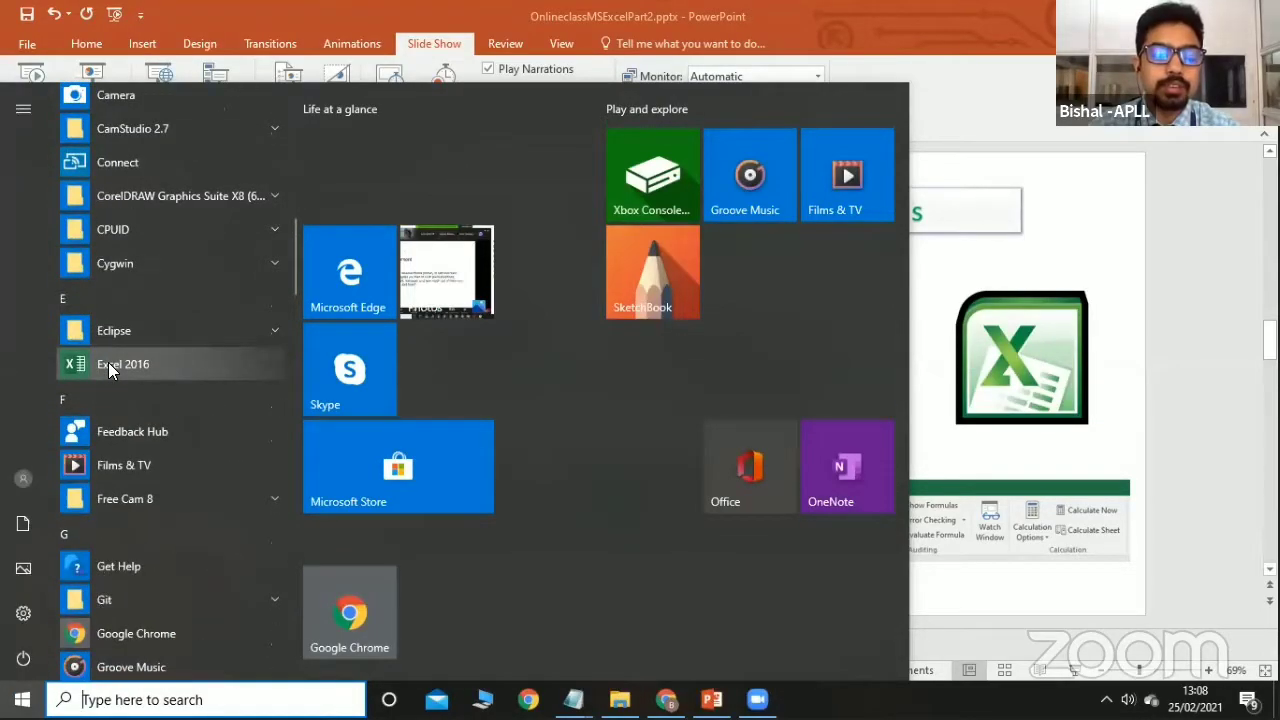
Launch Excel 2016, start a blank workbook, then open sample.xlsx from the recent files.
{"action": "left_click", "coordinate": [109, 364]}
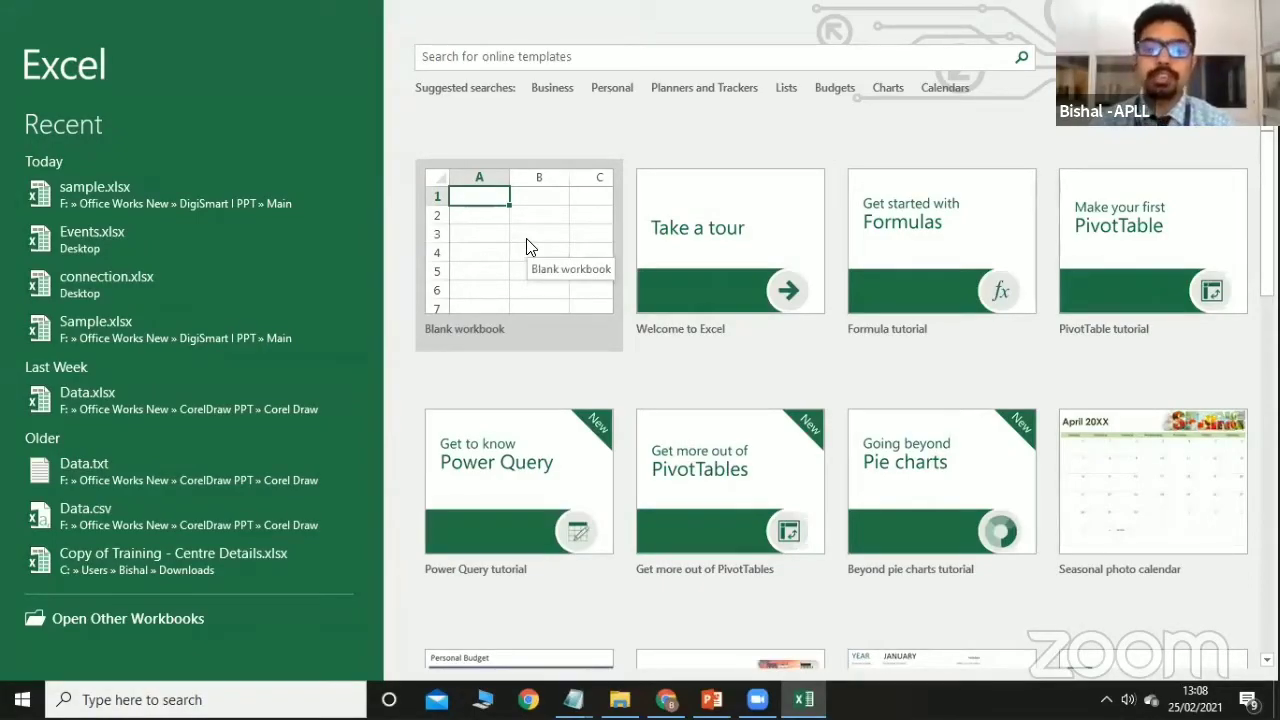
{"action": "left_click", "coordinate": [498, 231]}
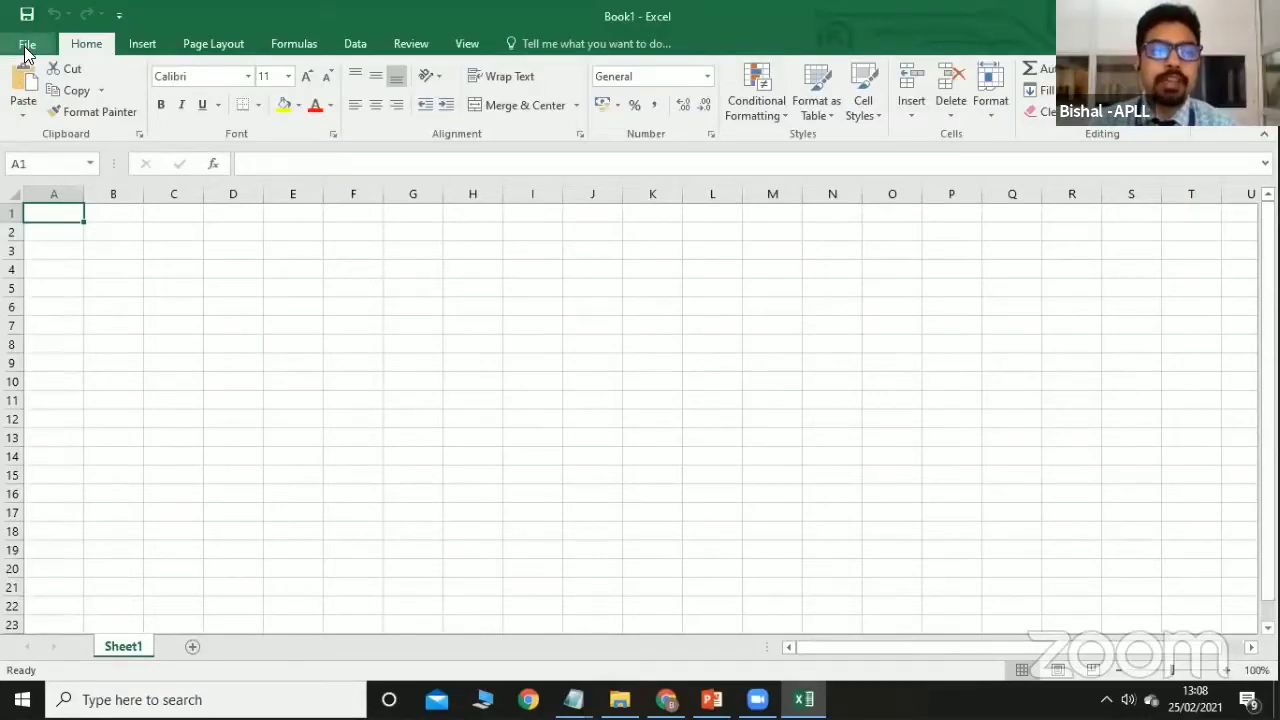
{"action": "left_click", "coordinate": [27, 48]}
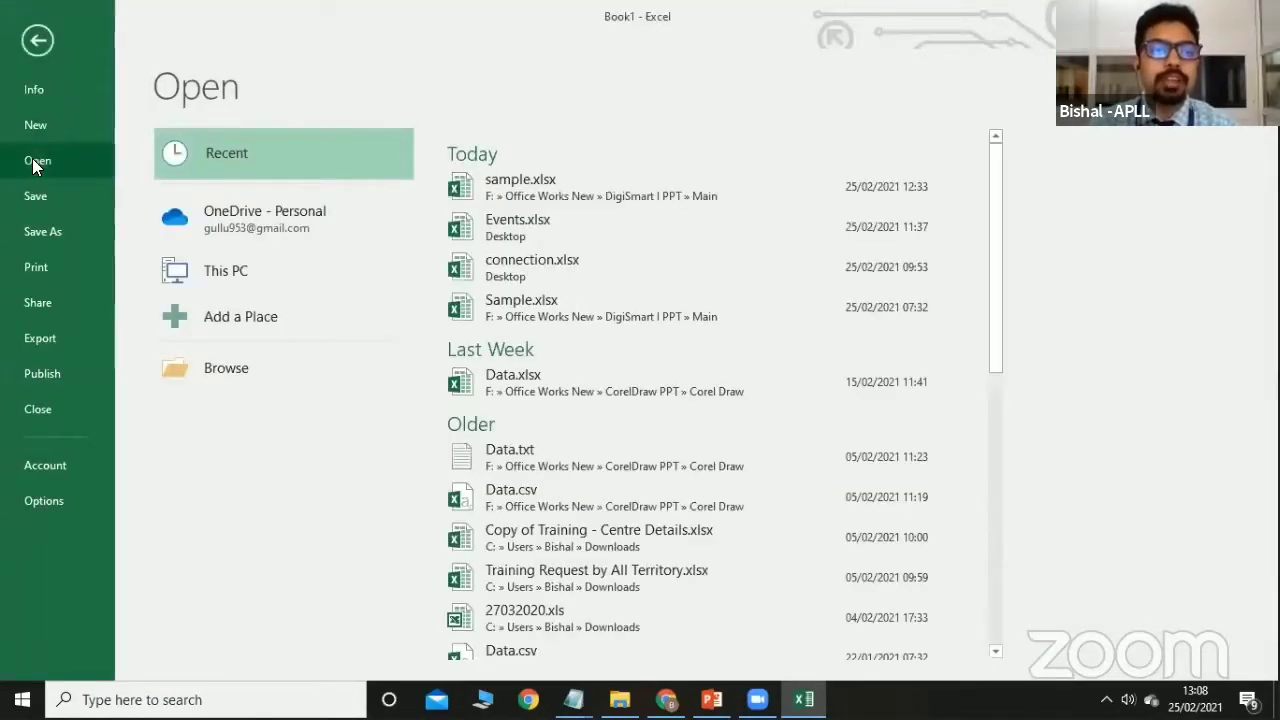
{"action": "left_click", "coordinate": [506, 180]}
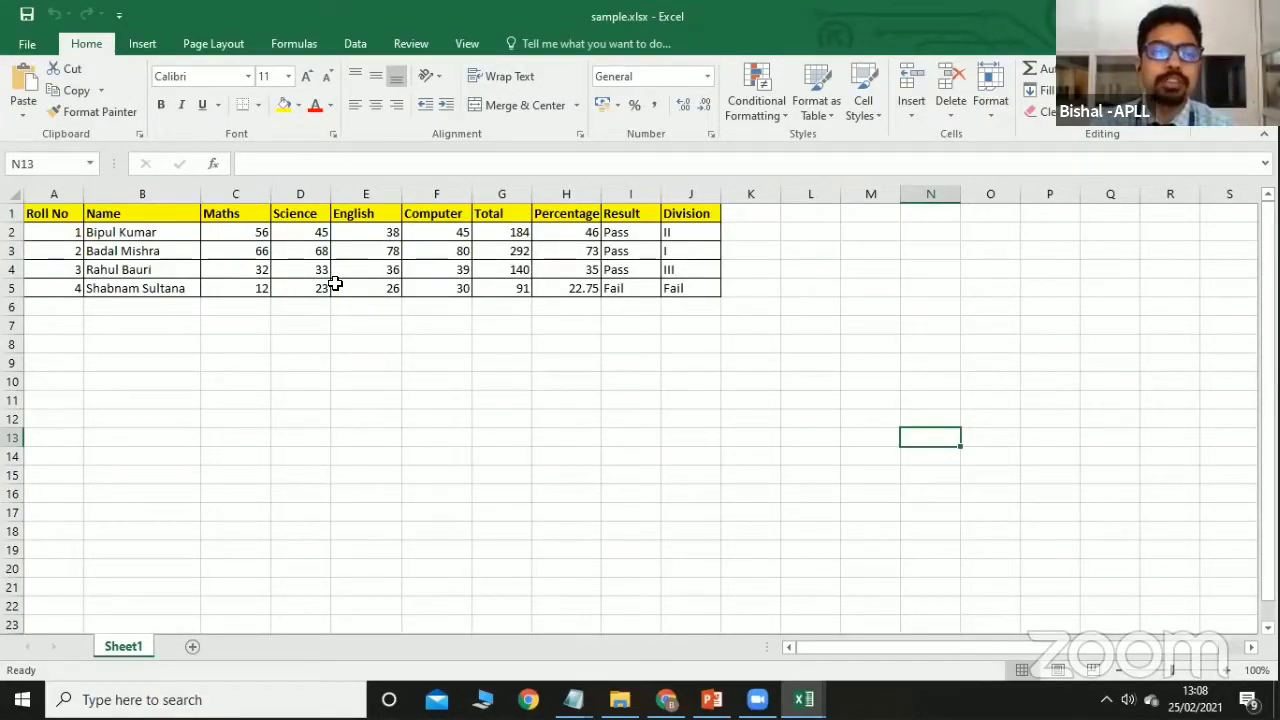
Switch to the Formulas tab and select cell E8 below the marks table.
{"action": "left_click", "coordinate": [291, 40]}
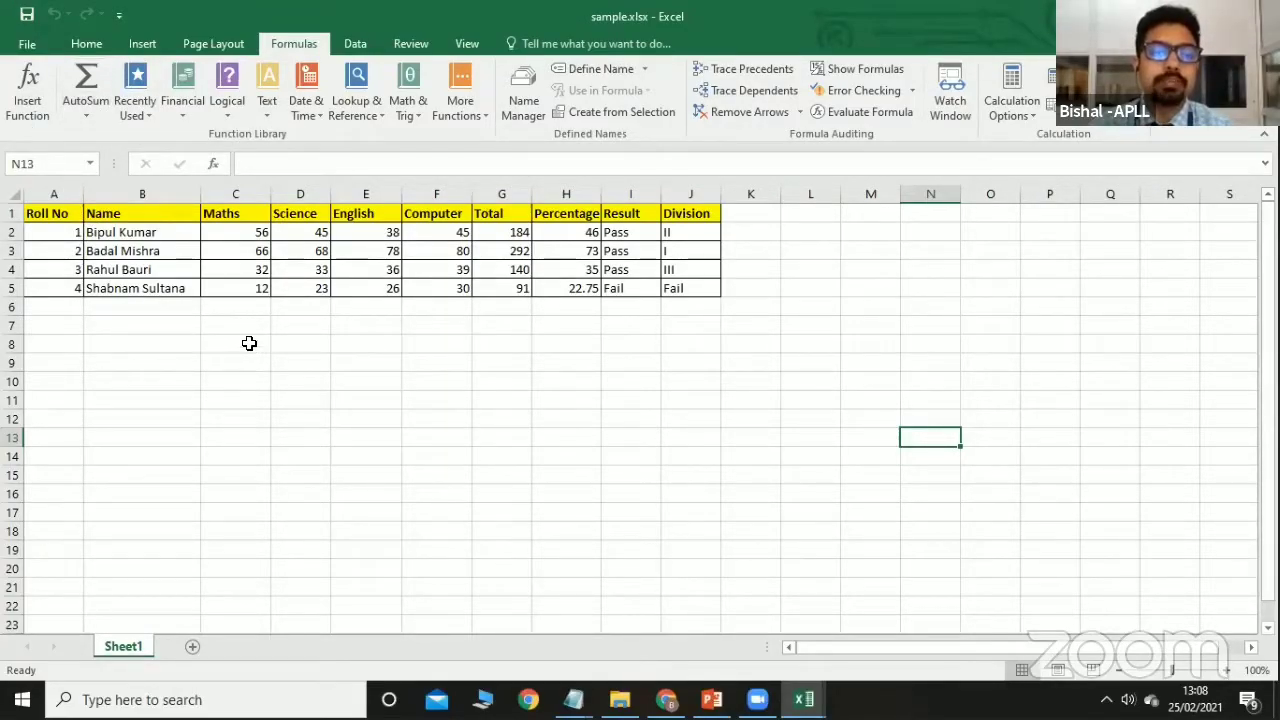
{"action": "left_click", "coordinate": [383, 339]}
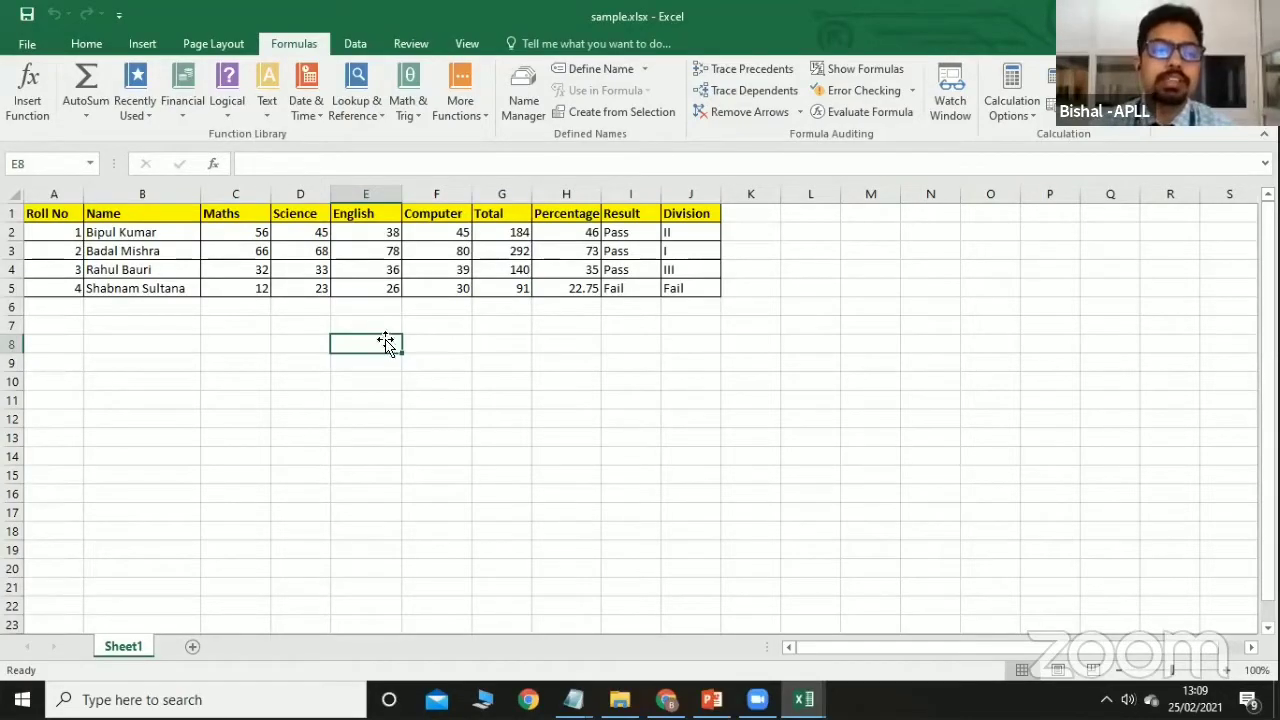
Choose the AVERAGE function for E8 through Insert Function.
{"action": "left_click", "coordinate": [36, 116]}
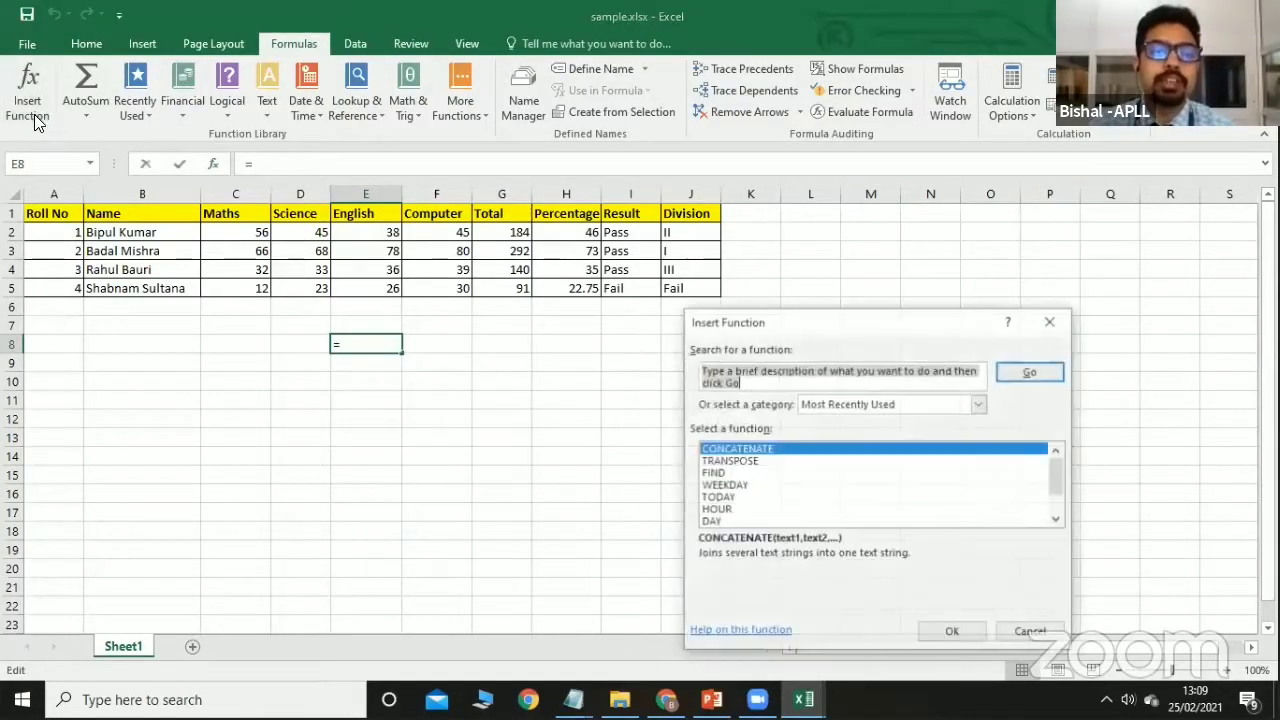
{"action": "left_click", "coordinate": [1057, 520]}
{"action": "left_click", "coordinate": [1057, 520]}
{"action": "left_click", "coordinate": [1057, 522]}
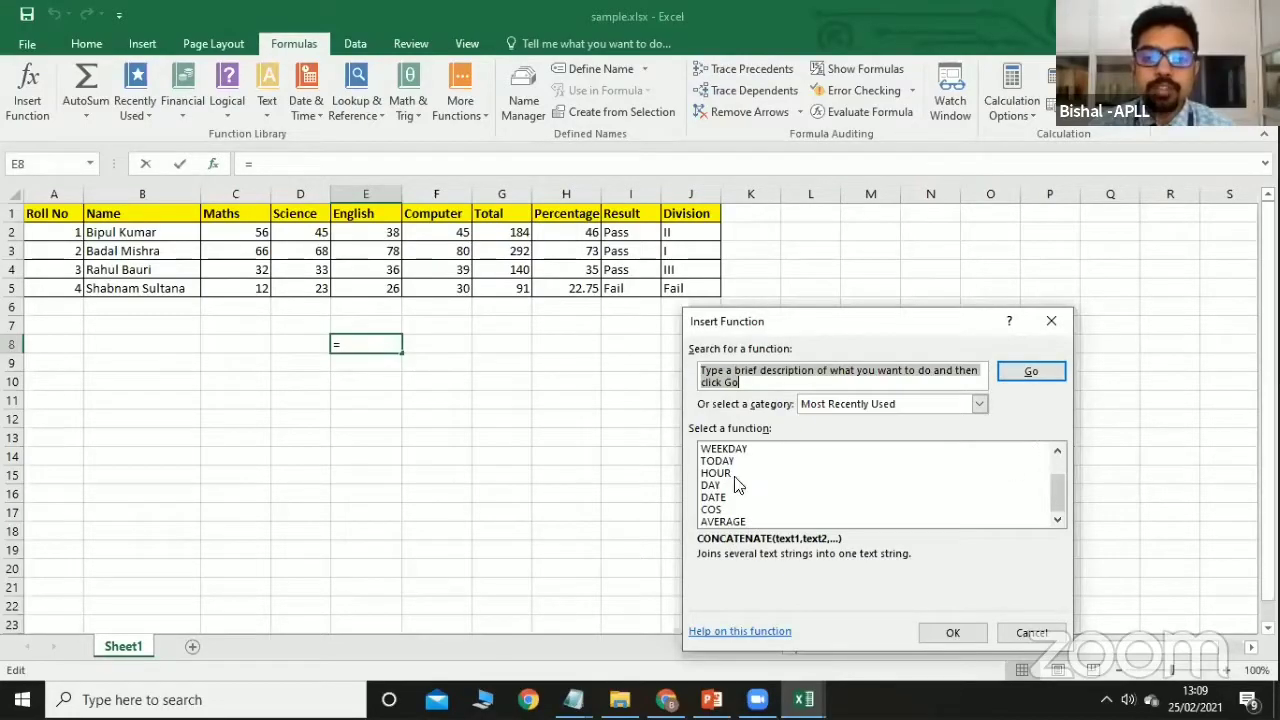
{"action": "left_click", "coordinate": [714, 521]}
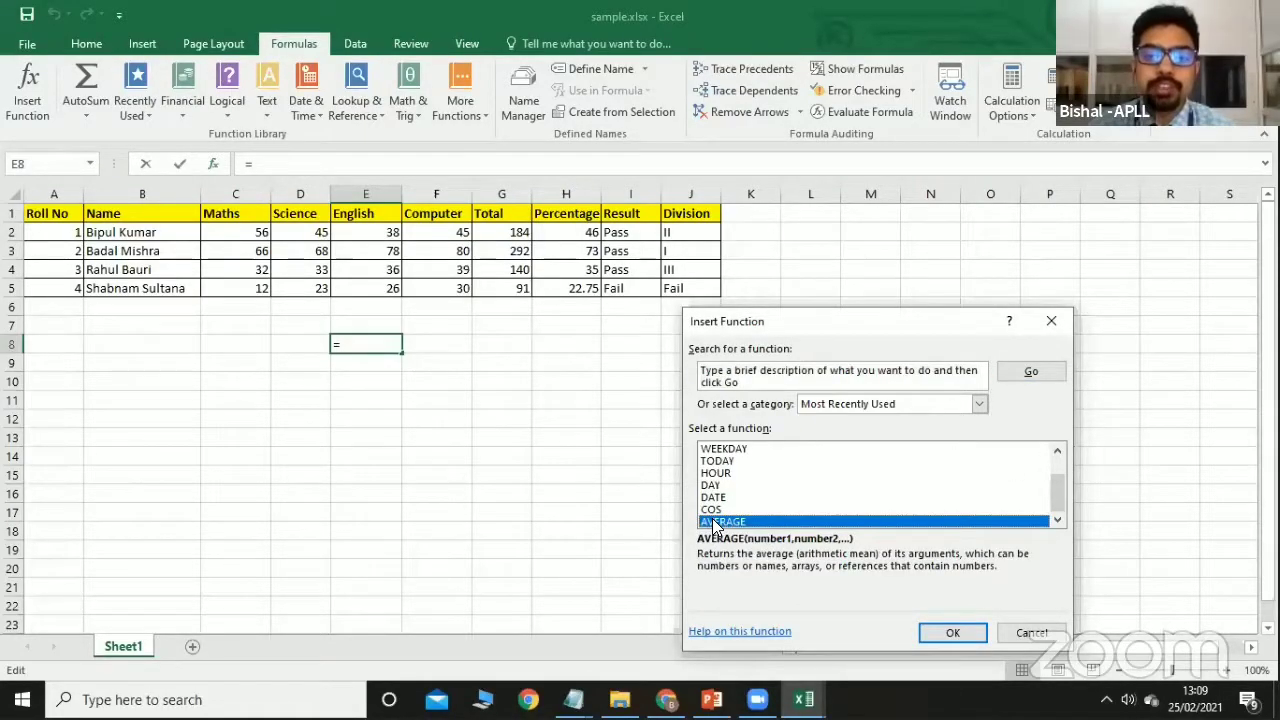
{"action": "left_click", "coordinate": [955, 634]}
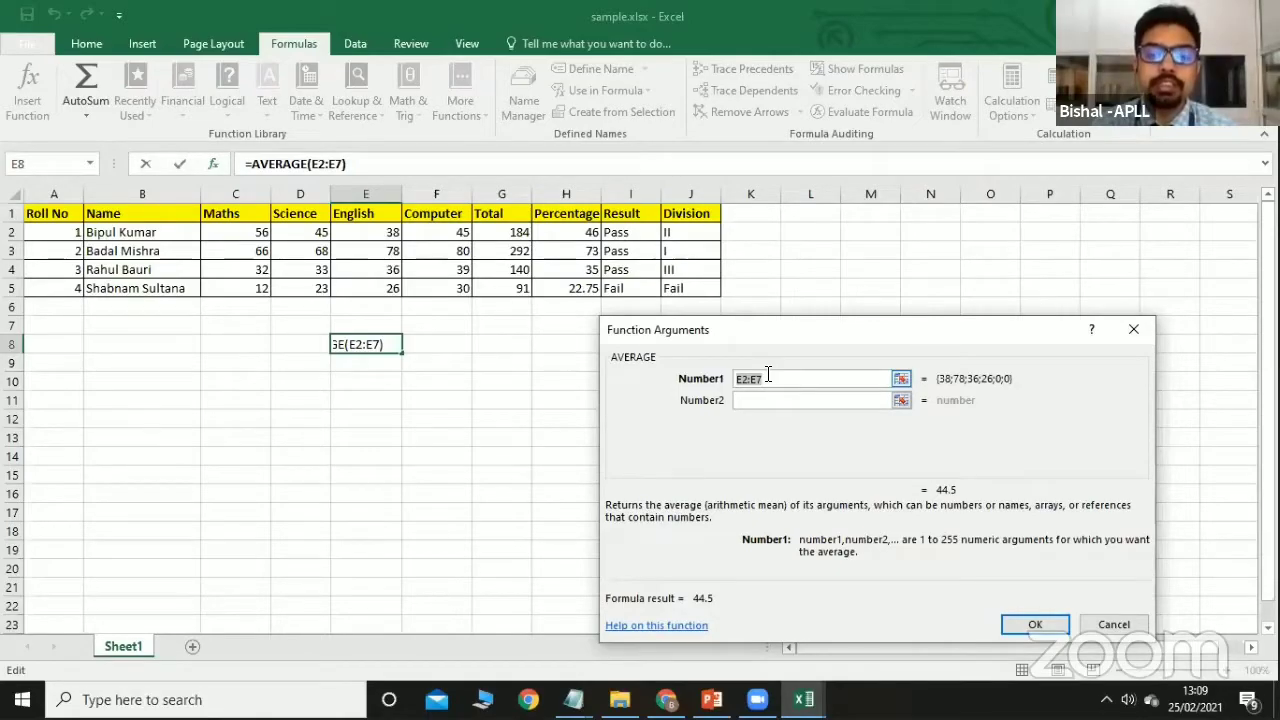
Replace the E2:E7 range with 45, 46 and 47 as arguments so E8 shows 46.
{"action": "key", "text": "BackSpace"}
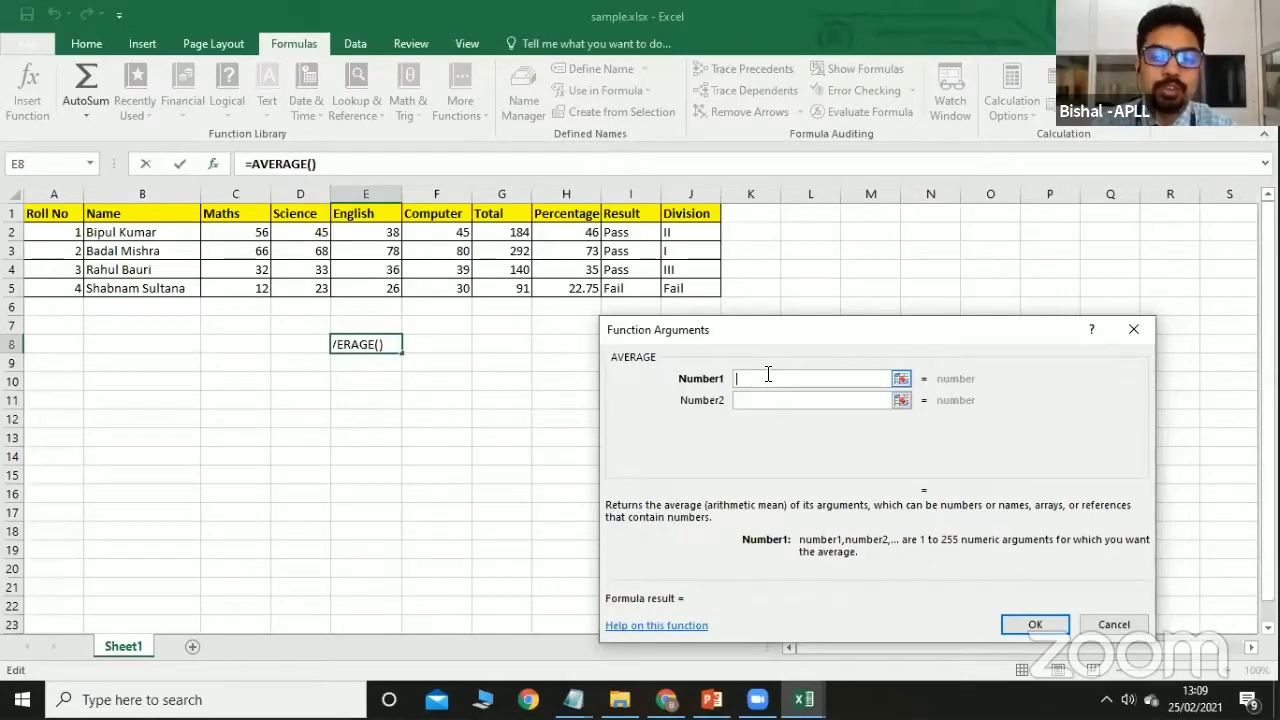
{"action": "type", "text": "45"}
{"action": "left_click", "coordinate": [745, 400]}
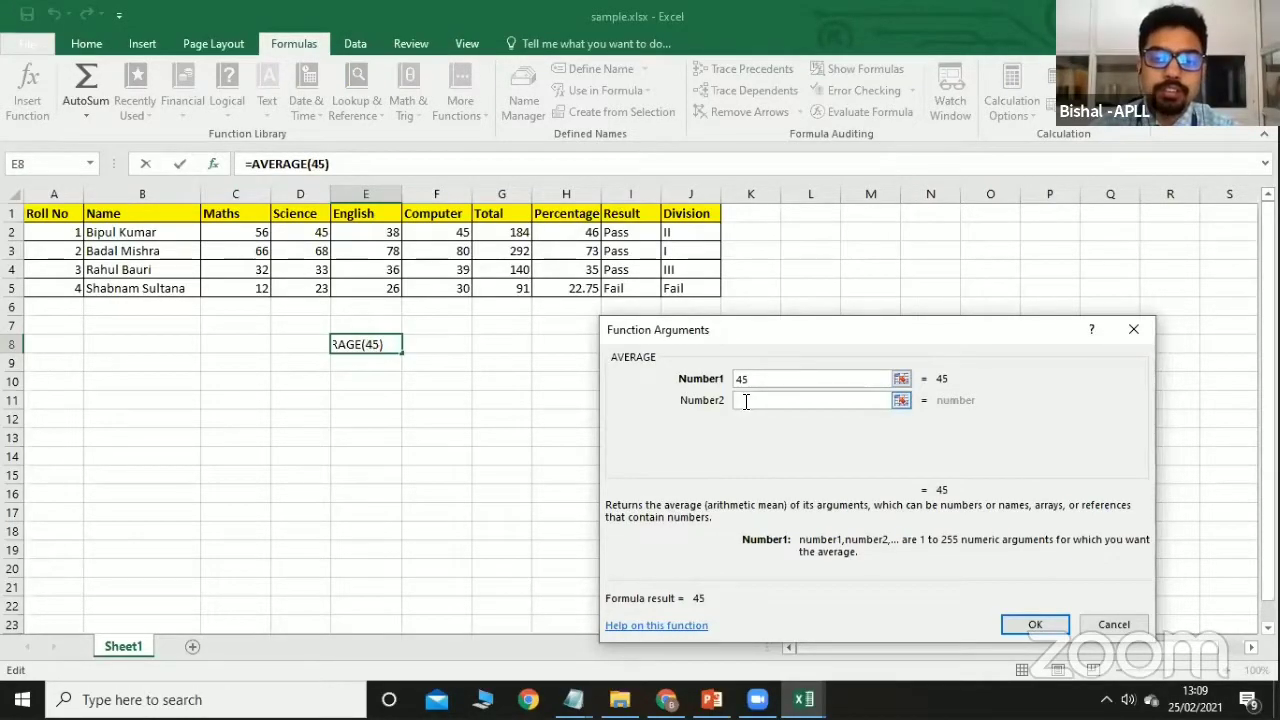
{"action": "left_click", "coordinate": [745, 400]}
{"action": "type", "text": "46"}
{"action": "left_click", "coordinate": [740, 421]}
{"action": "type", "text": "47"}
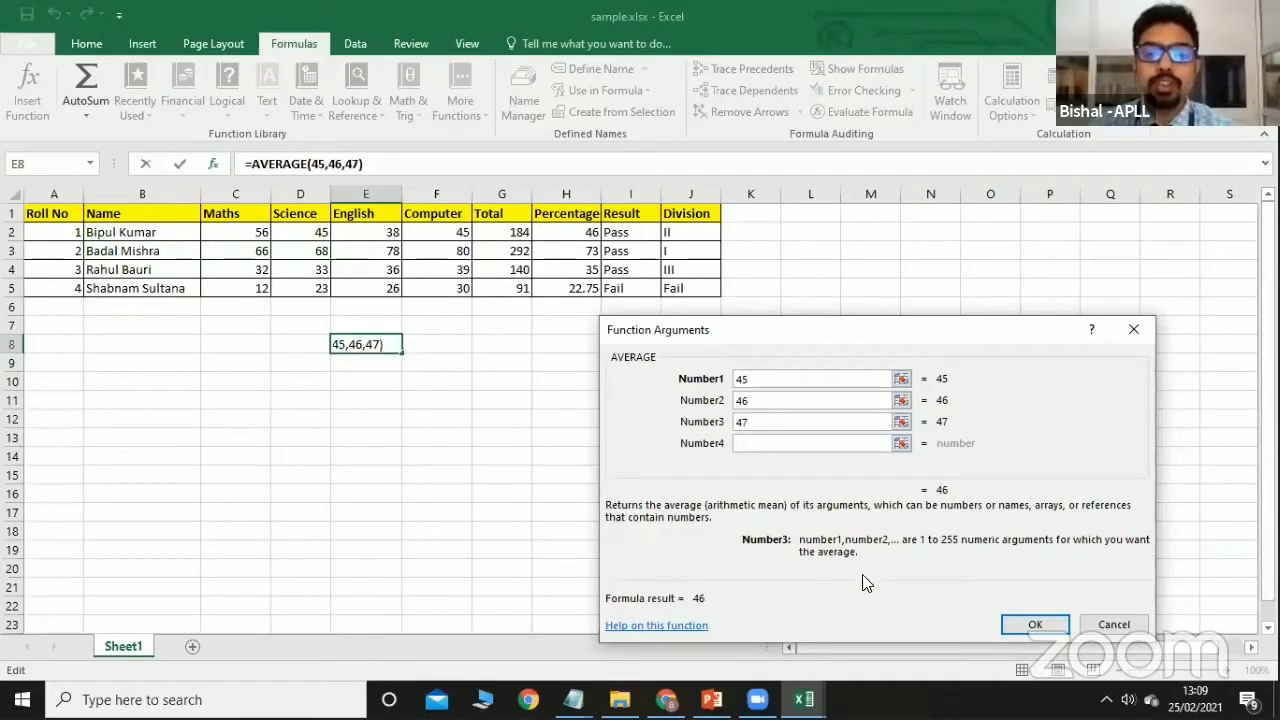
{"action": "left_click", "coordinate": [1040, 622]}
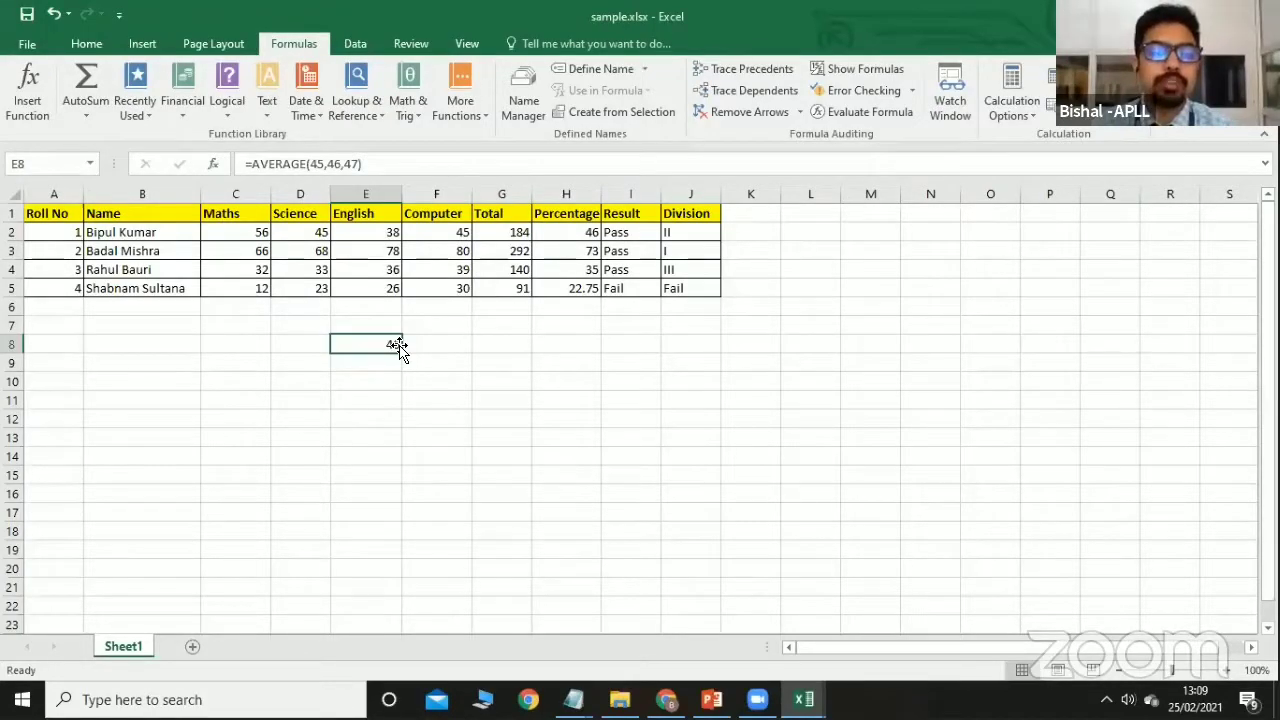
Delete the AVERAGE formula from E8 and bring up Insert Function again.
{"action": "key", "text": "Delete"}
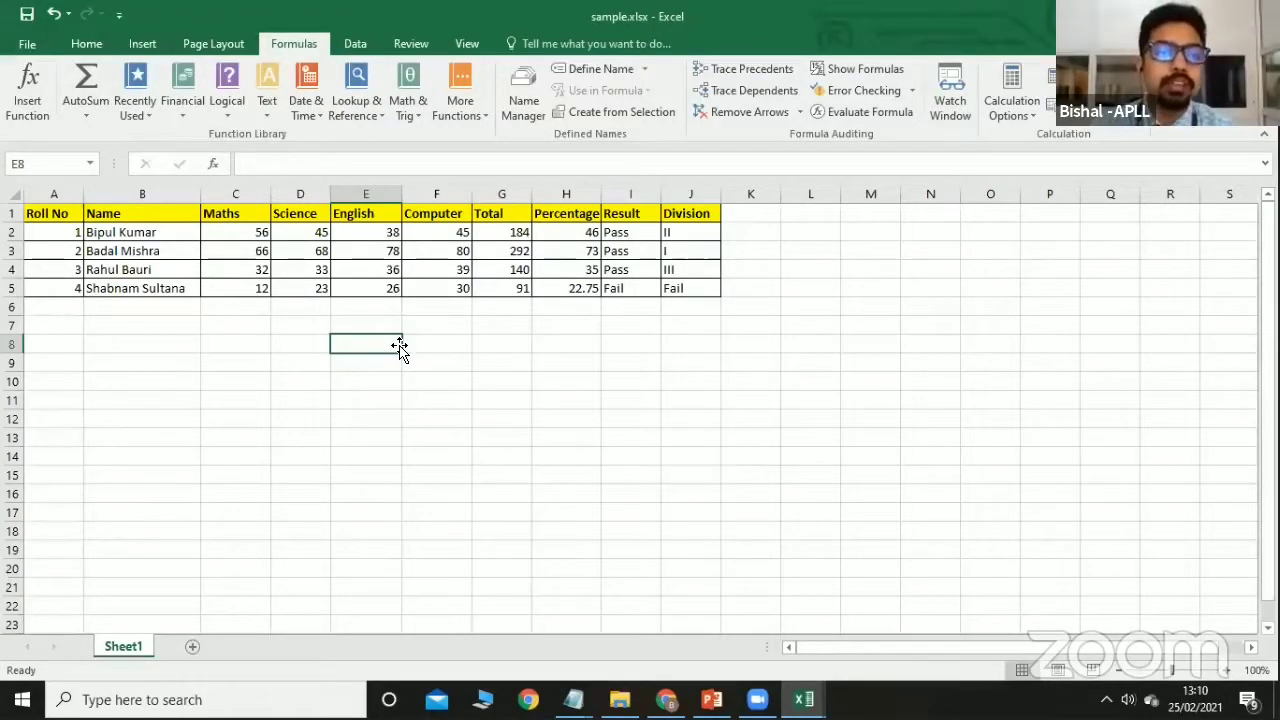
{"action": "left_click", "coordinate": [38, 114]}
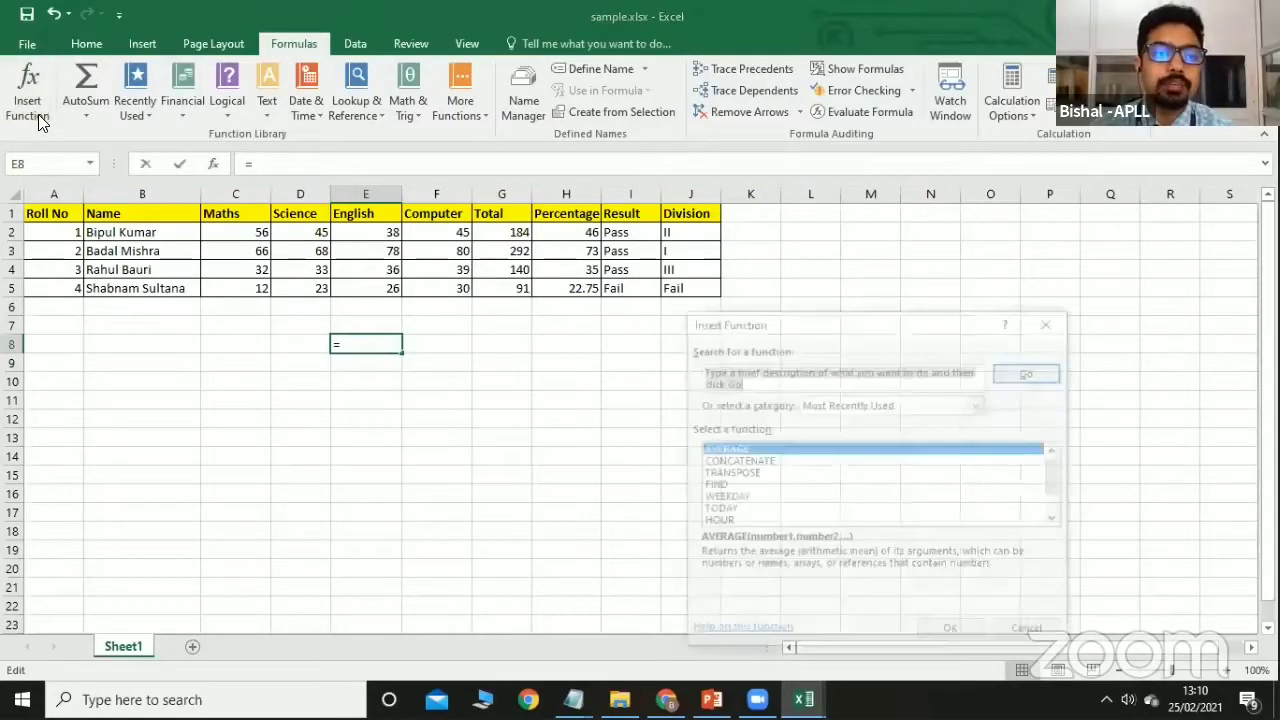
{"action": "left_click", "coordinate": [1057, 520]}
{"action": "left_click", "coordinate": [1057, 520]}
{"action": "left_click", "coordinate": [1057, 520]}
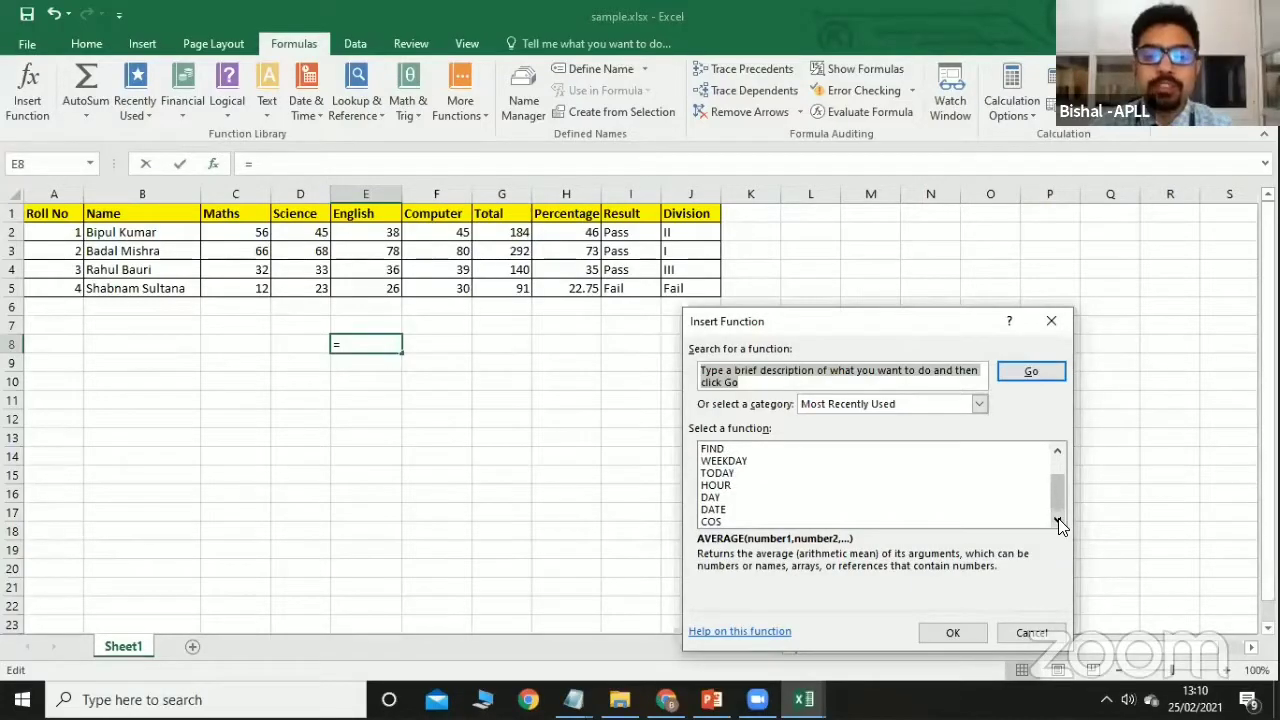
Browse the function categories and the FIND description, then close without inserting anything.
{"action": "left_click", "coordinate": [979, 404]}
{"action": "scroll", "coordinate": [860, 470], "scroll_direction": "down", "scroll_amount": 1}
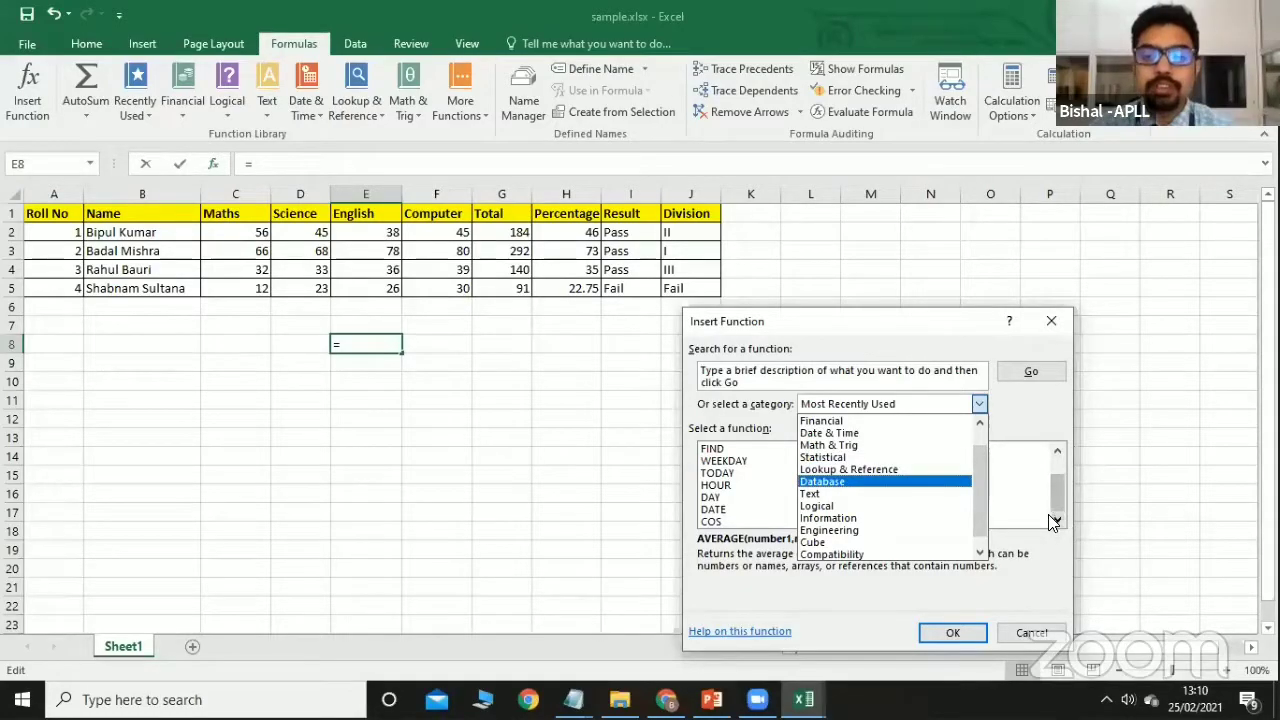
{"action": "left_click", "coordinate": [1019, 488]}
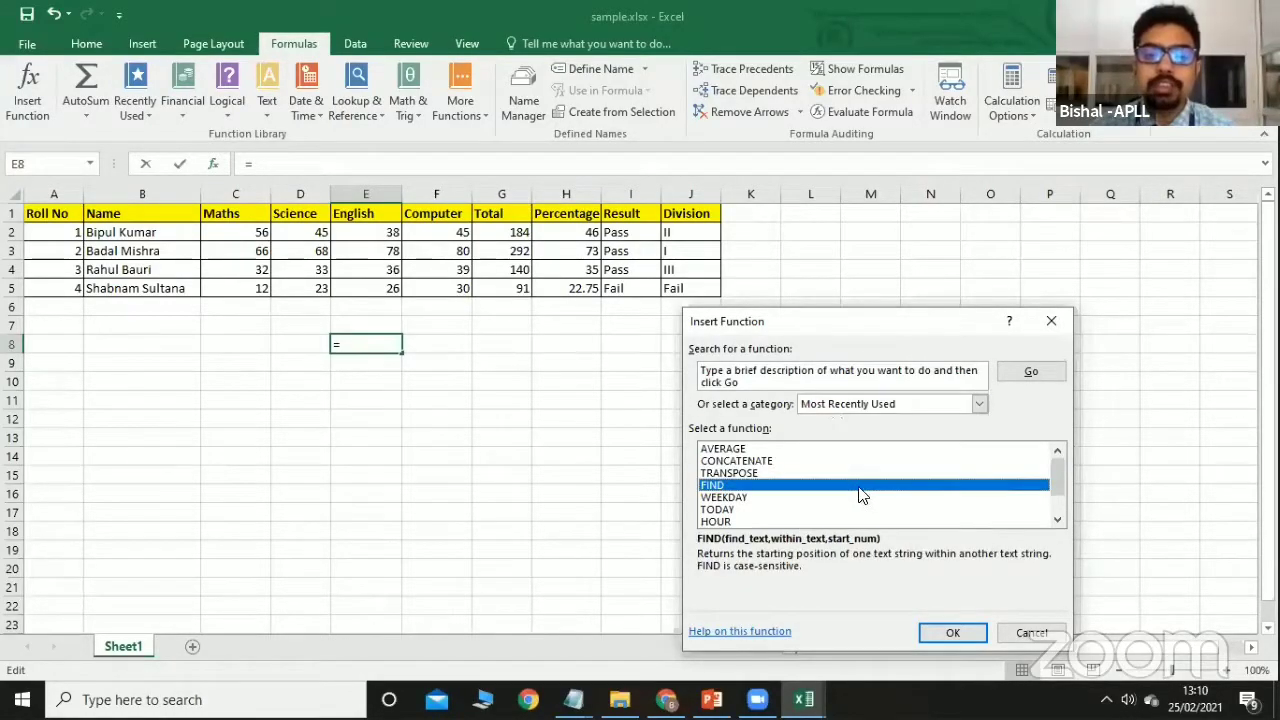
{"action": "scroll", "coordinate": [860, 494], "scroll_direction": "down", "scroll_amount": 1}
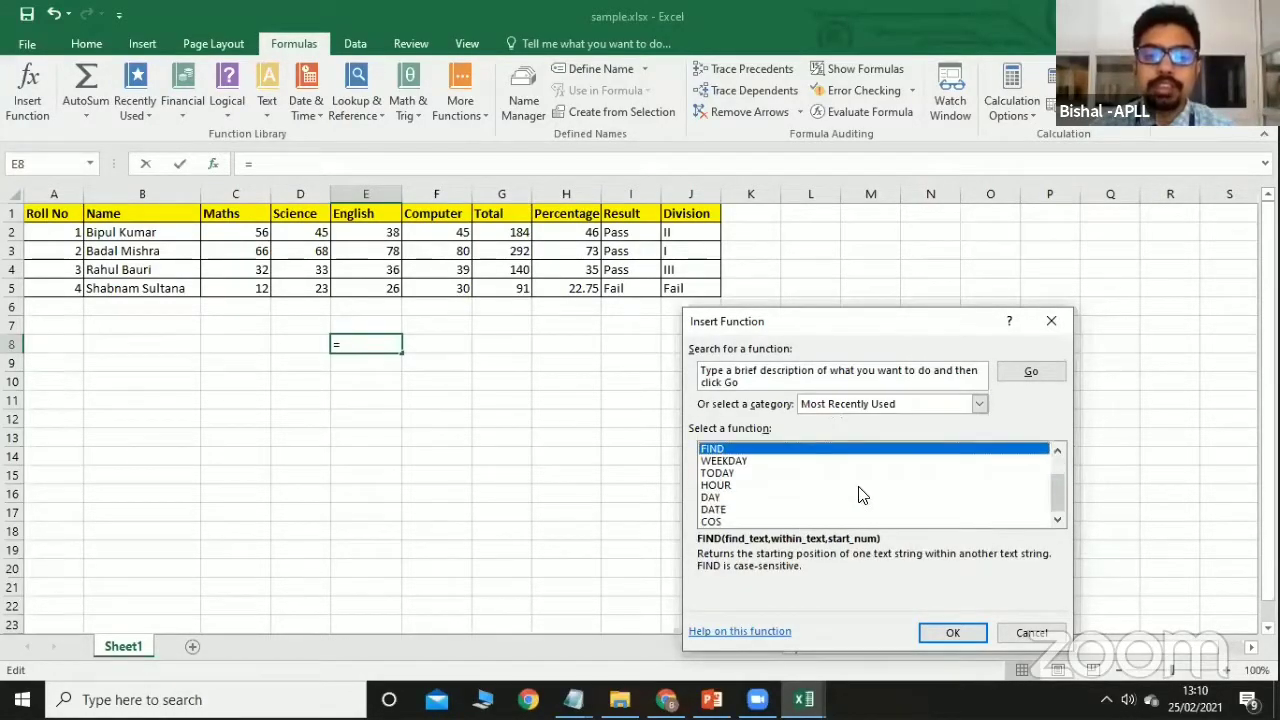
{"action": "left_click", "coordinate": [1051, 322]}
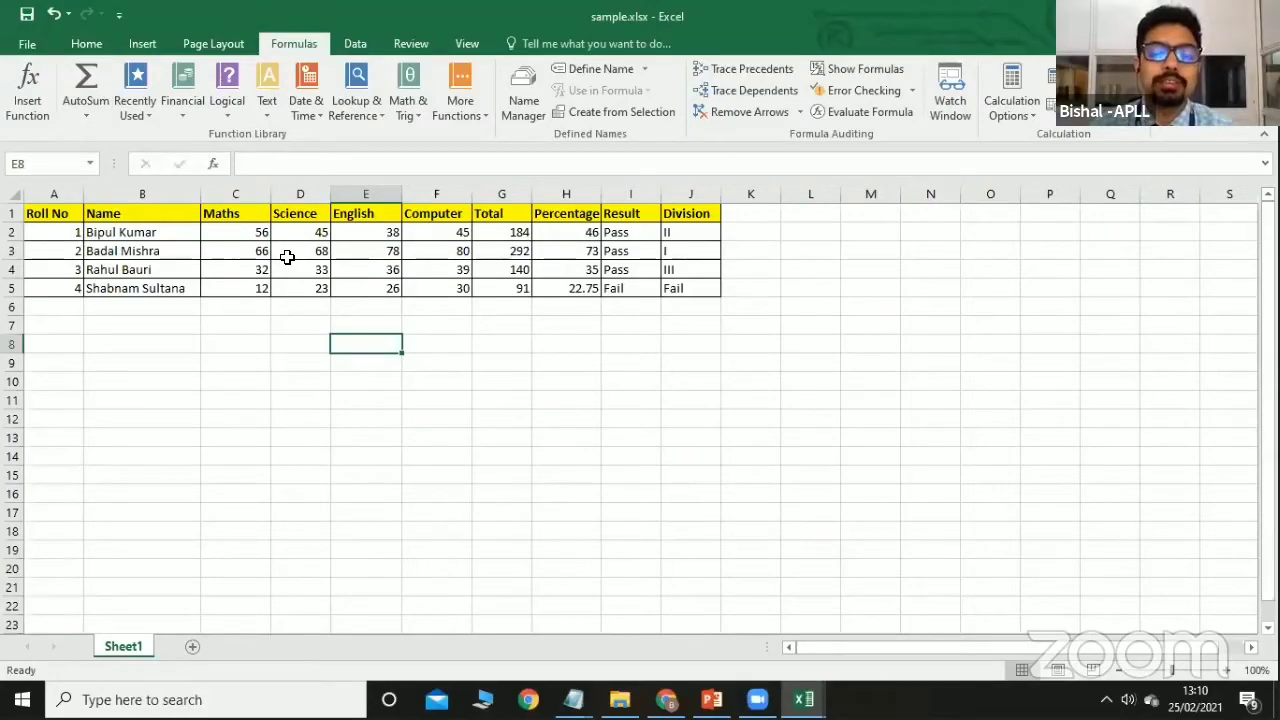
Replace G2's total with AutoSum =SUM(C2:F2), giving 184.
{"action": "left_click", "coordinate": [491, 231]}
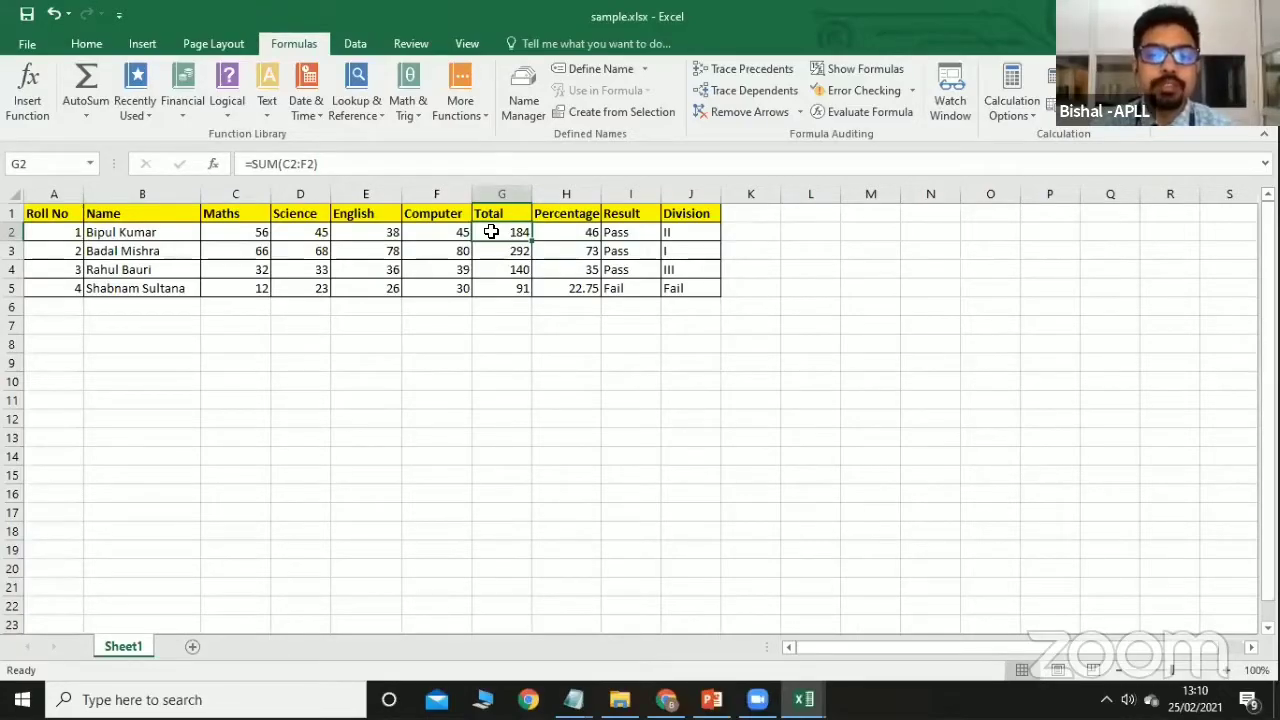
{"action": "key", "text": "Delete"}
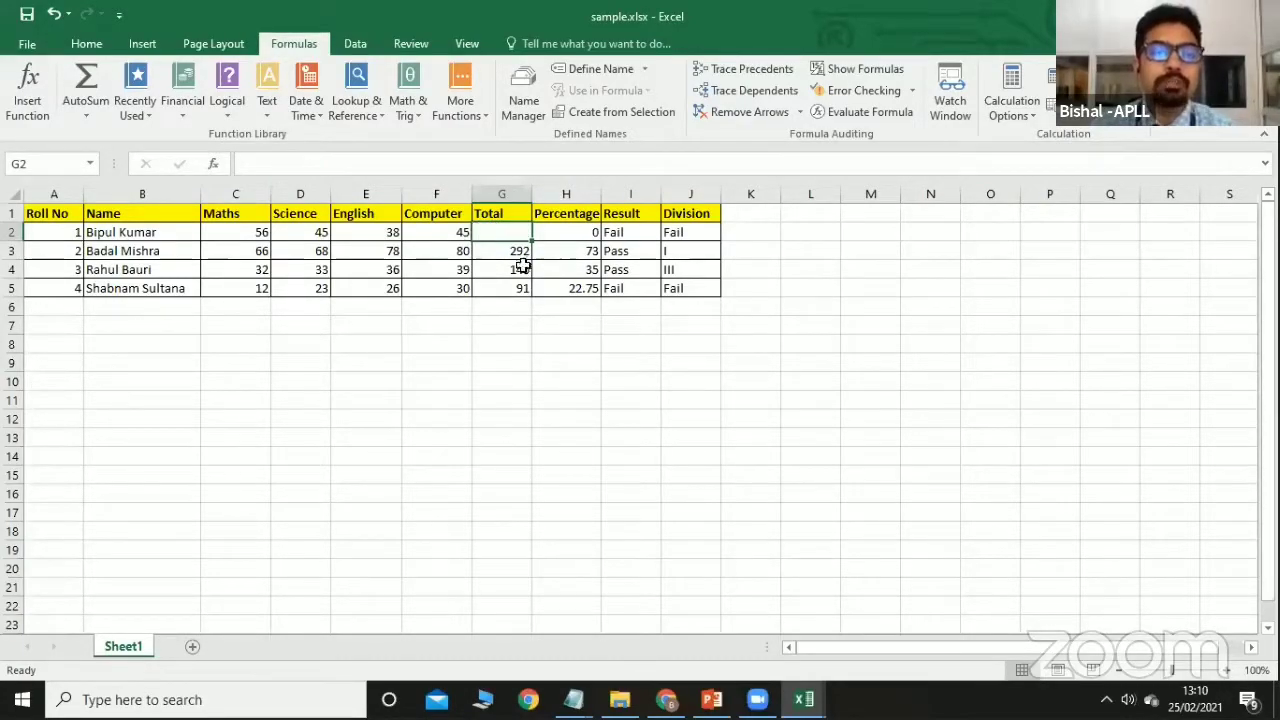
{"action": "left_click", "coordinate": [88, 117]}
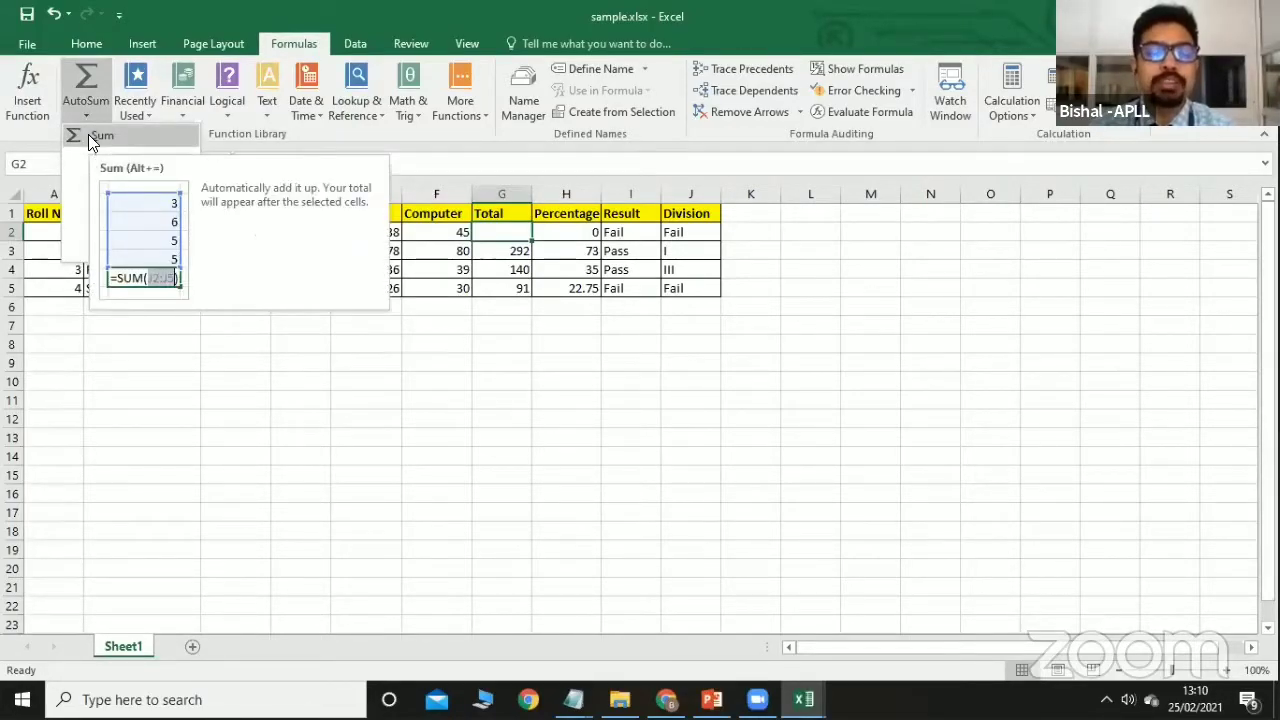
{"action": "left_click", "coordinate": [88, 134]}
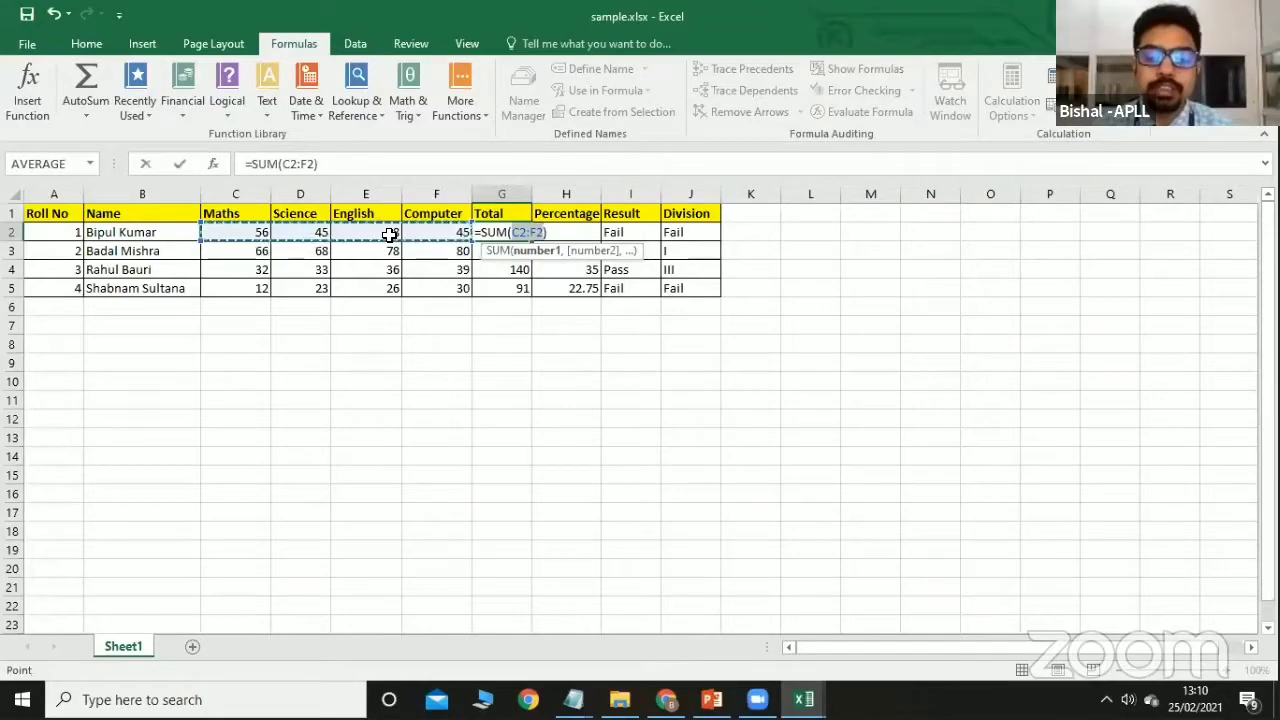
{"action": "key", "text": "Return"}
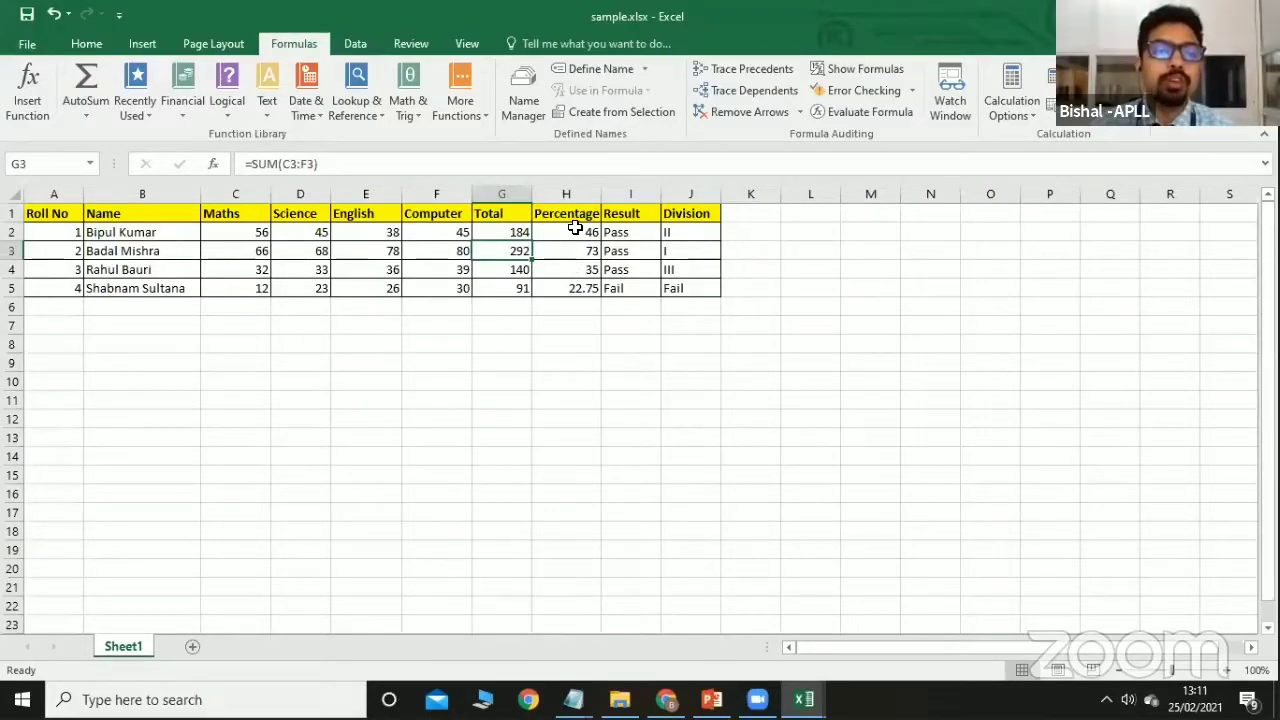
{"action": "left_click", "coordinate": [146, 116]}
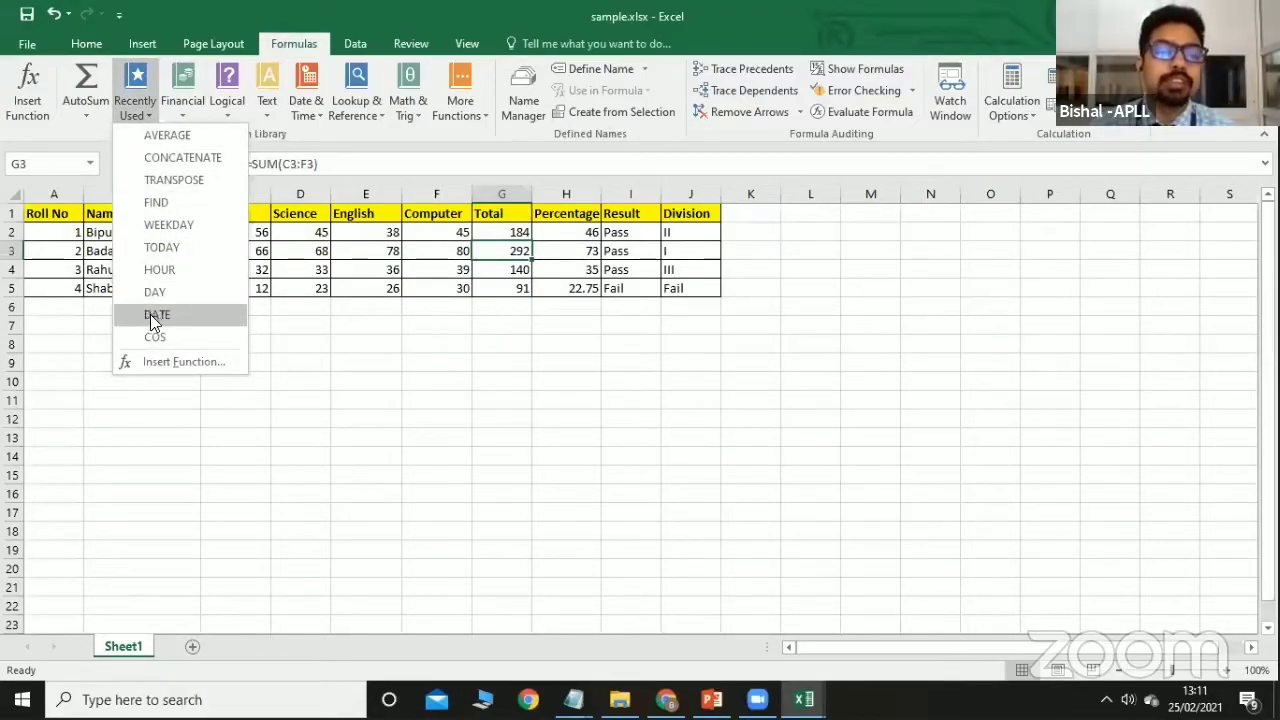
{"action": "left_click", "coordinate": [178, 114]}
{"action": "left_click", "coordinate": [178, 114]}
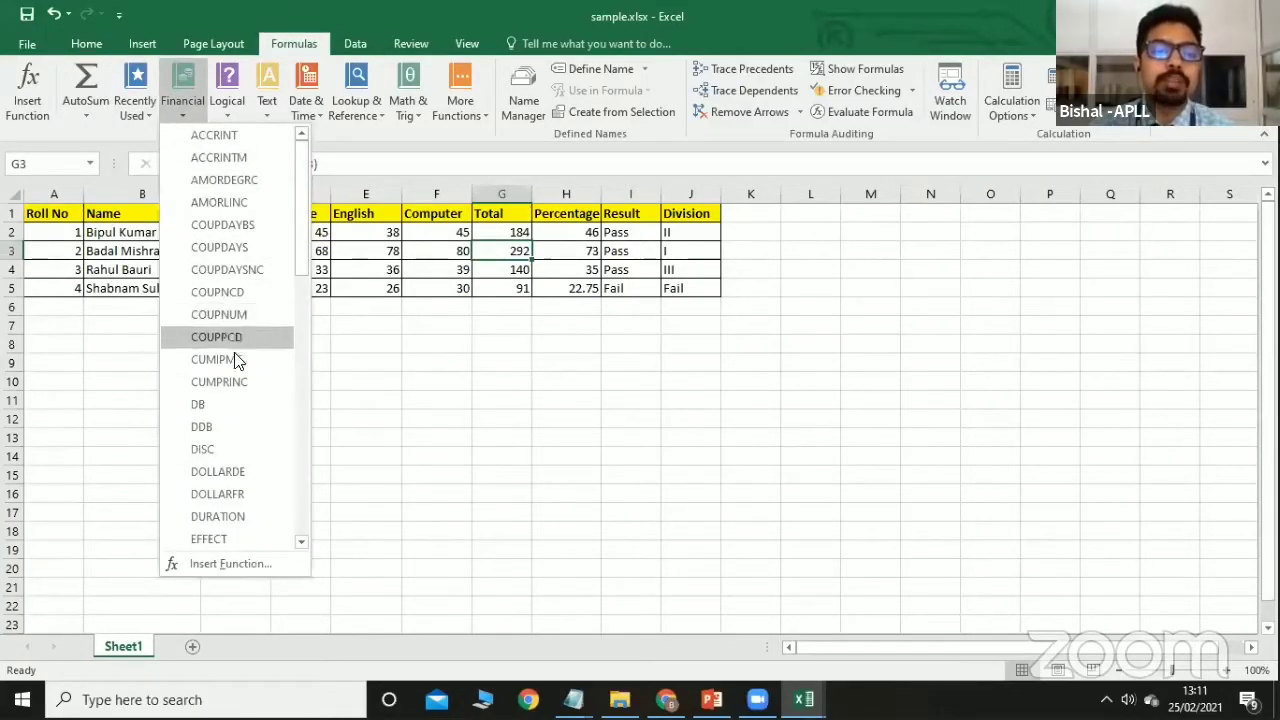
{"action": "scroll", "coordinate": [230, 382], "scroll_direction": "down", "scroll_amount": 2}
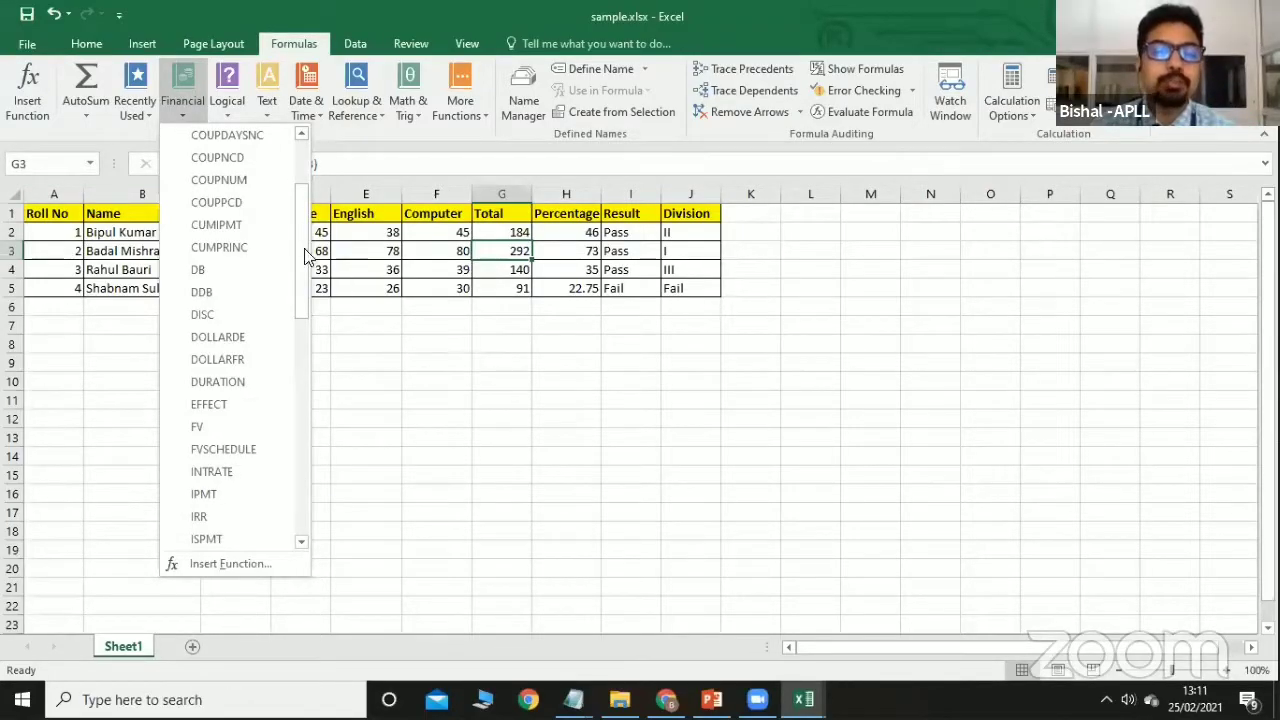
{"action": "left_click", "coordinate": [232, 116]}
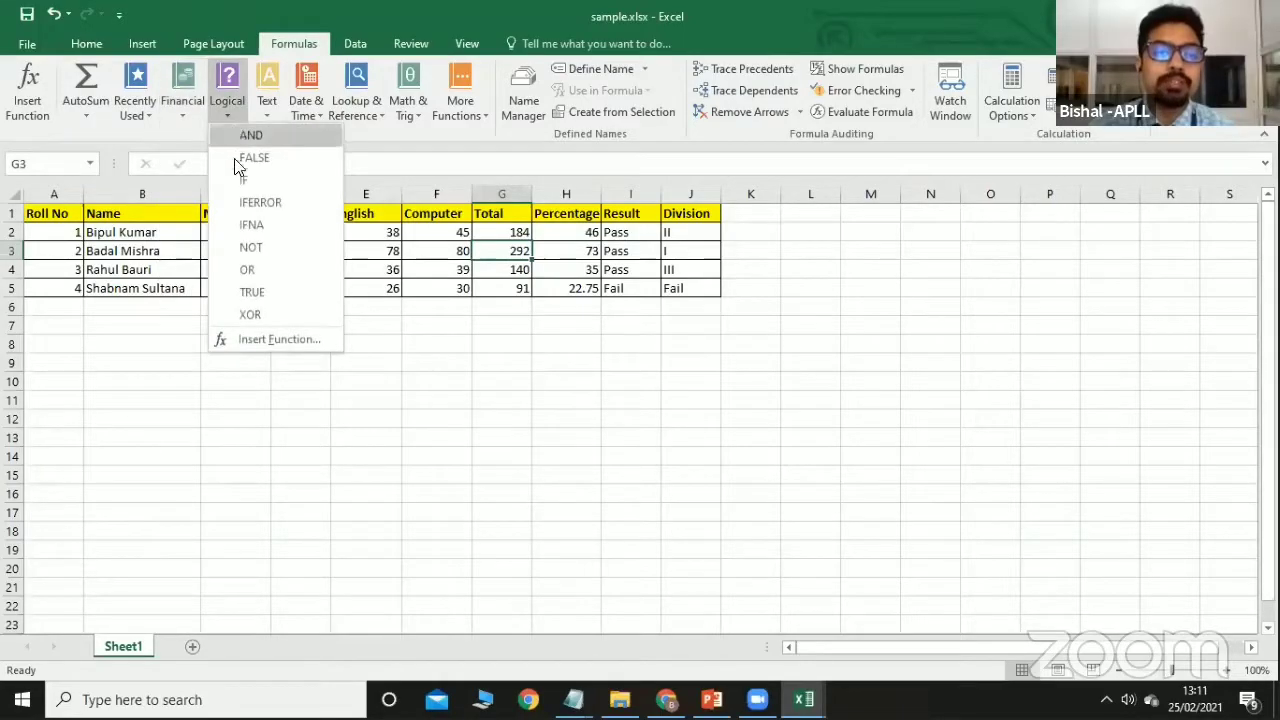
{"action": "left_click", "coordinate": [267, 112]}
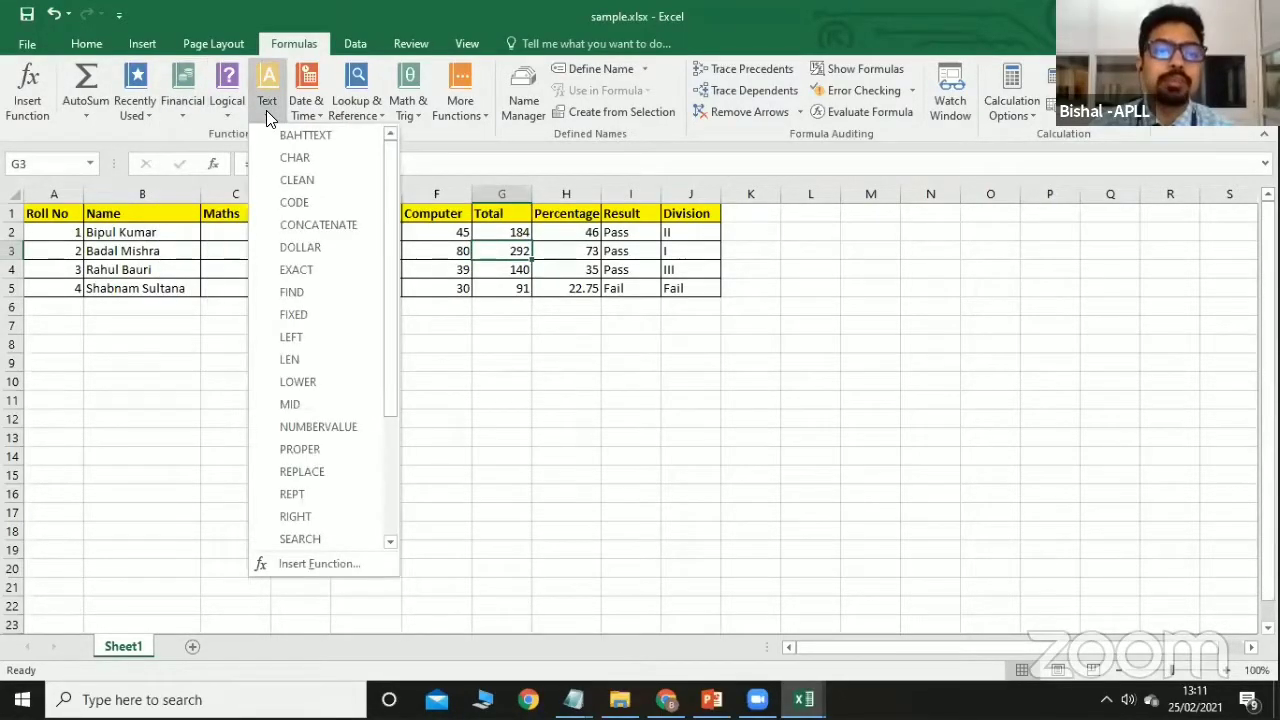
{"action": "left_click", "coordinate": [420, 112]}
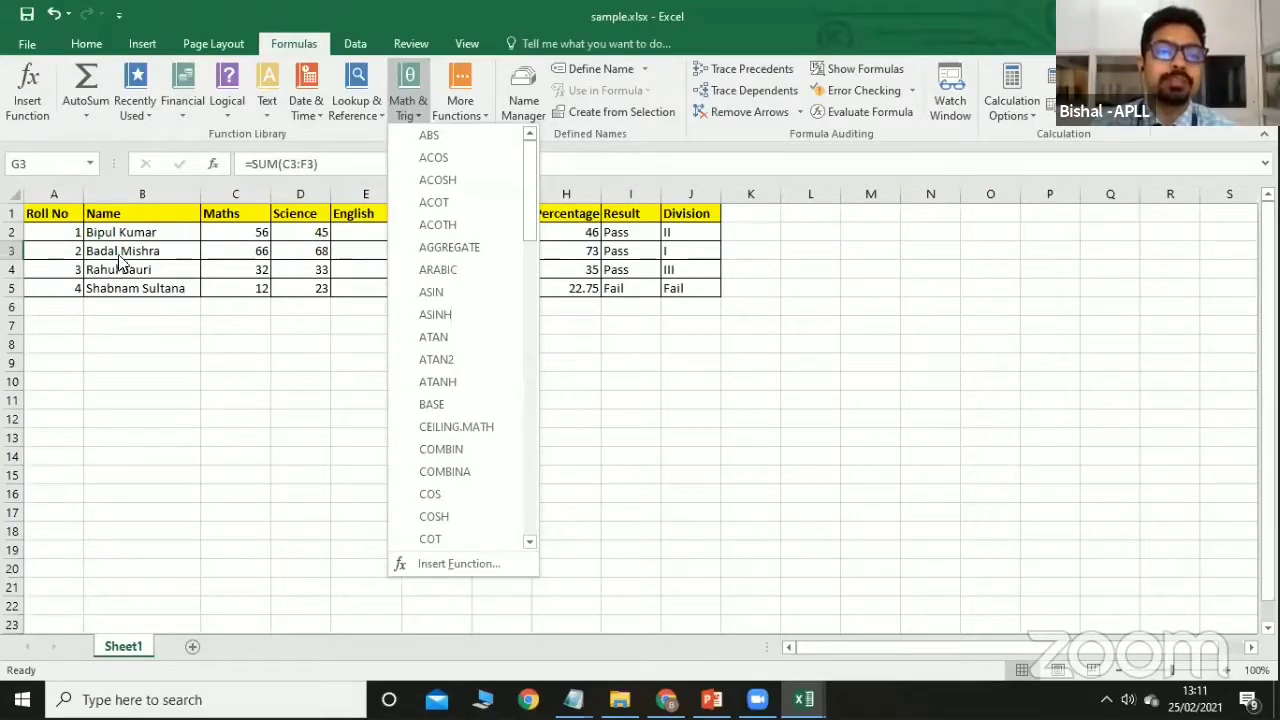
{"action": "left_click", "coordinate": [233, 363]}
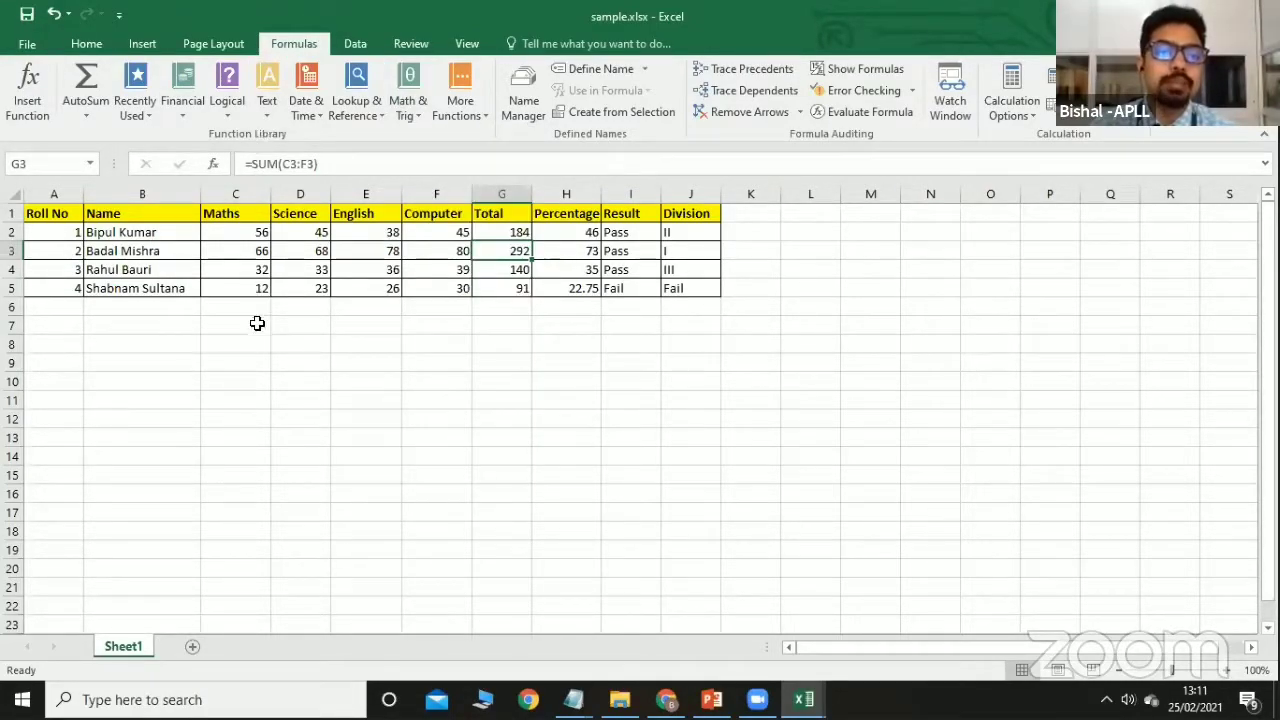
{"action": "left_click", "coordinate": [249, 352]}
Enter First Name and Last Name headings in C9:D9 and widen column D.
{"action": "left_click", "coordinate": [247, 364]}
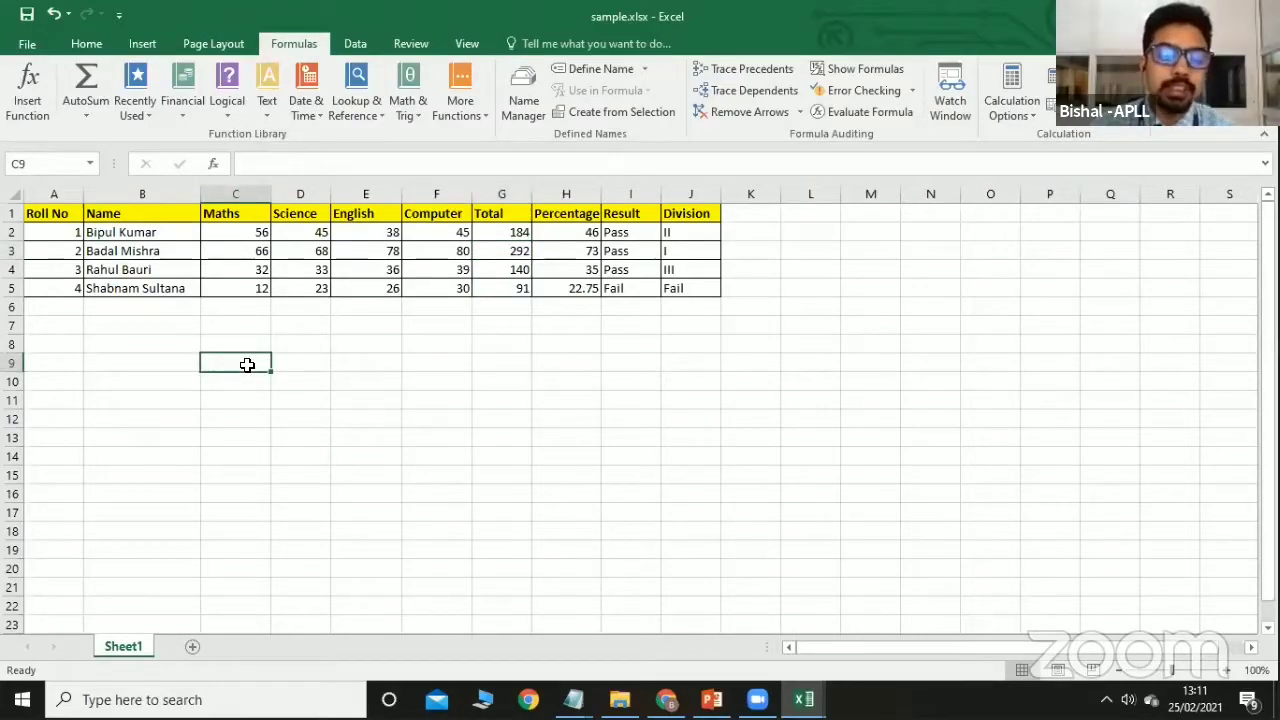
{"action": "type", "text": "F"}
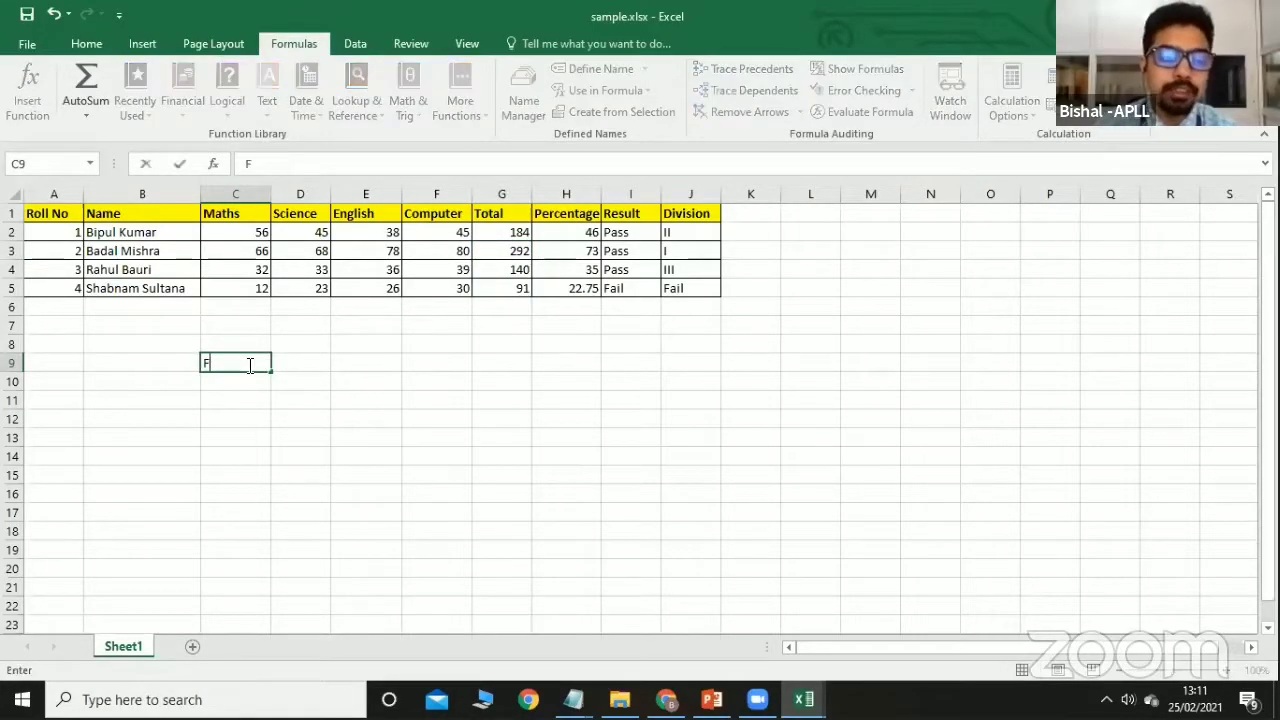
{"action": "type", "text": "irst Name"}
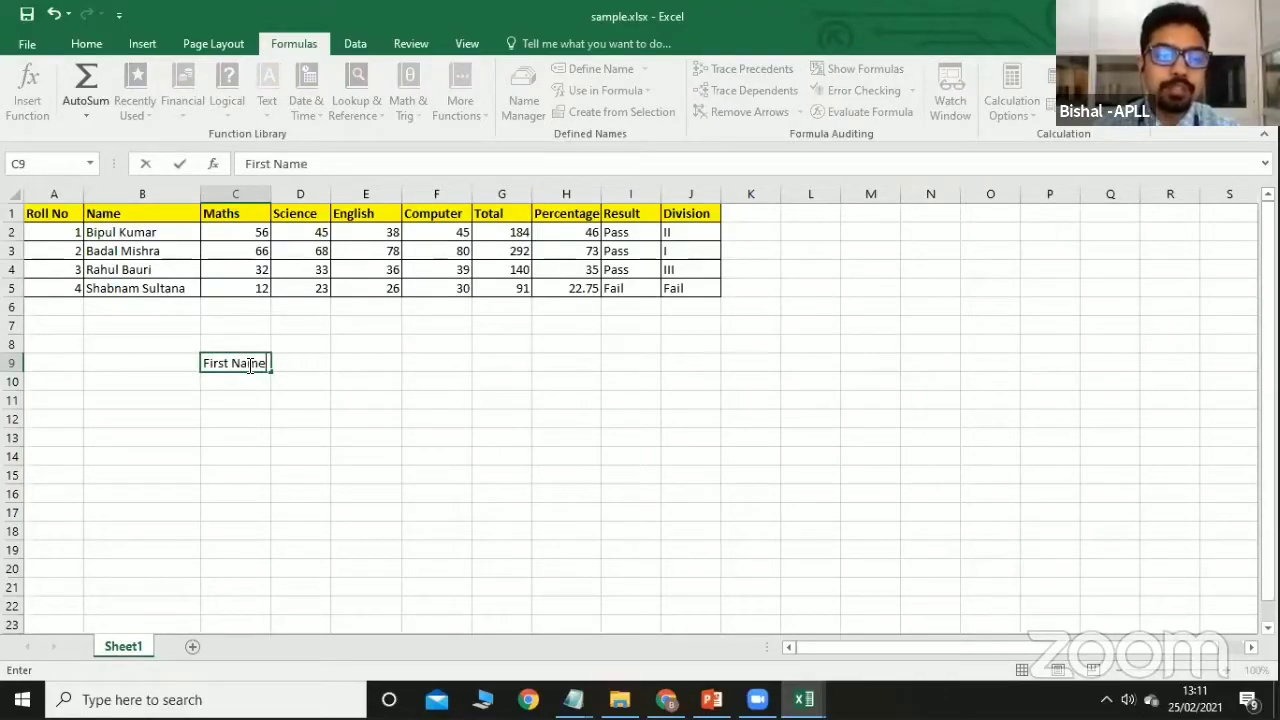
{"action": "key", "text": "Tab"}
{"action": "type", "text": "Las"}
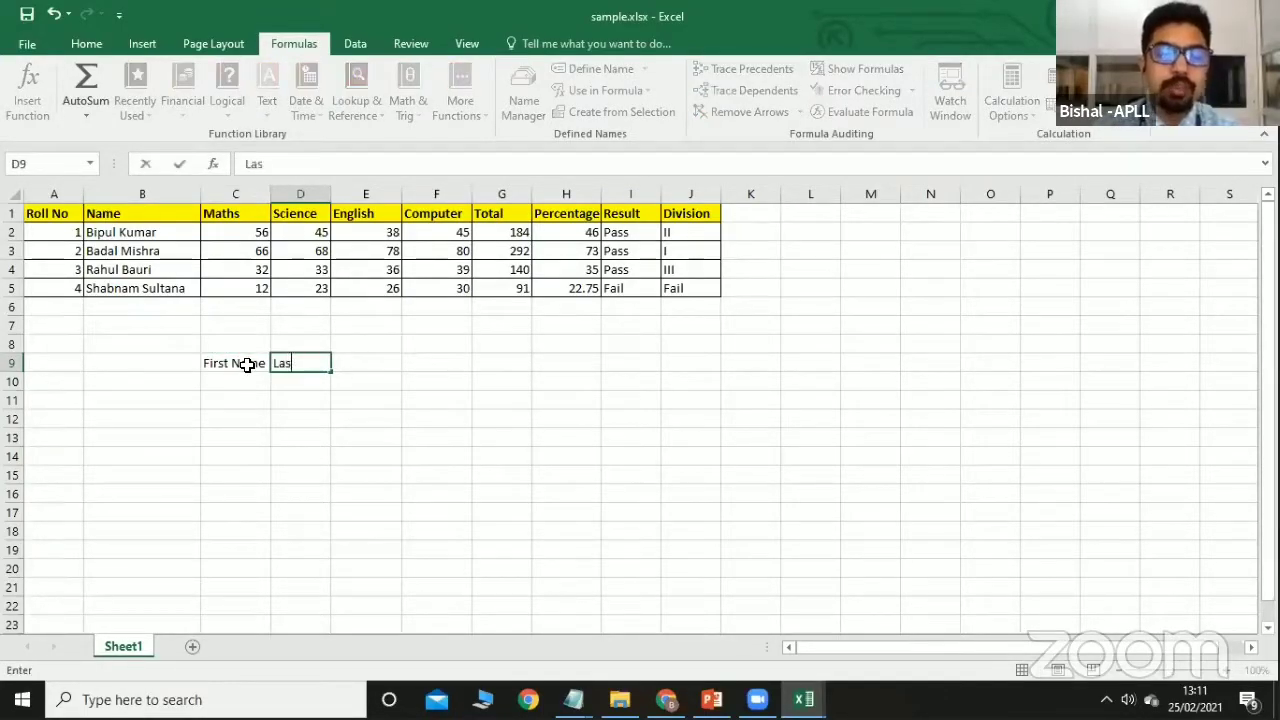
{"action": "type", "text": "t Name"}
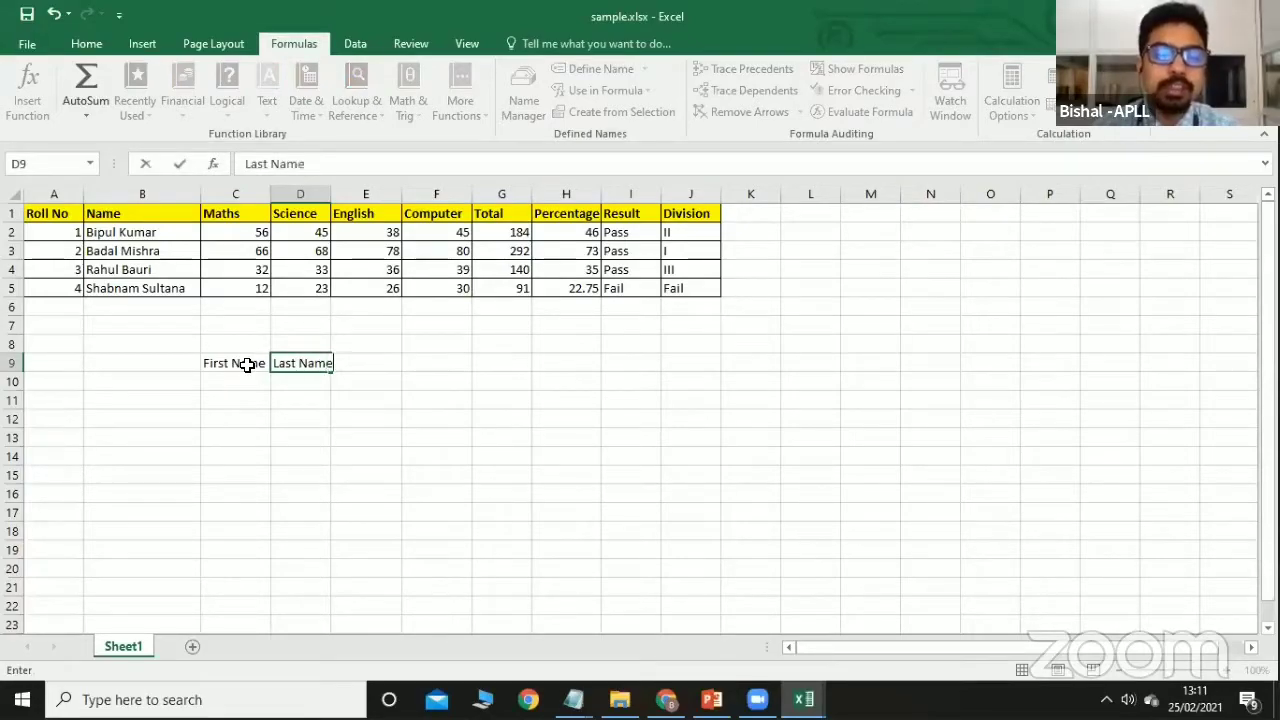
{"action": "key", "text": "Tab"}
{"action": "left_click_drag", "start_coordinate": [330, 191], "coordinate": [338, 191]}
Fill C10:D10 with a sample first and last name, add the Full Name heading, widen column E.
{"action": "left_click", "coordinate": [229, 378]}
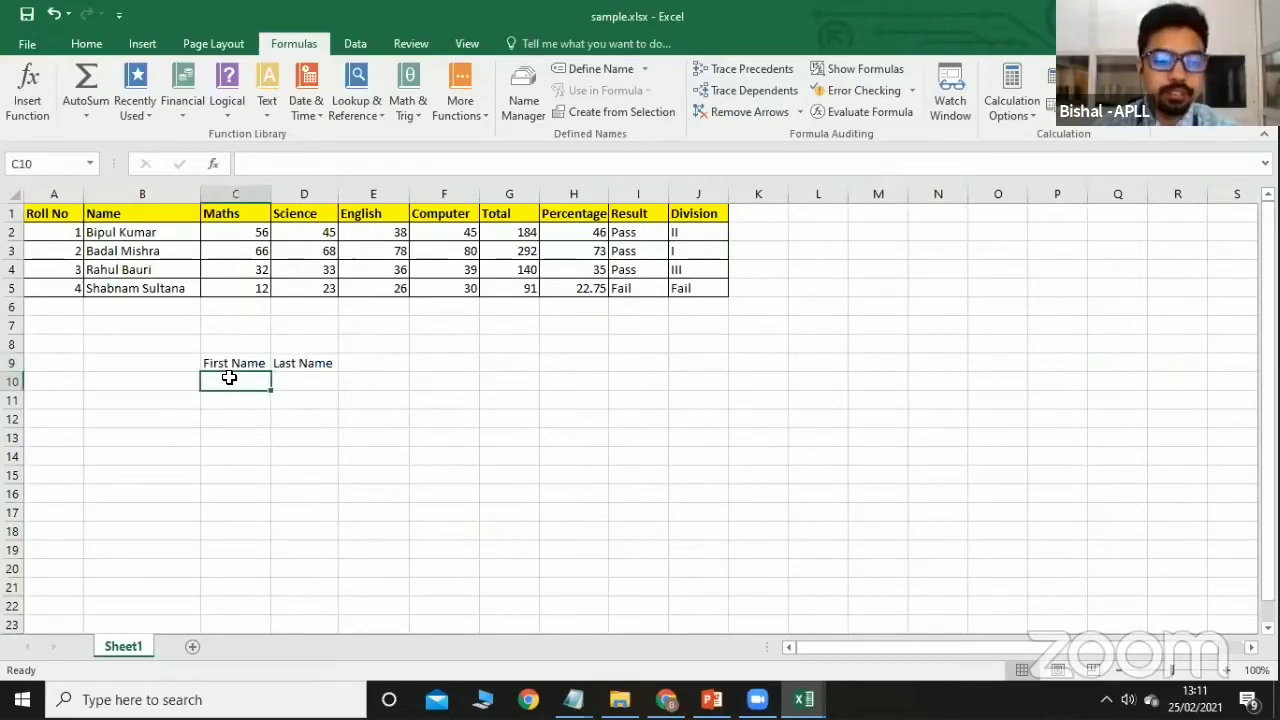
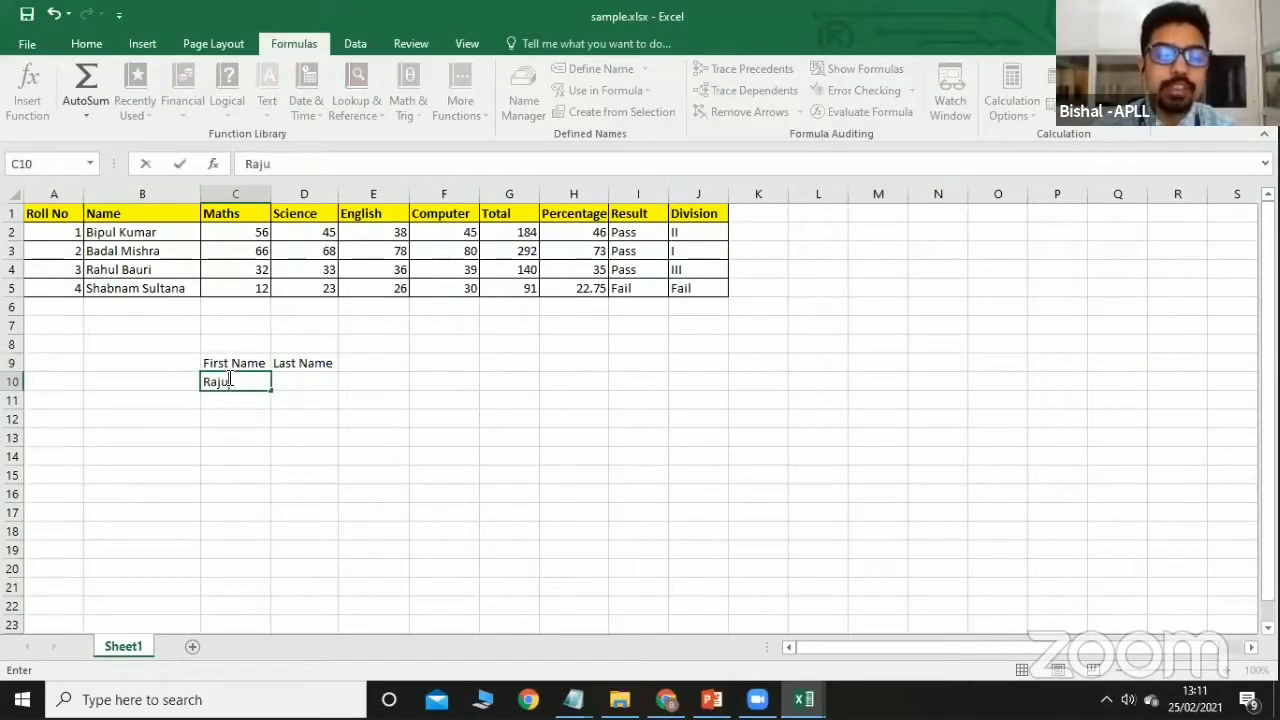
{"action": "key", "text": "Tab"}
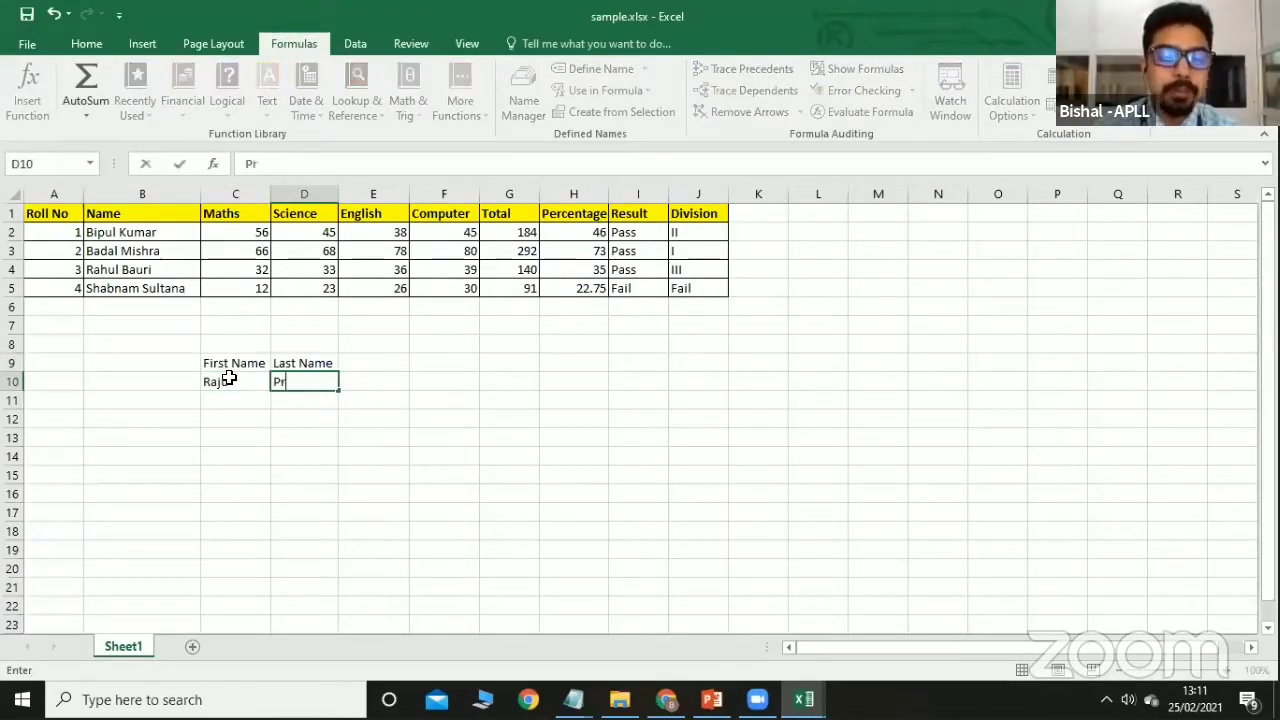
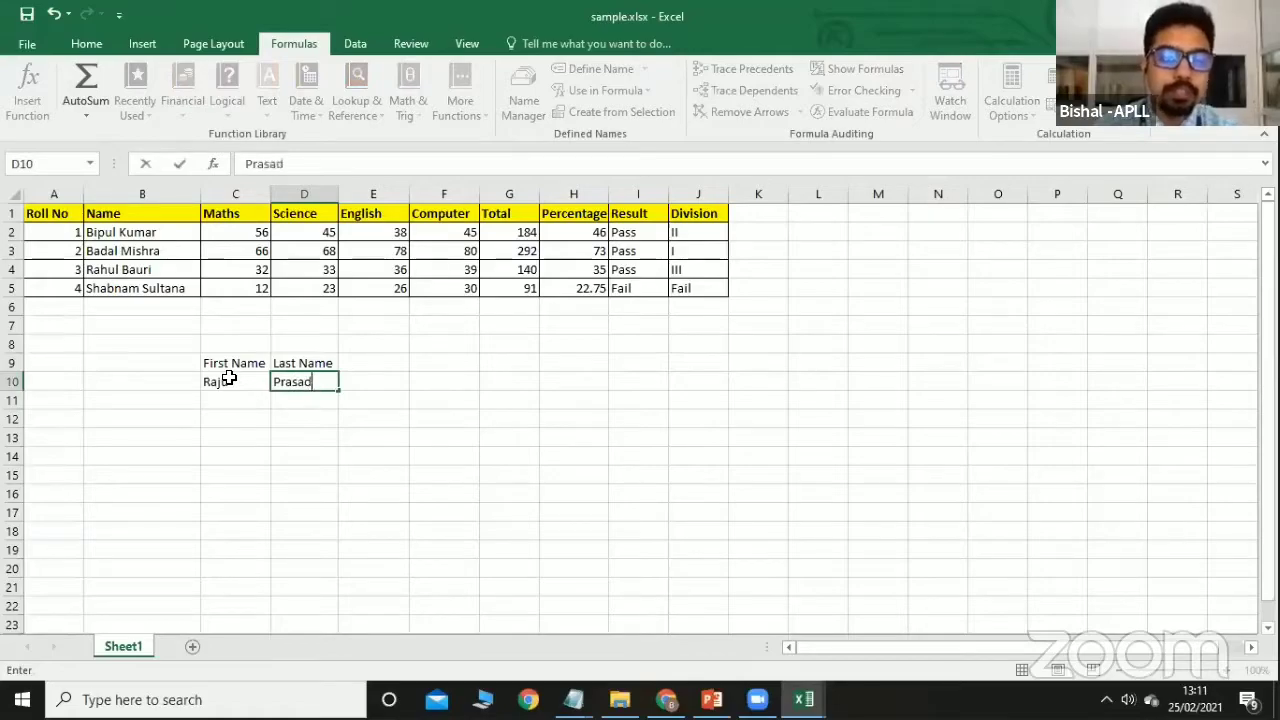
{"action": "left_click", "coordinate": [387, 359]}
{"action": "type", "text": "Fu"}
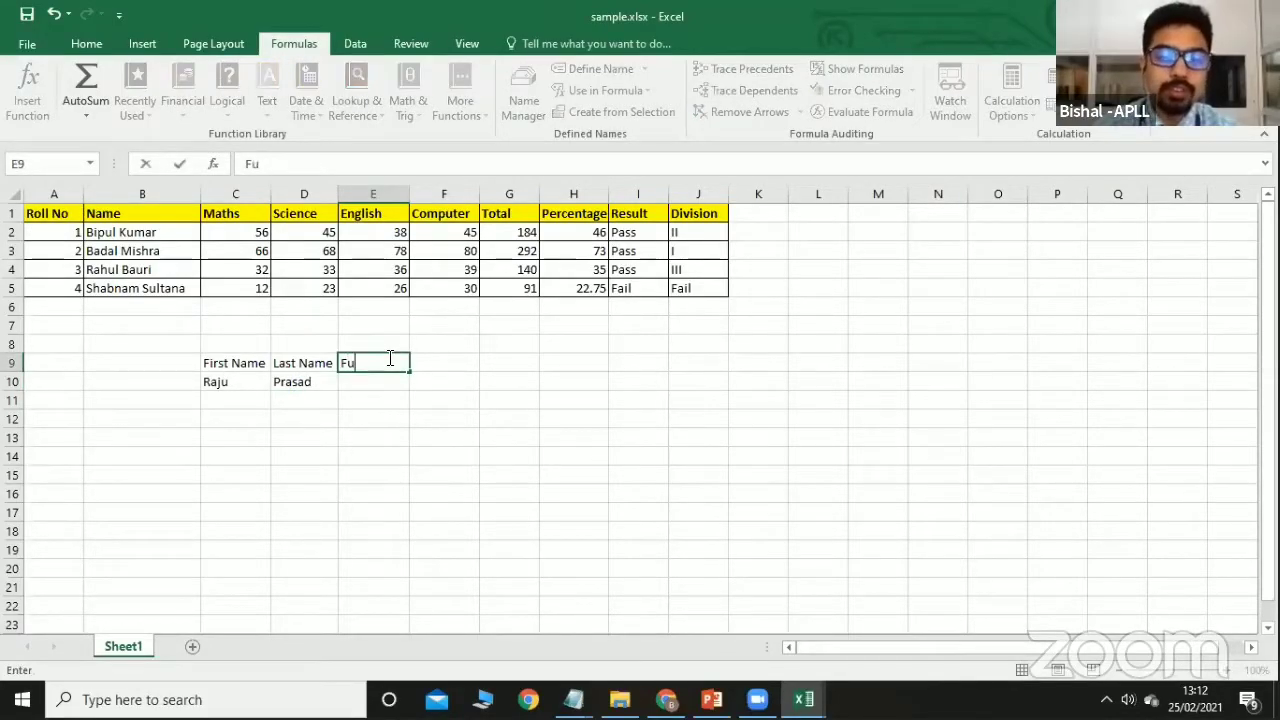
{"action": "type", "text": "ll Name"}
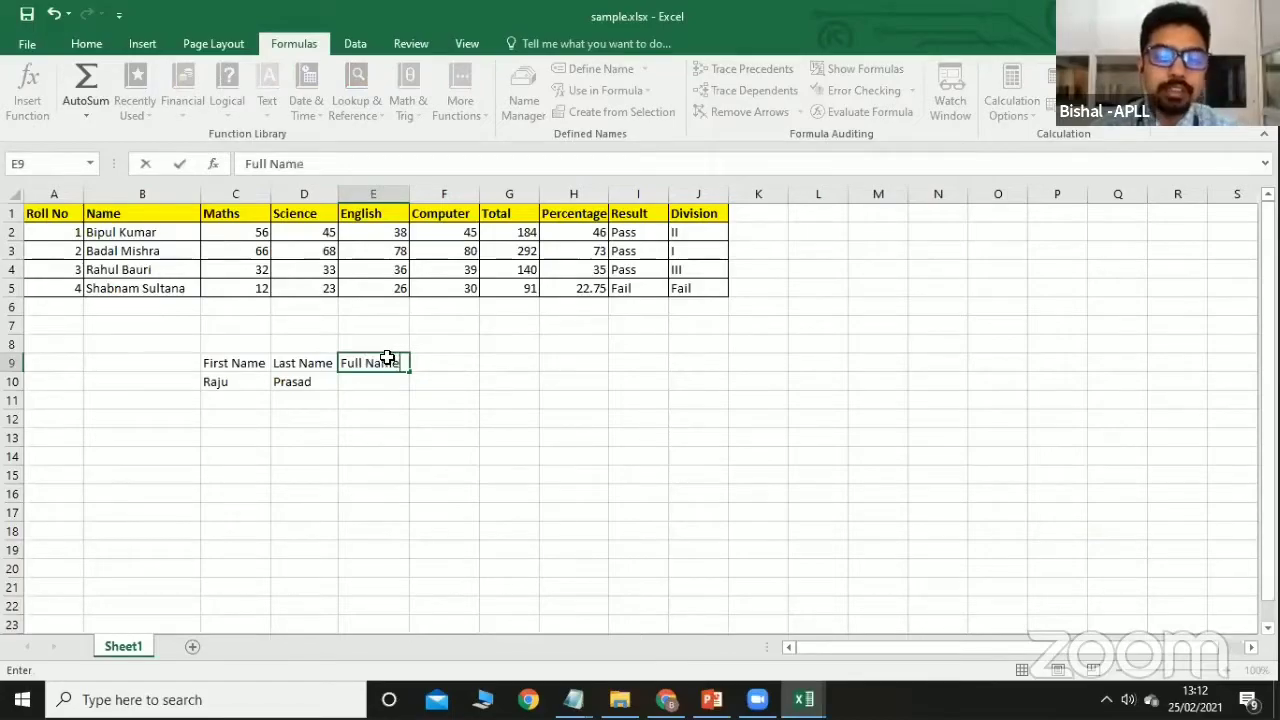
{"action": "left_click", "coordinate": [390, 420]}
{"action": "left_click_drag", "start_coordinate": [410, 193], "coordinate": [420, 192]}
{"action": "left_click", "coordinate": [381, 380]}
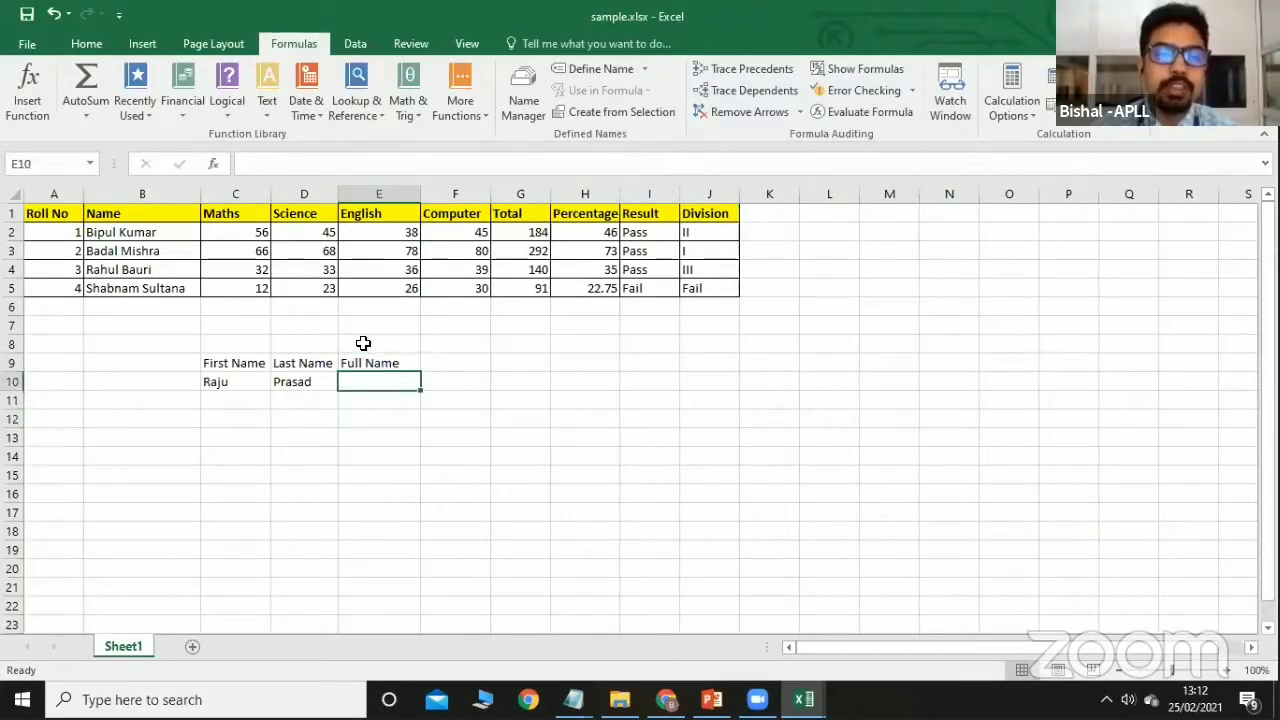
Fill E10 with =CONCATENATE(C10,D10) using the Text functions list.
{"action": "left_click", "coordinate": [270, 114]}
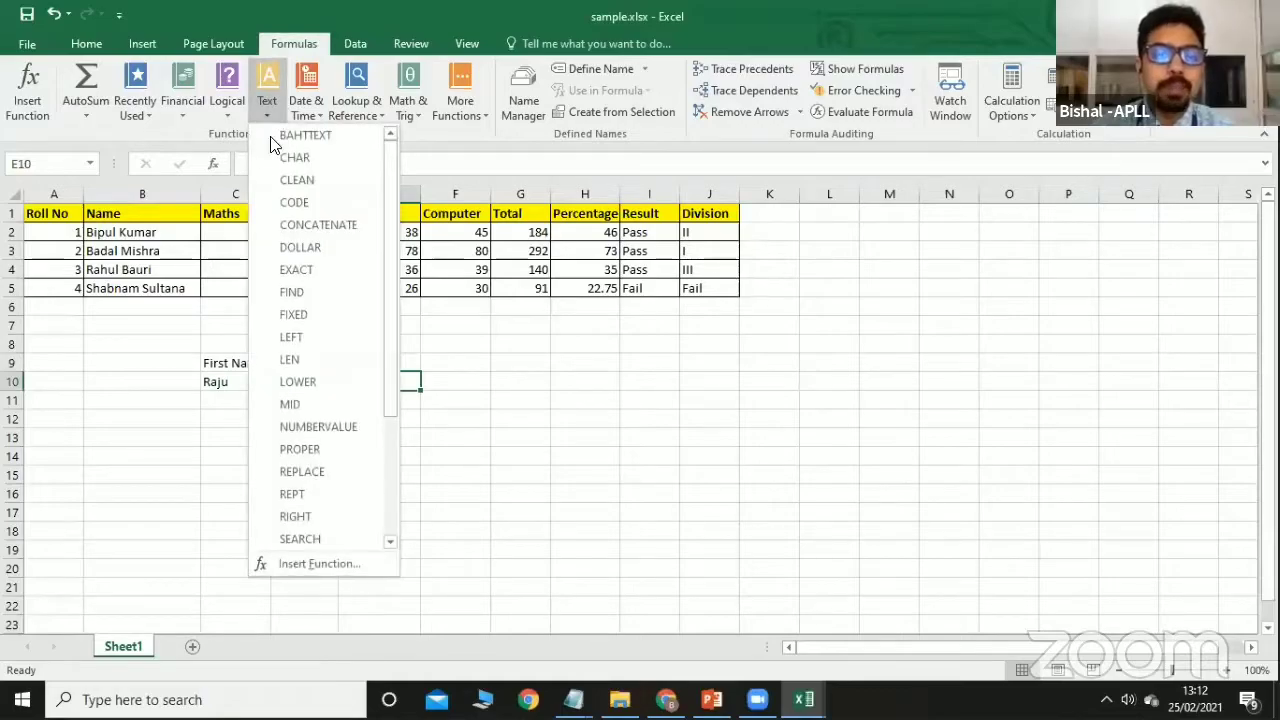
{"action": "left_click", "coordinate": [304, 228]}
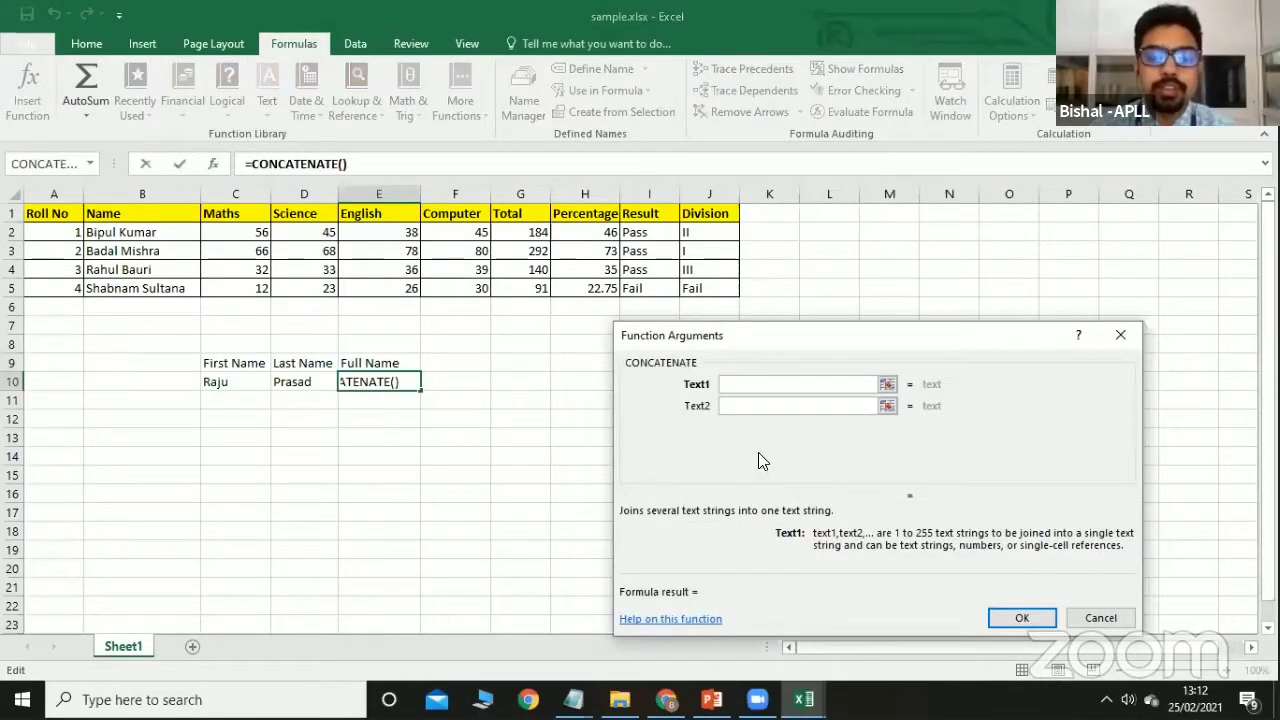
{"action": "left_click", "coordinate": [243, 383]}
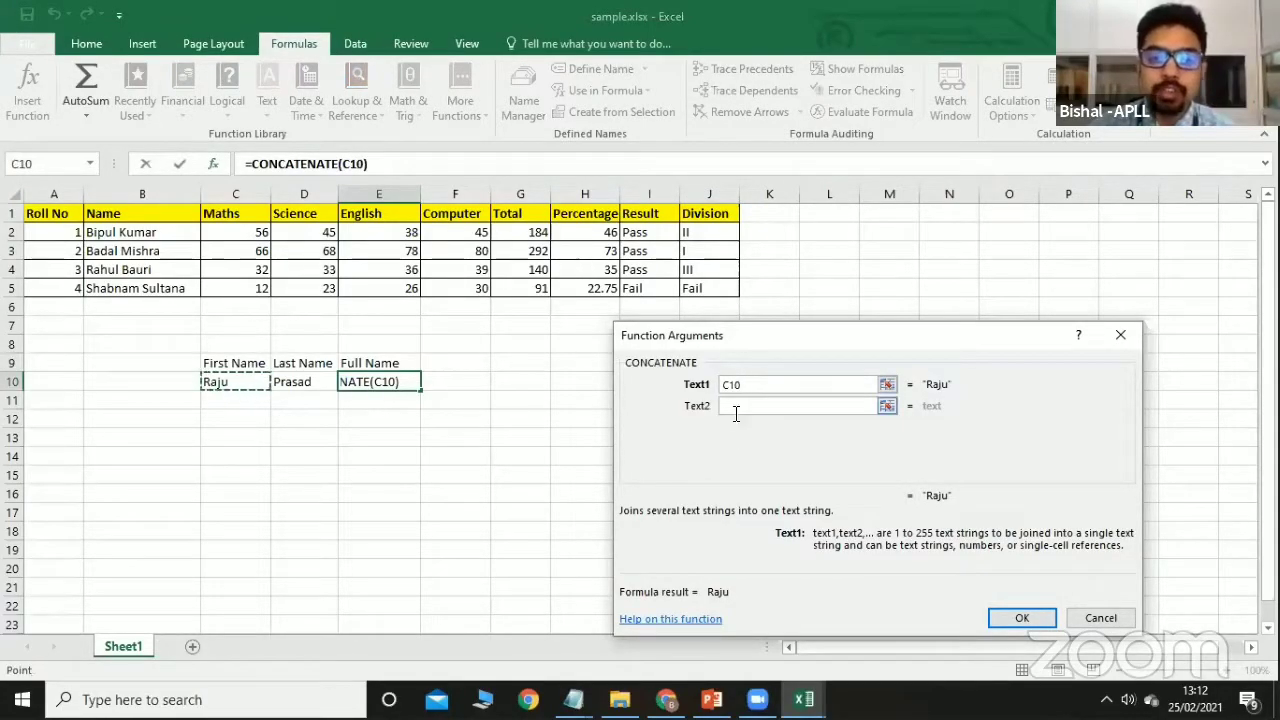
{"action": "left_click", "coordinate": [813, 406]}
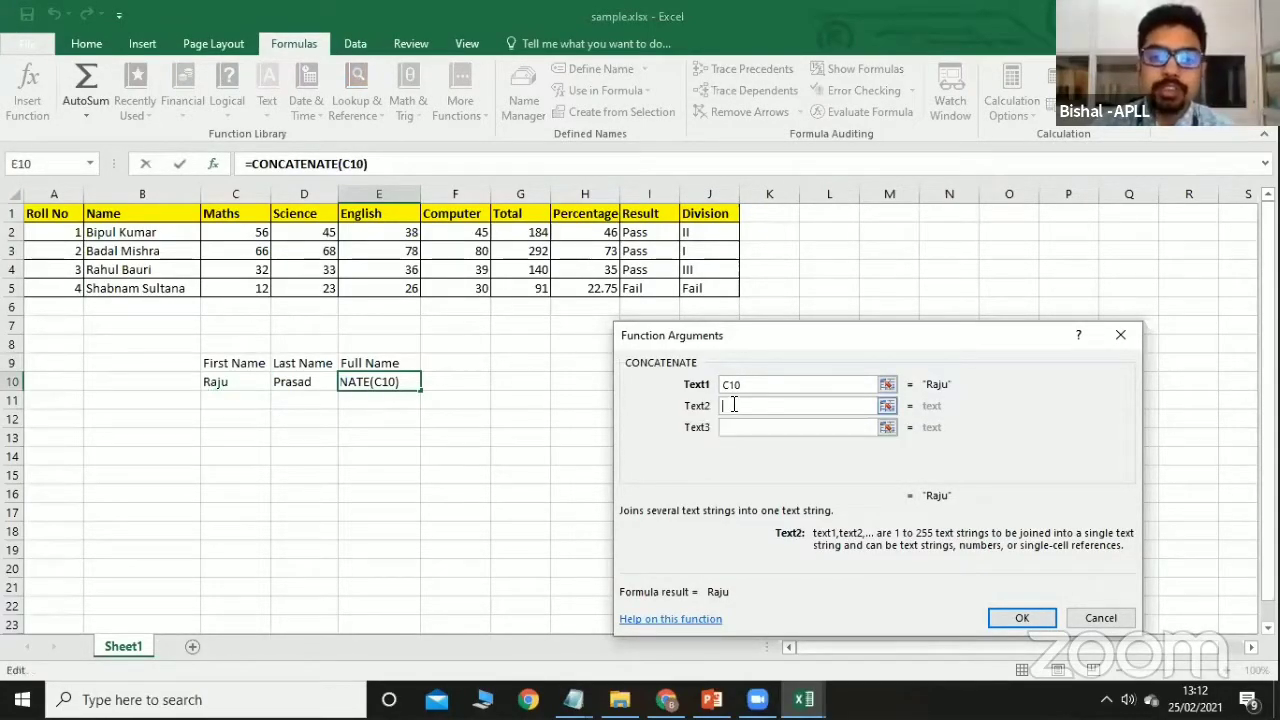
{"action": "left_click", "coordinate": [303, 383]}
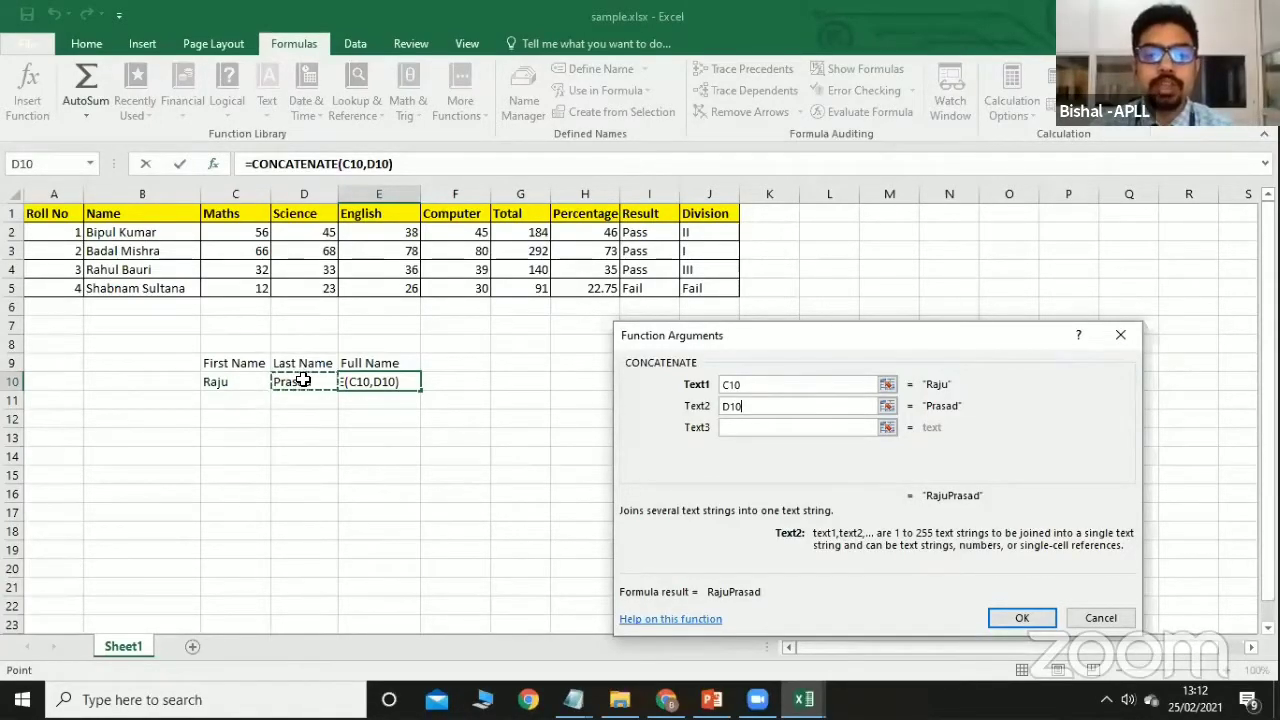
{"action": "left_click", "coordinate": [1022, 618]}
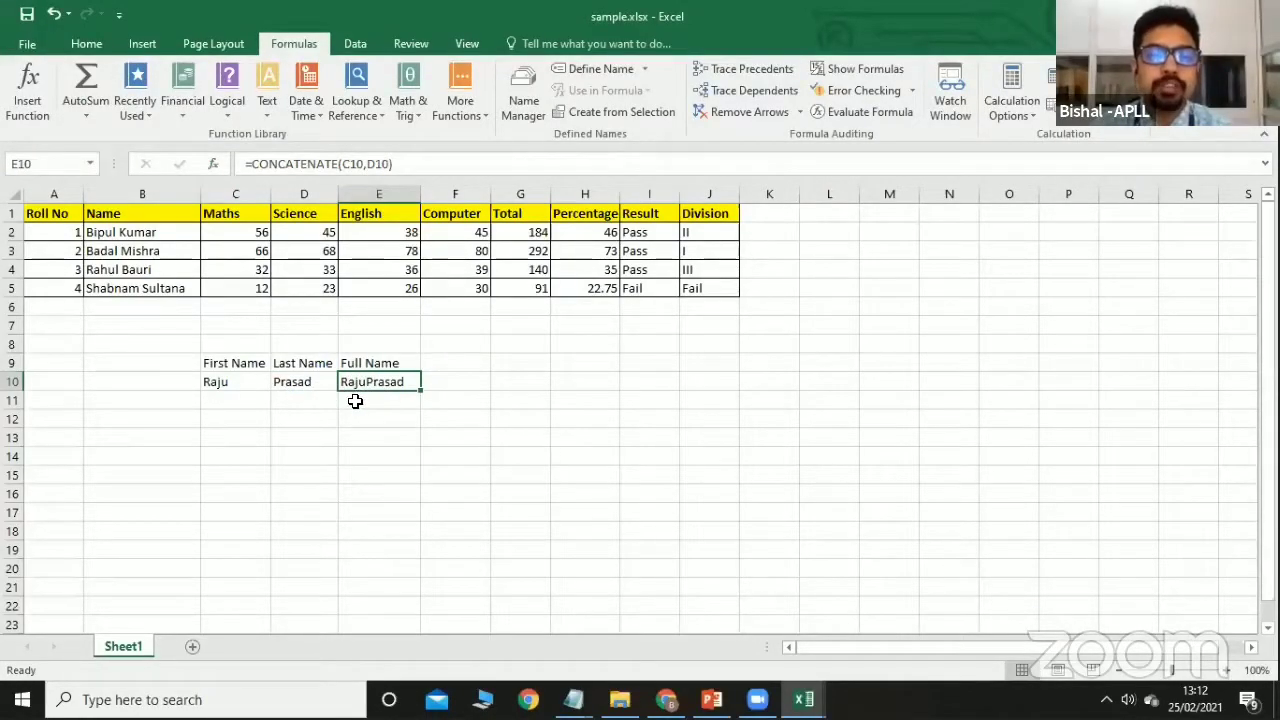
Edit E10's formula to =CONCATENATE(C10," ",D10) so a space separates the names.
{"action": "left_click", "coordinate": [368, 164]}
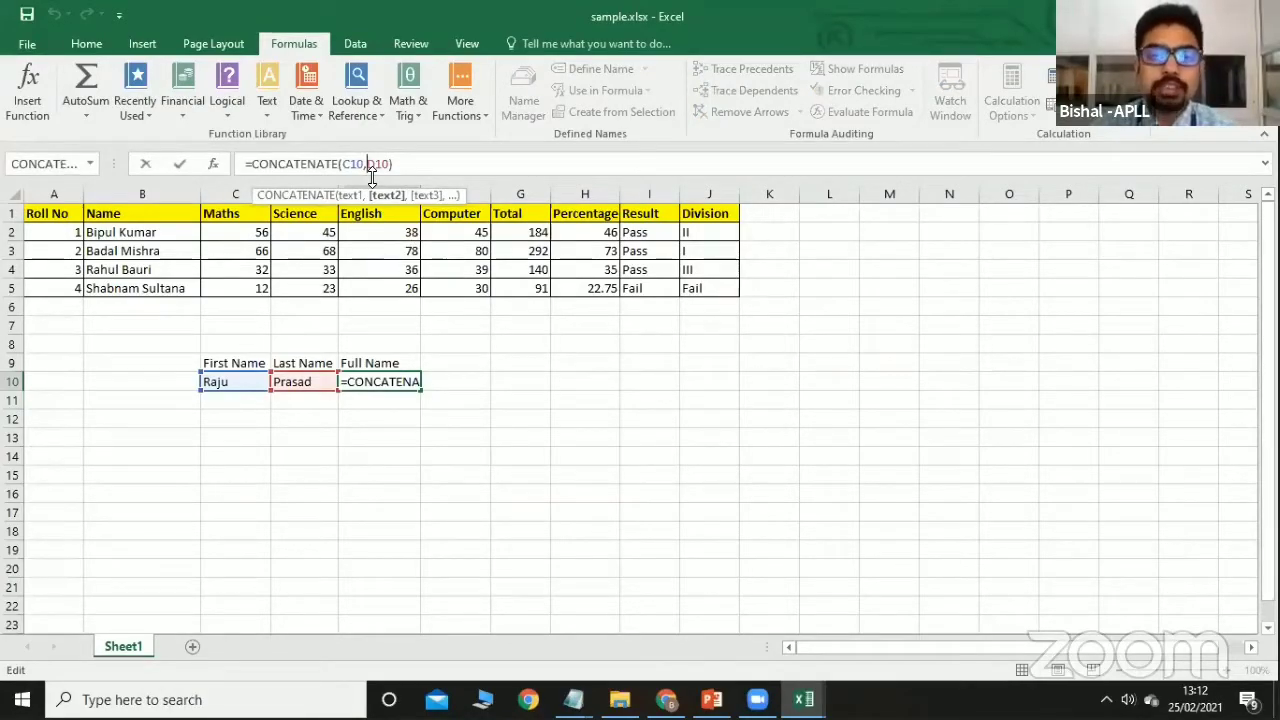
{"action": "type", "text": "\""}
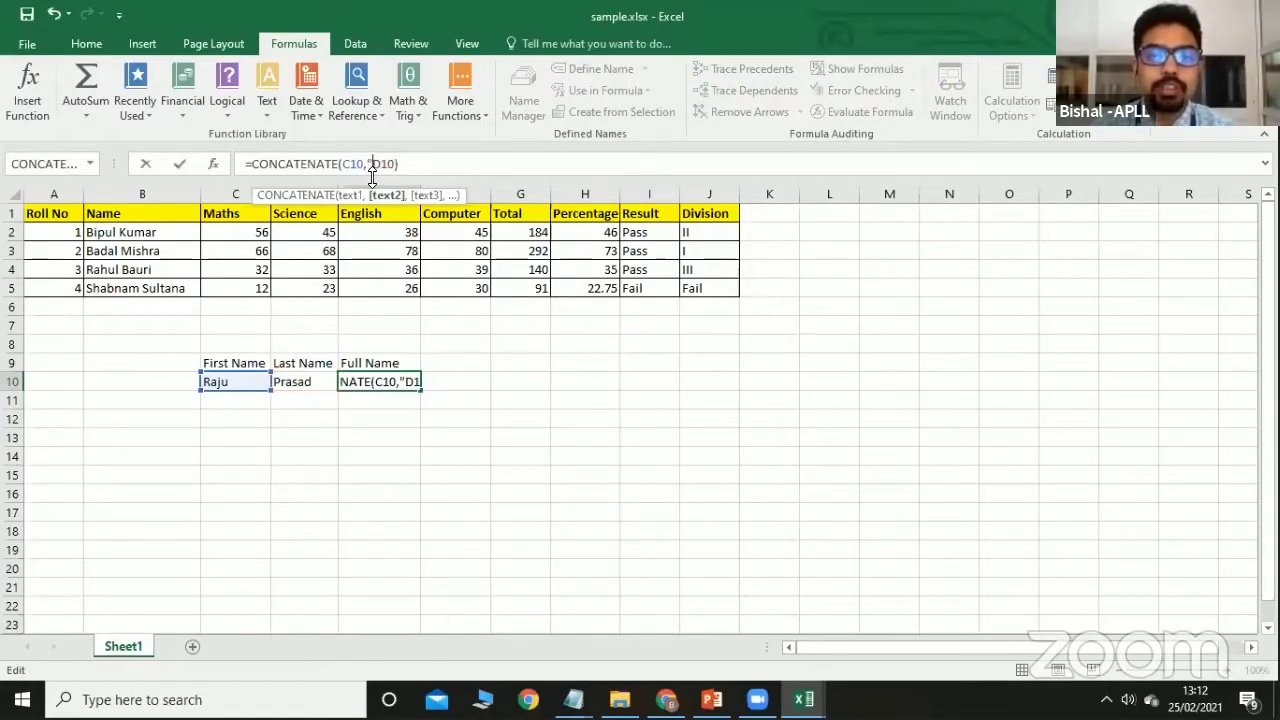
{"action": "type", "text": " \""}
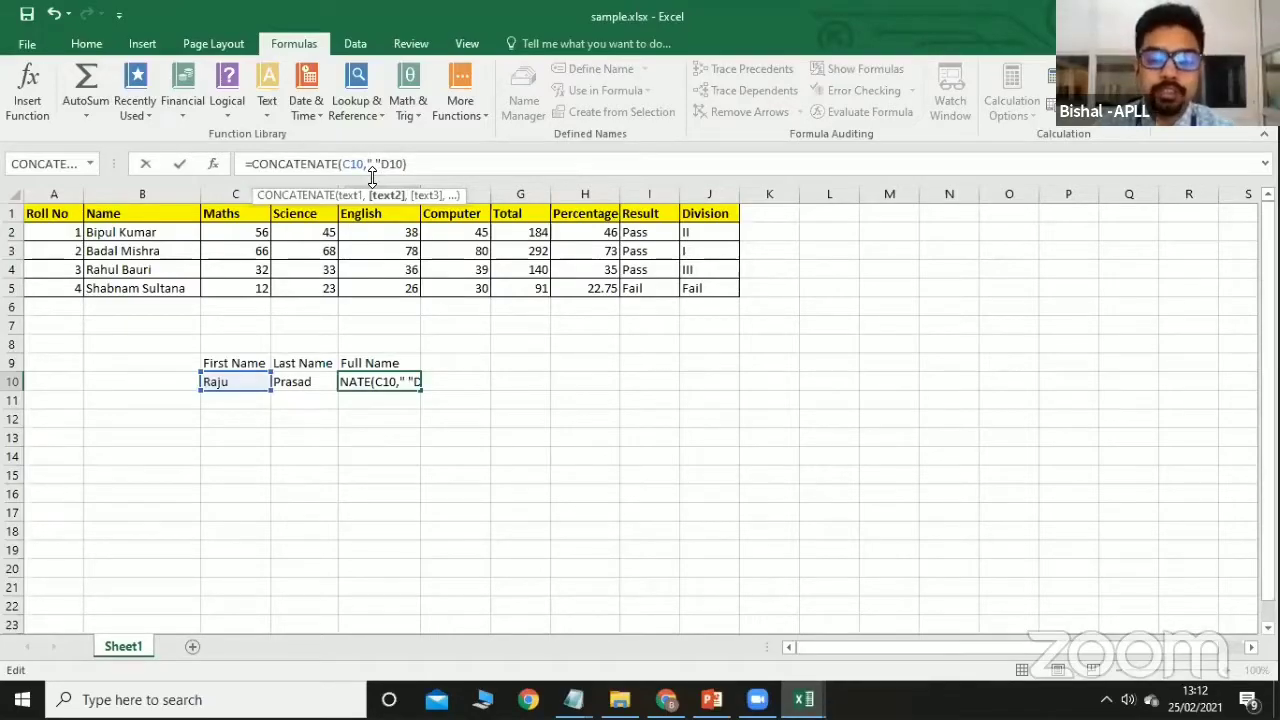
{"action": "type", "text": ","}
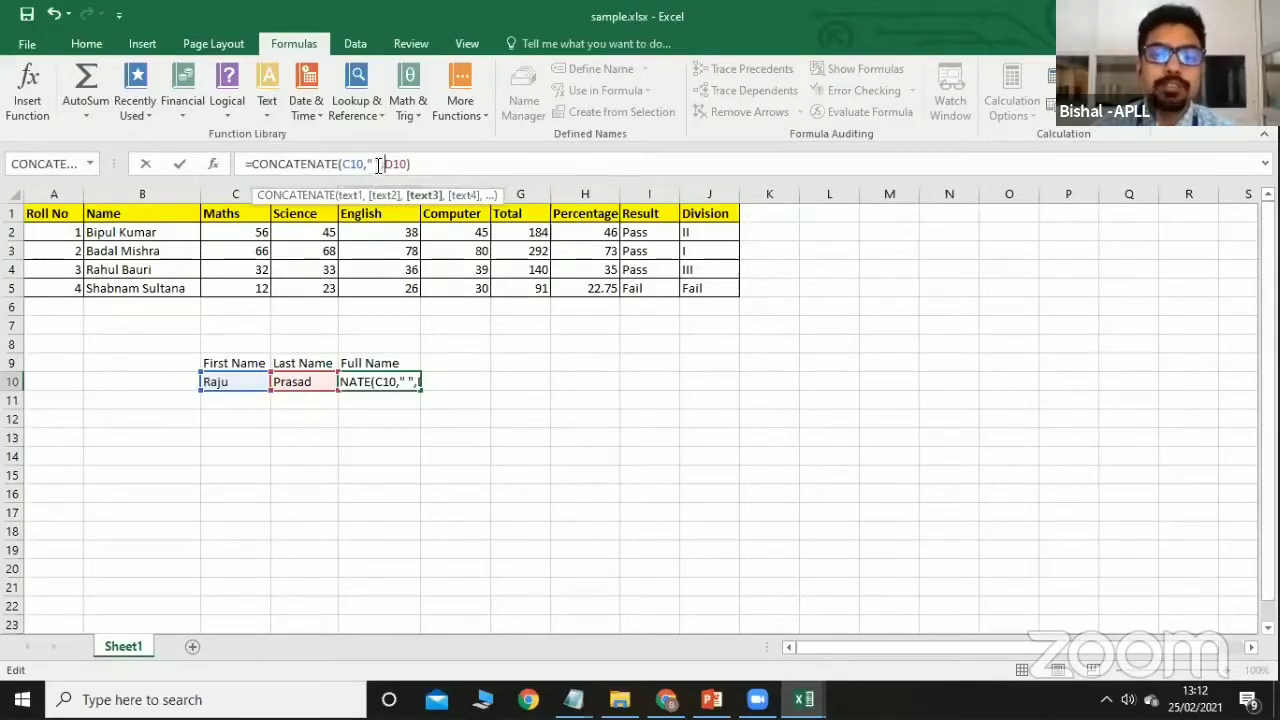
{"action": "left_click", "coordinate": [446, 162]}
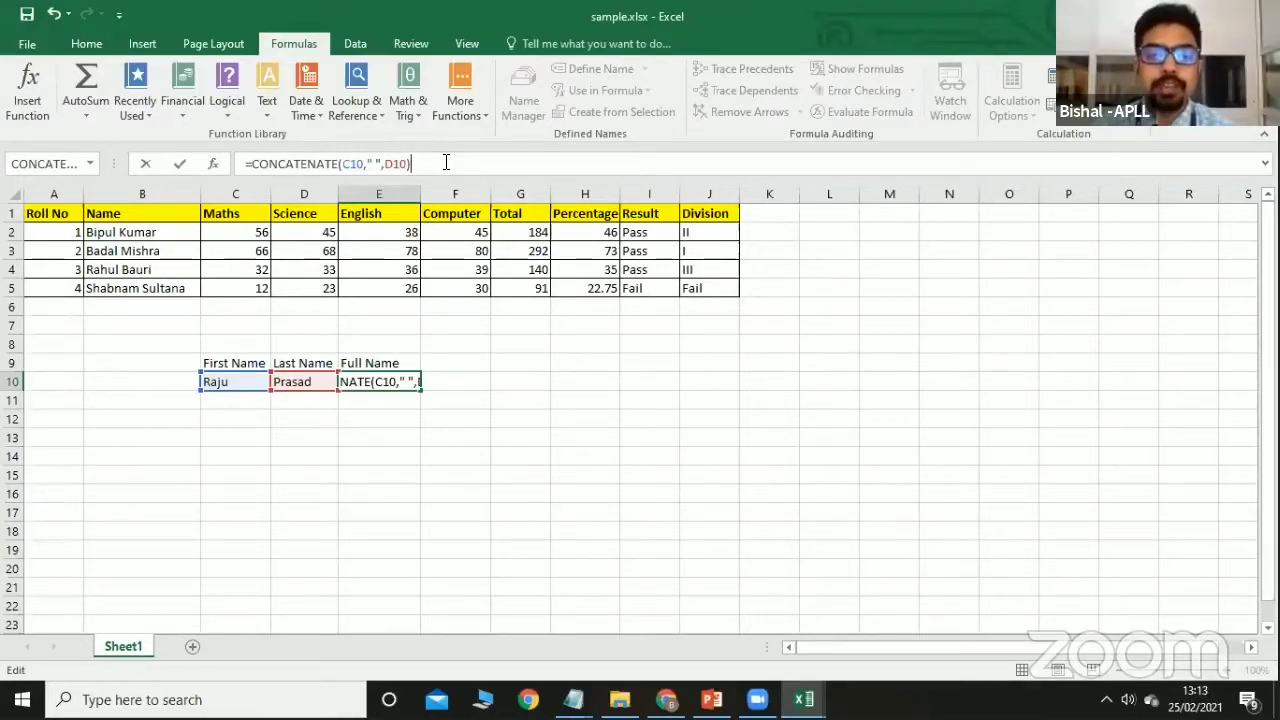
{"action": "key", "text": "Return"}
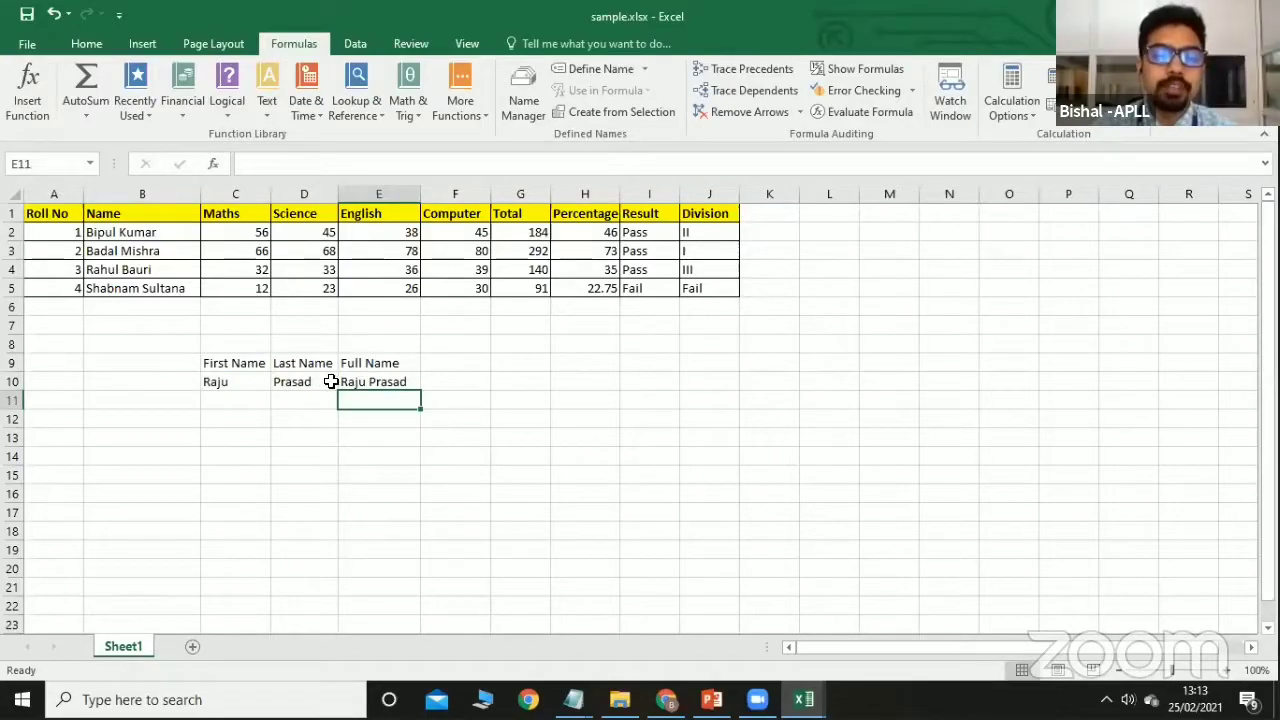
{"action": "left_click", "coordinate": [266, 110]}
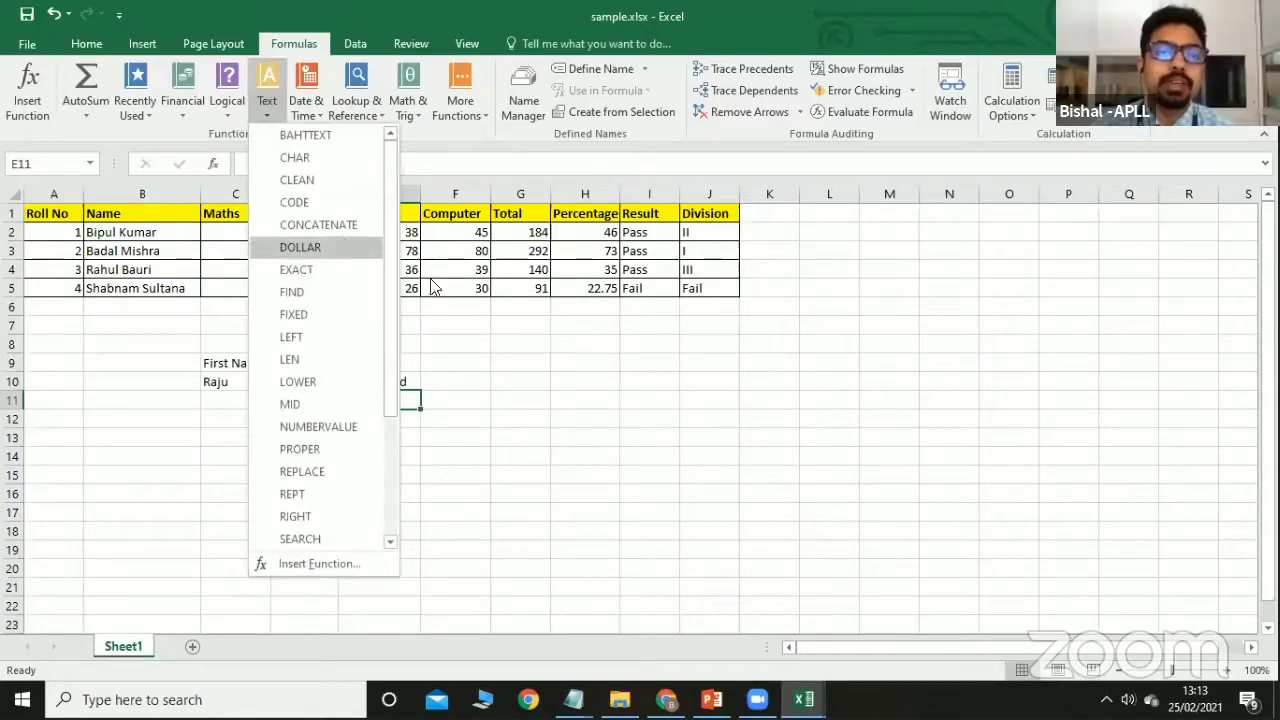
{"action": "left_click", "coordinate": [604, 422]}
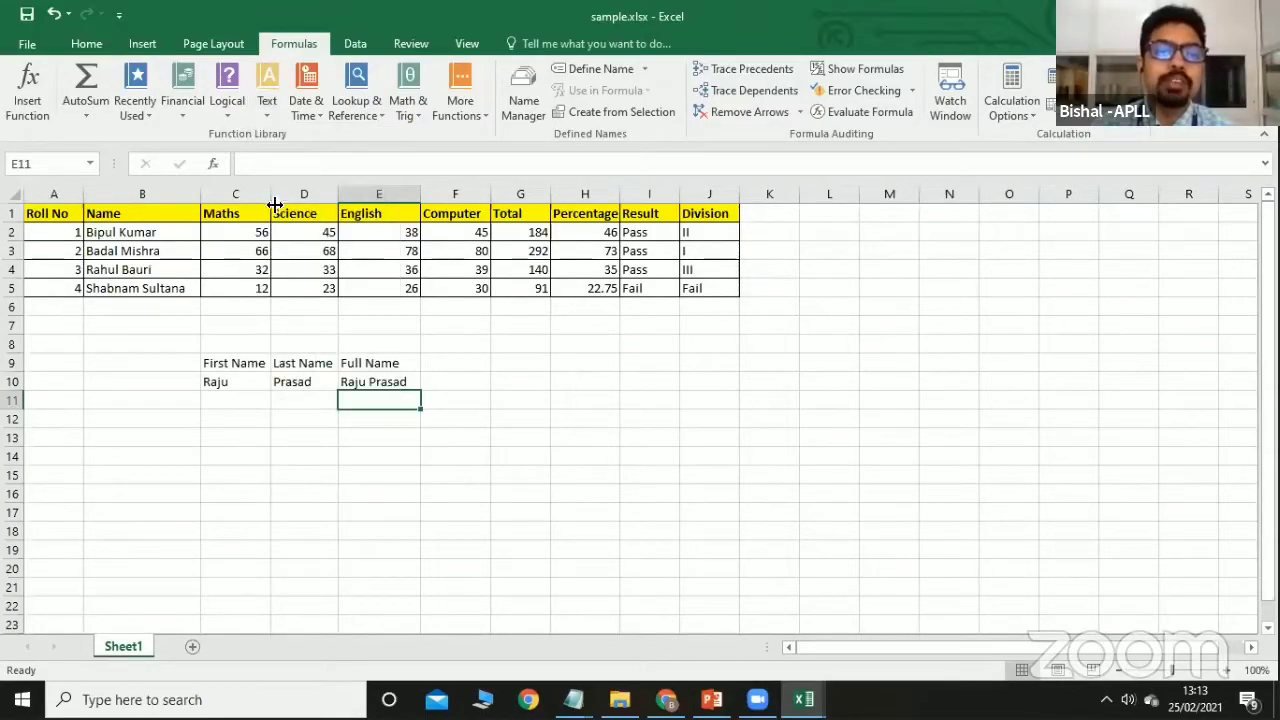
{"action": "left_click", "coordinate": [318, 114]}
{"action": "left_click", "coordinate": [575, 377]}
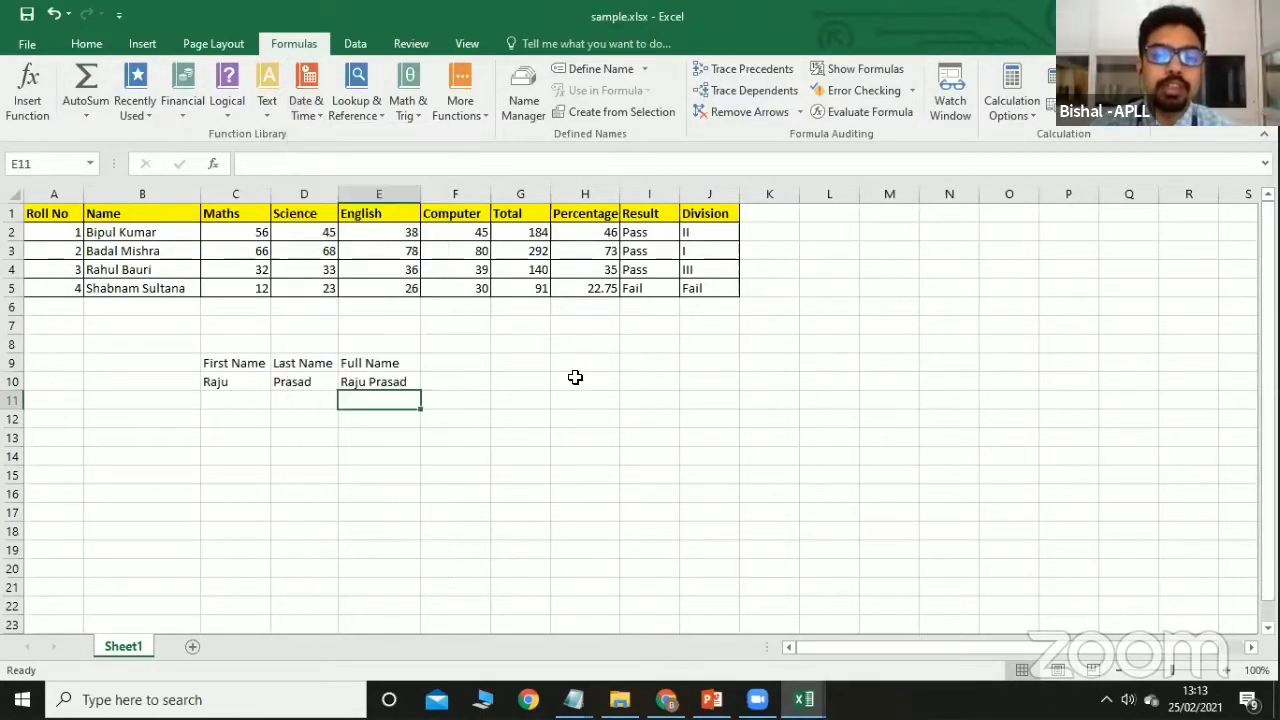
{"action": "left_click", "coordinate": [575, 377]}
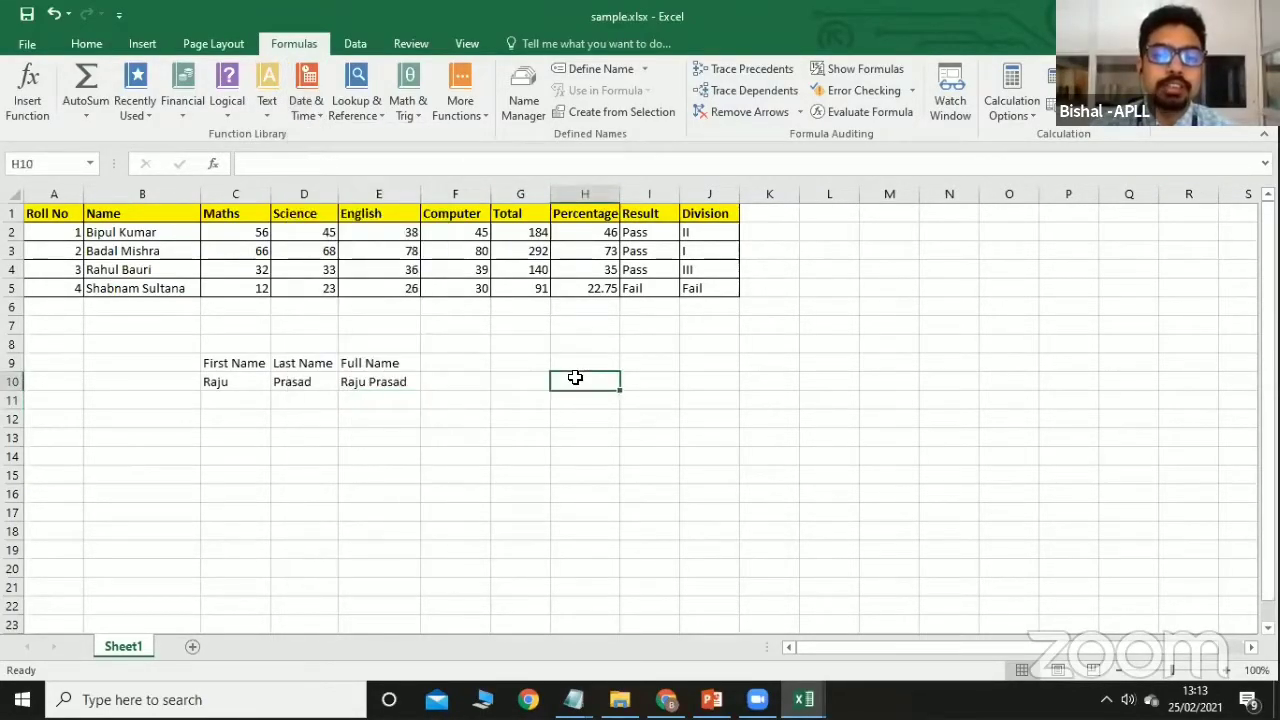
{"action": "left_click", "coordinate": [316, 118]}
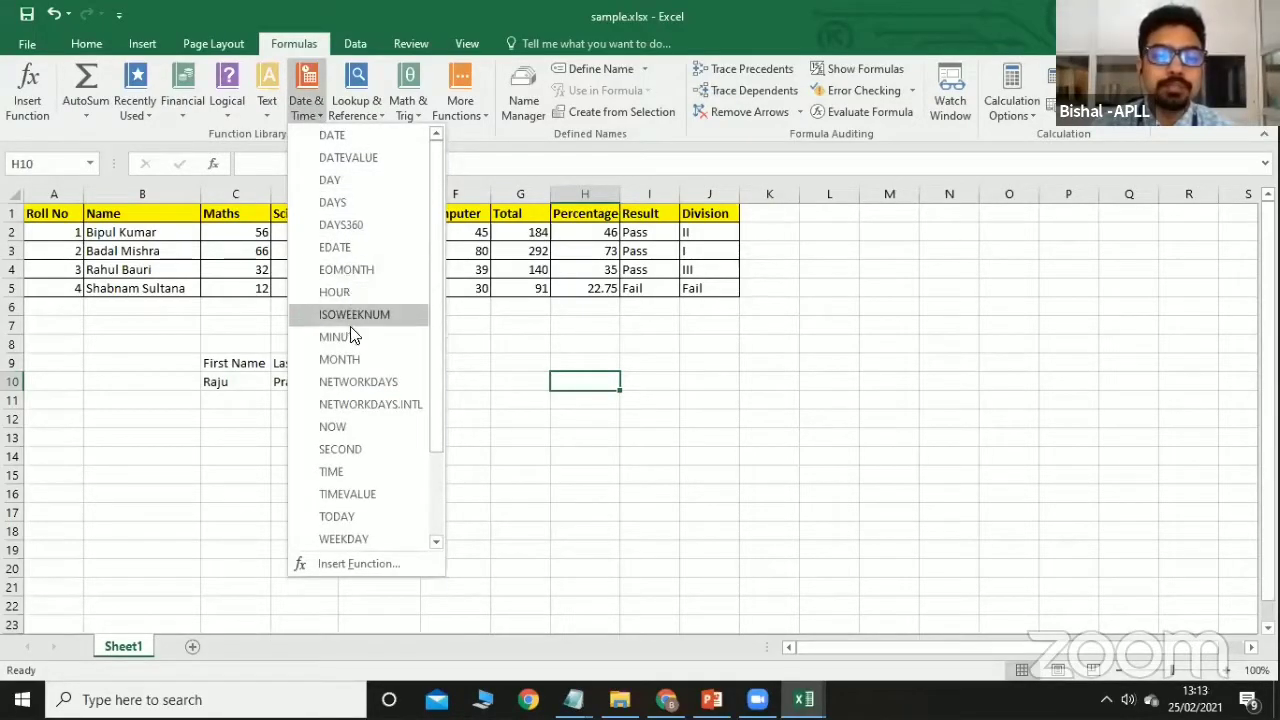
{"action": "left_click", "coordinate": [342, 427]}
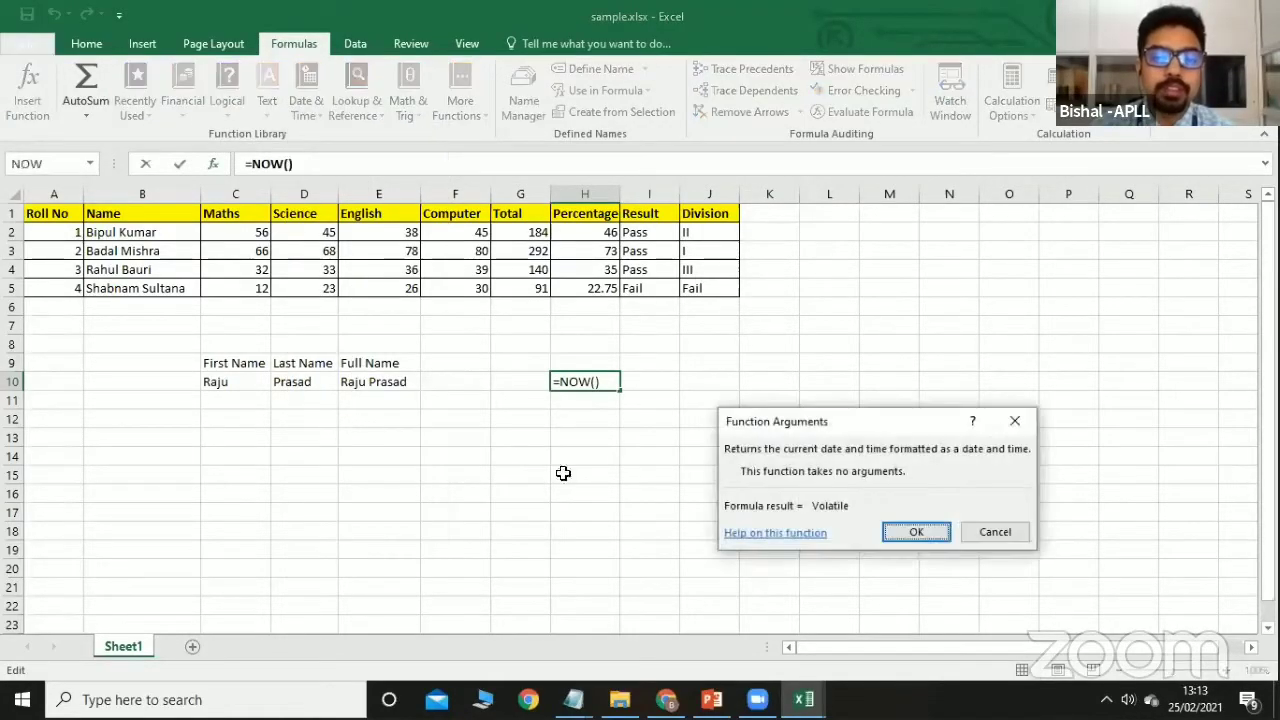
{"action": "left_click", "coordinate": [926, 532]}
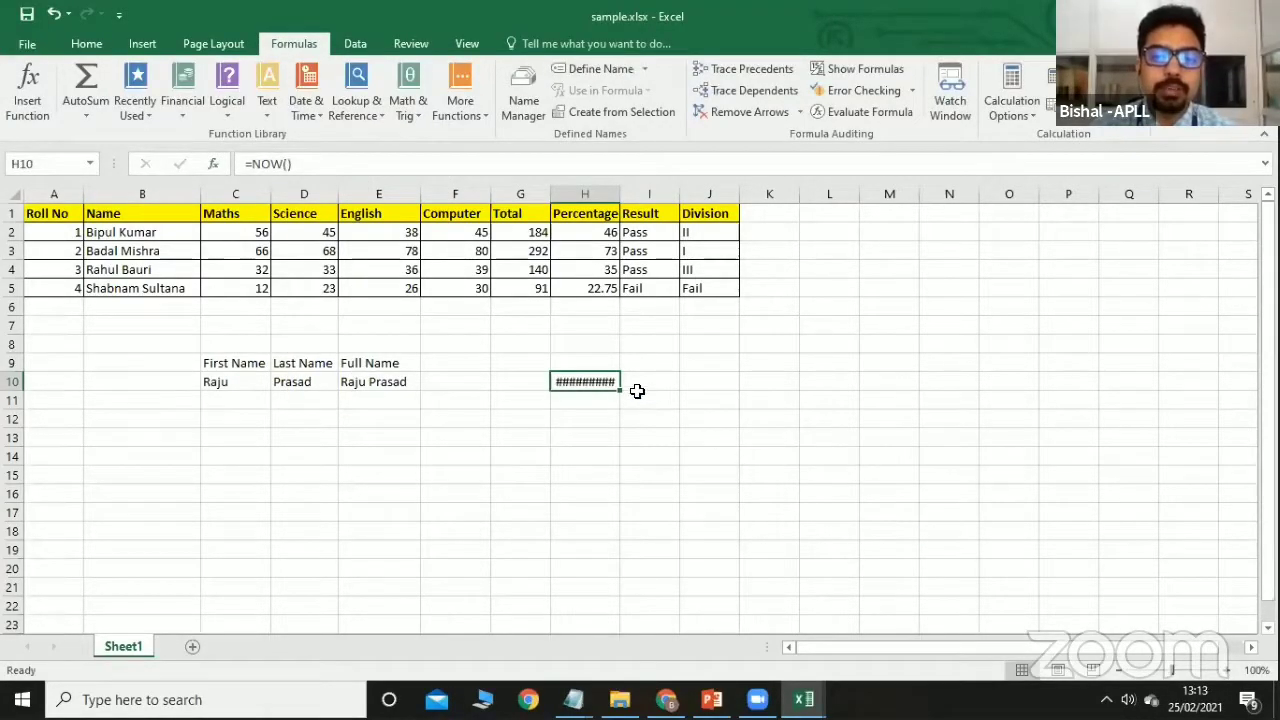
{"action": "key", "text": "Delete"}
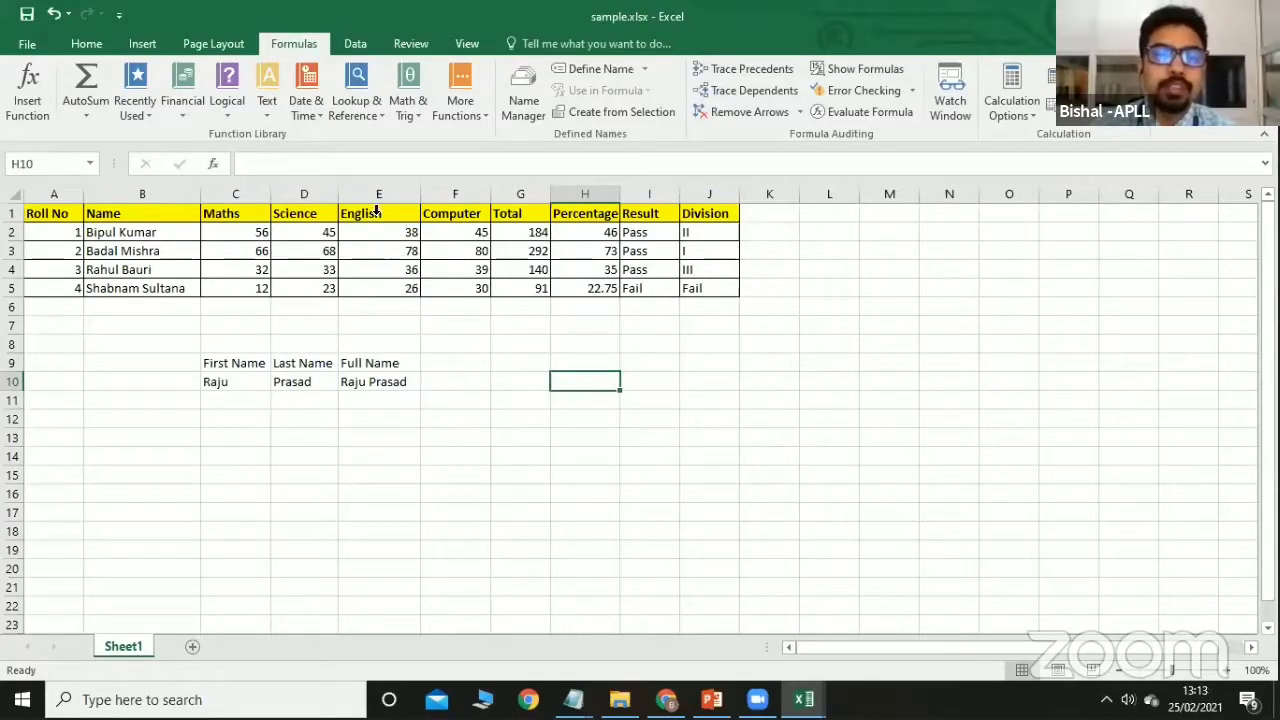
Insert a trial TODAY formula into H10 from the Date & Time functions.
{"action": "left_click", "coordinate": [306, 116]}
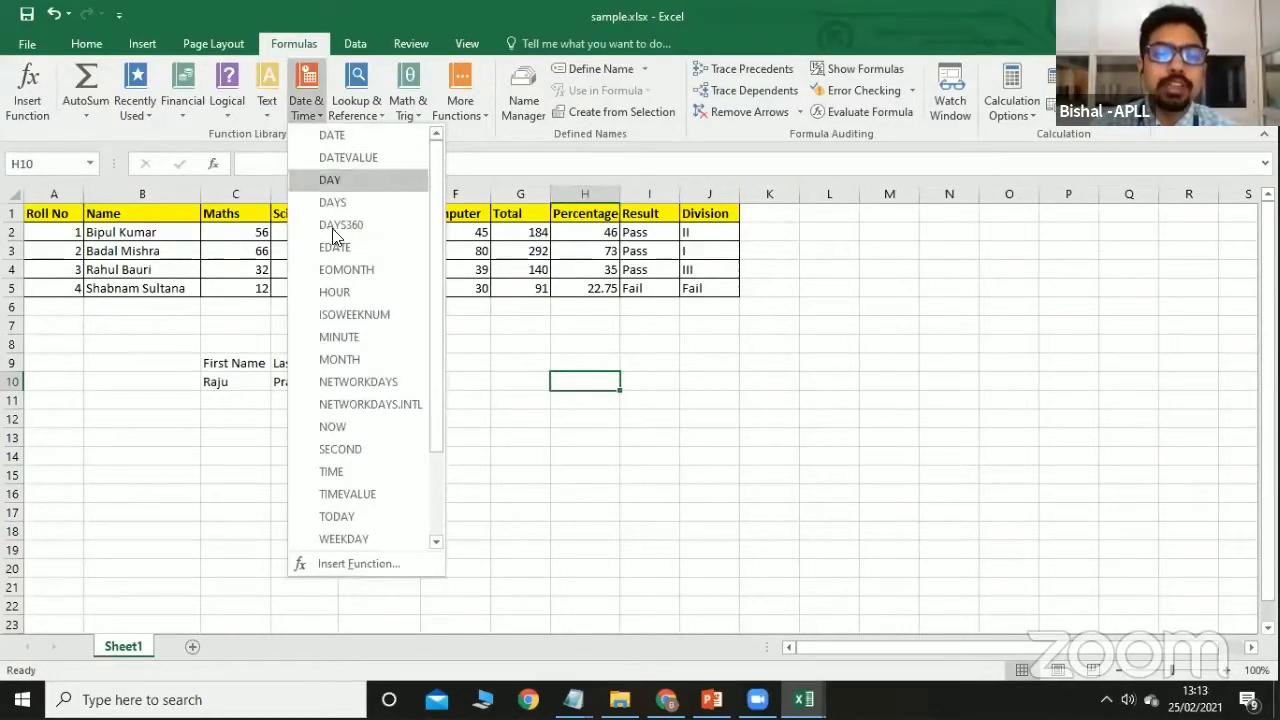
{"action": "left_click", "coordinate": [328, 518]}
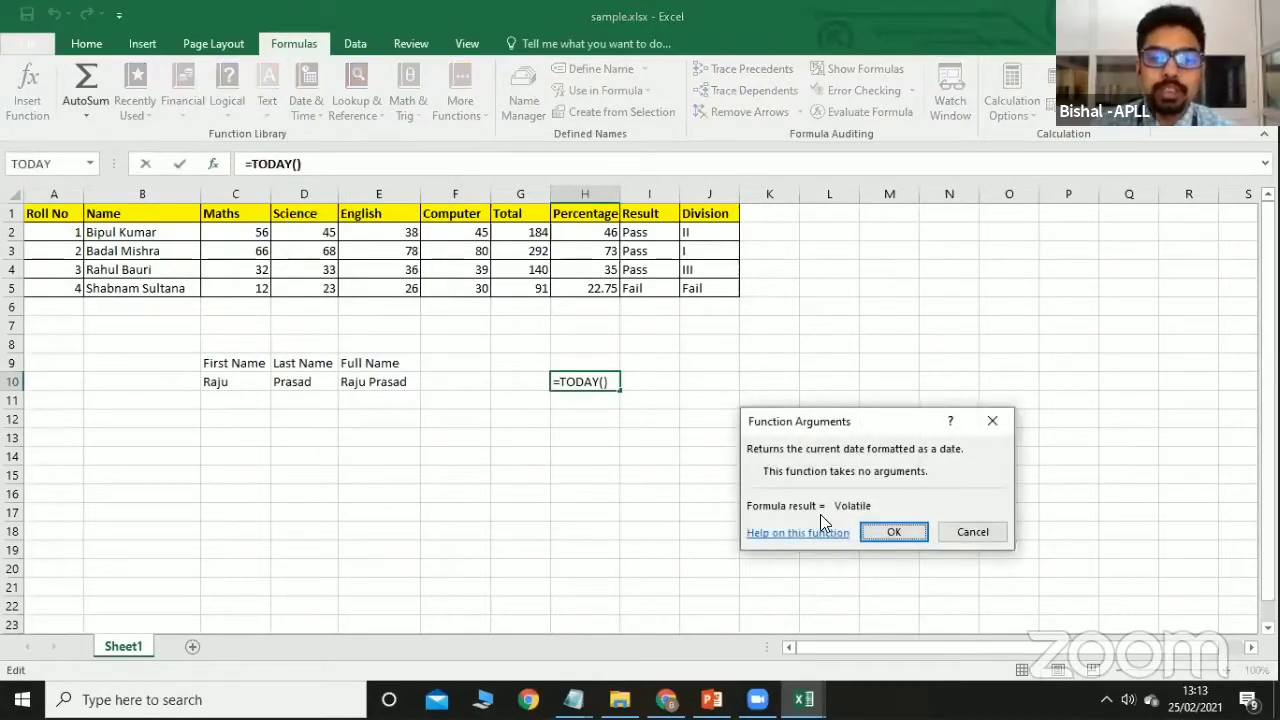
{"action": "left_click", "coordinate": [914, 533]}
{"action": "double_click", "coordinate": [581, 380]}
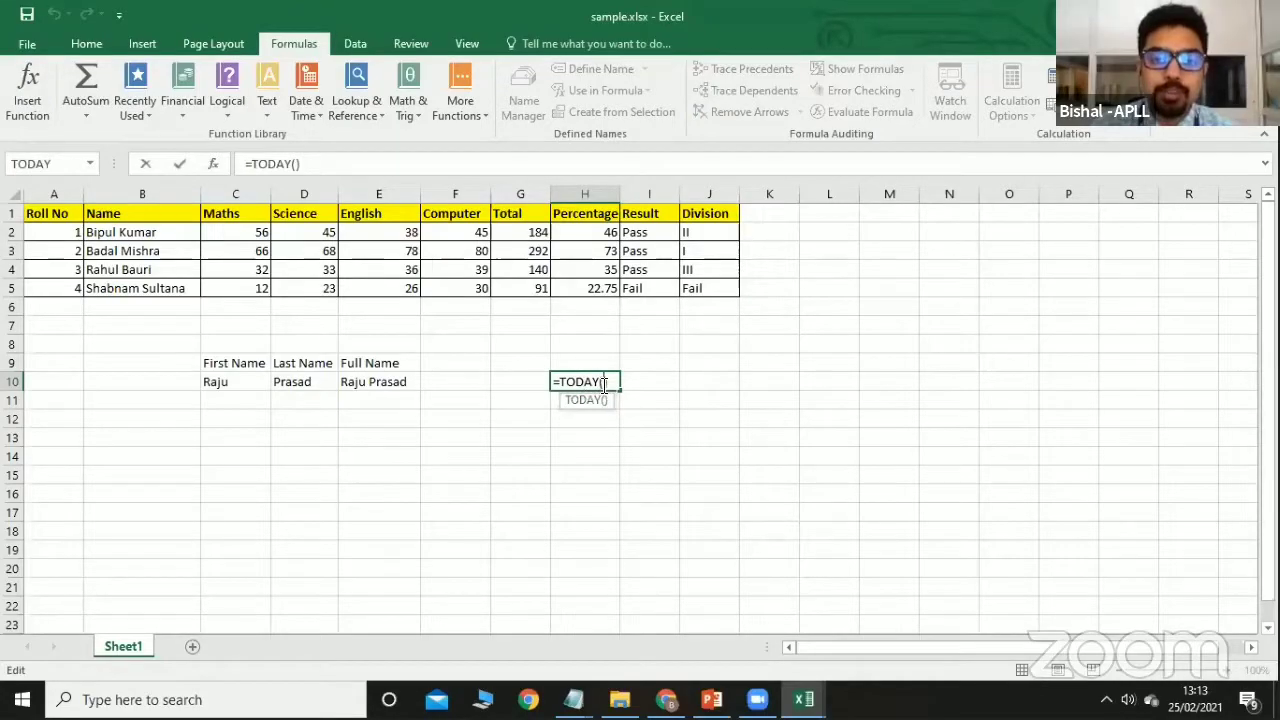
{"action": "left_click_drag", "start_coordinate": [603, 384], "coordinate": [523, 375]}
Cancel the H10 edit and clear the name example in B9:E11.
{"action": "key", "text": "Escape"}
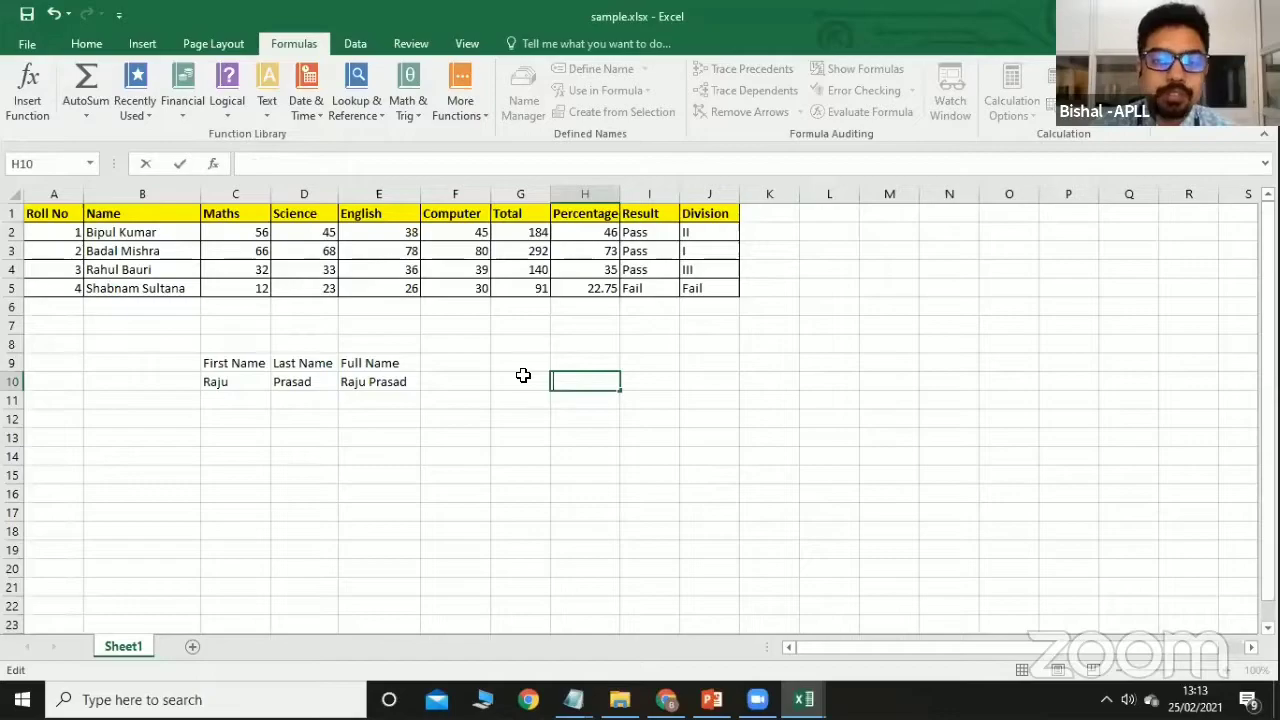
{"action": "left_click_drag", "start_coordinate": [195, 362], "coordinate": [387, 396]}
{"action": "key", "text": "Delete"}
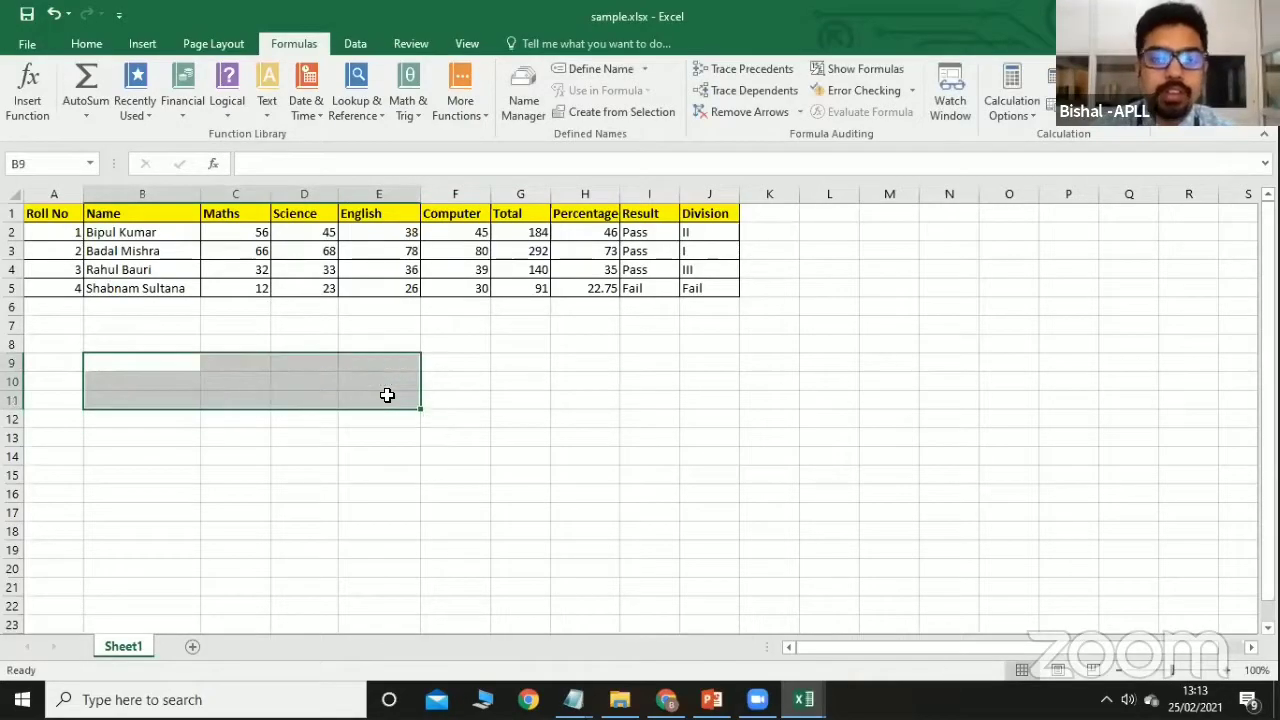
Insert TODAY into D10, widen column D to fit the date, then delete it.
{"action": "left_click", "coordinate": [300, 378]}
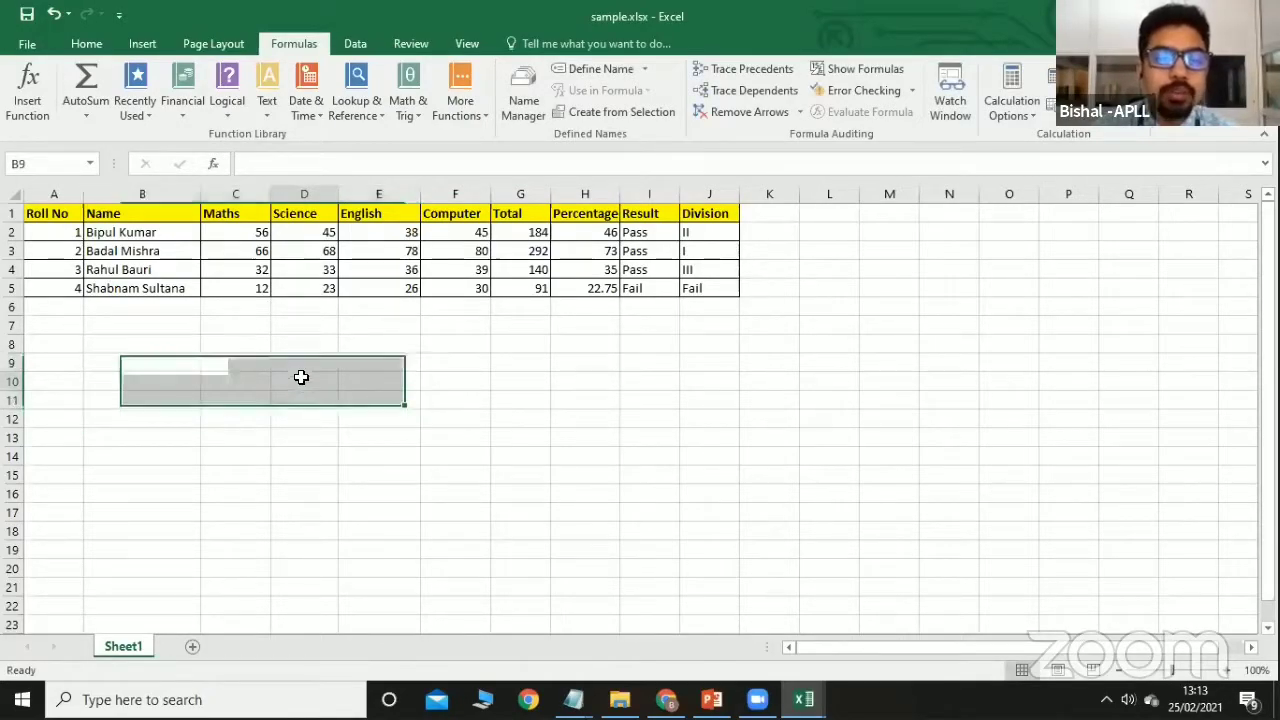
{"action": "left_click", "coordinate": [310, 108]}
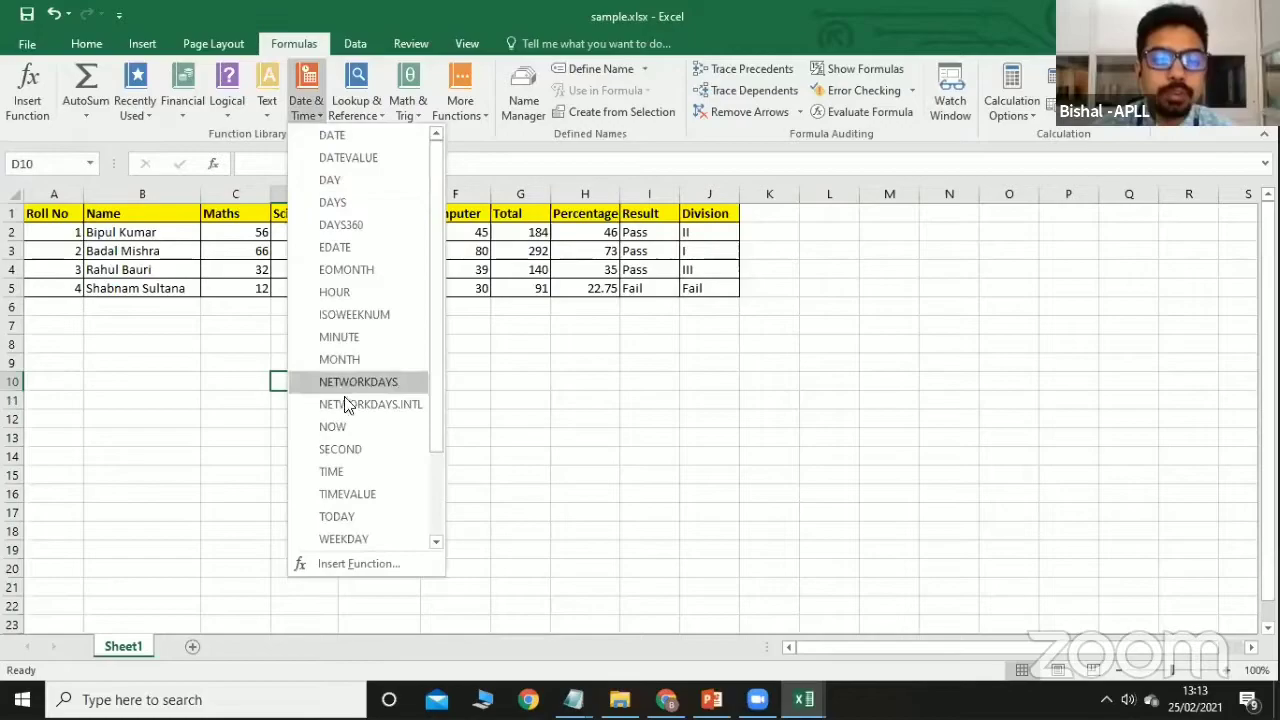
{"action": "left_click", "coordinate": [337, 517]}
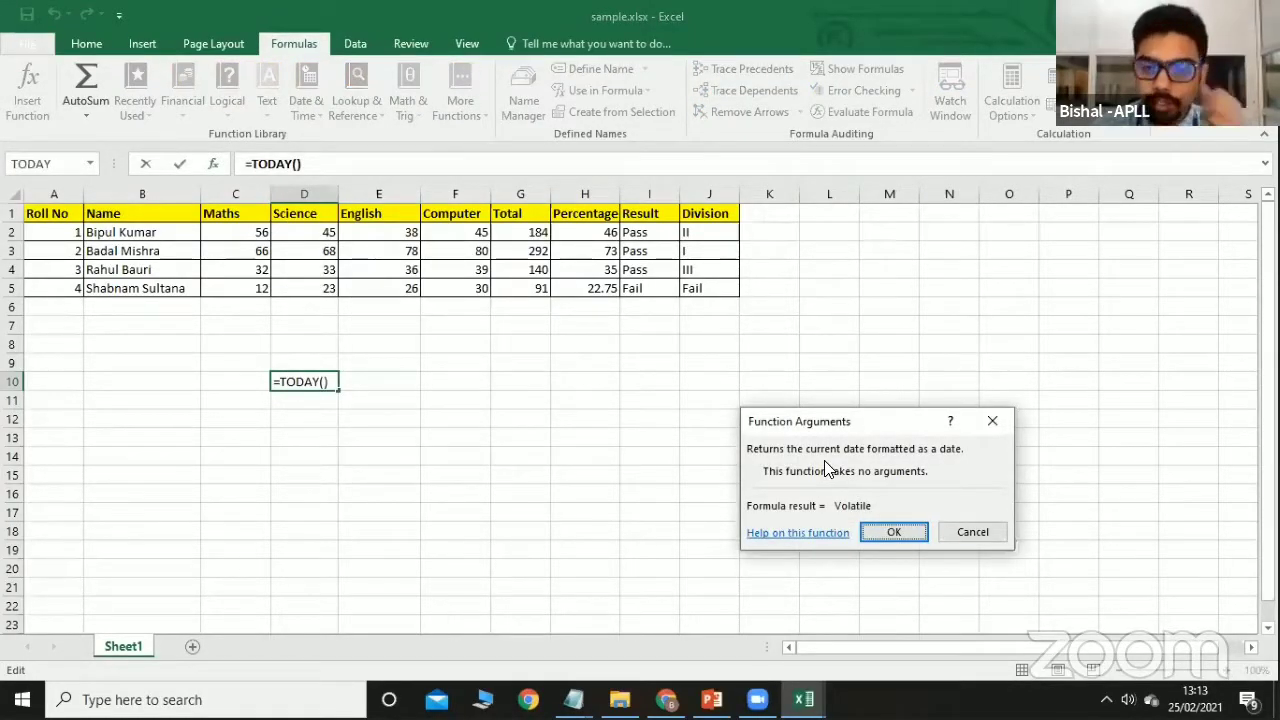
{"action": "left_click", "coordinate": [902, 534]}
{"action": "left_click_drag", "start_coordinate": [340, 193], "coordinate": [363, 193]}
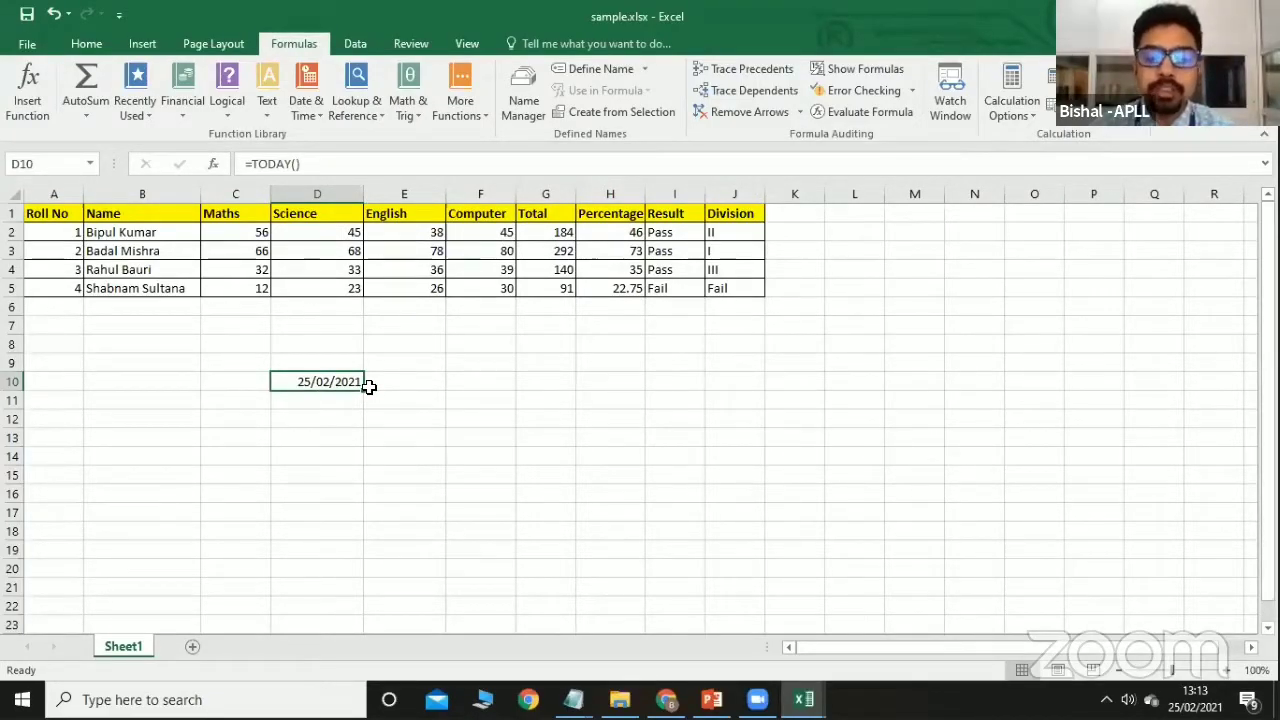
{"action": "key", "text": "Delete"}
Insert TODAY into D10 once more and clear it, leaving only the marks table.
{"action": "left_click", "coordinate": [441, 384]}
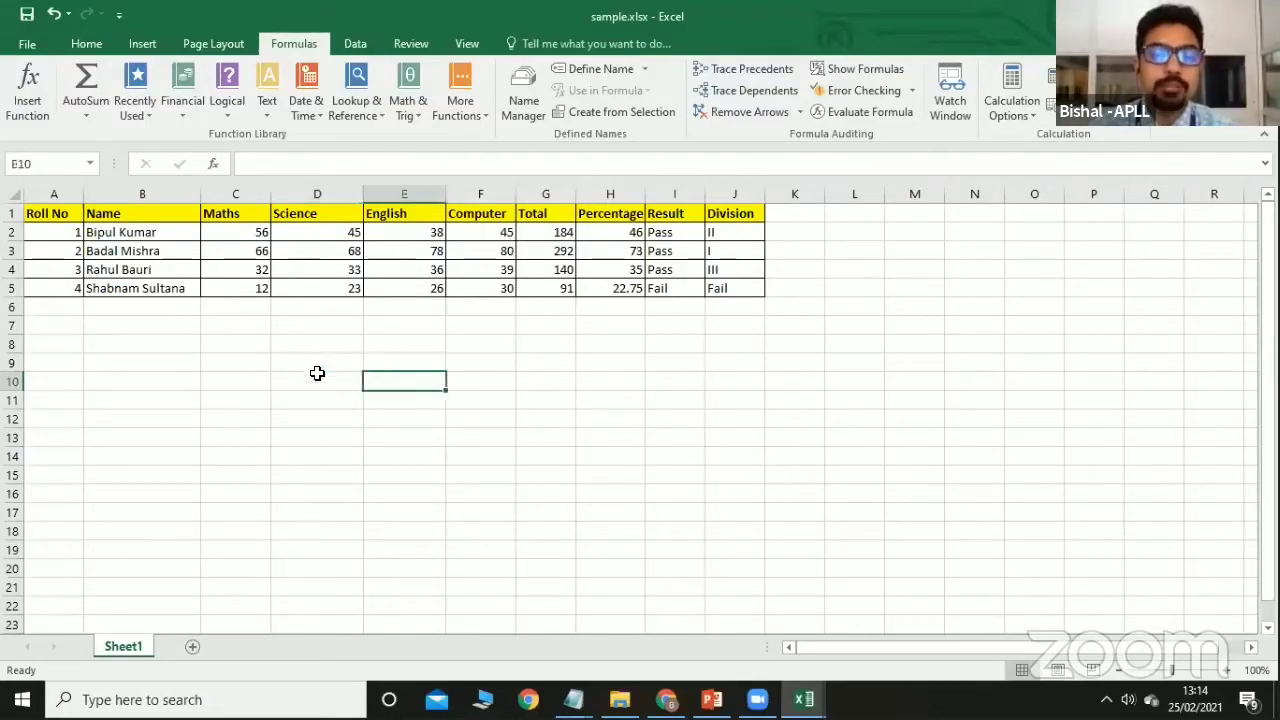
{"action": "left_click", "coordinate": [325, 381]}
{"action": "left_click", "coordinate": [308, 118]}
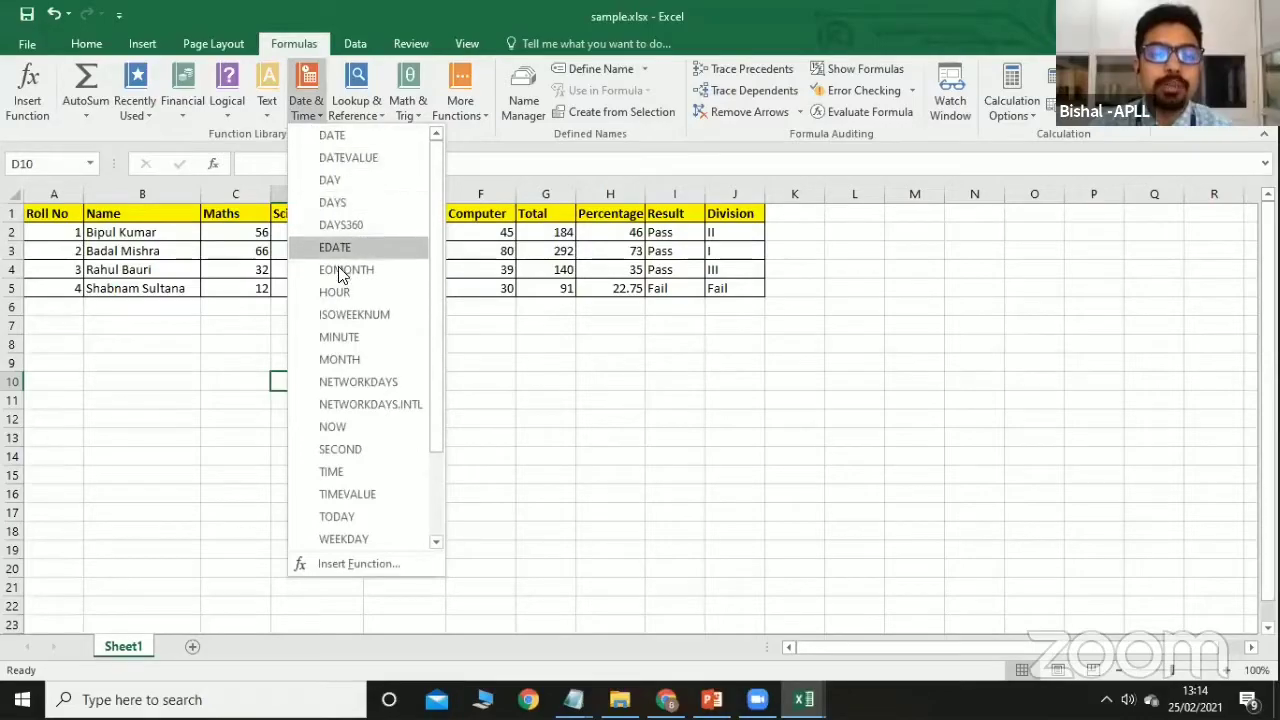
{"action": "left_click", "coordinate": [352, 518]}
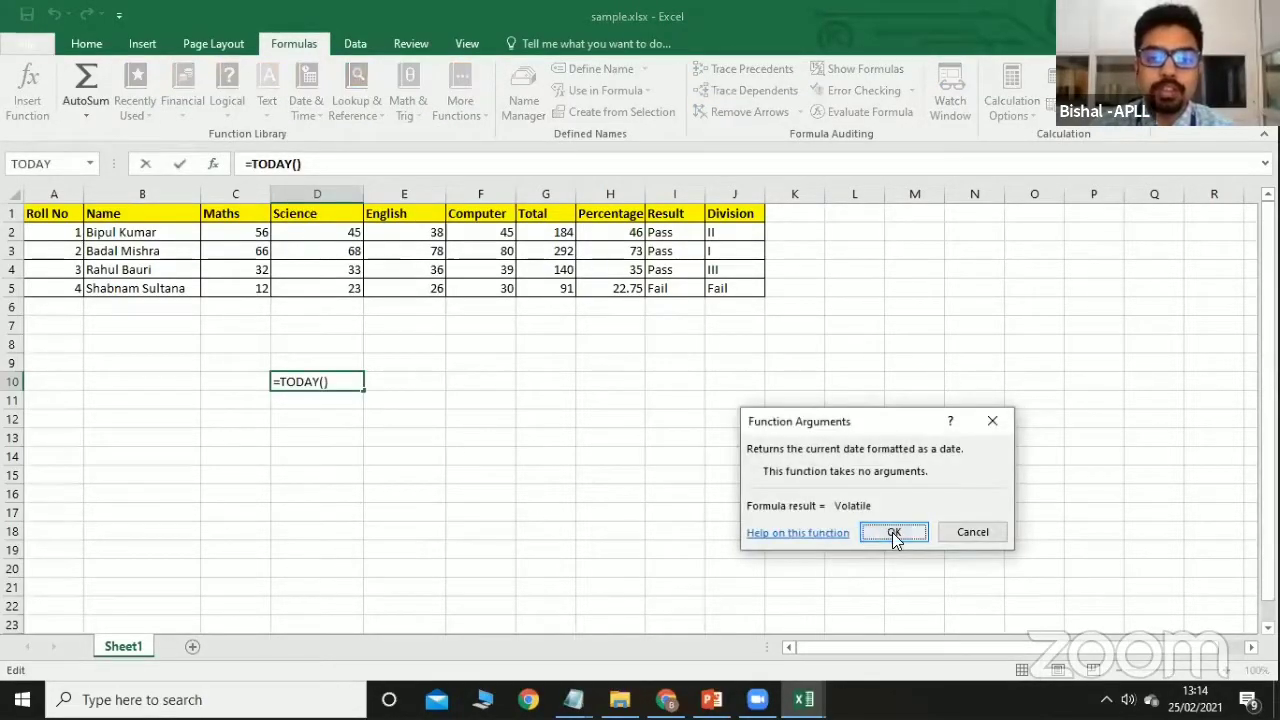
{"action": "left_click", "coordinate": [894, 532]}
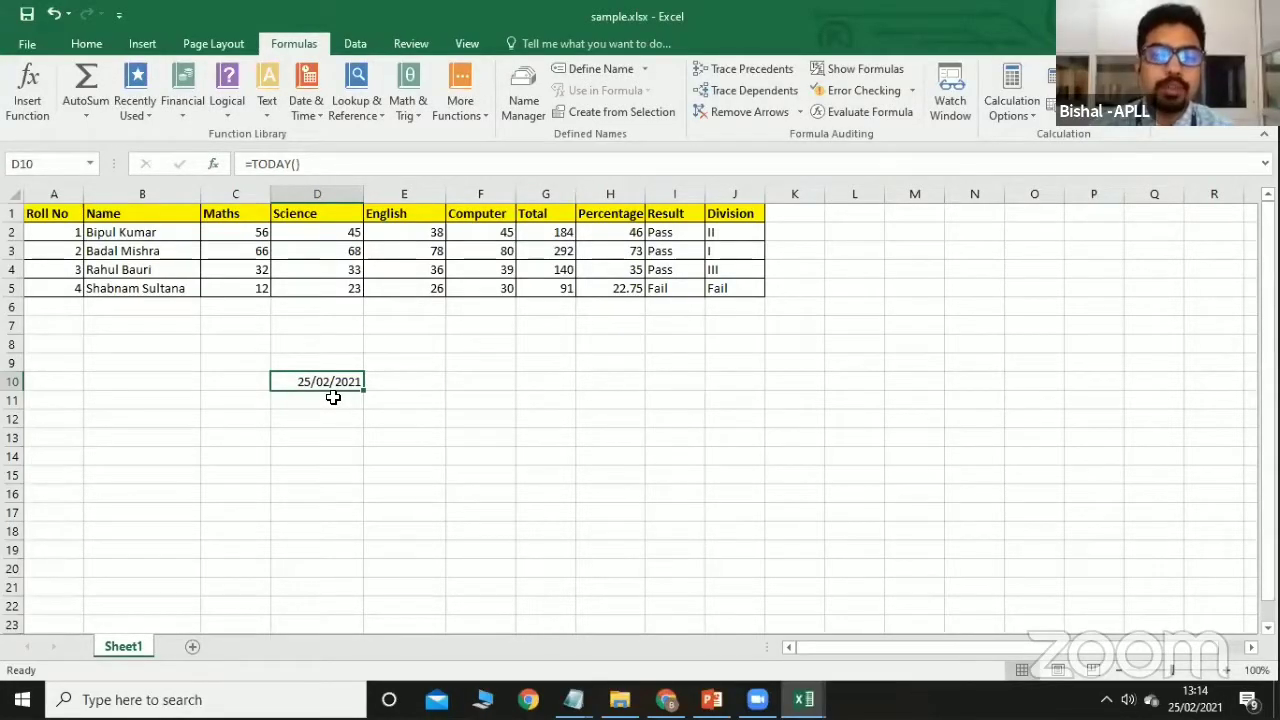
{"action": "key", "text": "Delete"}
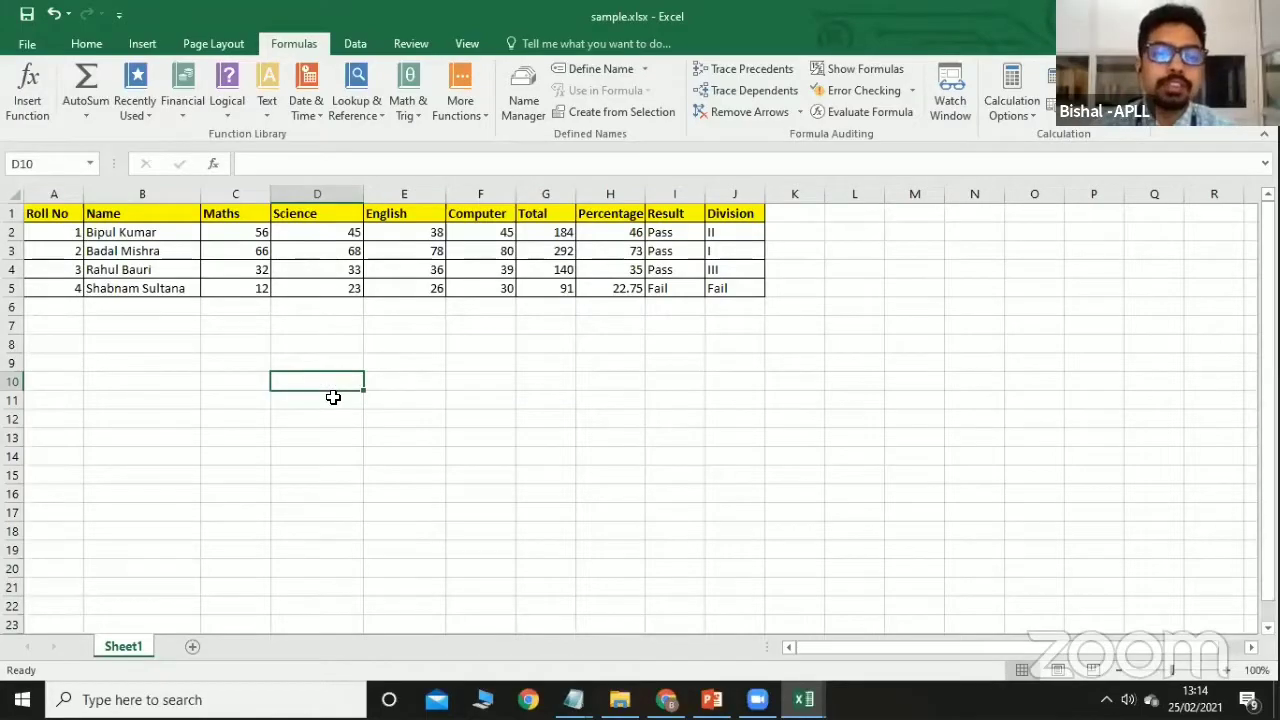
{"action": "left_click", "coordinate": [312, 112]}
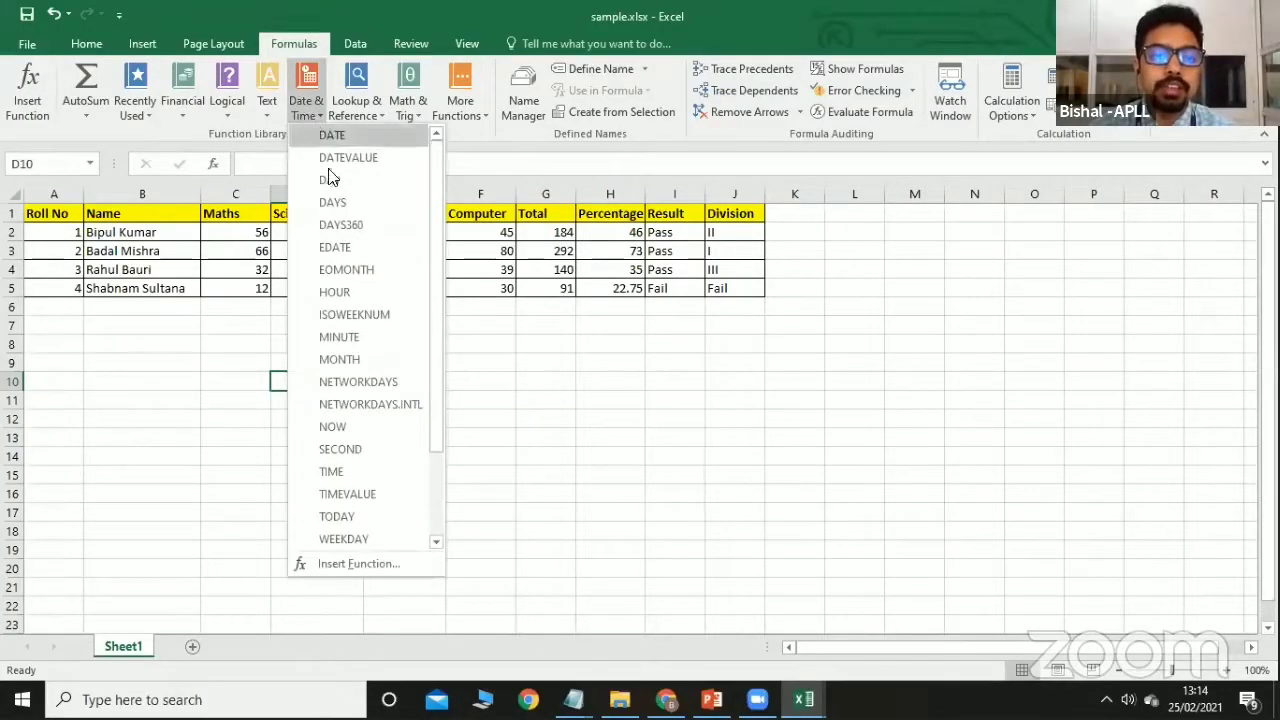
{"action": "left_click", "coordinate": [332, 426]}
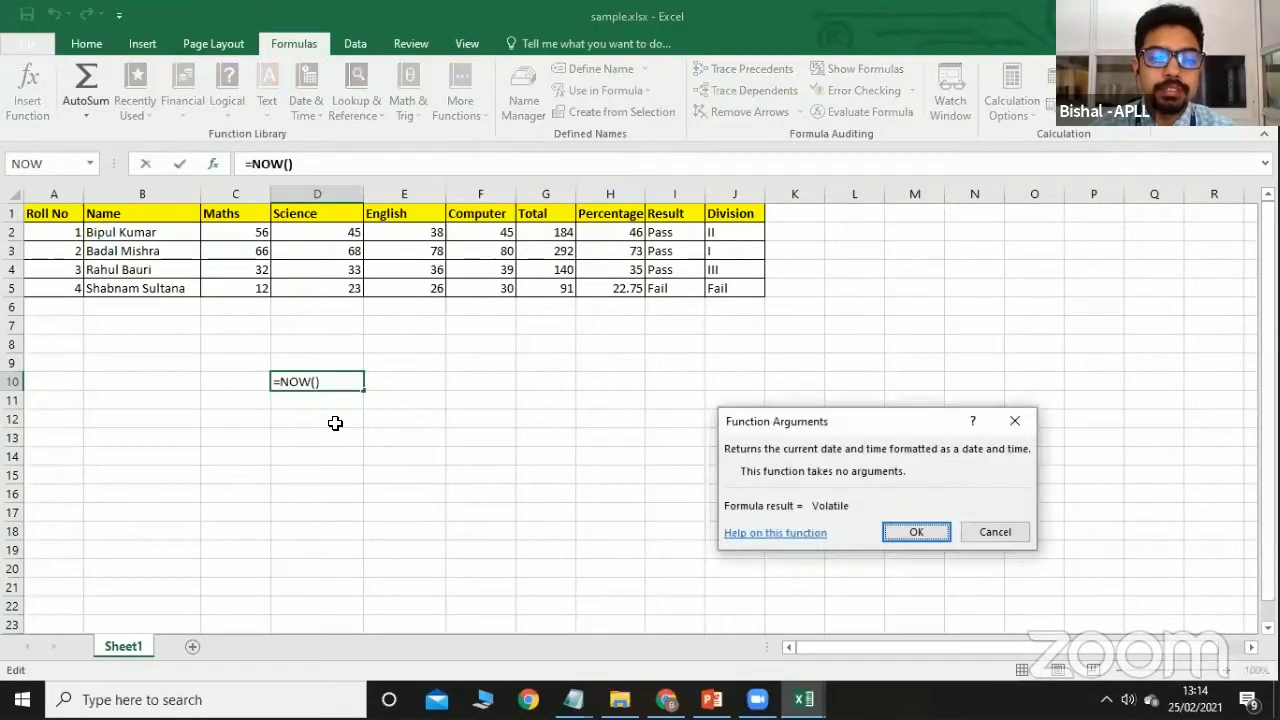
{"action": "left_click", "coordinate": [915, 534]}
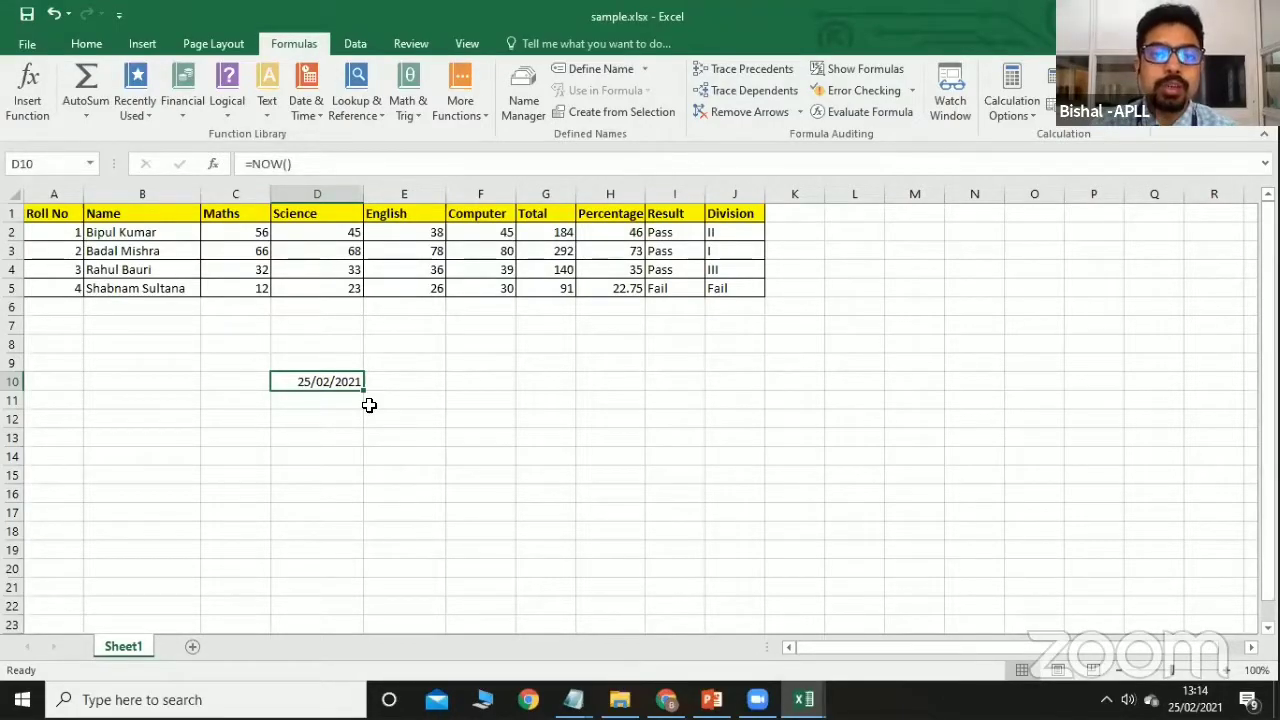
{"action": "key", "text": "Delete"}
{"action": "left_click", "coordinate": [232, 116]}
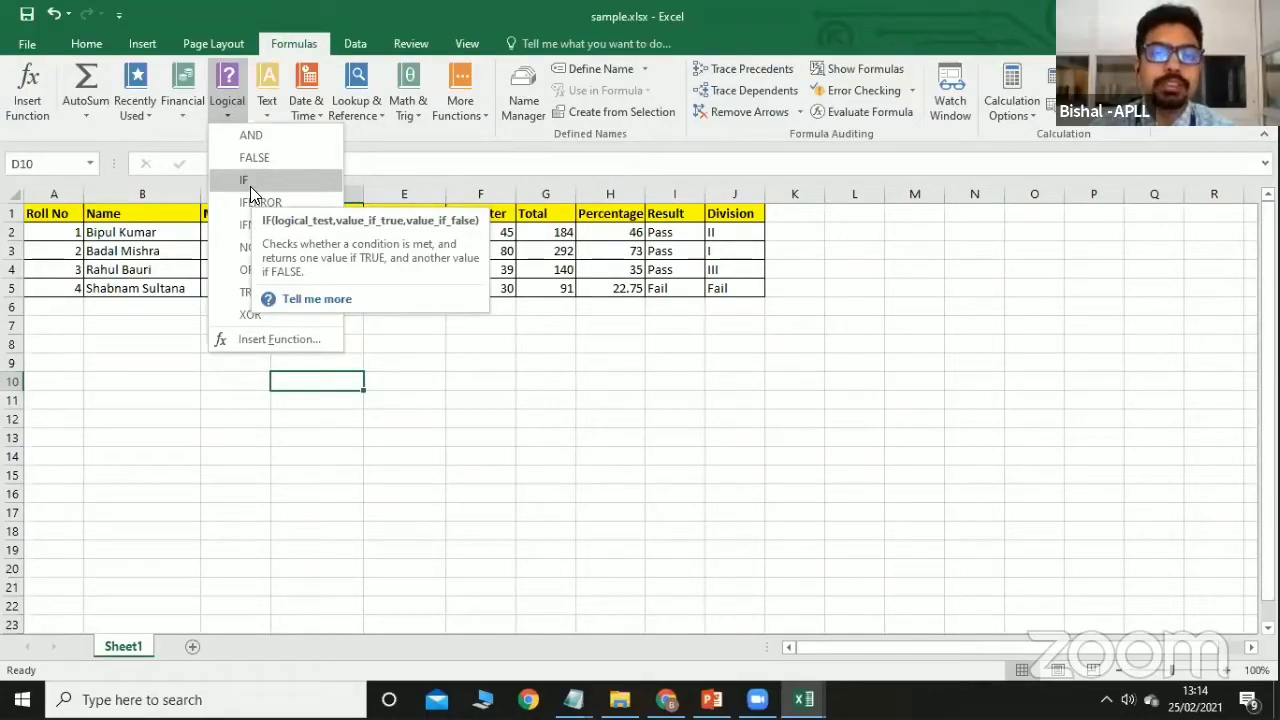
Enter =COS(0) in cell E10 from the Math & Trig functions so it shows 1.
{"action": "left_click", "coordinate": [405, 383]}
{"action": "left_click", "coordinate": [405, 383]}
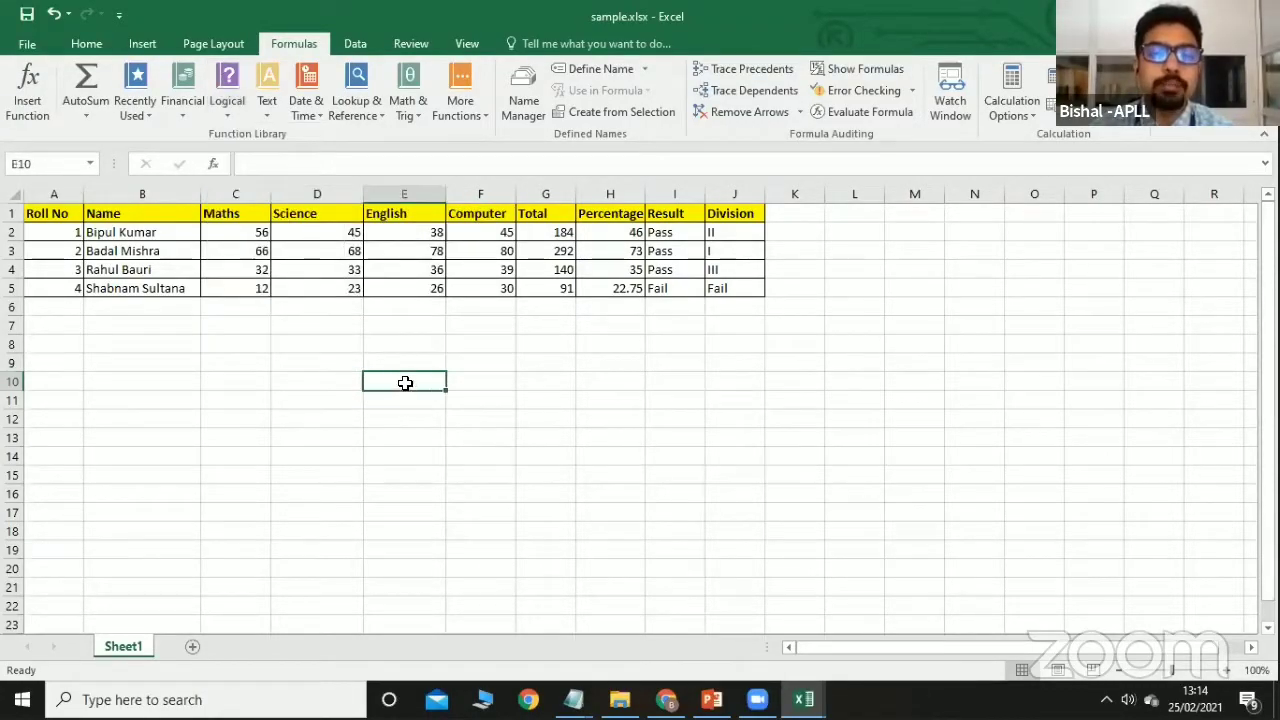
{"action": "left_click", "coordinate": [412, 117]}
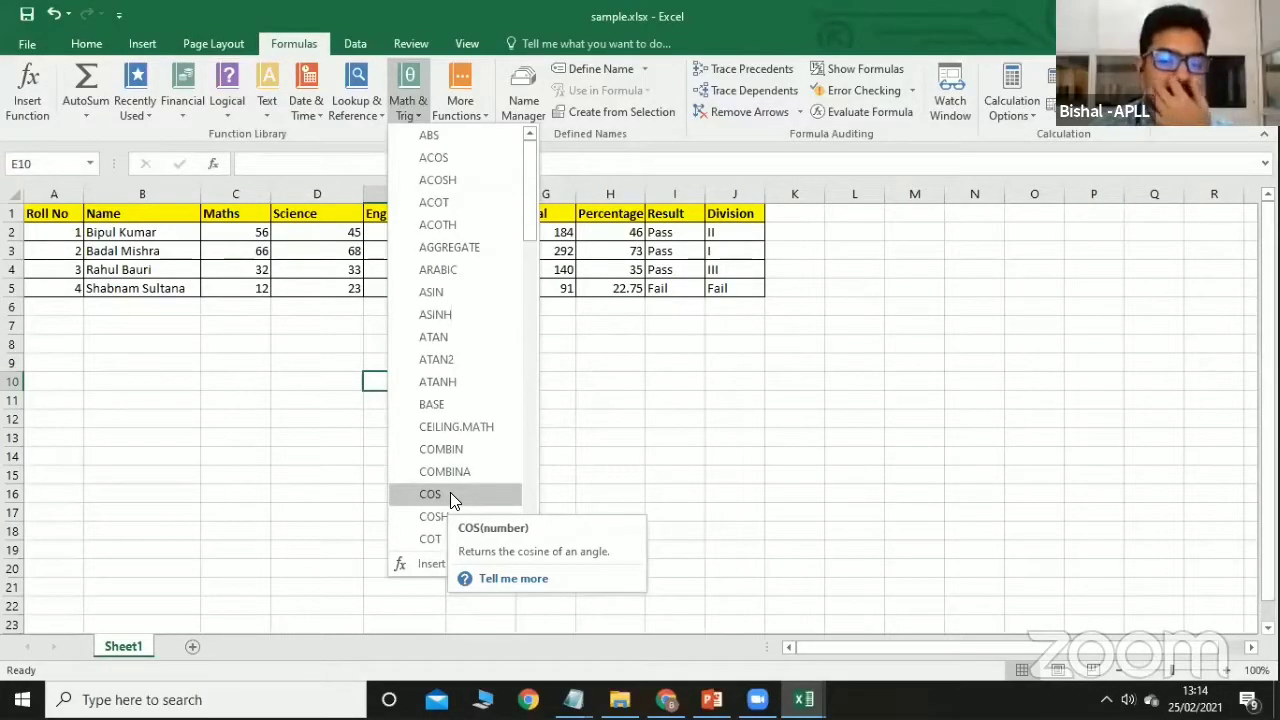
{"action": "left_click", "coordinate": [450, 494]}
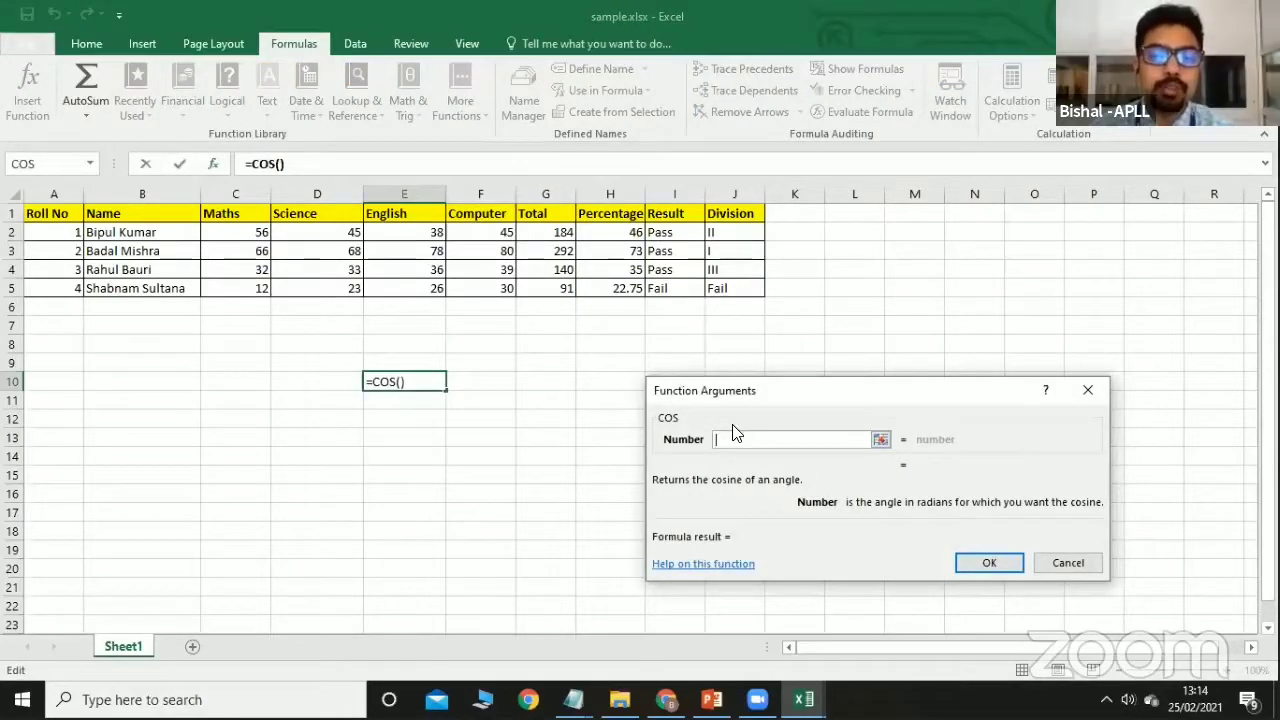
{"action": "type", "text": "0"}
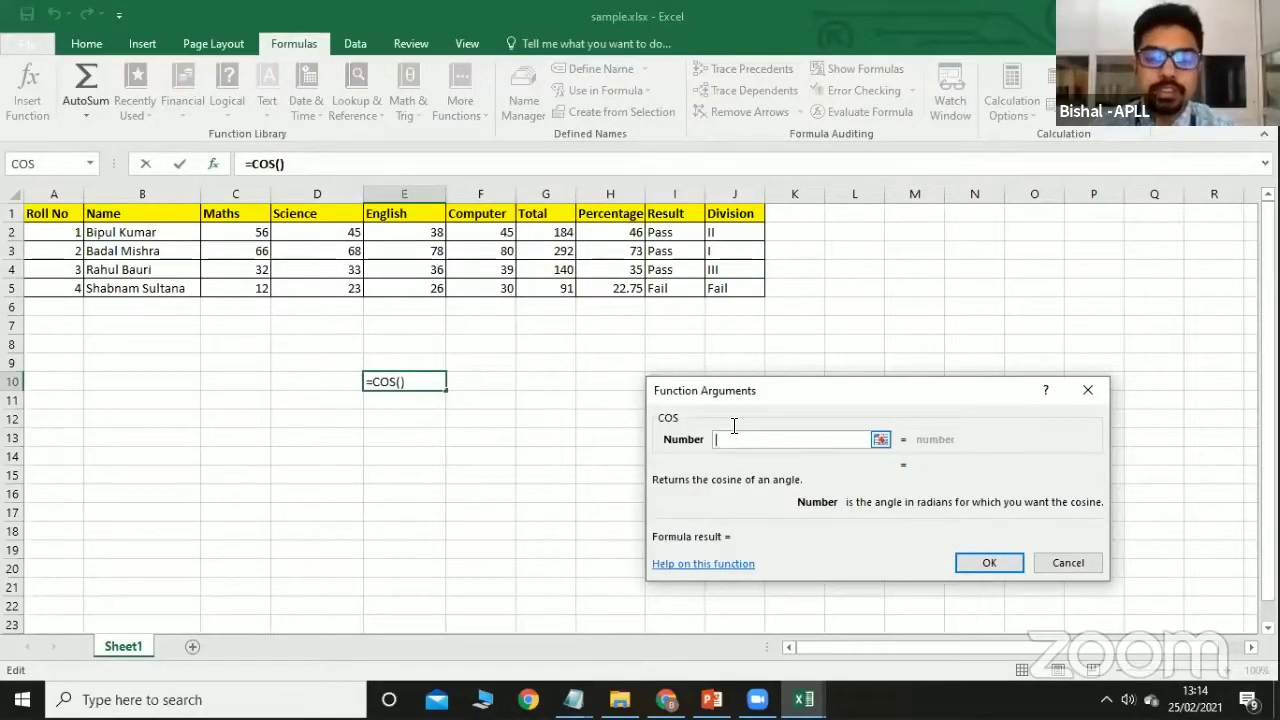
{"action": "left_click", "coordinate": [984, 562]}
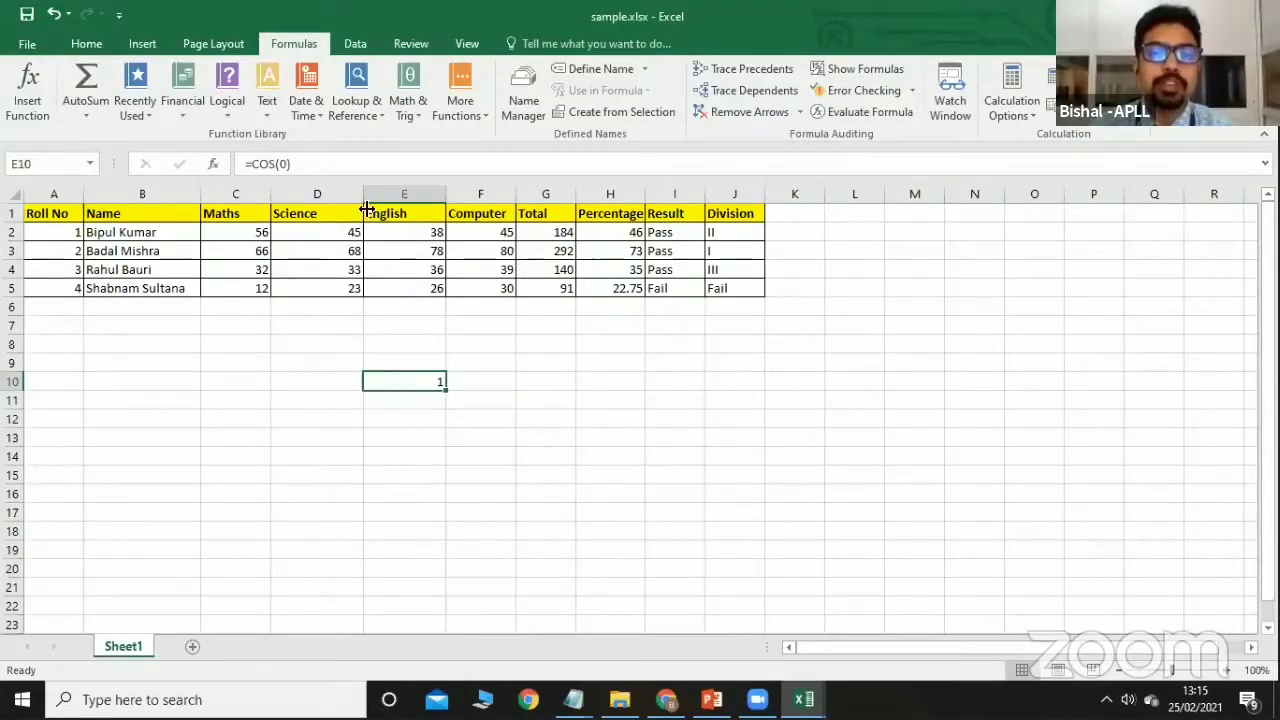
Clear the range D9:F11 and browse the Financial and More Functions categories.
{"action": "left_click_drag", "start_coordinate": [327, 361], "coordinate": [483, 403]}
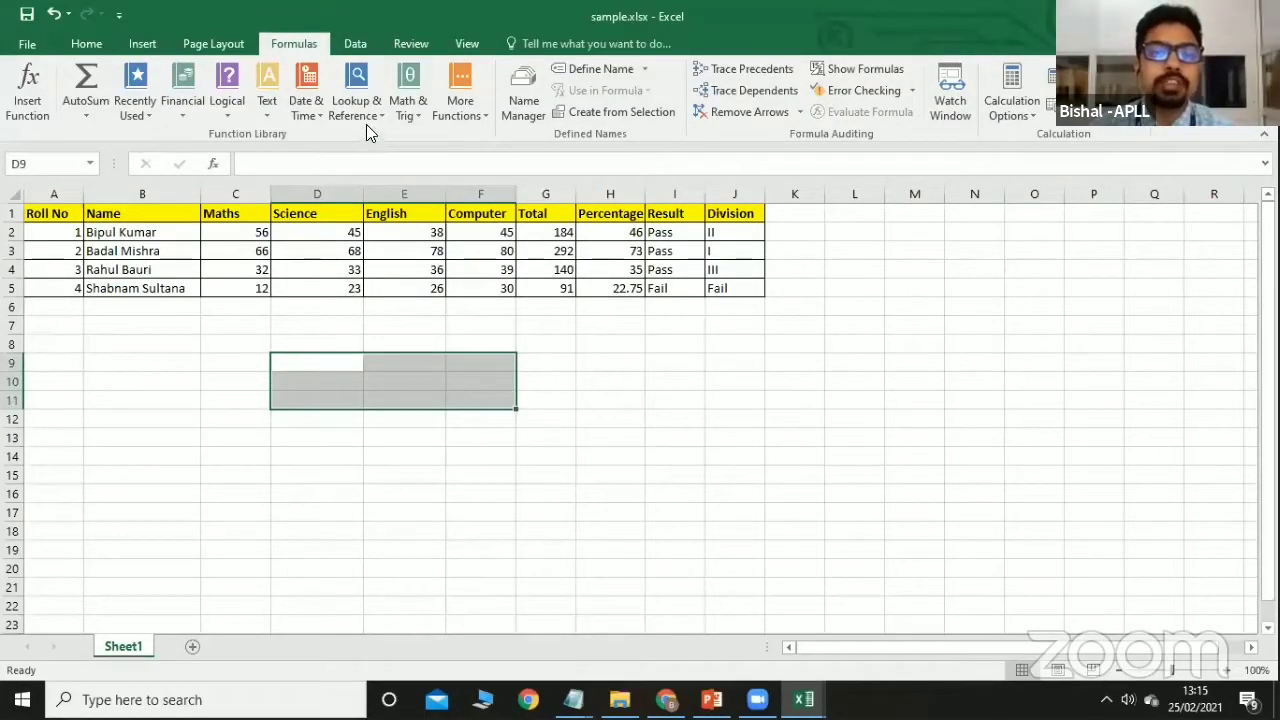
{"action": "left_click", "coordinate": [178, 118]}
{"action": "left_click", "coordinate": [455, 118]}
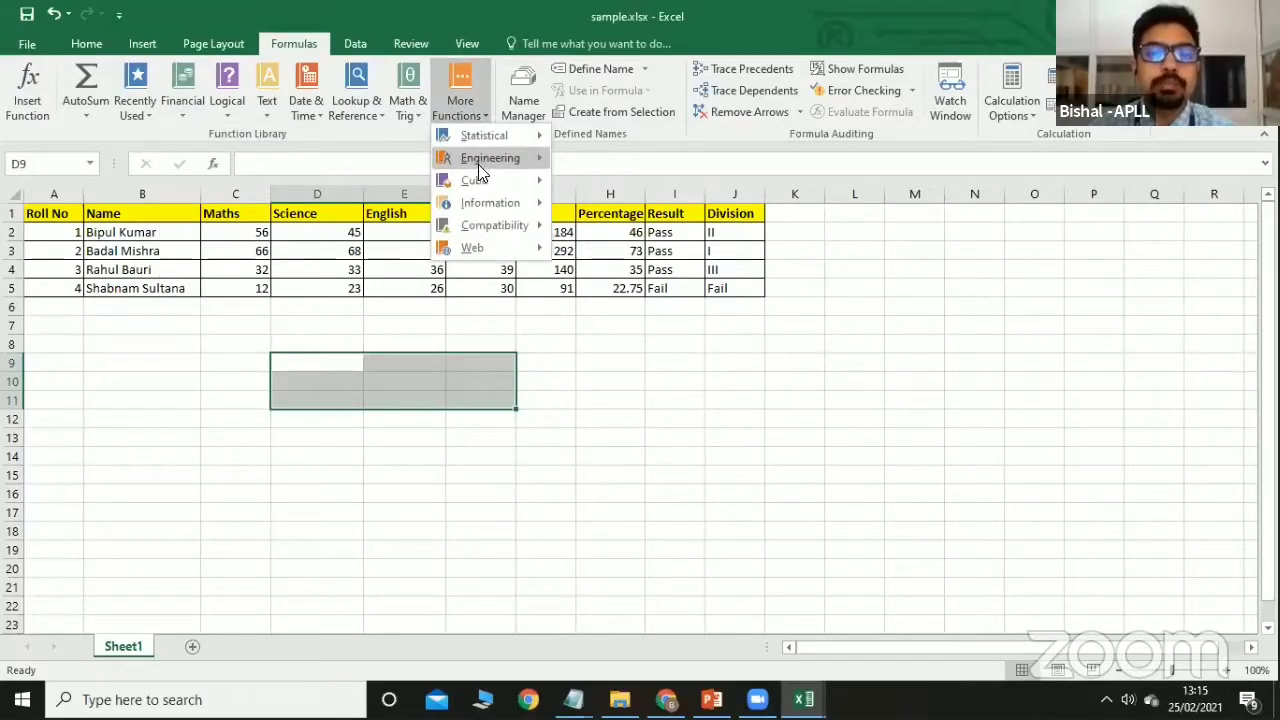
{"action": "mouse_move", "coordinate": [512, 179]}
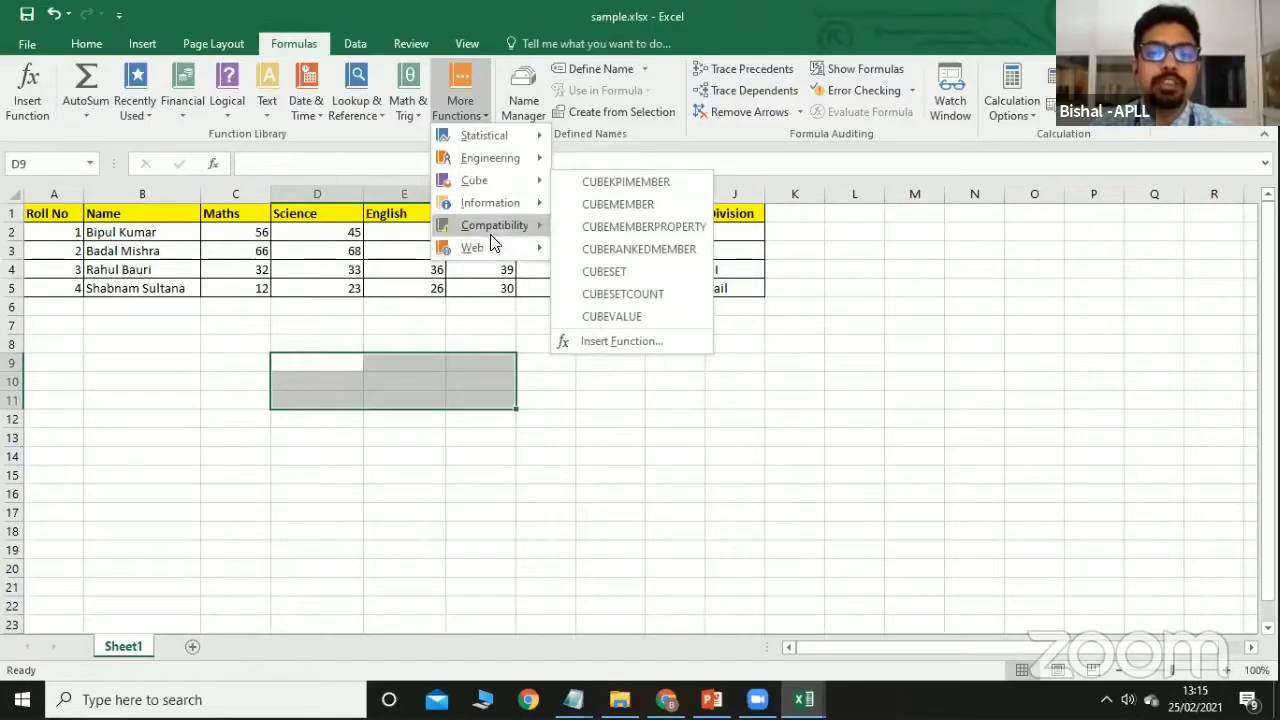
{"action": "mouse_move", "coordinate": [496, 227]}
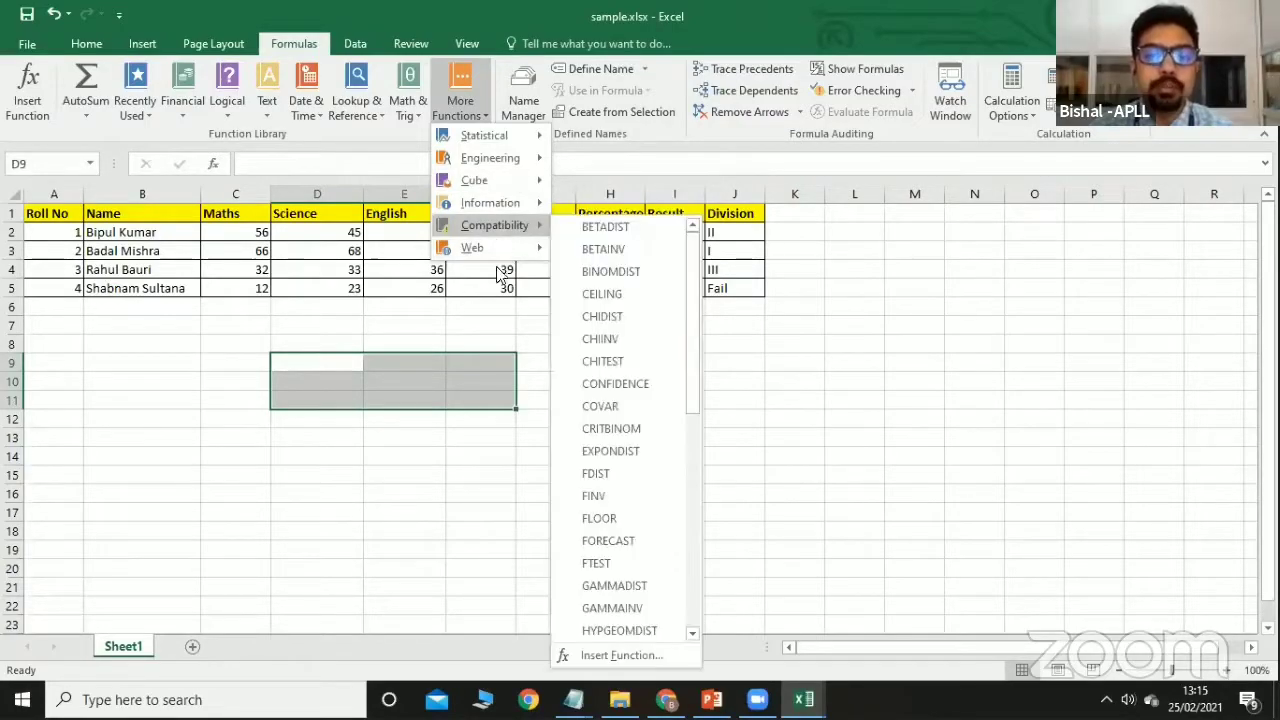
{"action": "left_click", "coordinate": [526, 398]}
Widen columns G and H so the full Percentage heading fits.
{"action": "left_click", "coordinate": [523, 399]}
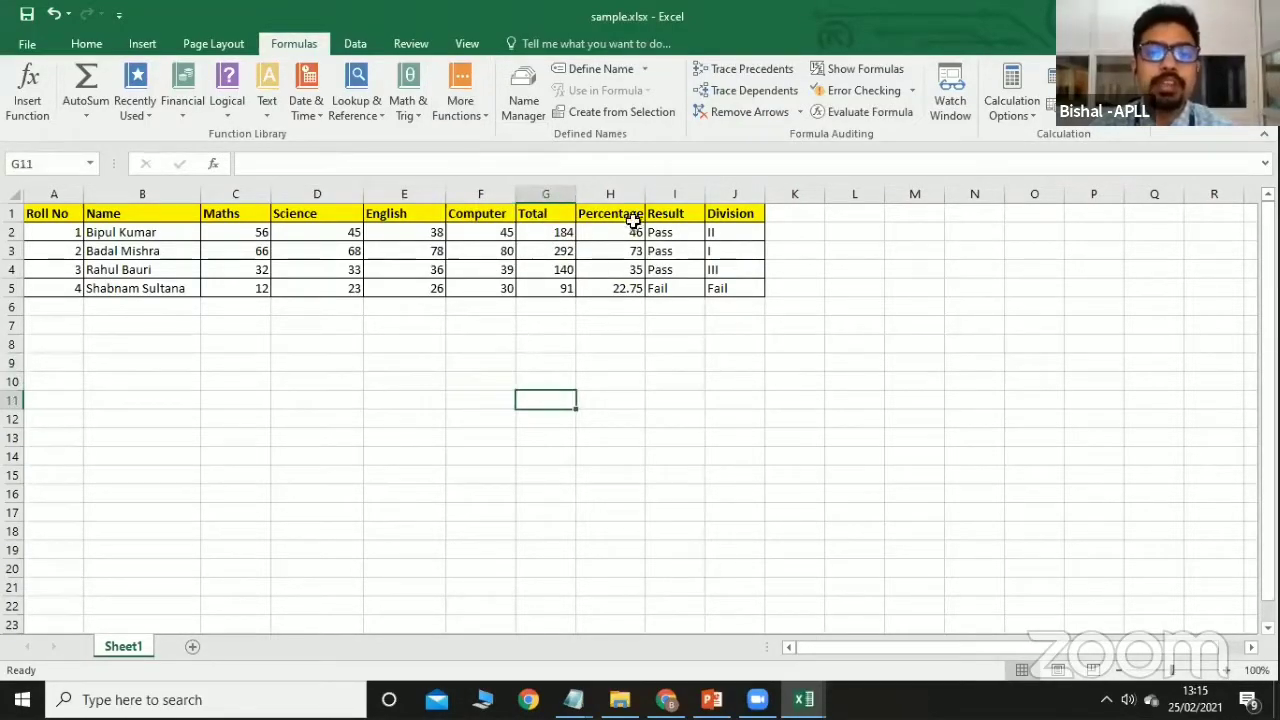
{"action": "left_click_drag", "start_coordinate": [574, 198], "coordinate": [581, 198]}
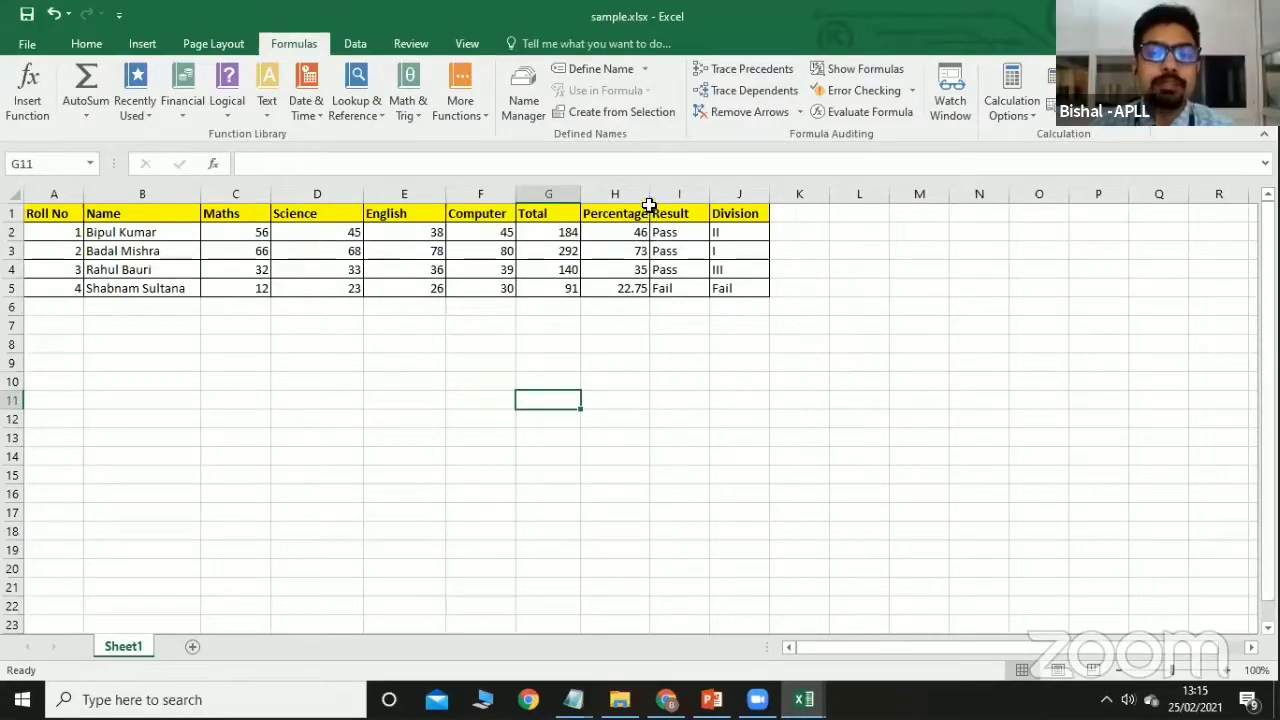
{"action": "left_click_drag", "start_coordinate": [650, 194], "coordinate": [658, 194]}
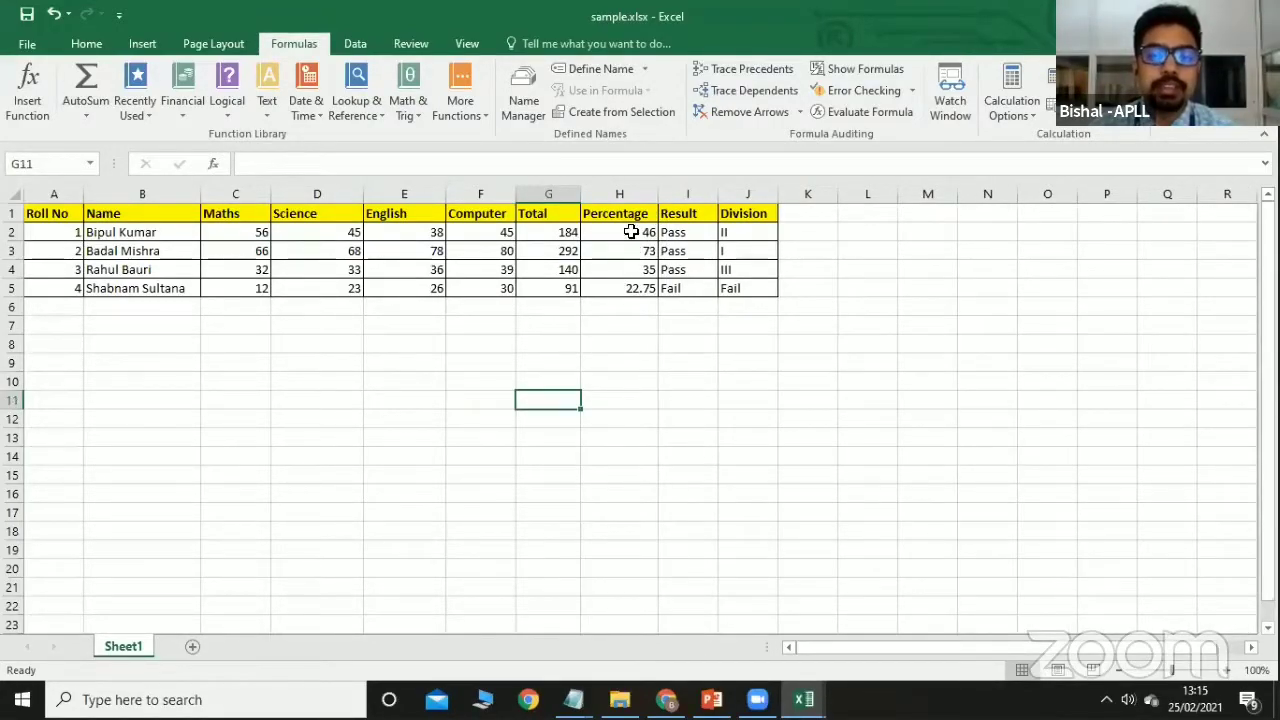
{"action": "left_click", "coordinate": [689, 215]}
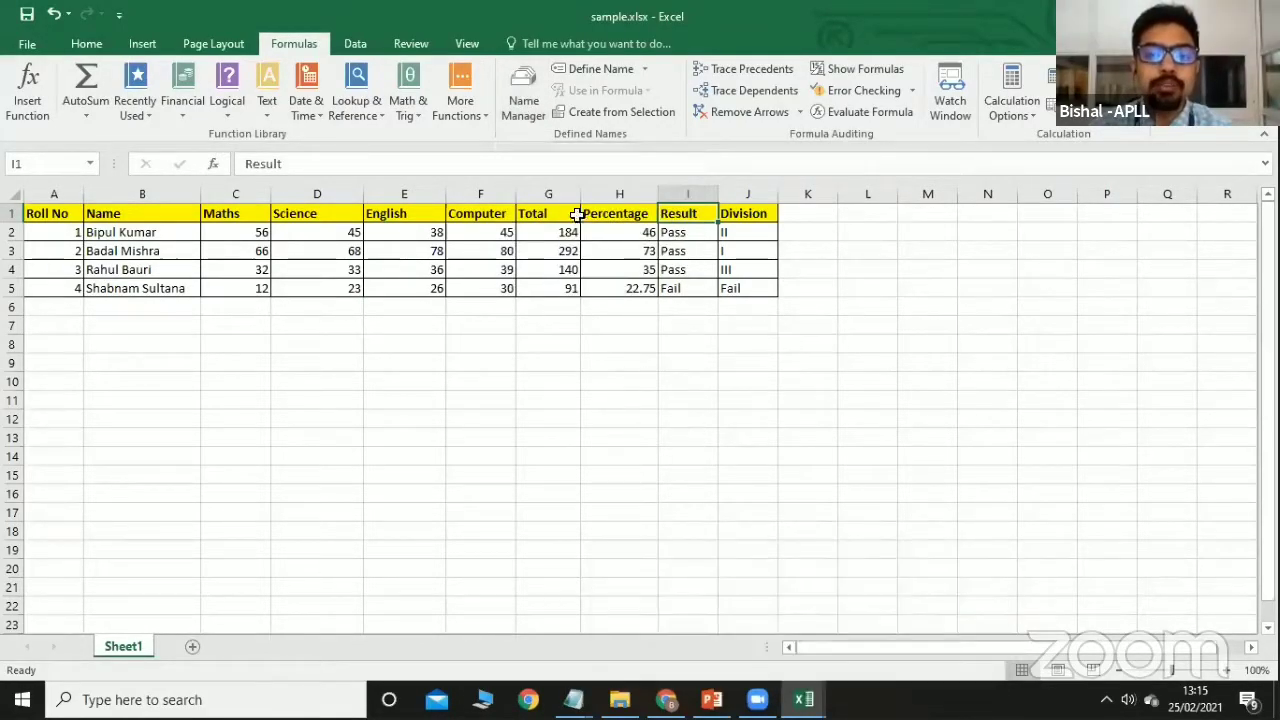
{"action": "left_click", "coordinate": [524, 108]}
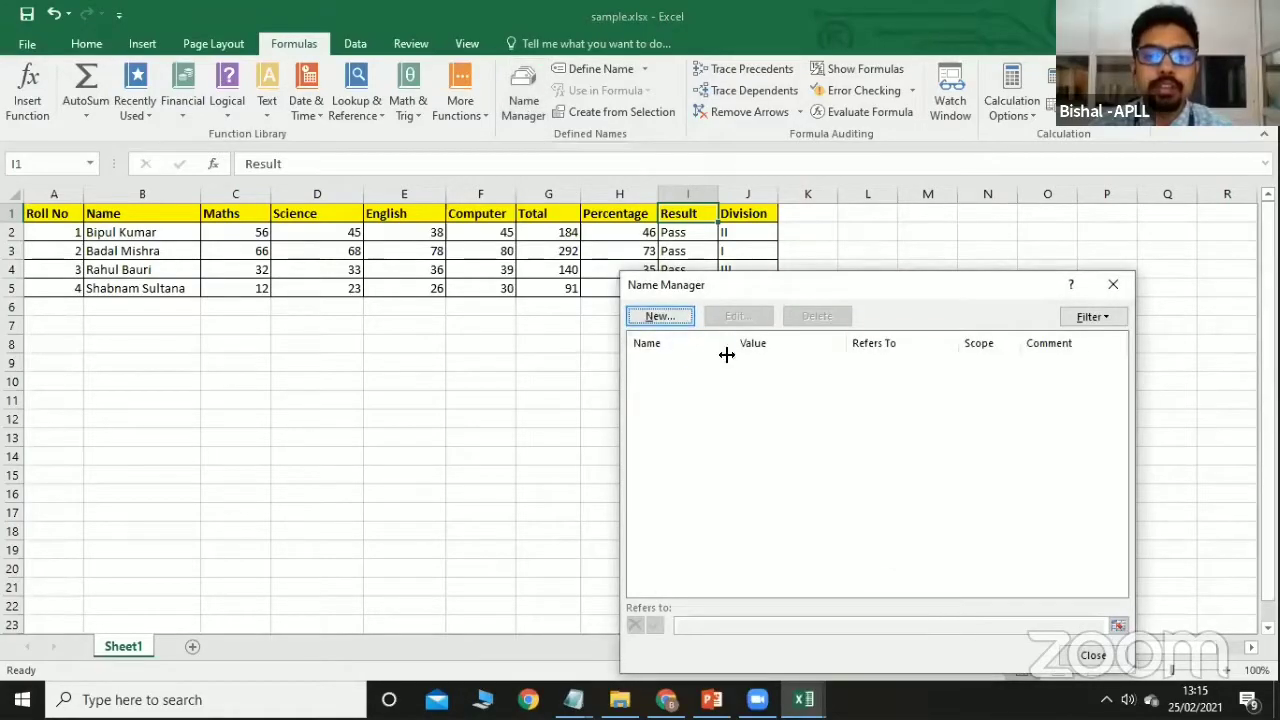
{"action": "left_click", "coordinate": [659, 317]}
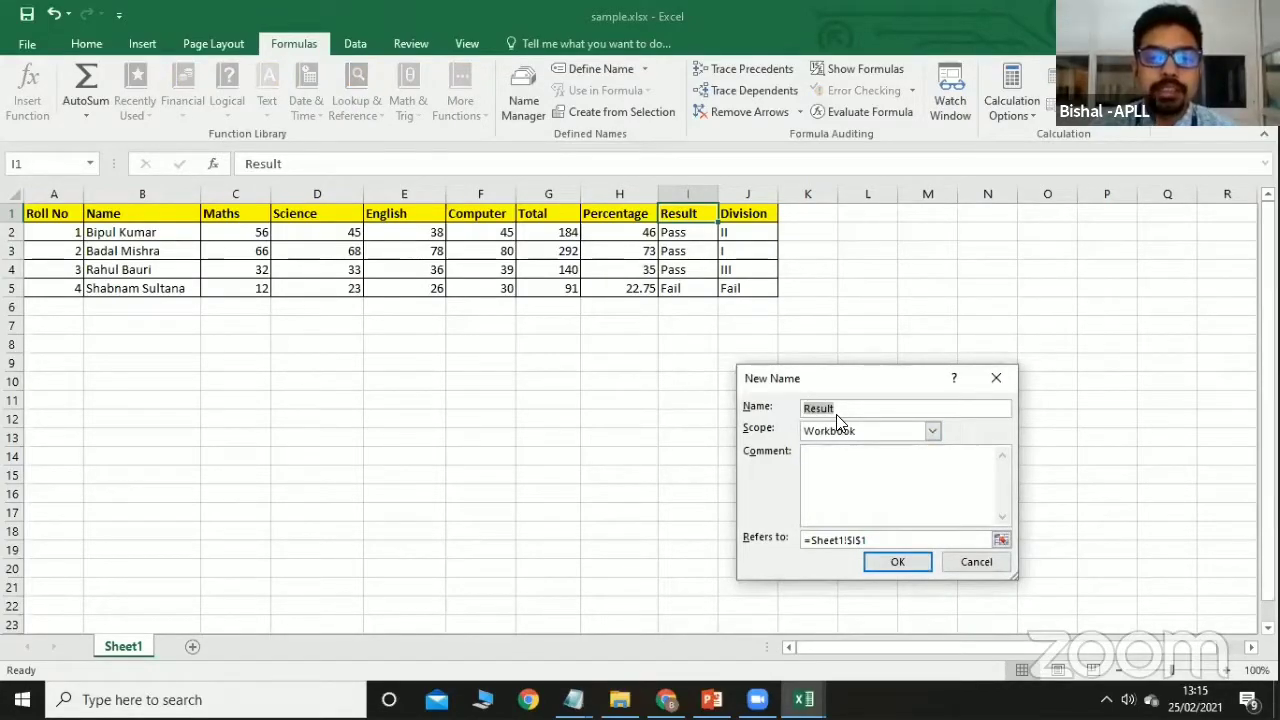
{"action": "left_click", "coordinate": [1003, 564]}
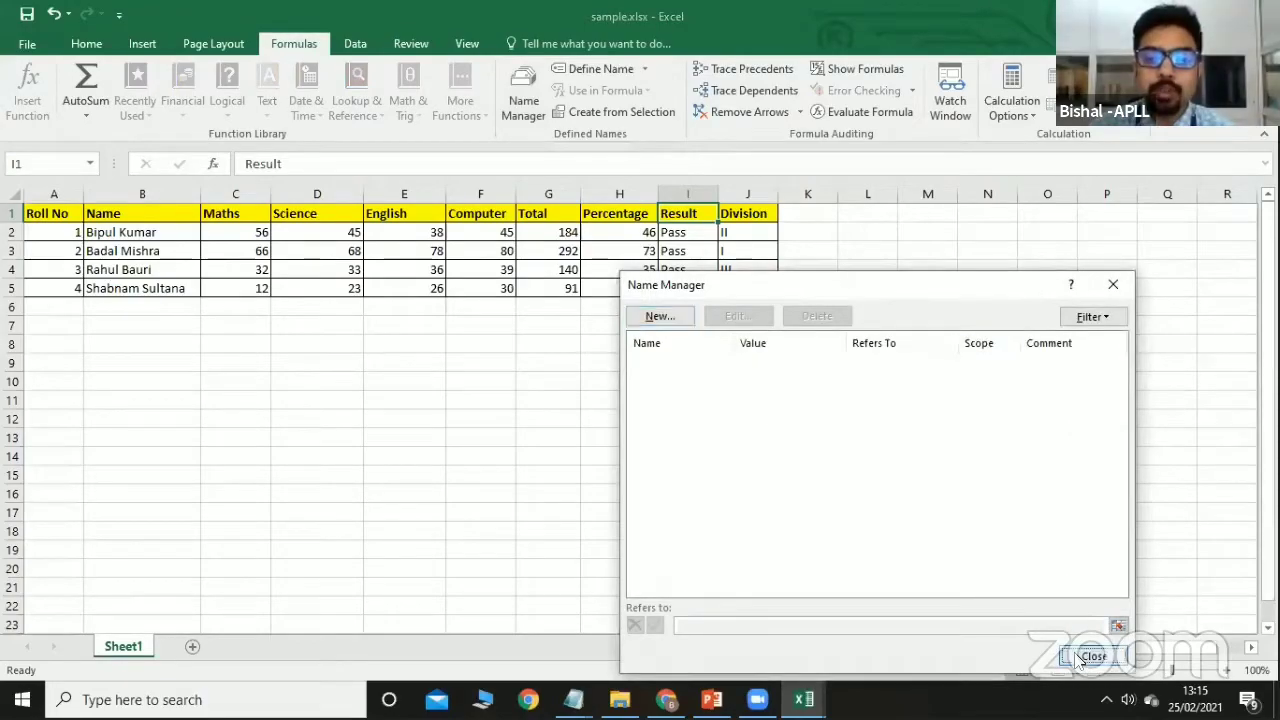
{"action": "left_click", "coordinate": [1080, 658]}
{"action": "left_click", "coordinate": [854, 383]}
{"action": "left_click", "coordinate": [689, 210]}
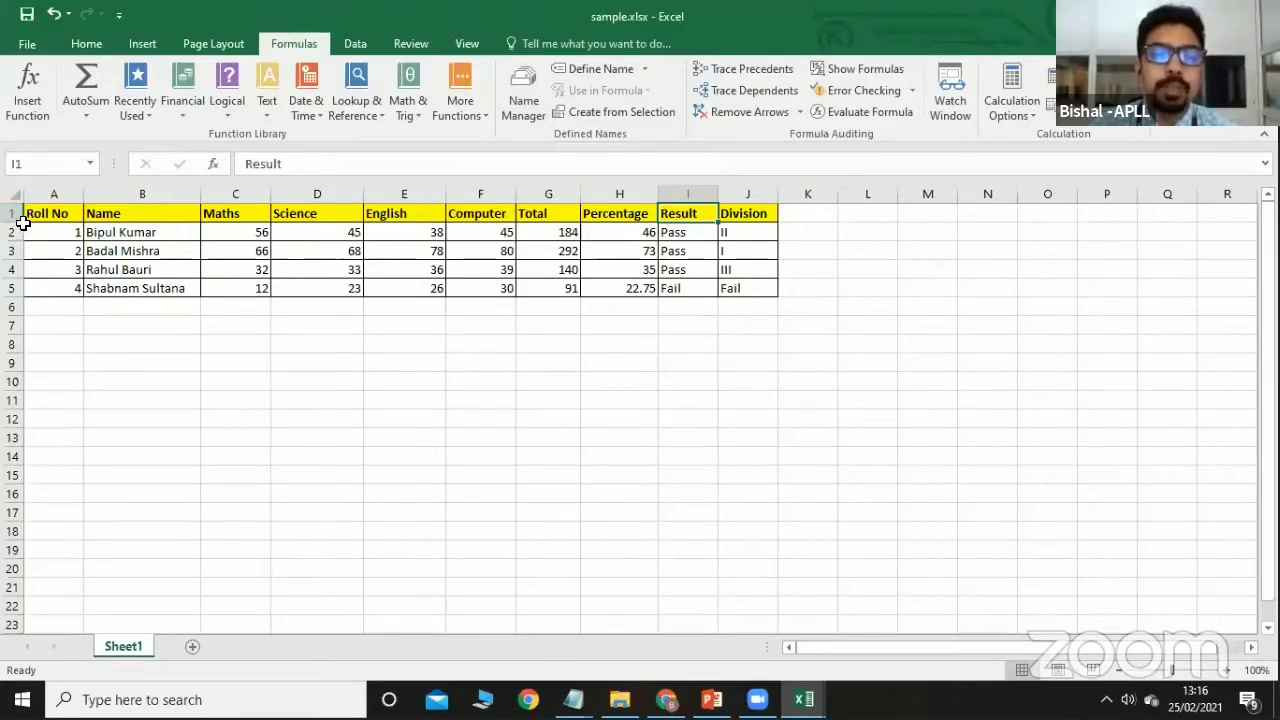
Define the name Result for cell I1 in the Name Manager.
{"action": "left_click", "coordinate": [738, 405]}
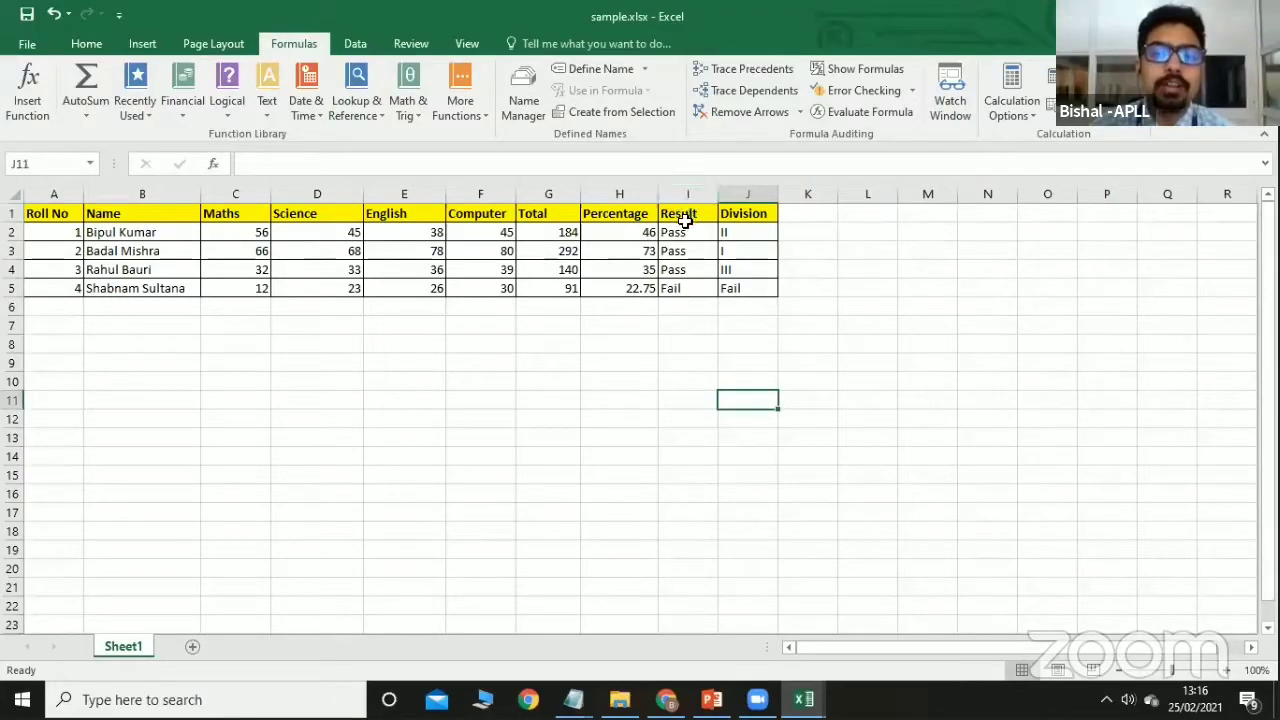
{"action": "left_click", "coordinate": [689, 213]}
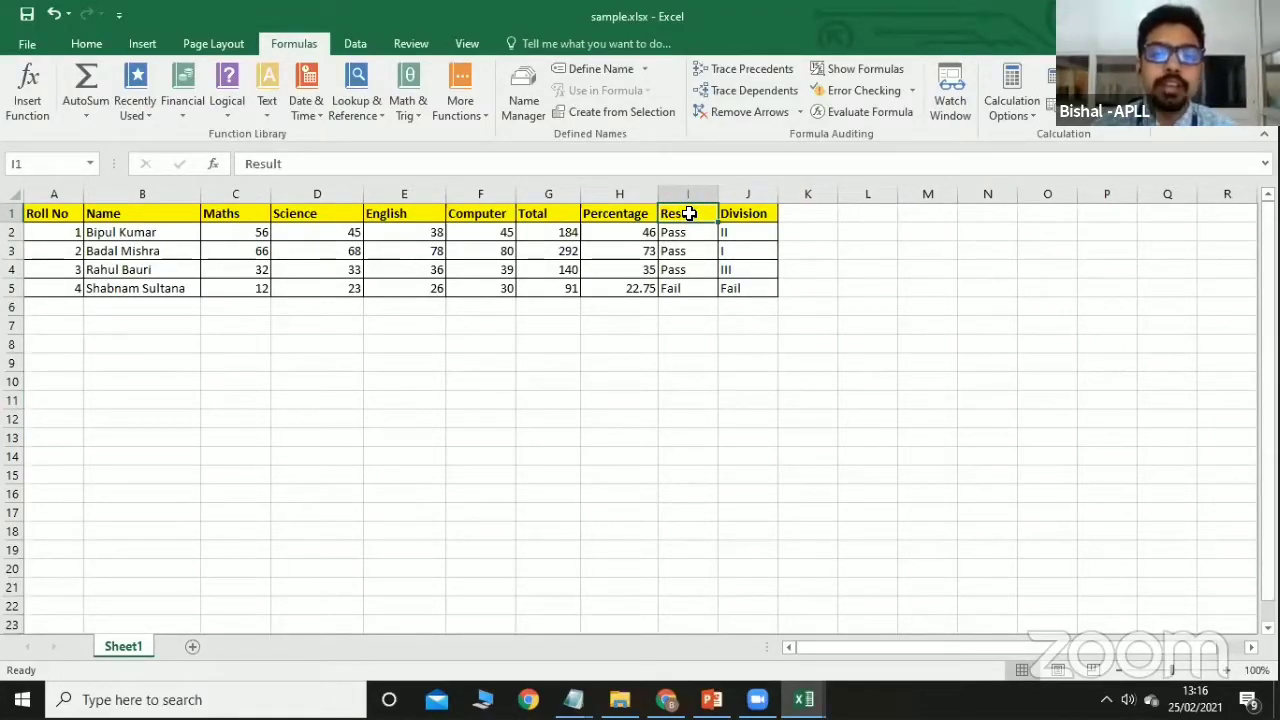
{"action": "left_click", "coordinate": [524, 112]}
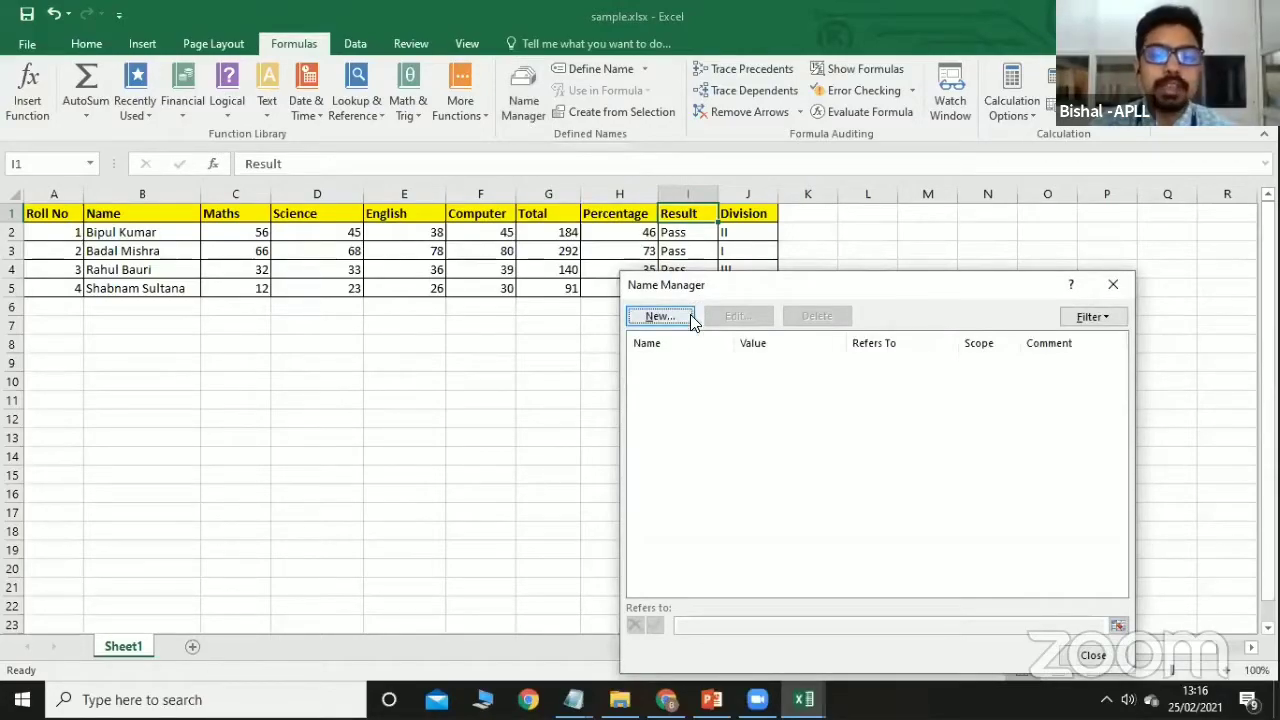
{"action": "left_click", "coordinate": [689, 320]}
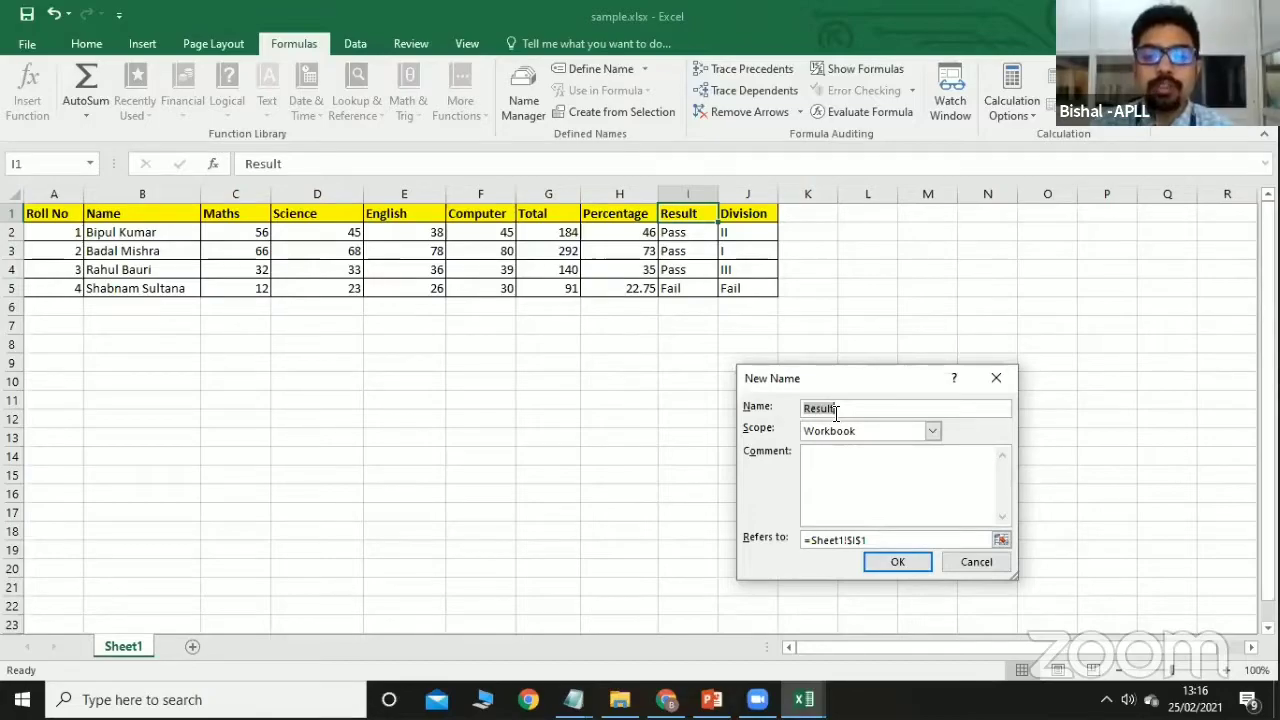
{"action": "left_click", "coordinate": [893, 562]}
{"action": "key", "text": "ctrl+F3"}
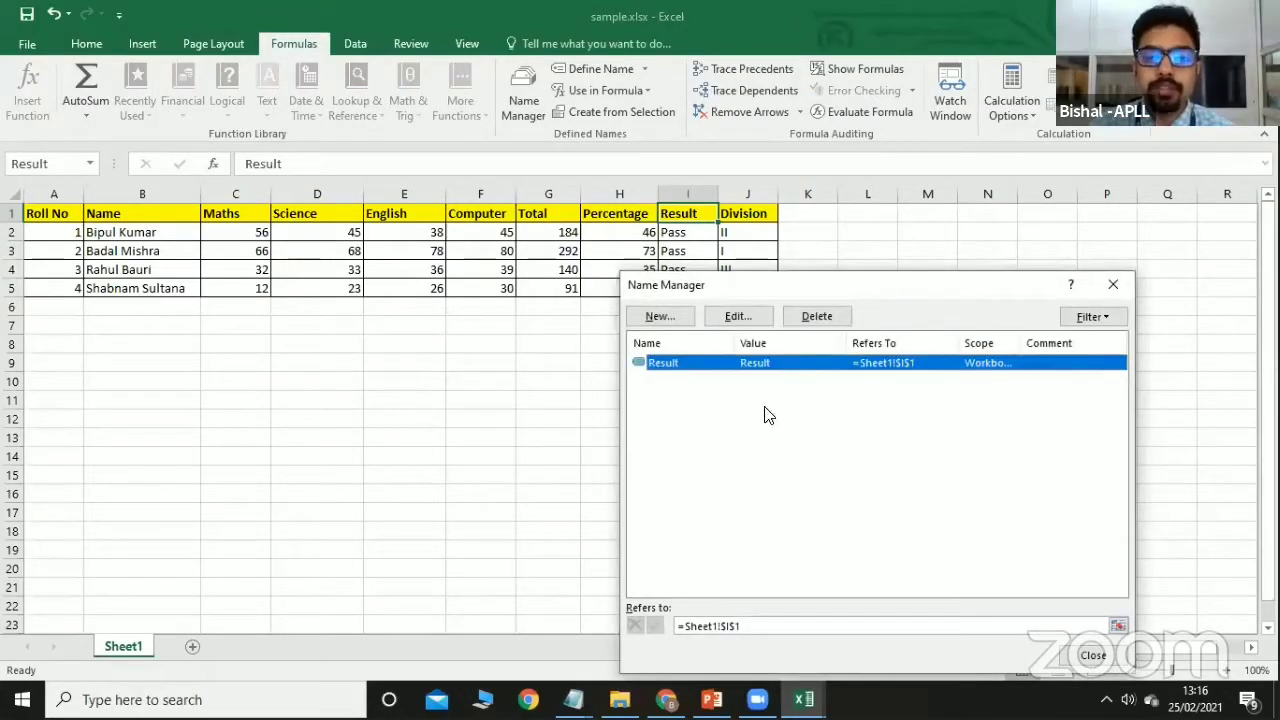
{"action": "left_click", "coordinate": [1093, 657]}
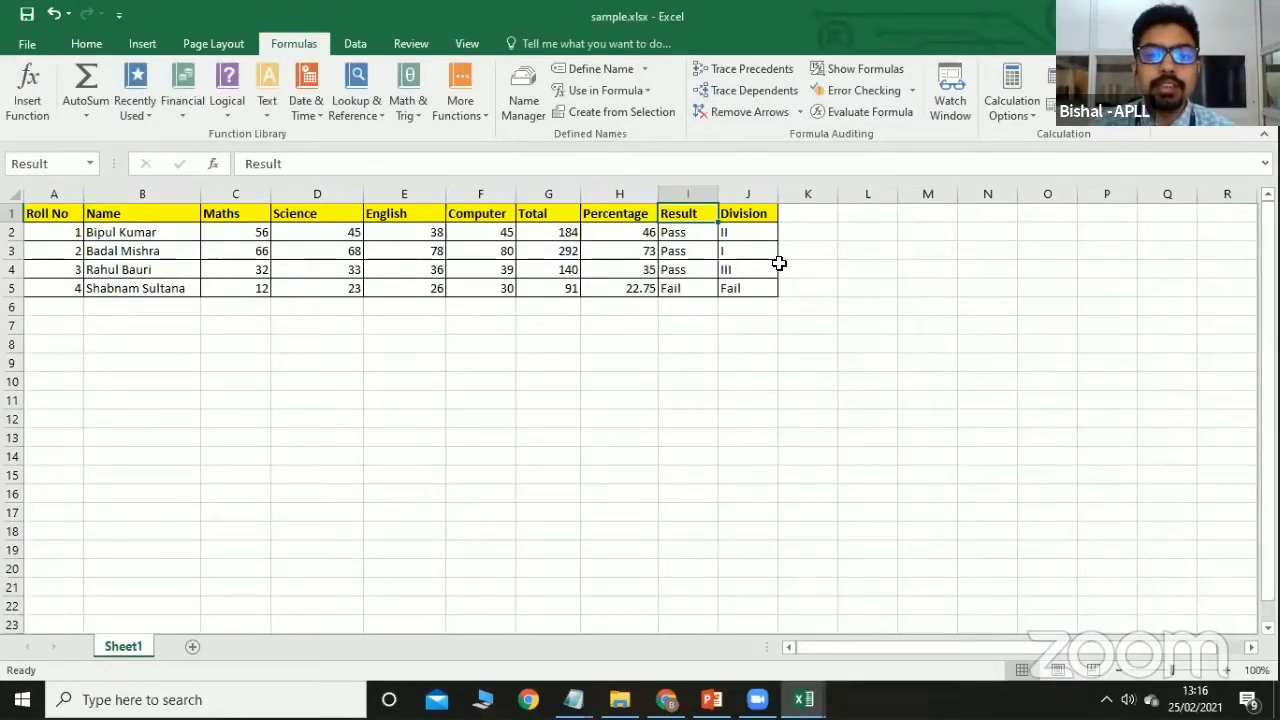
Rename the defined name Result to Results in the Name Manager.
{"action": "left_click", "coordinate": [688, 213]}
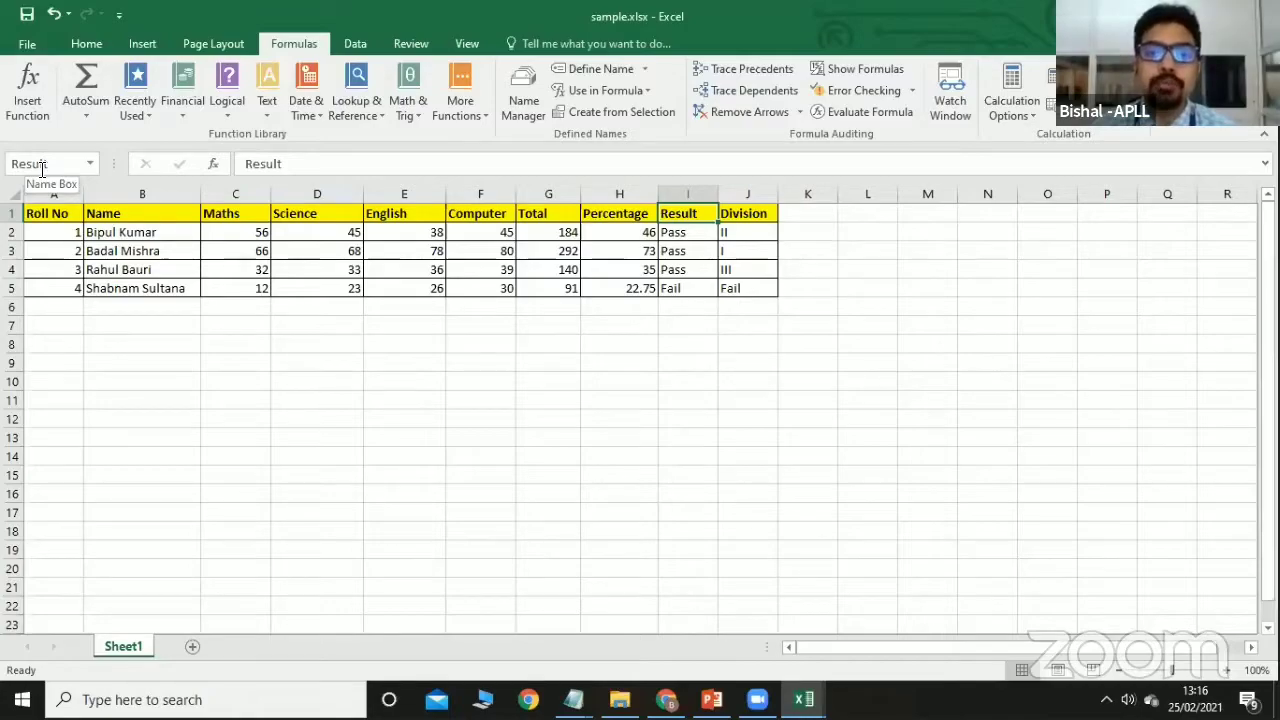
{"action": "left_click", "coordinate": [606, 72]}
{"action": "left_click", "coordinate": [976, 561]}
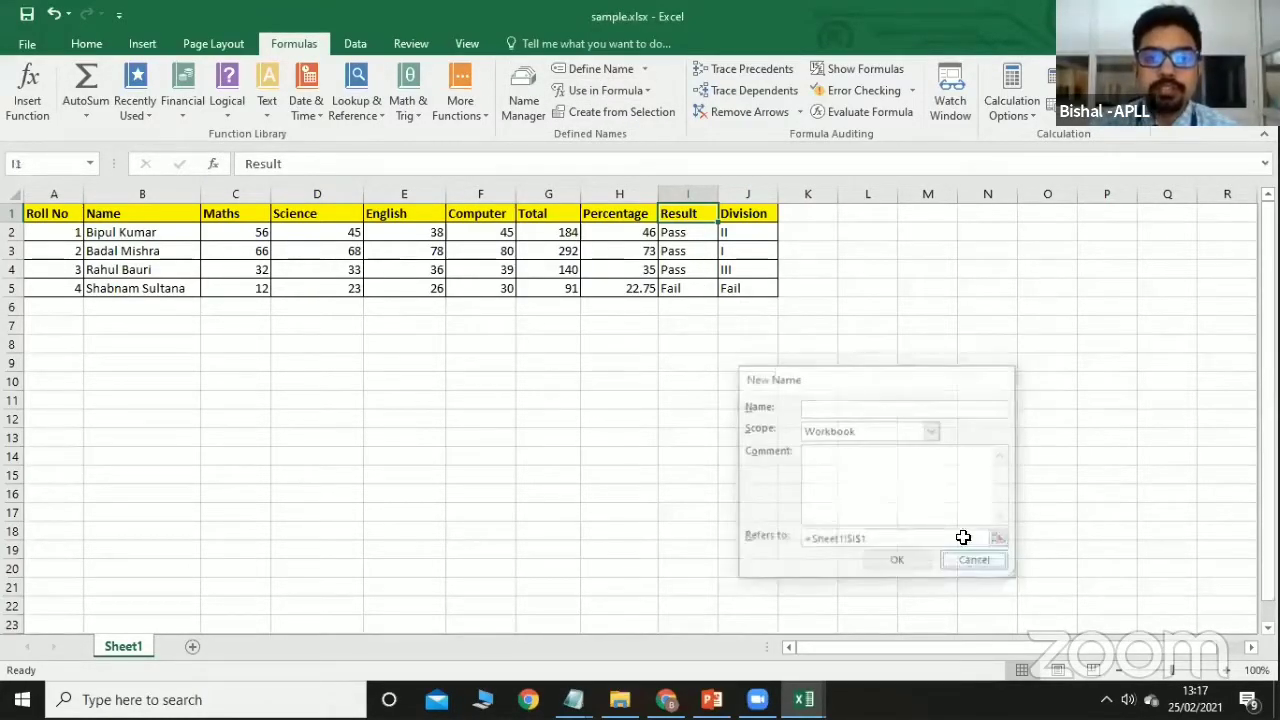
{"action": "left_click", "coordinate": [520, 108]}
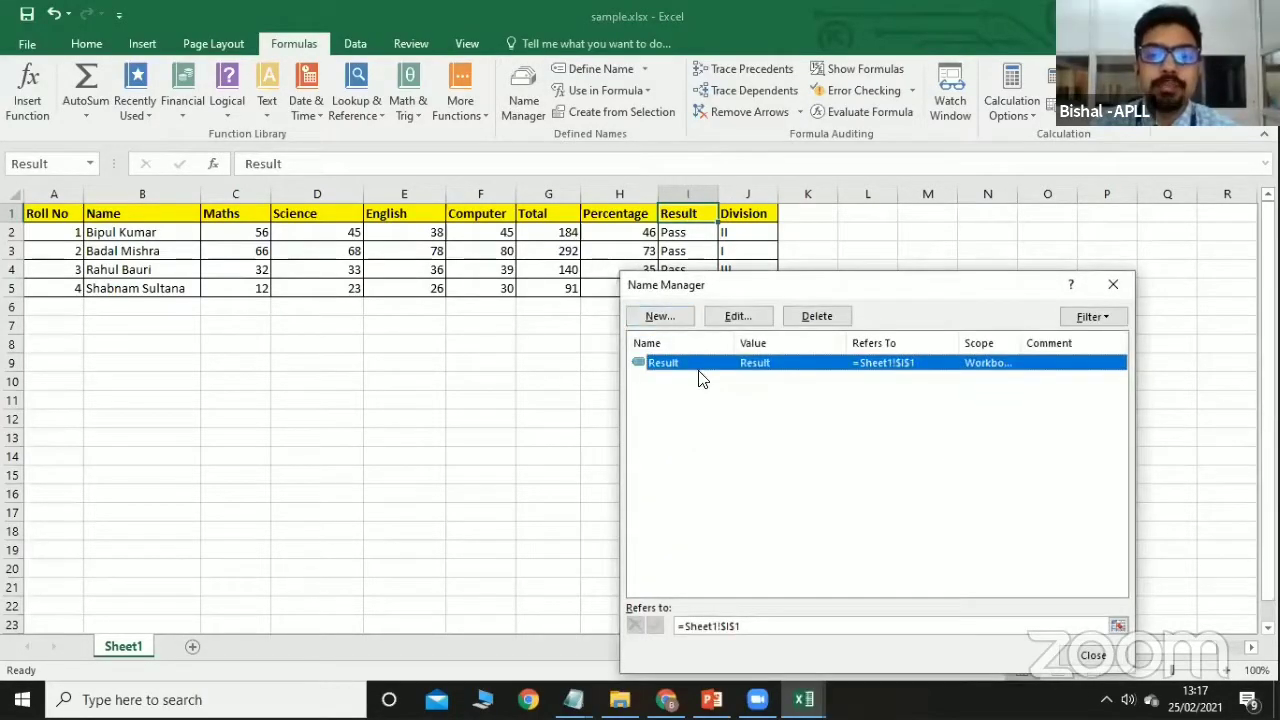
{"action": "left_click", "coordinate": [737, 318]}
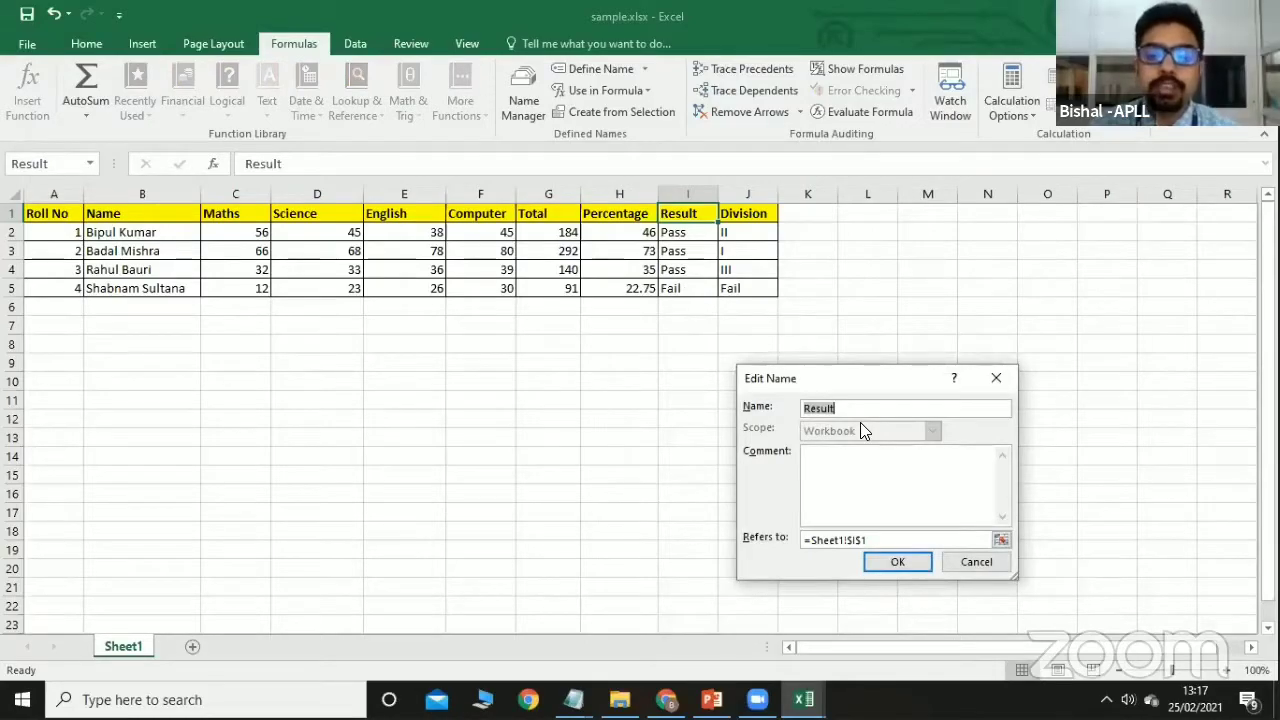
{"action": "left_click", "coordinate": [846, 408]}
{"action": "type", "text": "s"}
{"action": "left_click", "coordinate": [881, 566]}
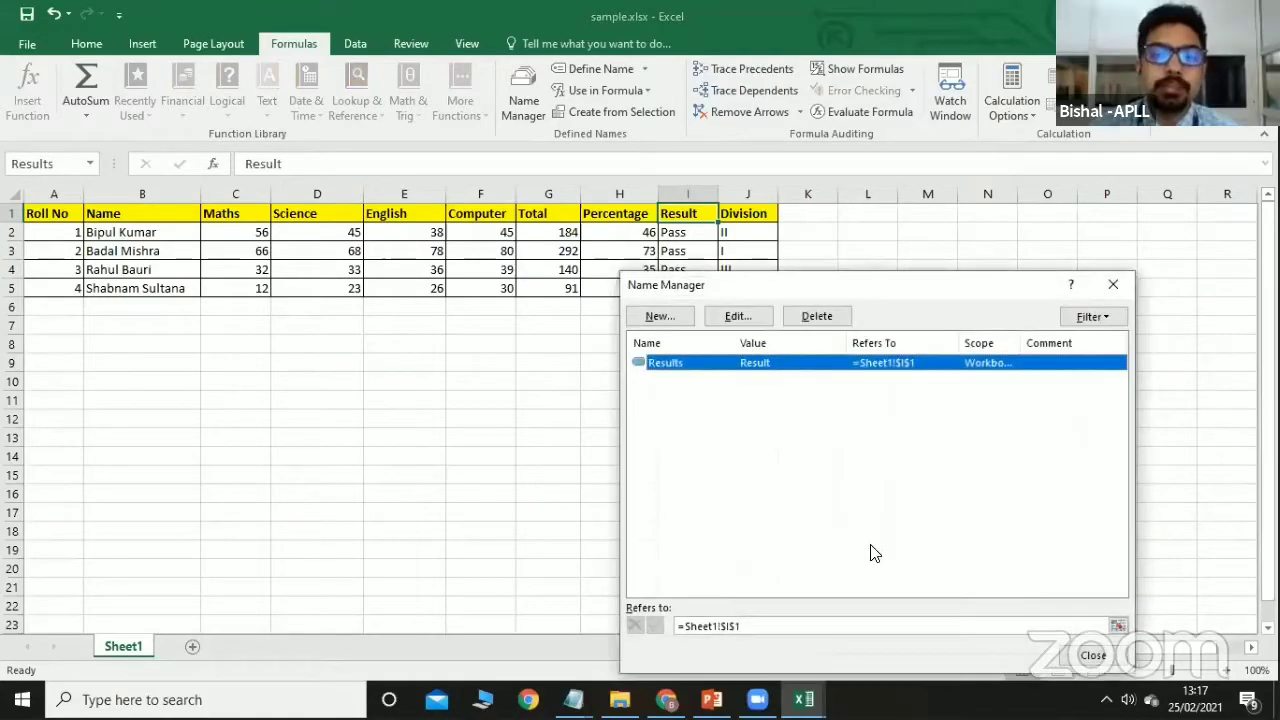
{"action": "left_click", "coordinate": [1090, 656]}
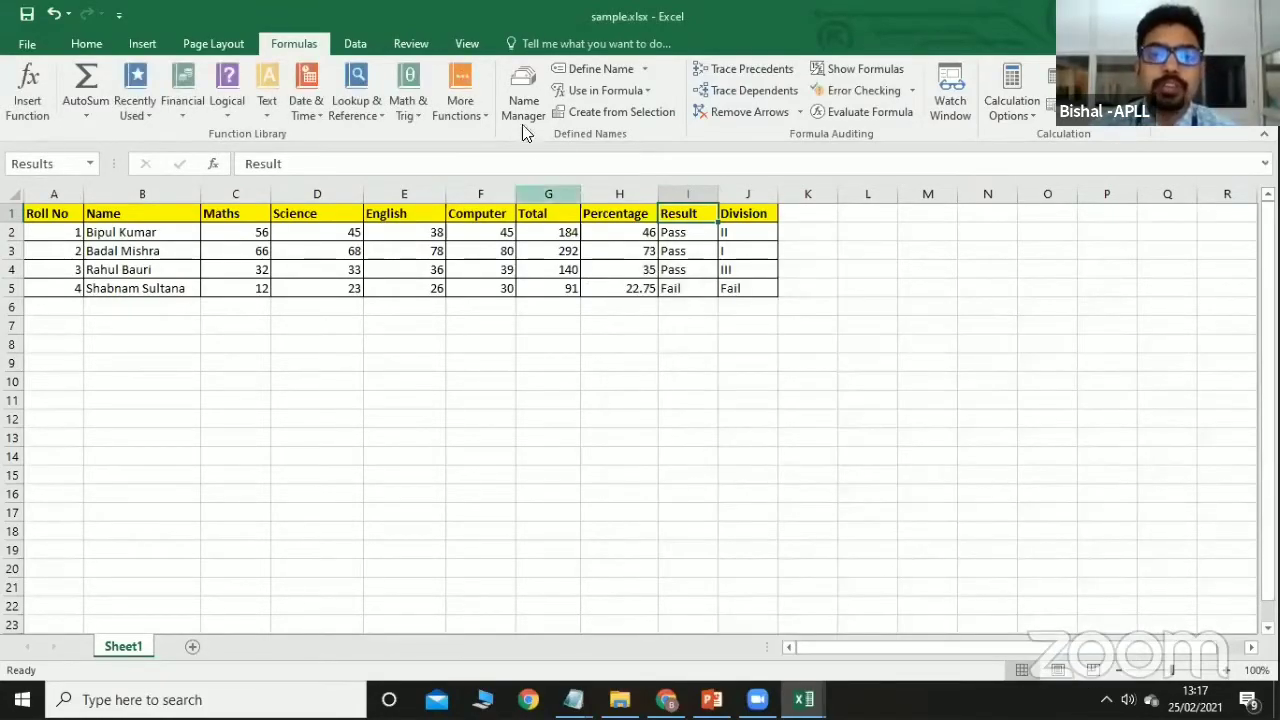
Delete the Results name so the workbook has no defined names.
{"action": "left_click", "coordinate": [522, 114]}
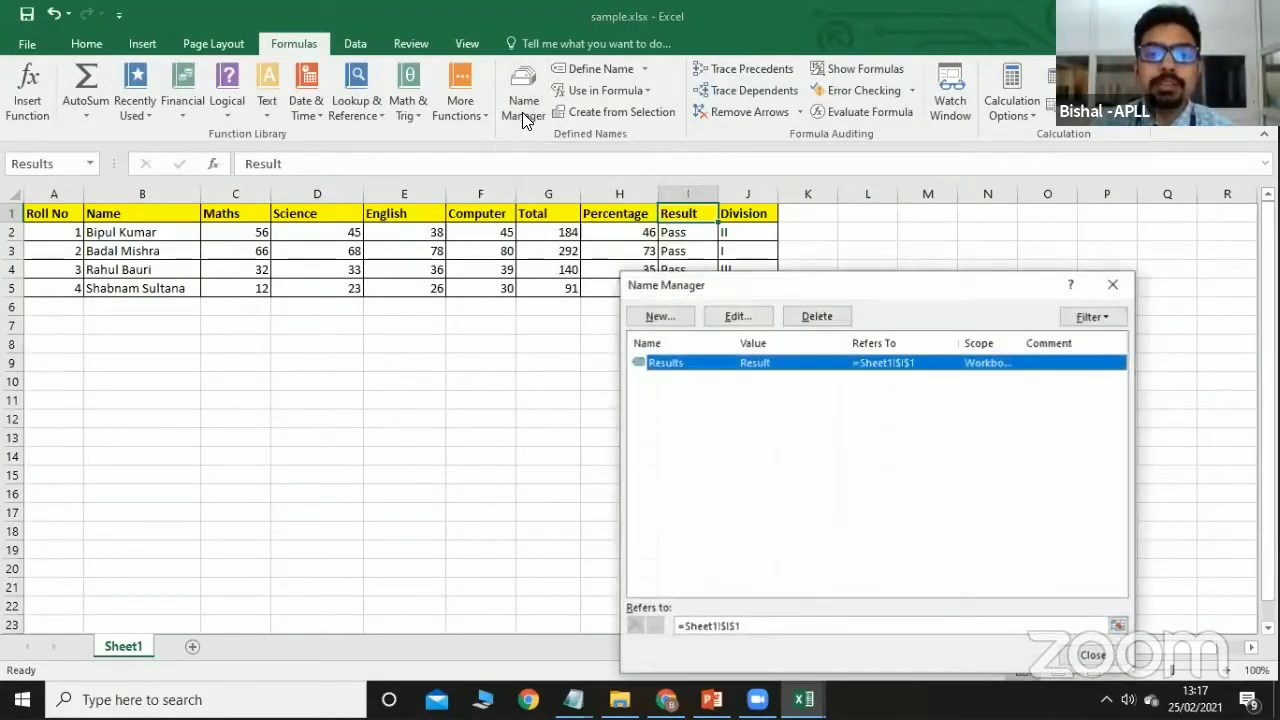
{"action": "left_click", "coordinate": [810, 317]}
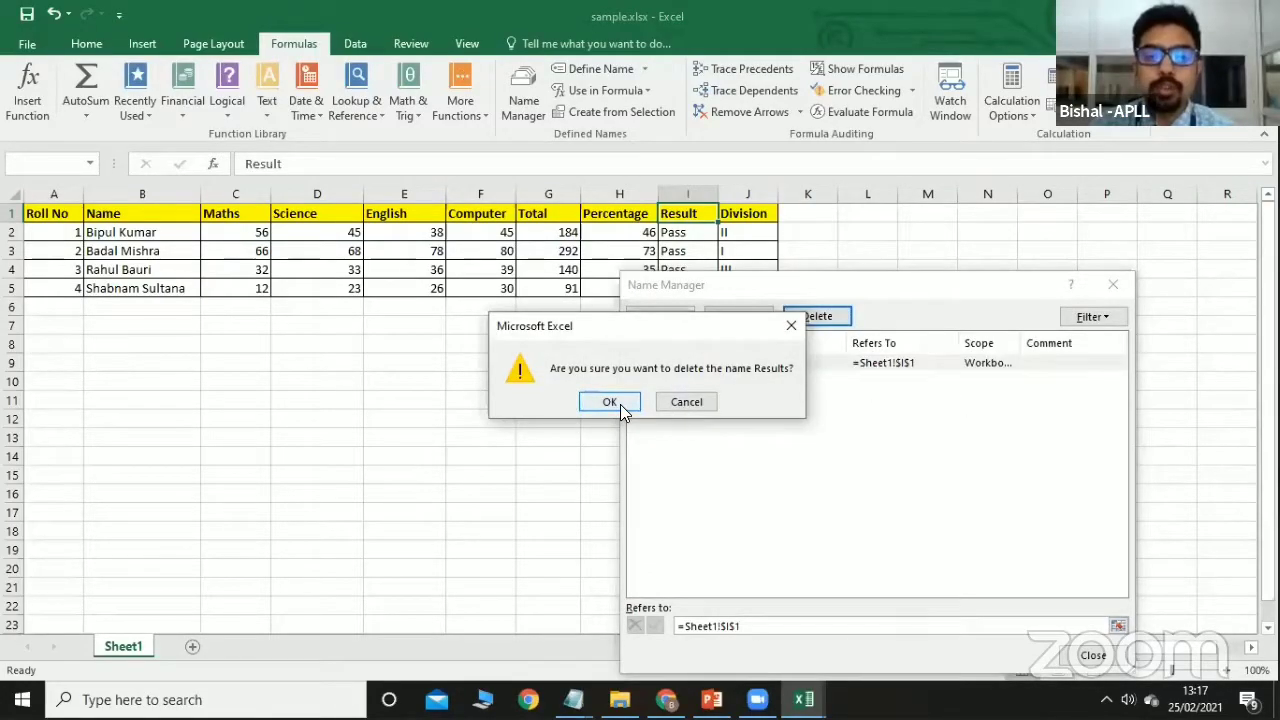
{"action": "left_click", "coordinate": [612, 402]}
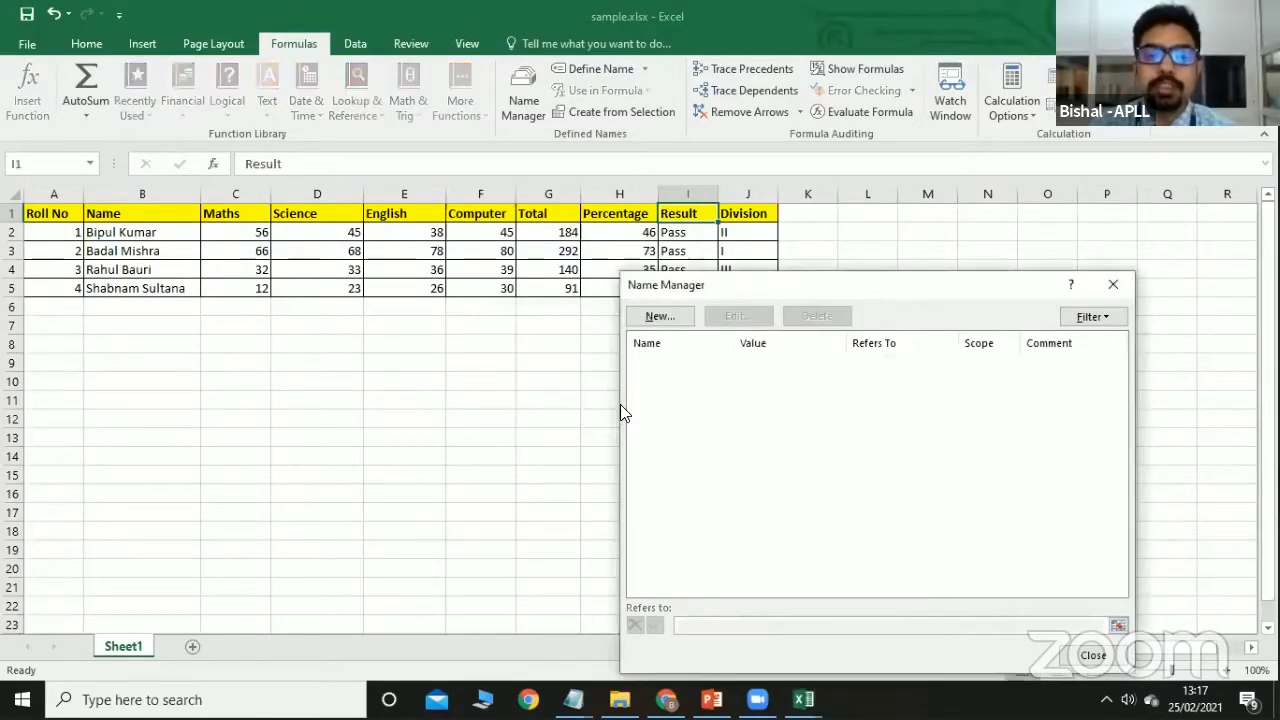
{"action": "left_click", "coordinate": [1093, 657]}
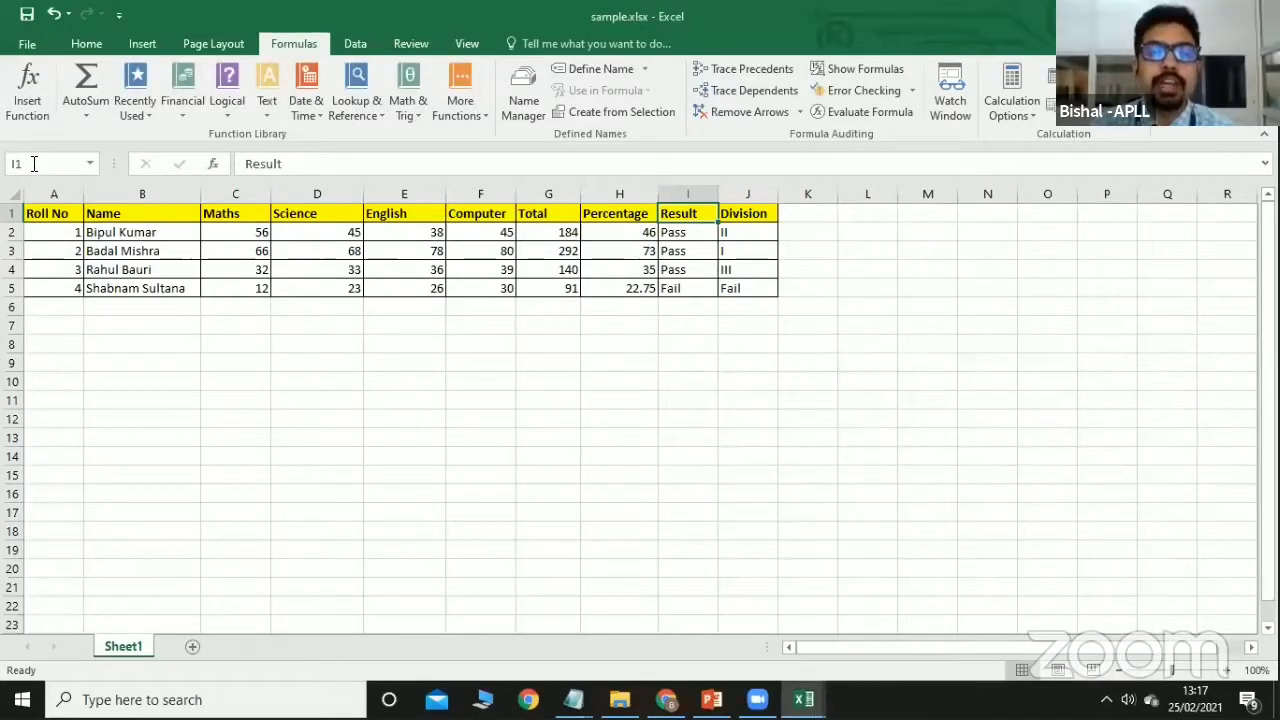
{"action": "left_click", "coordinate": [533, 411]}
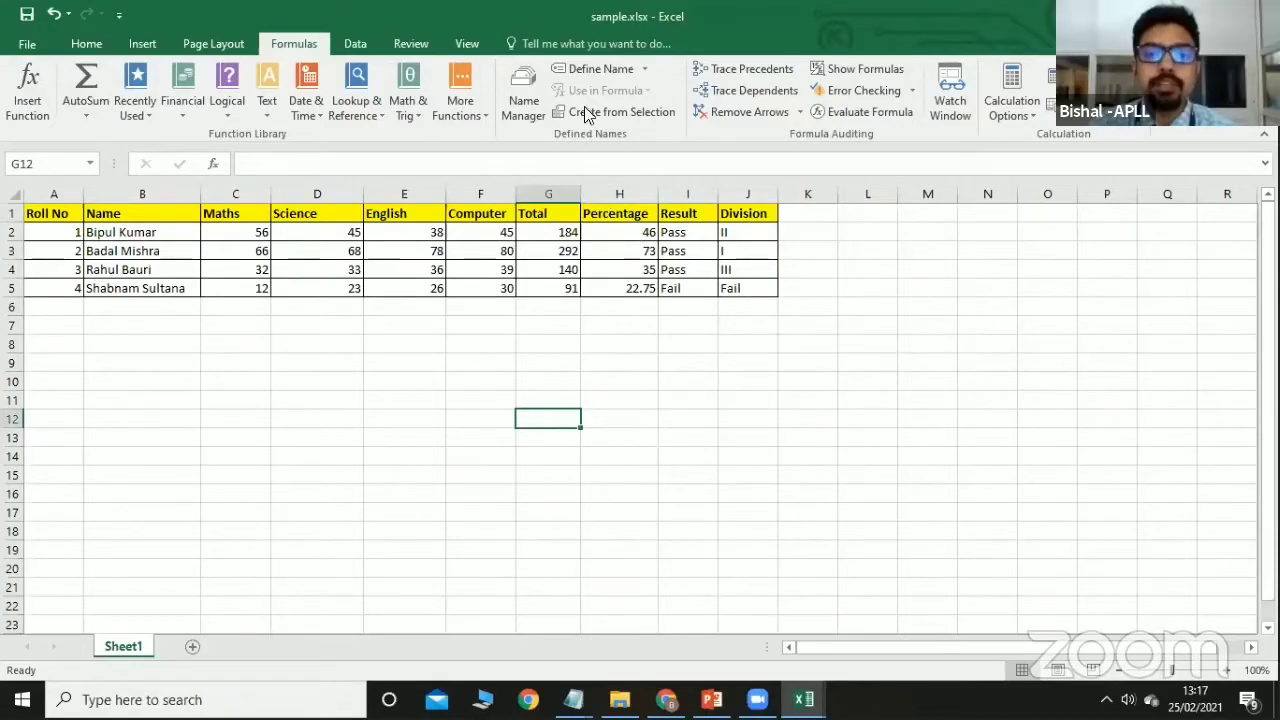
{"action": "left_click", "coordinate": [643, 70]}
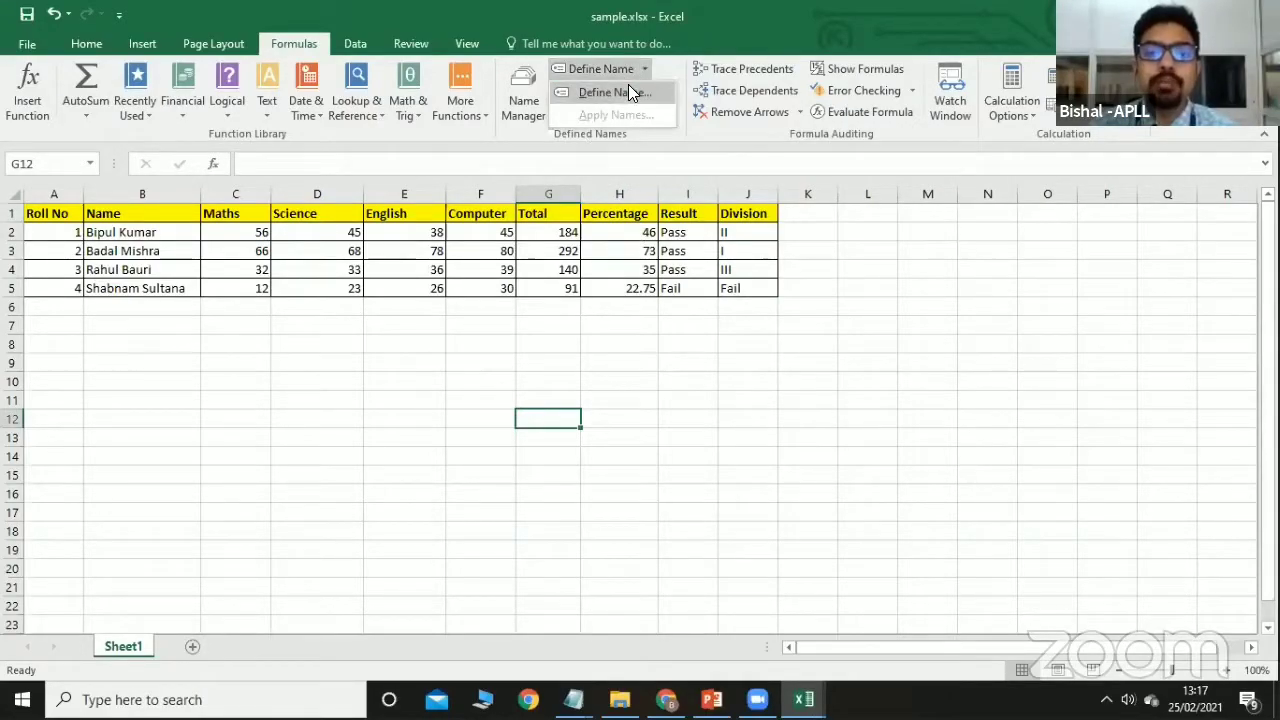
{"action": "left_click", "coordinate": [628, 88]}
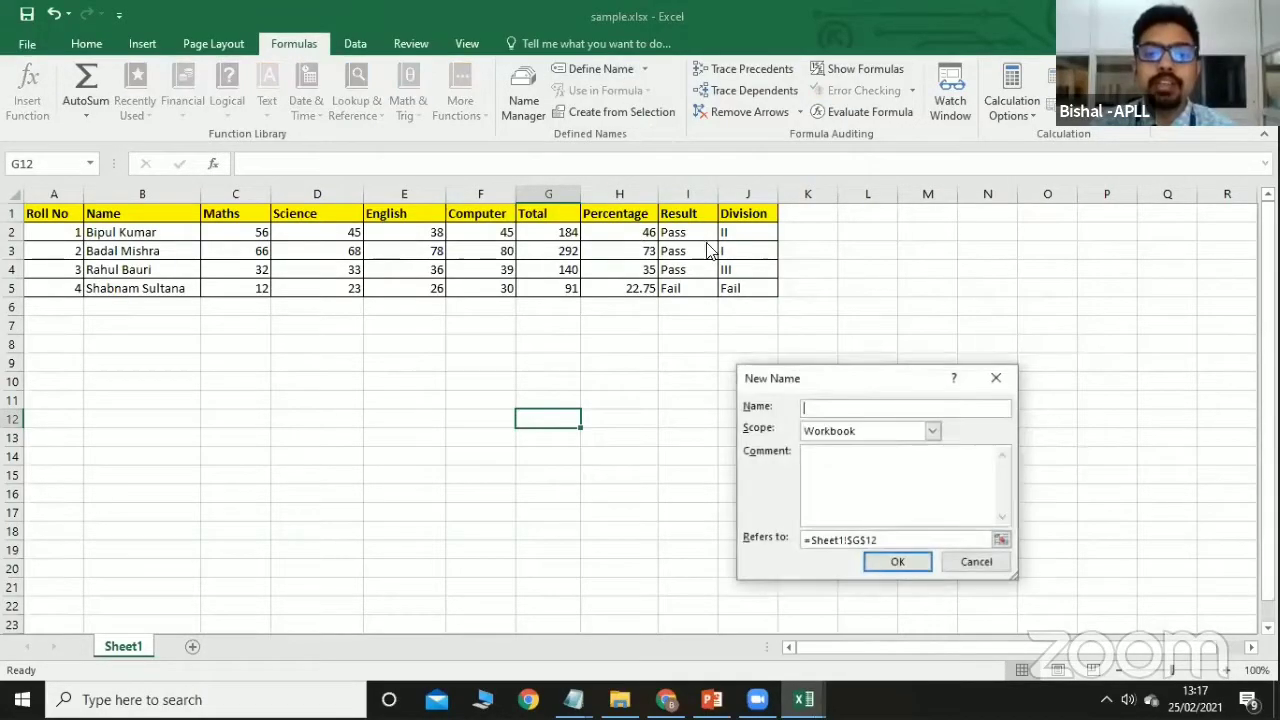
{"action": "left_click", "coordinate": [977, 563]}
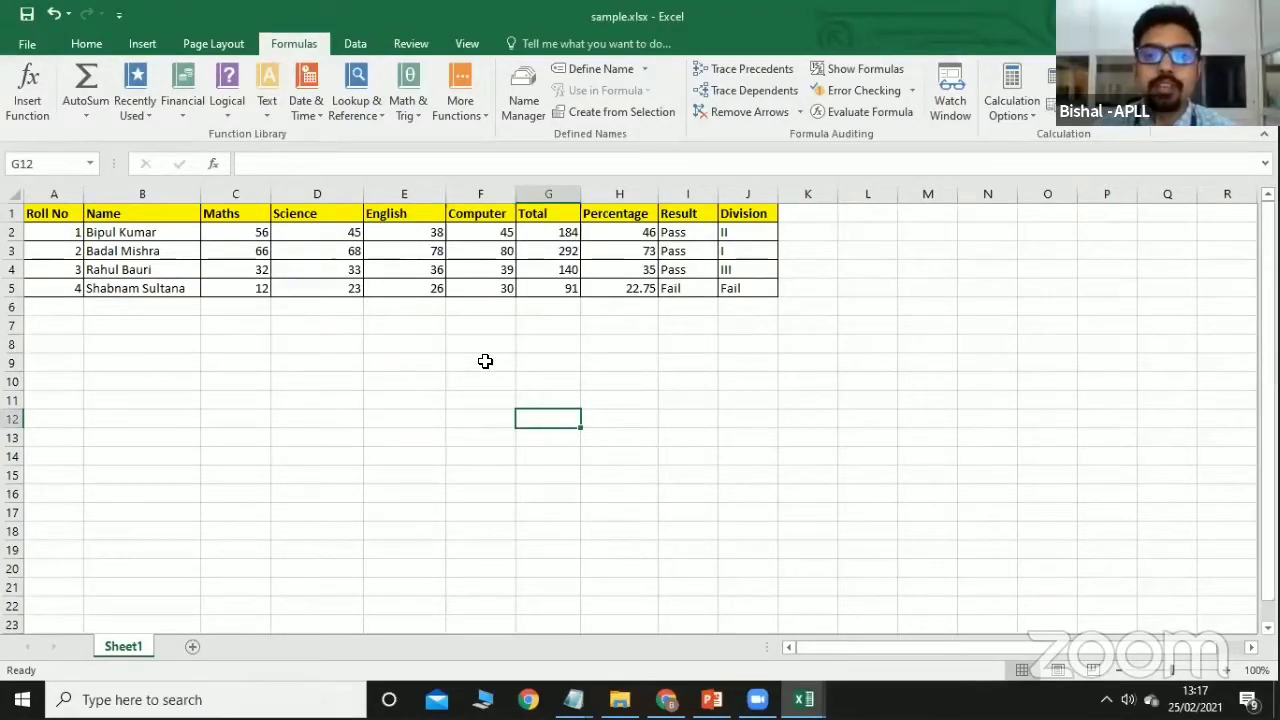
Trace the precedents of the Total in G2 back to C2:F2, then remove the arrows.
{"action": "left_click", "coordinate": [652, 310]}
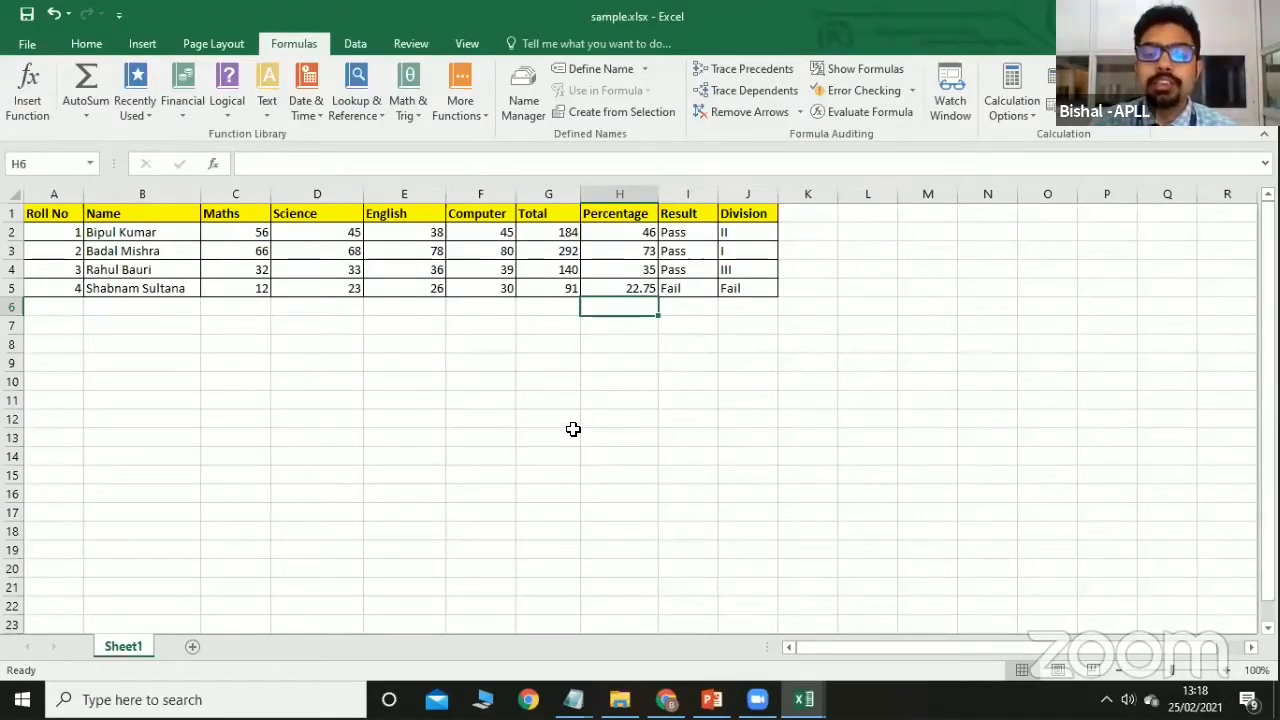
{"action": "left_click", "coordinate": [560, 232]}
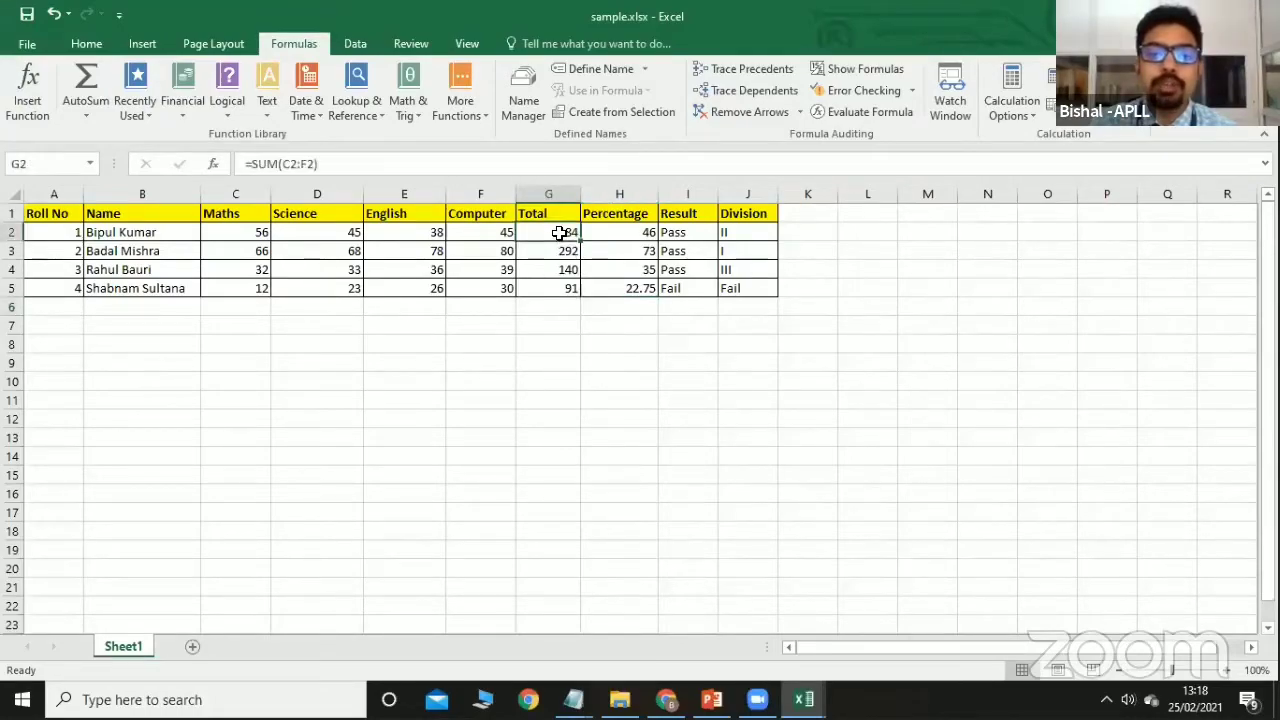
{"action": "left_click", "coordinate": [754, 70]}
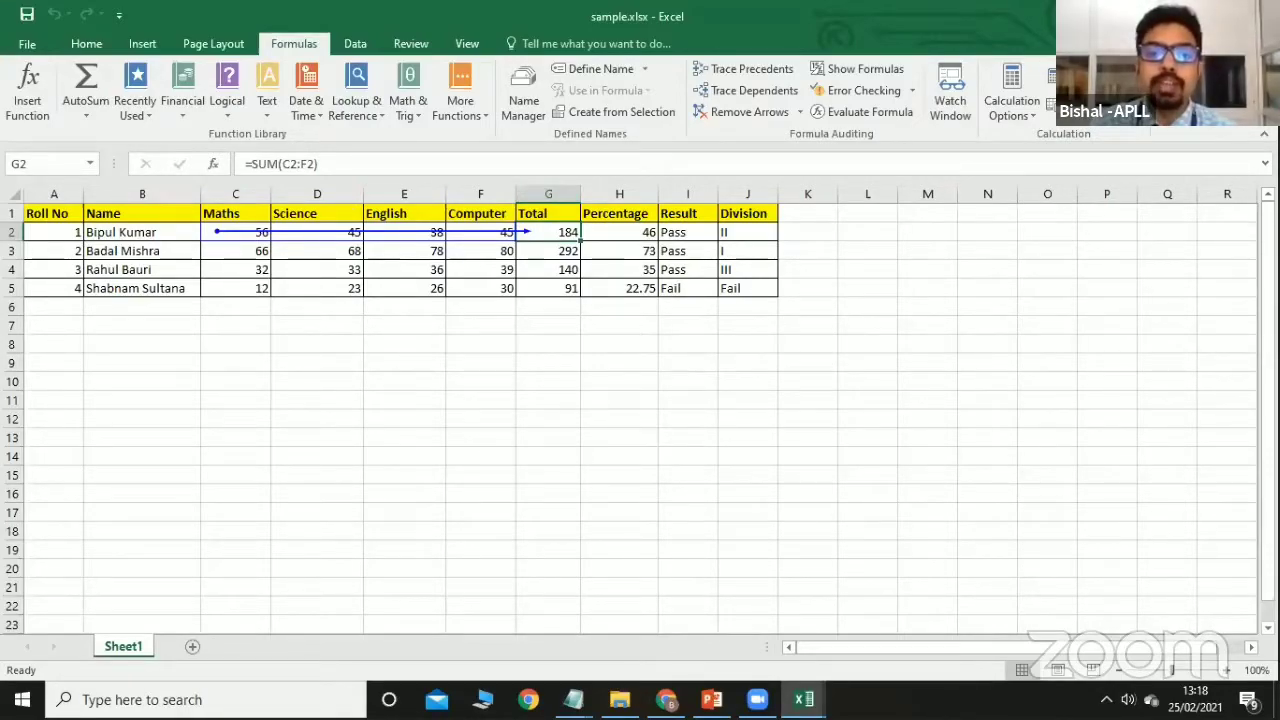
{"action": "left_click", "coordinate": [736, 114]}
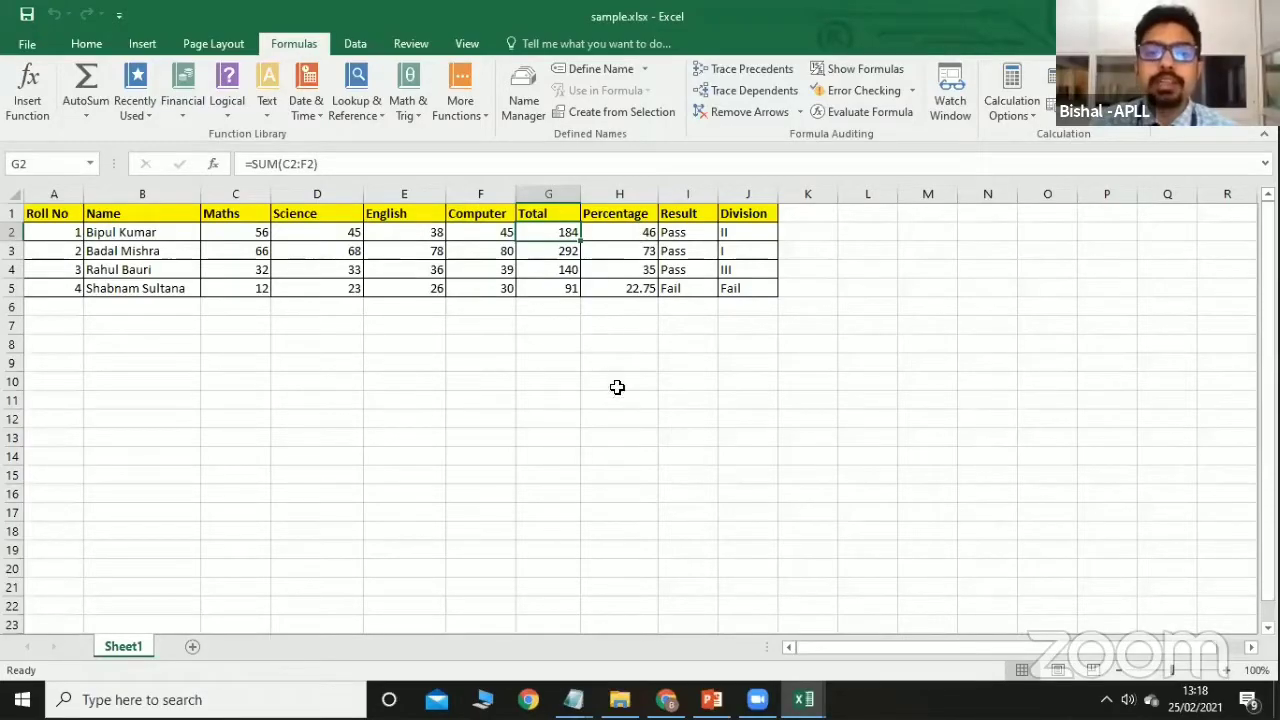
Trace the dependents of G2 to the Percentage in H2, then remove the arrows.
{"action": "left_click", "coordinate": [614, 386]}
{"action": "left_click", "coordinate": [563, 233]}
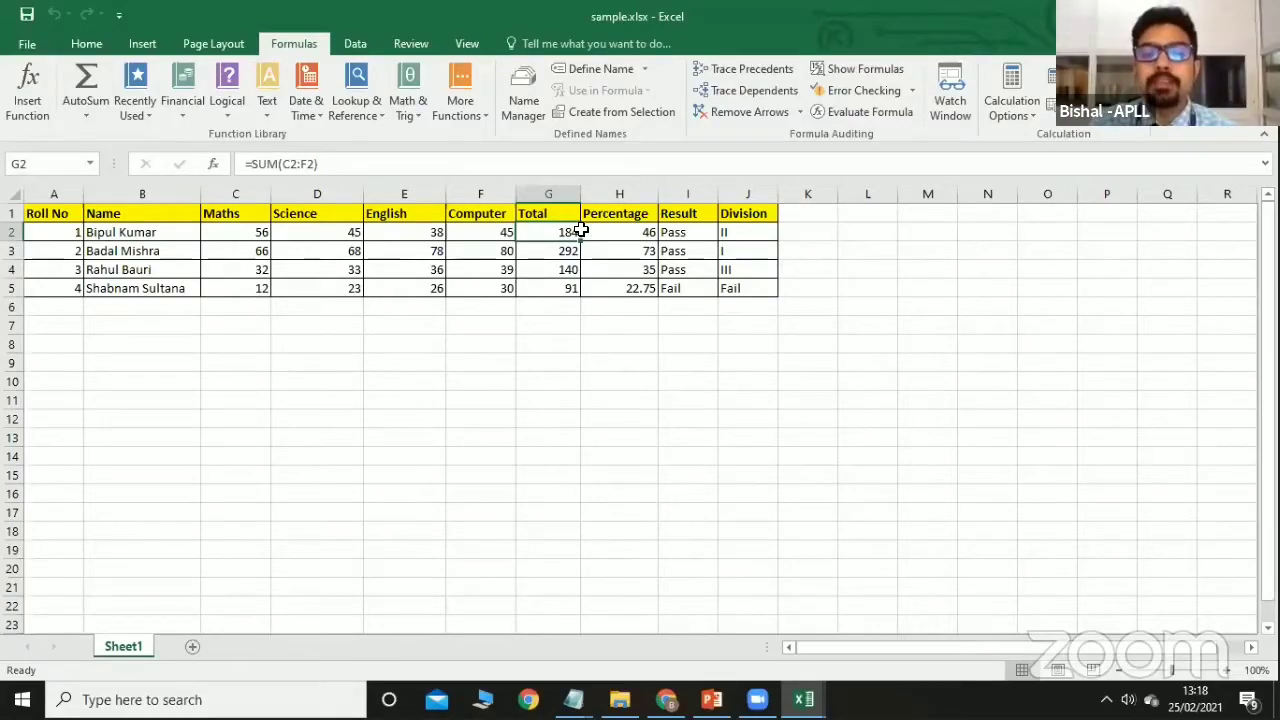
{"action": "left_click", "coordinate": [723, 94]}
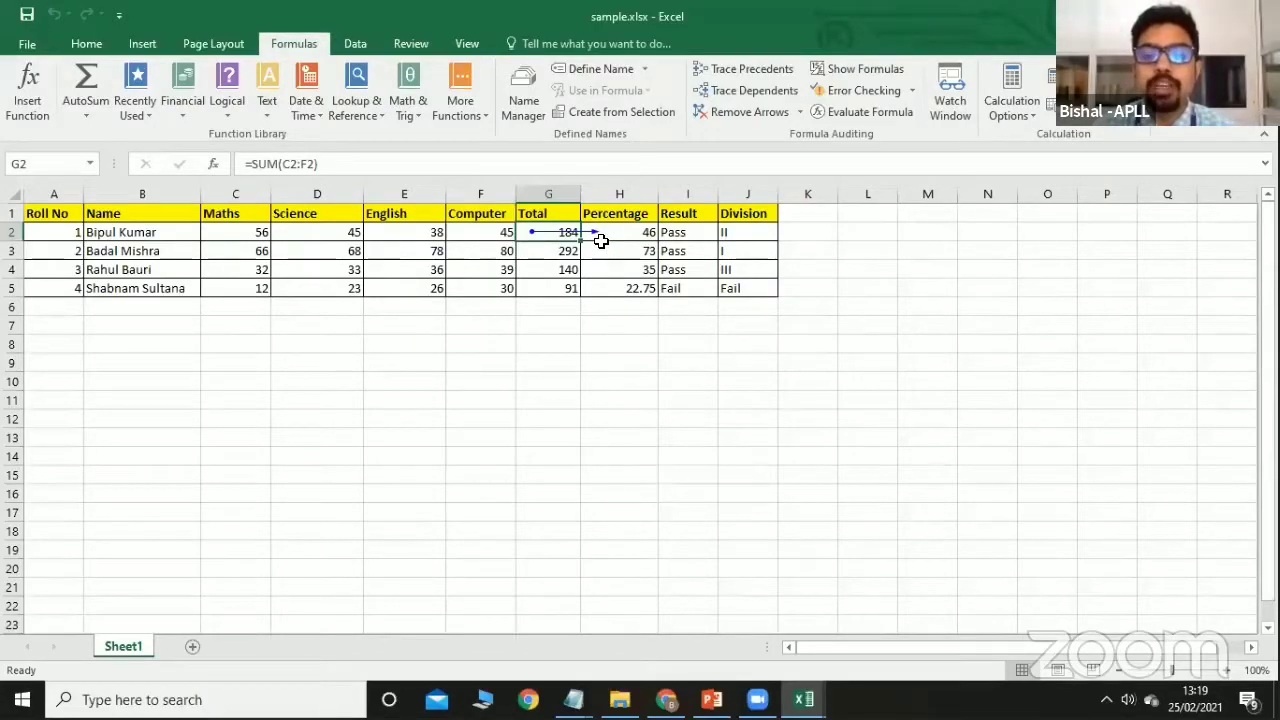
{"action": "left_click", "coordinate": [737, 114]}
Trace H2's dependents, Result I2 and Division J2, then remove the arrows.
{"action": "left_click", "coordinate": [629, 230]}
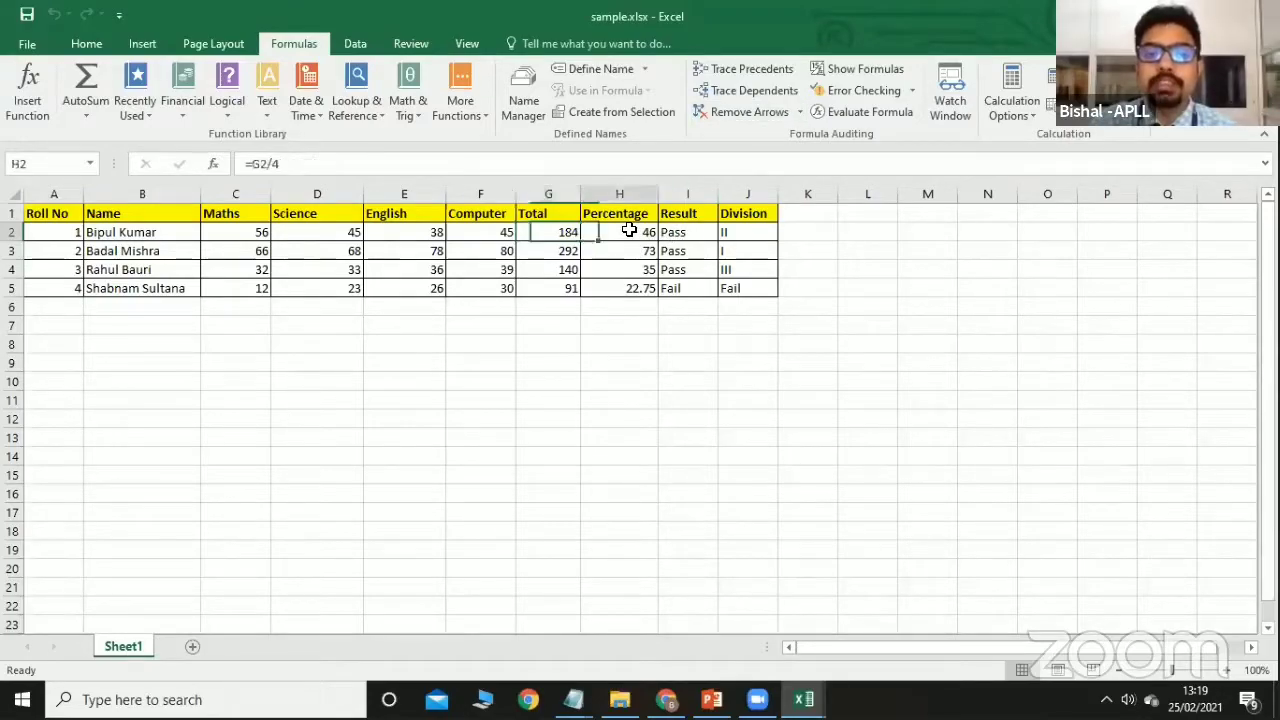
{"action": "left_click", "coordinate": [746, 90]}
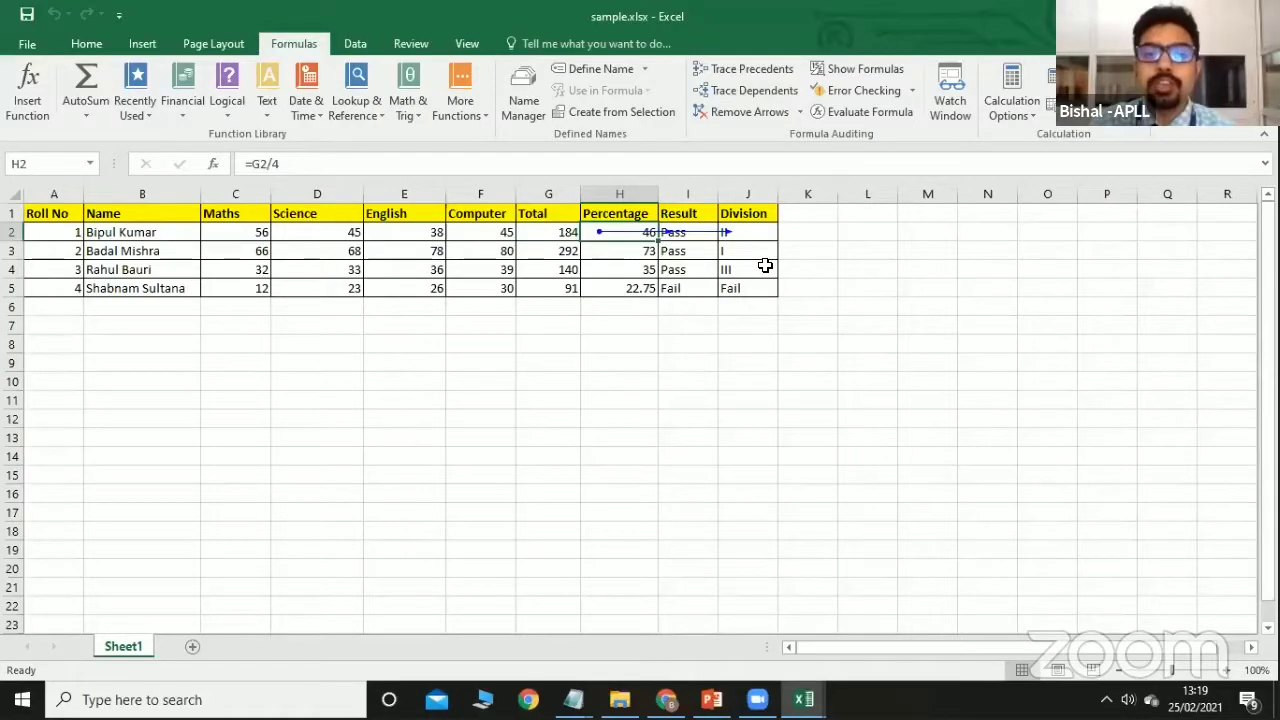
{"action": "left_click", "coordinate": [746, 112]}
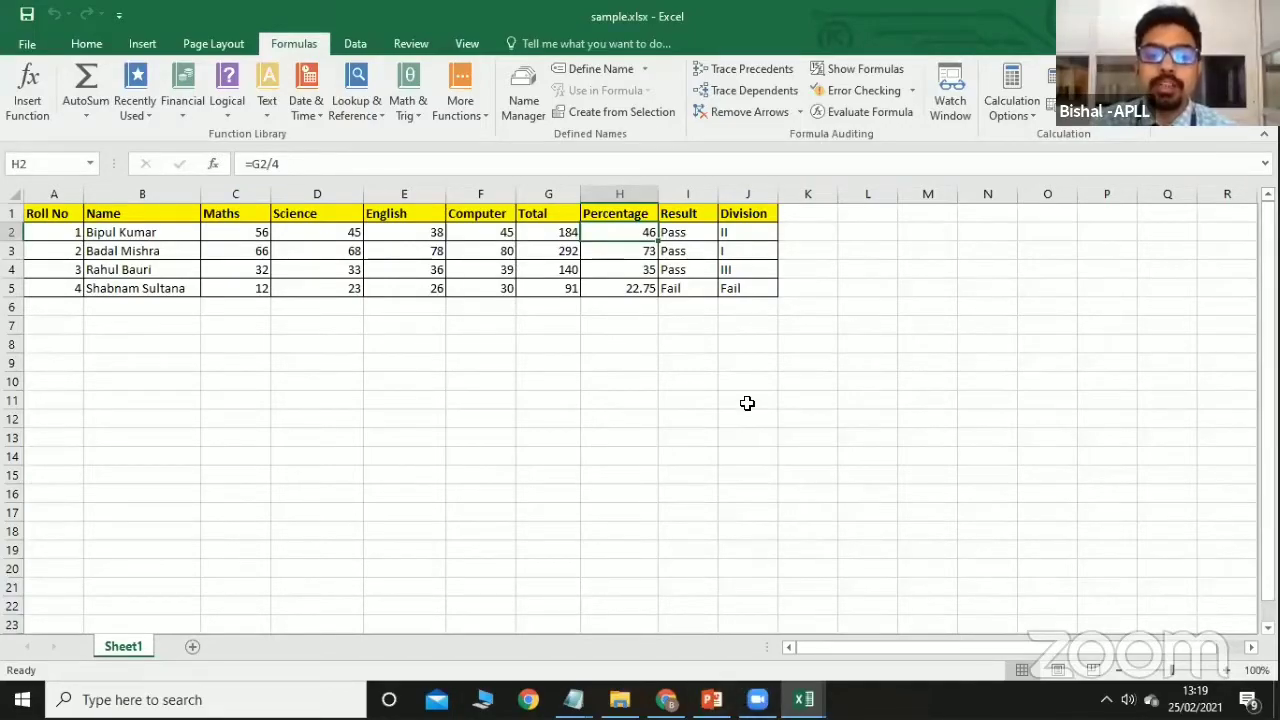
{"action": "left_click", "coordinate": [345, 396]}
{"action": "left_click", "coordinate": [531, 401]}
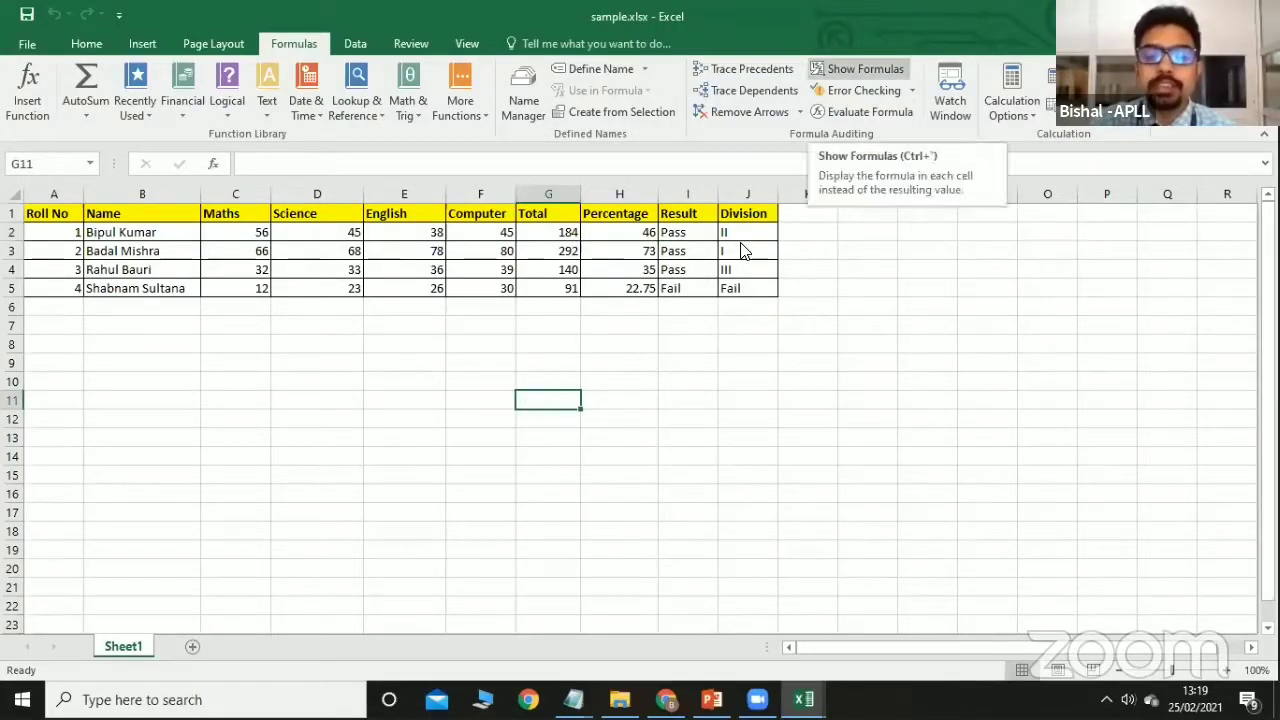
{"action": "left_click", "coordinate": [835, 70]}
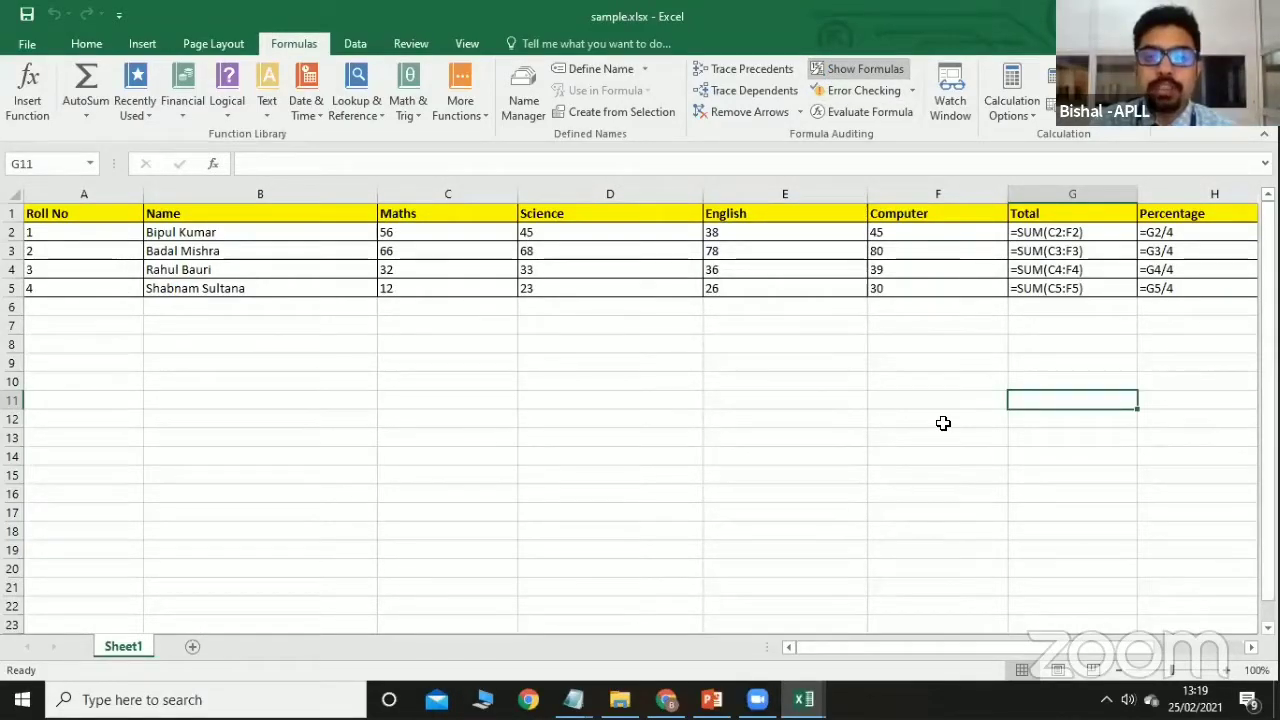
{"action": "left_click", "coordinate": [1249, 647]}
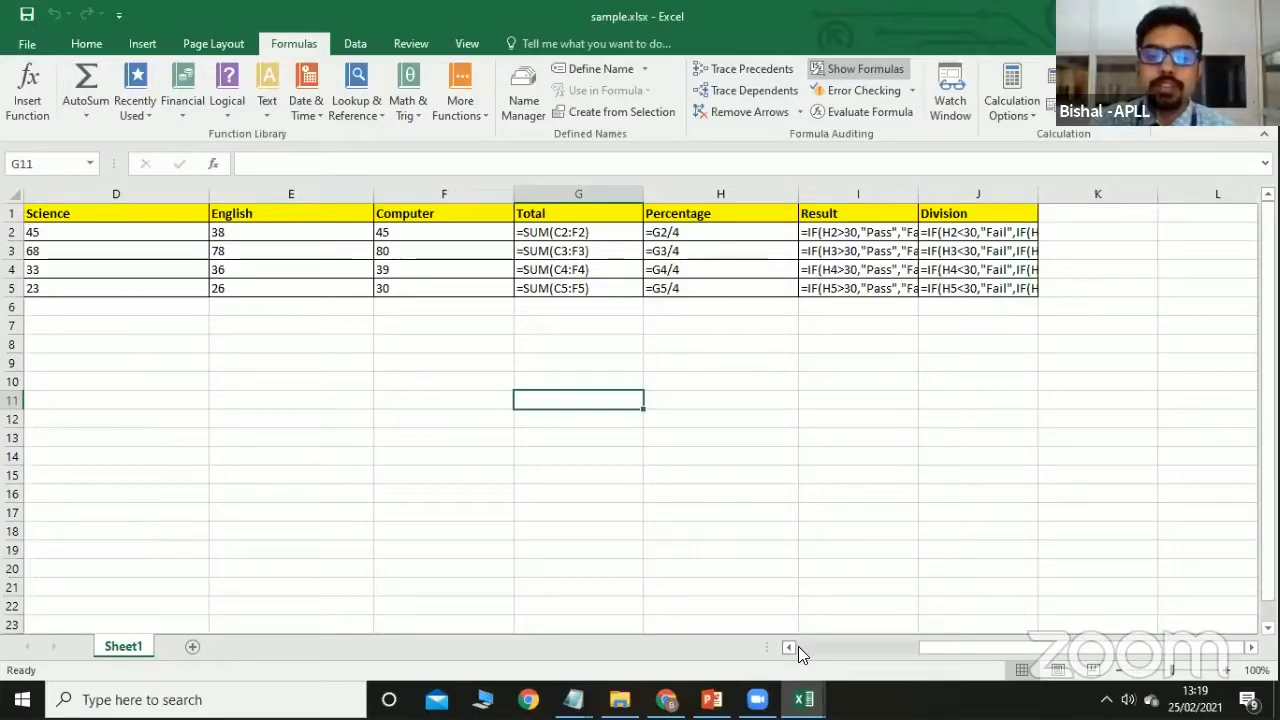
{"action": "left_click", "coordinate": [853, 72]}
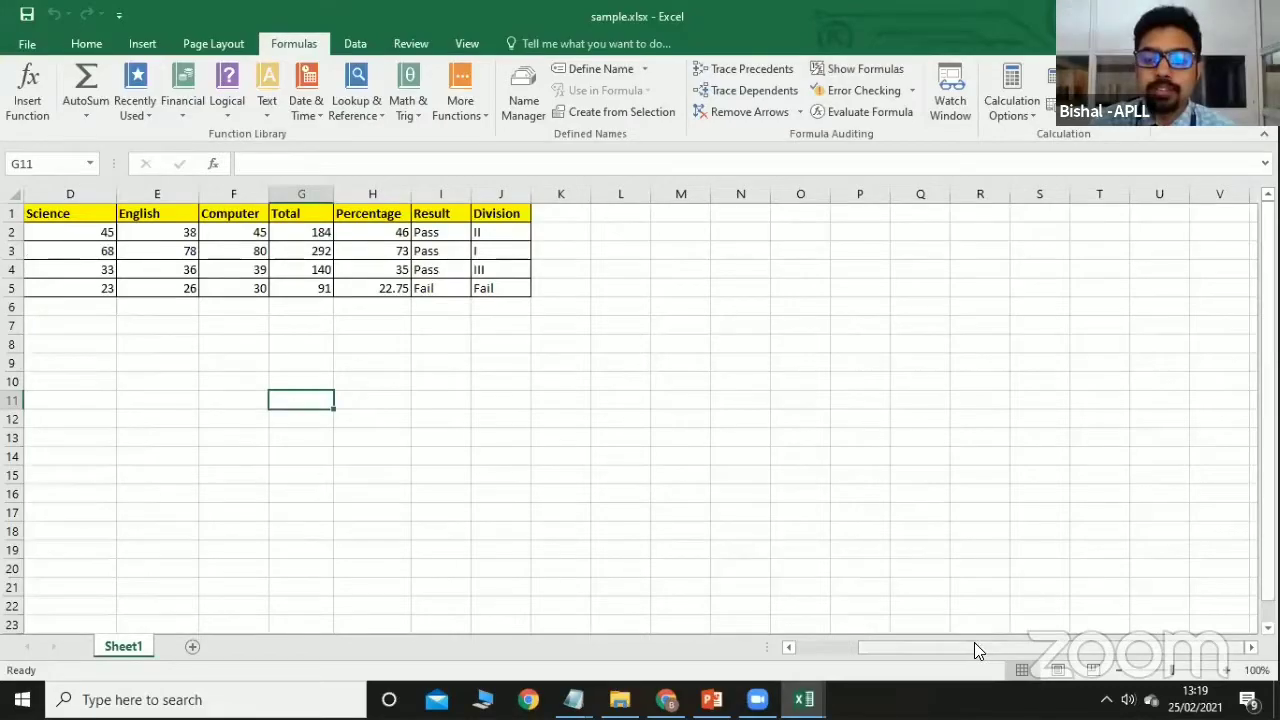
{"action": "left_click_drag", "start_coordinate": [976, 650], "coordinate": [884, 645]}
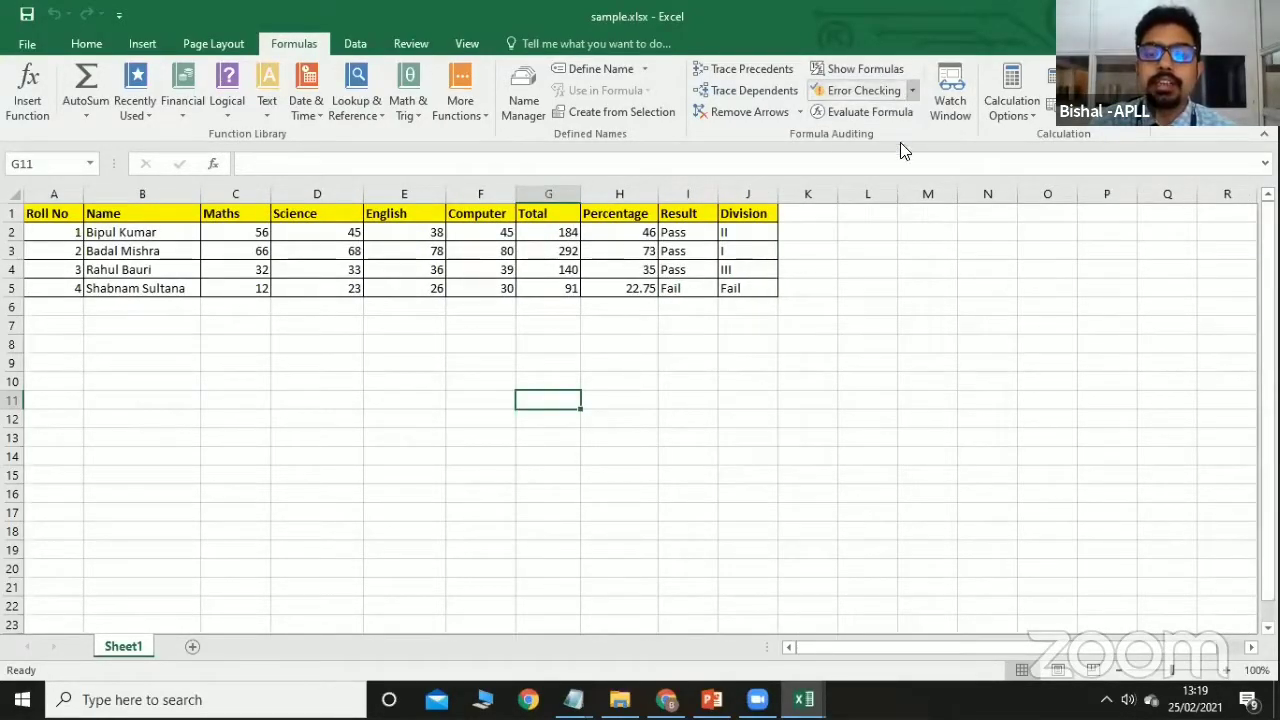
{"action": "left_click", "coordinate": [846, 245]}
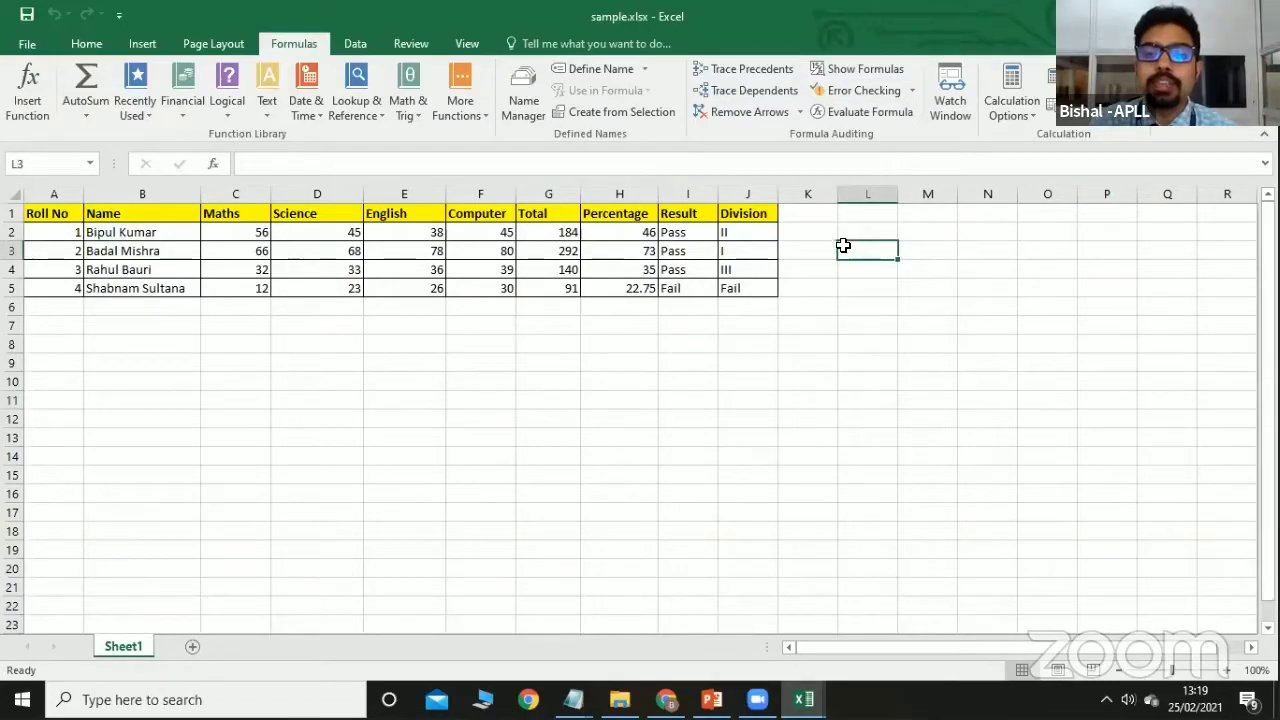
{"action": "left_click", "coordinate": [755, 257]}
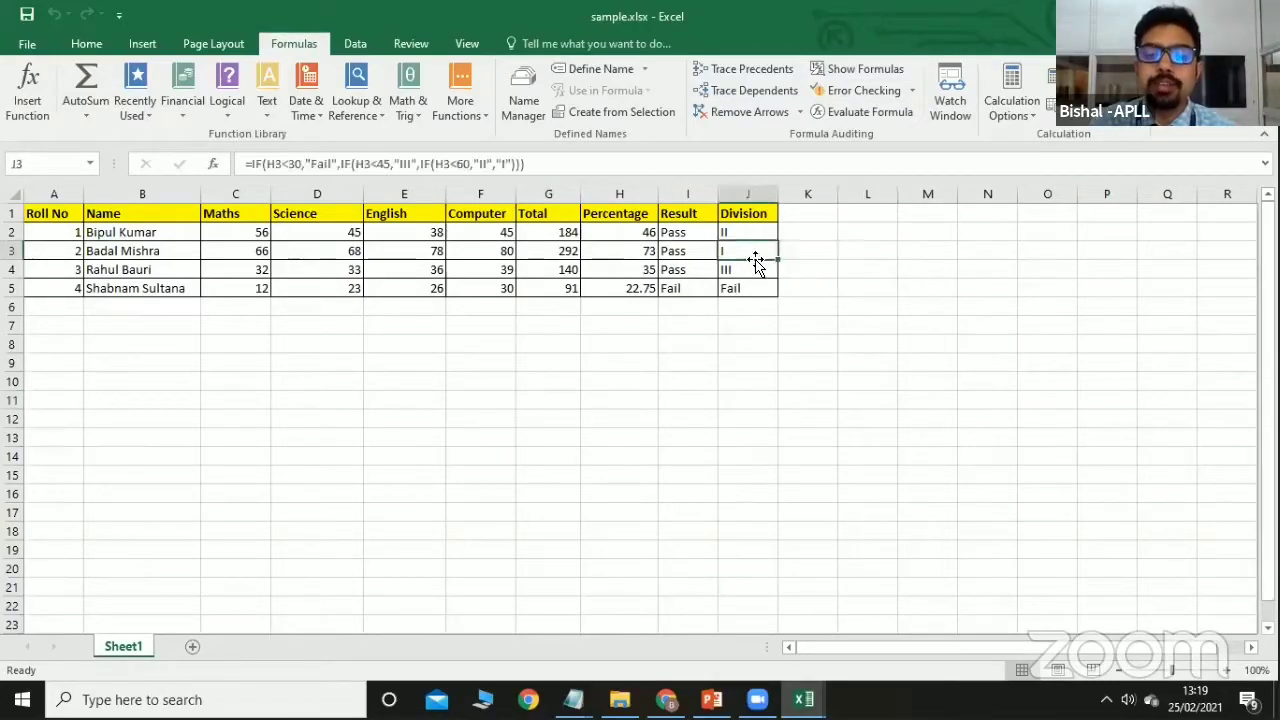
{"action": "left_click", "coordinate": [910, 91]}
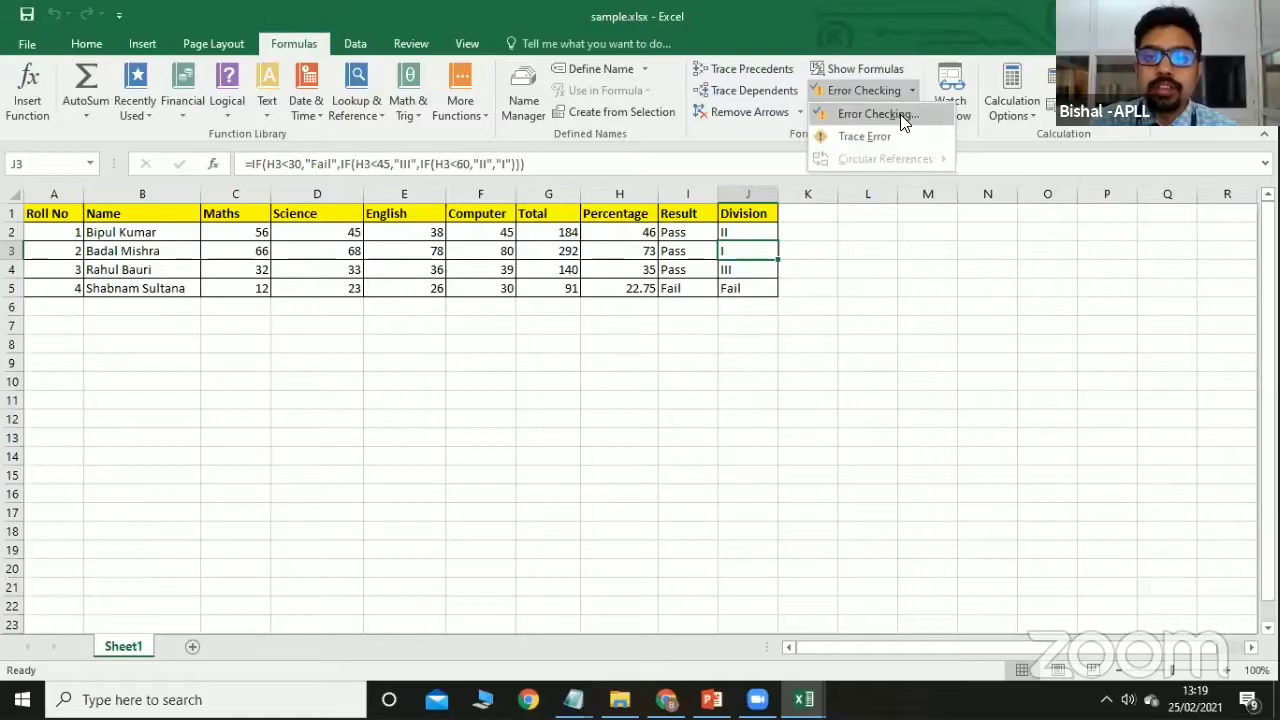
{"action": "left_click", "coordinate": [903, 115]}
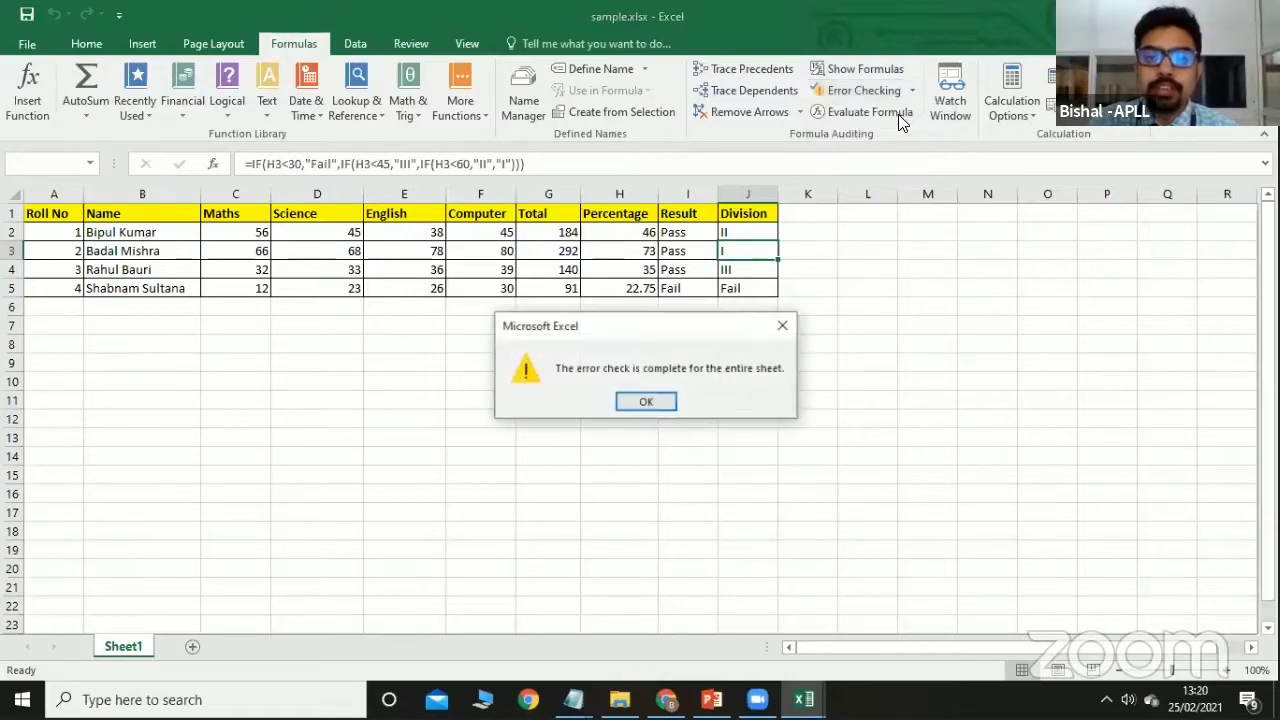
{"action": "left_click", "coordinate": [640, 402]}
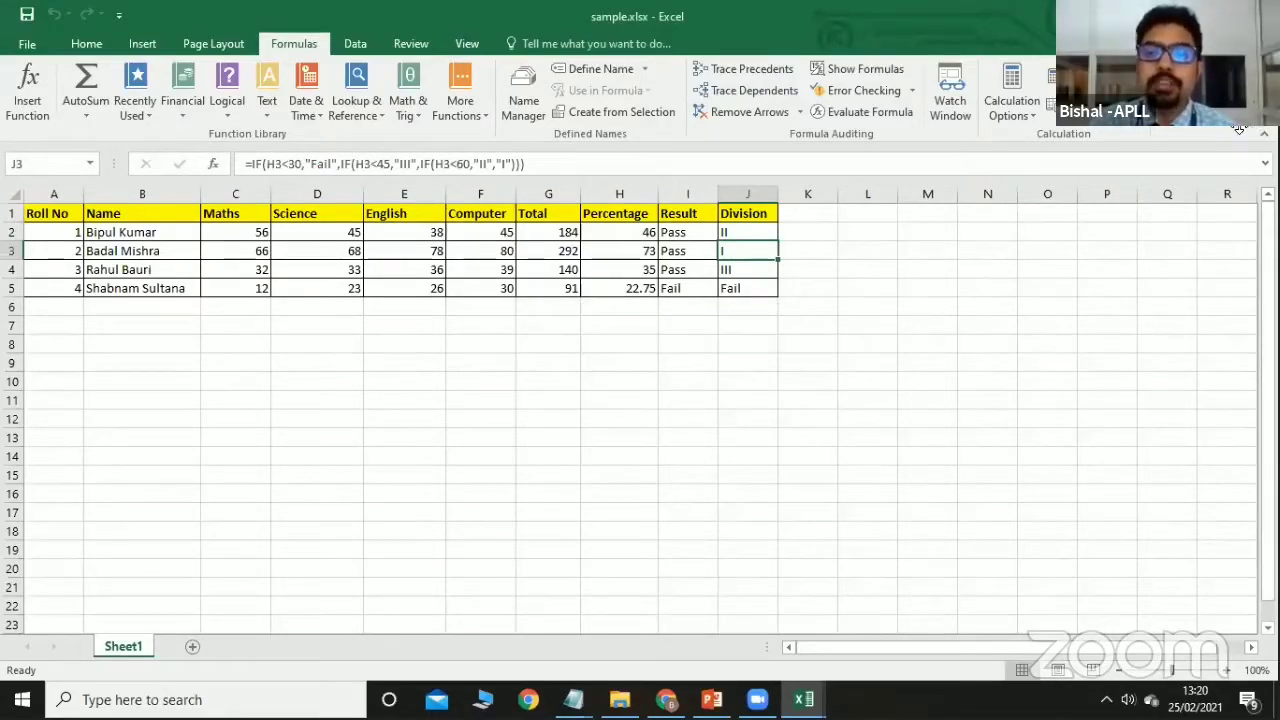
{"action": "left_click", "coordinate": [1217, 264]}
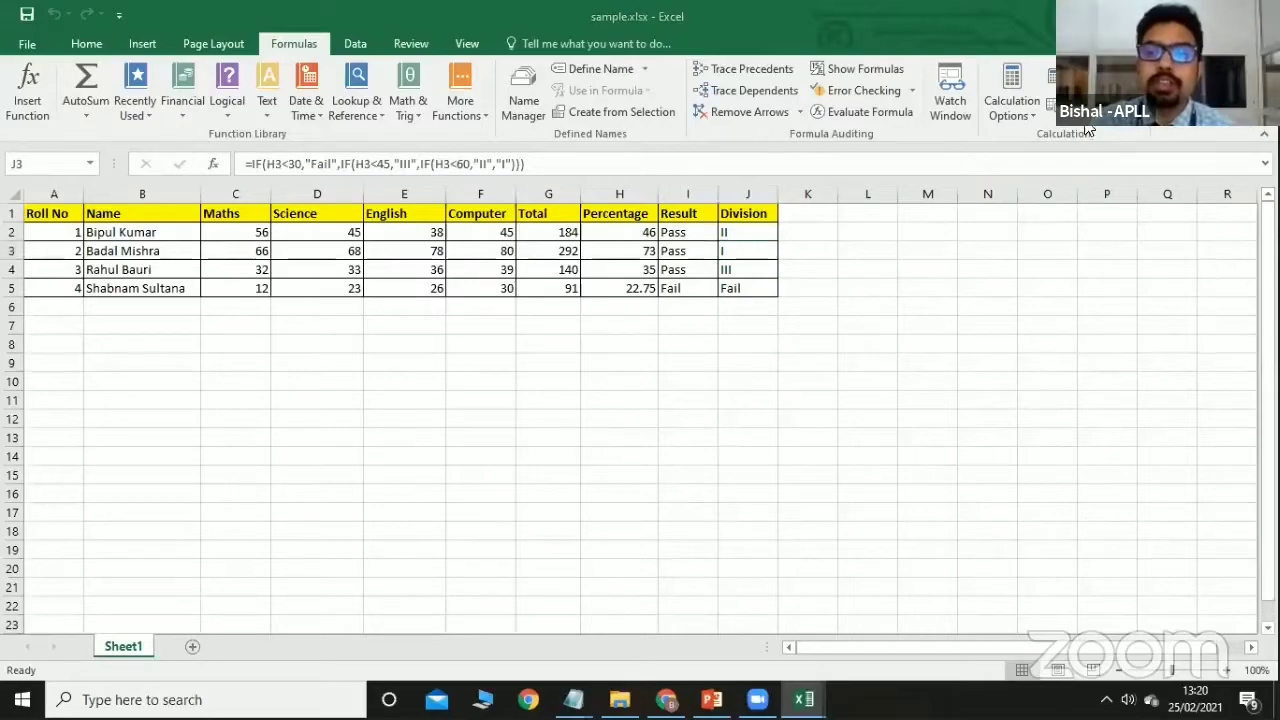
Change the Maths mark in C2 from 56 to 57, giving Total 185 and 46.25%.
{"action": "left_click", "coordinate": [1025, 118]}
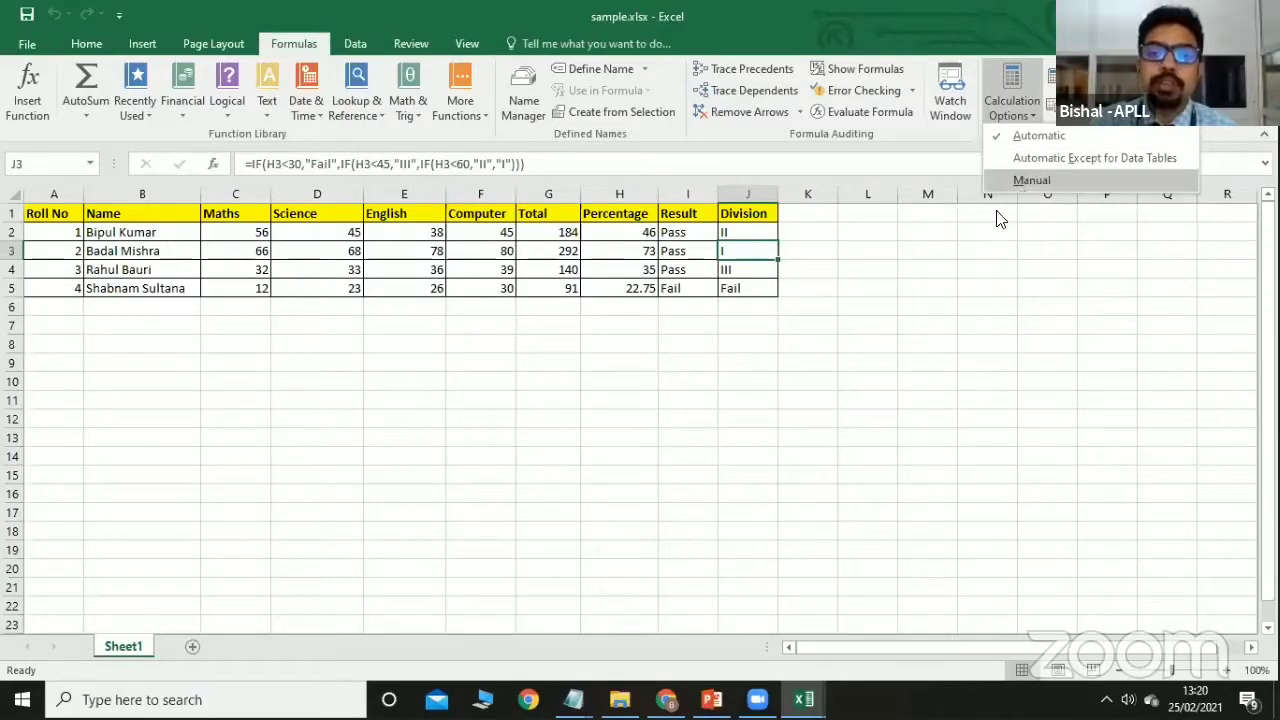
{"action": "left_click", "coordinate": [846, 316]}
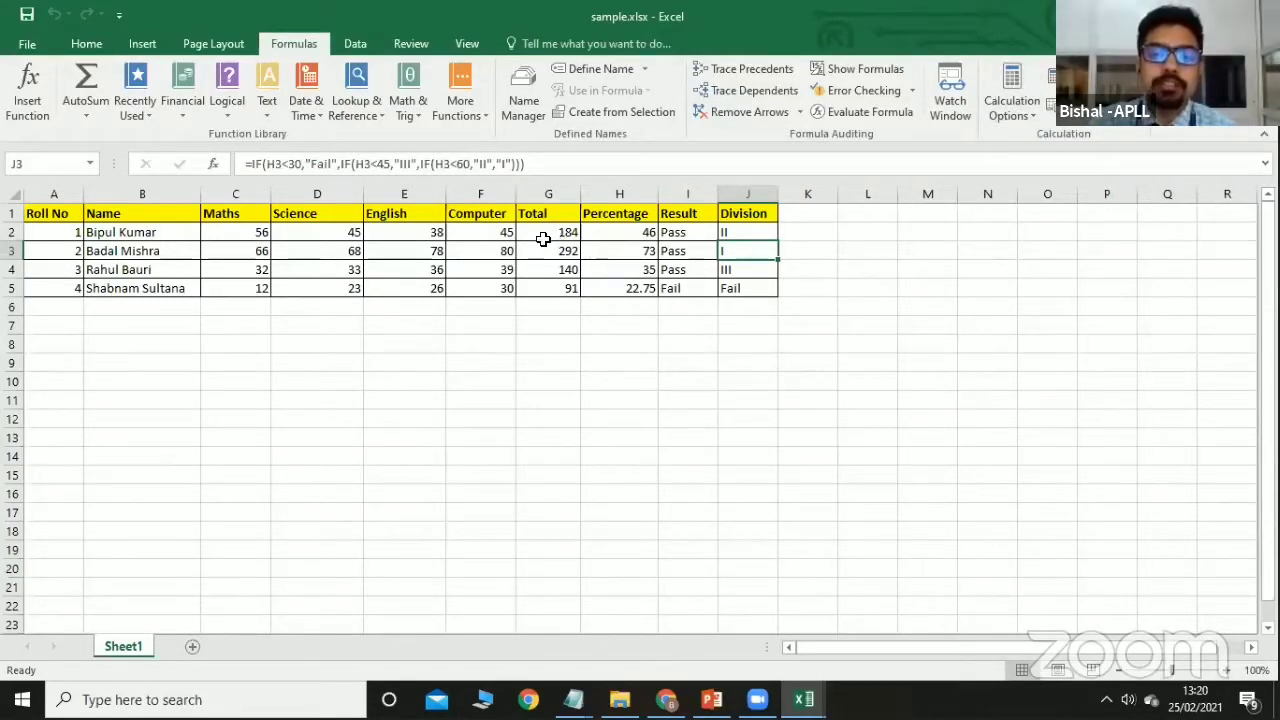
{"action": "left_click", "coordinate": [257, 232]}
{"action": "double_click", "coordinate": [258, 232]}
{"action": "key", "text": "BackSpace"}
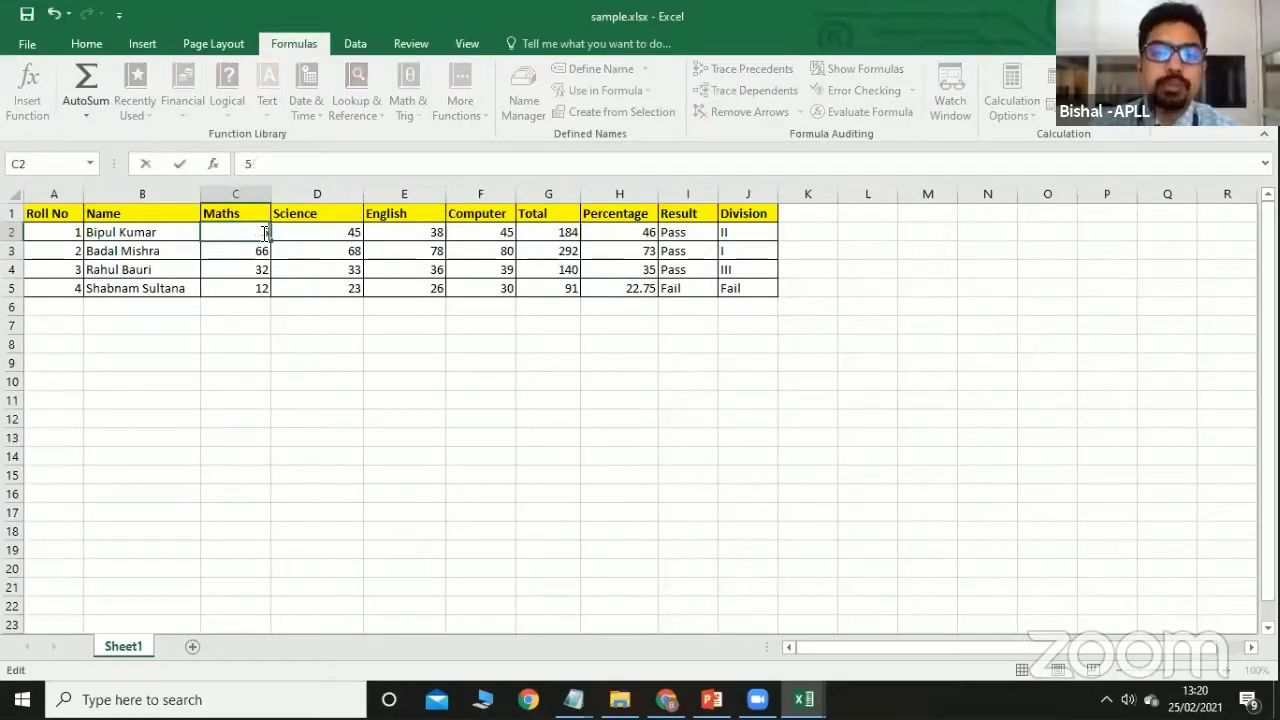
{"action": "key", "text": "Return"}
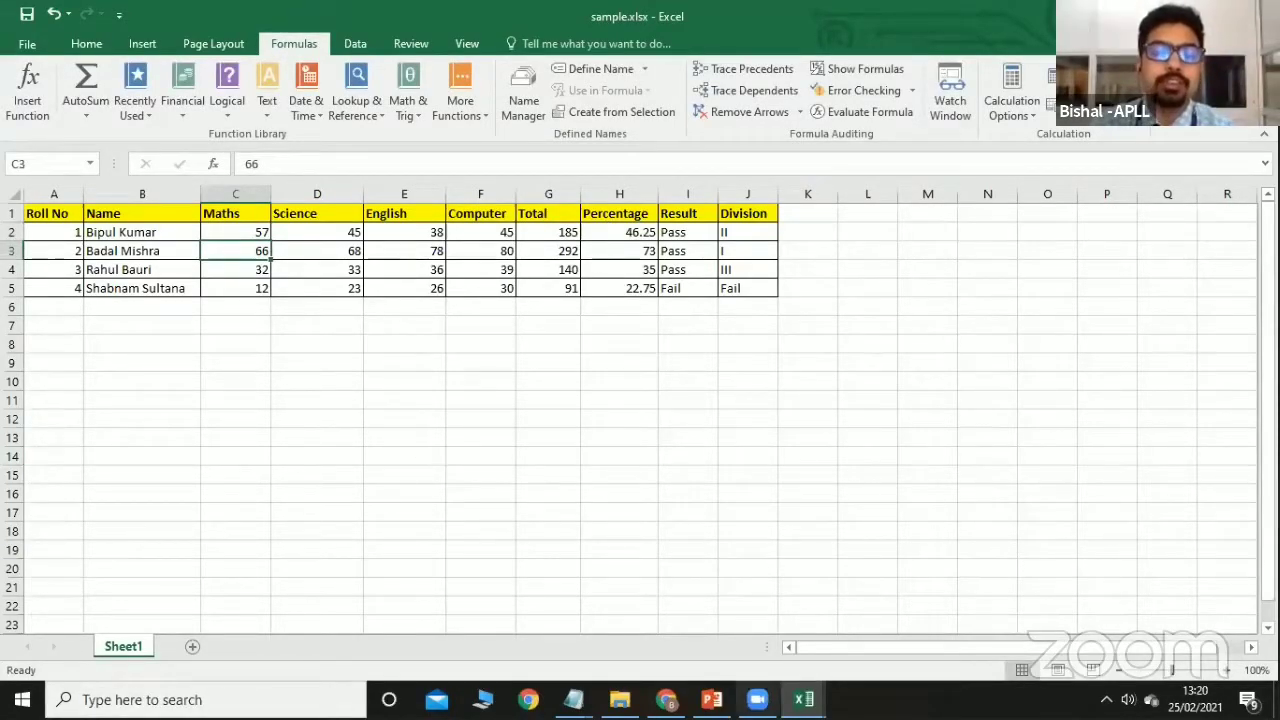
{"action": "left_click", "coordinate": [235, 230]}
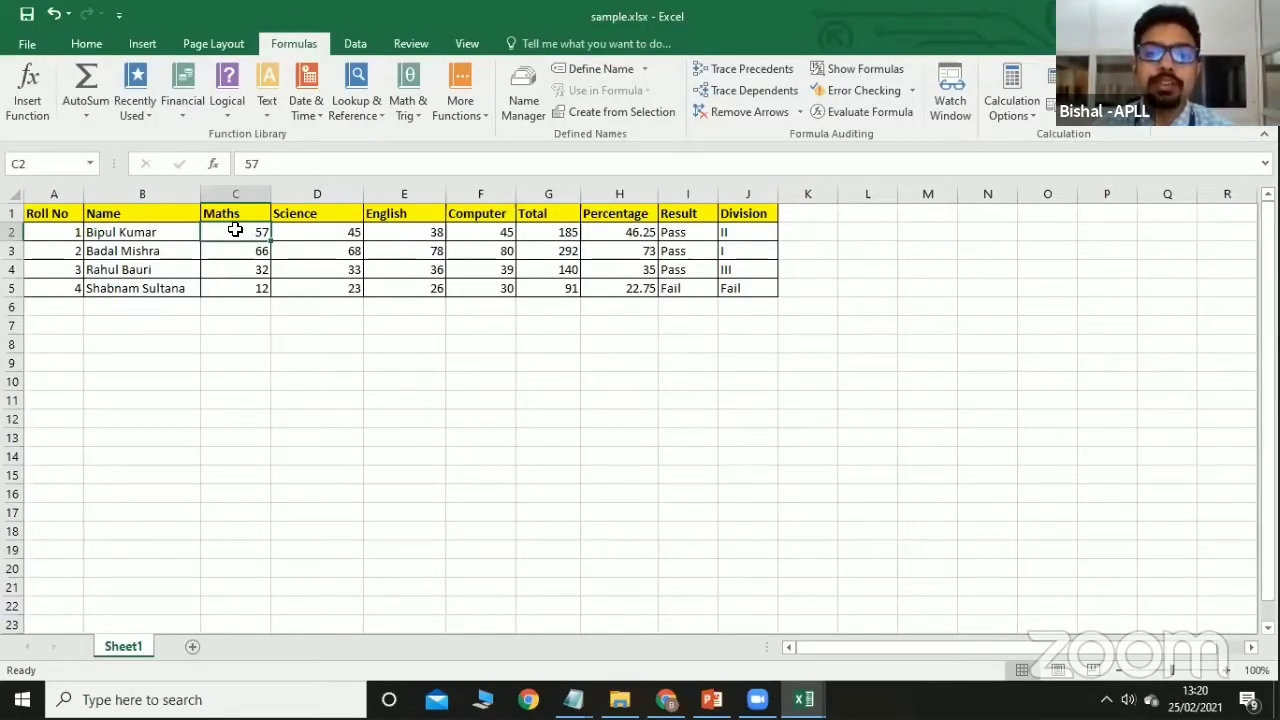
Switch calculation to Manual and change the Maths mark in C2 to 54.
{"action": "left_click", "coordinate": [1012, 105]}
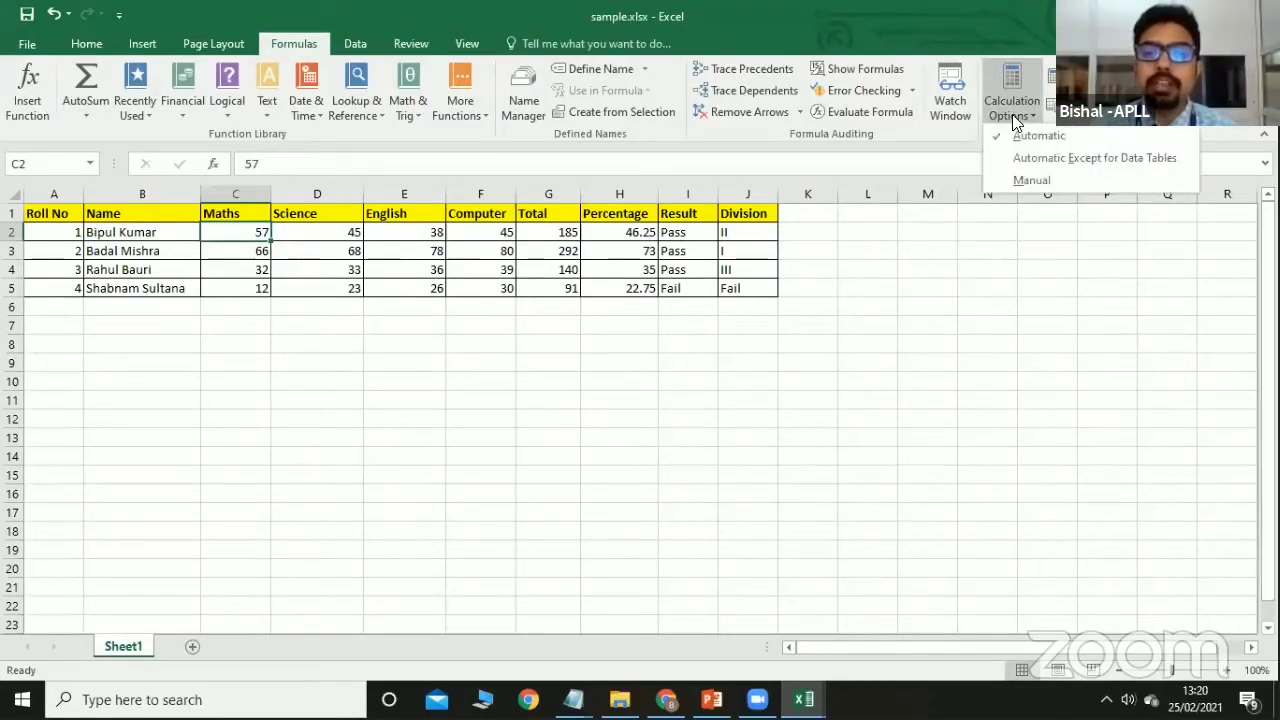
{"action": "left_click", "coordinate": [1011, 181]}
{"action": "double_click", "coordinate": [268, 232]}
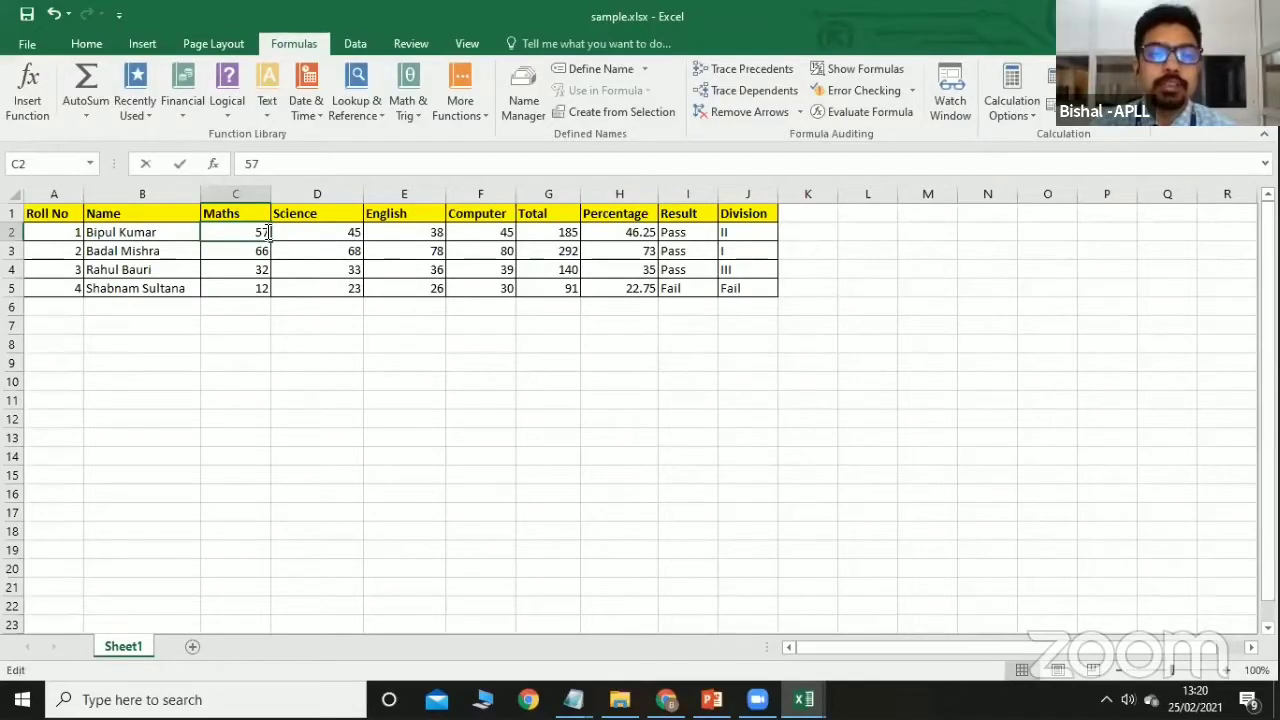
{"action": "key", "text": "BackSpace"}
{"action": "type", "text": "4"}
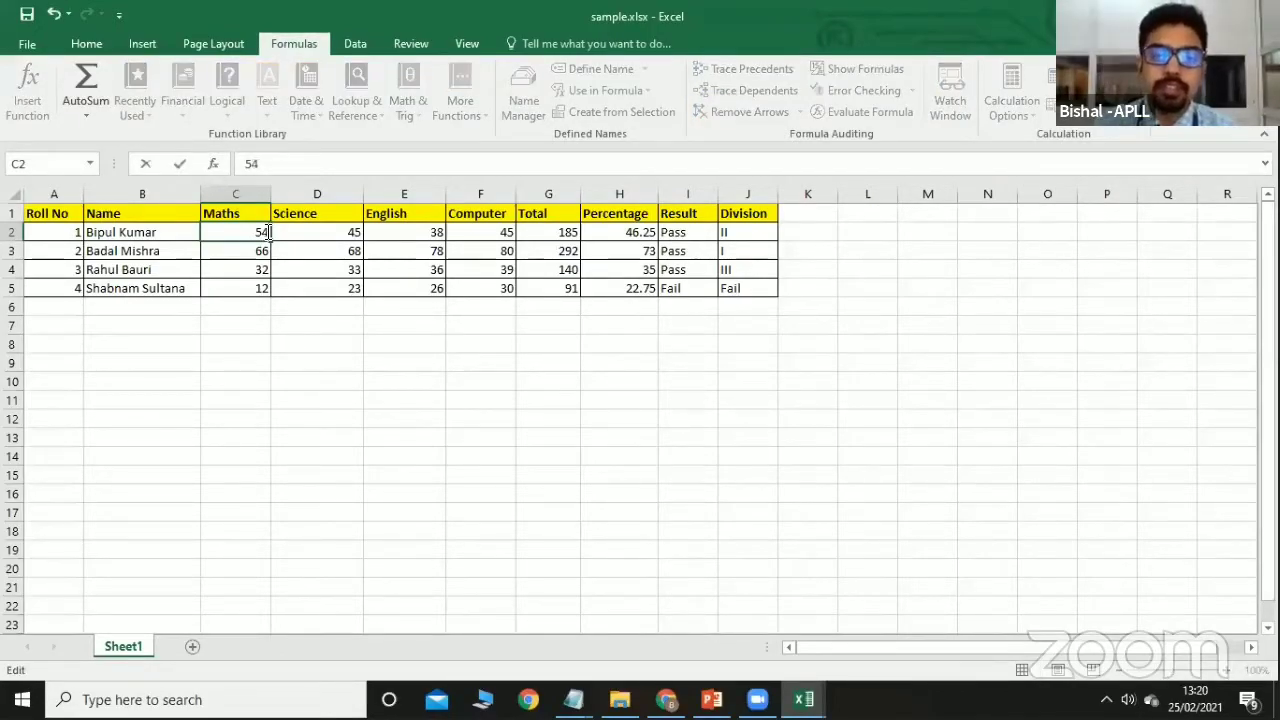
{"action": "key", "text": "Return"}
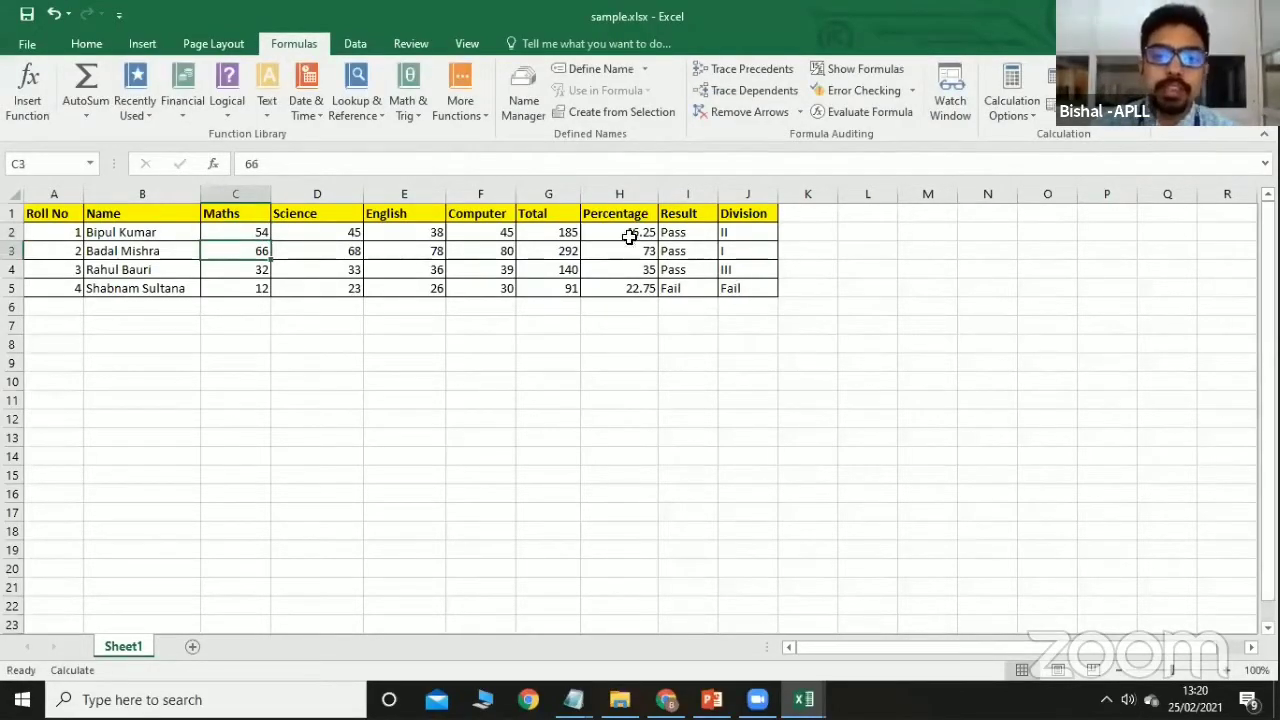
{"action": "left_click", "coordinate": [748, 232]}
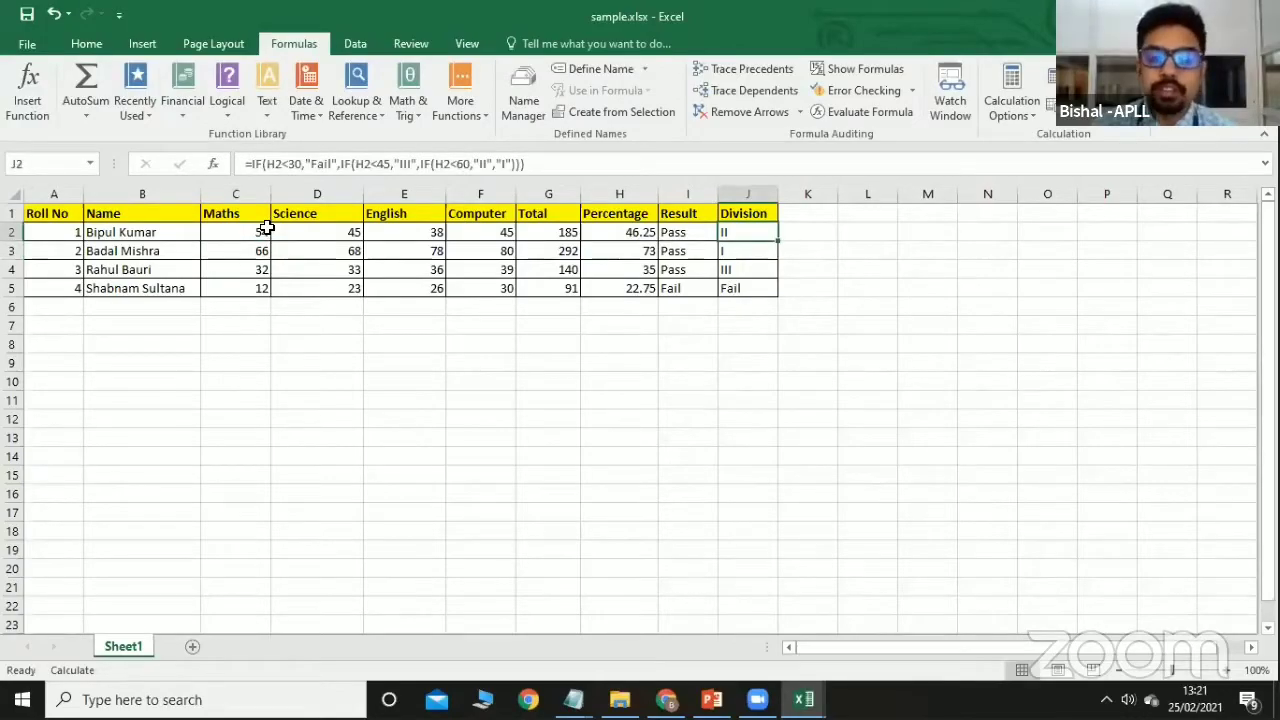
Change C2 to 64 and recalculate the sheet with Calculate Now.
{"action": "left_click", "coordinate": [254, 230]}
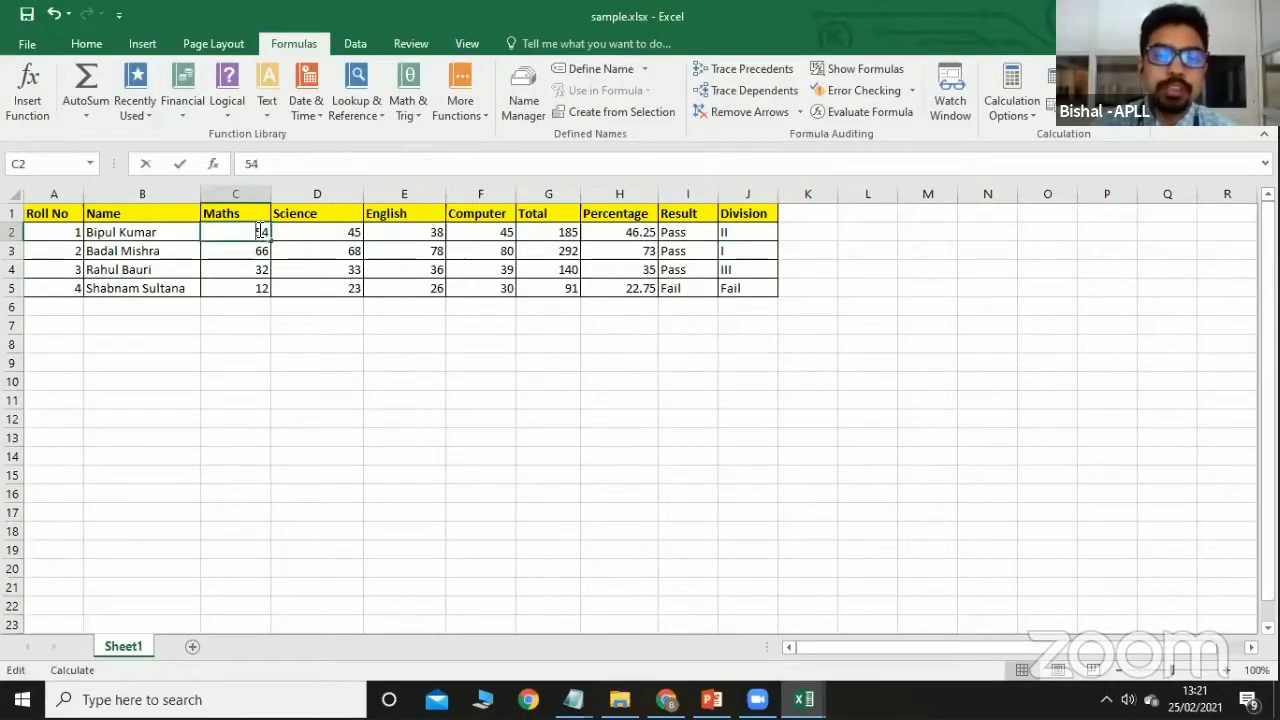
{"action": "double_click", "coordinate": [260, 232]}
{"action": "key", "text": "BackSpace"}
{"action": "type", "text": "6"}
{"action": "left_click", "coordinate": [309, 378]}
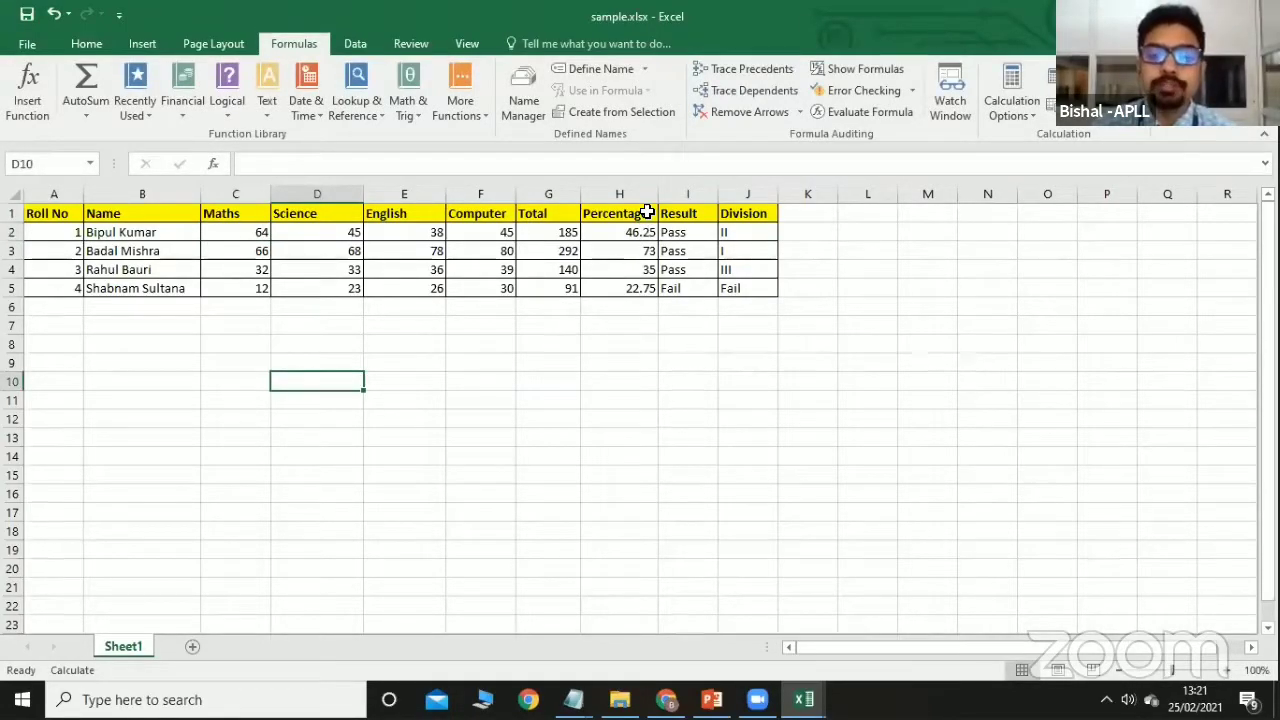
{"action": "left_click", "coordinate": [1053, 80]}
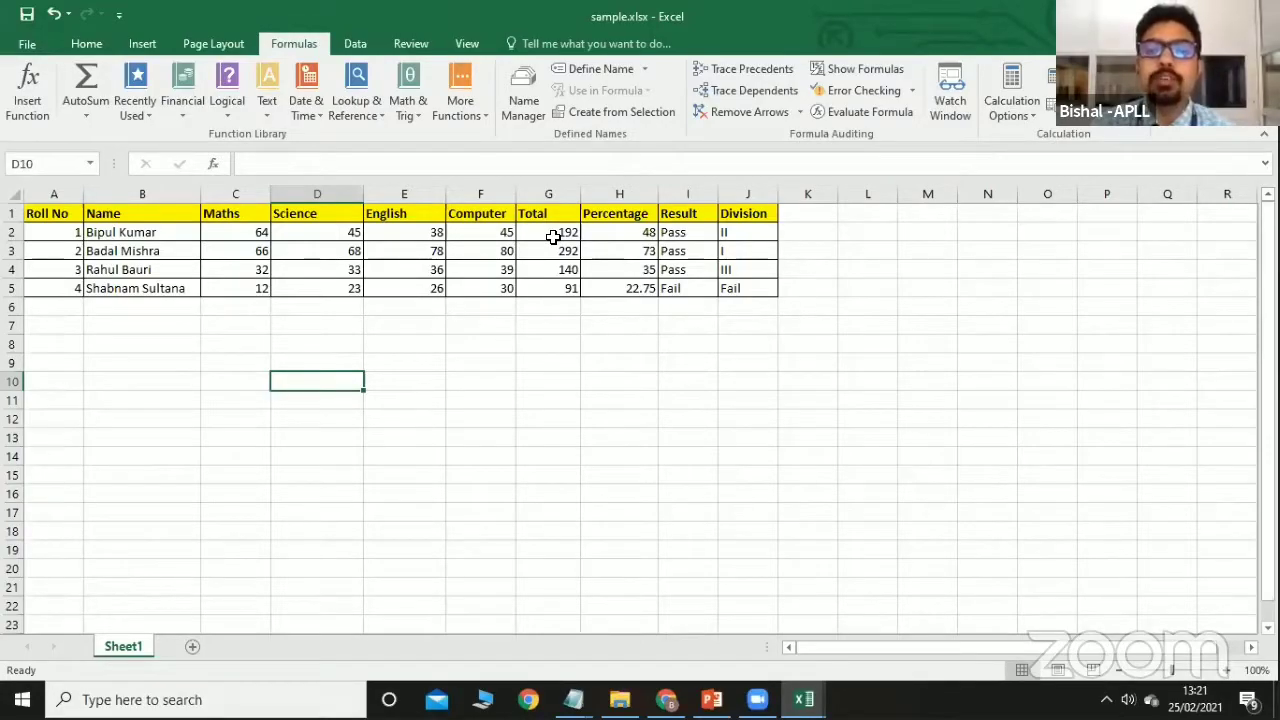
Change the Maths mark in C2 to 69, making Total 197 and Percentage 49.25.
{"action": "left_click", "coordinate": [263, 235]}
{"action": "double_click", "coordinate": [263, 235]}
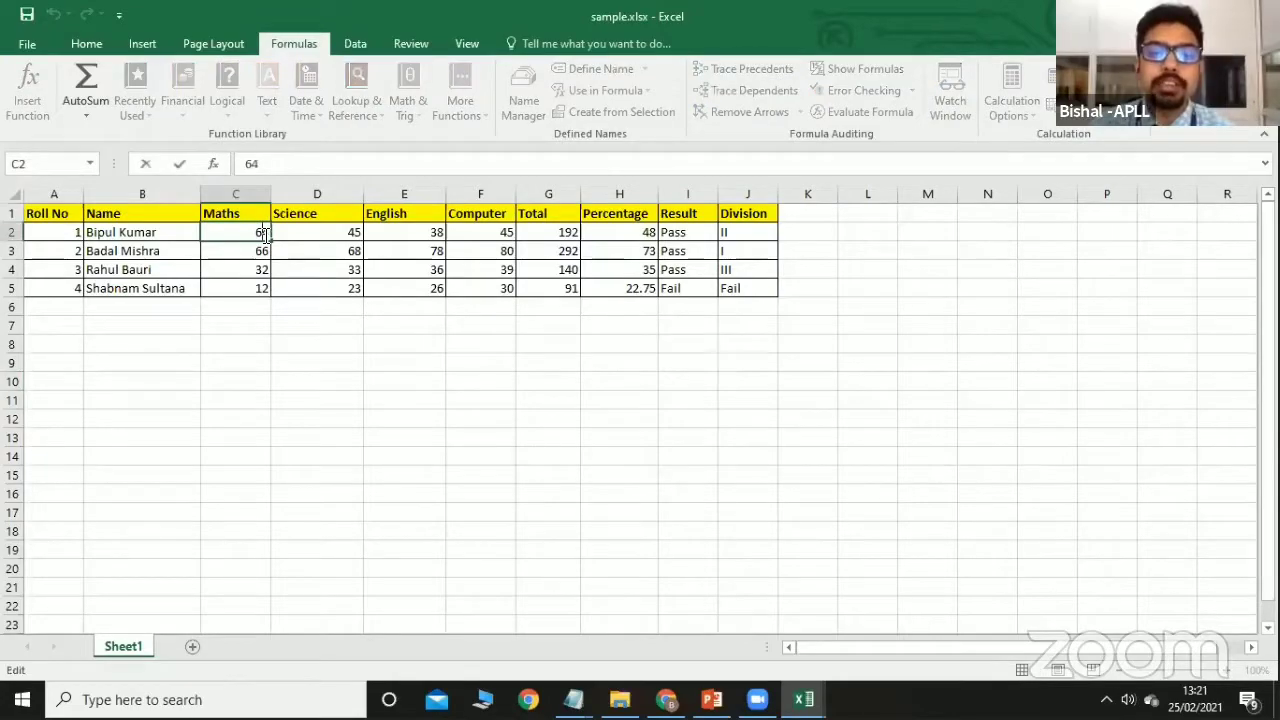
{"action": "type", "text": "9"}
{"action": "left_click", "coordinate": [375, 377]}
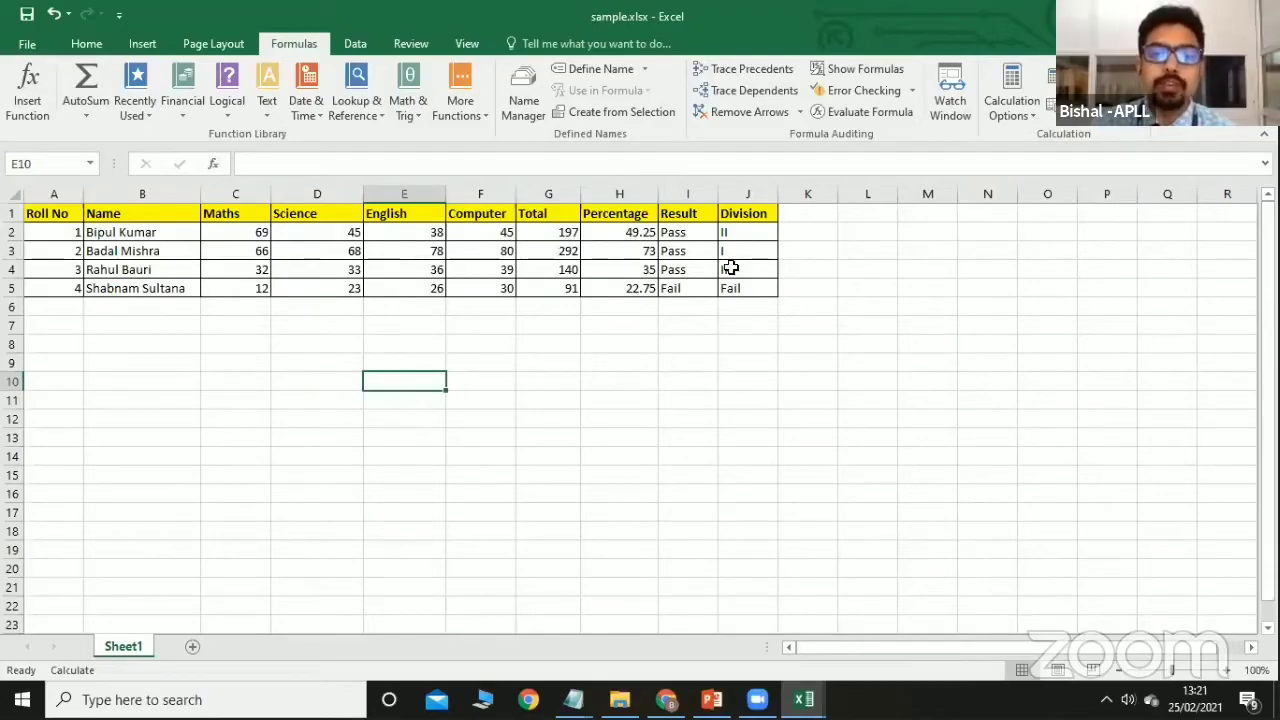
Restore automatic calculation, set Science mark D2 to 55, then present the PowerPoint Formulas slide.
{"action": "left_click", "coordinate": [1020, 117]}
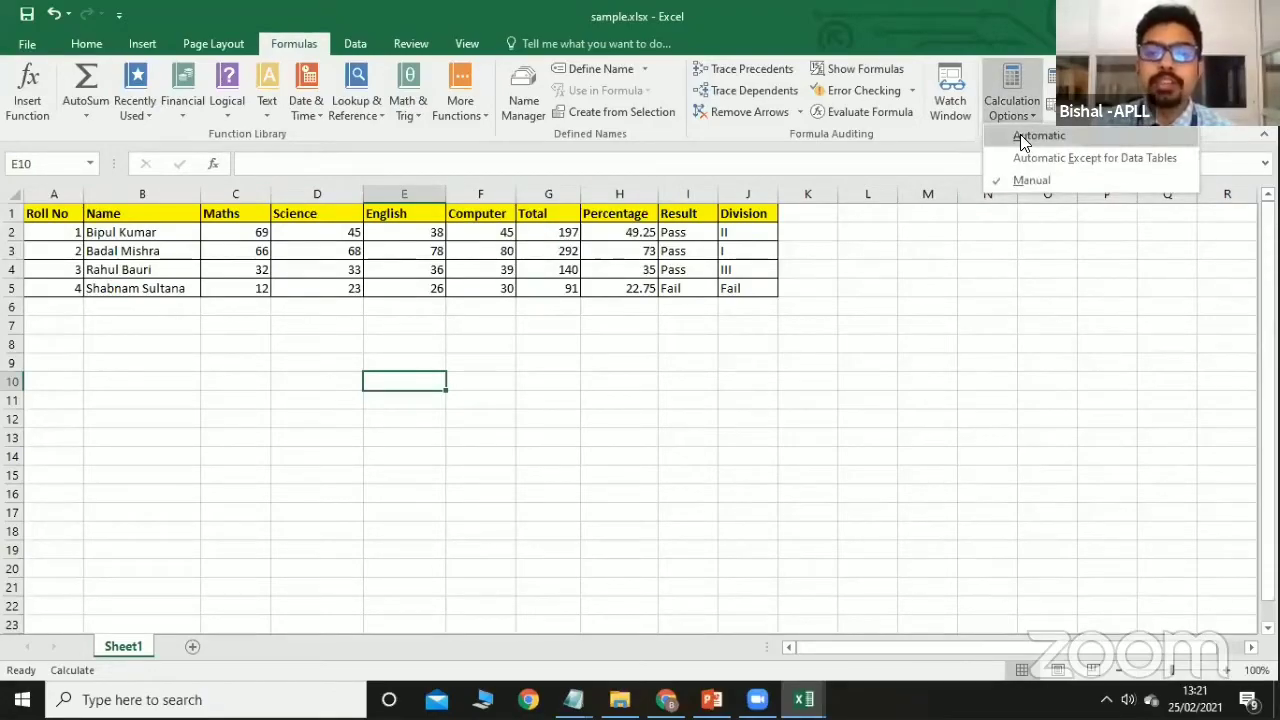
{"action": "left_click", "coordinate": [1020, 134]}
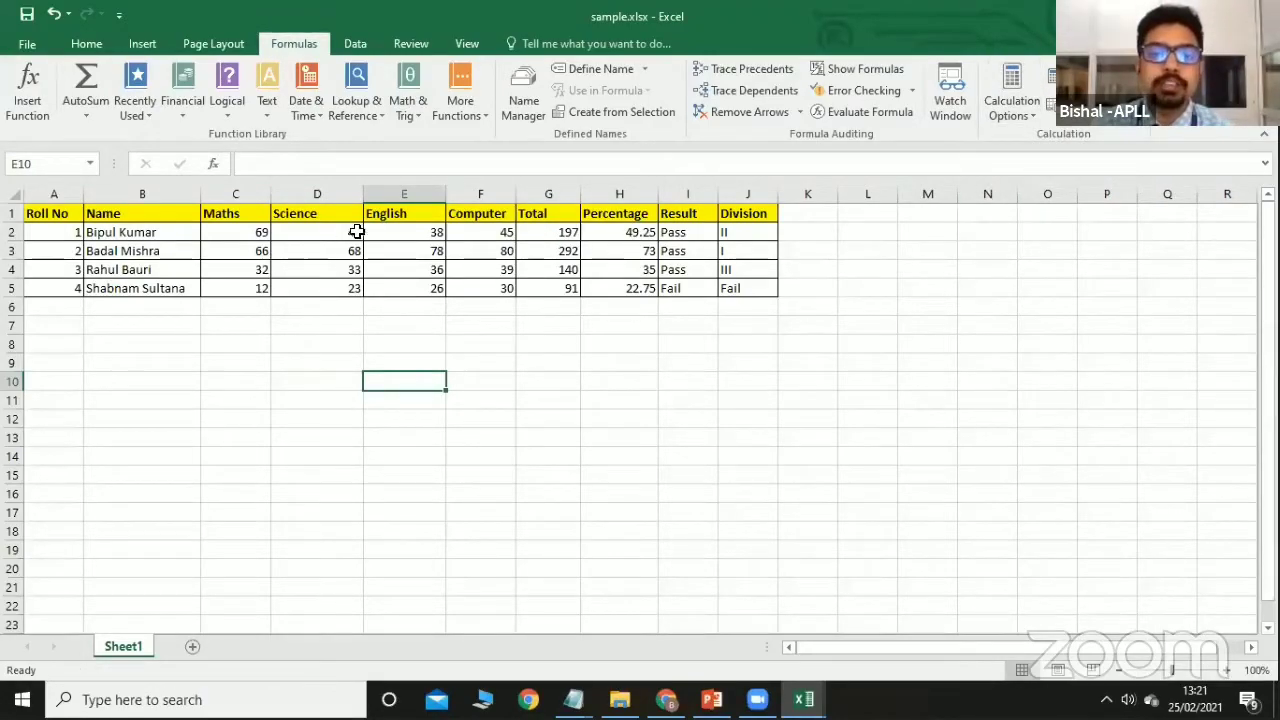
{"action": "double_click", "coordinate": [357, 232]}
{"action": "key", "text": "BackSpace"}
{"action": "key", "text": "BackSpace"}
{"action": "type", "text": "55"}
{"action": "left_click", "coordinate": [383, 361]}
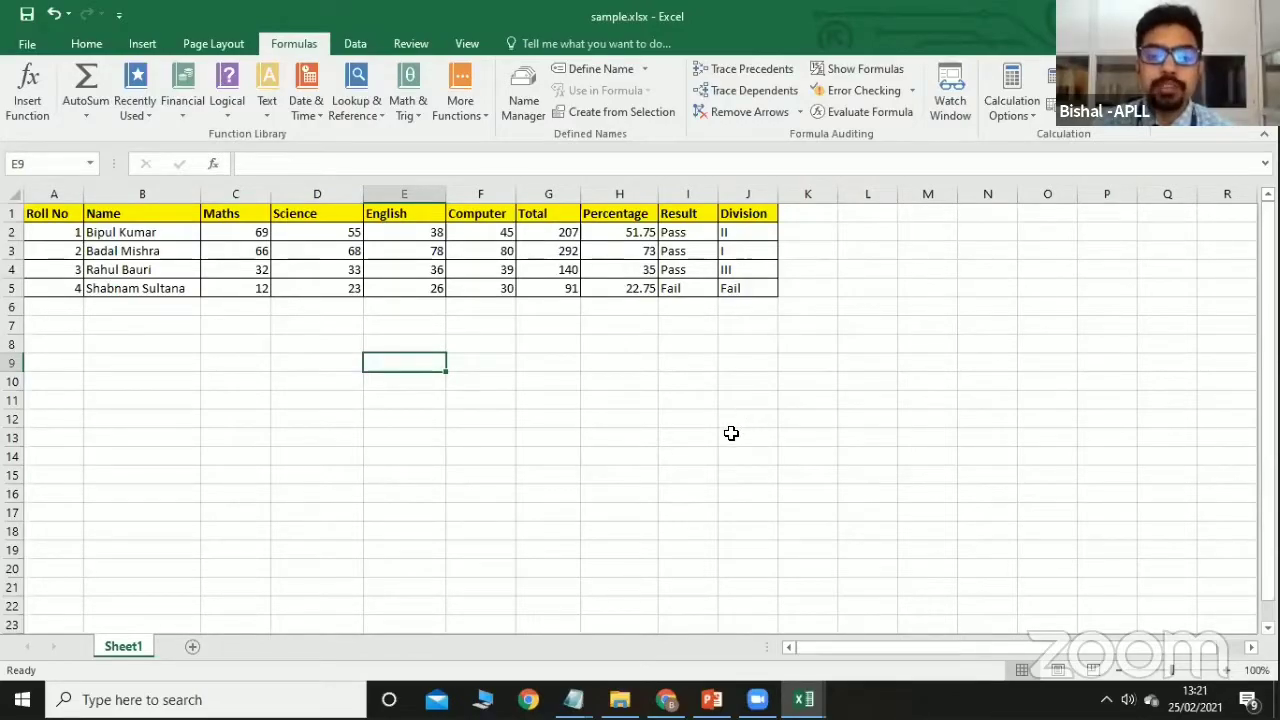
{"action": "left_click", "coordinate": [711, 699]}
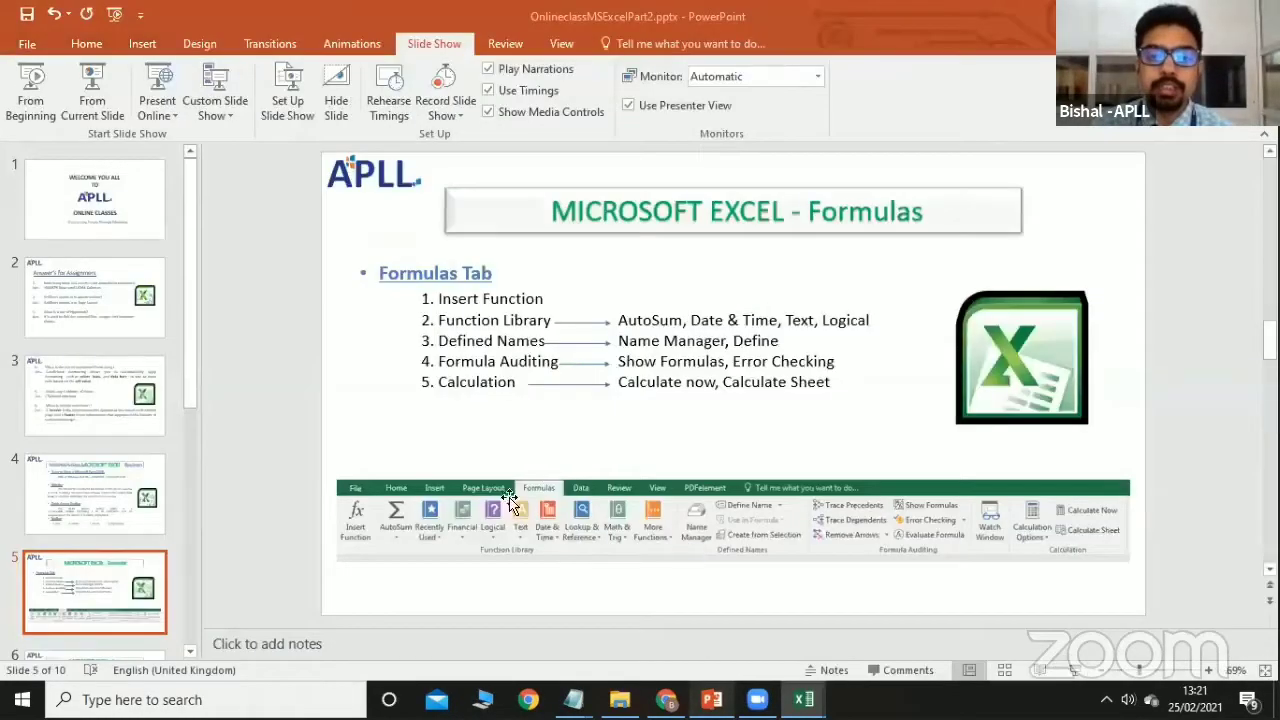
{"action": "left_click", "coordinate": [107, 108]}
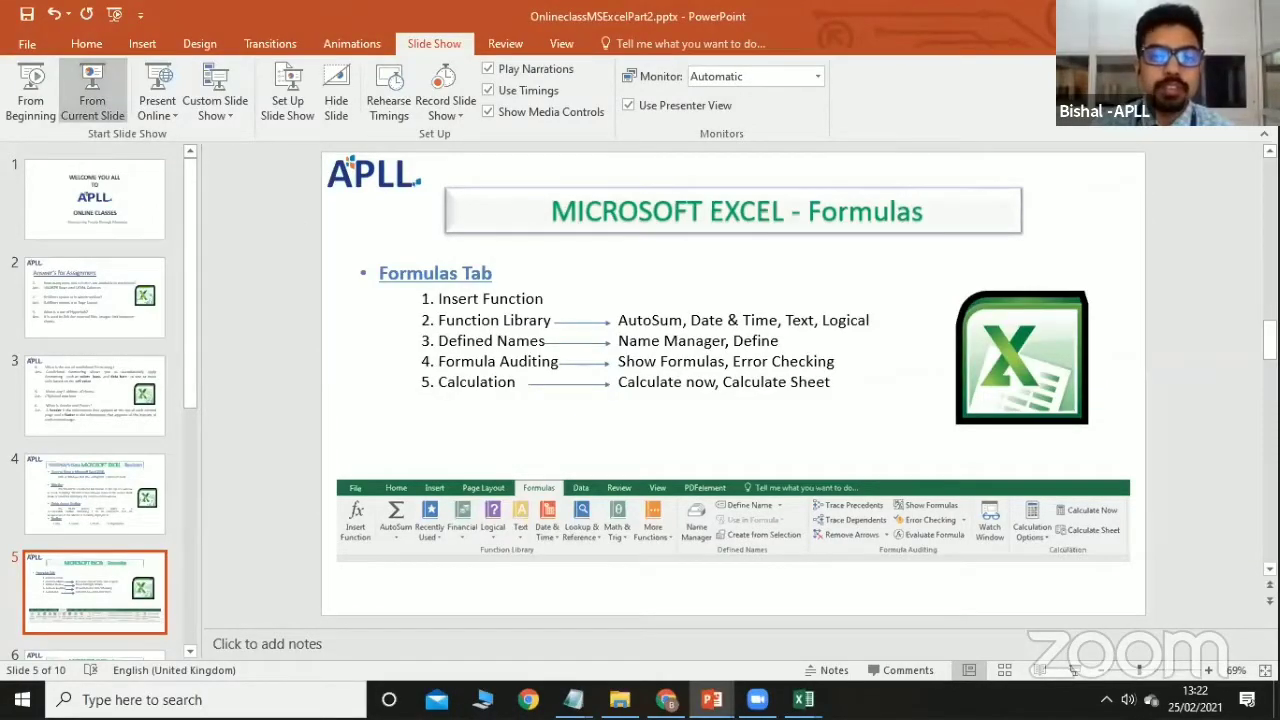
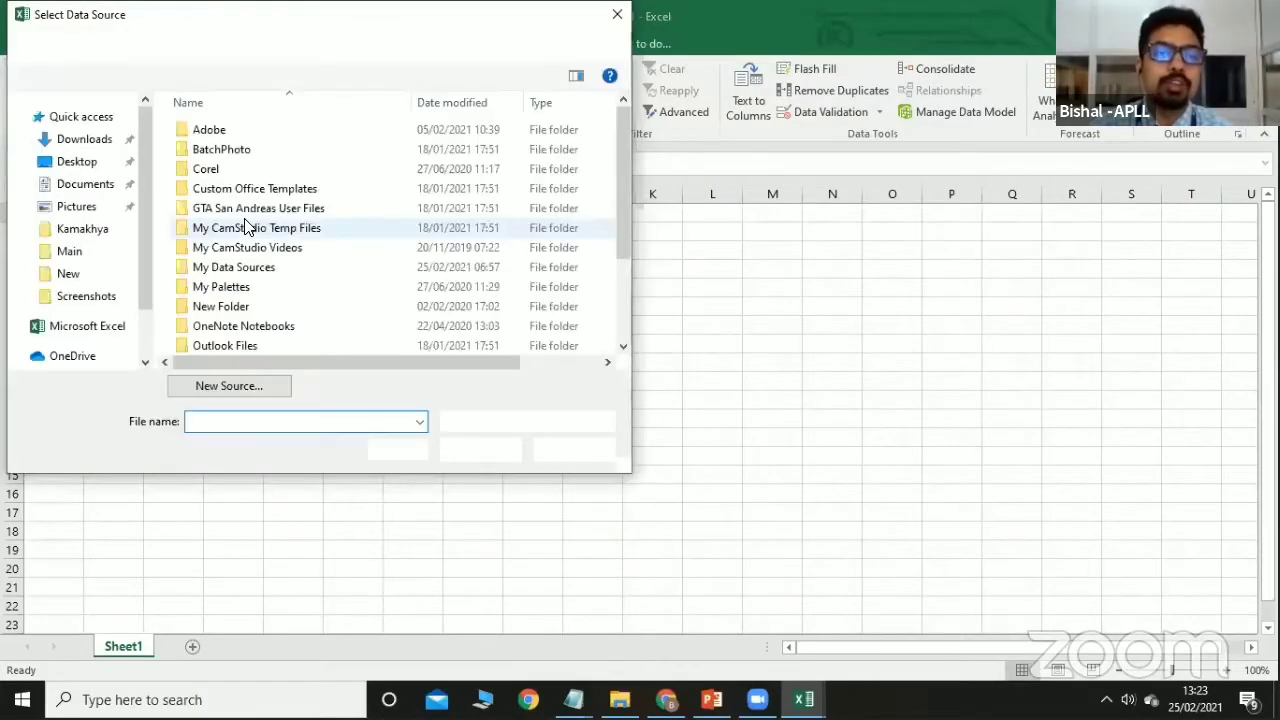
Cancel the Select Data Source picker and briefly view the From Other Sources list.
{"action": "left_click", "coordinate": [572, 448]}
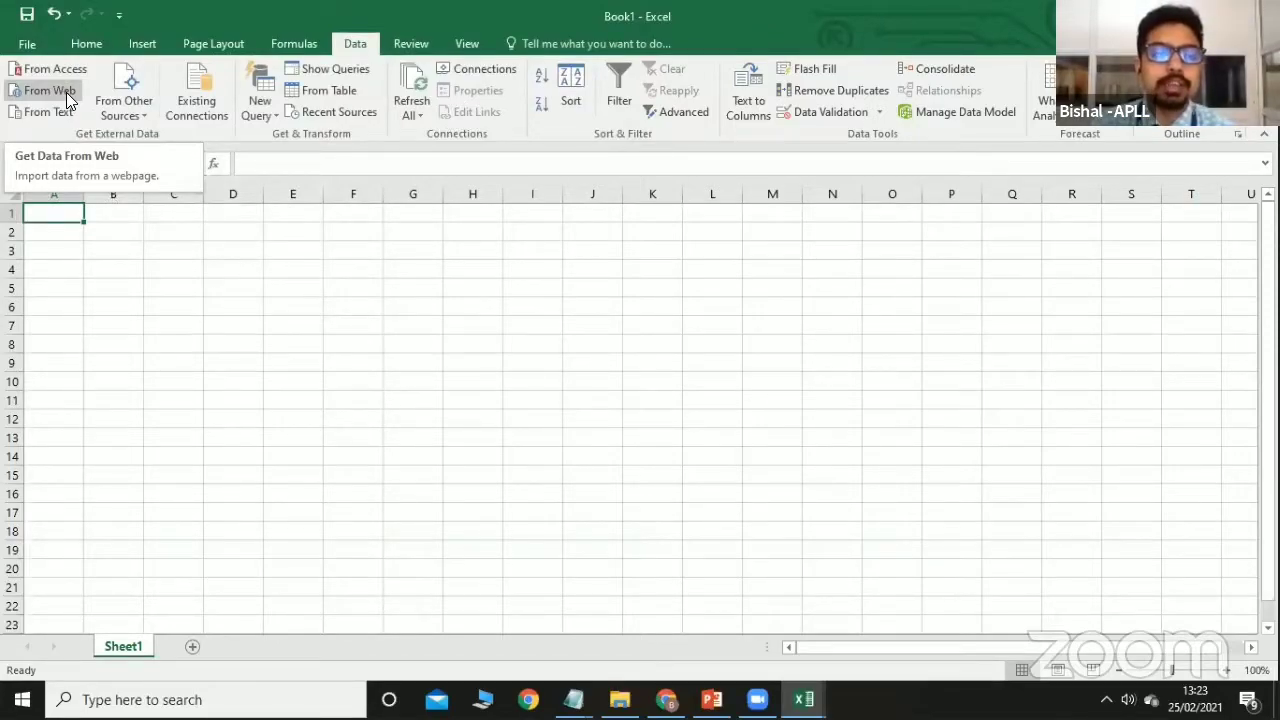
{"action": "left_click", "coordinate": [136, 120]}
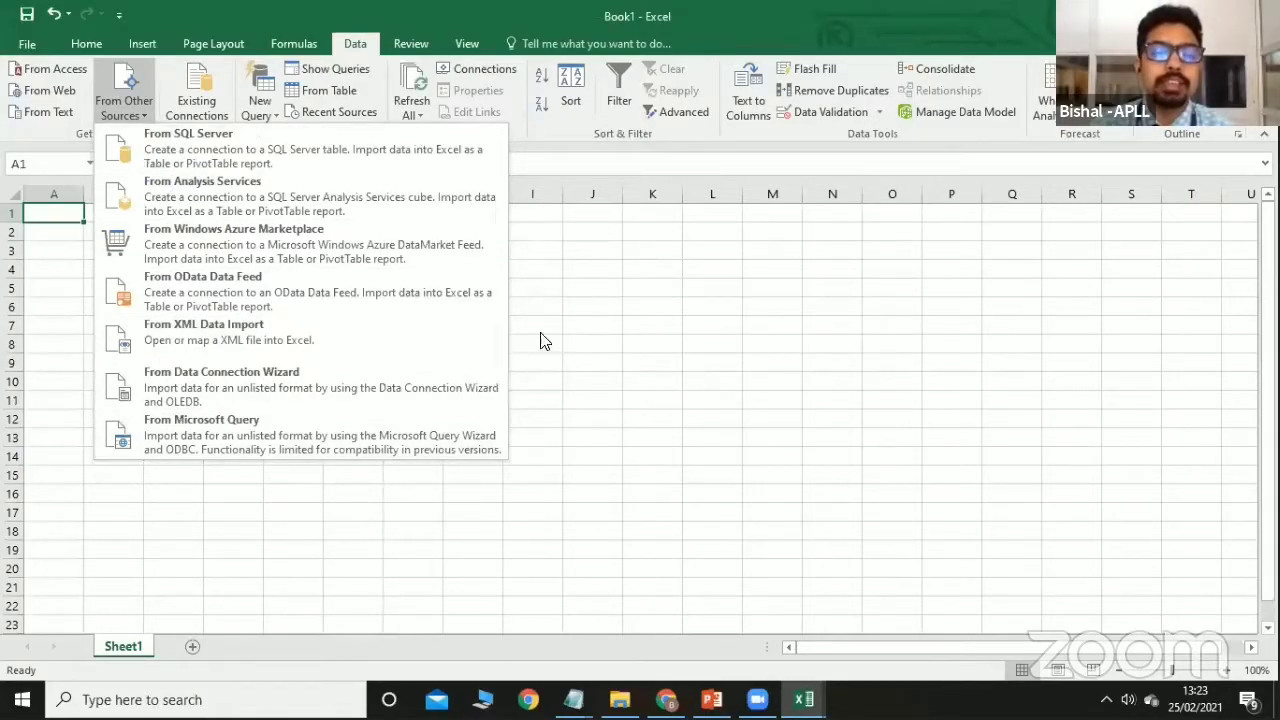
{"action": "left_click", "coordinate": [595, 321]}
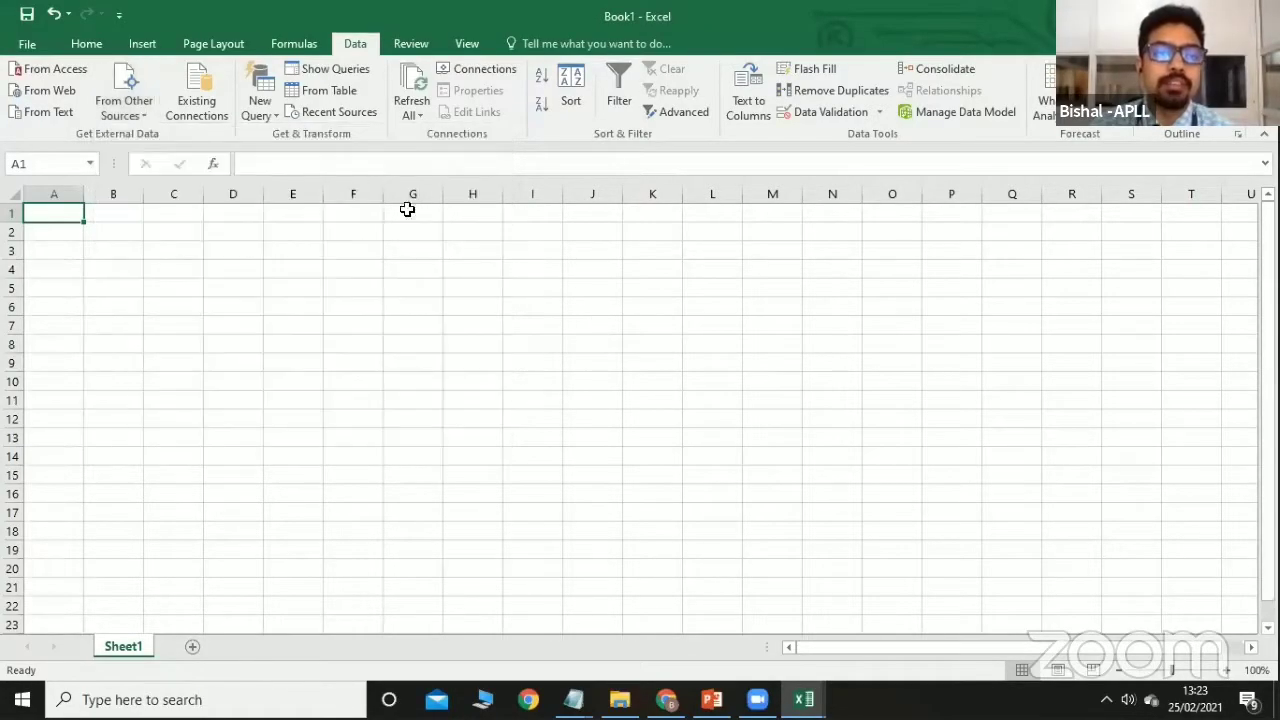
Import the List of senders connection as a table at $A$1 after previewing the other import options.
{"action": "left_click", "coordinate": [208, 111]}
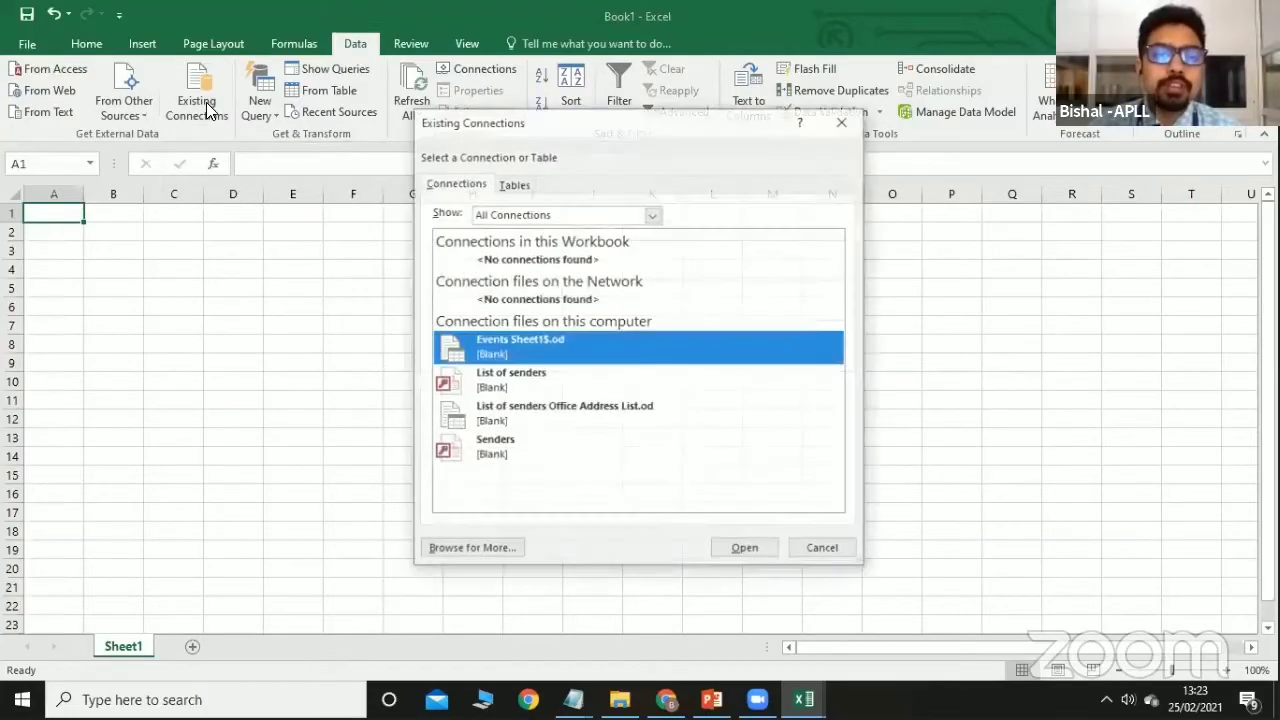
{"action": "left_click", "coordinate": [508, 385]}
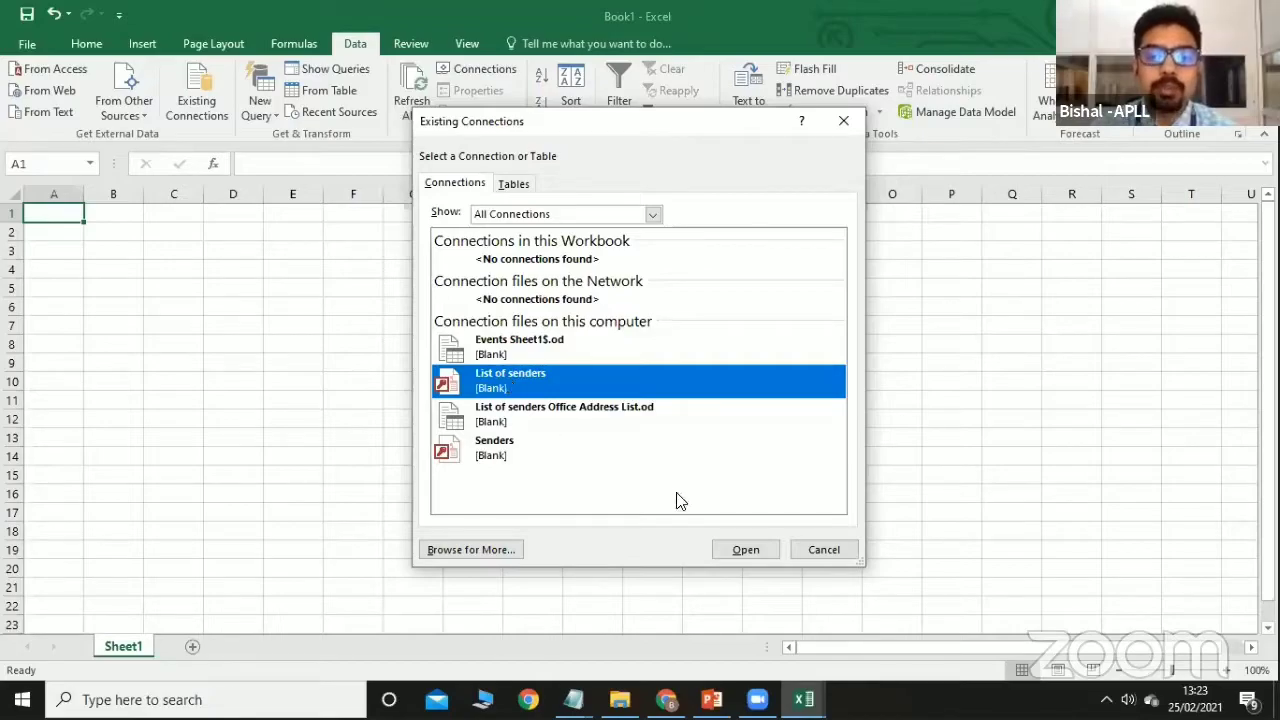
{"action": "left_click", "coordinate": [717, 551]}
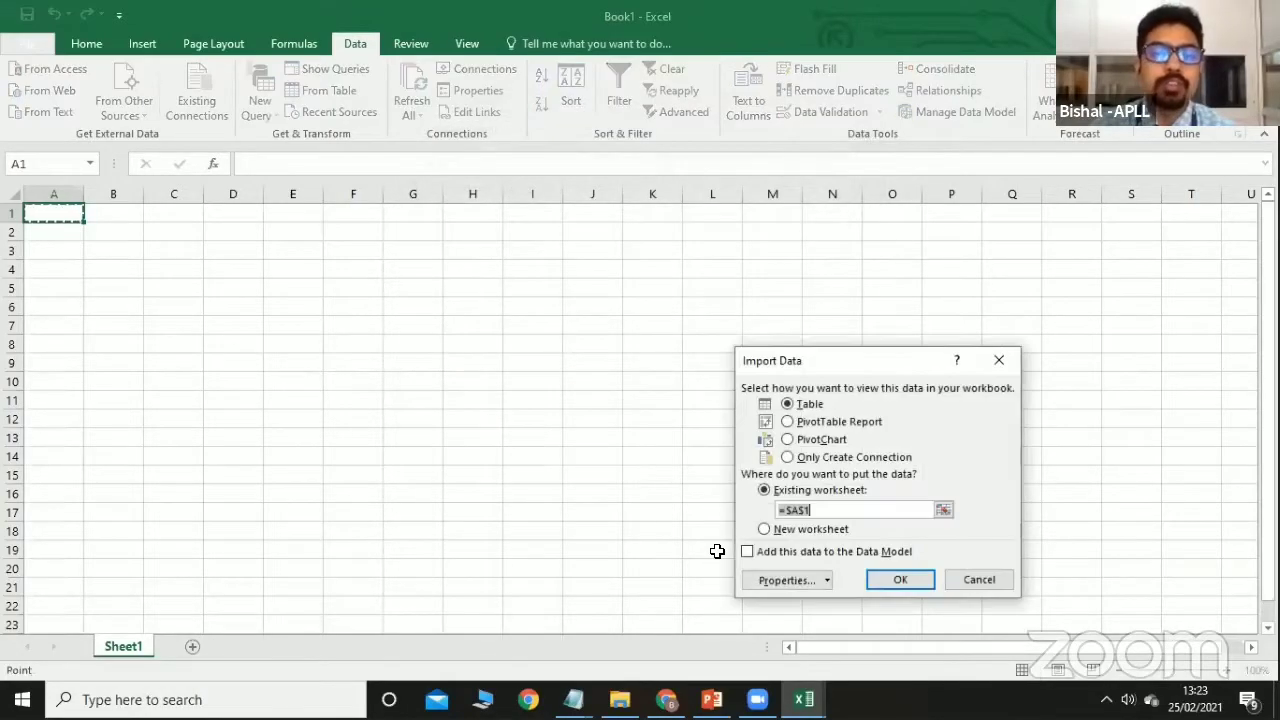
{"action": "left_click", "coordinate": [789, 422]}
{"action": "left_click", "coordinate": [787, 441]}
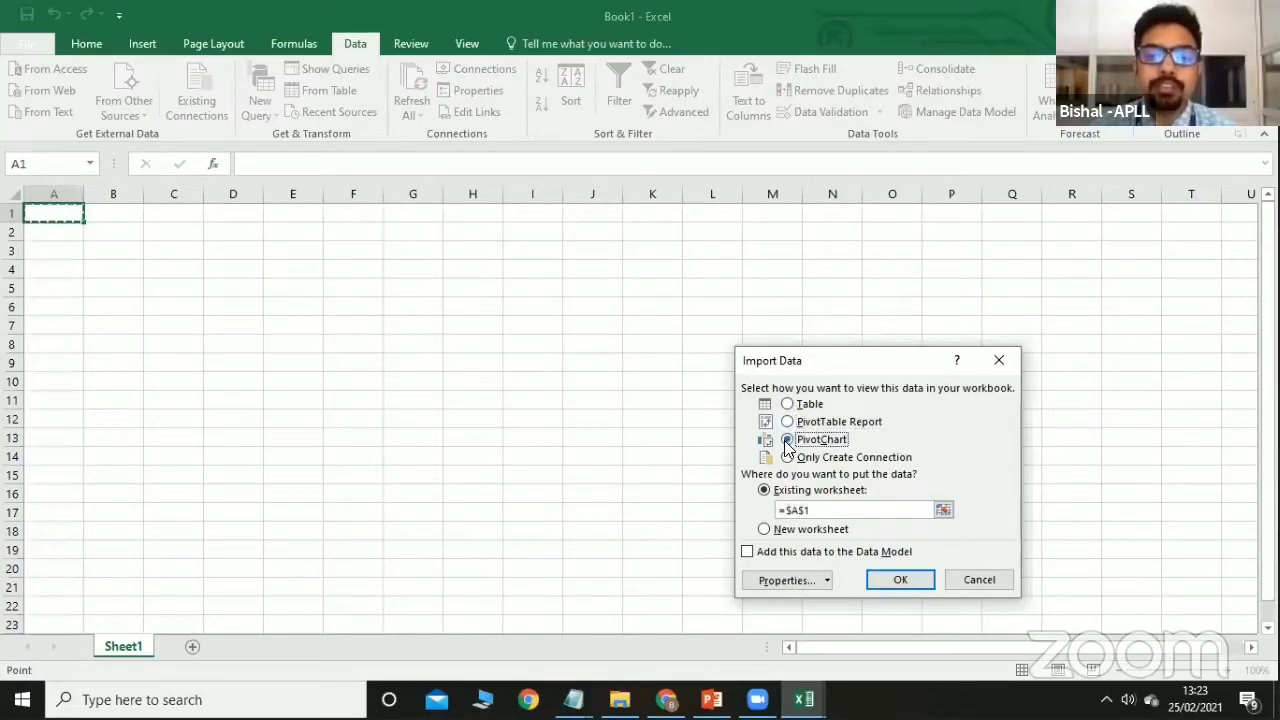
{"action": "left_click", "coordinate": [788, 458]}
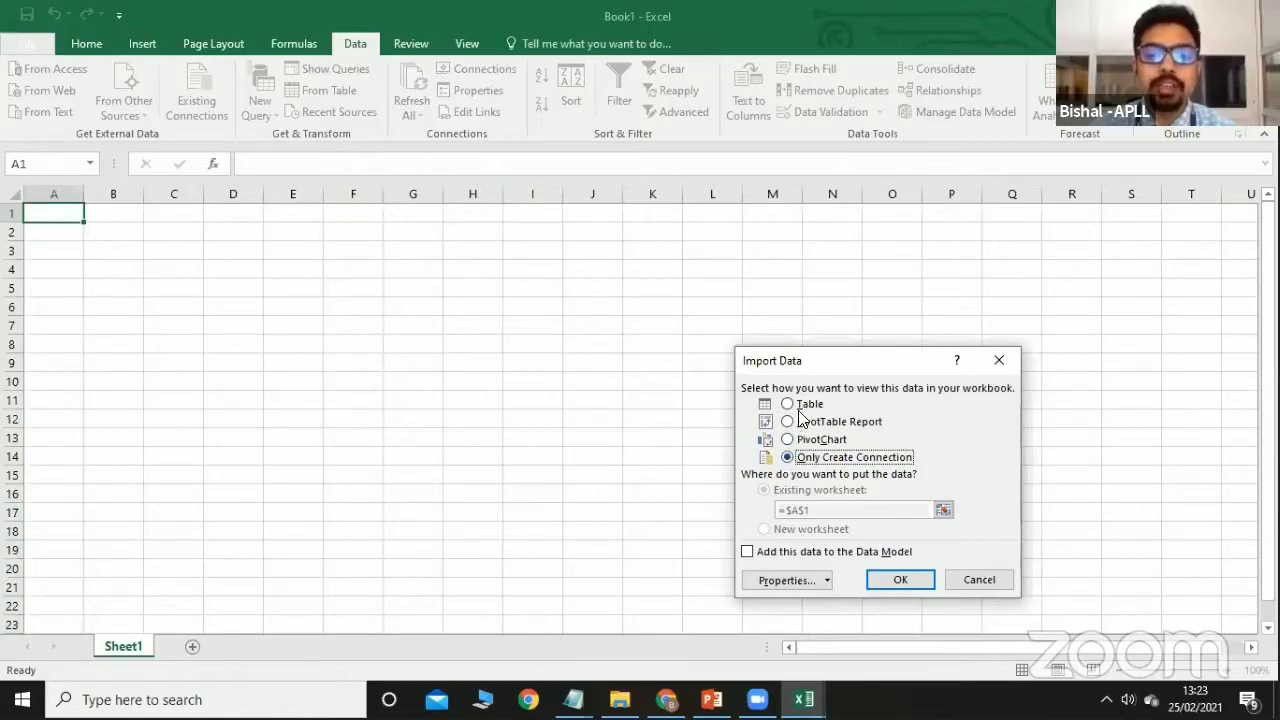
{"action": "left_click", "coordinate": [800, 408]}
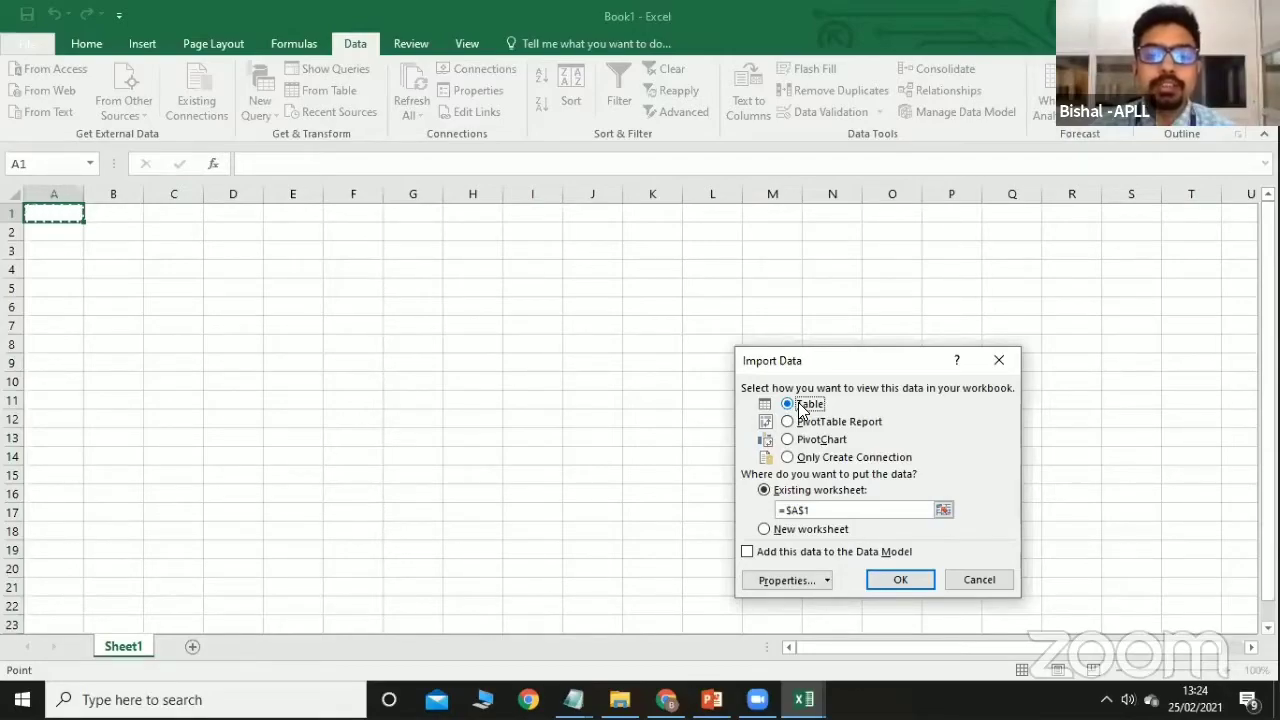
{"action": "left_click", "coordinate": [900, 580]}
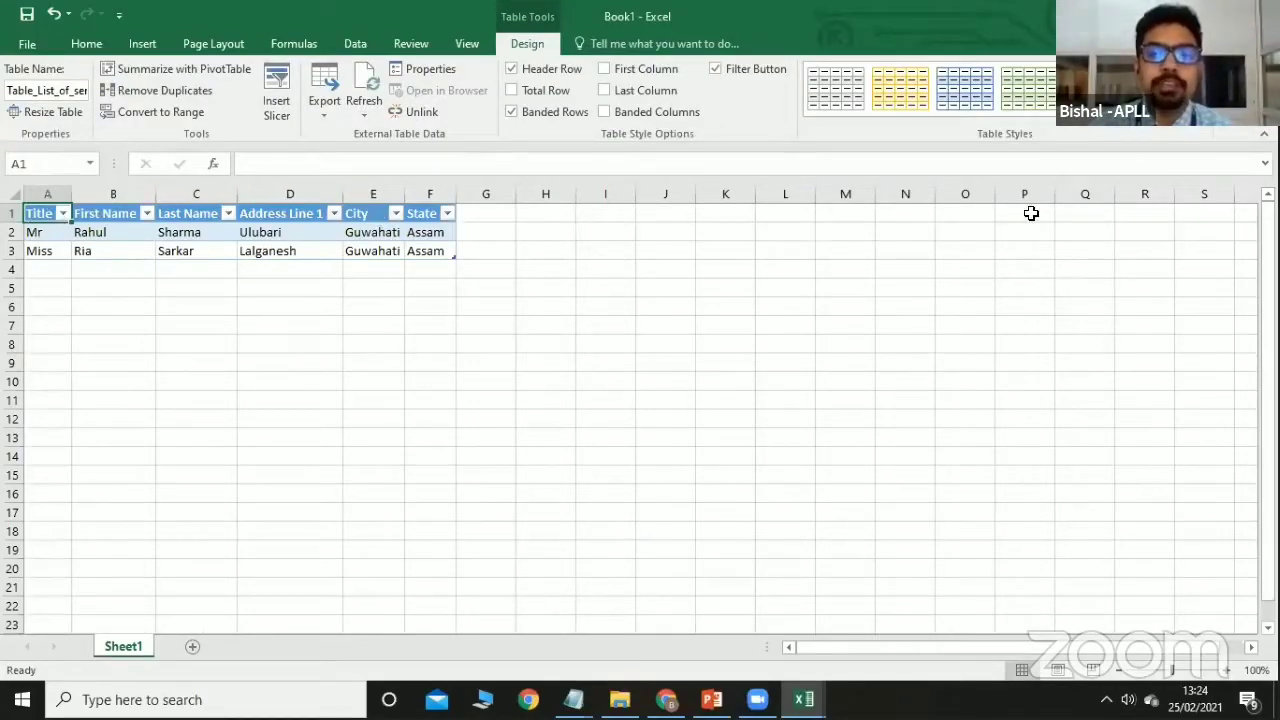
Preview the table styles gallery and the State column filter without changing anything.
{"action": "left_click", "coordinate": [1250, 112]}
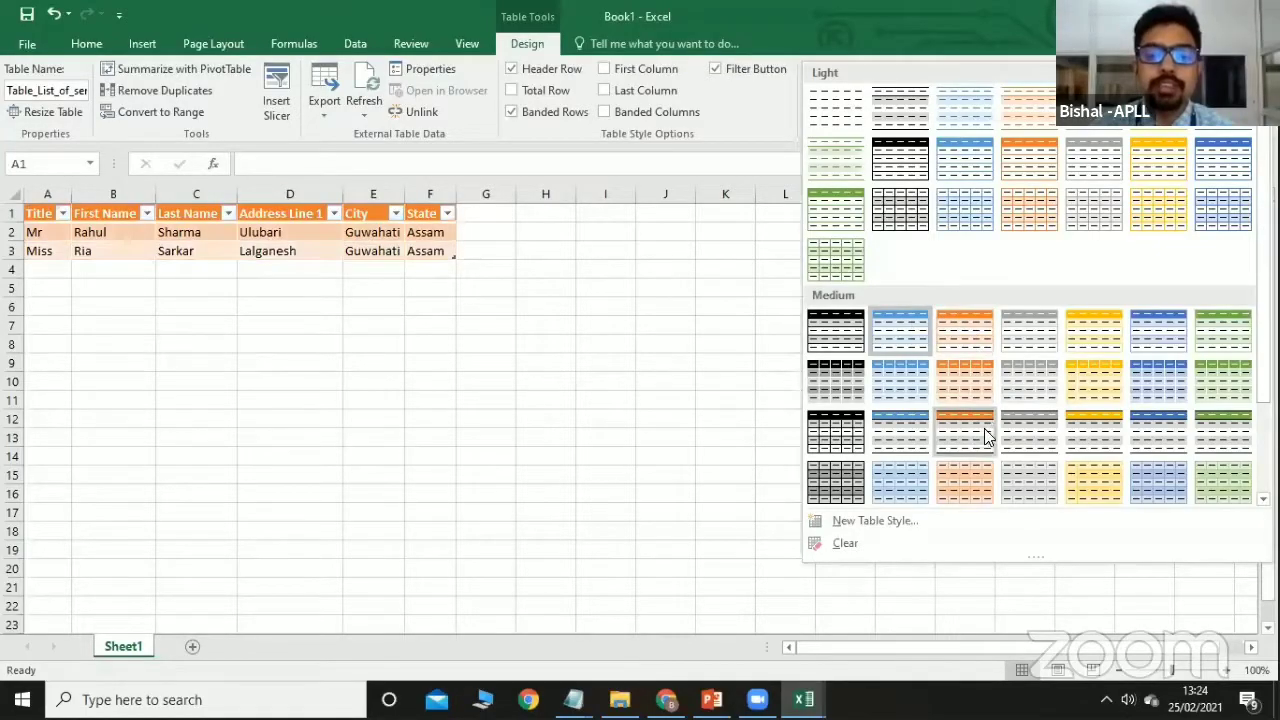
{"action": "left_click", "coordinate": [624, 322]}
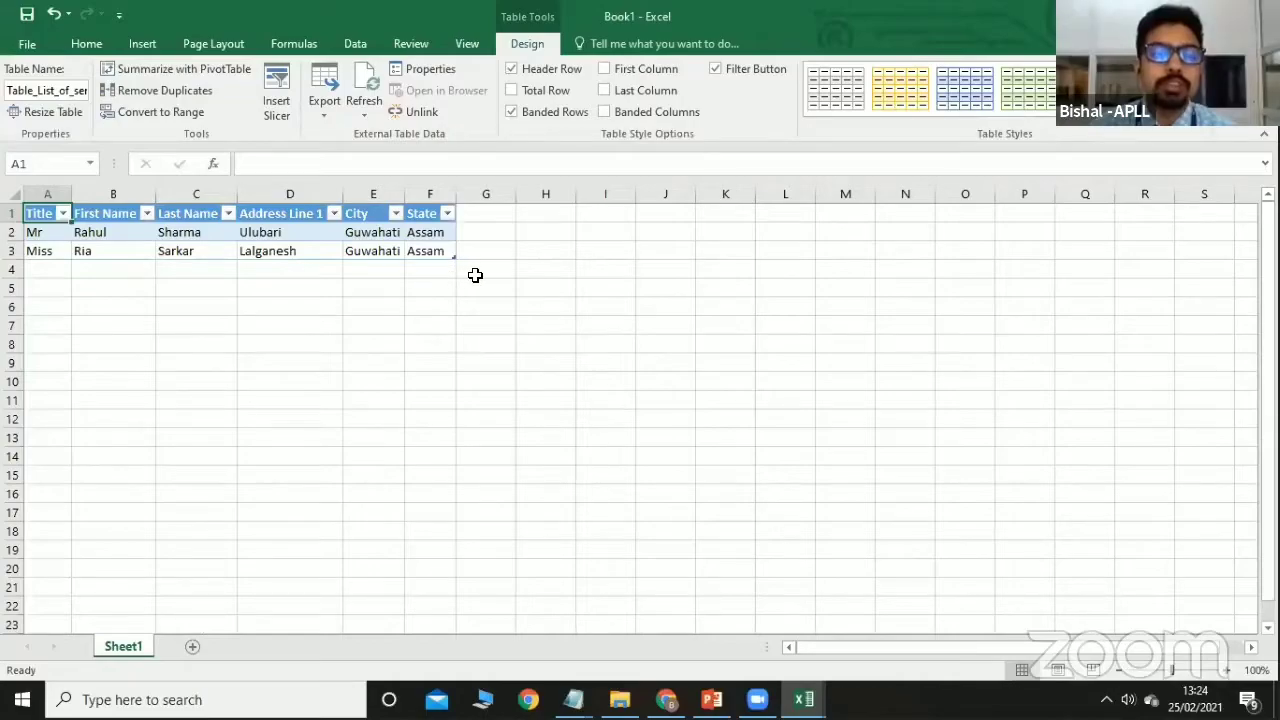
{"action": "left_click_drag", "start_coordinate": [530, 288], "coordinate": [19, 200]}
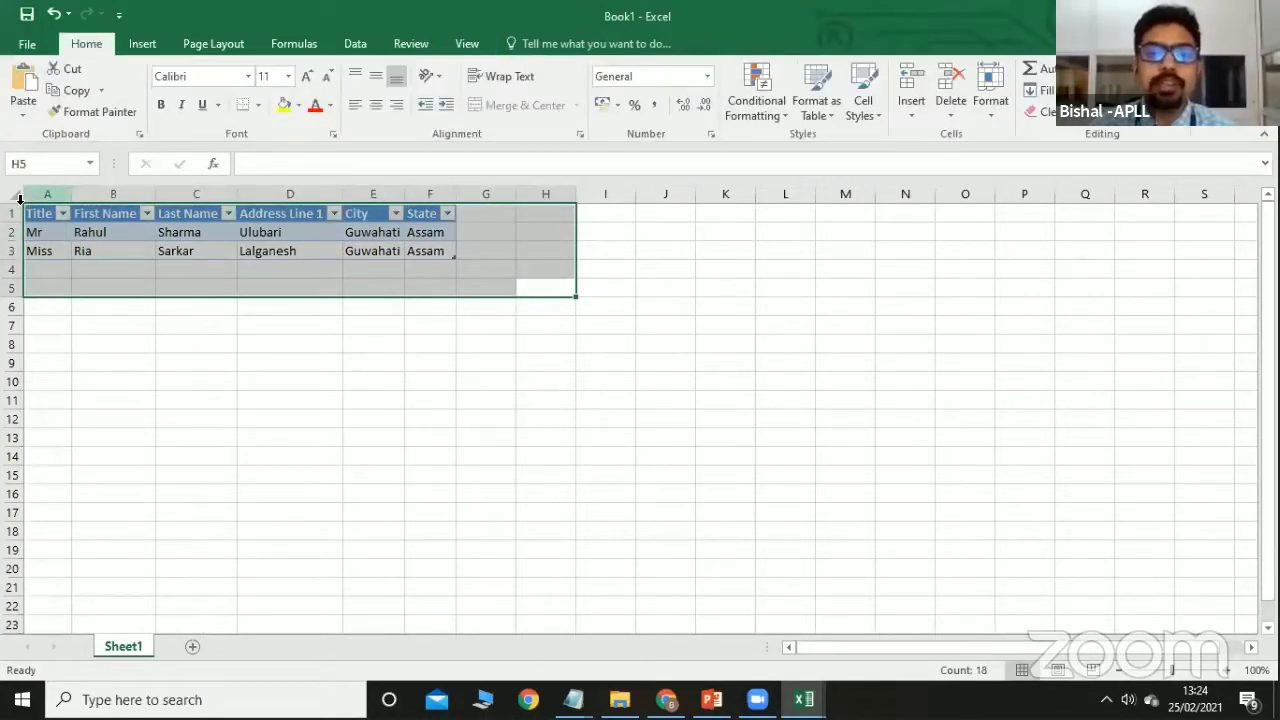
{"action": "left_click", "coordinate": [285, 341]}
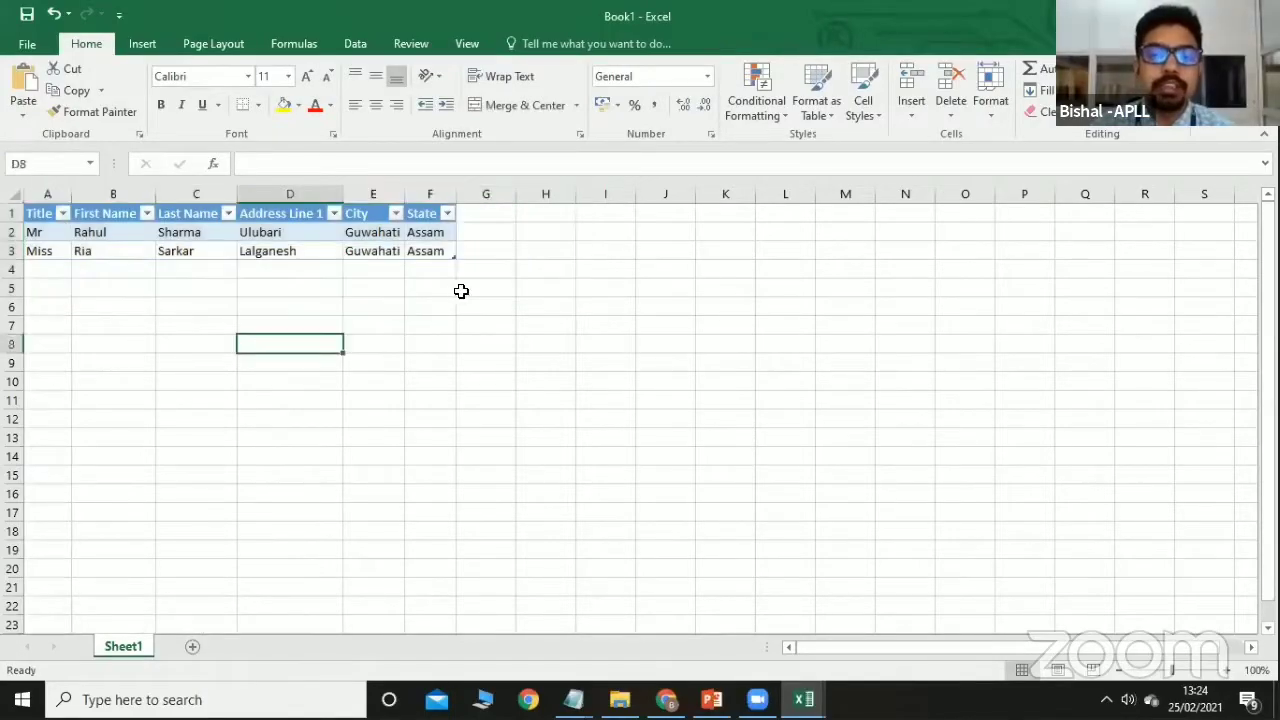
{"action": "left_click", "coordinate": [445, 213]}
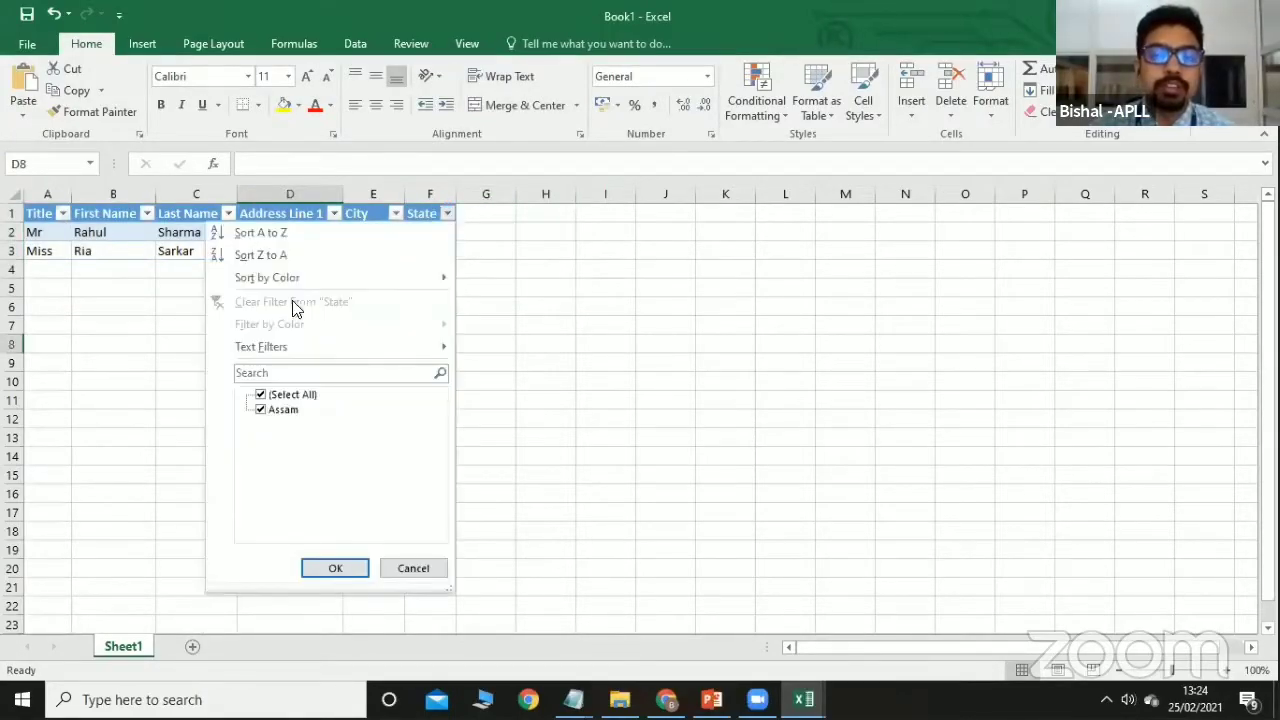
{"action": "left_click", "coordinate": [92, 275]}
Clear All on A1:G6 and confirm deleting the underlying query.
{"action": "left_click_drag", "start_coordinate": [489, 306], "coordinate": [34, 206]}
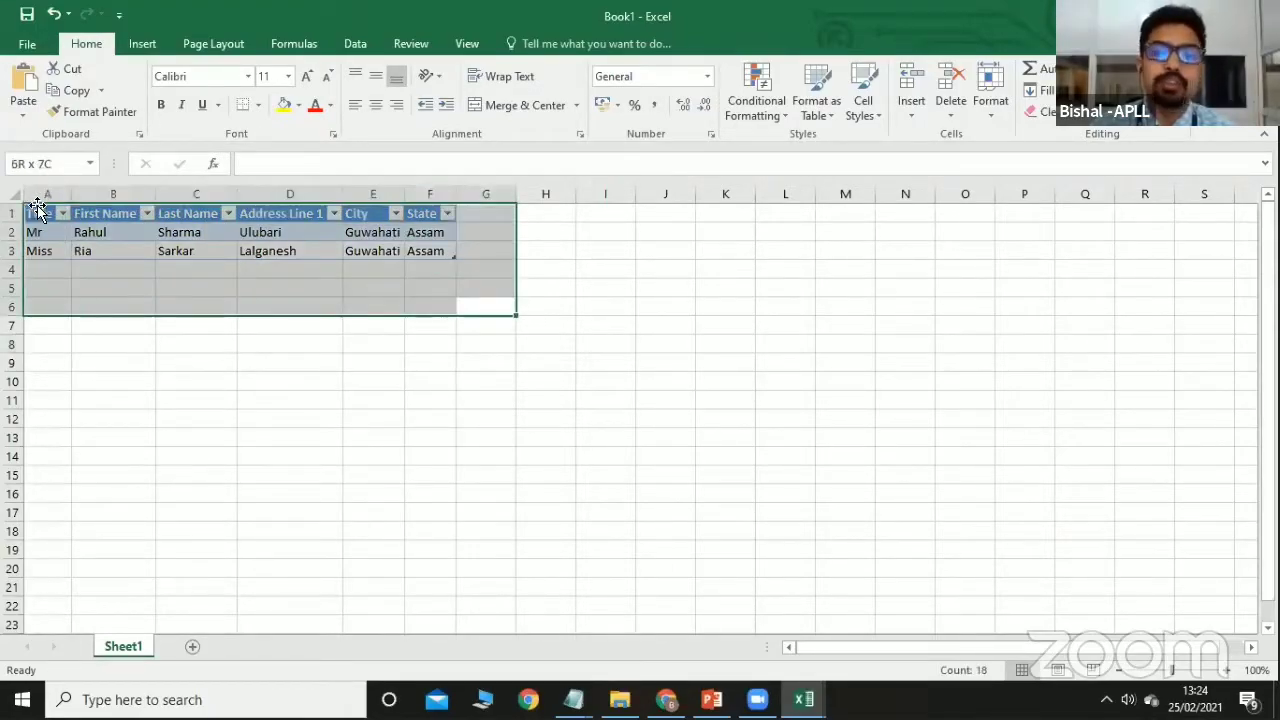
{"action": "left_click", "coordinate": [1075, 122]}
{"action": "left_click", "coordinate": [1066, 134]}
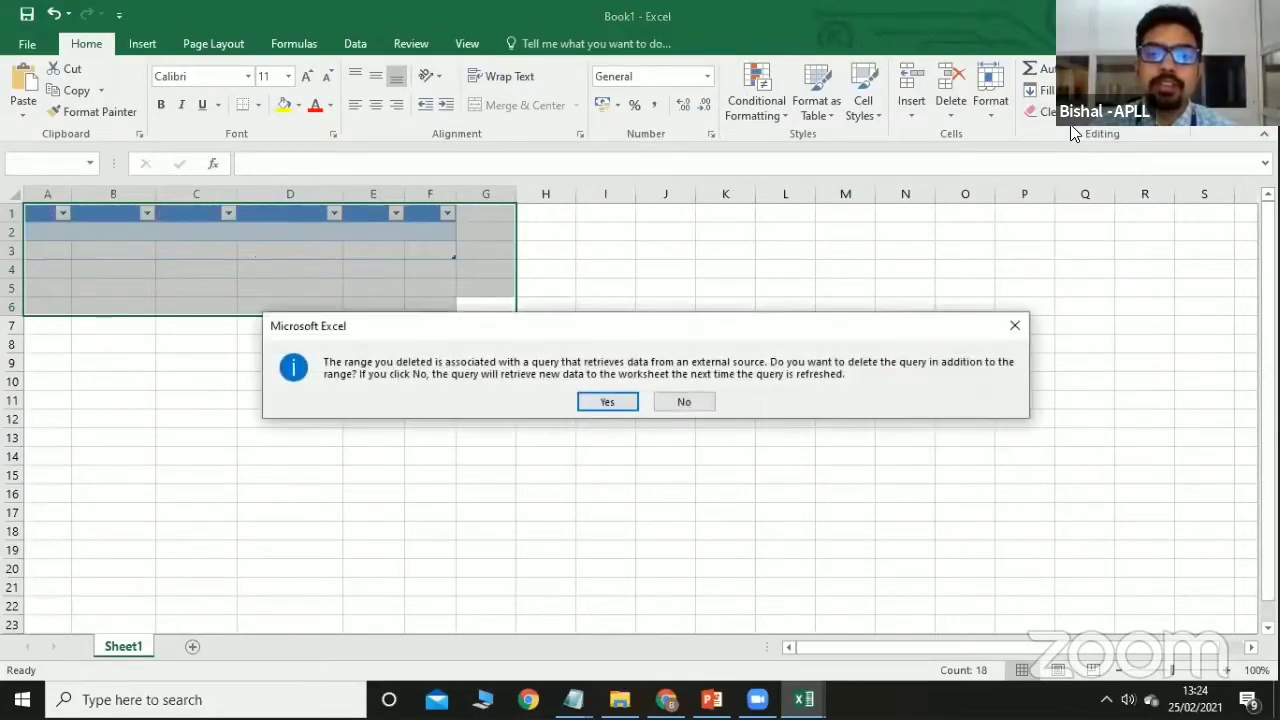
{"action": "left_click", "coordinate": [615, 401]}
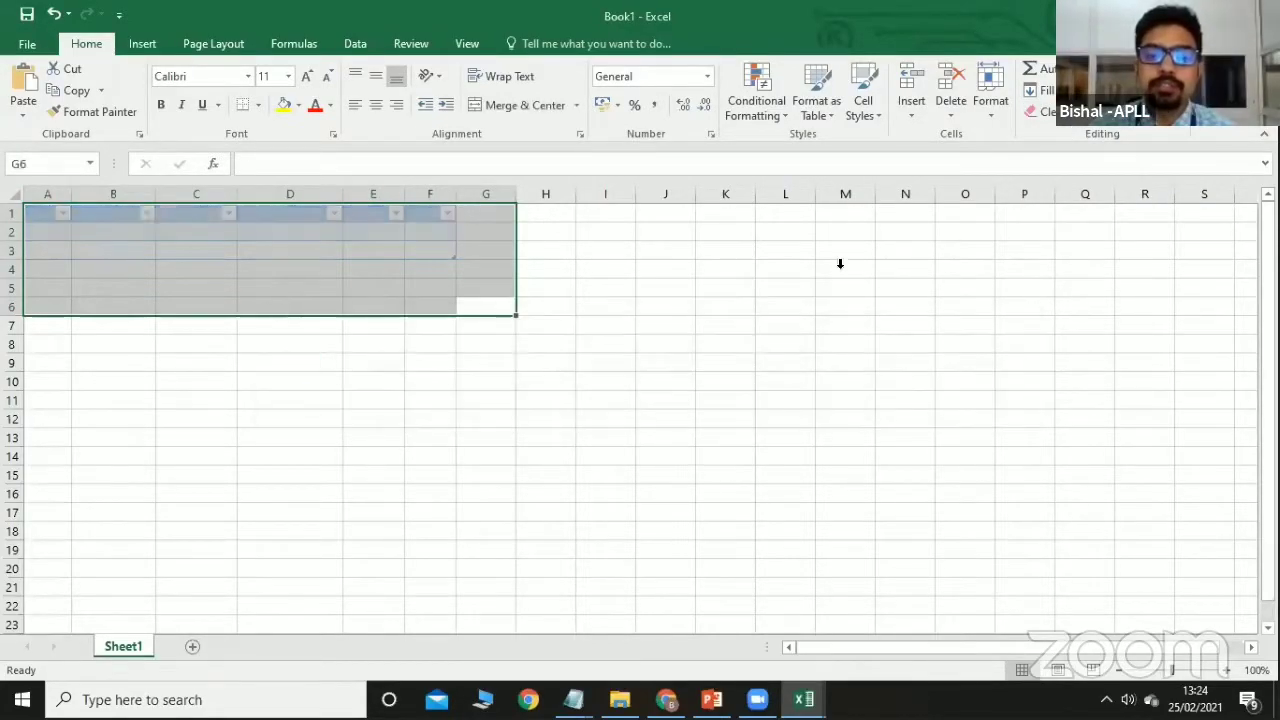
{"action": "left_click", "coordinate": [1063, 122]}
{"action": "left_click", "coordinate": [600, 320]}
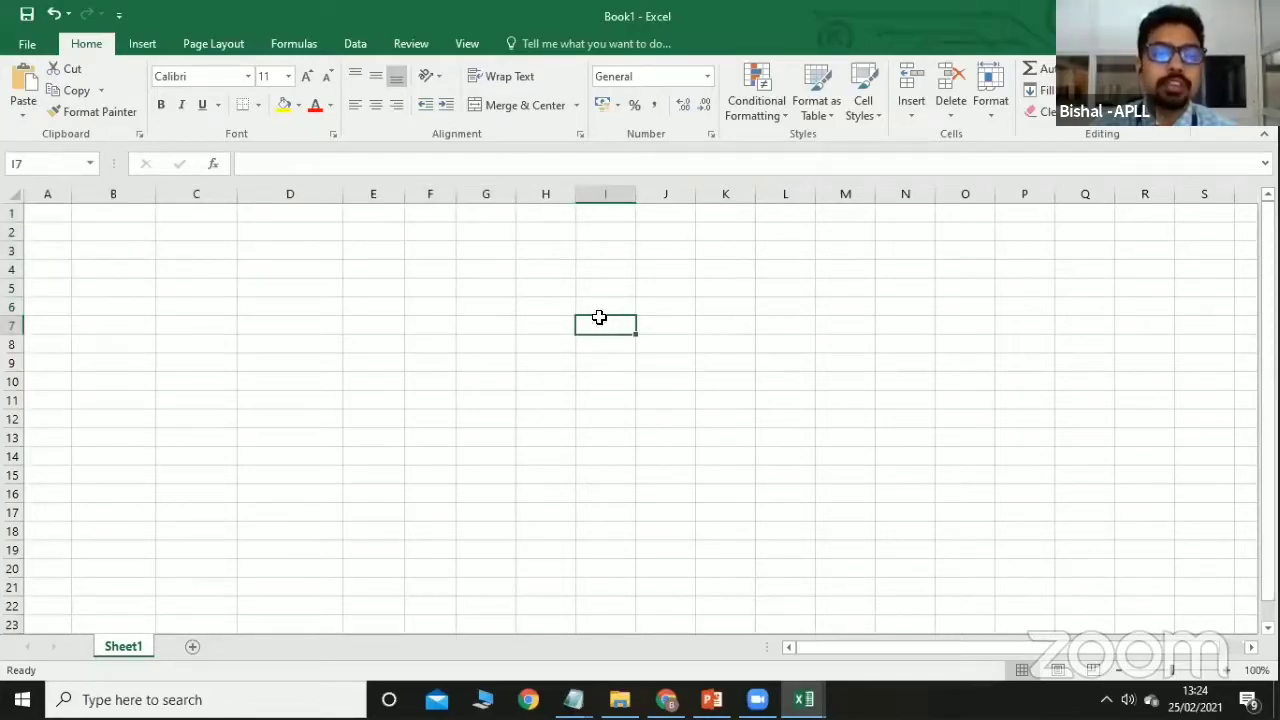
Switch to the Data tab with the empty sheet showing.
{"action": "left_click", "coordinate": [362, 47]}
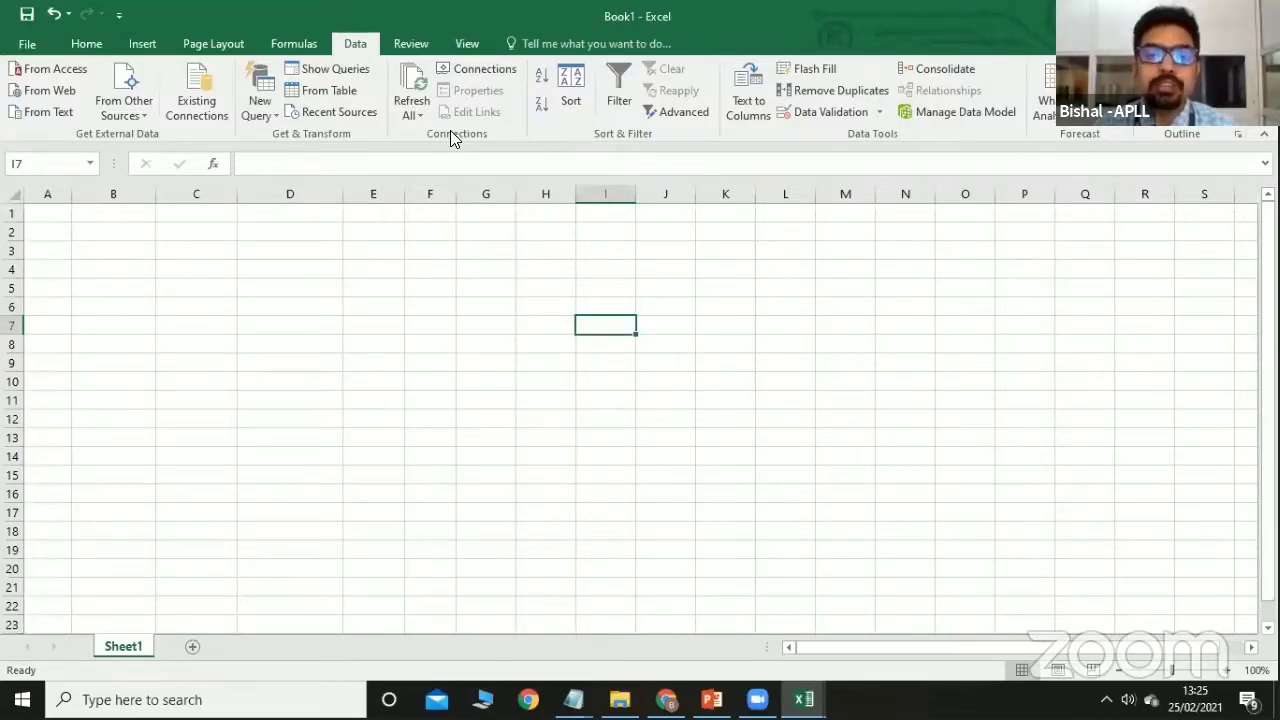
Add the Events Sheet1$.odc connection through the Workbook Connections list, leaving Sheet1 empty.
{"action": "left_click", "coordinate": [468, 74]}
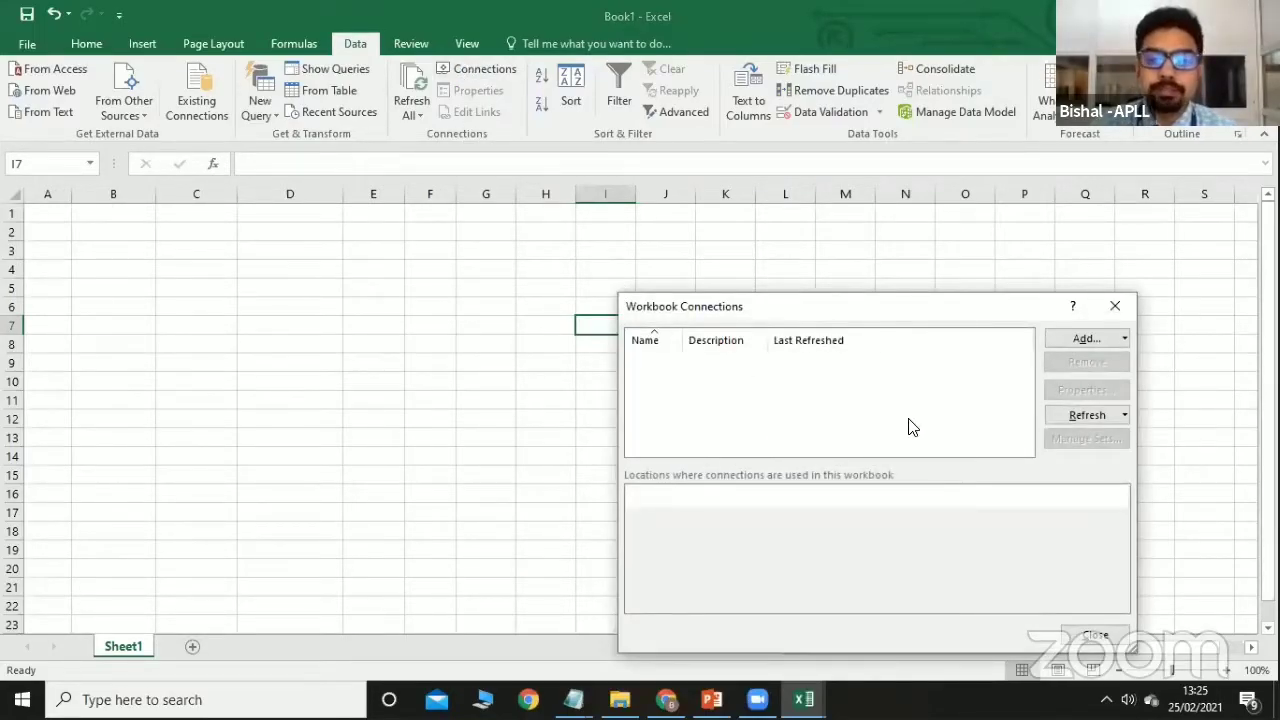
{"action": "left_click", "coordinate": [1082, 340]}
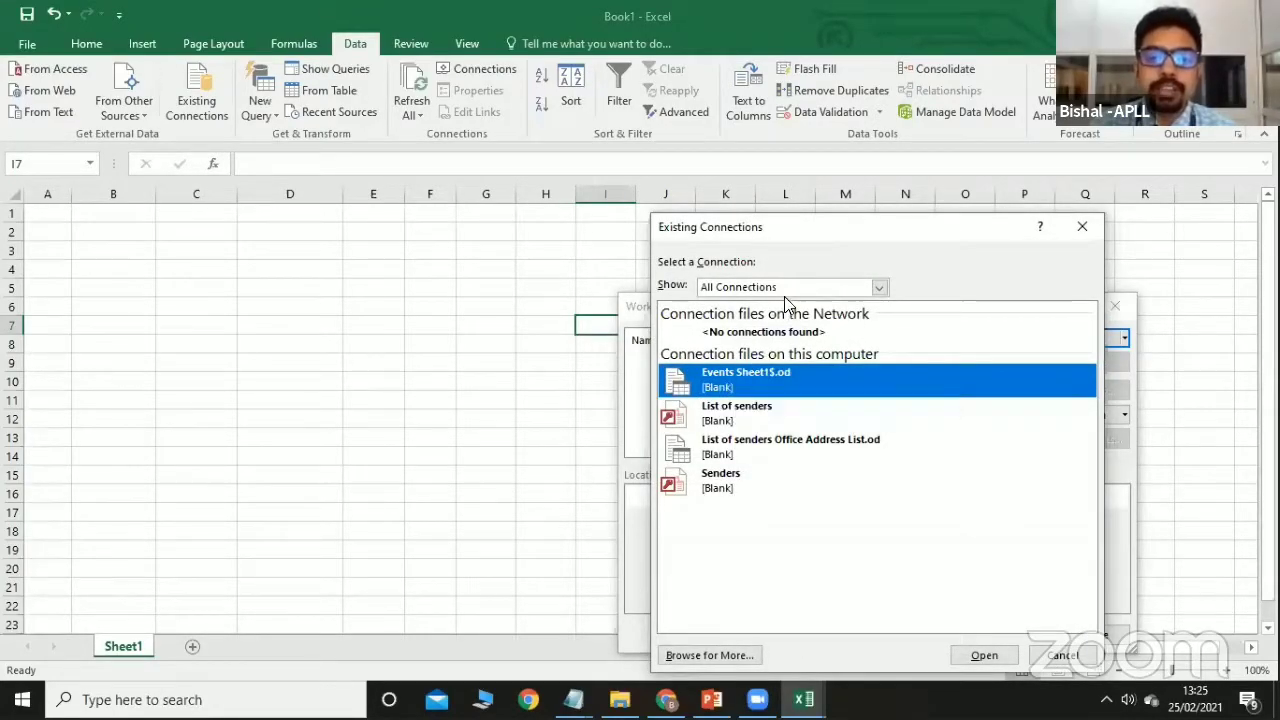
{"action": "left_click_drag", "start_coordinate": [807, 233], "coordinate": [779, 113]}
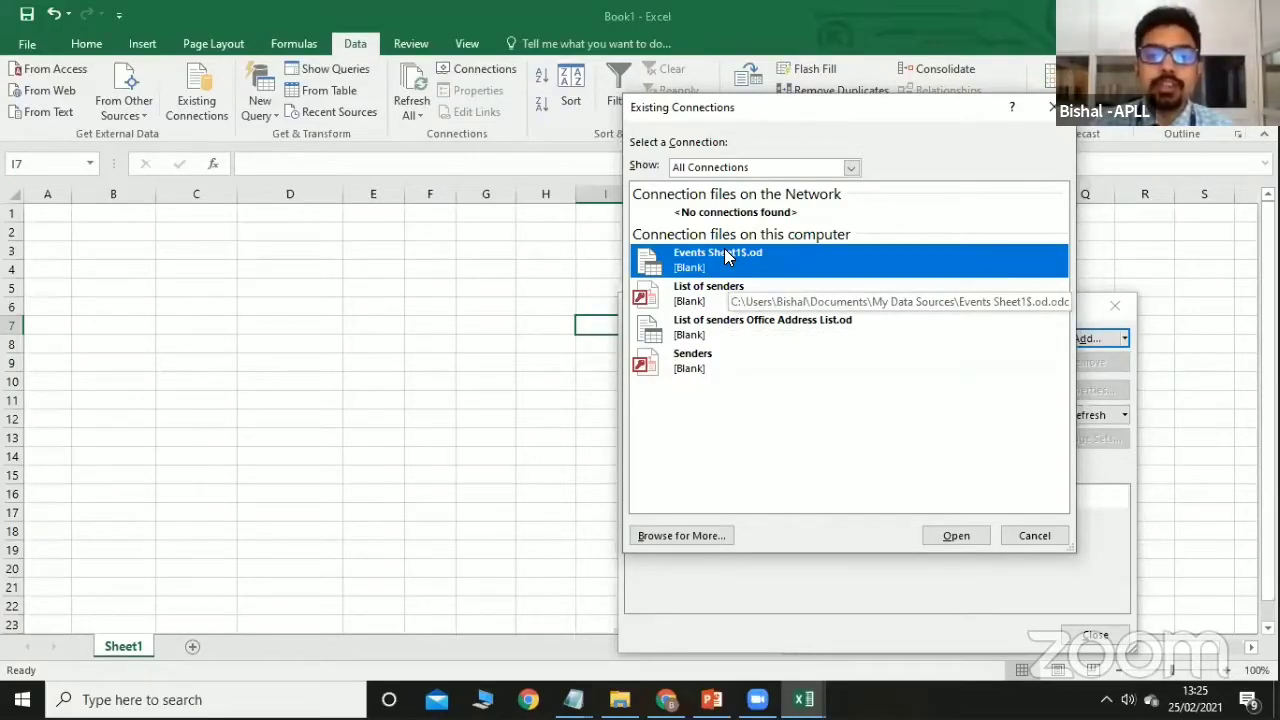
{"action": "left_click", "coordinate": [954, 534]}
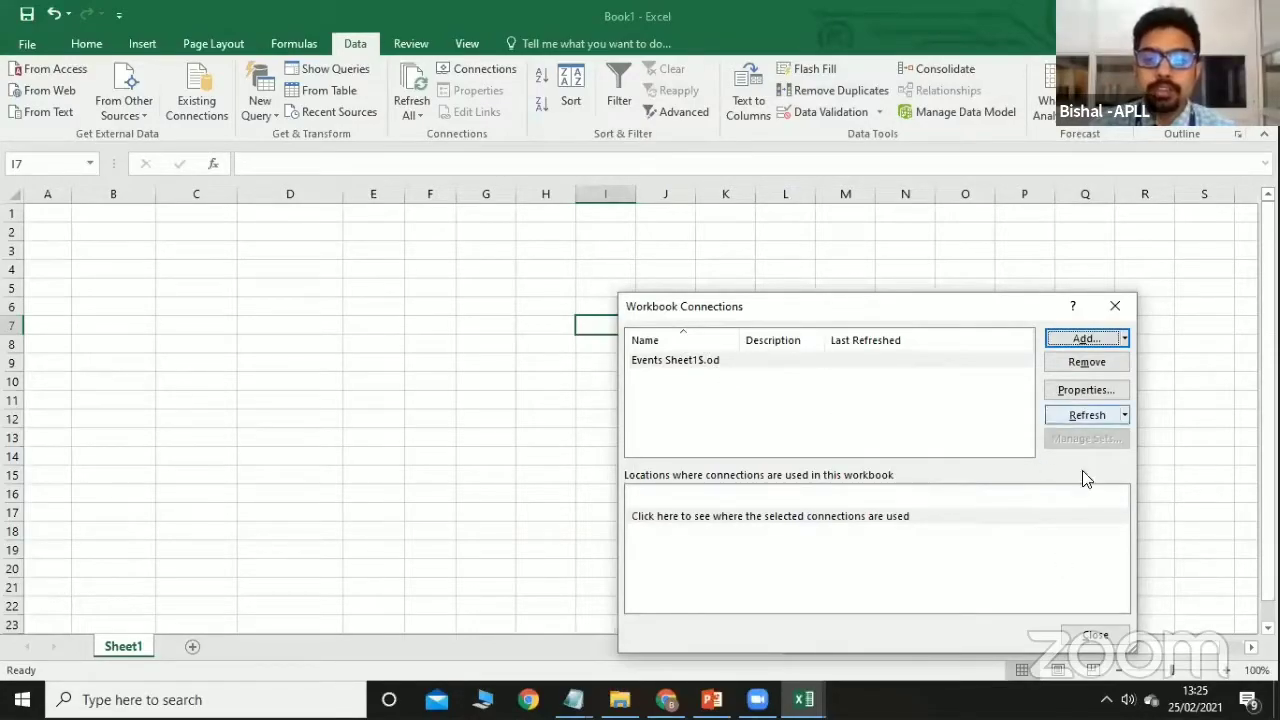
{"action": "left_click", "coordinate": [1095, 637]}
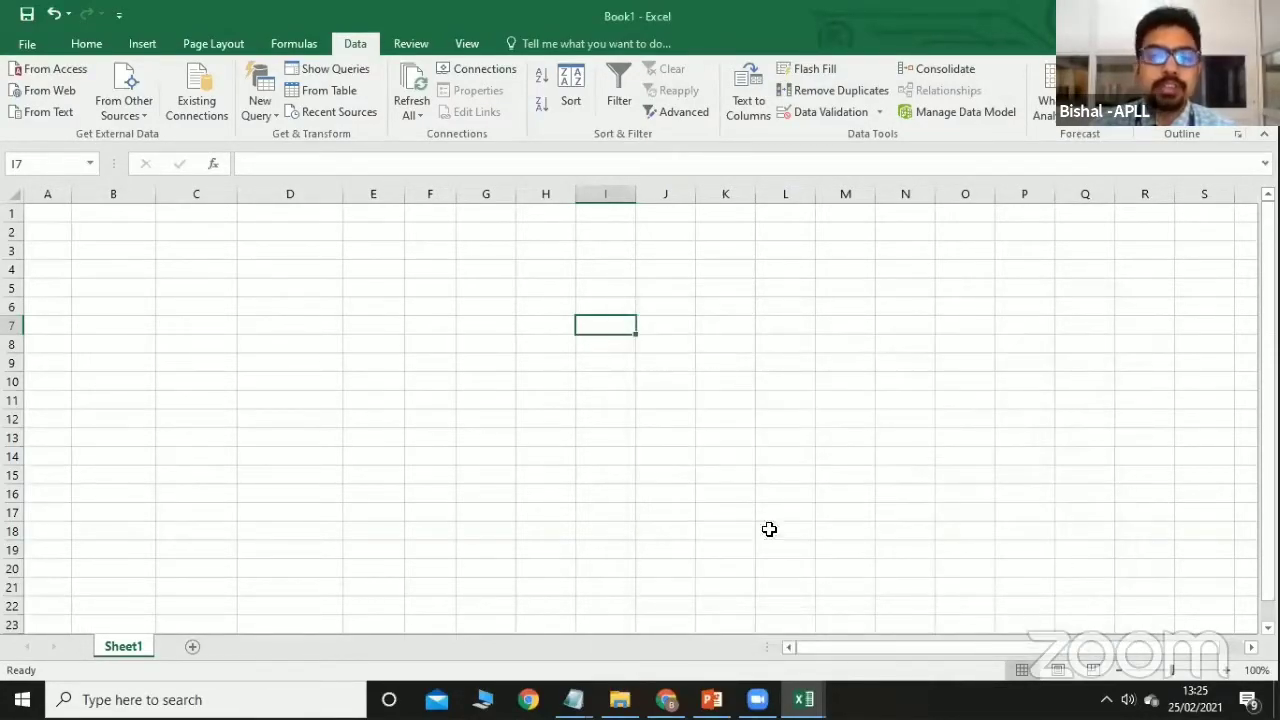
{"action": "left_click", "coordinate": [60, 212]}
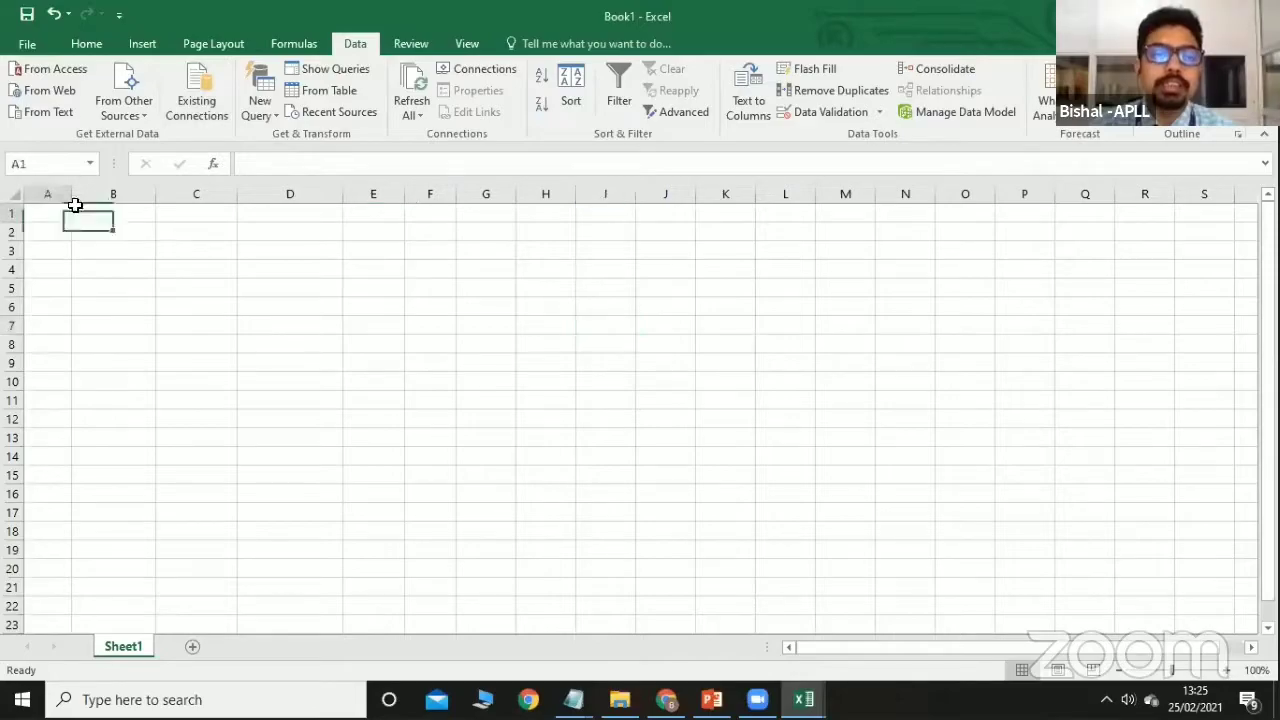
Import the Events Sheet1$.od connection as a table at A1.
{"action": "left_click", "coordinate": [192, 108]}
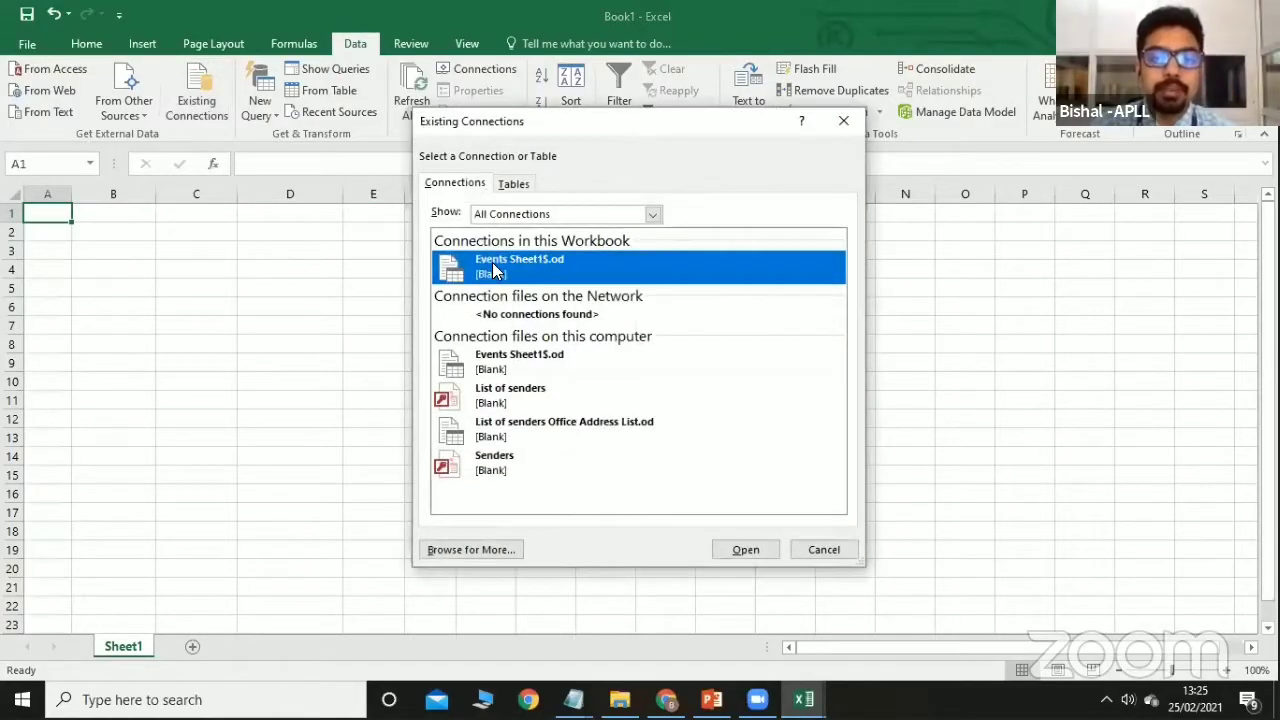
{"action": "left_click", "coordinate": [738, 549]}
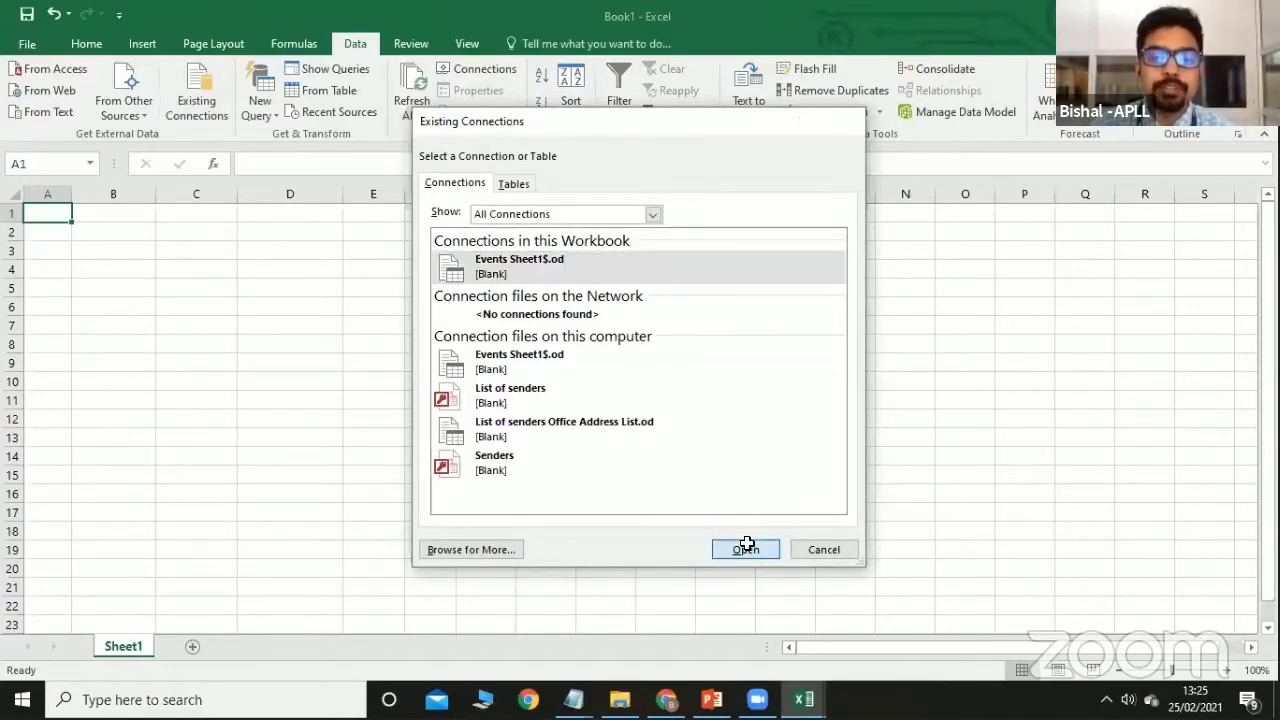
{"action": "left_click", "coordinate": [884, 581]}
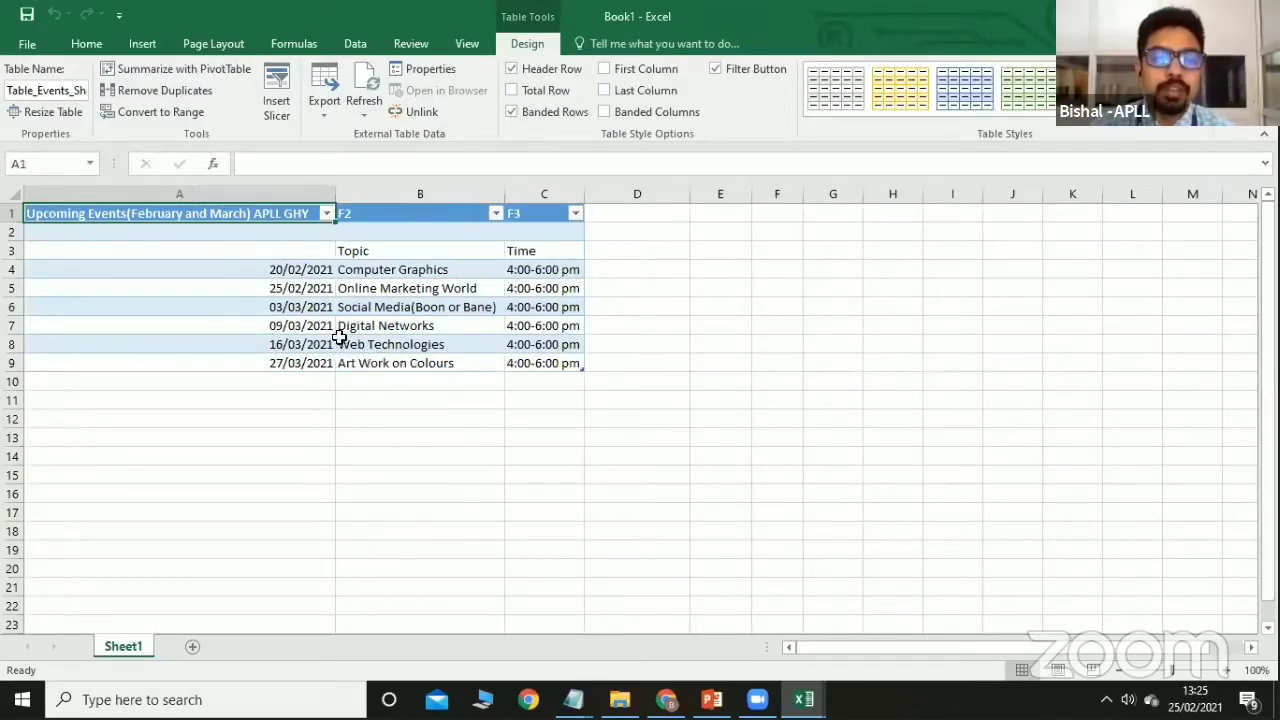
Select B4, then browse the View, Data and Review tabs, finishing on Data.
{"action": "left_click", "coordinate": [315, 325]}
{"action": "left_click", "coordinate": [349, 270]}
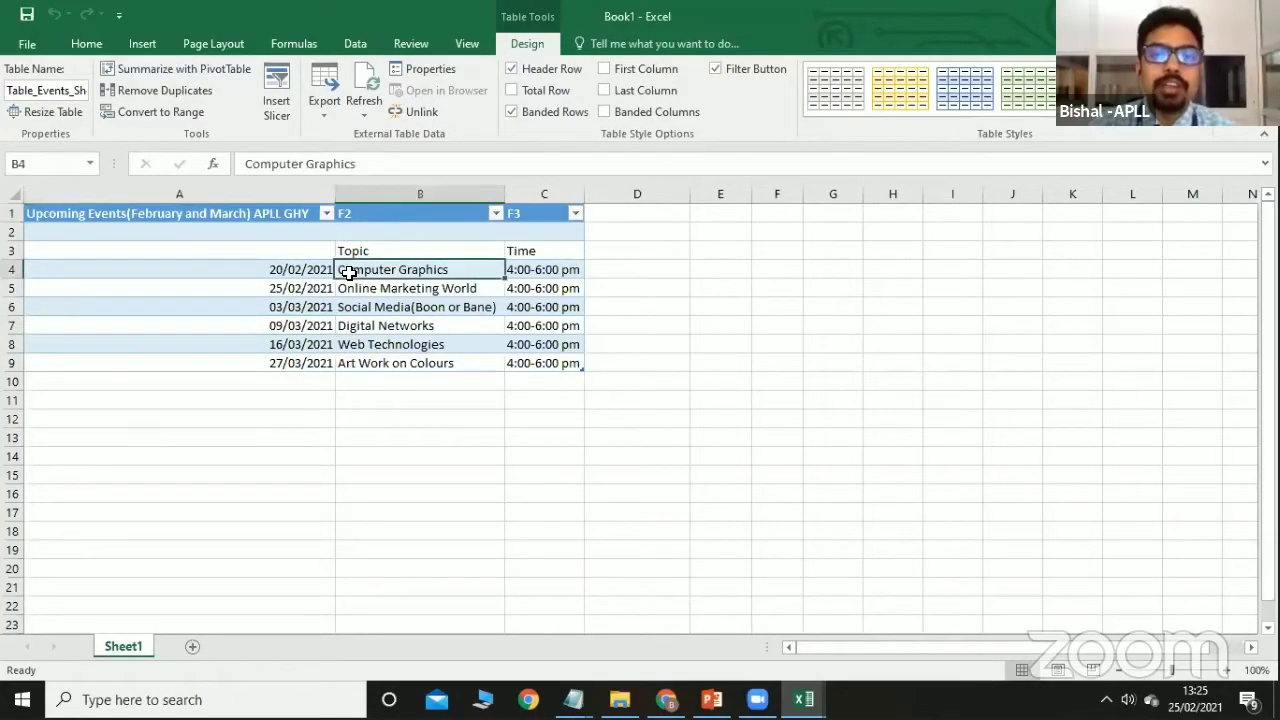
{"action": "left_click", "coordinate": [466, 44]}
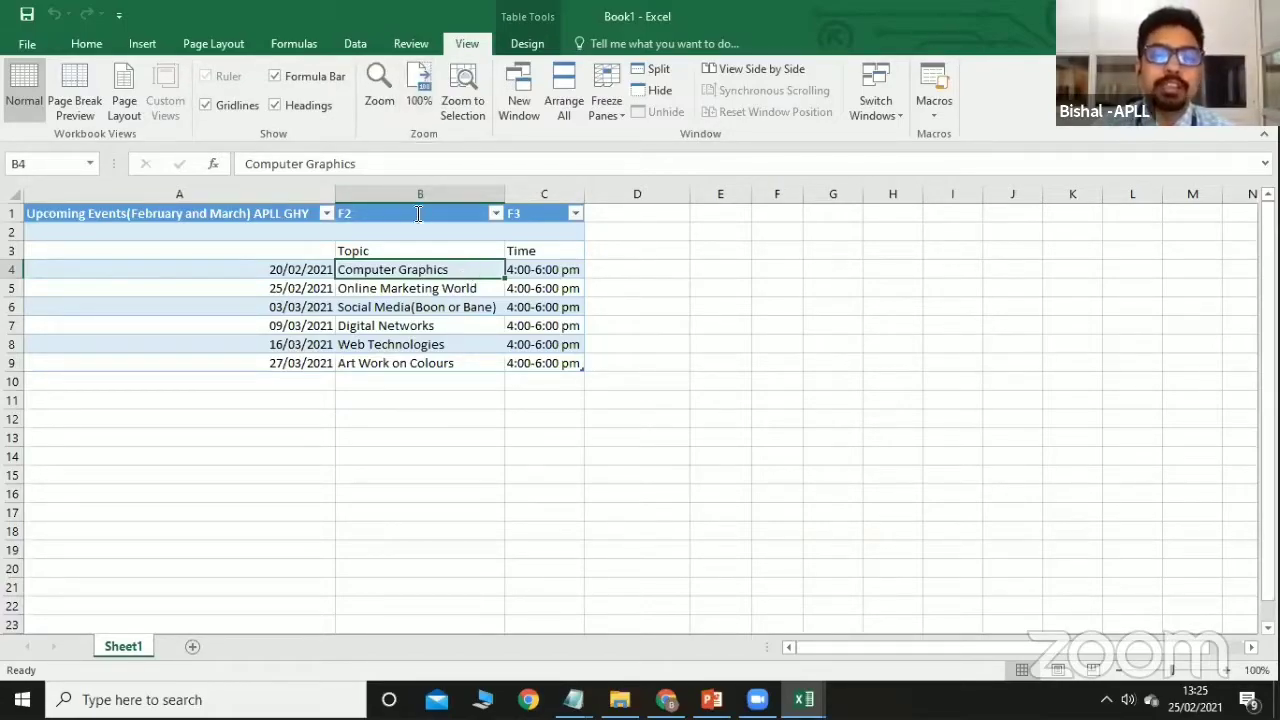
{"action": "left_click", "coordinate": [370, 40]}
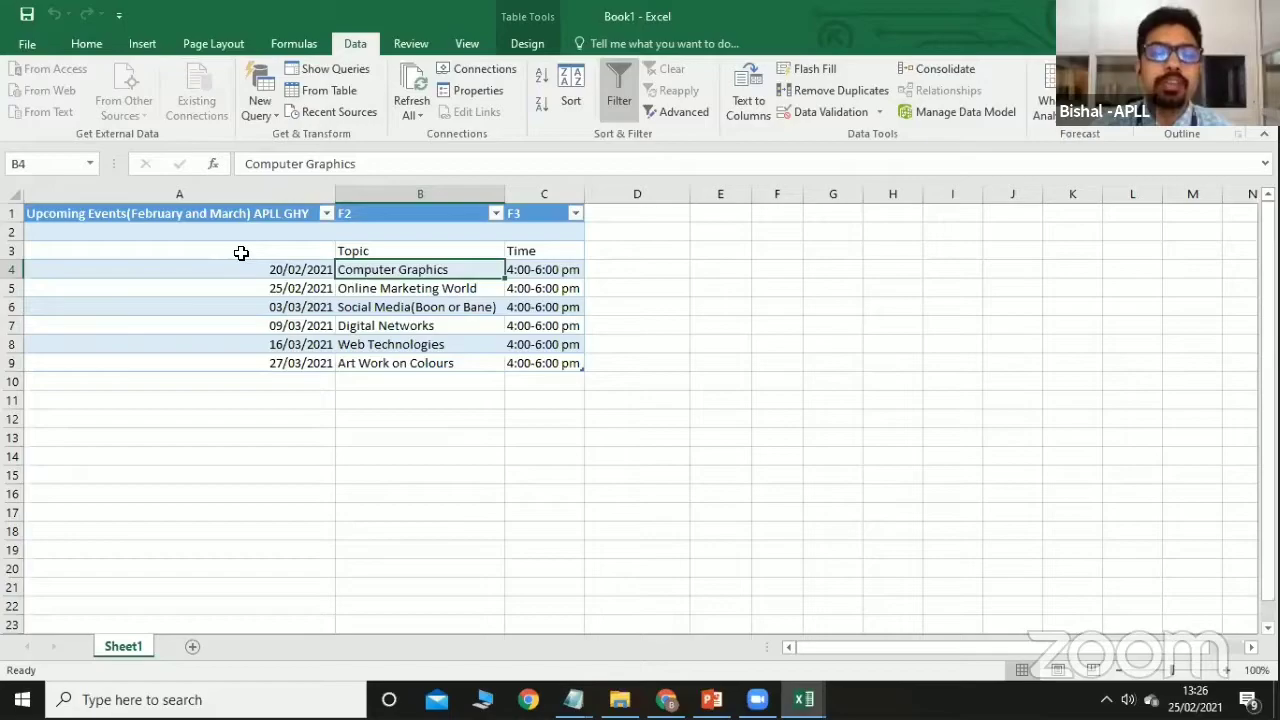
{"action": "left_click", "coordinate": [409, 44]}
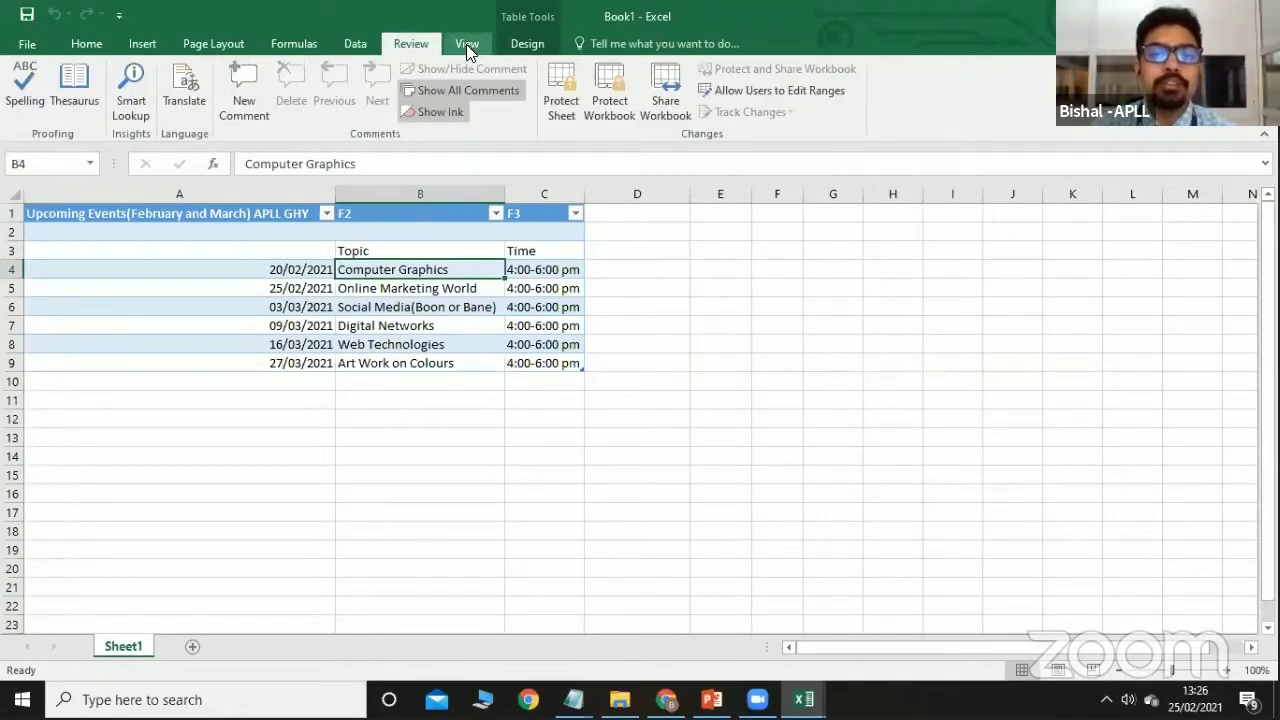
{"action": "left_click", "coordinate": [356, 44]}
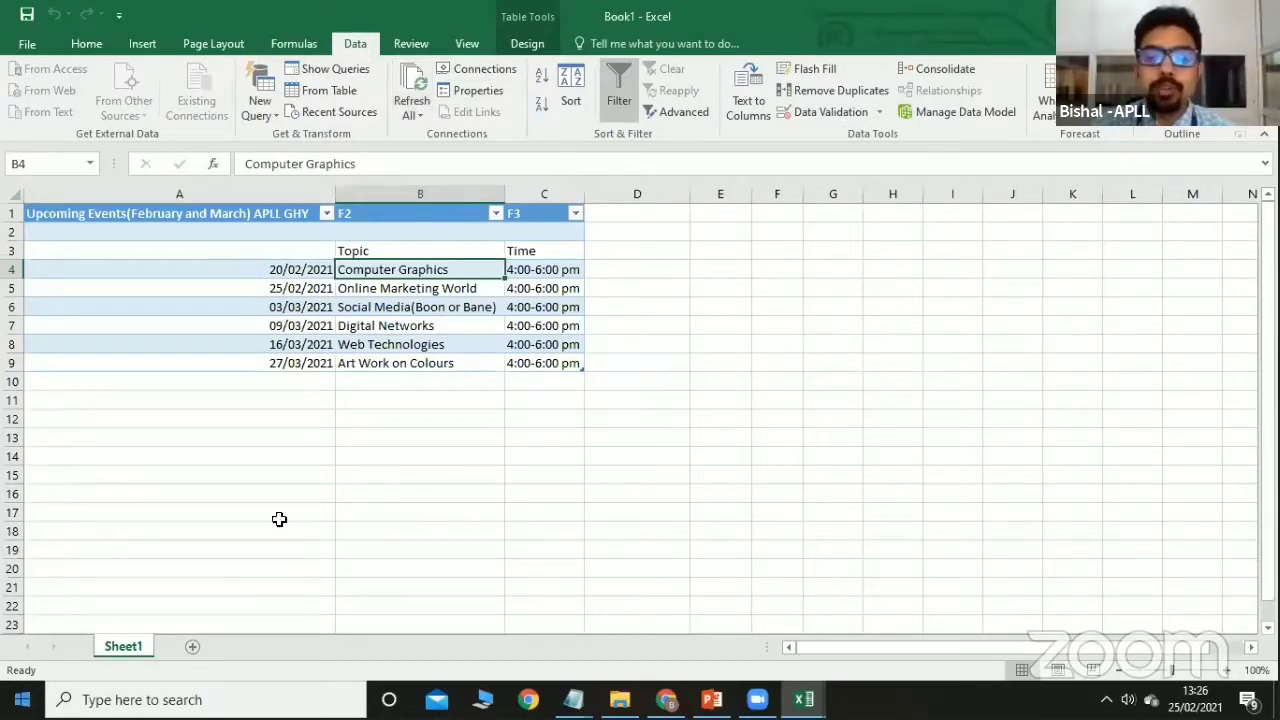
{"action": "left_click", "coordinate": [1172, 16]}
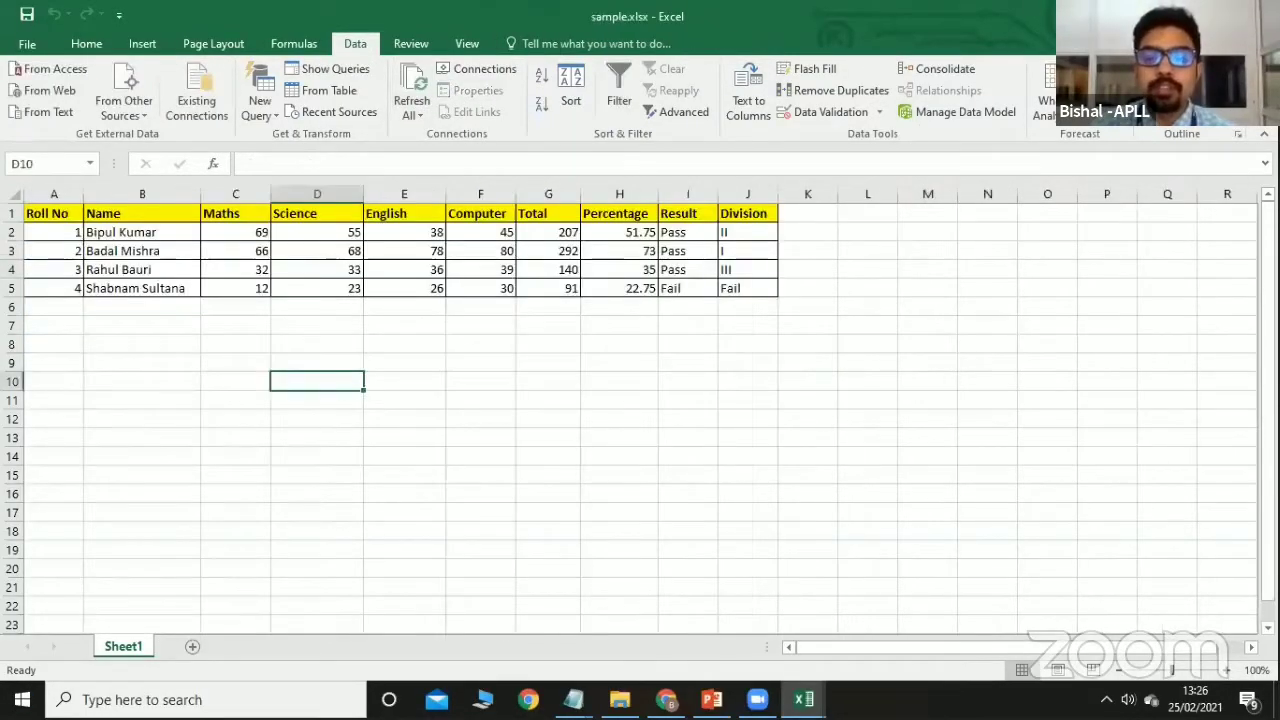
{"action": "left_click", "coordinate": [1172, 16]}
{"action": "left_click", "coordinate": [1172, 16]}
{"action": "left_click", "coordinate": [1172, 16]}
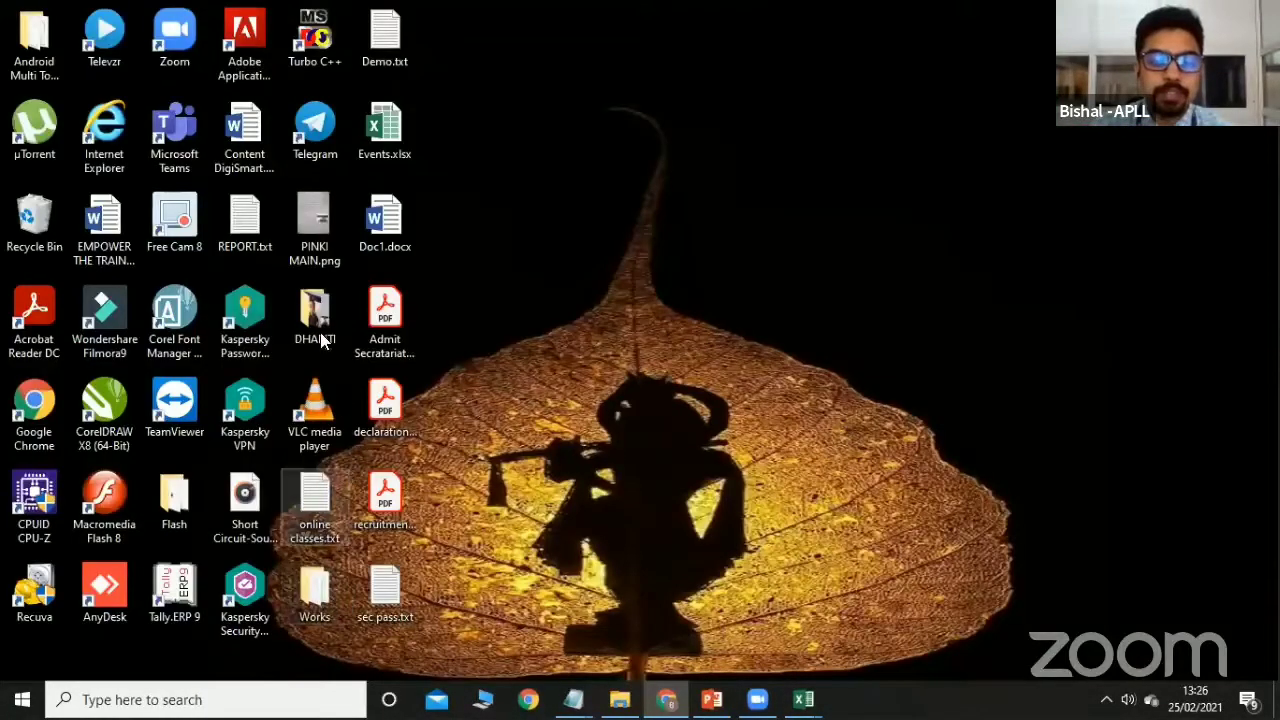
{"action": "double_click", "coordinate": [396, 152]}
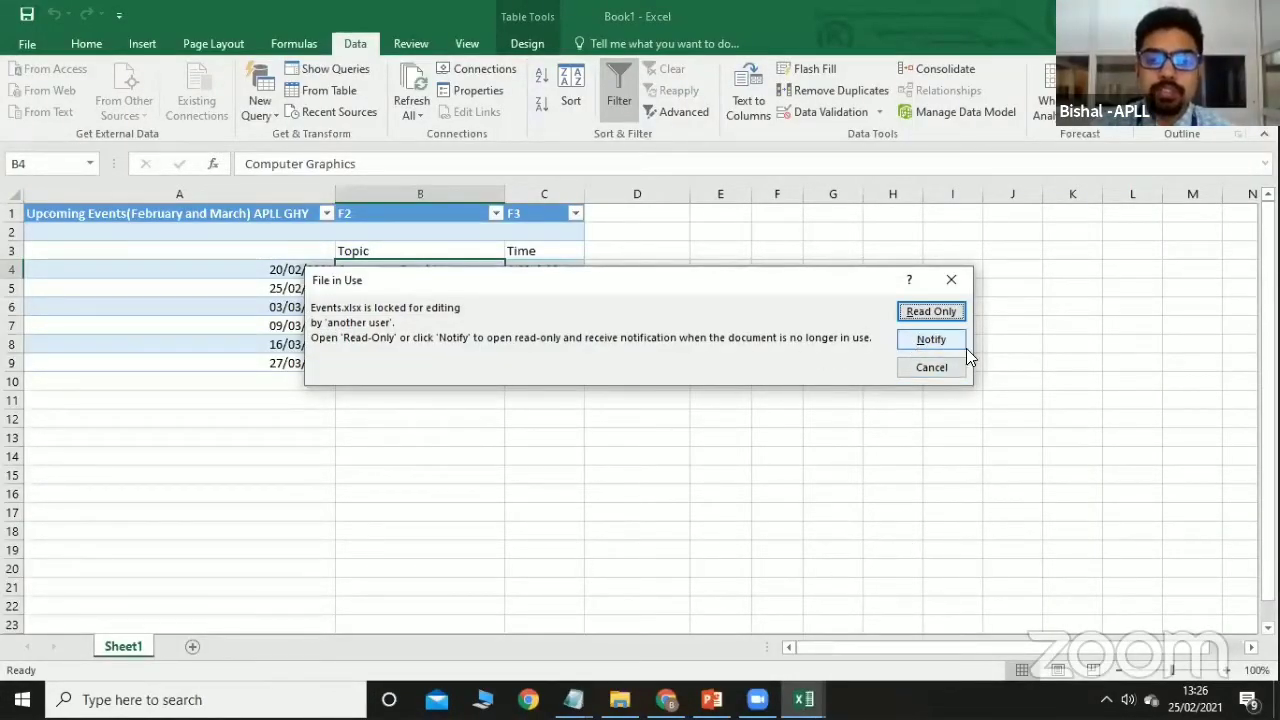
{"action": "left_click", "coordinate": [948, 342]}
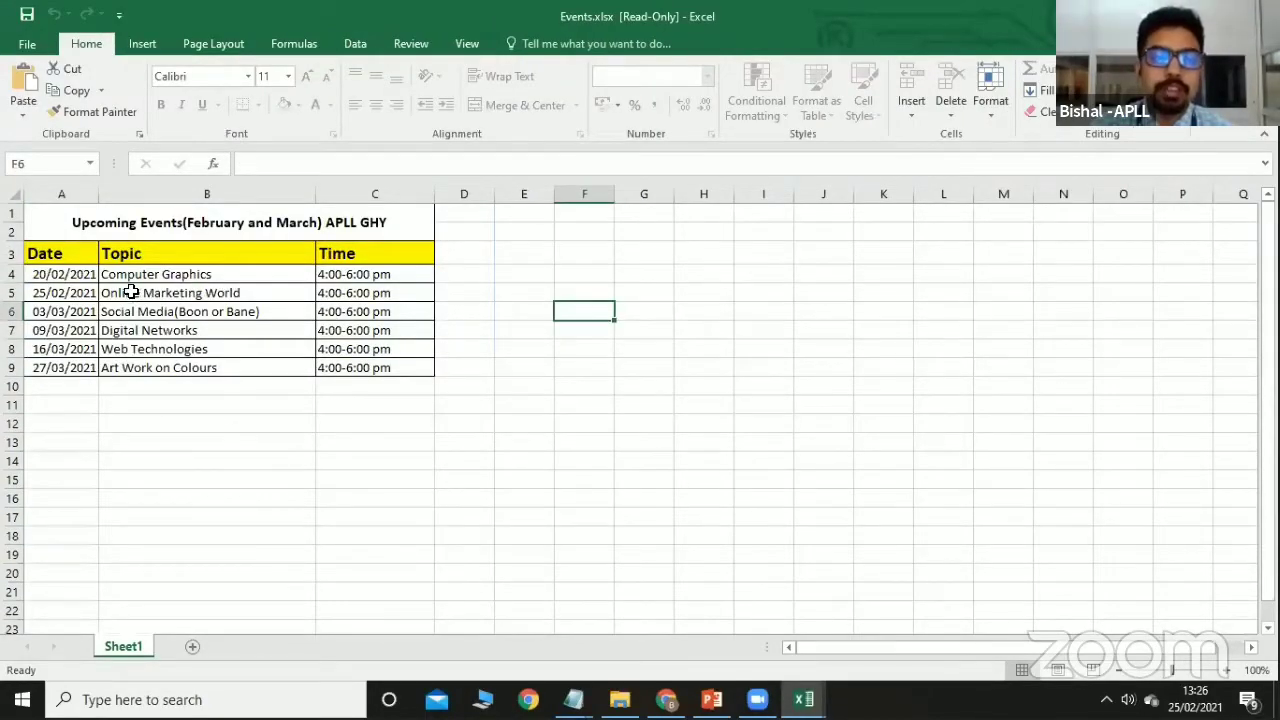
{"action": "double_click", "coordinate": [45, 308]}
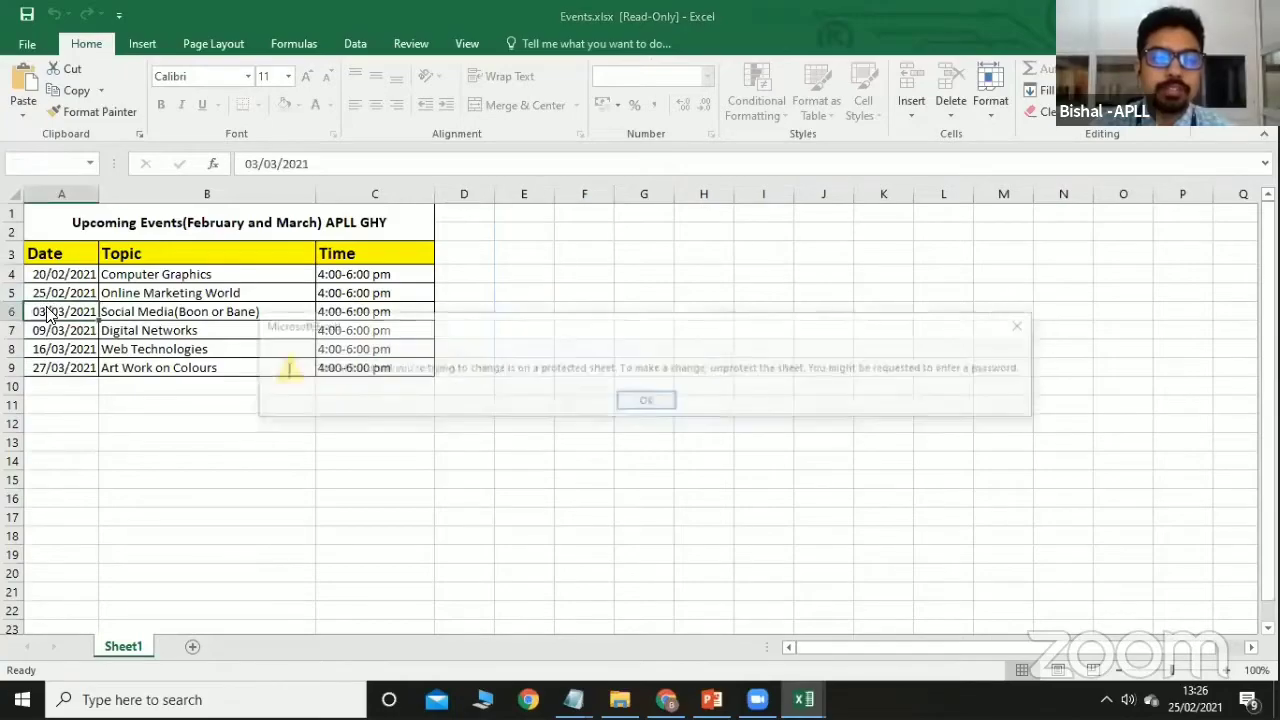
{"action": "left_click", "coordinate": [646, 401]}
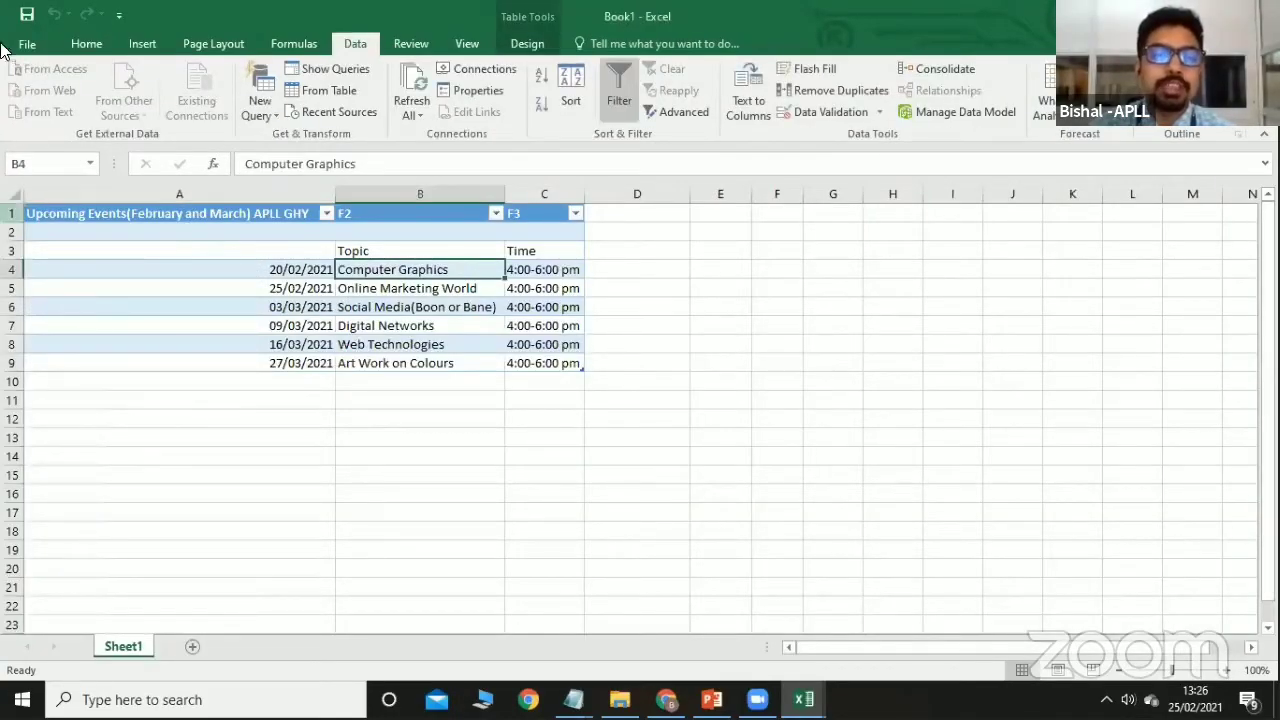
Save As to the Desktop, keeping the file name Book1.xlsx.
{"action": "left_click", "coordinate": [18, 46]}
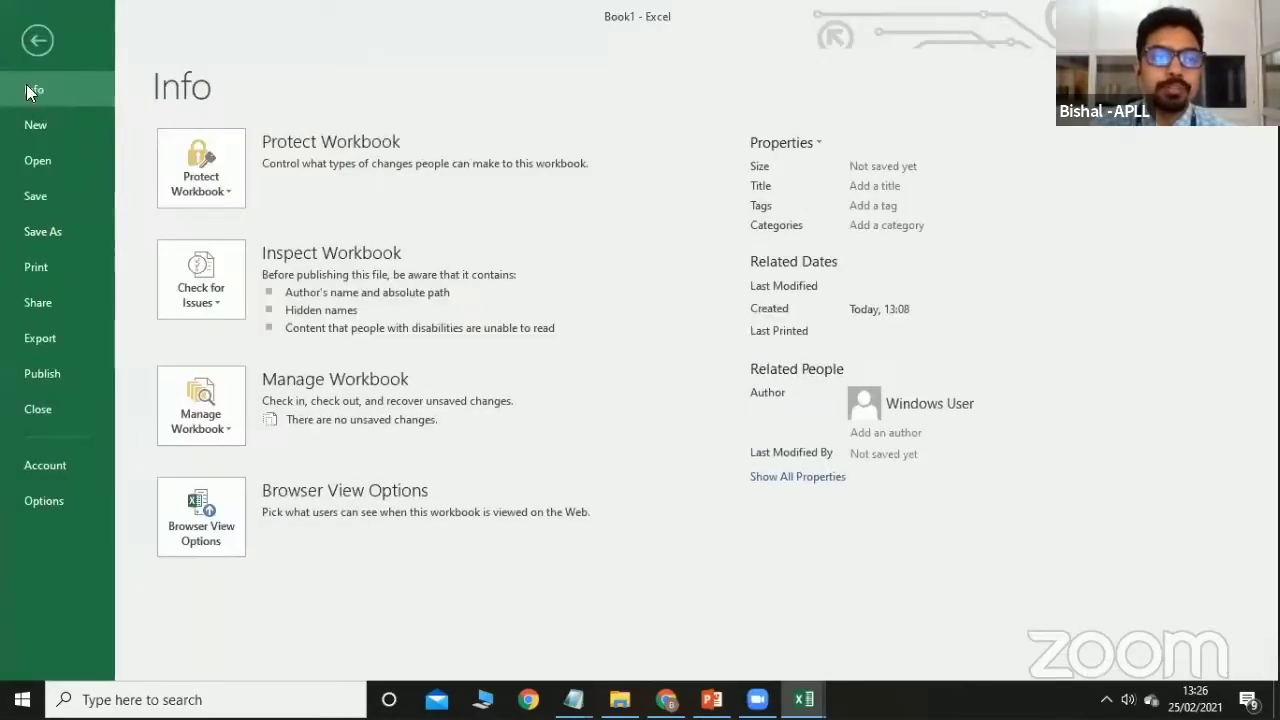
{"action": "left_click", "coordinate": [46, 230]}
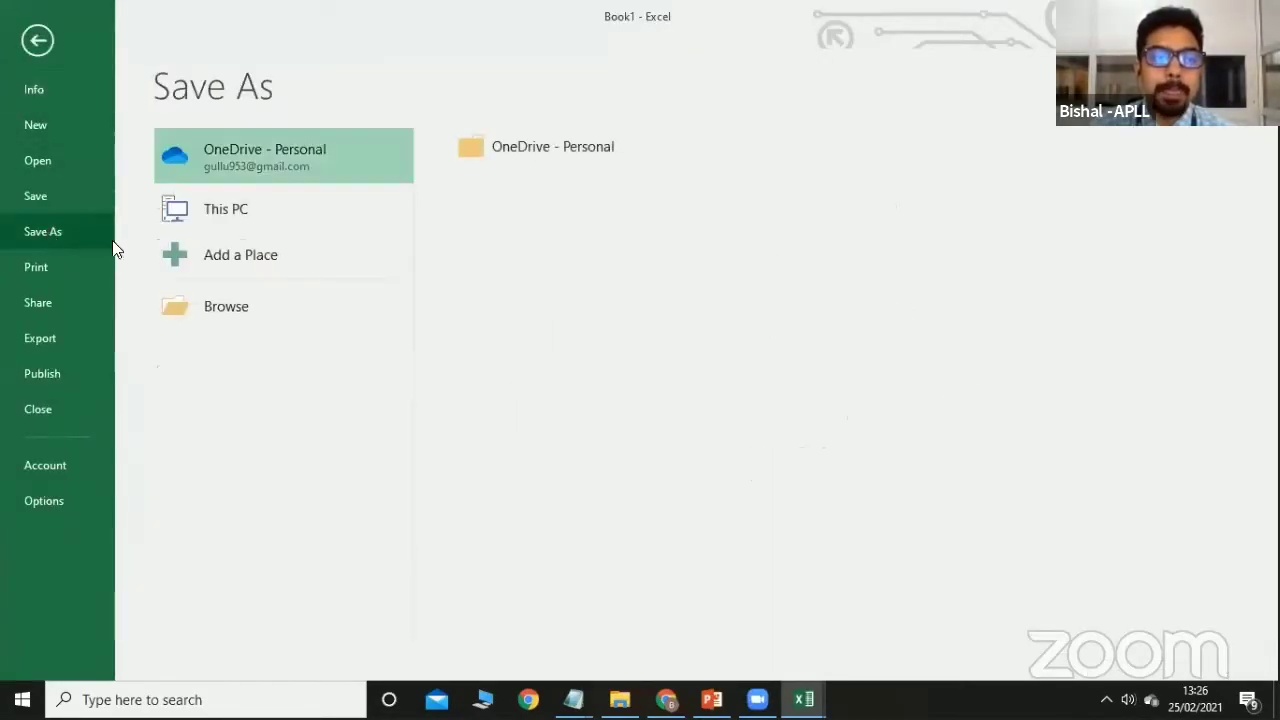
{"action": "left_click", "coordinate": [228, 312]}
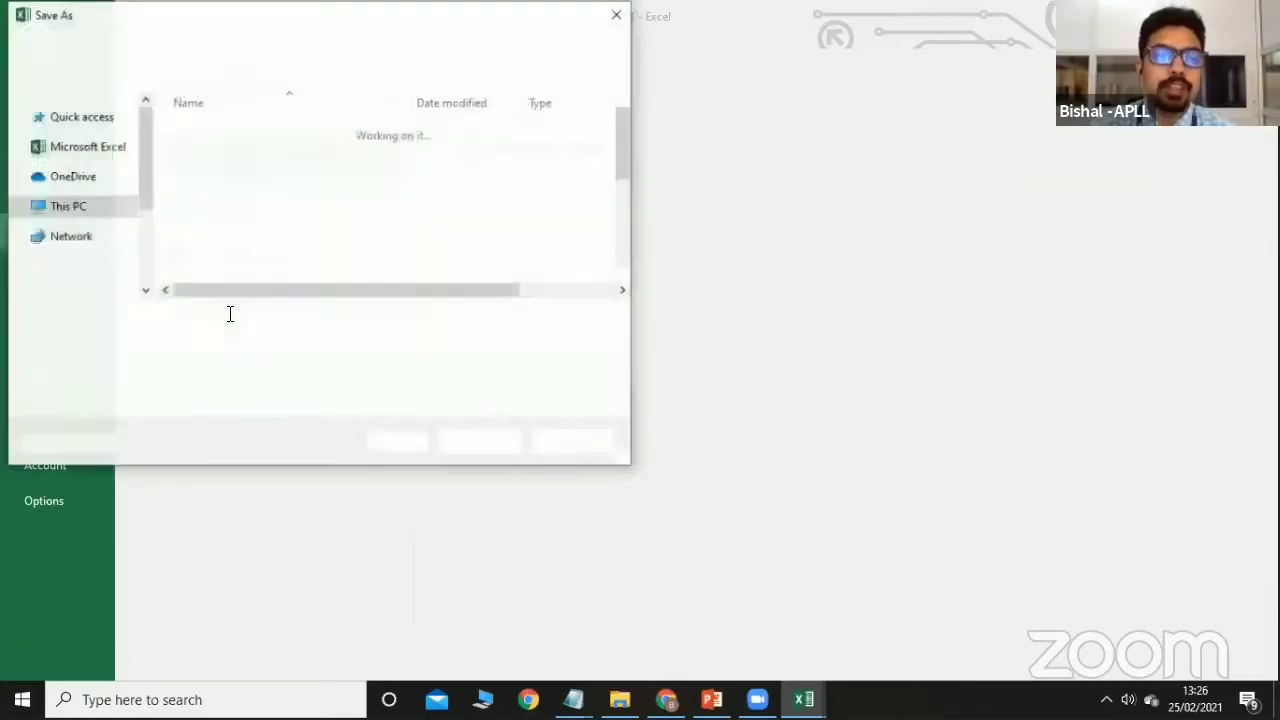
{"action": "left_click", "coordinate": [76, 154]}
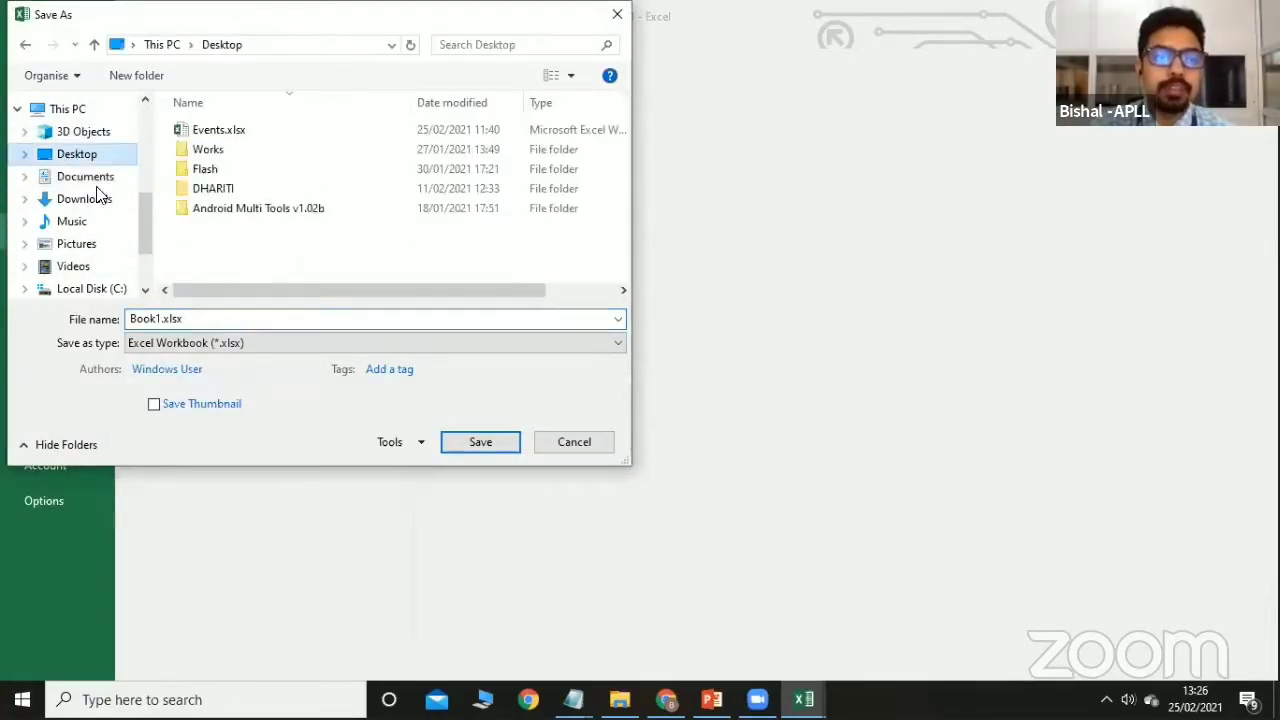
{"action": "left_click", "coordinate": [472, 442]}
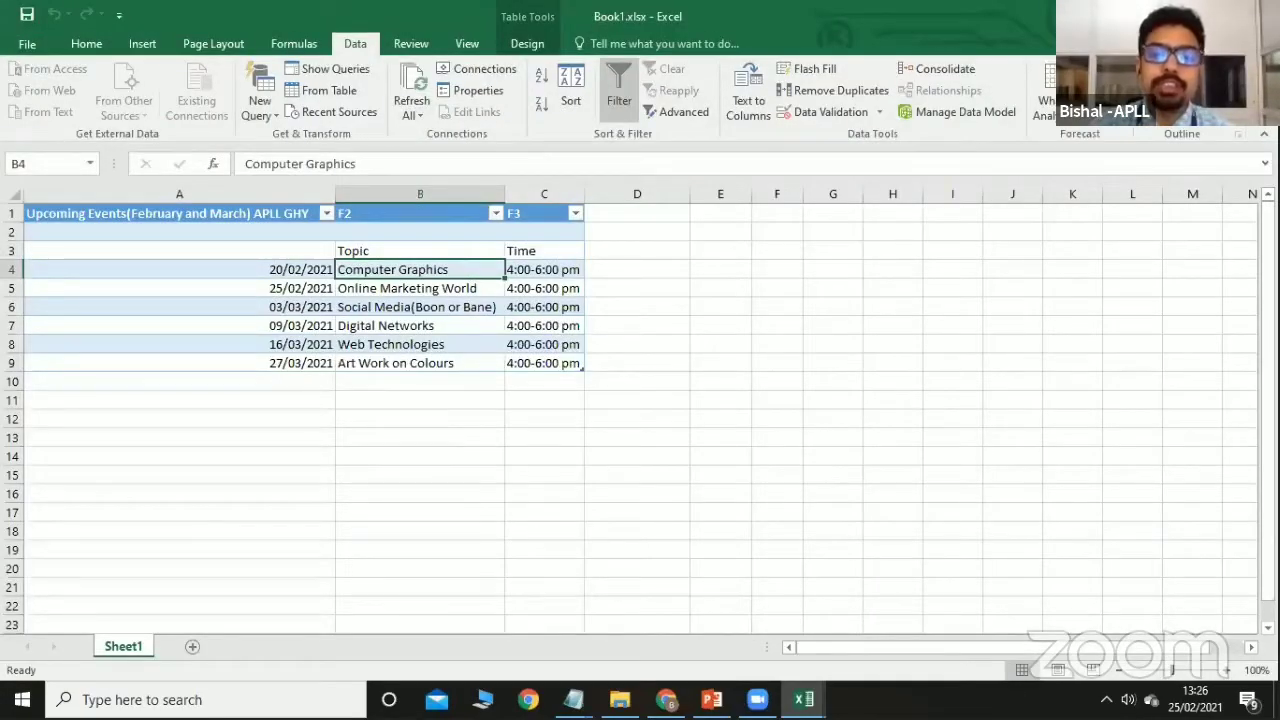
Open the Events.xlsx workbook from the desktop.
{"action": "left_click", "coordinate": [1258, 15]}
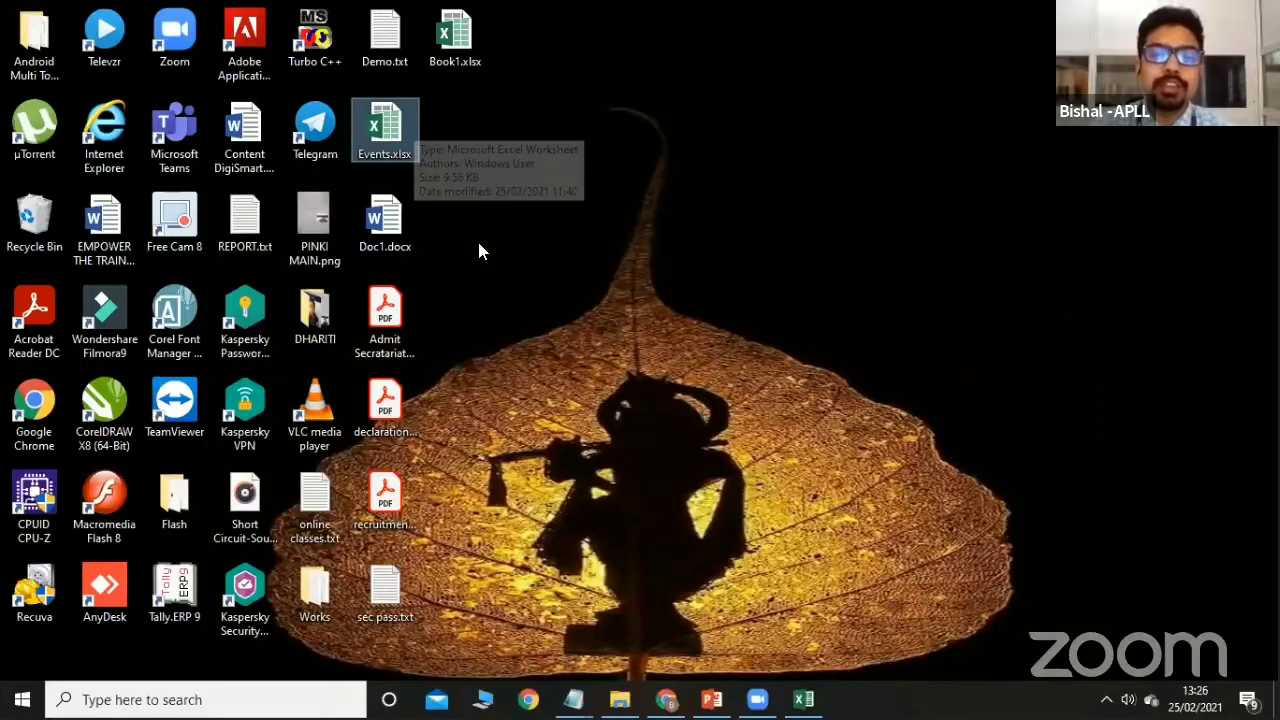
{"action": "left_click", "coordinate": [400, 133]}
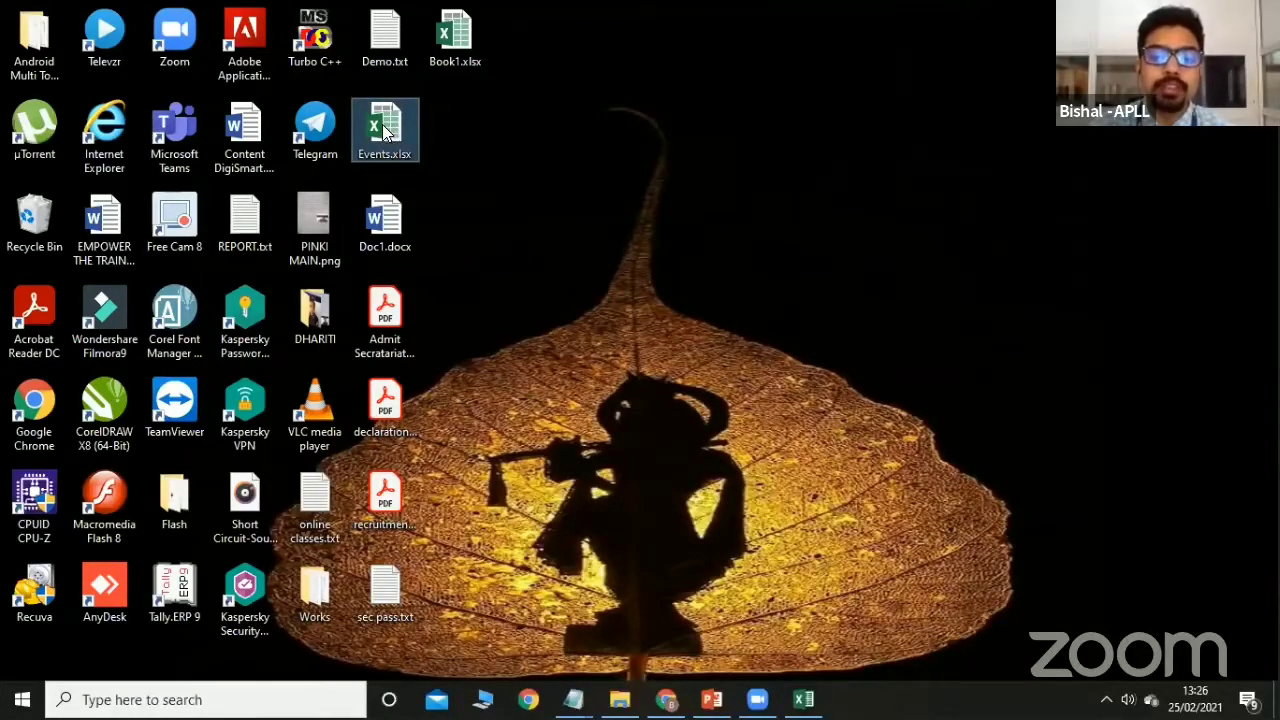
{"action": "double_click", "coordinate": [384, 130]}
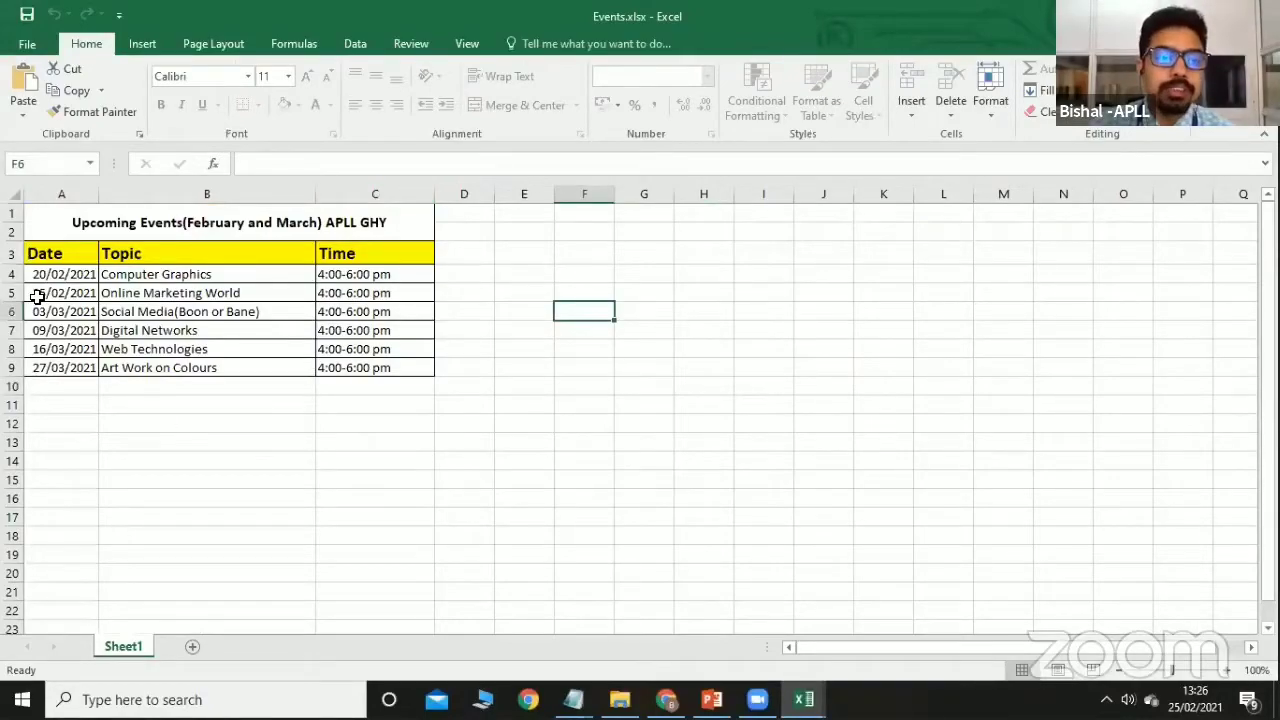
Unprotect the sheet after the protection warning blocks editing cell A5.
{"action": "double_click", "coordinate": [37, 295]}
{"action": "left_click", "coordinate": [645, 403]}
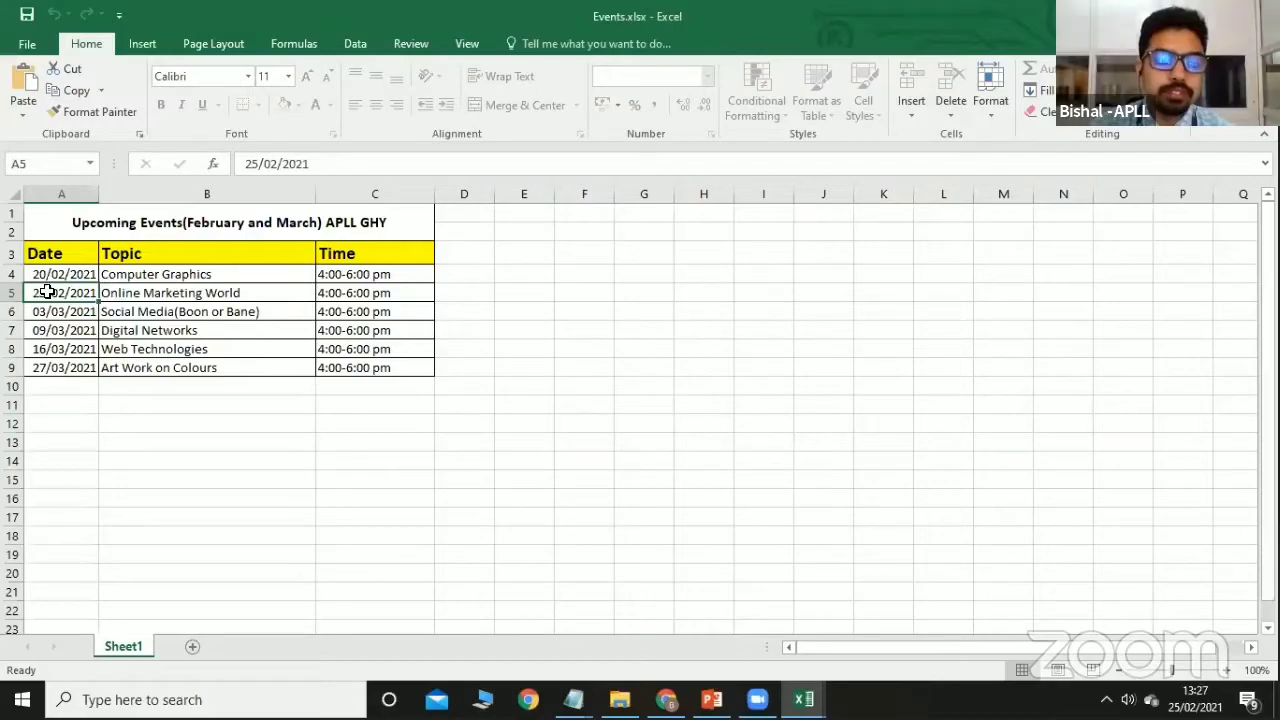
{"action": "double_click", "coordinate": [47, 292]}
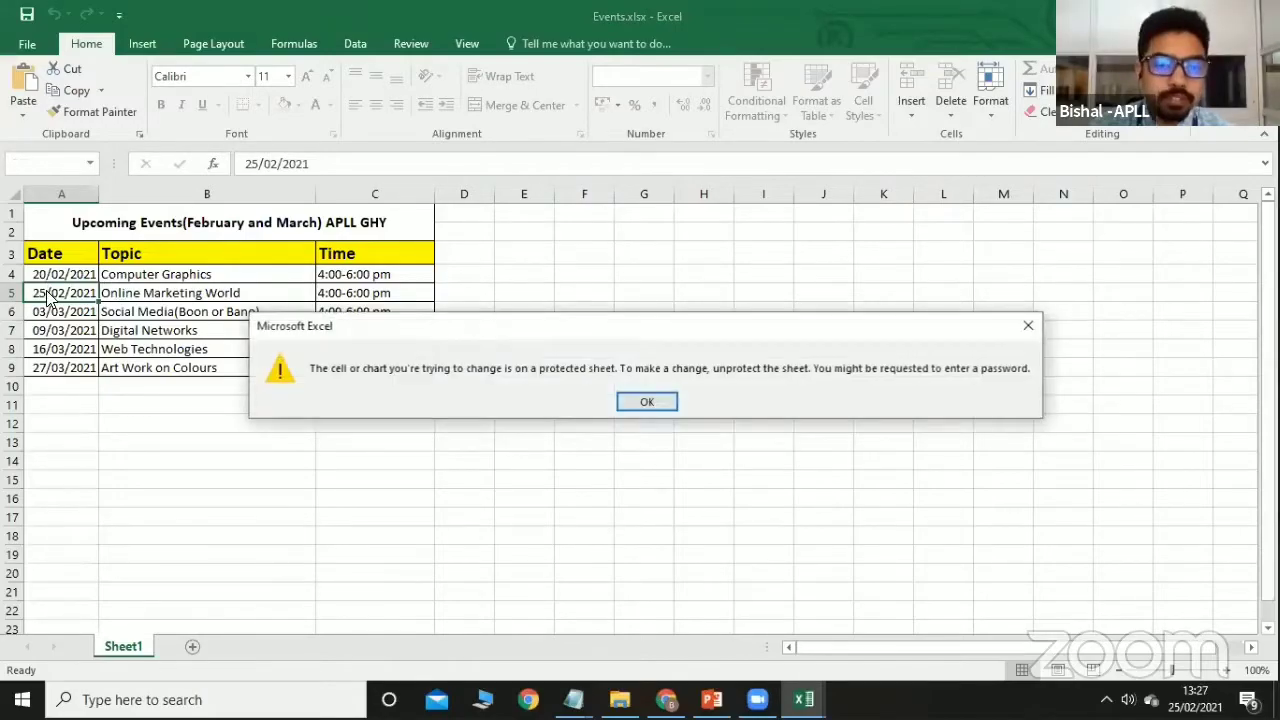
{"action": "left_click", "coordinate": [641, 402]}
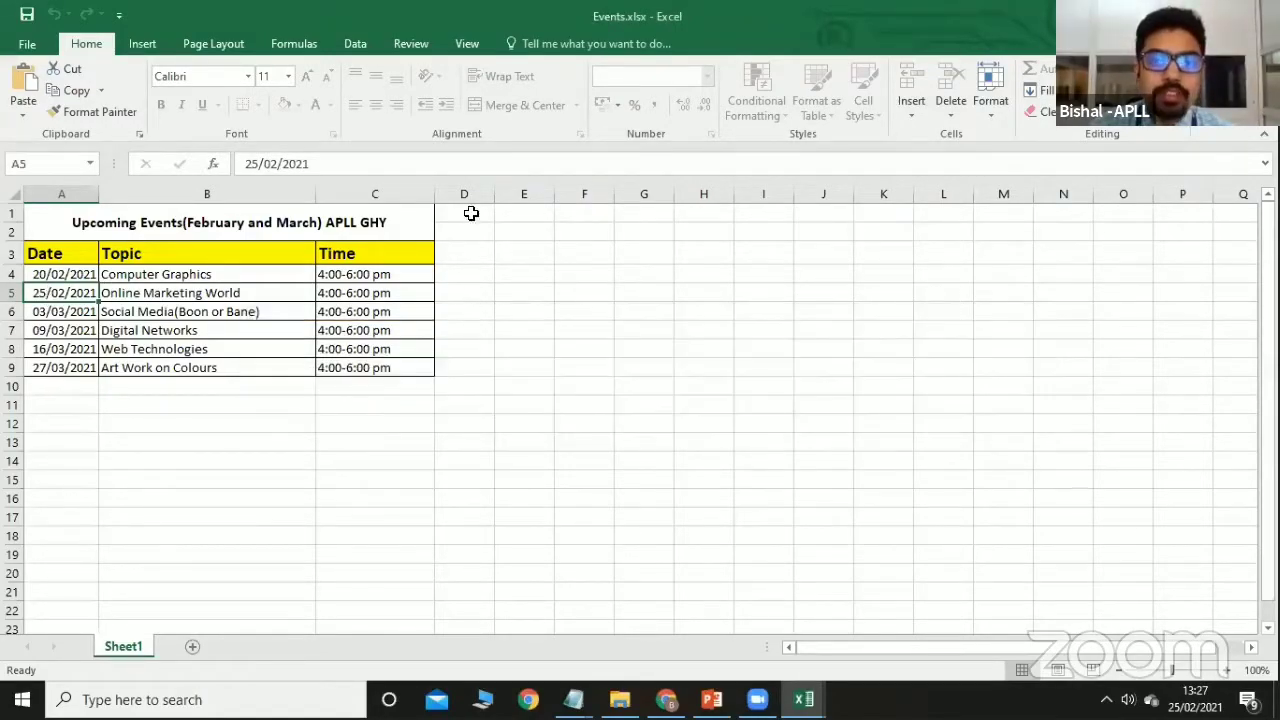
{"action": "left_click", "coordinate": [360, 45]}
{"action": "left_click", "coordinate": [428, 43]}
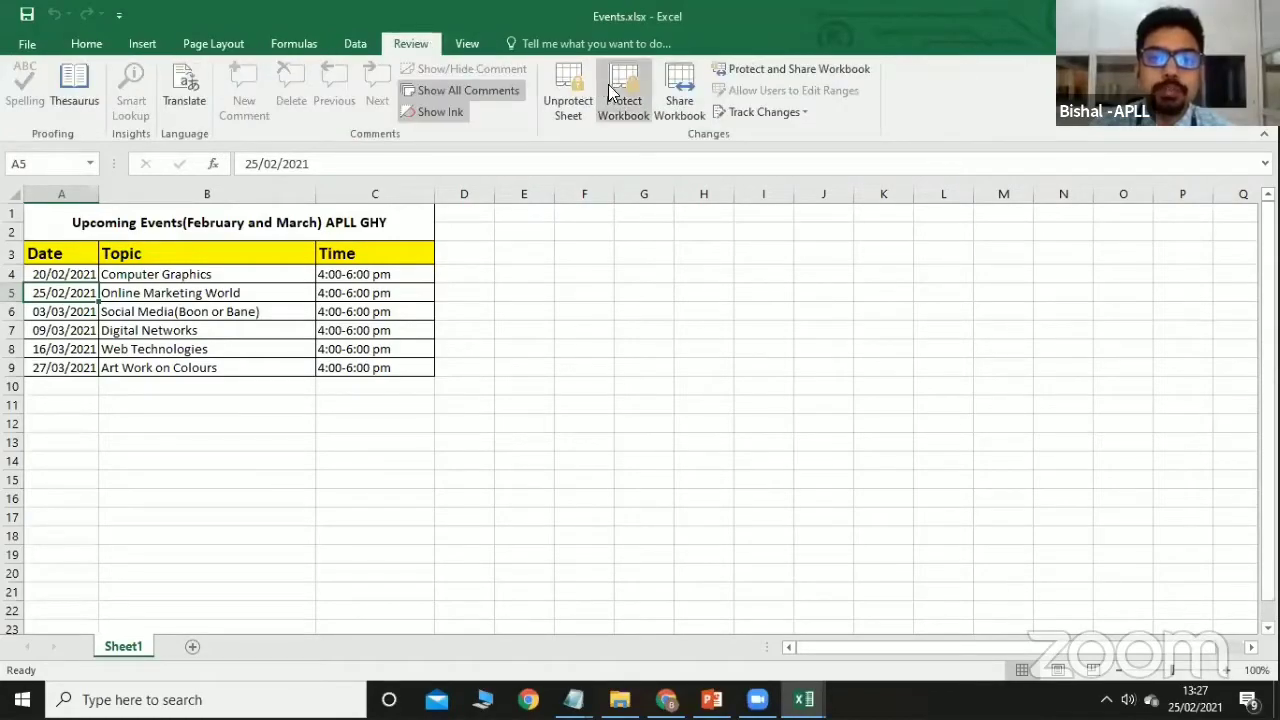
{"action": "left_click", "coordinate": [566, 105]}
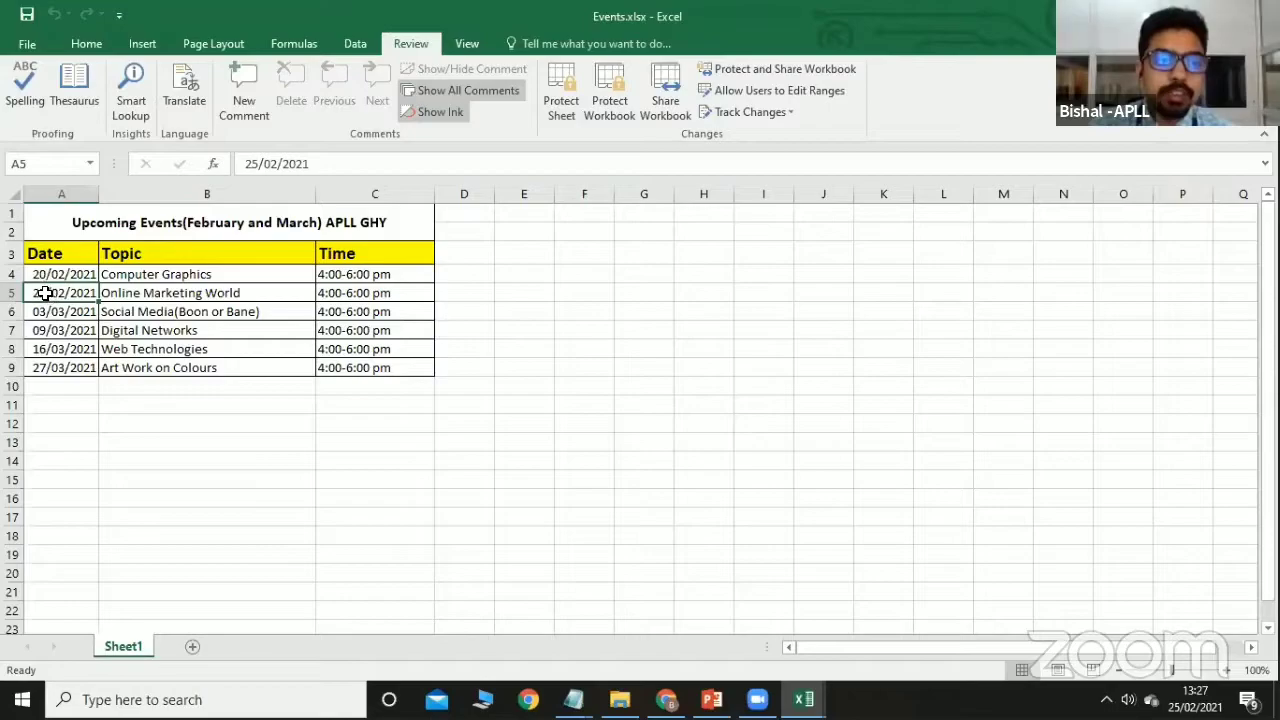
Change the A5 date to 28/02/2021 and save Events.xlsx.
{"action": "key", "text": "F2"}
{"action": "key", "text": "BackSpace"}
{"action": "key", "text": "BackSpace"}
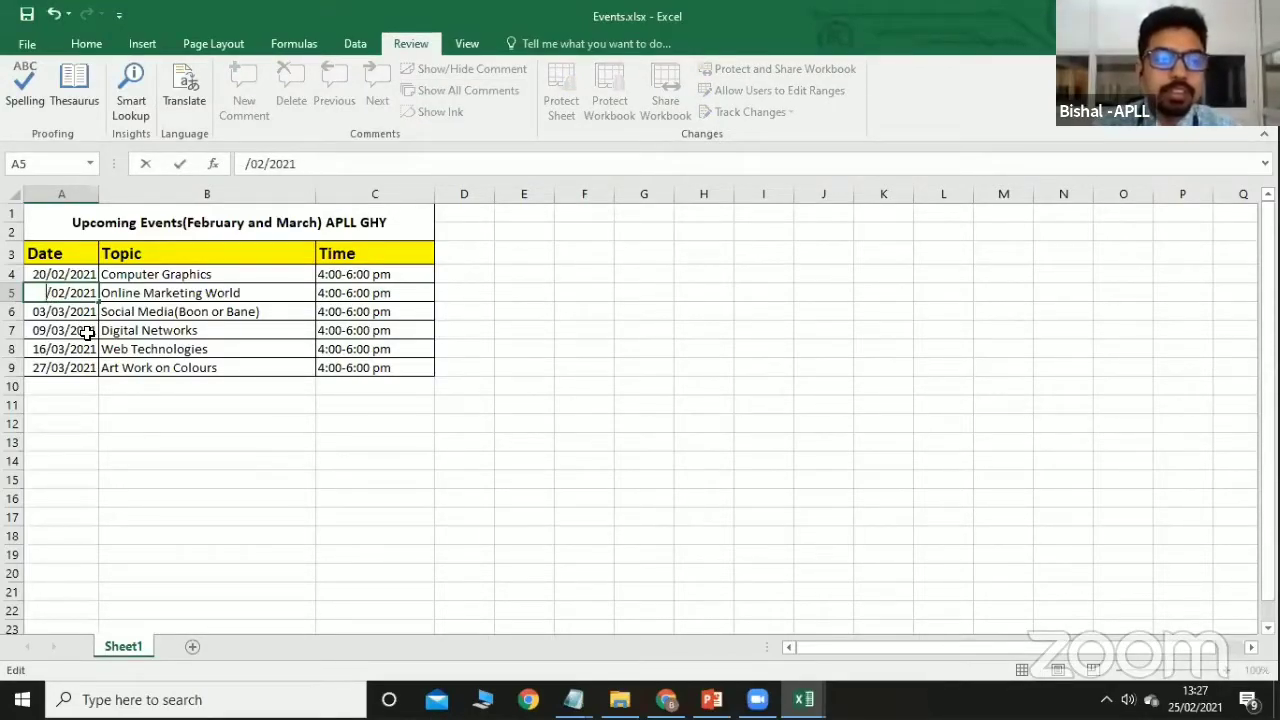
{"action": "type", "text": "2"}
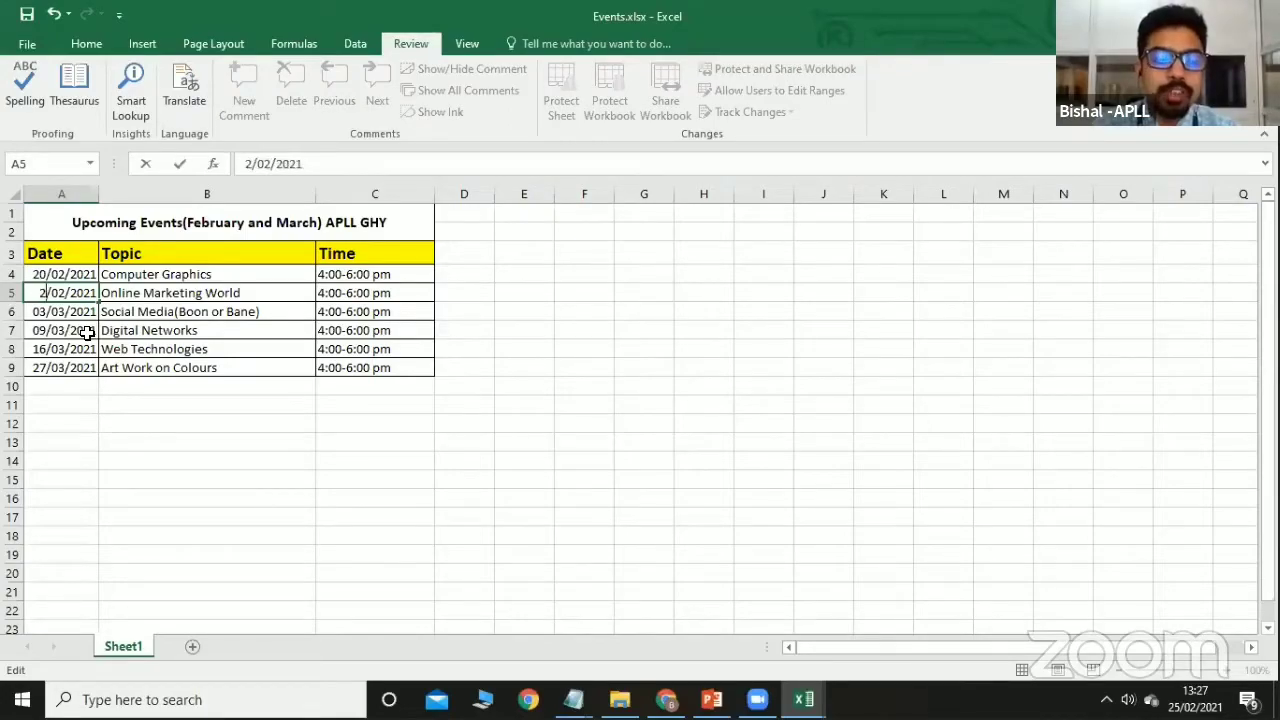
{"action": "type", "text": "8"}
{"action": "left_click", "coordinate": [275, 437]}
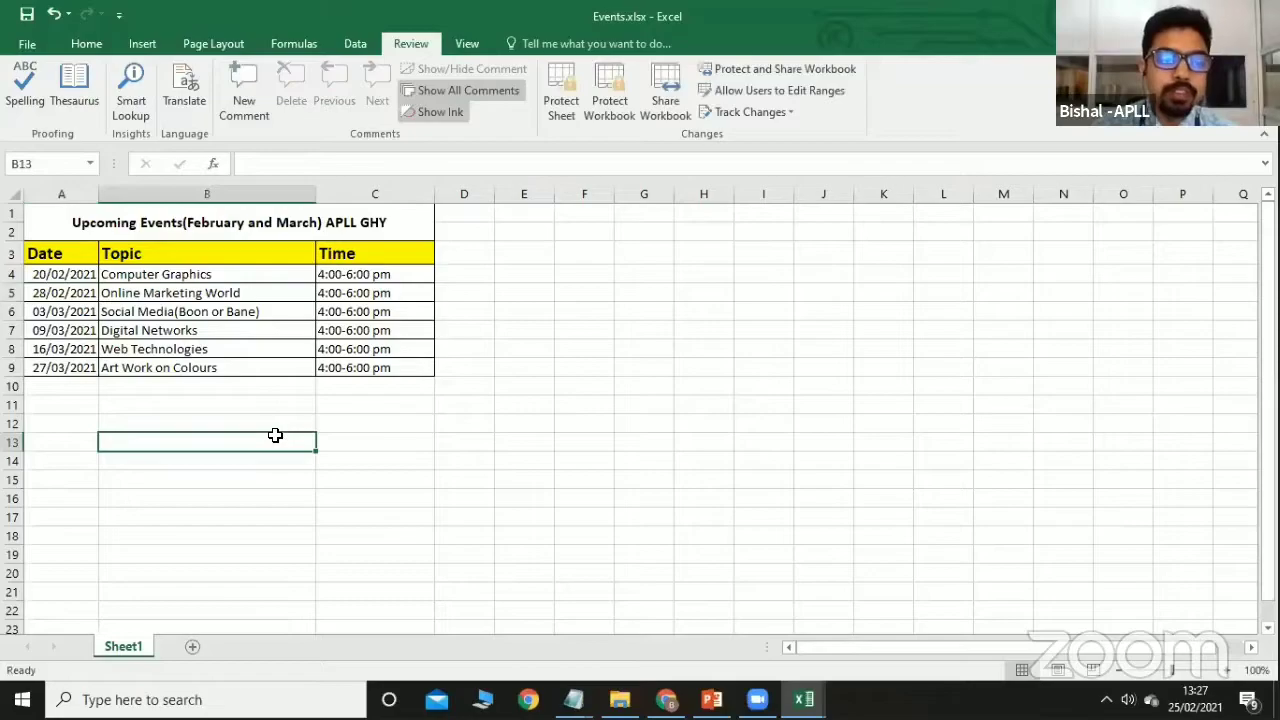
{"action": "left_click", "coordinate": [33, 44]}
{"action": "left_click", "coordinate": [55, 193]}
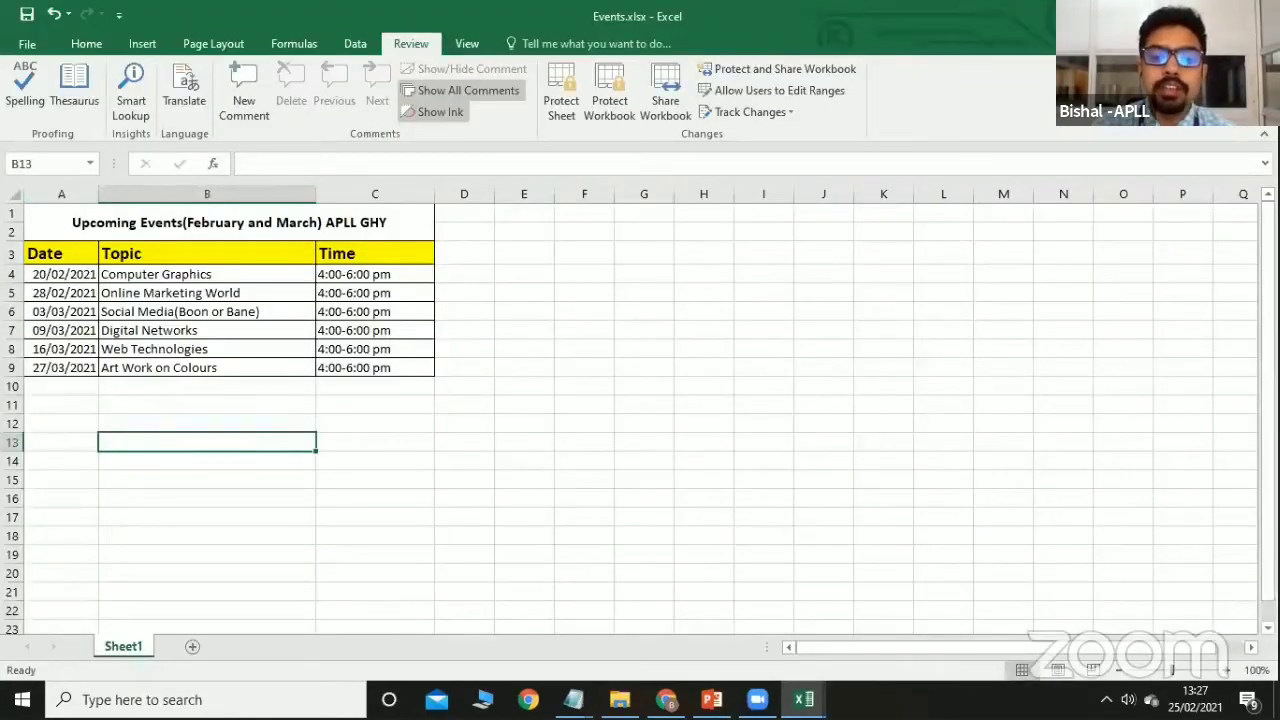
Reopen Book1.xlsx from the desktop and enable its external data content.
{"action": "left_click", "coordinate": [1172, 15]}
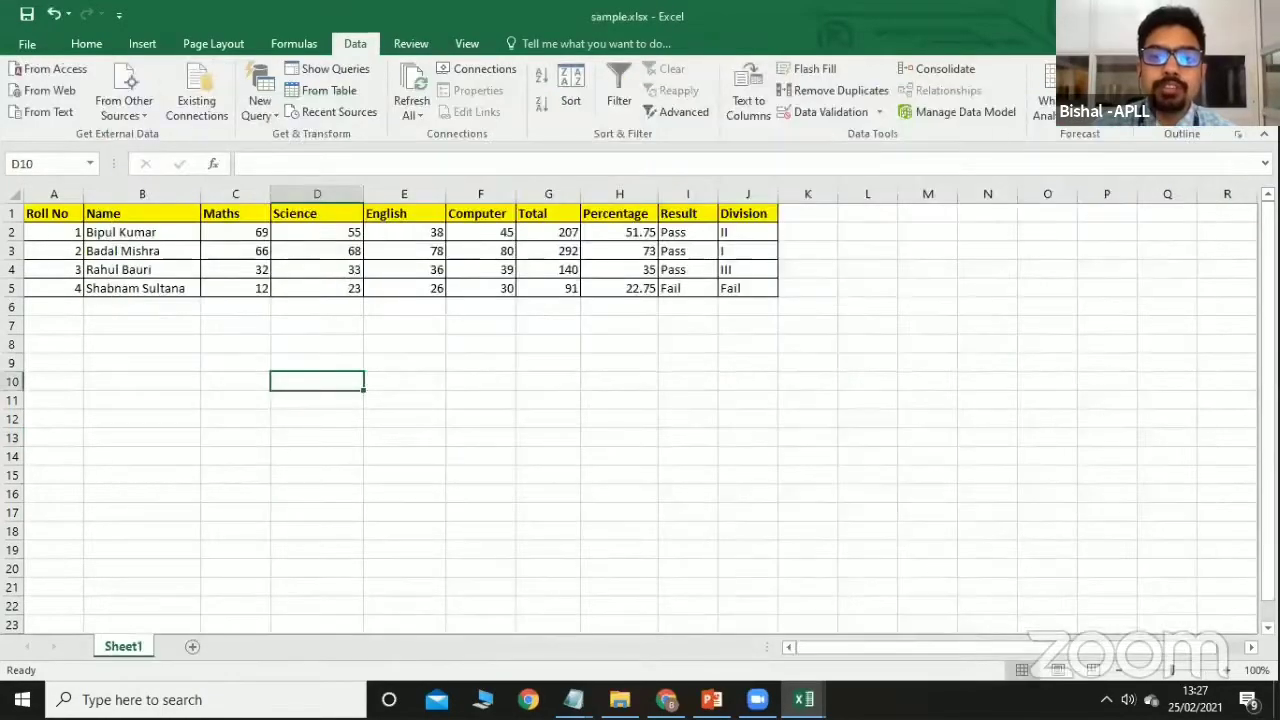
{"action": "left_click", "coordinate": [1172, 15]}
{"action": "double_click", "coordinate": [452, 48]}
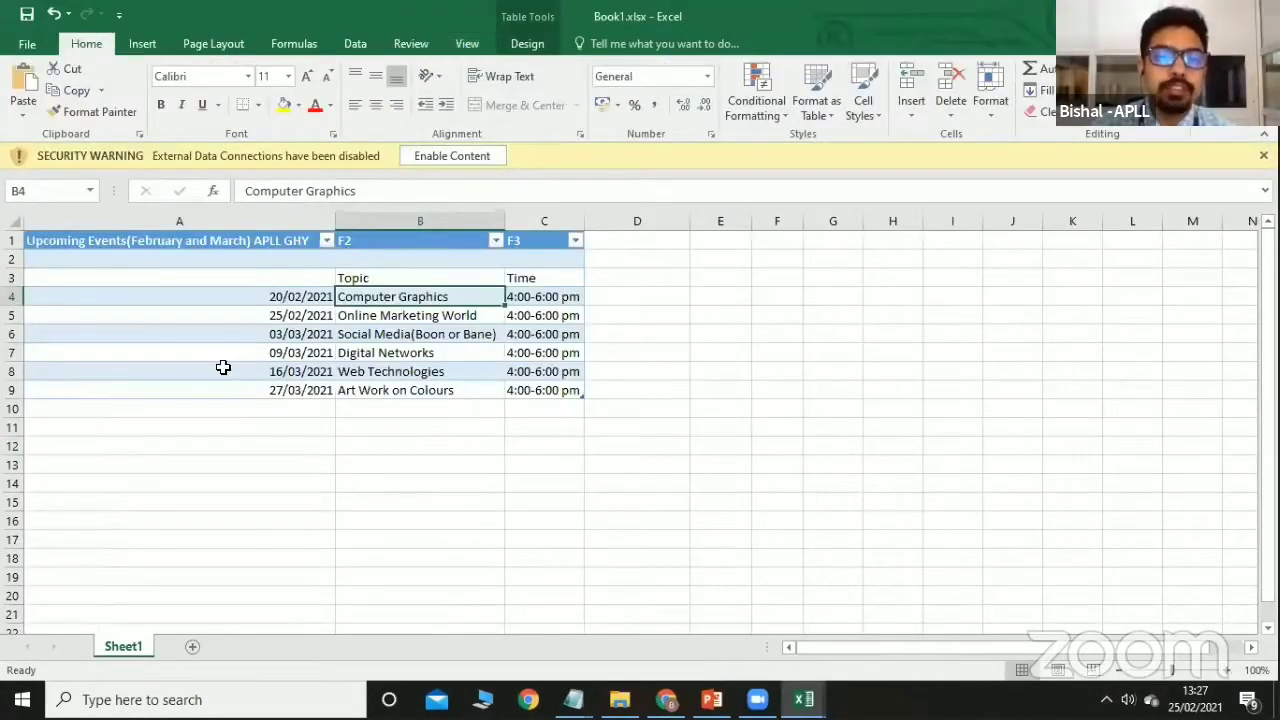
{"action": "left_click", "coordinate": [452, 156]}
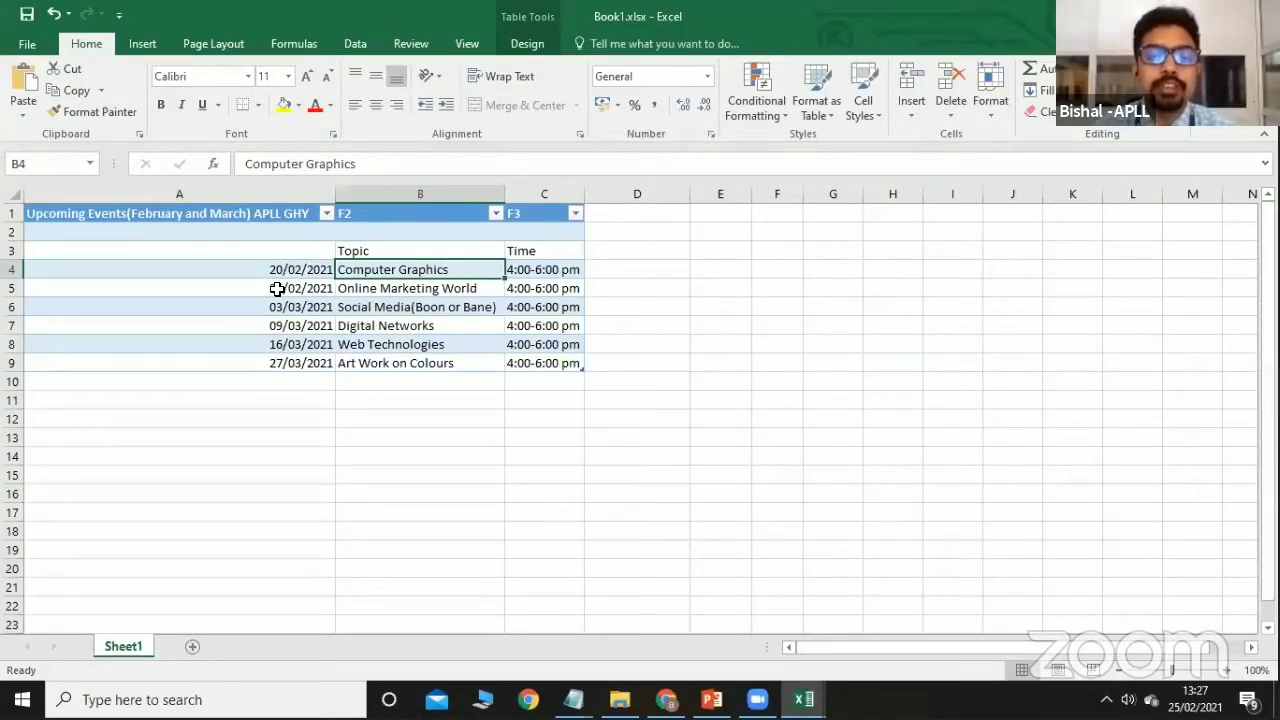
Refresh All data so Online Marketing World shows 28/02/2021, then open the range properties.
{"action": "left_click", "coordinate": [364, 44]}
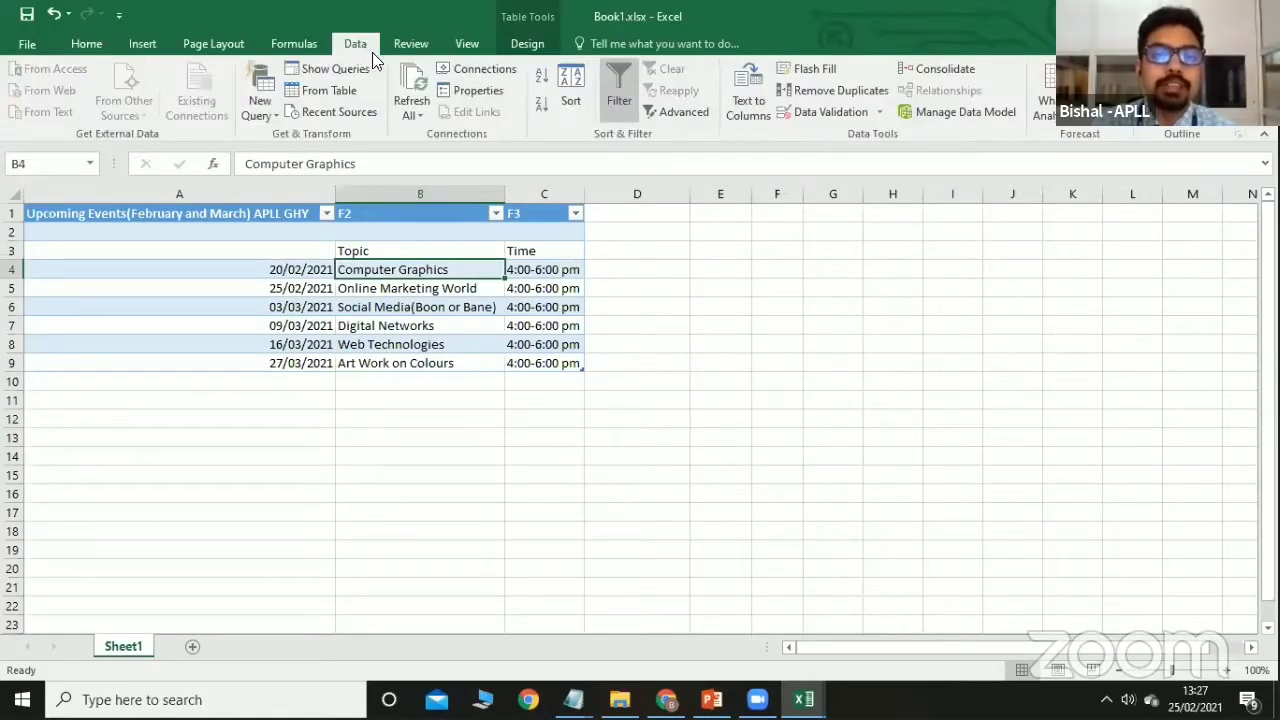
{"action": "left_click", "coordinate": [422, 114]}
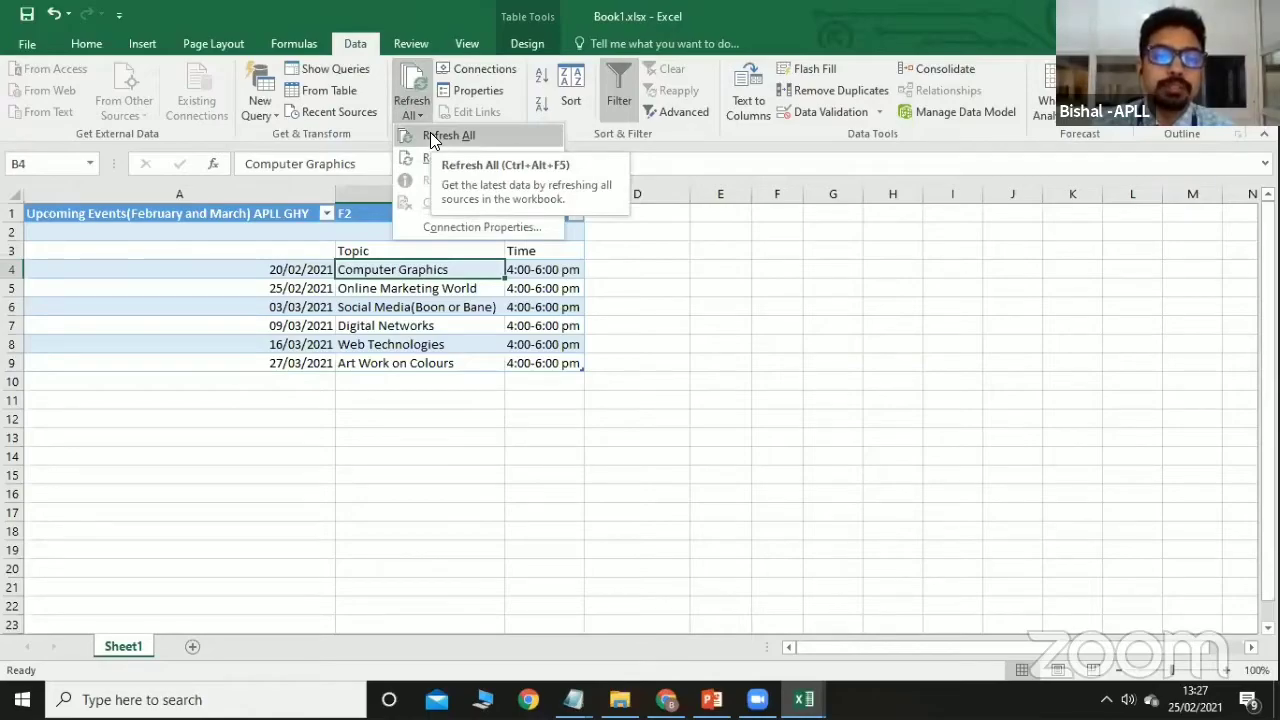
{"action": "left_click", "coordinate": [432, 136]}
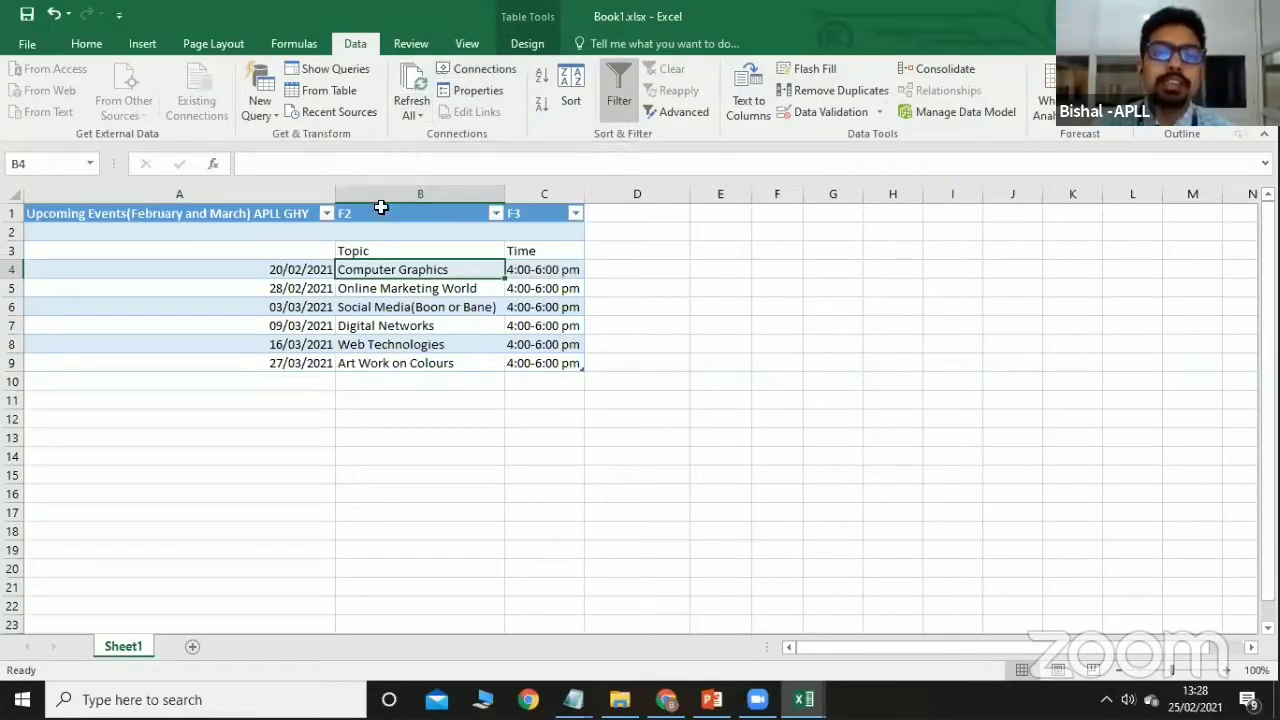
{"action": "left_click", "coordinate": [470, 89]}
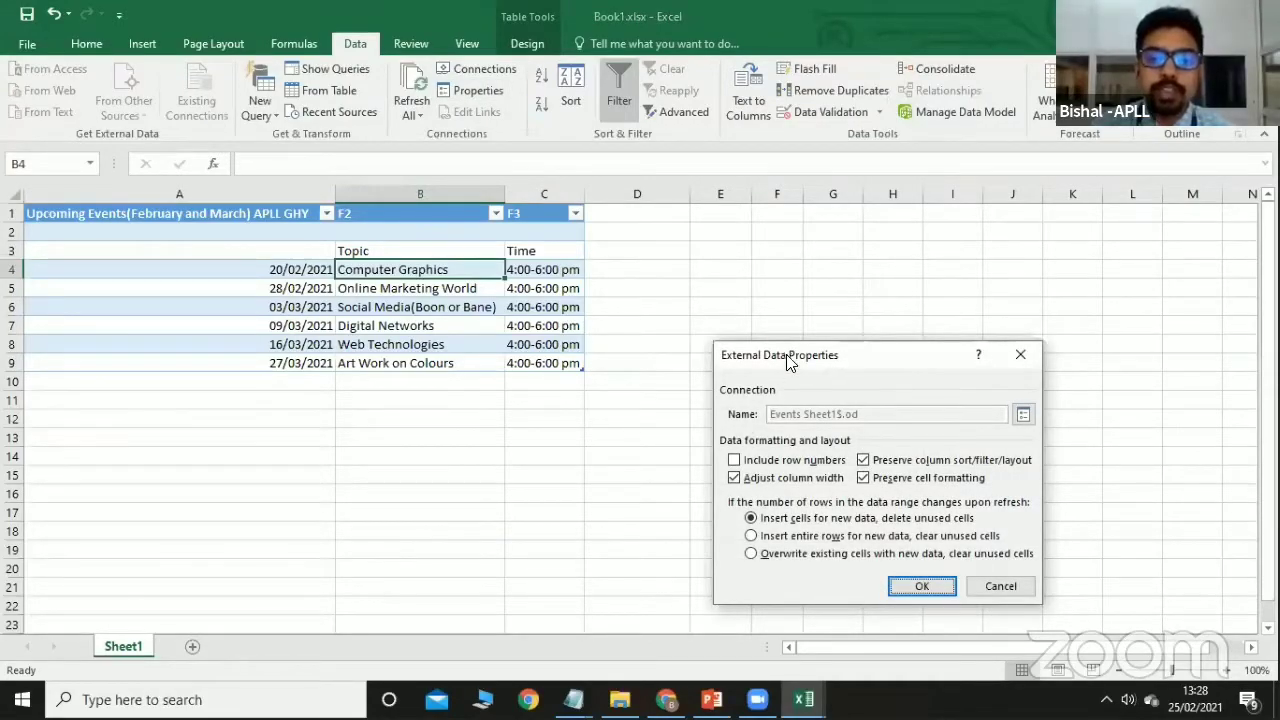
Leave the 60-minute auto-refresh off in both property dialogs, then close Book1.xlsx, saving changes.
{"action": "left_click_drag", "start_coordinate": [772, 334], "coordinate": [723, 264]}
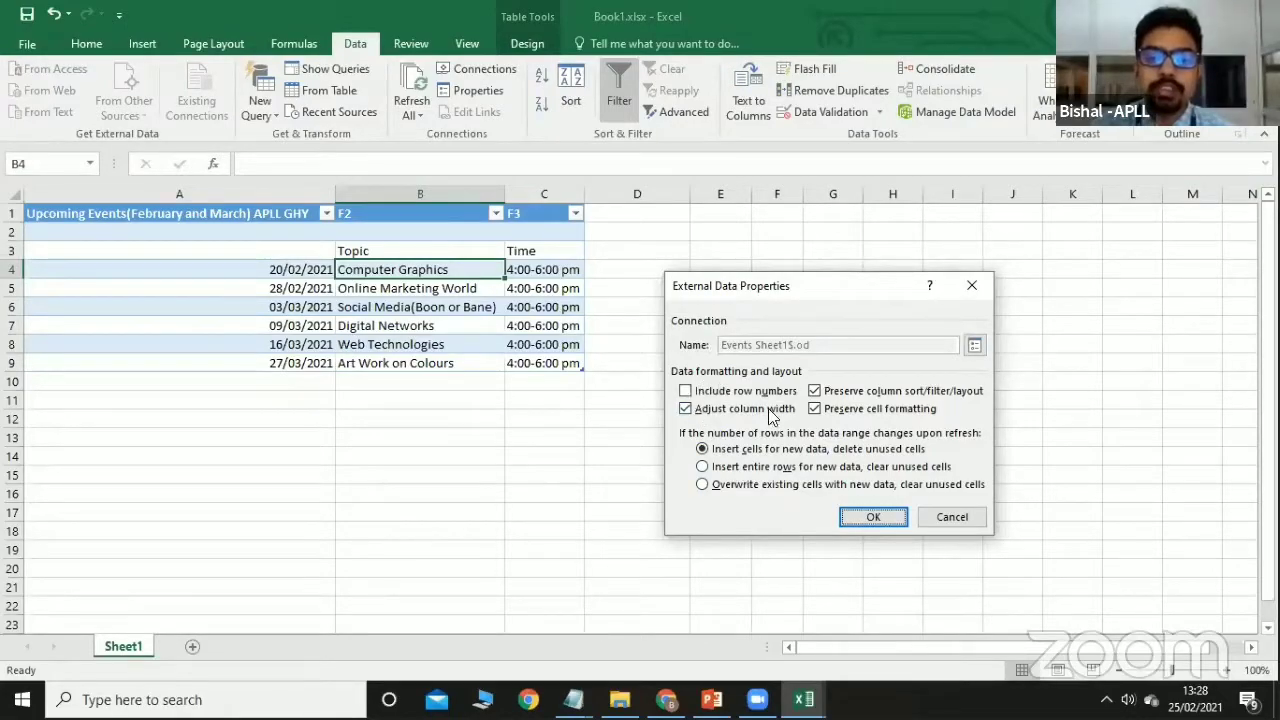
{"action": "left_click", "coordinate": [928, 518]}
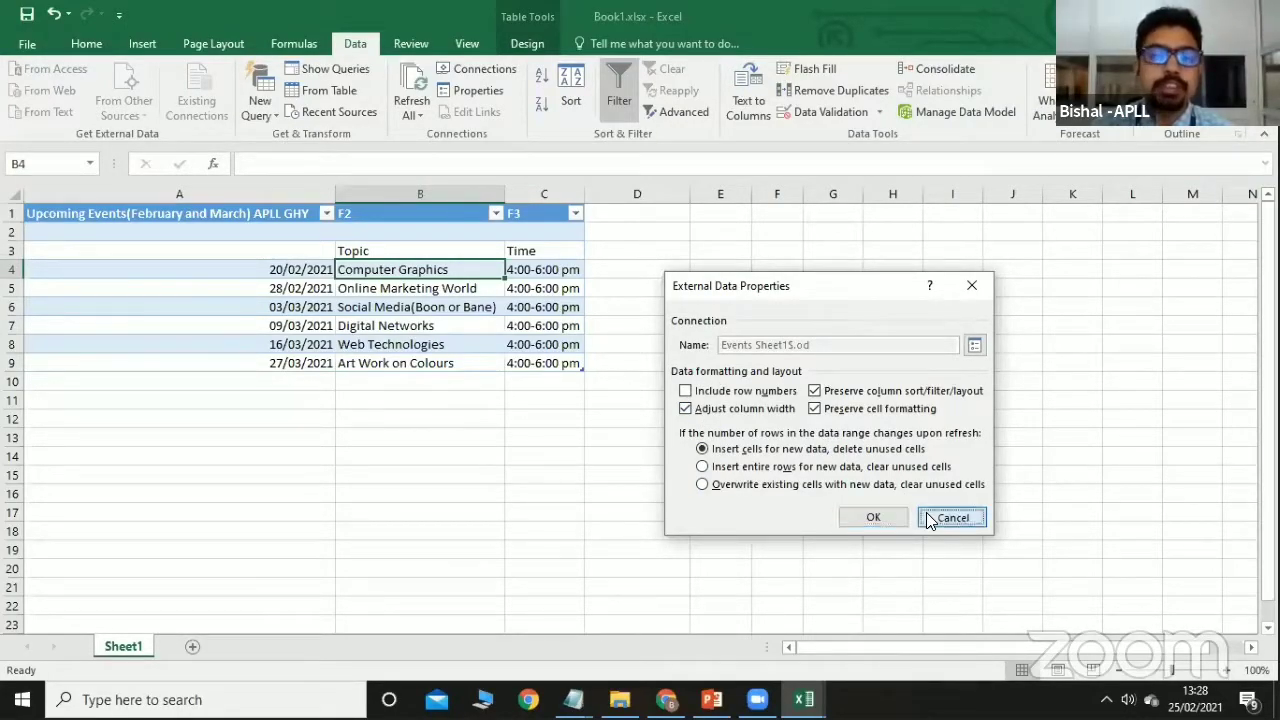
{"action": "left_click", "coordinate": [418, 118]}
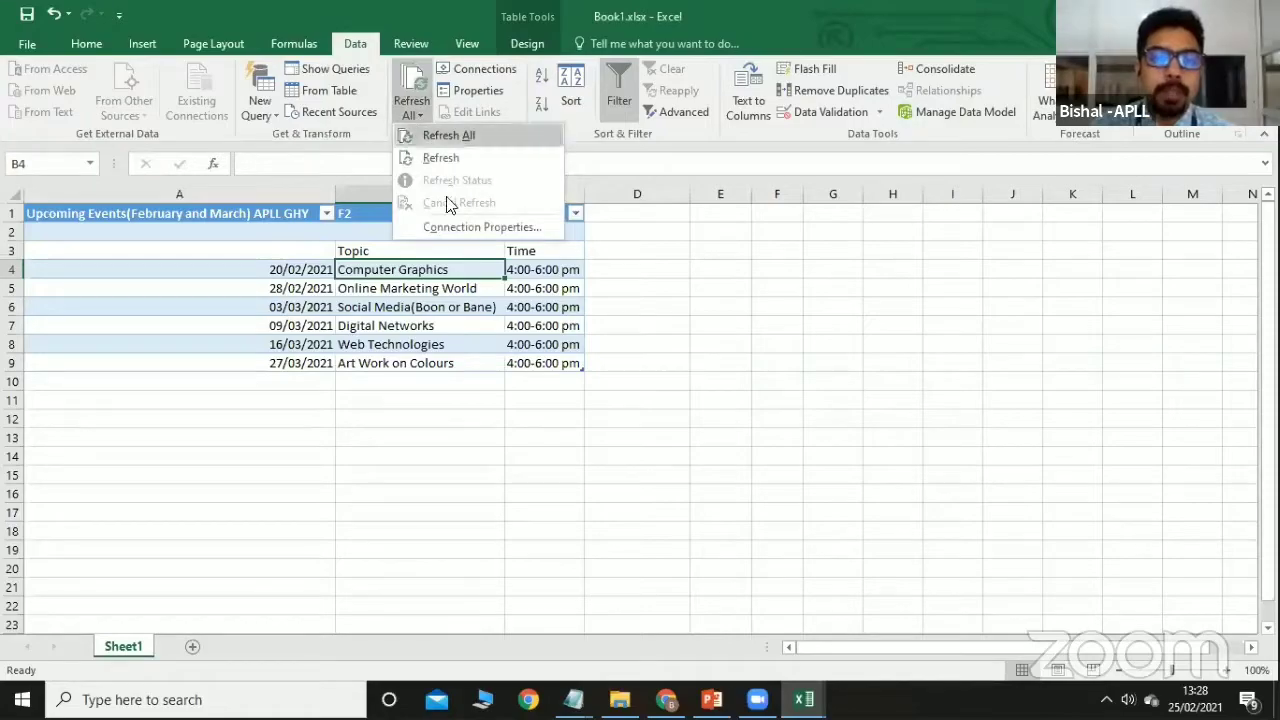
{"action": "left_click", "coordinate": [470, 226]}
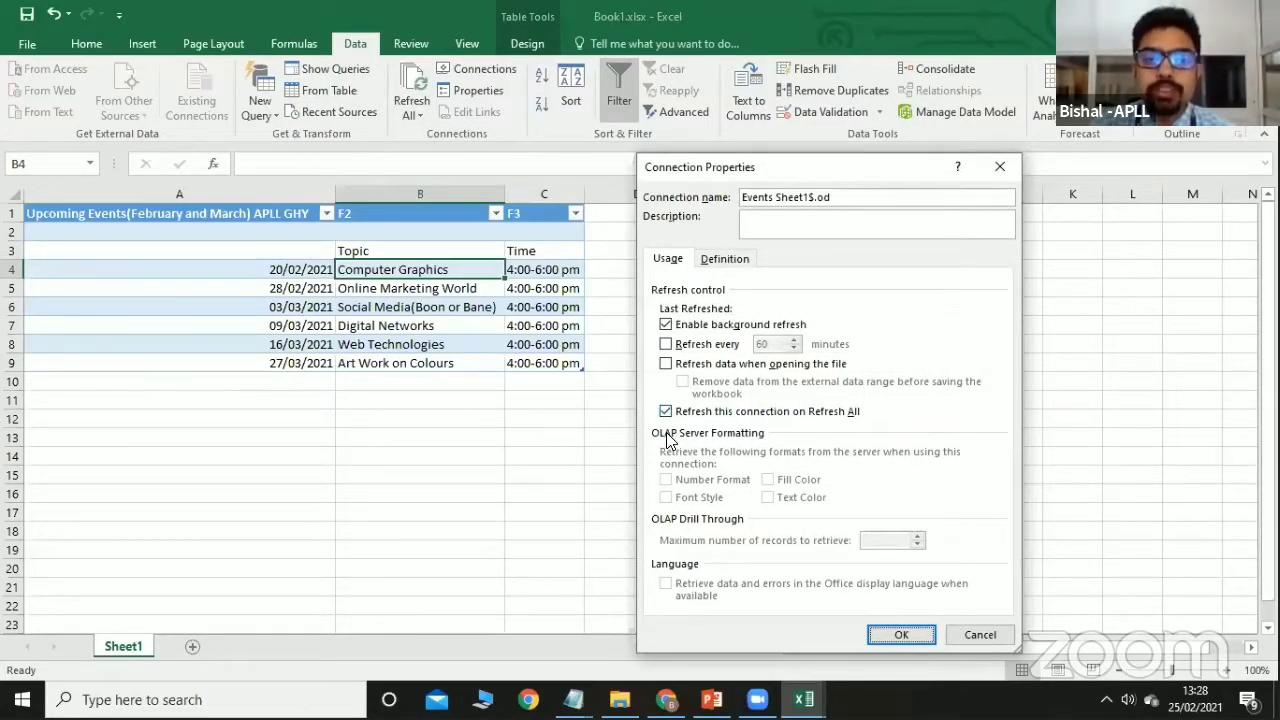
{"action": "left_click", "coordinate": [666, 345]}
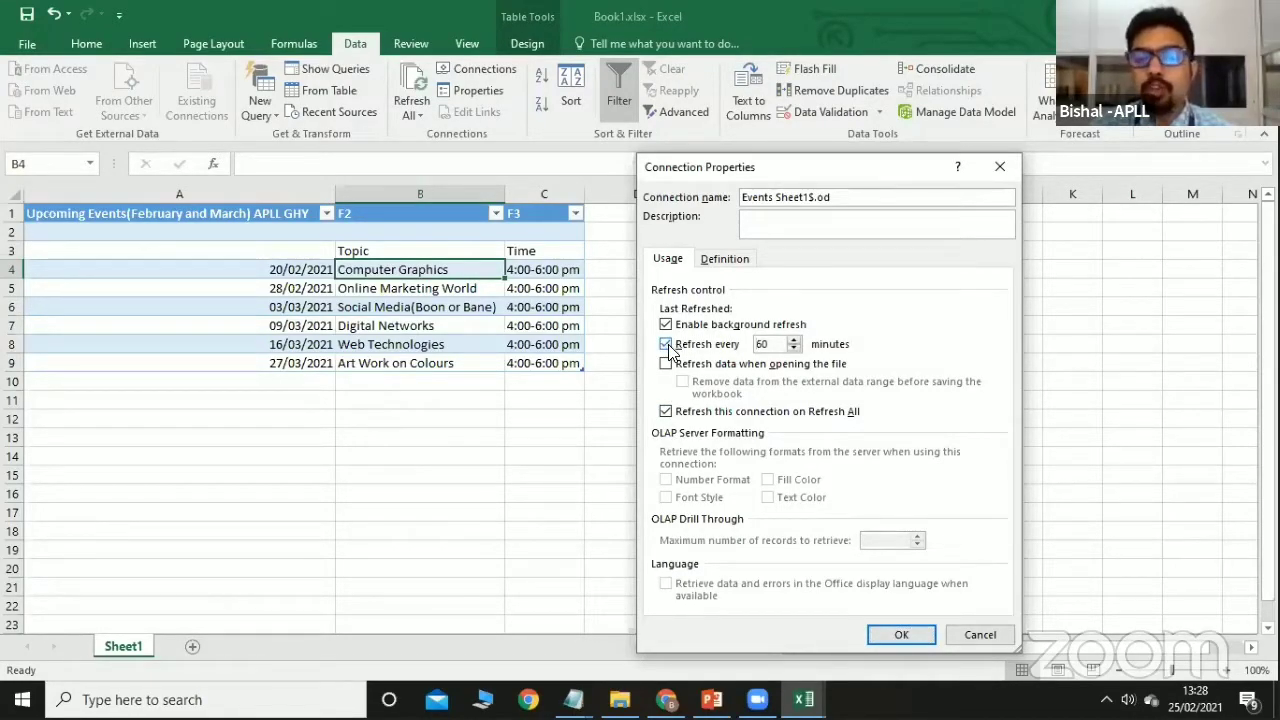
{"action": "left_click", "coordinate": [718, 344]}
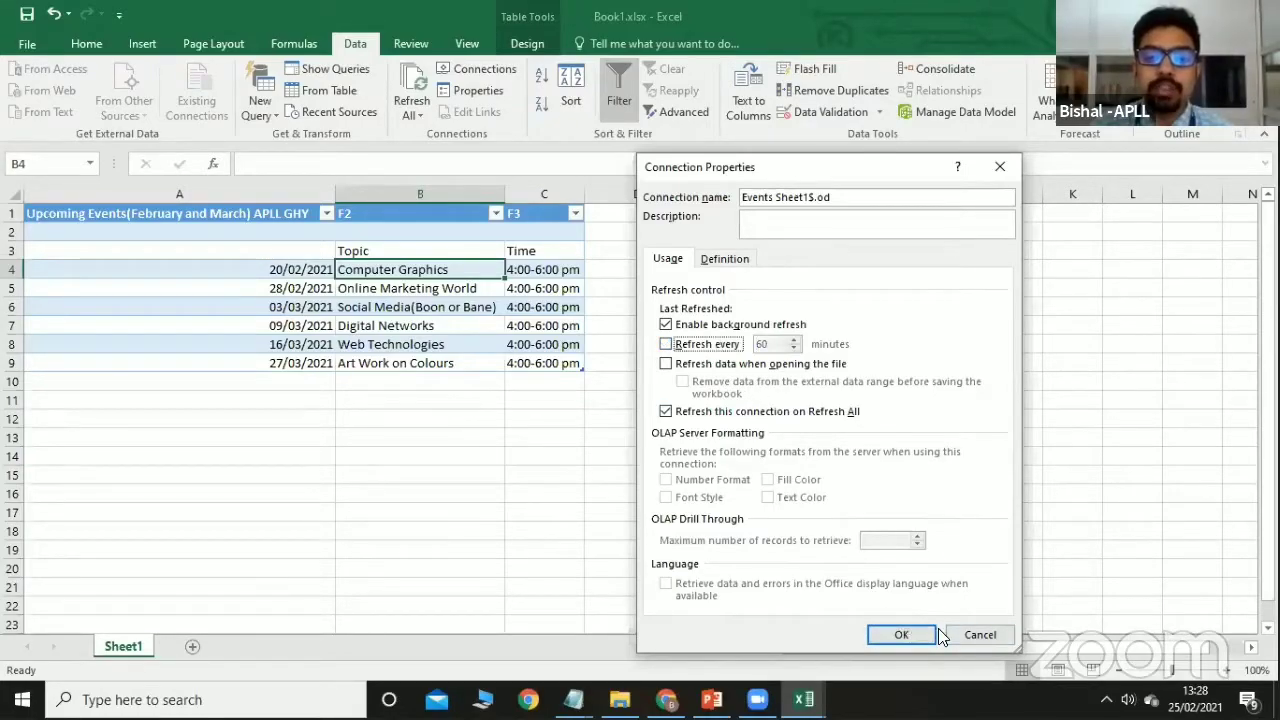
{"action": "left_click", "coordinate": [994, 633]}
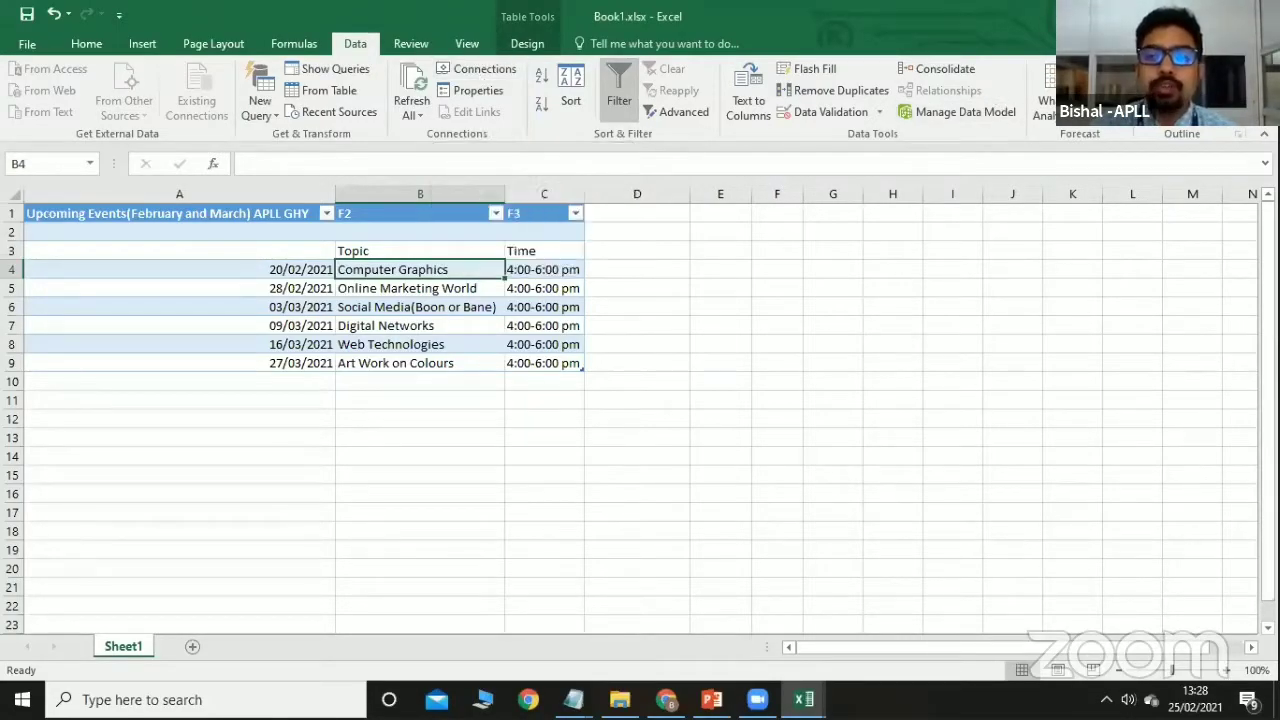
{"action": "key", "text": "ctrl+w"}
{"action": "left_click", "coordinate": [563, 368]}
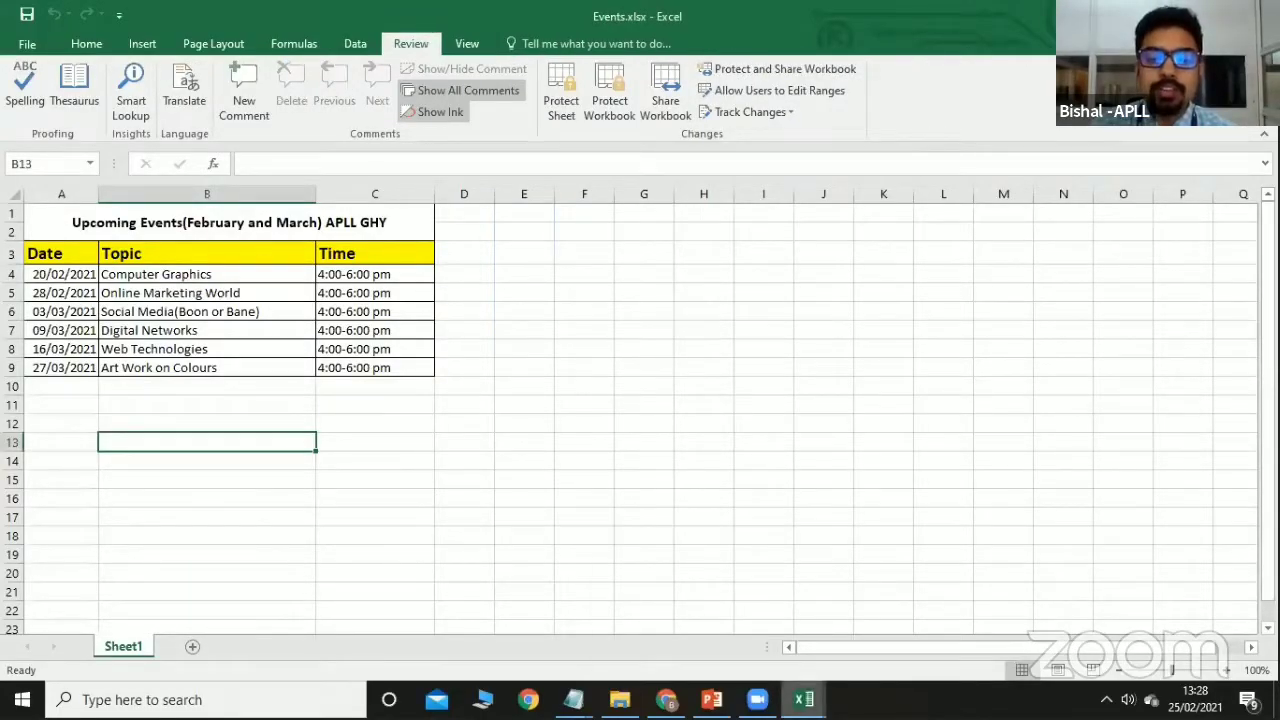
Save Book1.xlsx, switch to the sample.xlsx marks workbook, and select the Roll No cell A1.
{"action": "mouse_move", "coordinate": [805, 699]}
{"action": "left_click", "coordinate": [729, 606]}
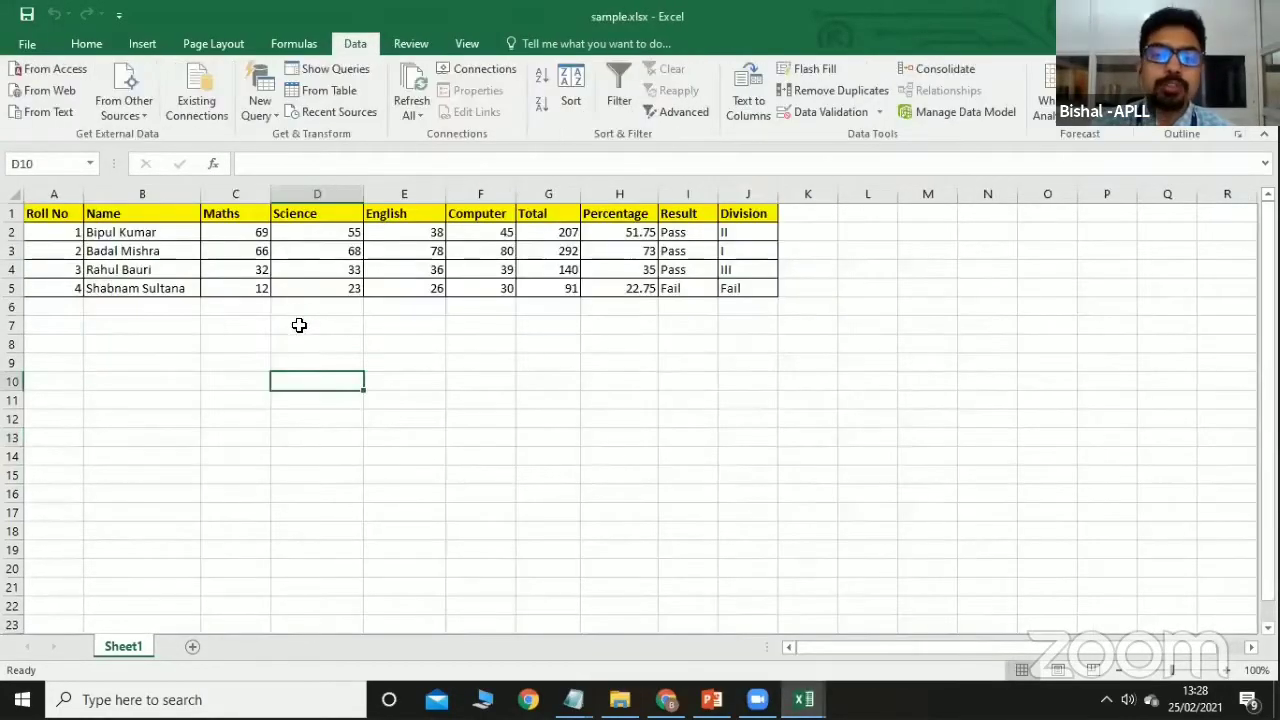
{"action": "left_click", "coordinate": [442, 326]}
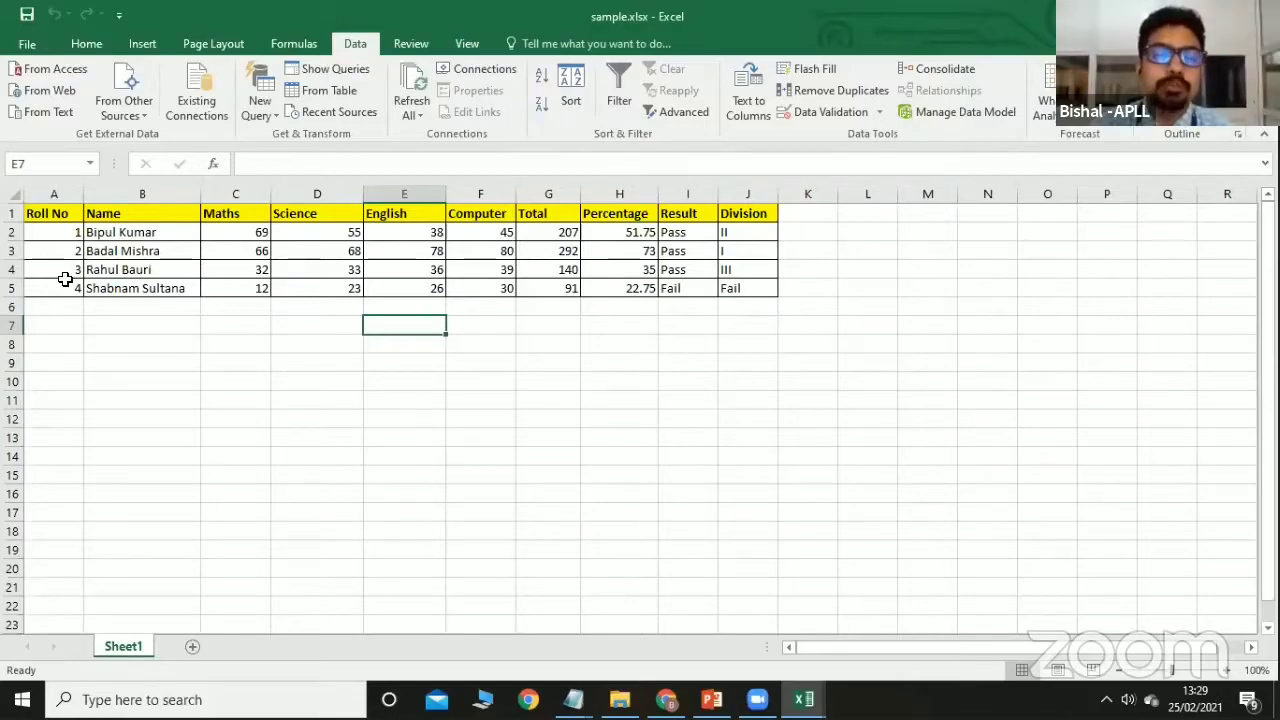
{"action": "left_click", "coordinate": [55, 214]}
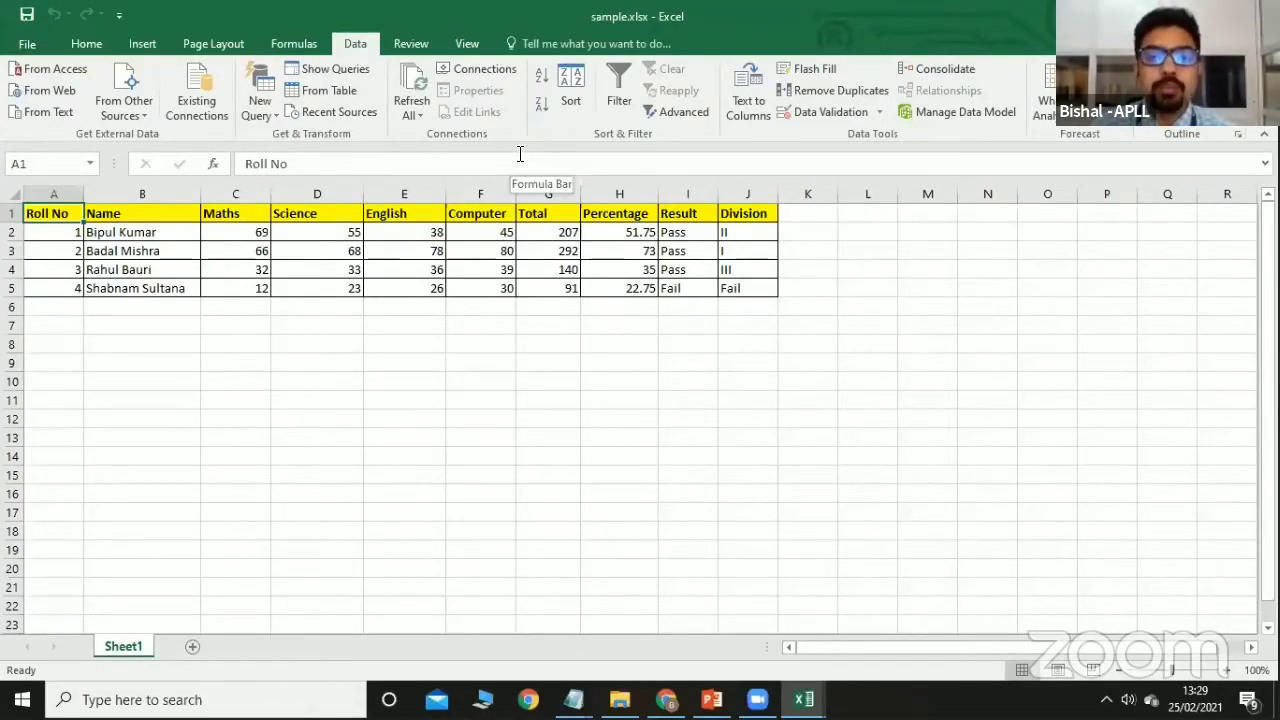
Open and cancel the Sort dialog, then select just the roll numbers A2:A5.
{"action": "left_click", "coordinate": [573, 97]}
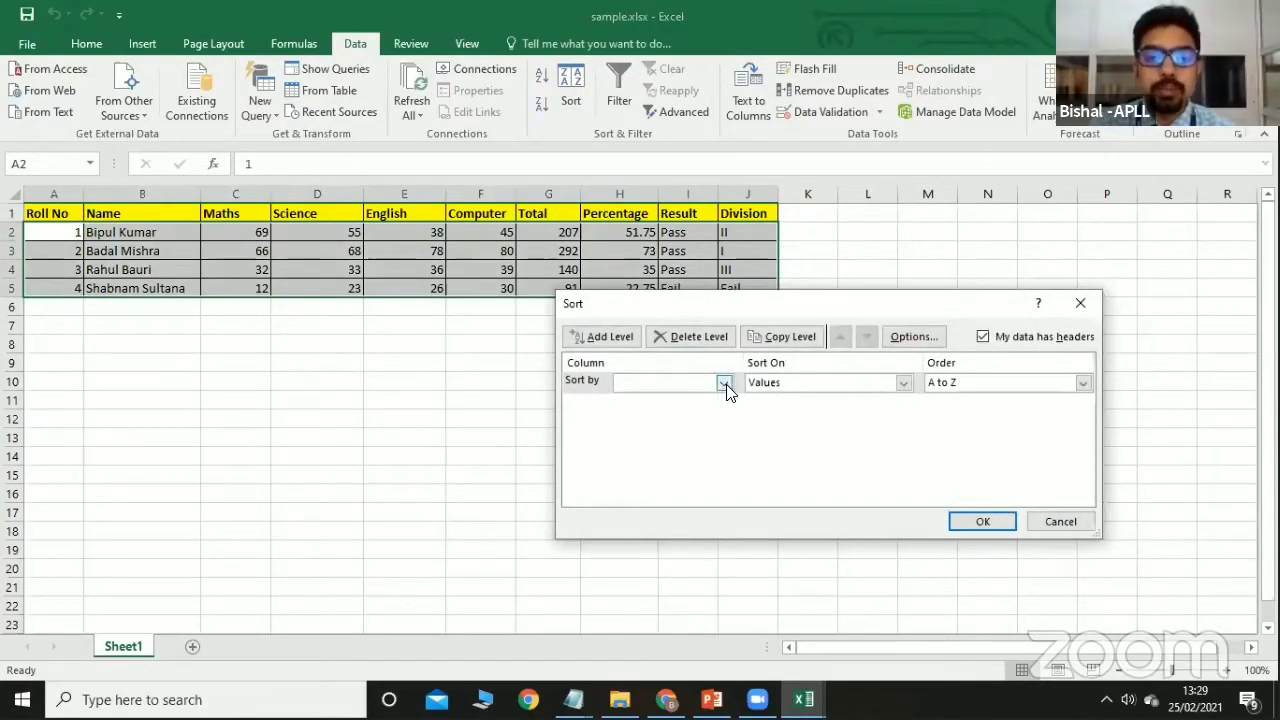
{"action": "left_click", "coordinate": [1060, 521]}
{"action": "left_click", "coordinate": [148, 325]}
{"action": "left_click_drag", "start_coordinate": [38, 213], "coordinate": [47, 279]}
{"action": "left_click", "coordinate": [251, 270]}
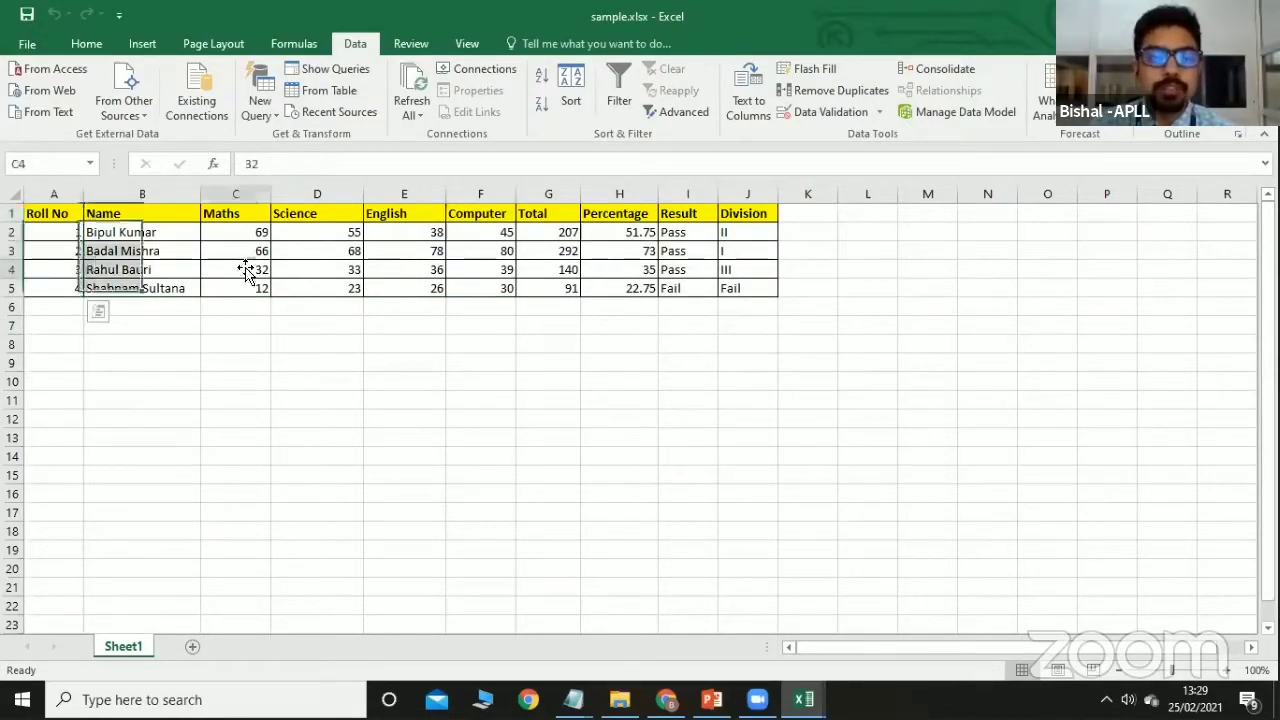
{"action": "left_click_drag", "start_coordinate": [40, 232], "coordinate": [46, 286]}
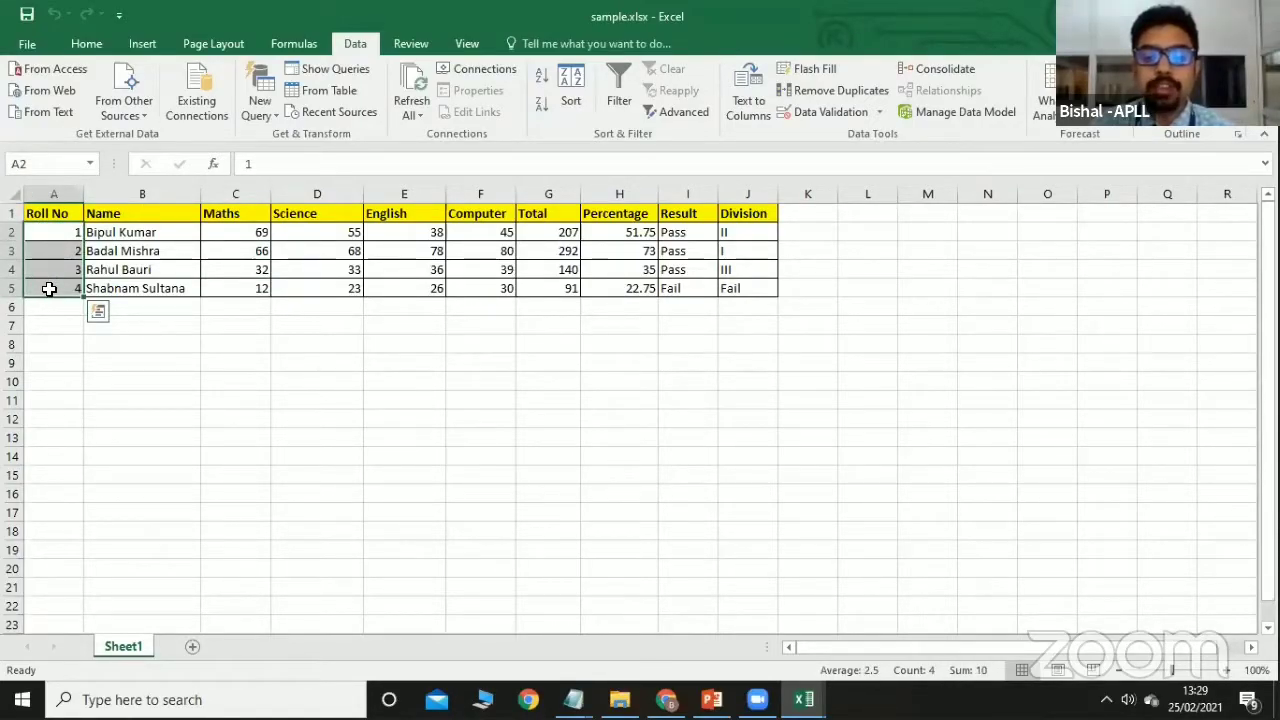
Sort only the selected Roll No cells Largest to Smallest.
{"action": "left_click", "coordinate": [574, 100]}
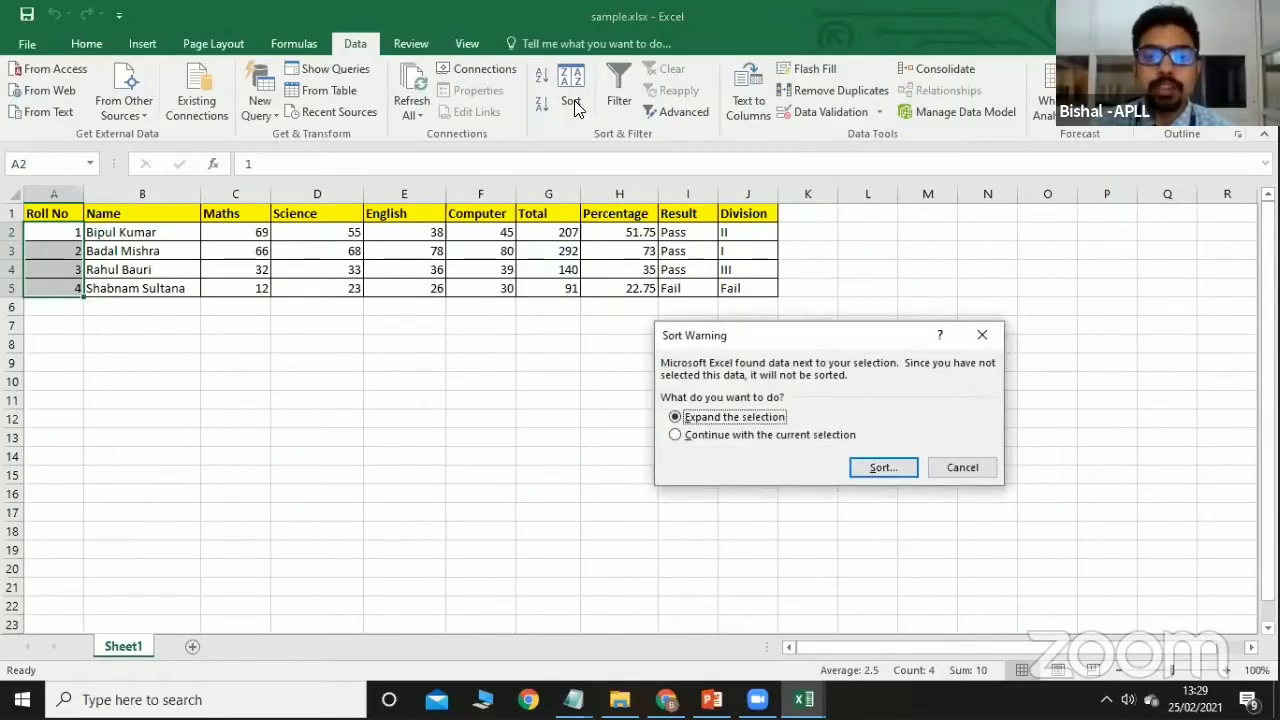
{"action": "left_click", "coordinate": [722, 434]}
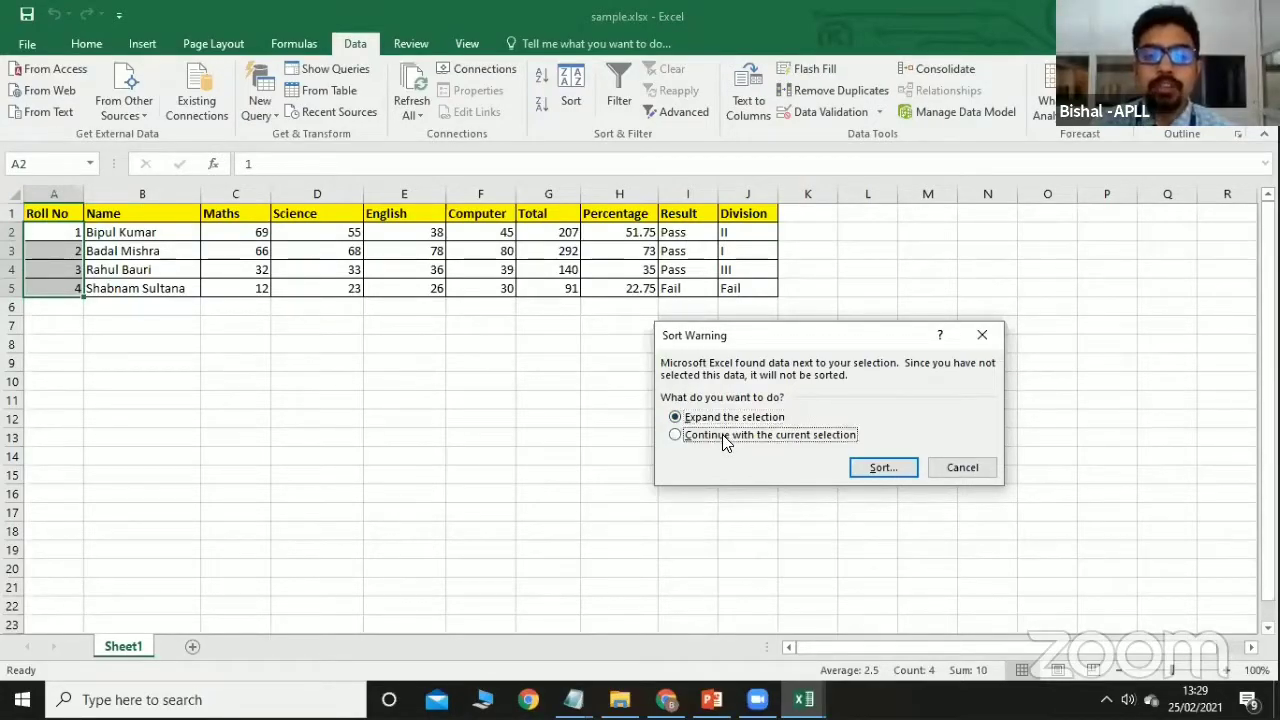
{"action": "left_click", "coordinate": [881, 468]}
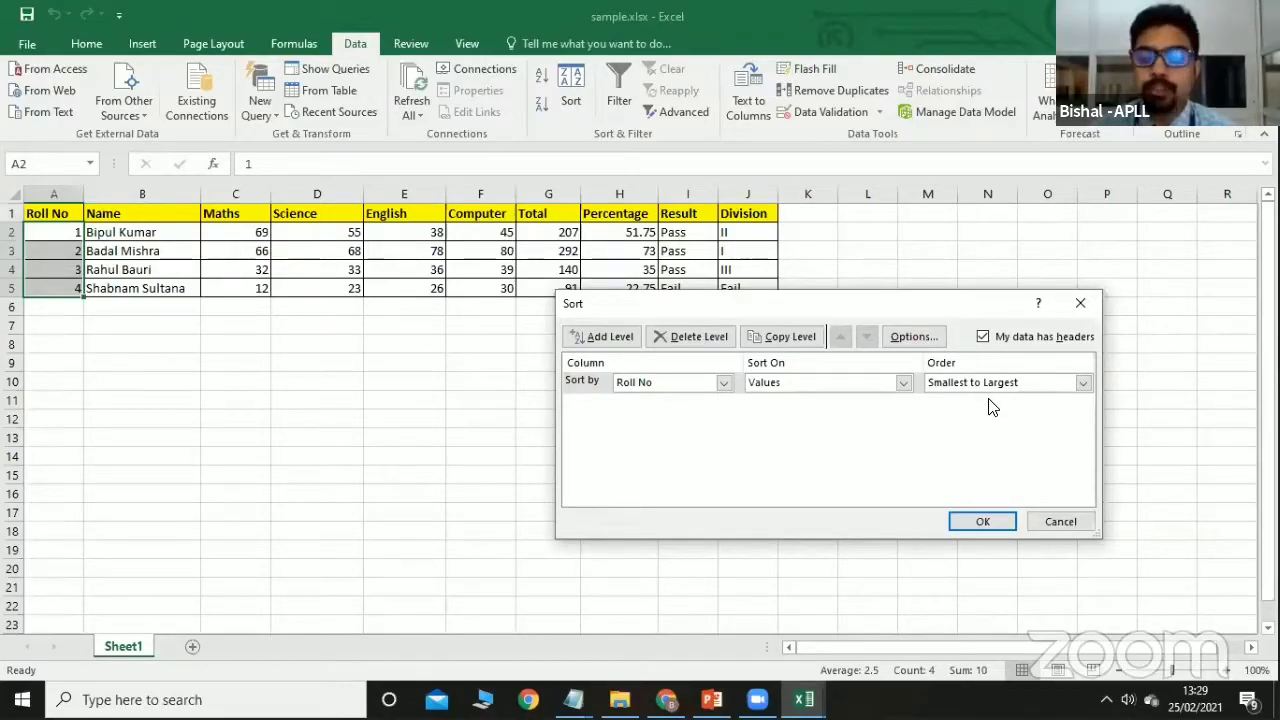
{"action": "left_click", "coordinate": [1083, 384]}
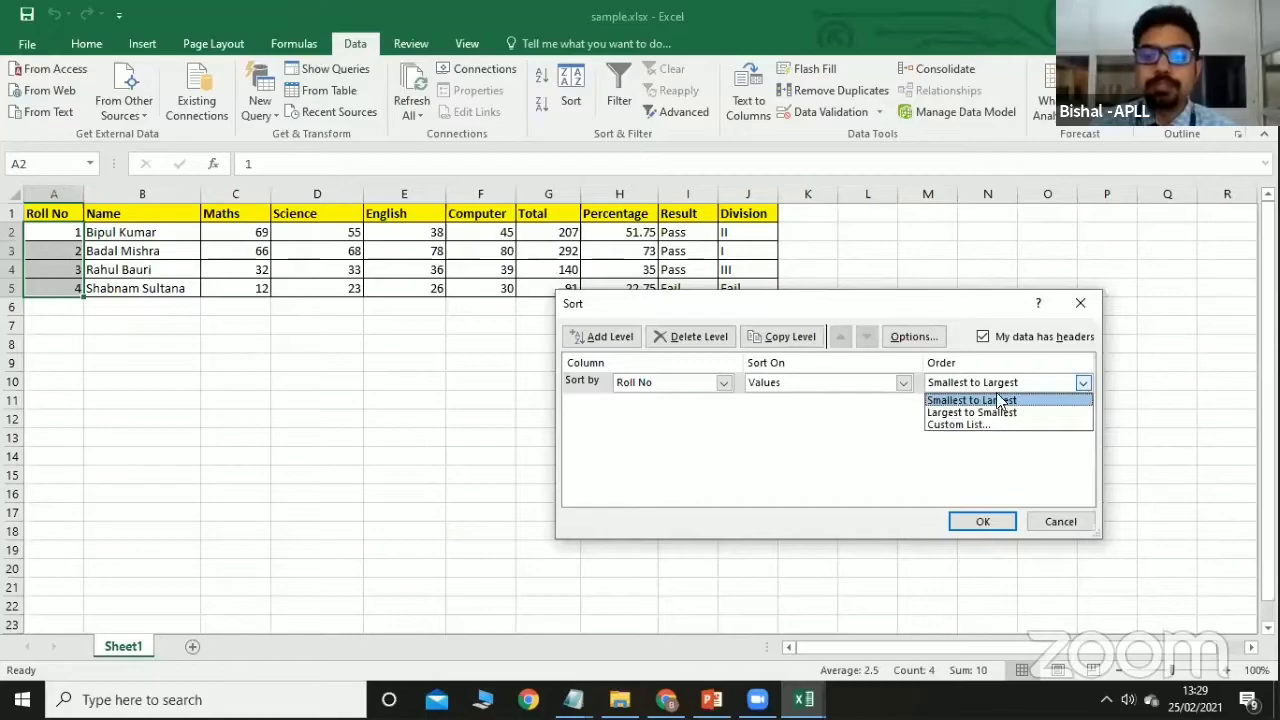
{"action": "left_click", "coordinate": [983, 413]}
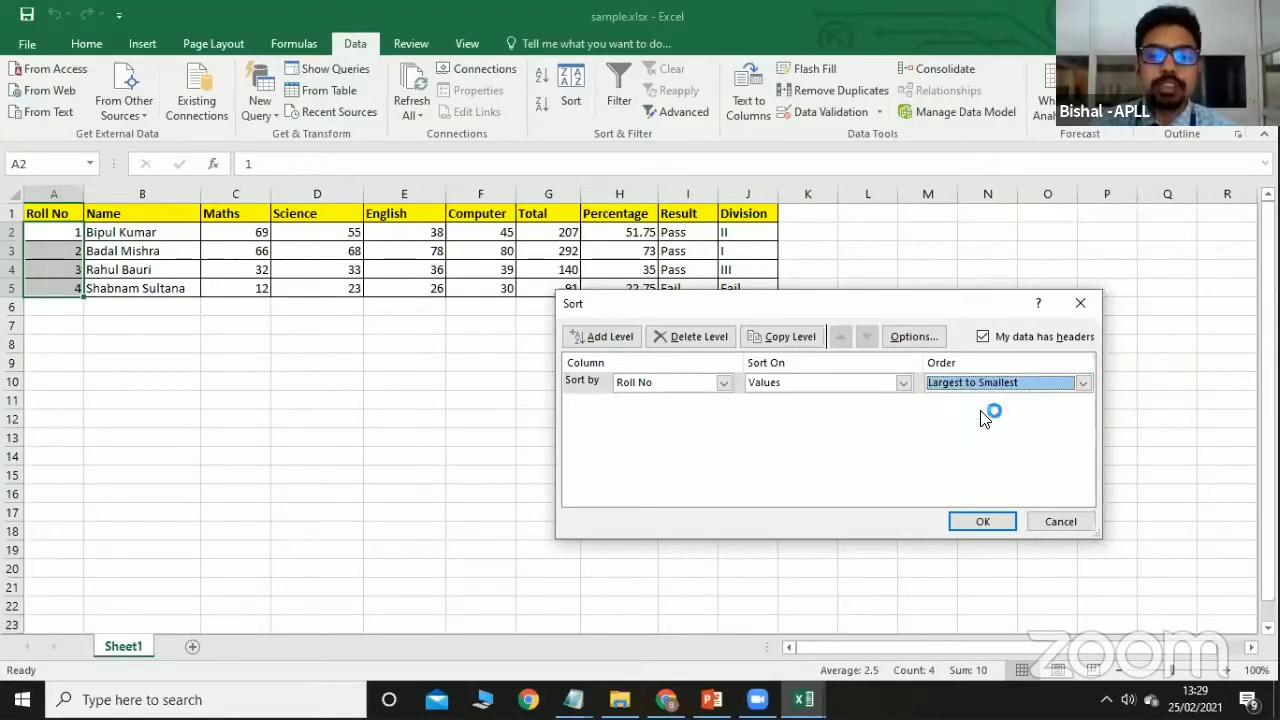
{"action": "left_click", "coordinate": [980, 522]}
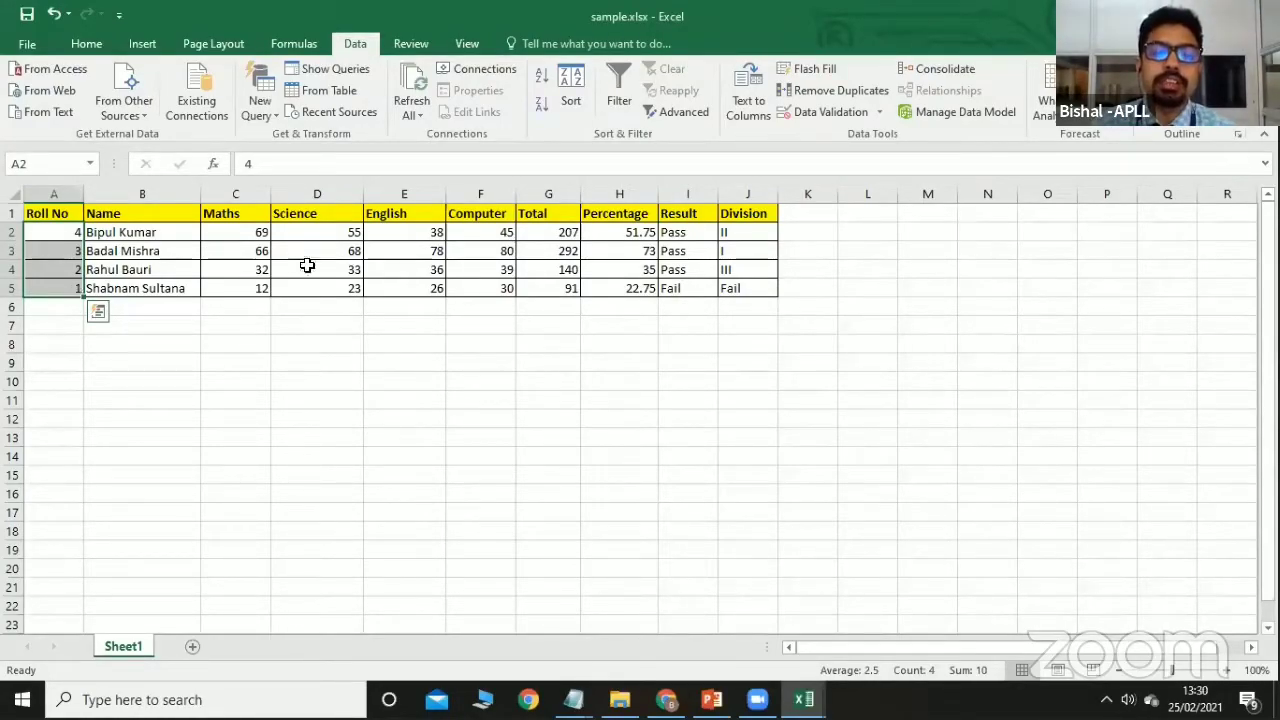
Re-sort only the roll numbers Smallest to Largest, then select the whole table A1:J5.
{"action": "left_click", "coordinate": [571, 100]}
{"action": "left_click", "coordinate": [740, 437]}
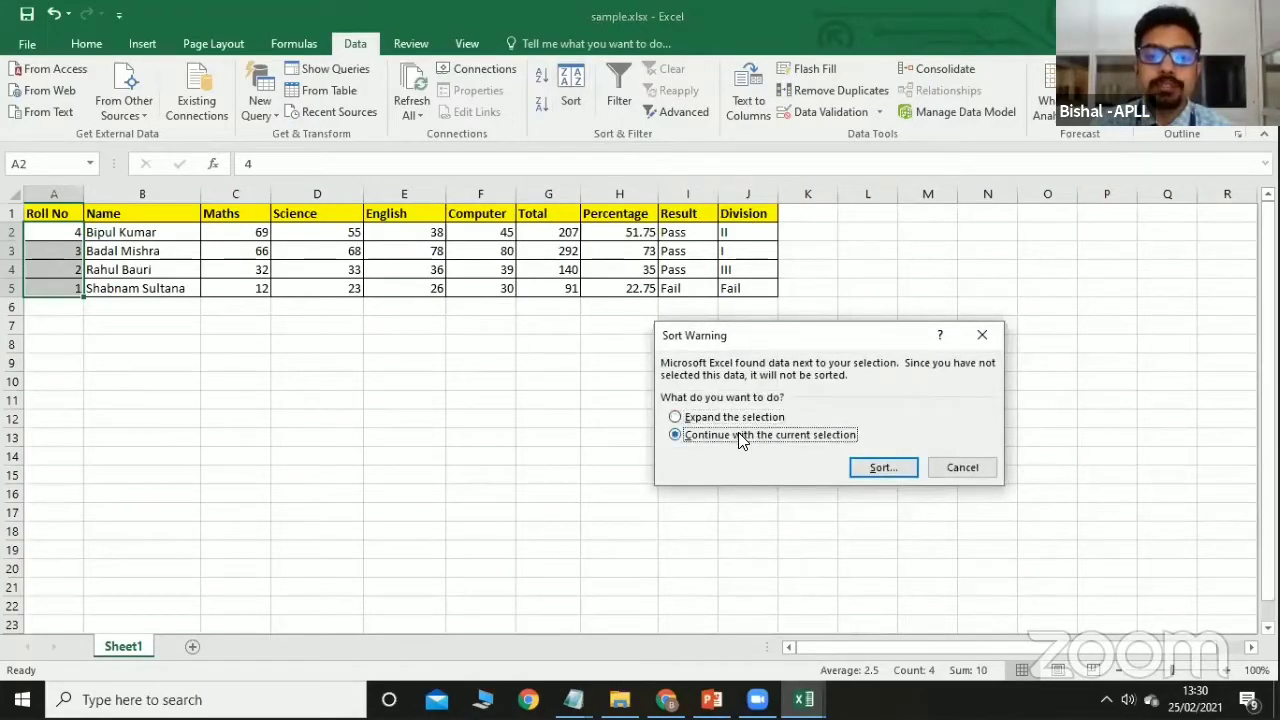
{"action": "left_click", "coordinate": [882, 467]}
{"action": "left_click", "coordinate": [1082, 382]}
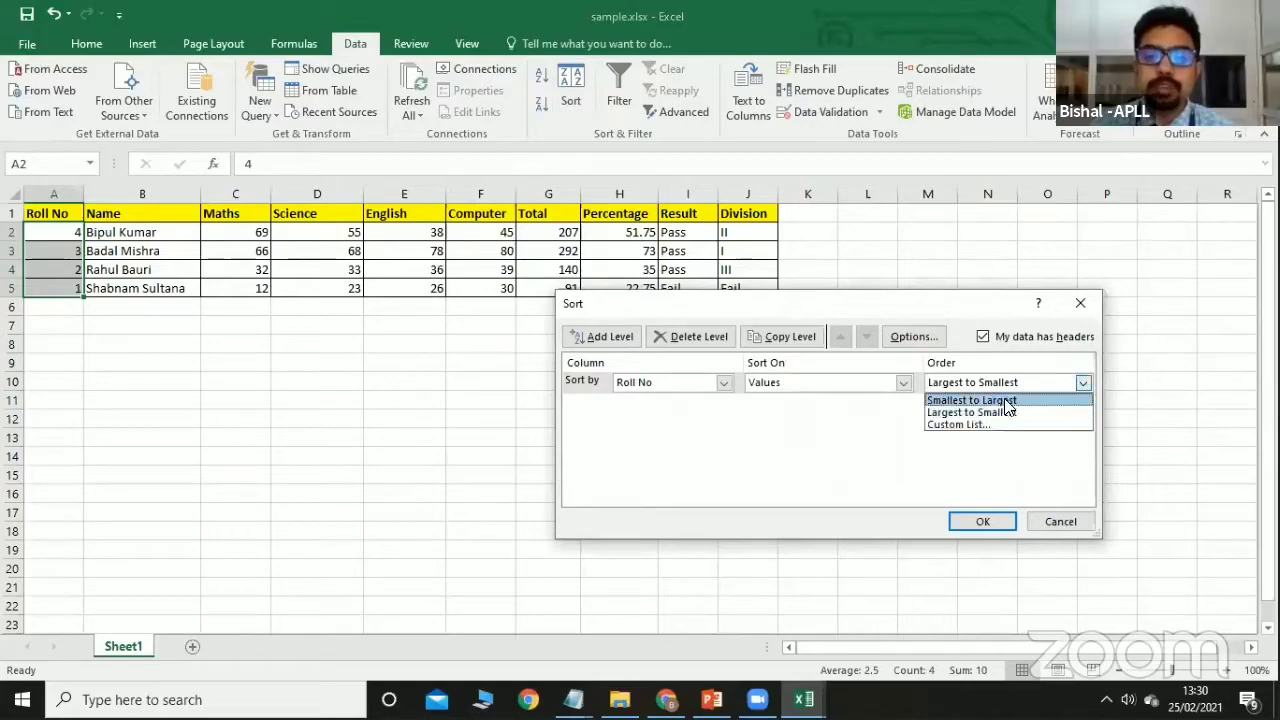
{"action": "left_click", "coordinate": [952, 401]}
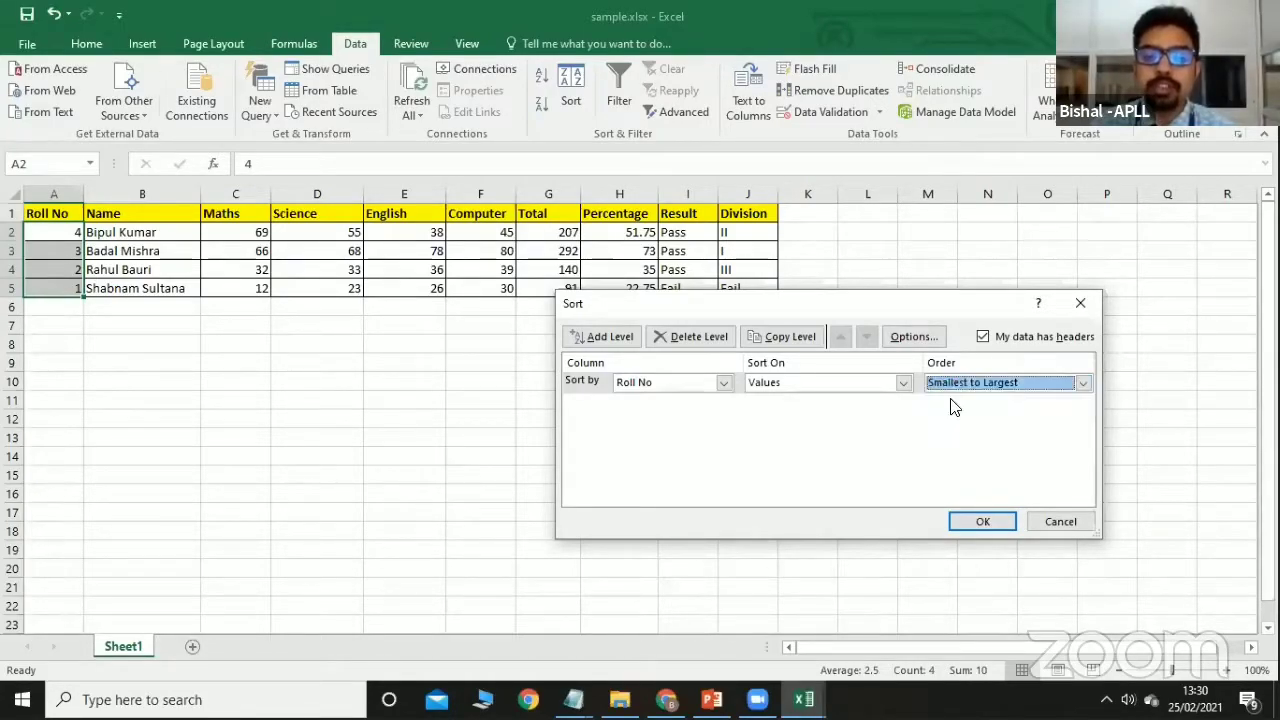
{"action": "left_click", "coordinate": [983, 521]}
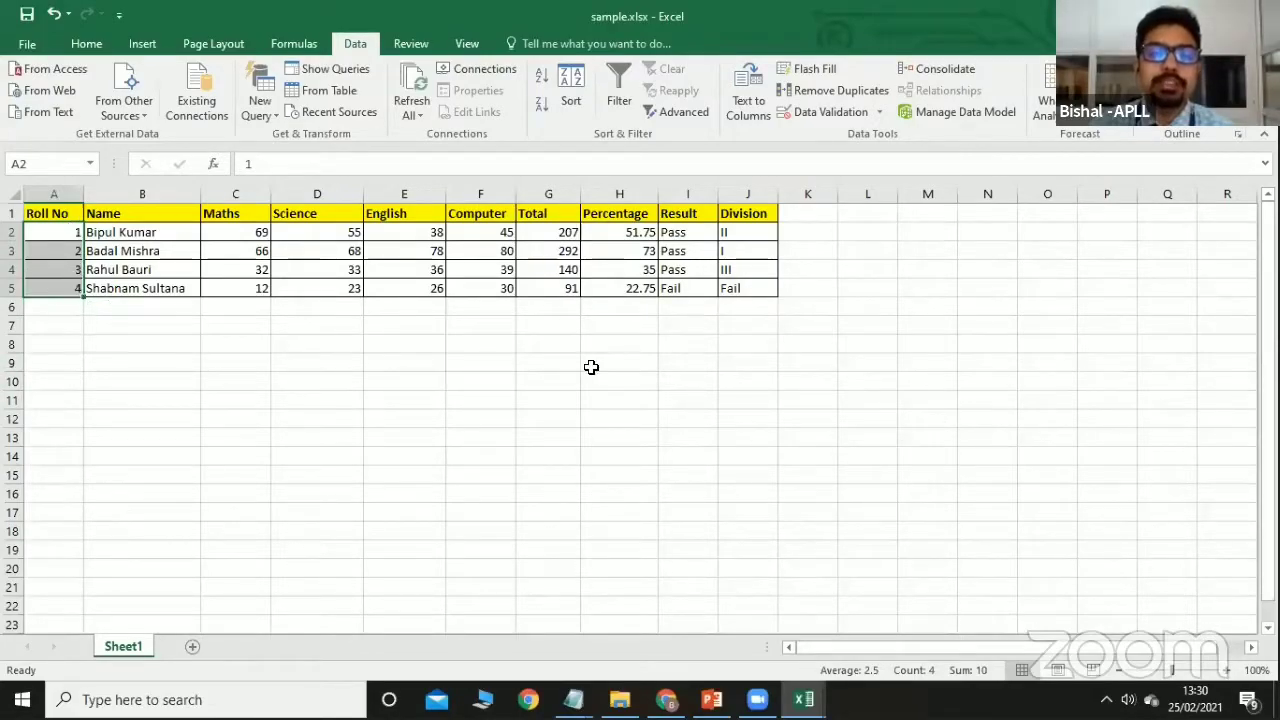
{"action": "left_click", "coordinate": [461, 399]}
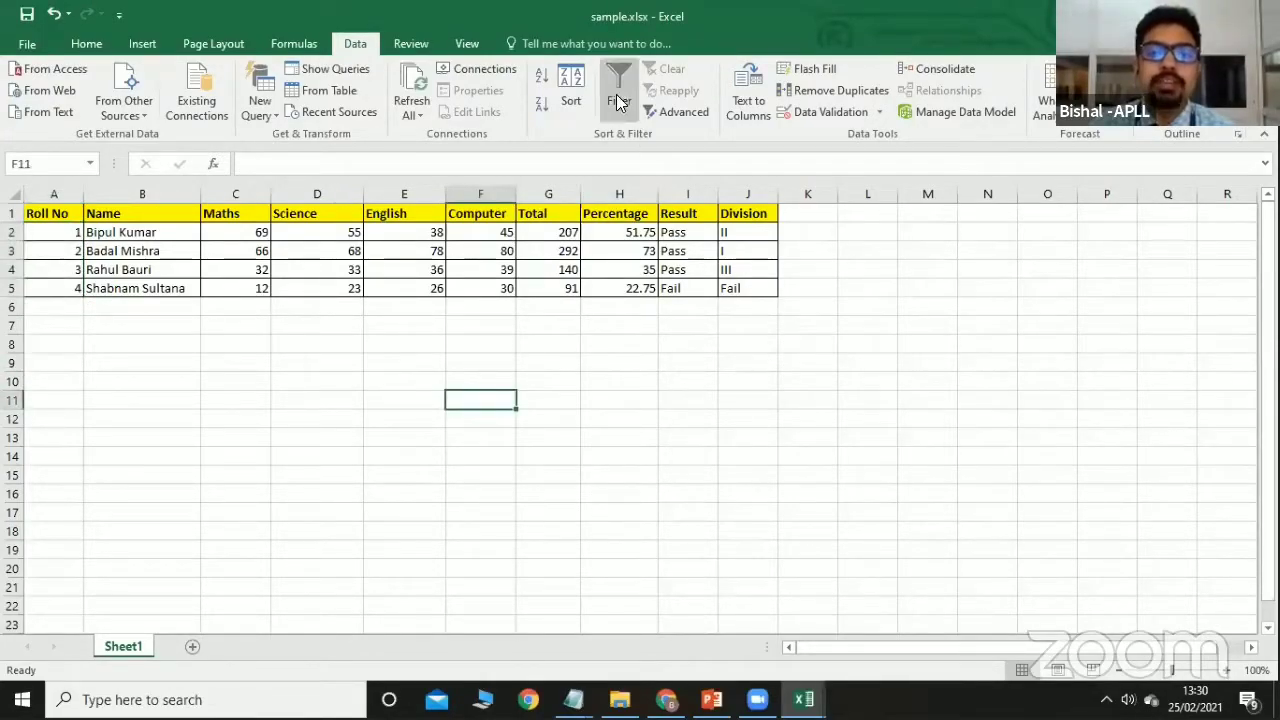
{"action": "left_click_drag", "start_coordinate": [51, 212], "coordinate": [762, 300]}
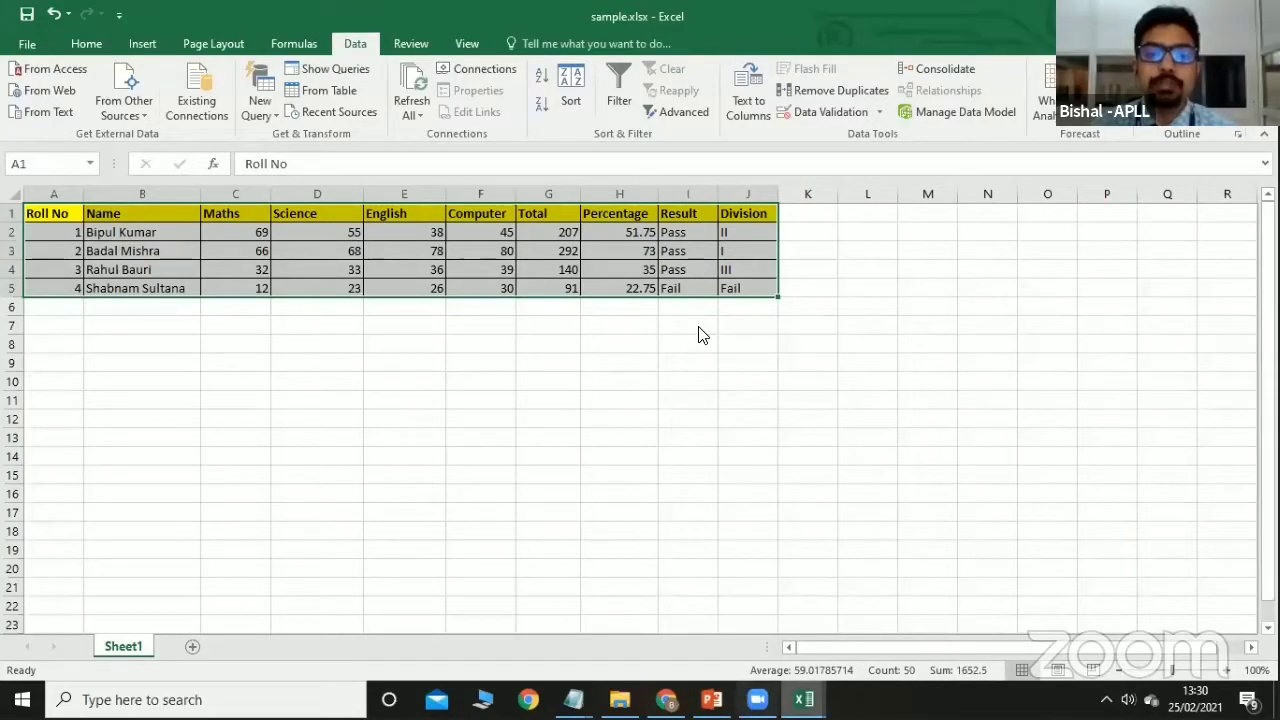
Turn on filtering with Ctrl+Shift+L and filter the Name column to a single student.
{"action": "key", "text": "ctrl+shift+l"}
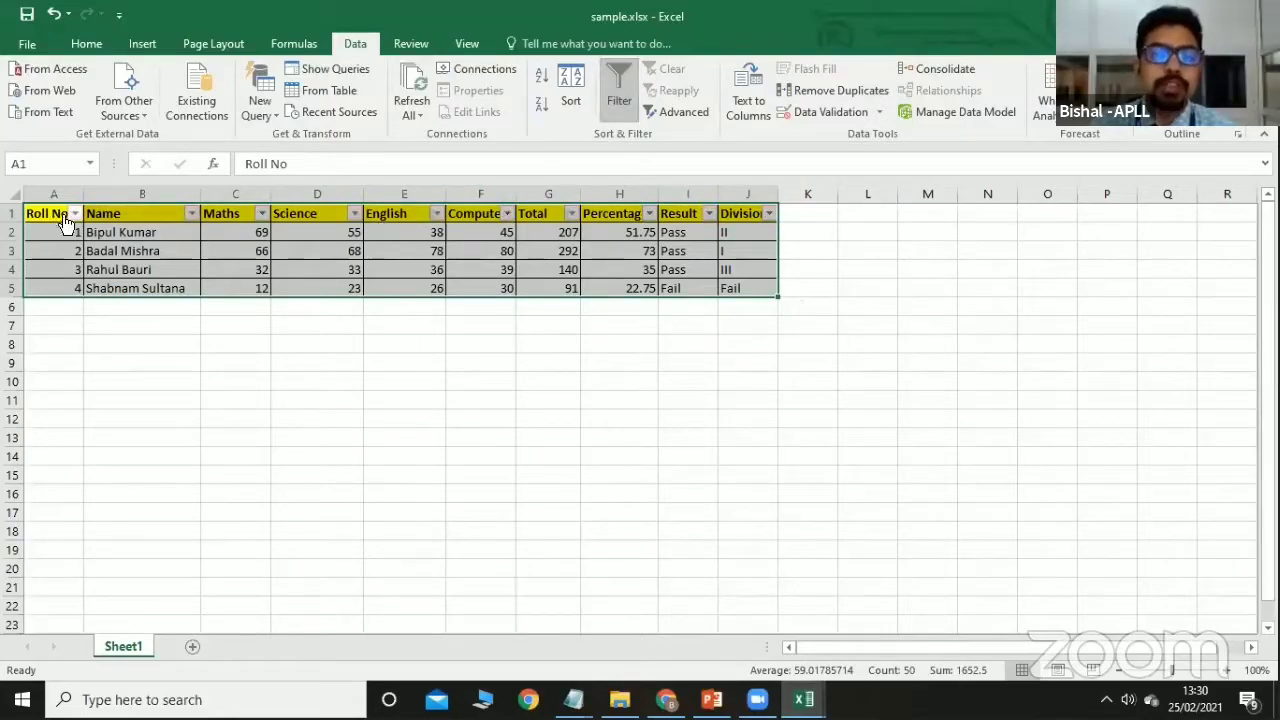
{"action": "left_click", "coordinate": [193, 214]}
{"action": "left_click", "coordinate": [100, 398]}
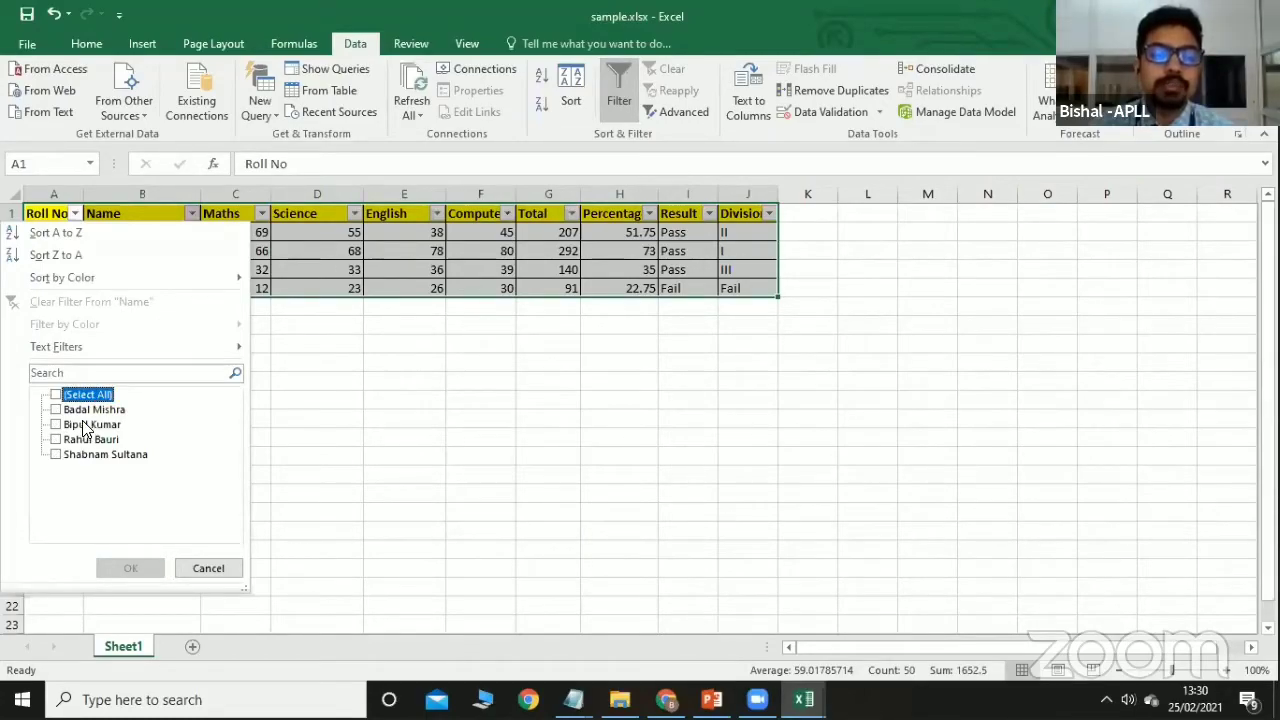
{"action": "left_click", "coordinate": [86, 426]}
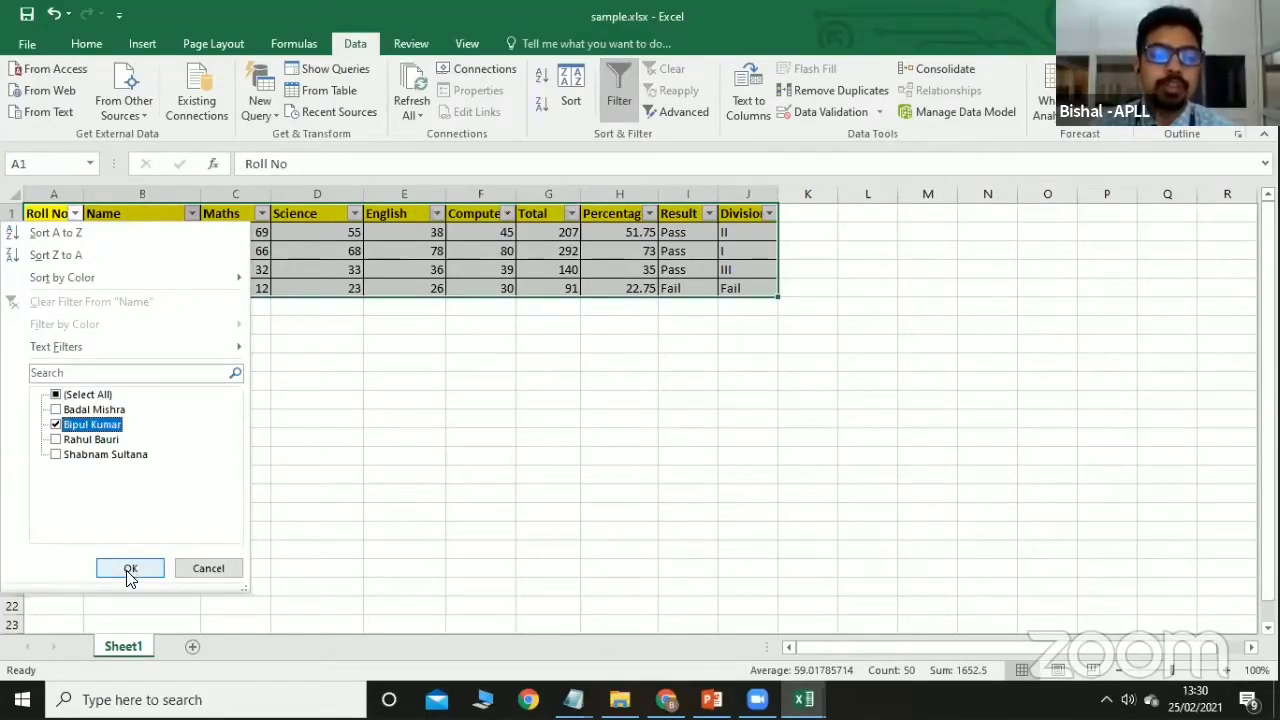
{"action": "left_click", "coordinate": [84, 394]}
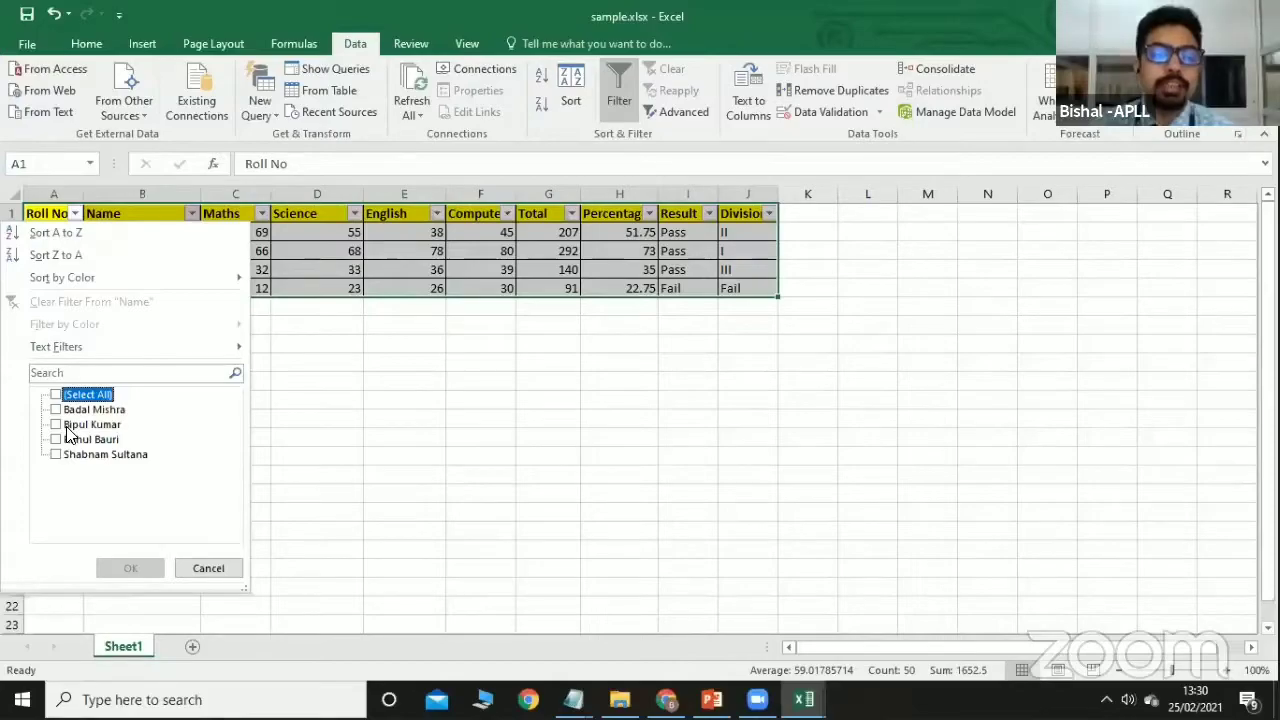
{"action": "left_click", "coordinate": [70, 428]}
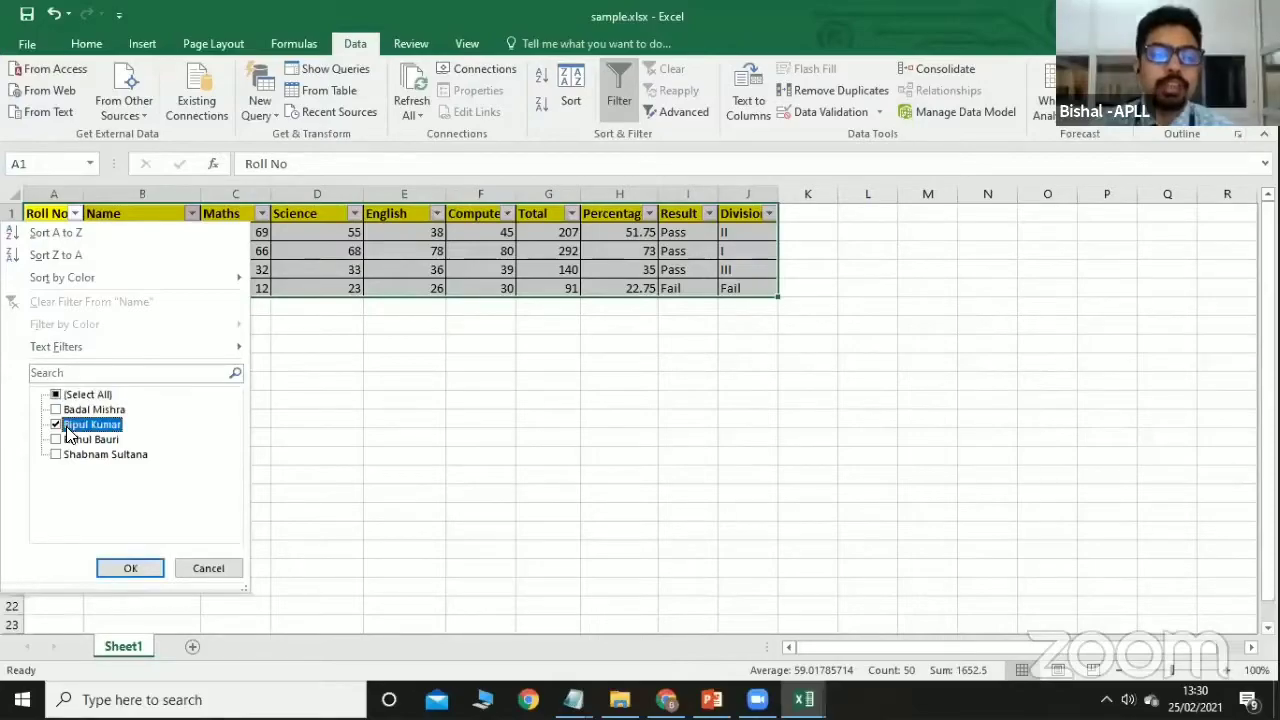
{"action": "left_click", "coordinate": [130, 568]}
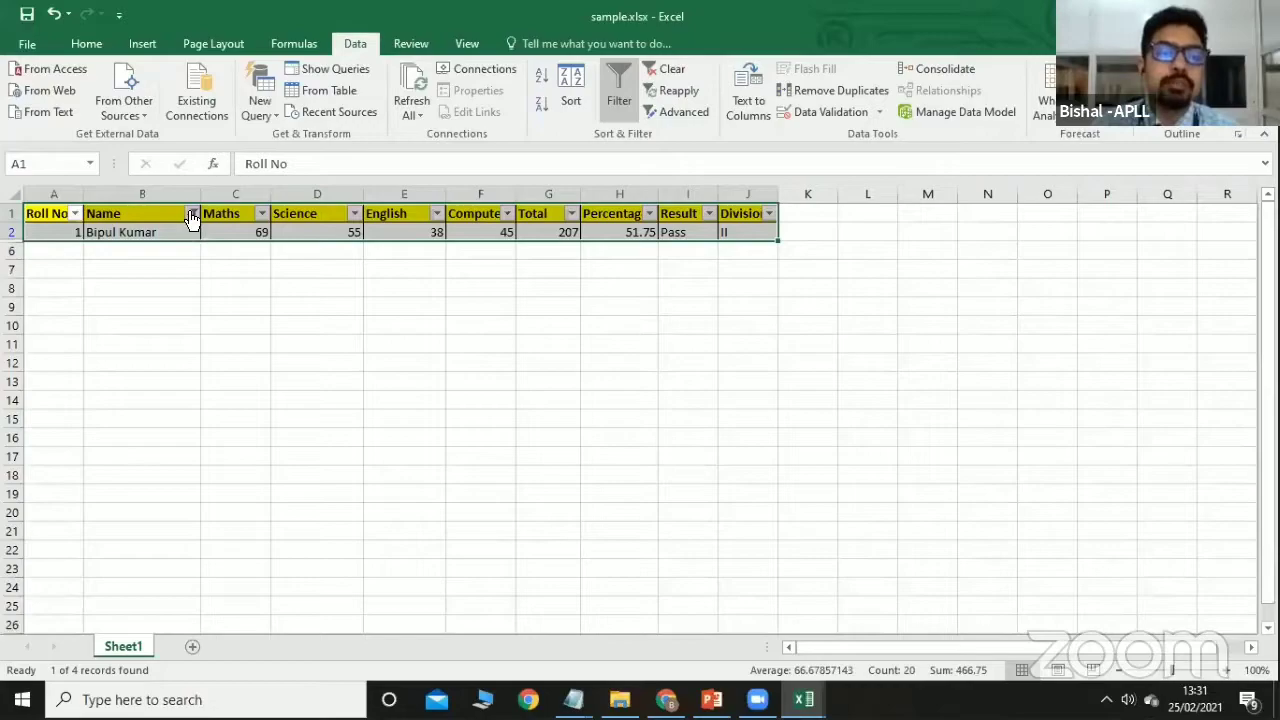
Clear the Name filter with (Select All) so all four students show.
{"action": "left_click", "coordinate": [191, 213]}
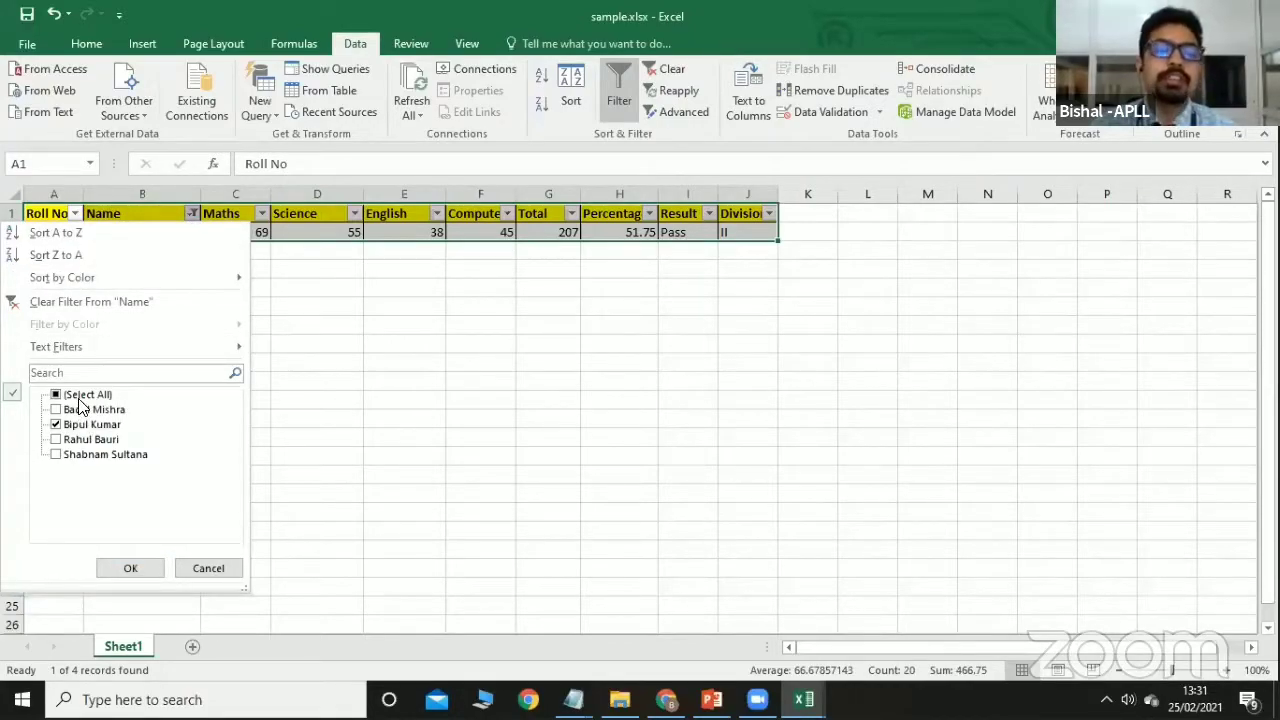
{"action": "left_click", "coordinate": [82, 396]}
{"action": "left_click", "coordinate": [130, 568]}
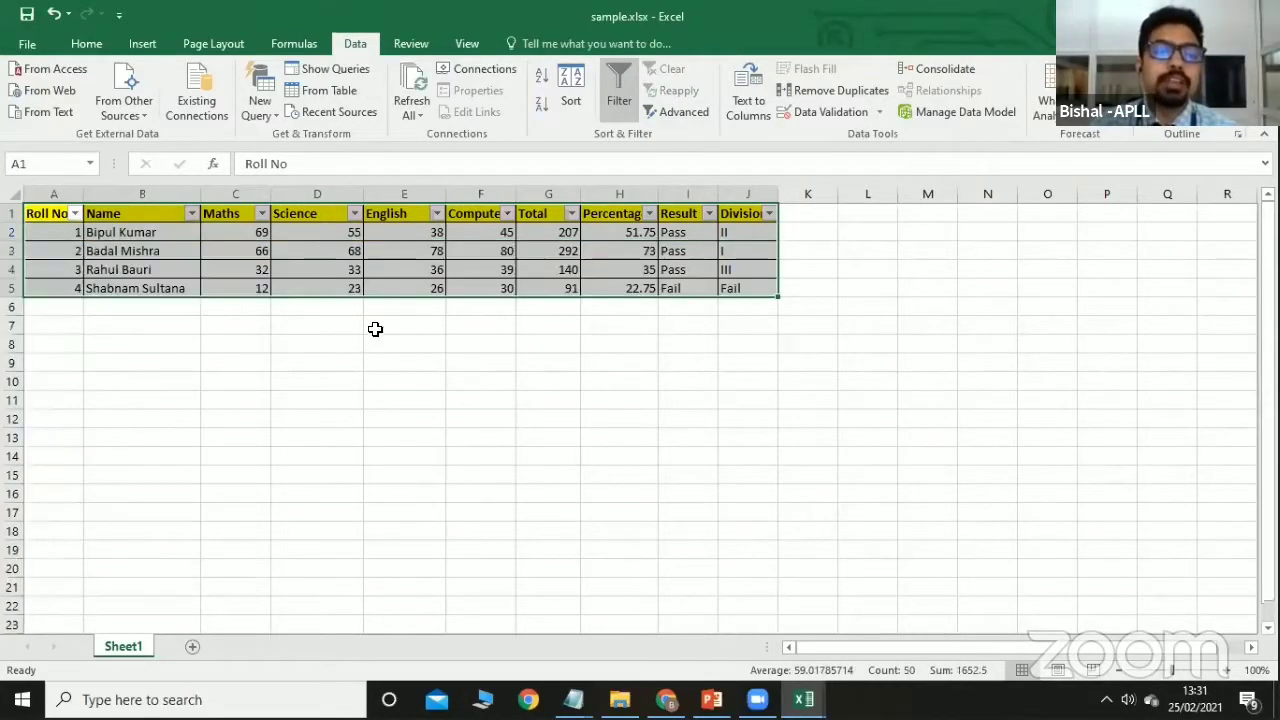
{"action": "left_click", "coordinate": [309, 386]}
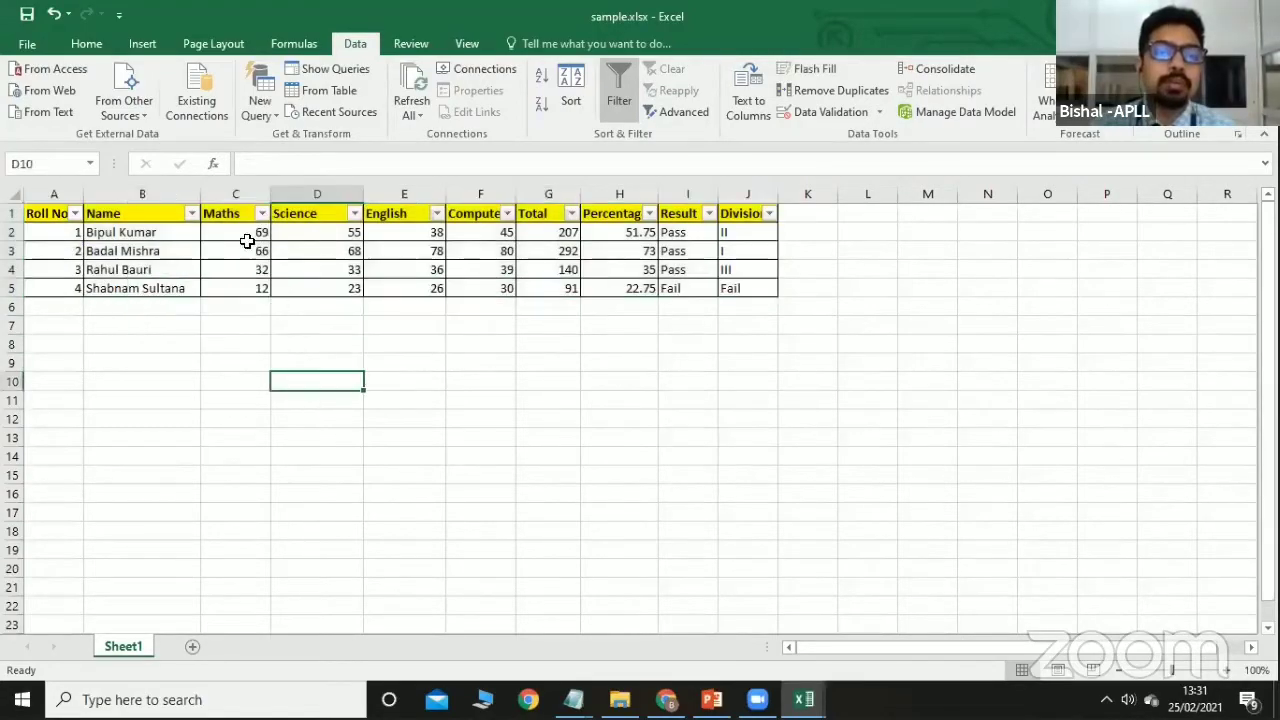
Filter the Maths column with Number Filters > Greater Than 50.
{"action": "left_click", "coordinate": [261, 214]}
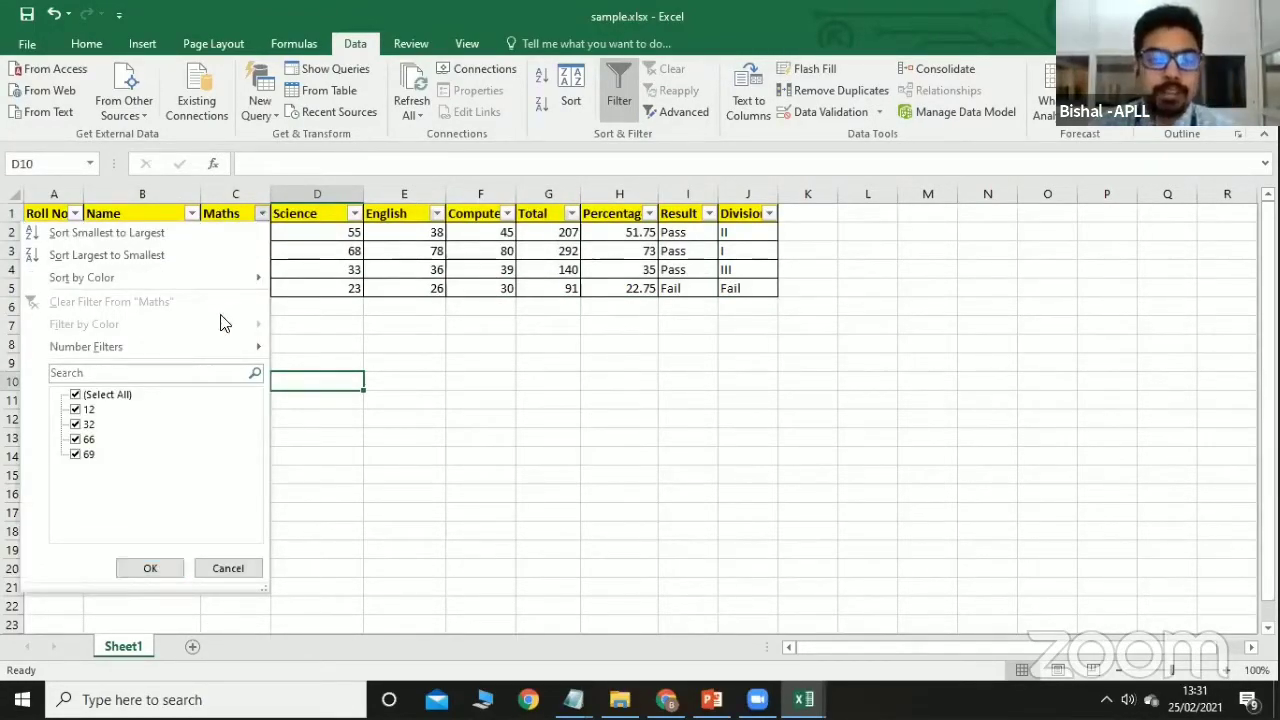
{"action": "mouse_move", "coordinate": [230, 346]}
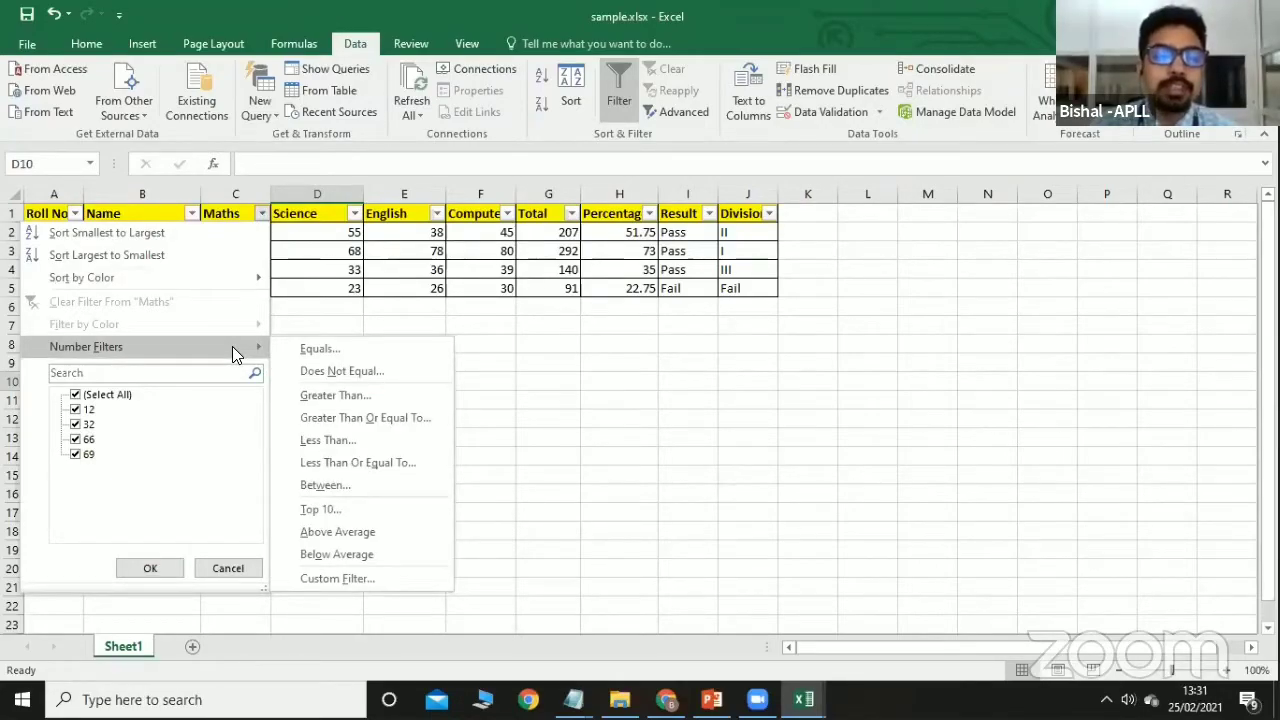
{"action": "left_click", "coordinate": [337, 398]}
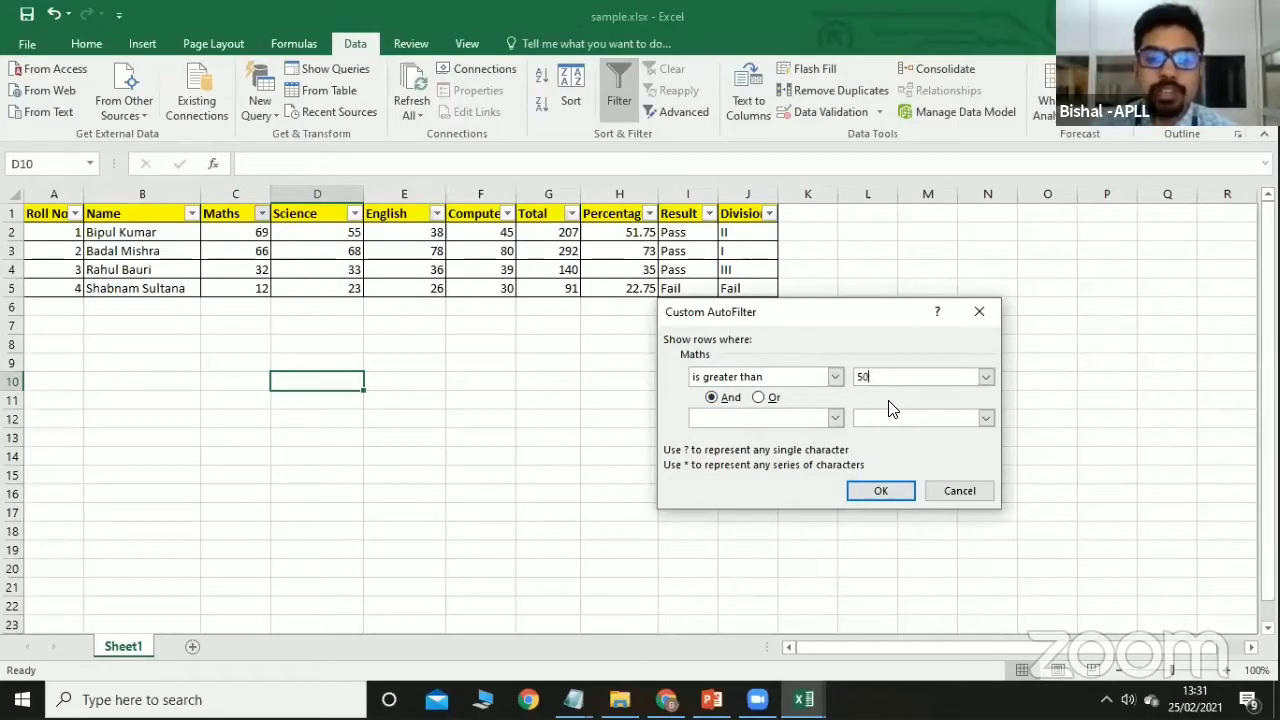
{"action": "left_click", "coordinate": [876, 492]}
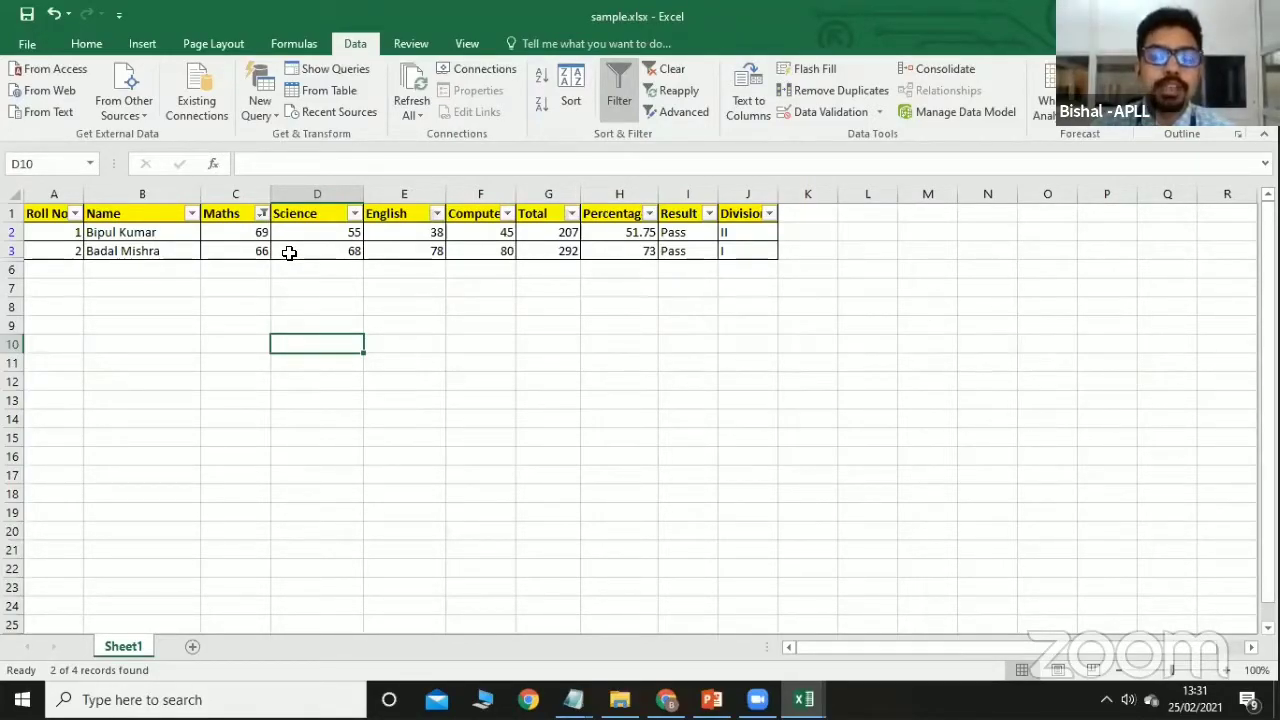
Open the Name filter list and close it without changes.
{"action": "left_click", "coordinate": [191, 213]}
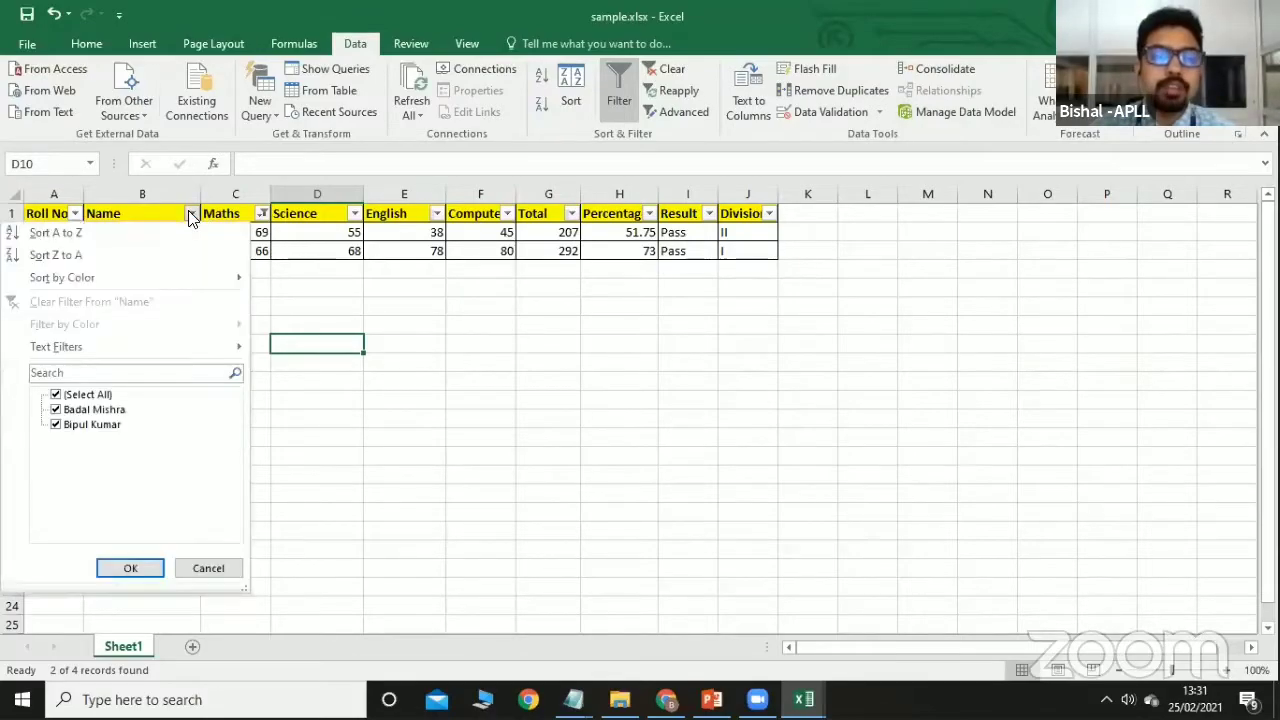
{"action": "left_click", "coordinate": [68, 396]}
{"action": "left_click", "coordinate": [68, 398]}
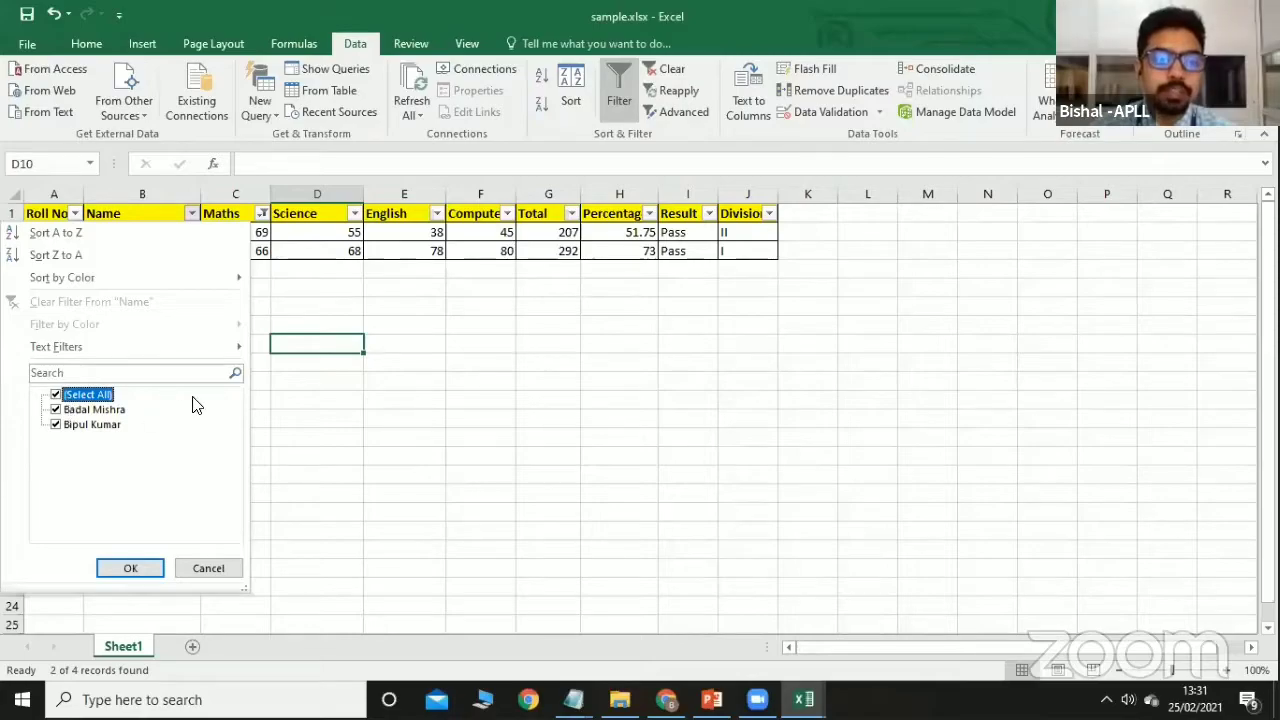
{"action": "left_click", "coordinate": [208, 568]}
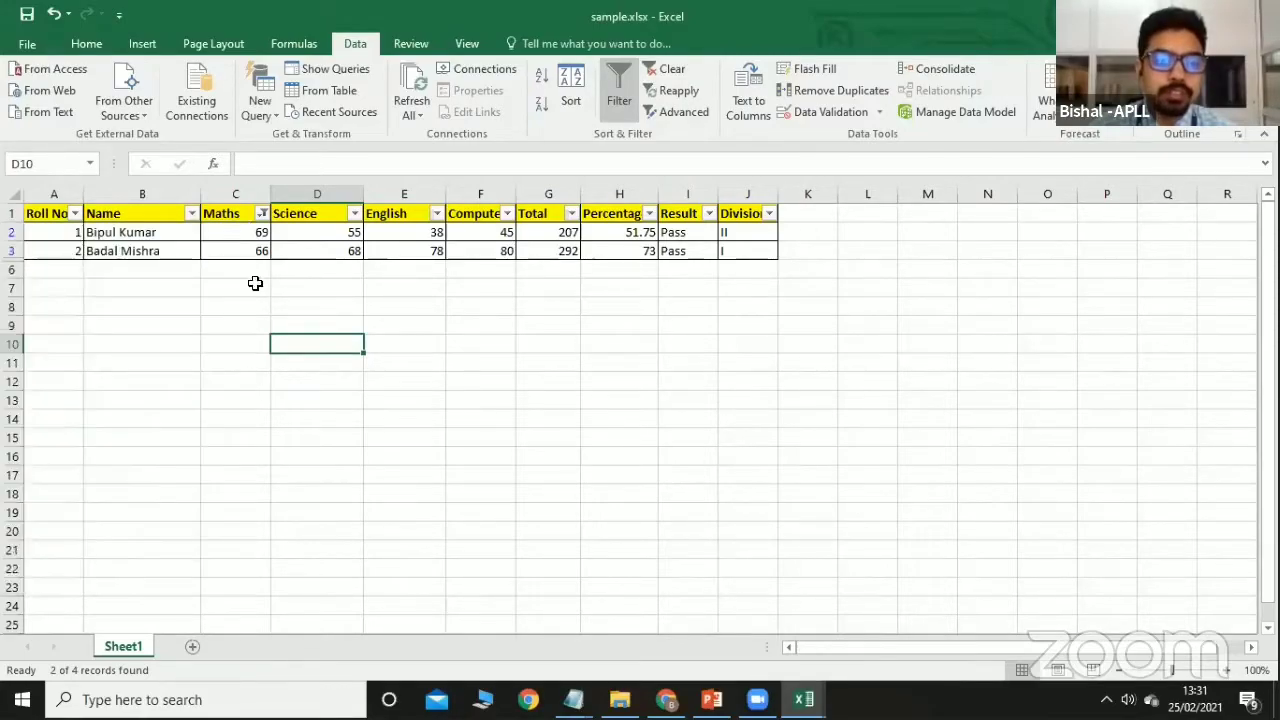
Clear the Maths filter with (Select All), then switch Data > Filter off.
{"action": "left_click", "coordinate": [250, 216]}
{"action": "left_click", "coordinate": [262, 214]}
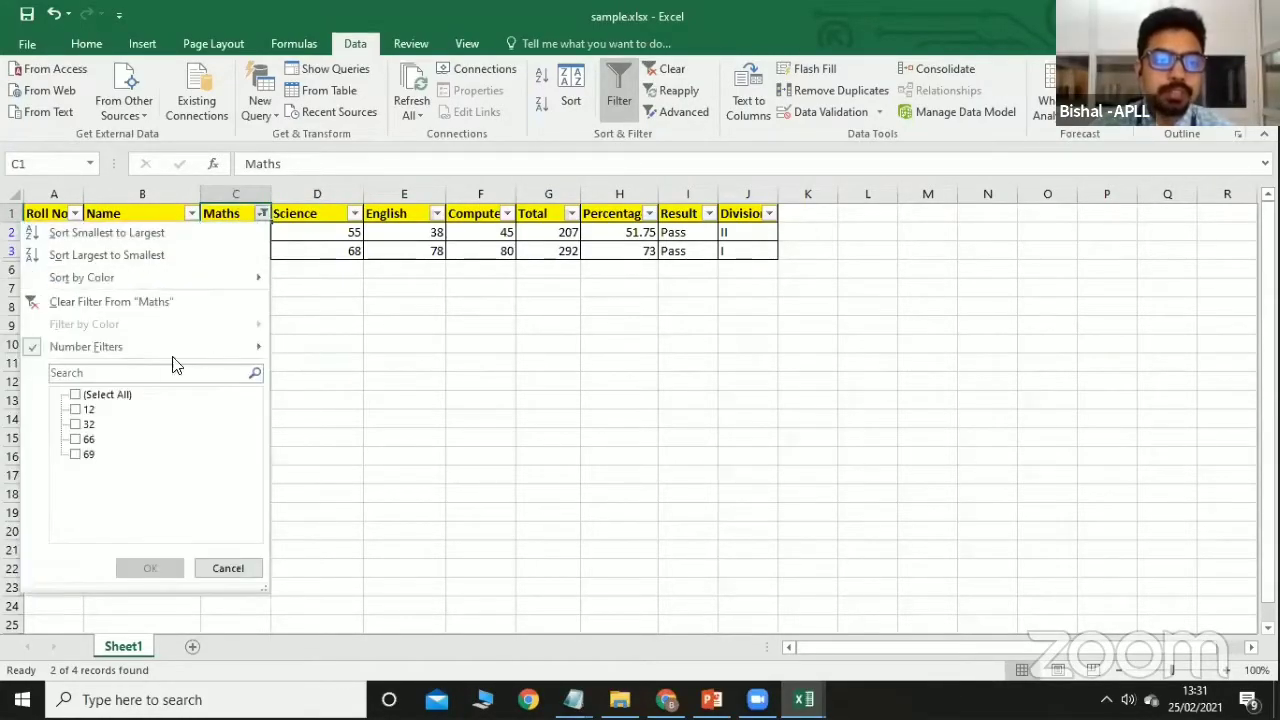
{"action": "left_click", "coordinate": [103, 398]}
{"action": "left_click", "coordinate": [148, 567]}
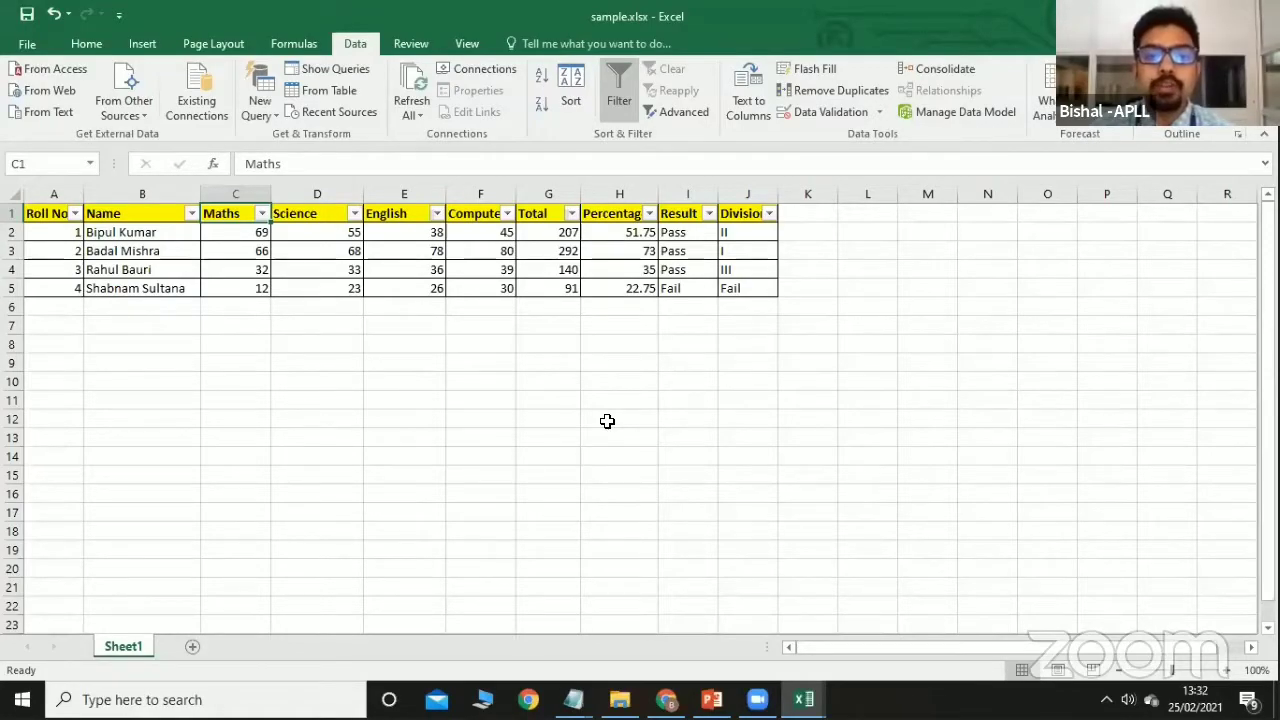
{"action": "left_click", "coordinate": [620, 95]}
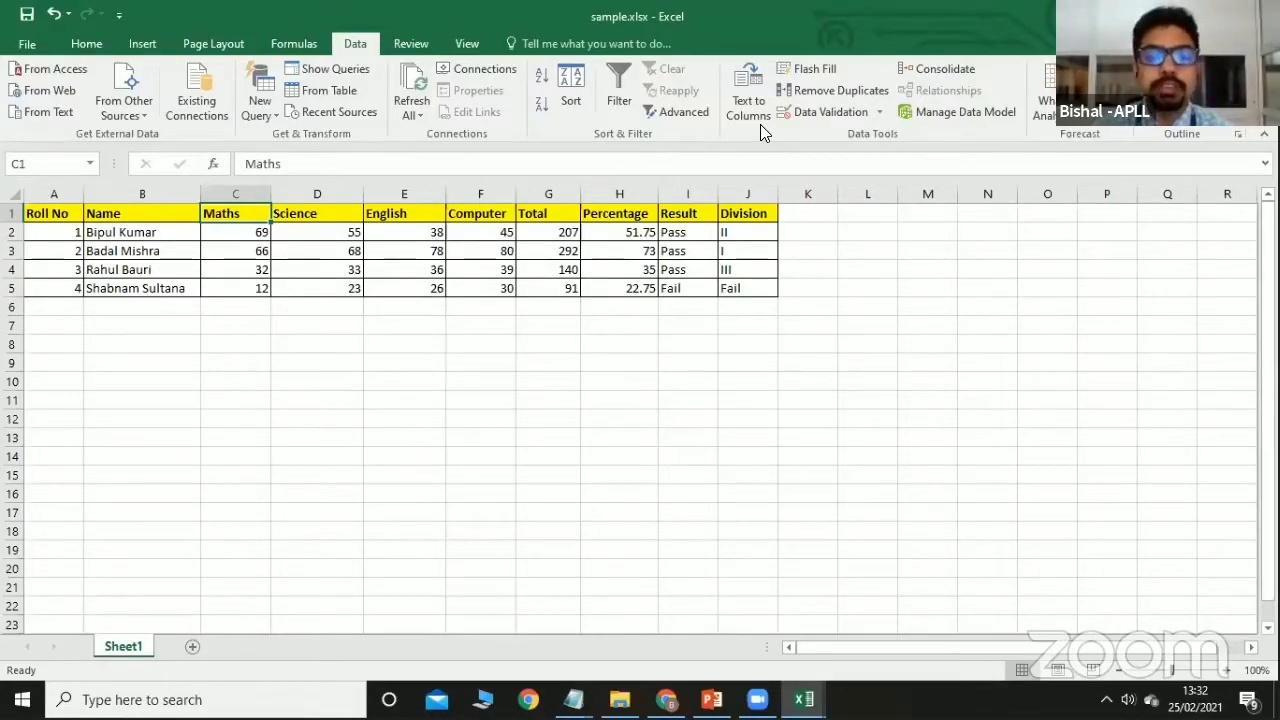
Insert two blank columns between Name and Maths.
{"action": "right_click", "coordinate": [237, 195]}
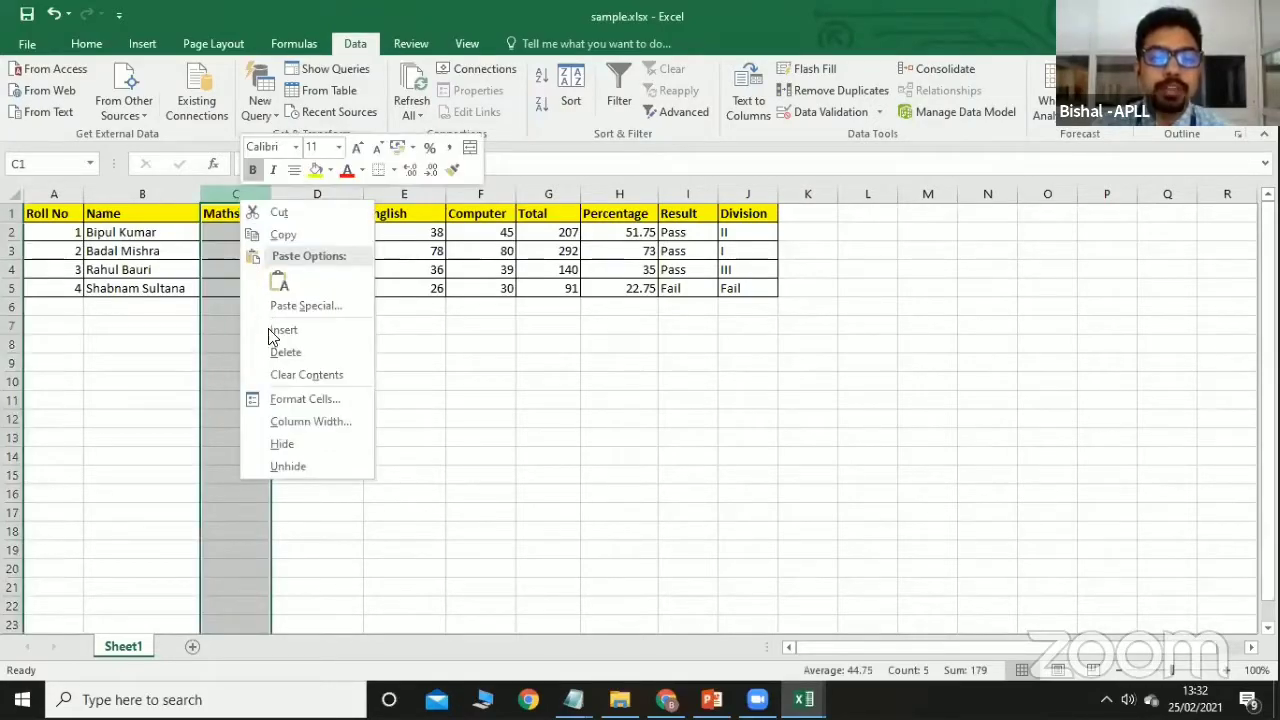
{"action": "left_click", "coordinate": [284, 331]}
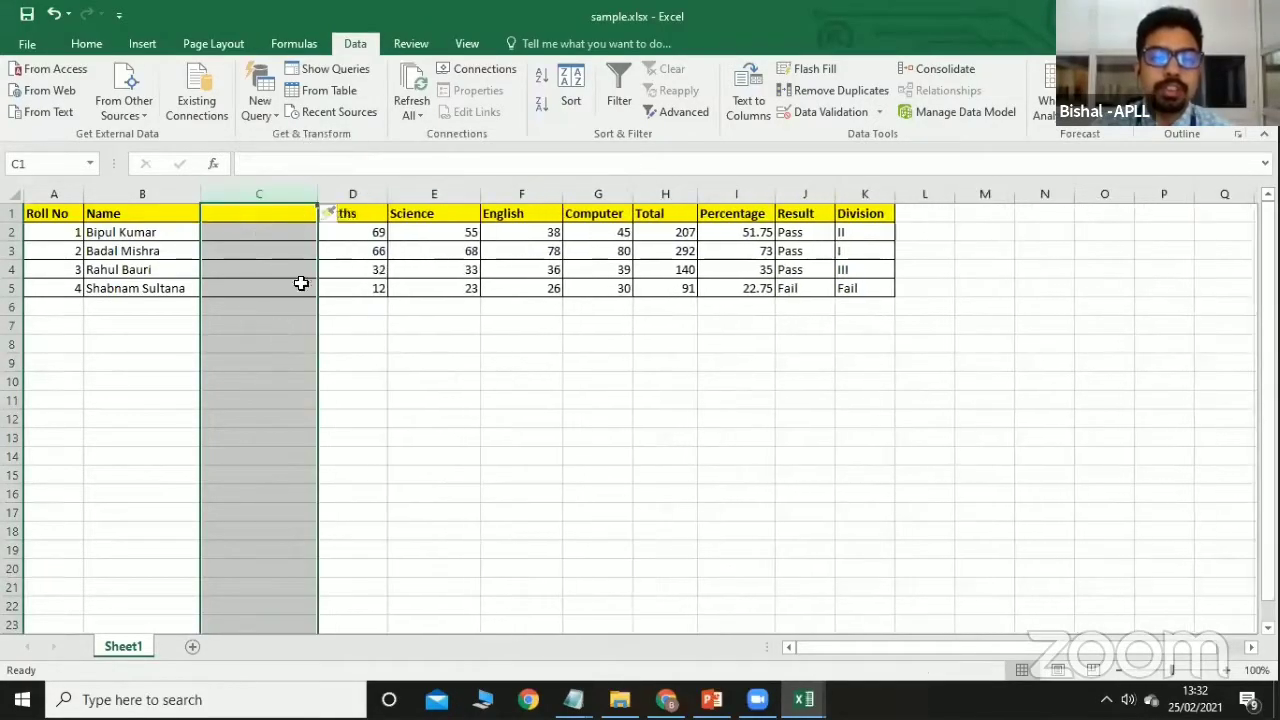
{"action": "left_click", "coordinate": [353, 212]}
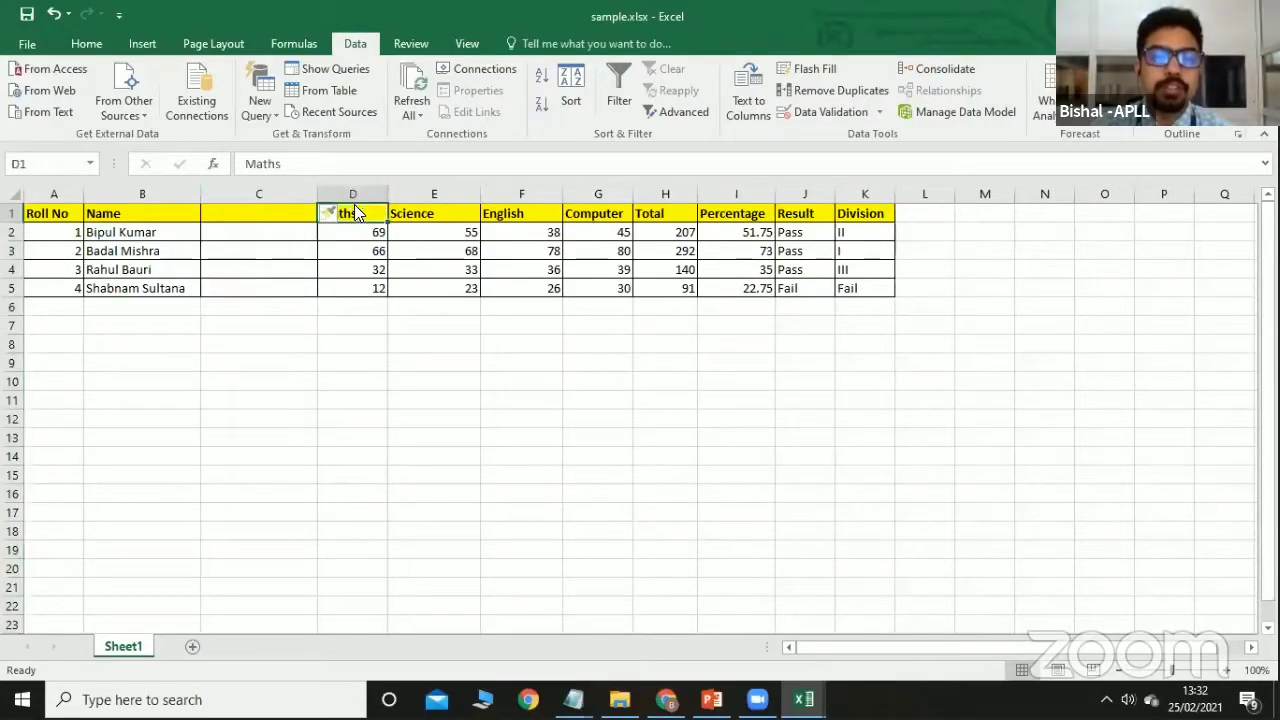
{"action": "right_click", "coordinate": [358, 195]}
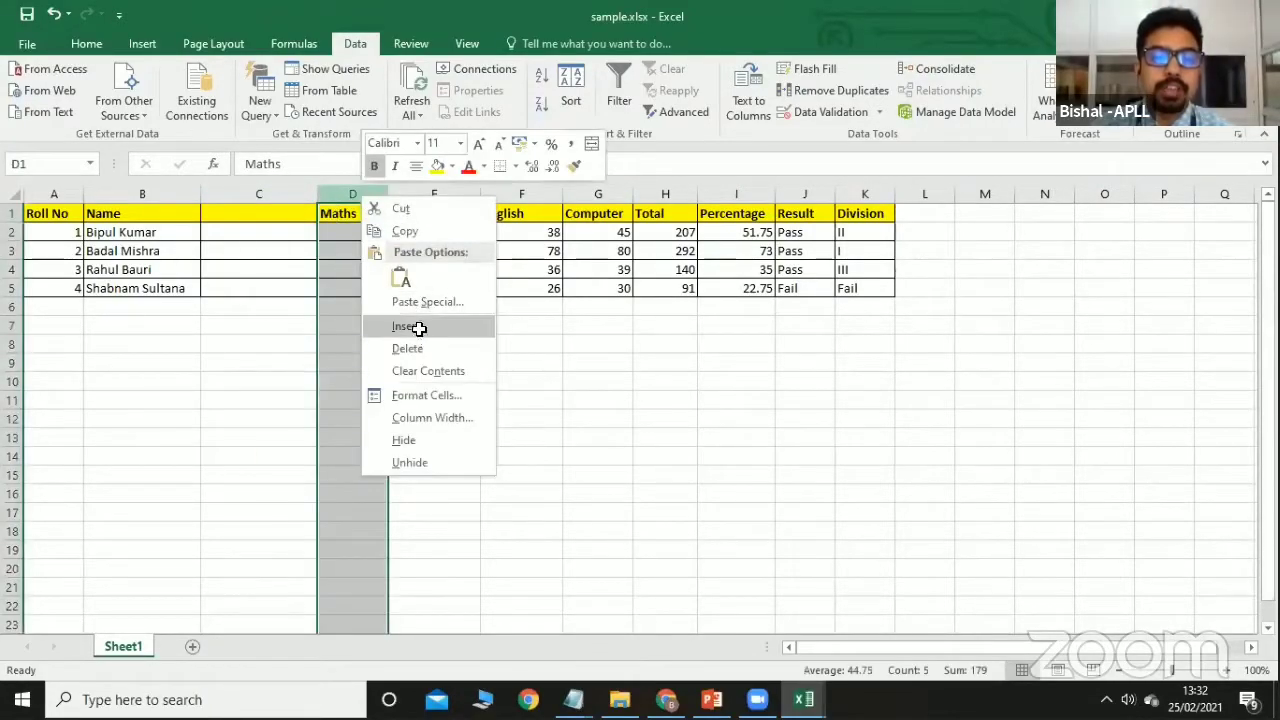
{"action": "left_click", "coordinate": [418, 325]}
Enter the headings 'First Name' in C1 and 'Last Name' in D1, then select B2.
{"action": "left_click", "coordinate": [263, 212]}
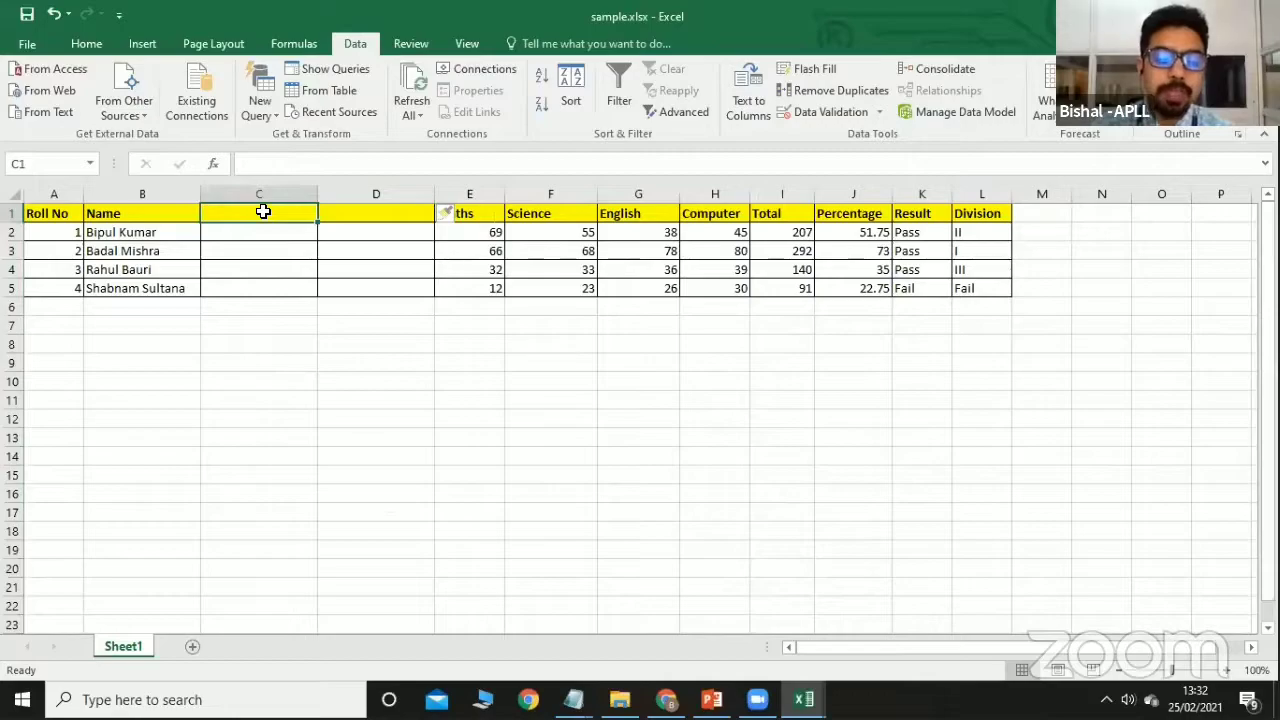
{"action": "type", "text": "First Name"}
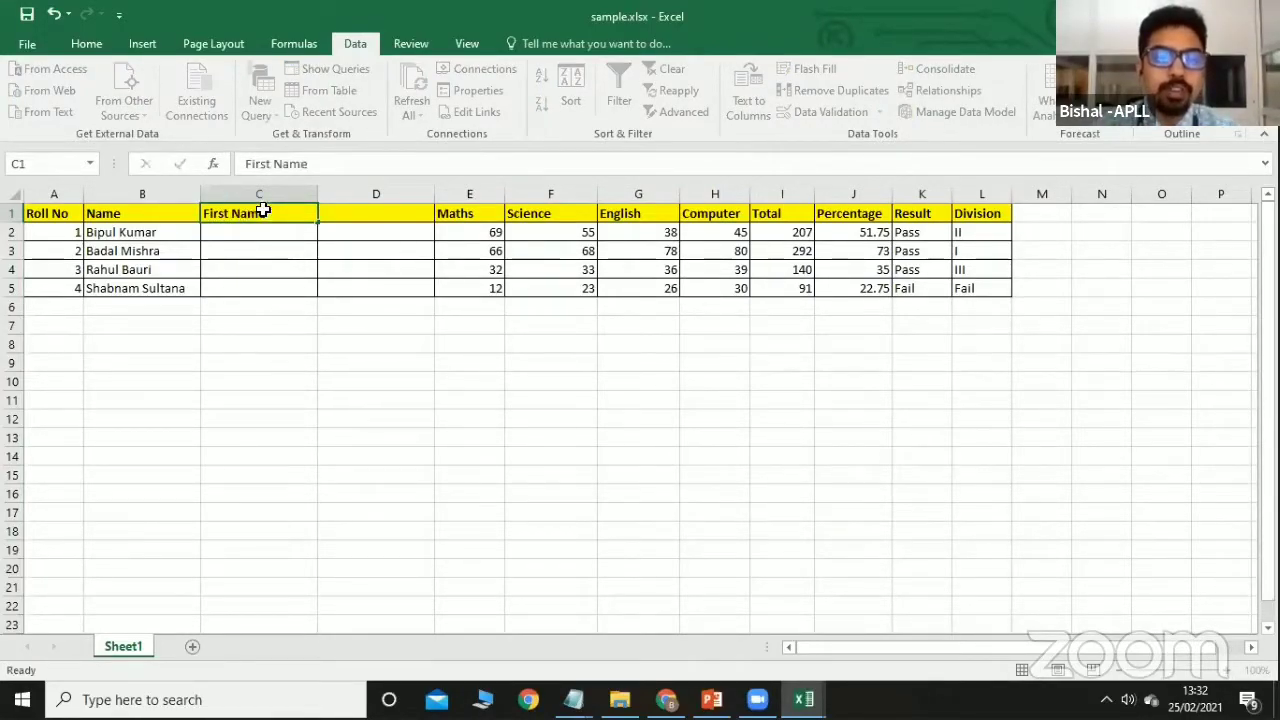
{"action": "key", "text": "Tab"}
{"action": "type", "text": "Las"}
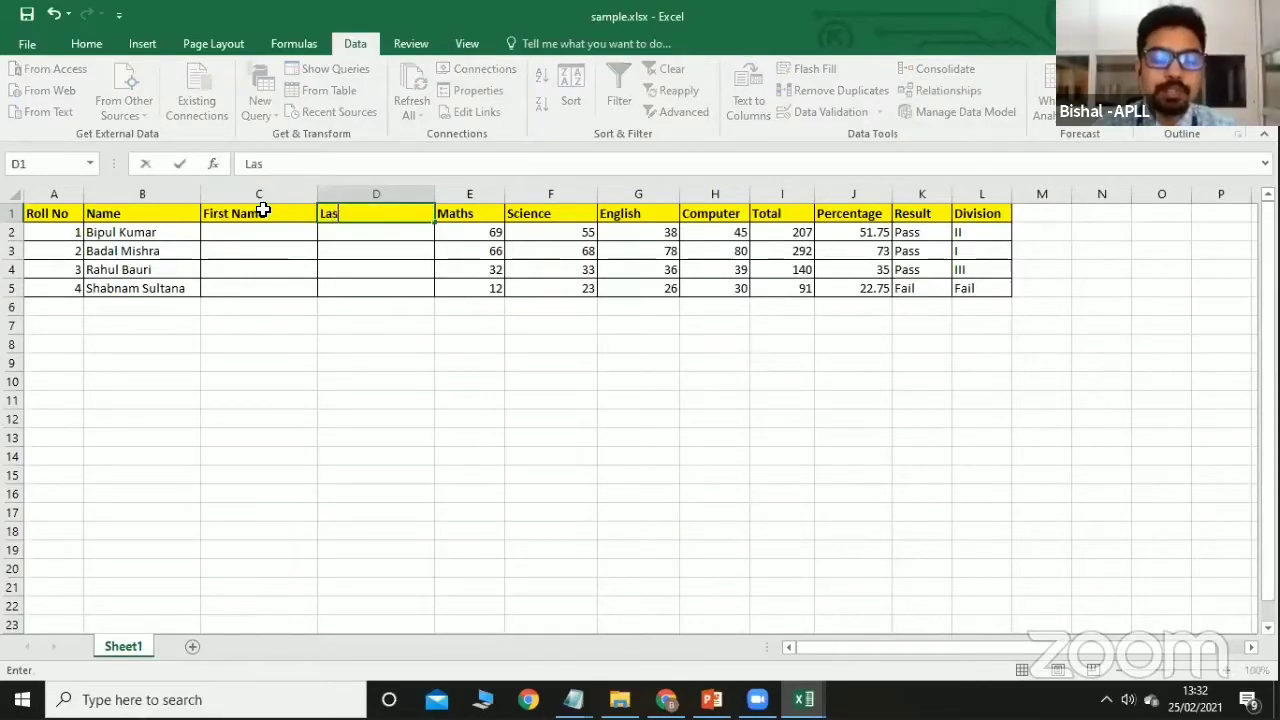
{"action": "type", "text": "t Name"}
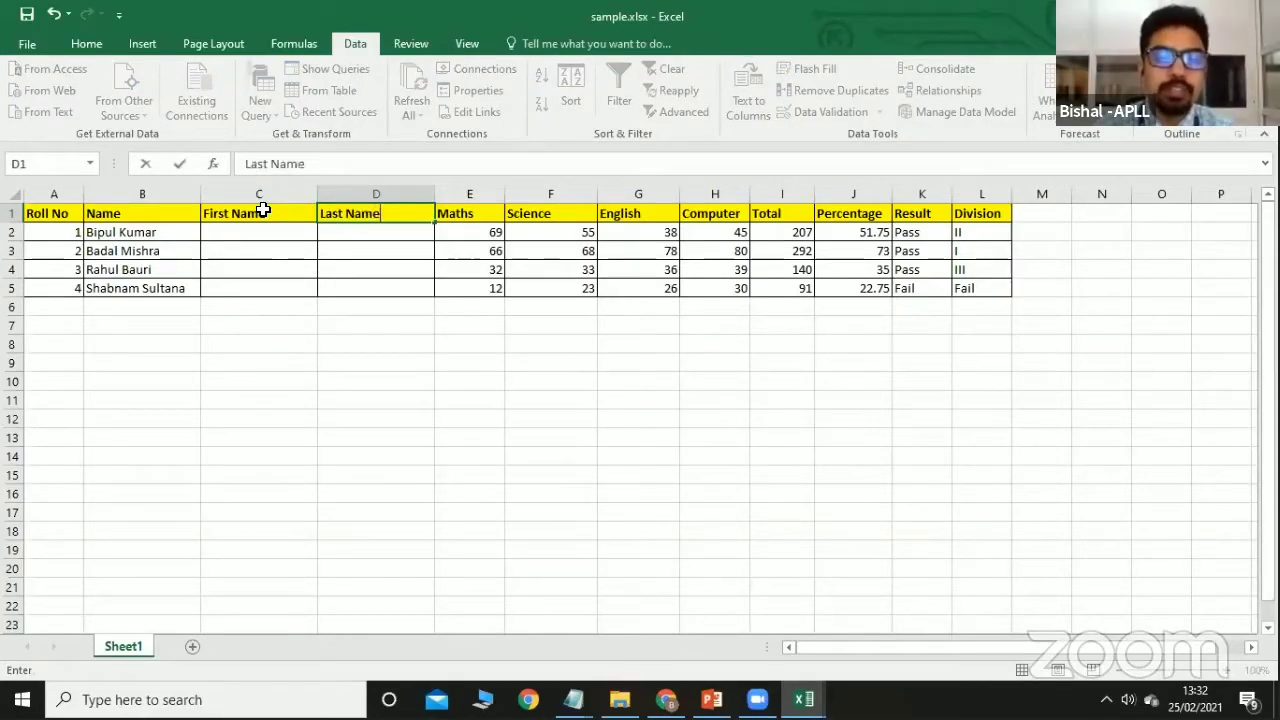
{"action": "left_click", "coordinate": [318, 306]}
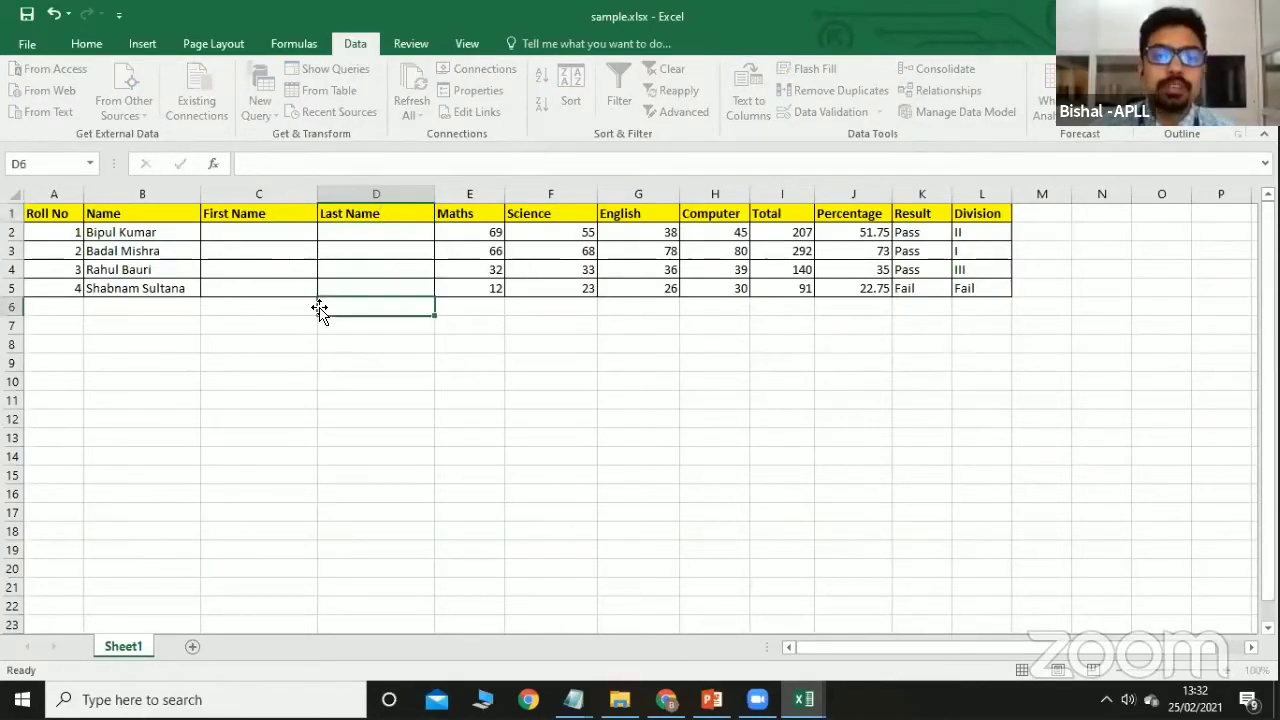
{"action": "left_click", "coordinate": [265, 232]}
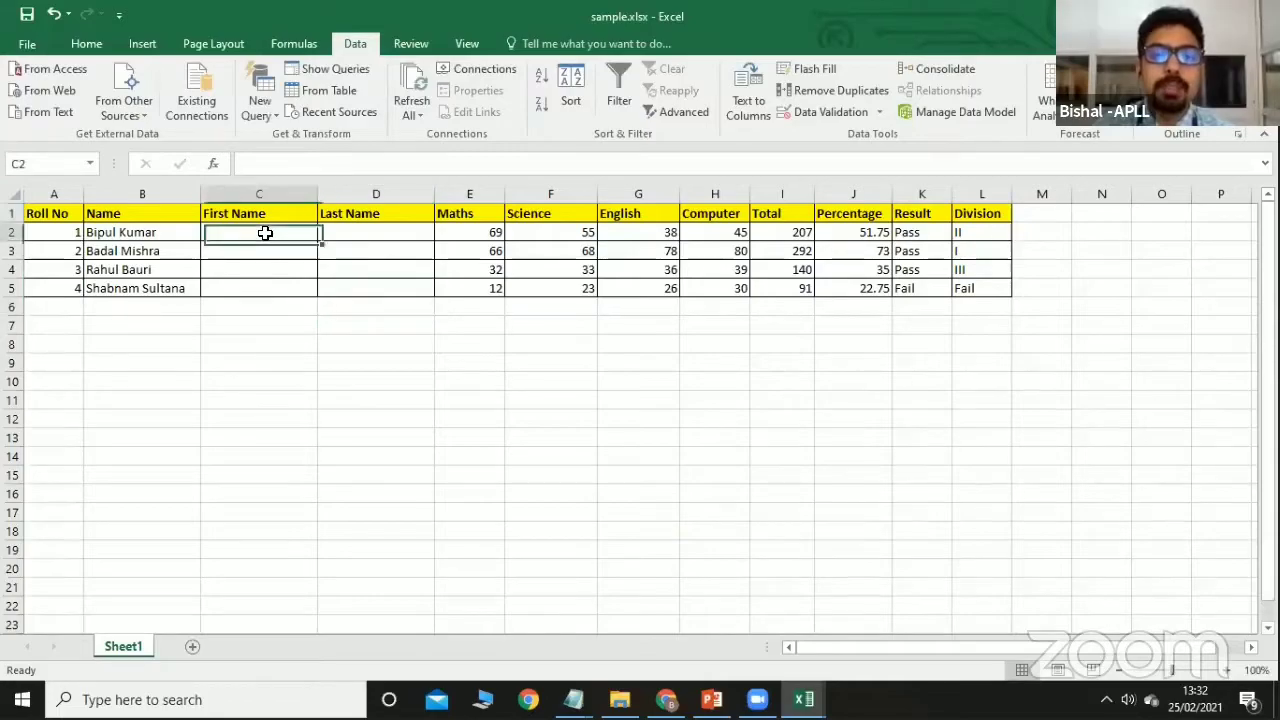
{"action": "left_click", "coordinate": [117, 232]}
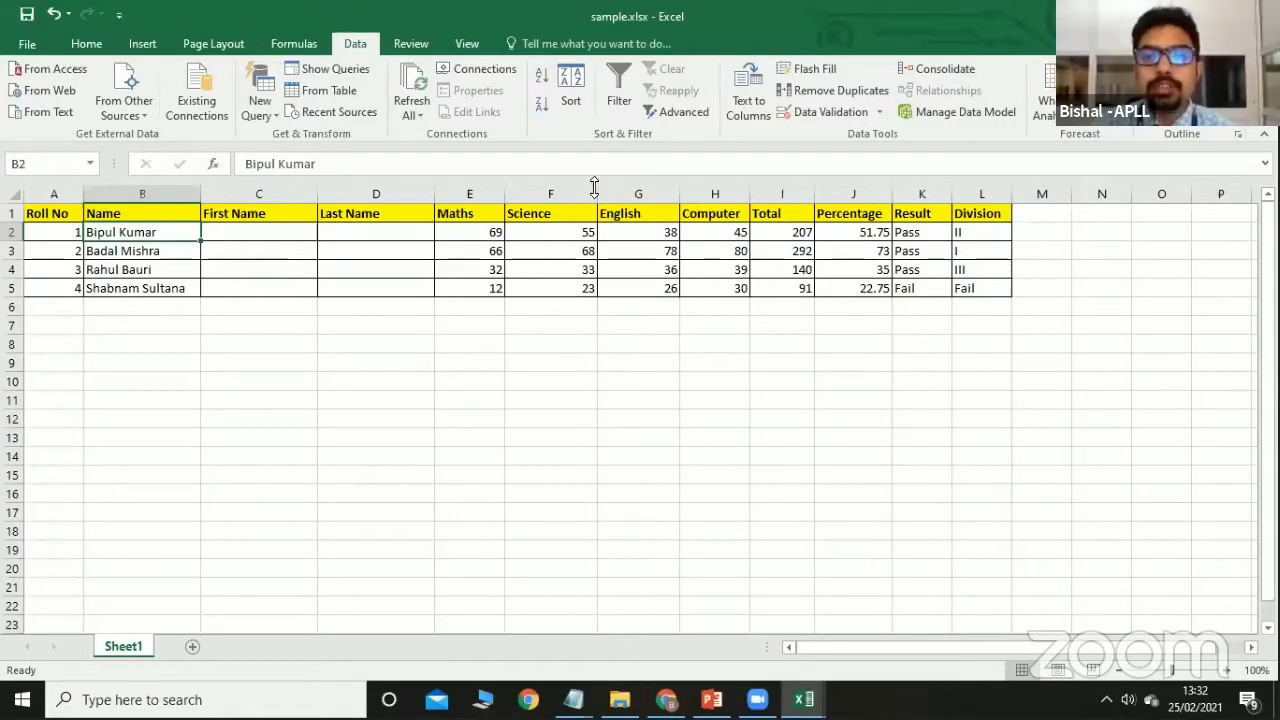
Split B2's full name with Text to Columns, space-delimited, into C2:D2, replacing existing cells.
{"action": "left_click", "coordinate": [756, 108]}
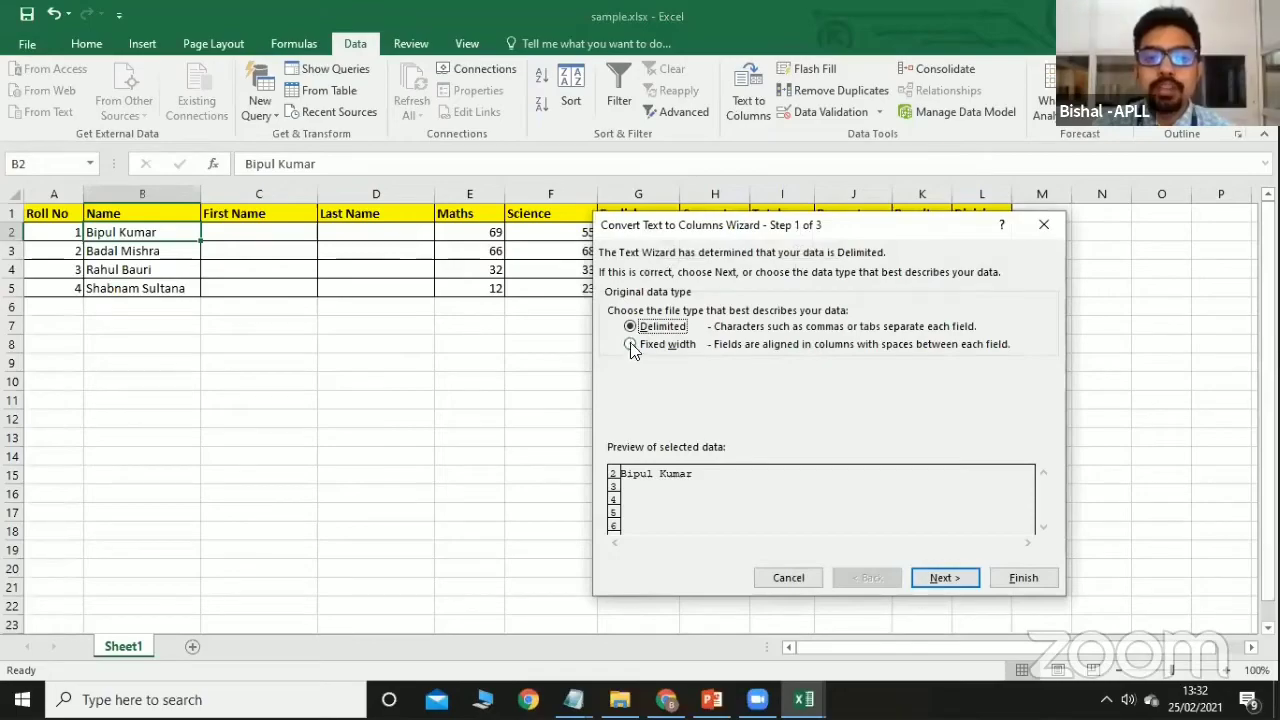
{"action": "left_click", "coordinate": [942, 579]}
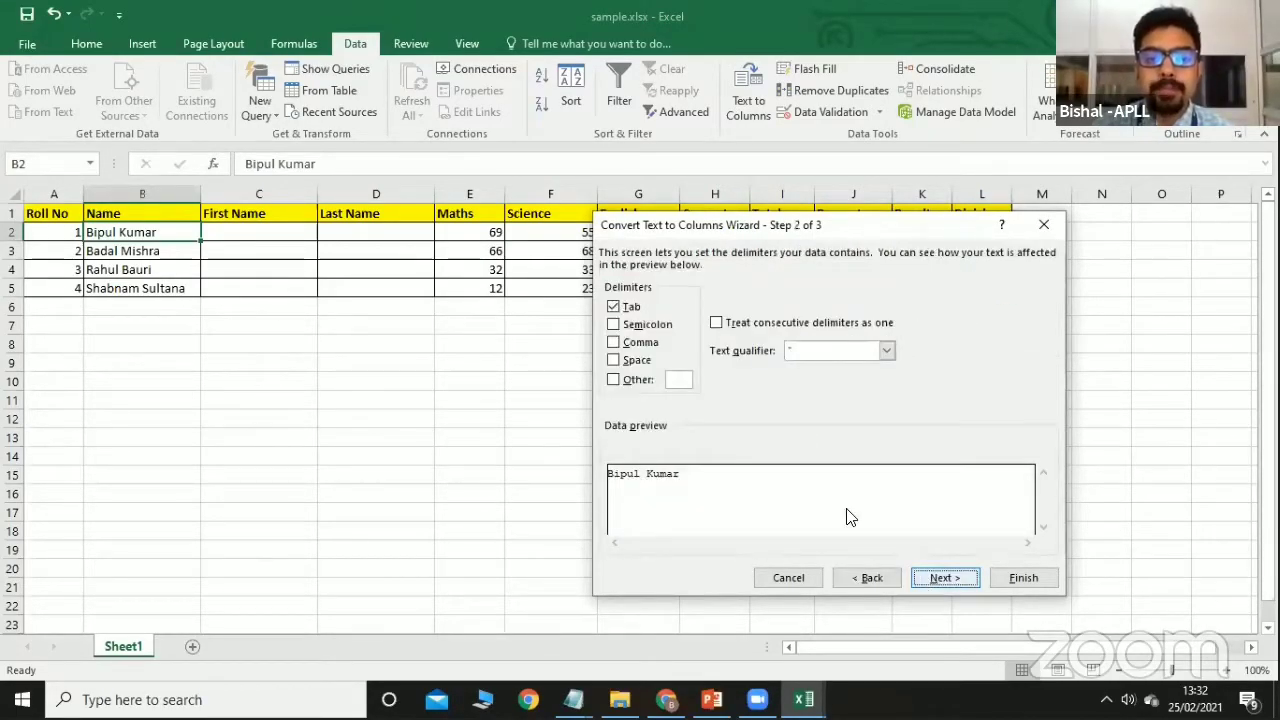
{"action": "left_click", "coordinate": [614, 361]}
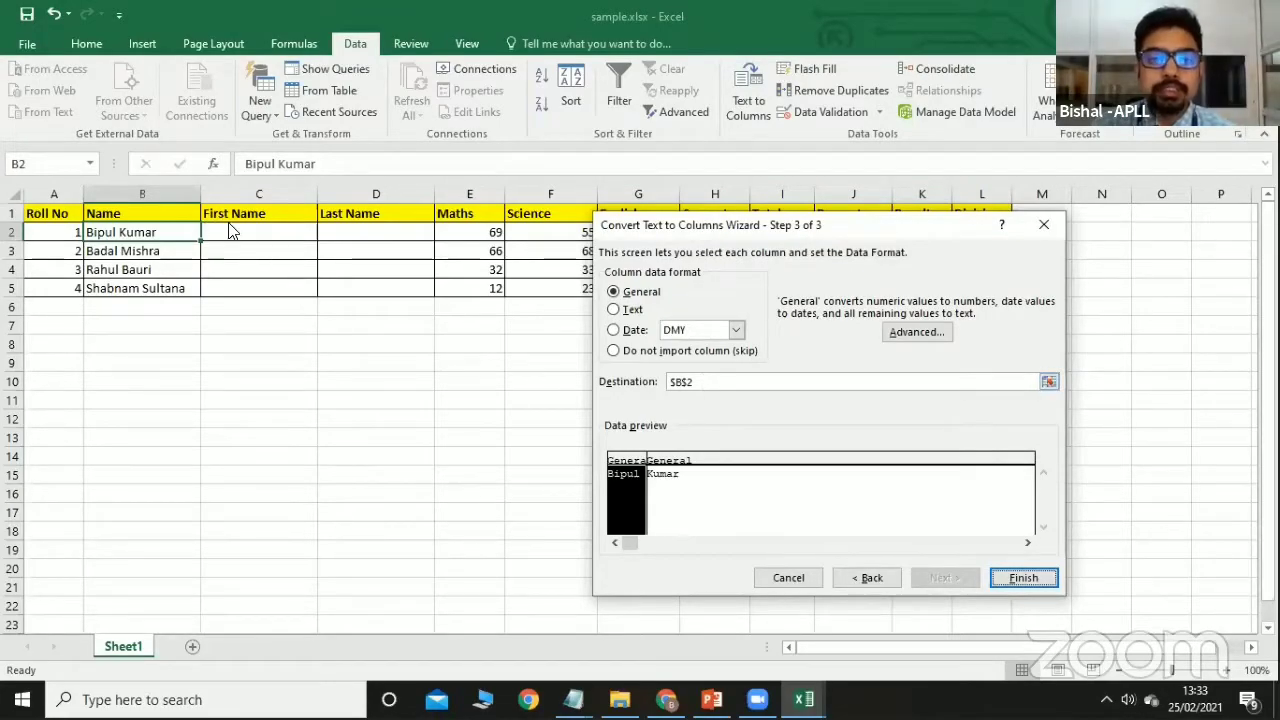
{"action": "left_click", "coordinate": [692, 381]}
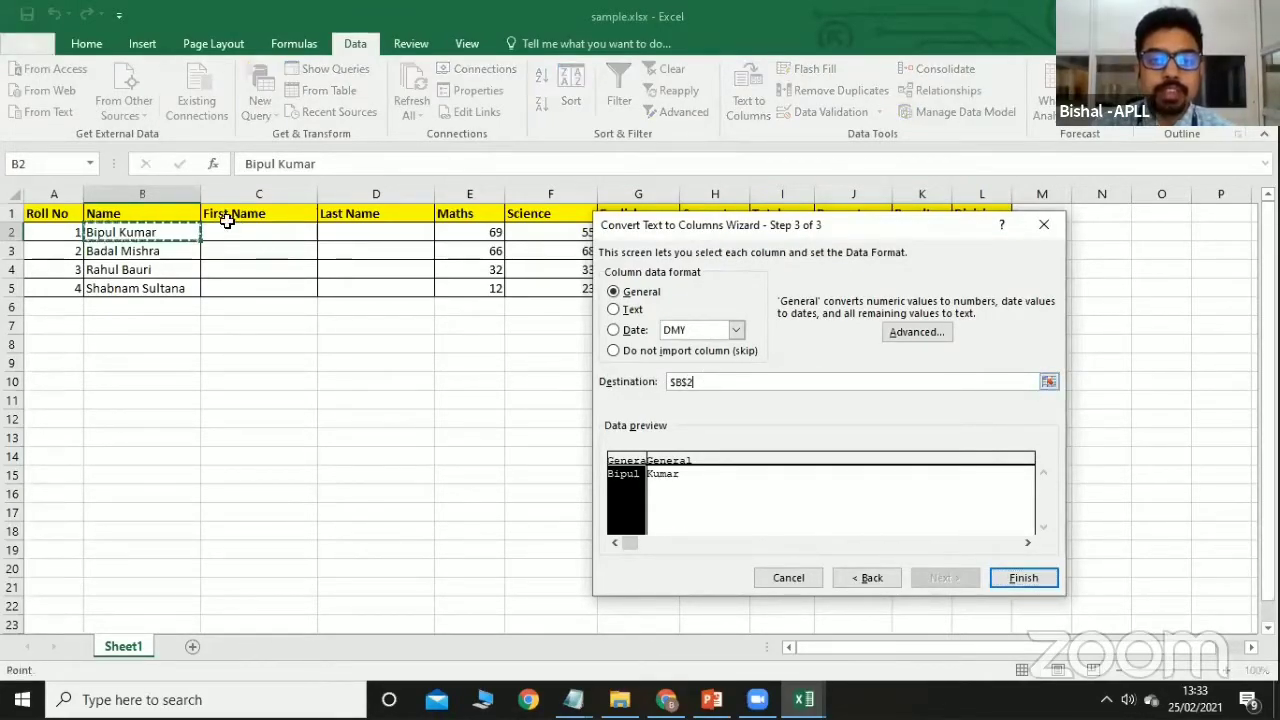
{"action": "left_click_drag", "start_coordinate": [231, 231], "coordinate": [357, 231]}
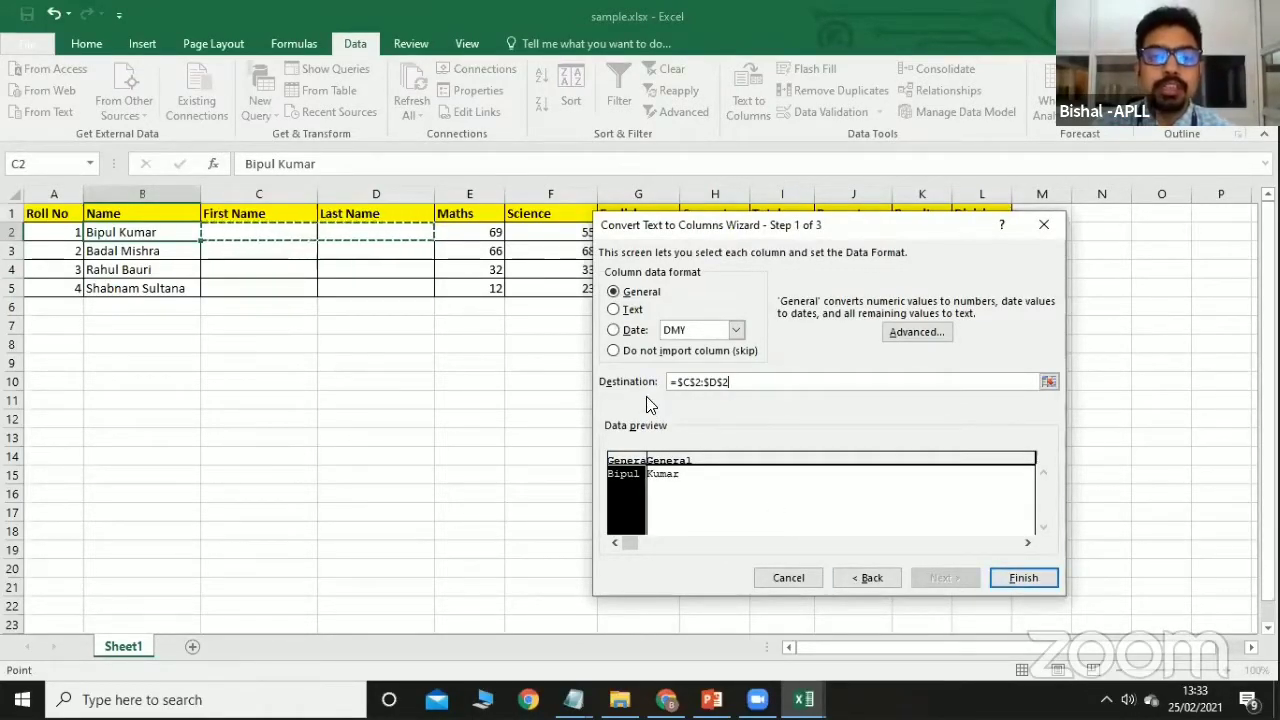
{"action": "left_click", "coordinate": [1014, 578]}
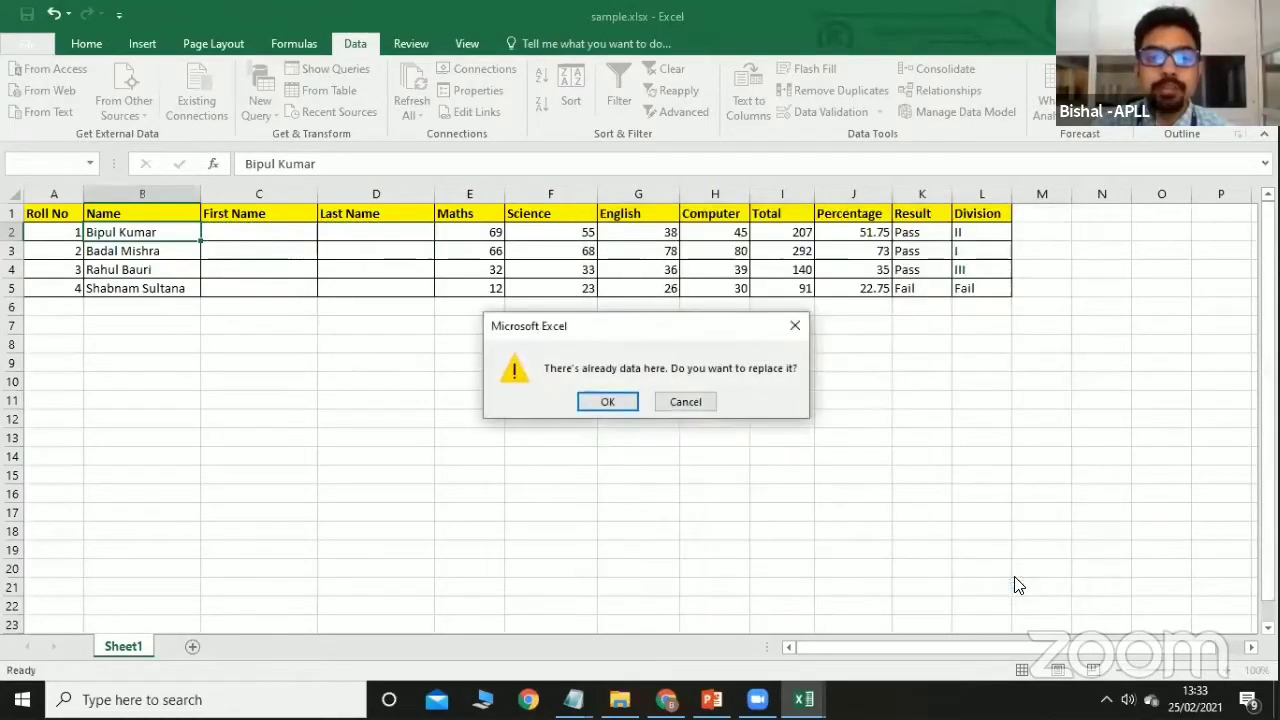
{"action": "left_click", "coordinate": [614, 406]}
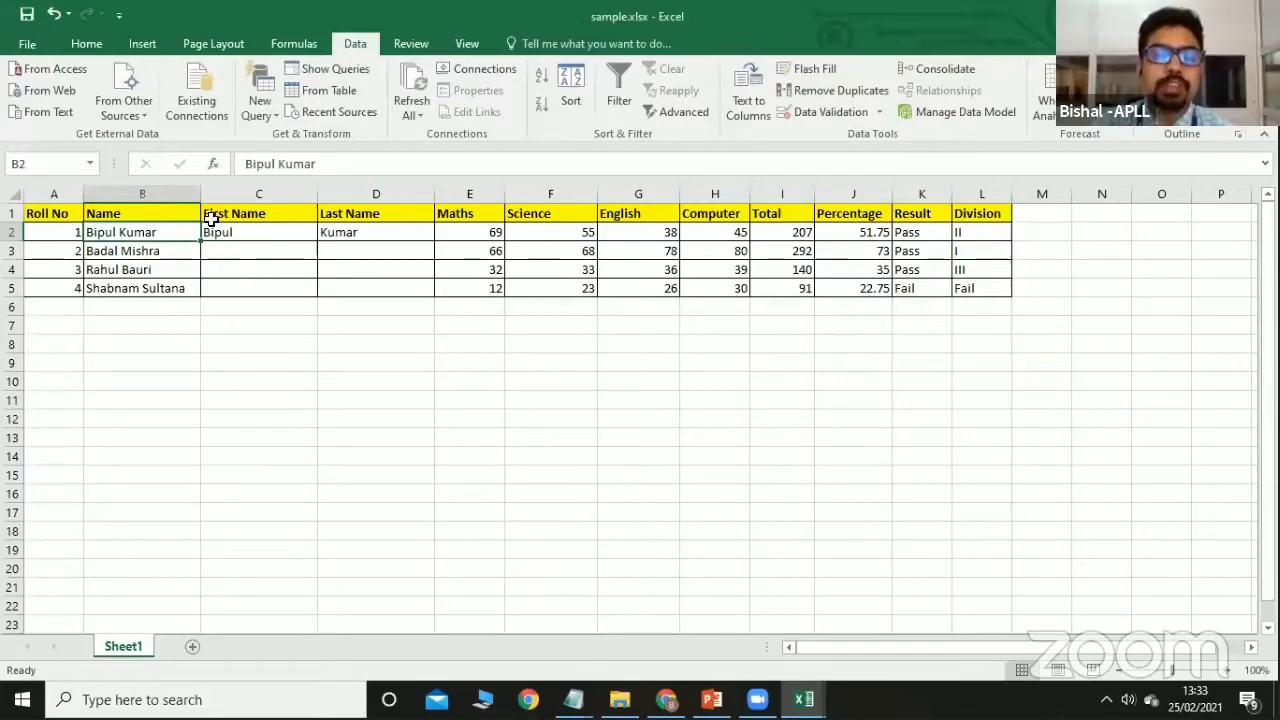
Flash Fill the remaining first names in column C from the C2 example.
{"action": "left_click", "coordinate": [286, 232]}
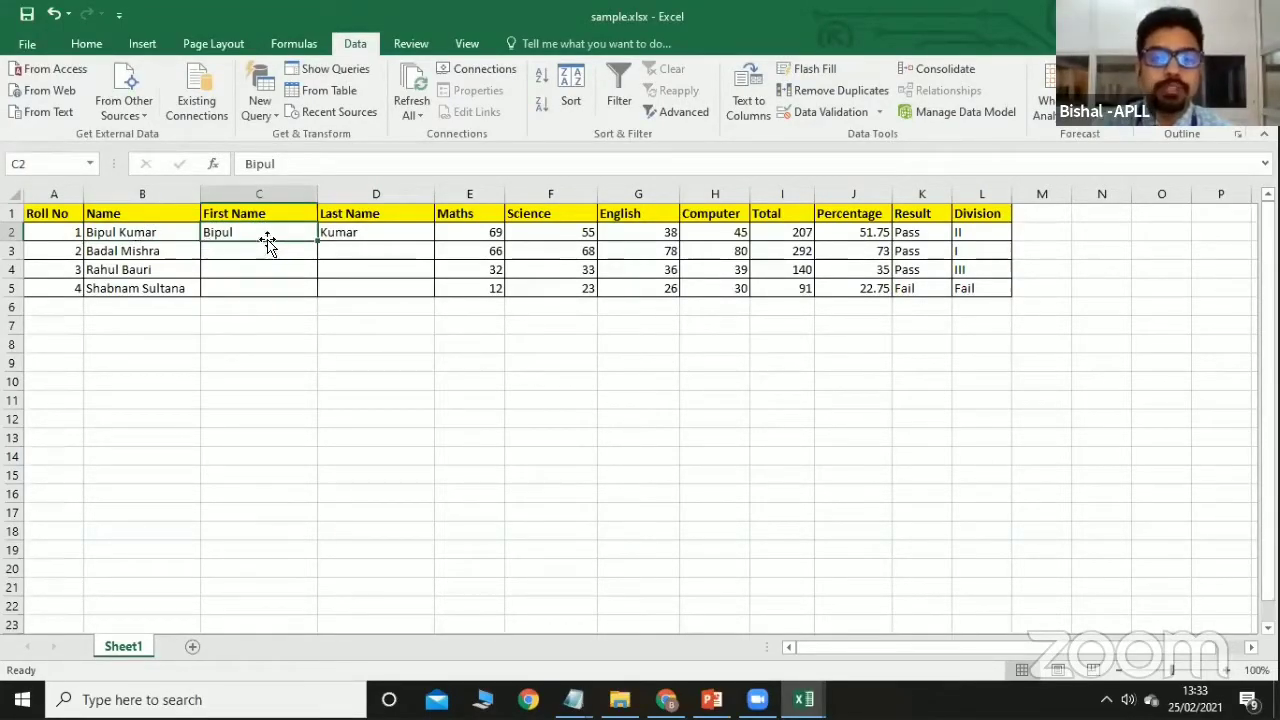
{"action": "left_click", "coordinate": [348, 232]}
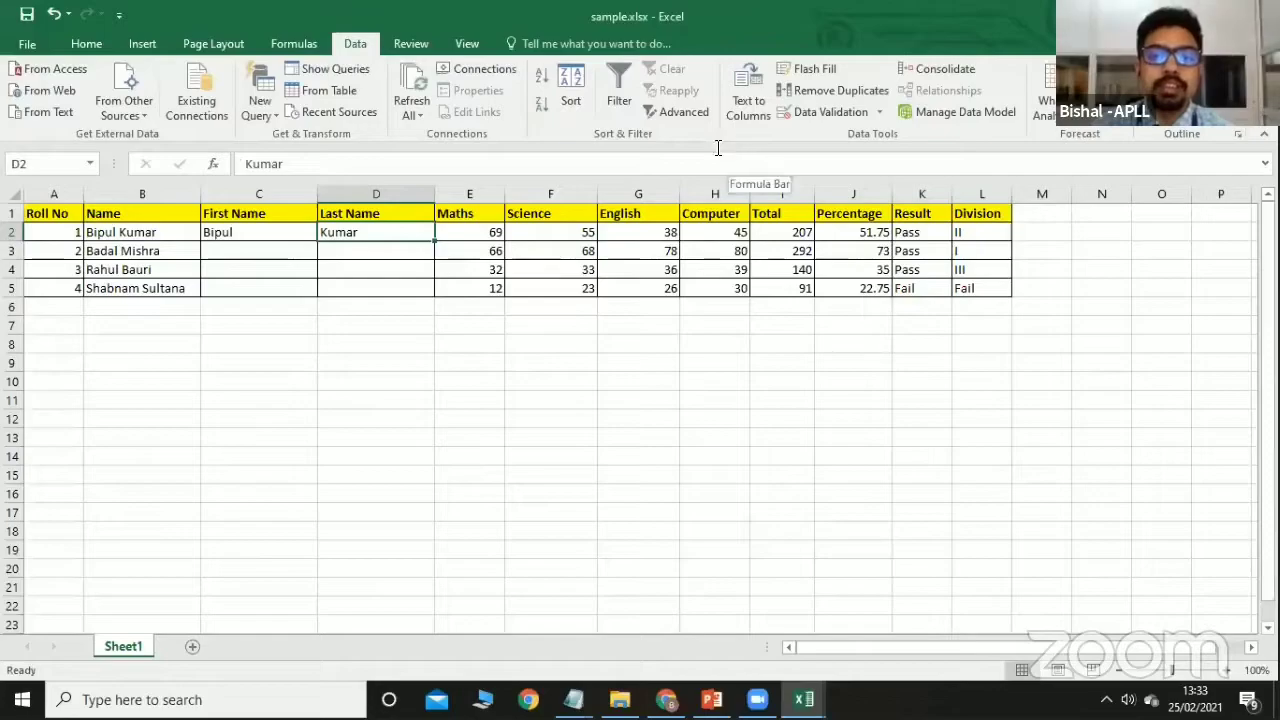
{"action": "left_click", "coordinate": [283, 232]}
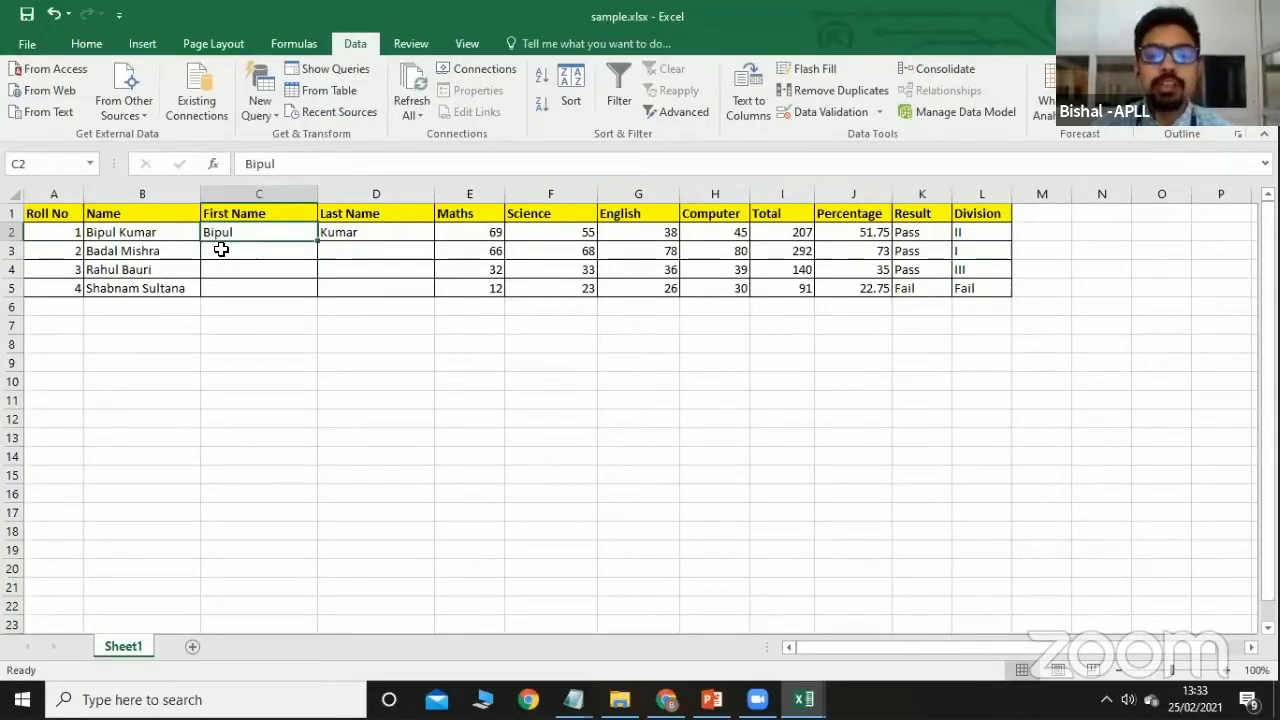
{"action": "left_click", "coordinate": [800, 75]}
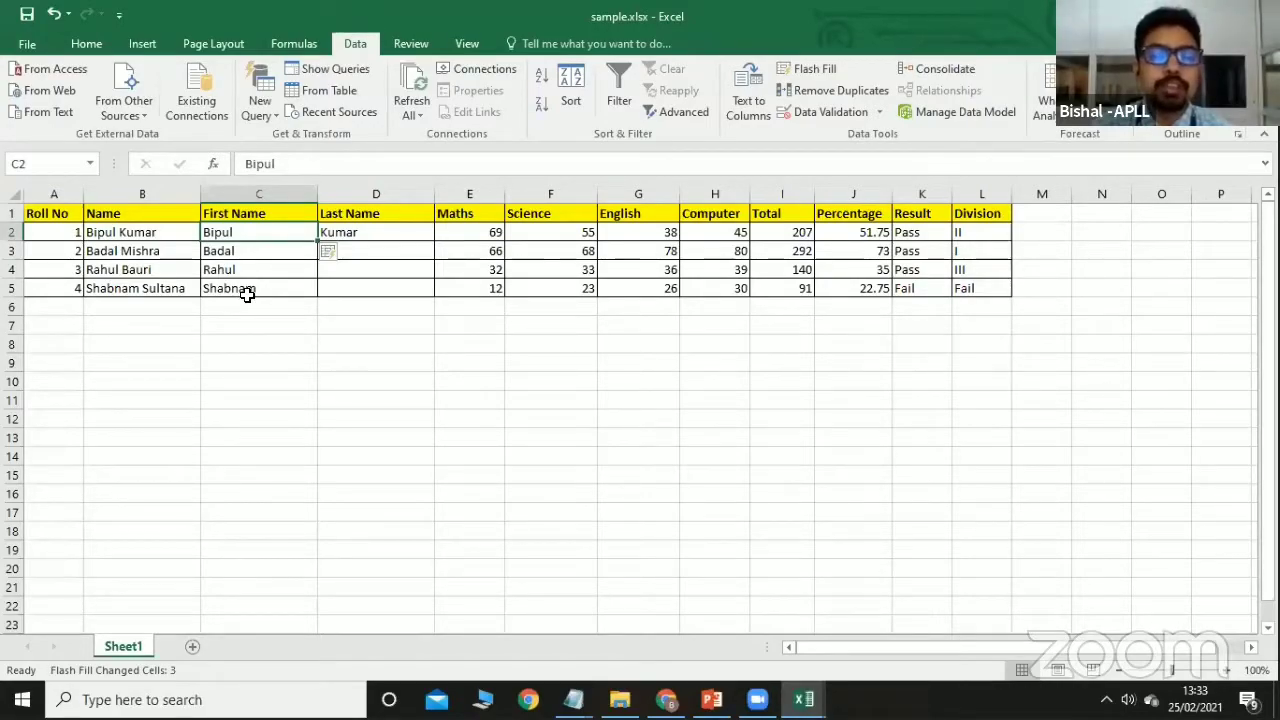
{"action": "left_click", "coordinate": [393, 232]}
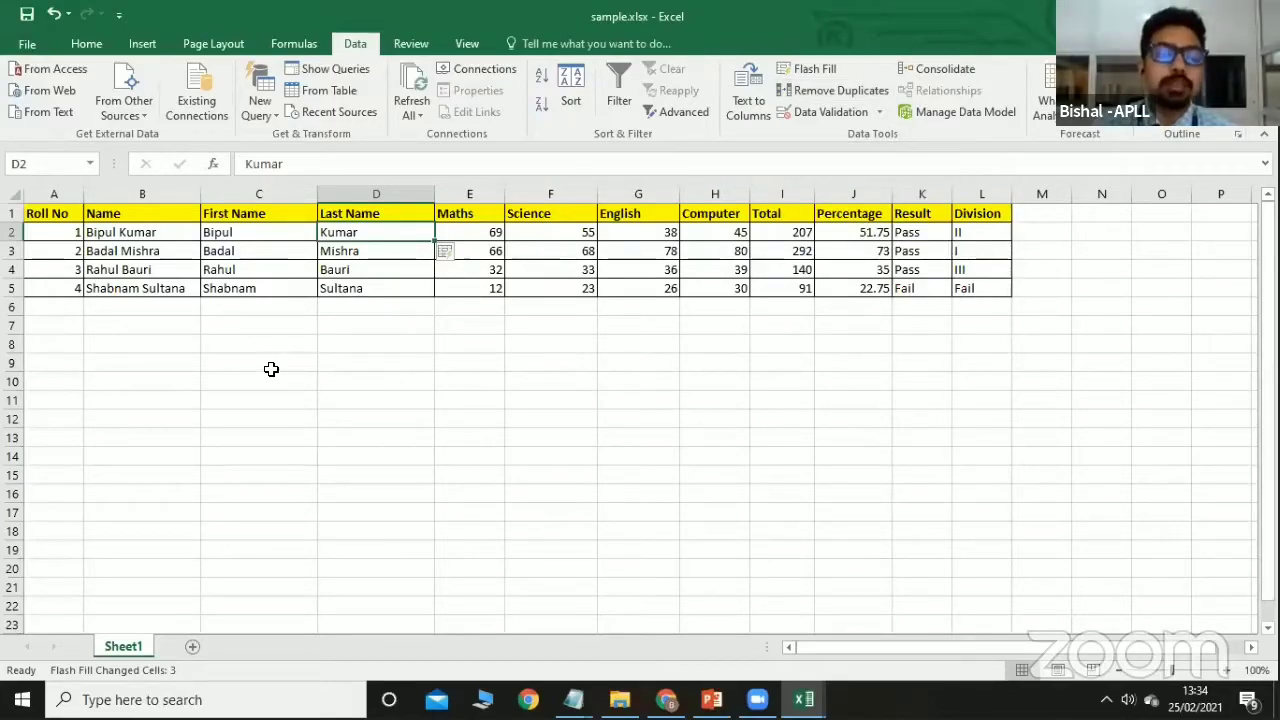
Change the last roll number in A5 to 1 and select Roll No values A2:A5.
{"action": "double_click", "coordinate": [79, 288]}
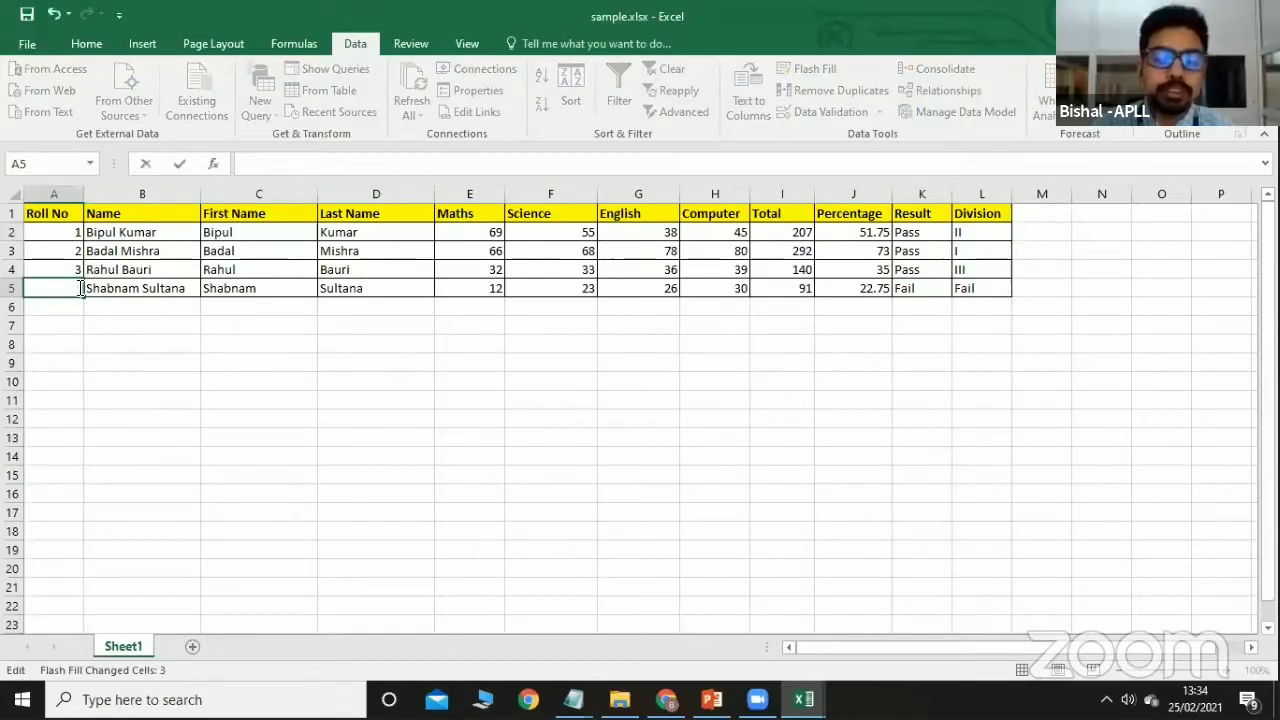
{"action": "type", "text": "1"}
{"action": "left_click", "coordinate": [89, 345]}
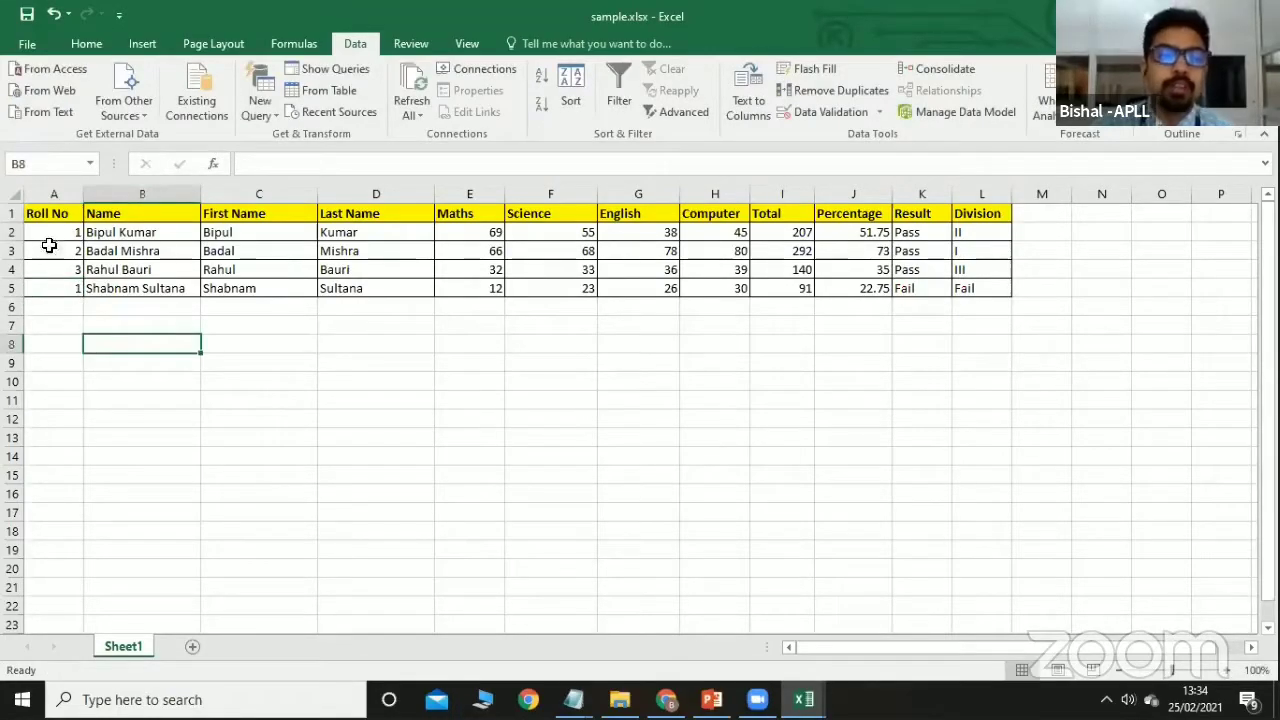
{"action": "left_click_drag", "start_coordinate": [51, 228], "coordinate": [60, 286]}
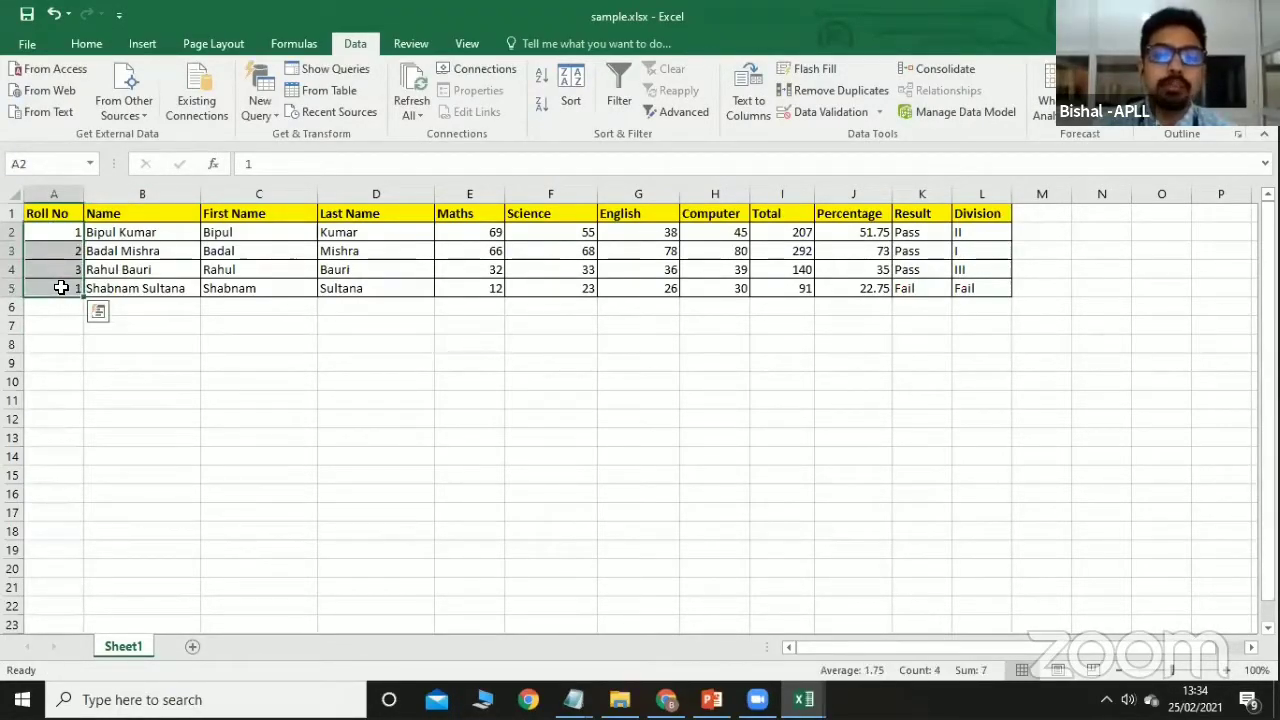
Run Remove Duplicates on the selected Roll No cells only, clearing the repeated 1 in A5.
{"action": "left_click", "coordinate": [818, 96]}
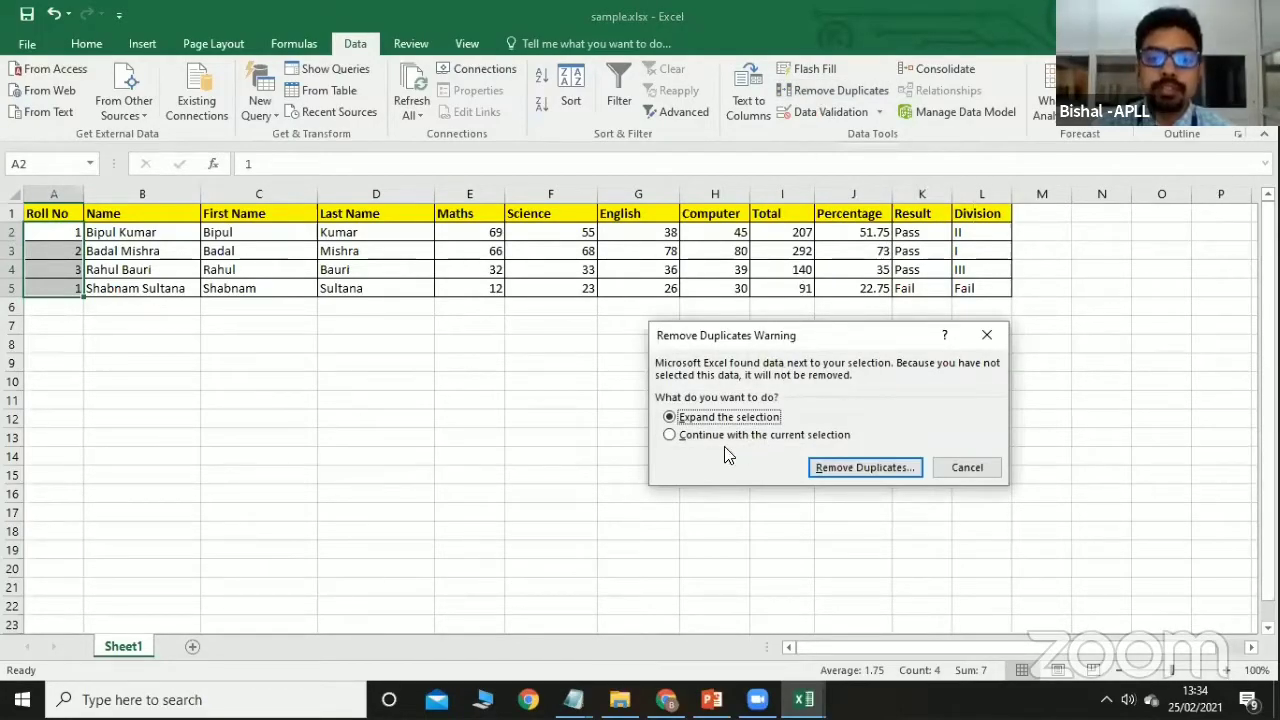
{"action": "left_click", "coordinate": [716, 440]}
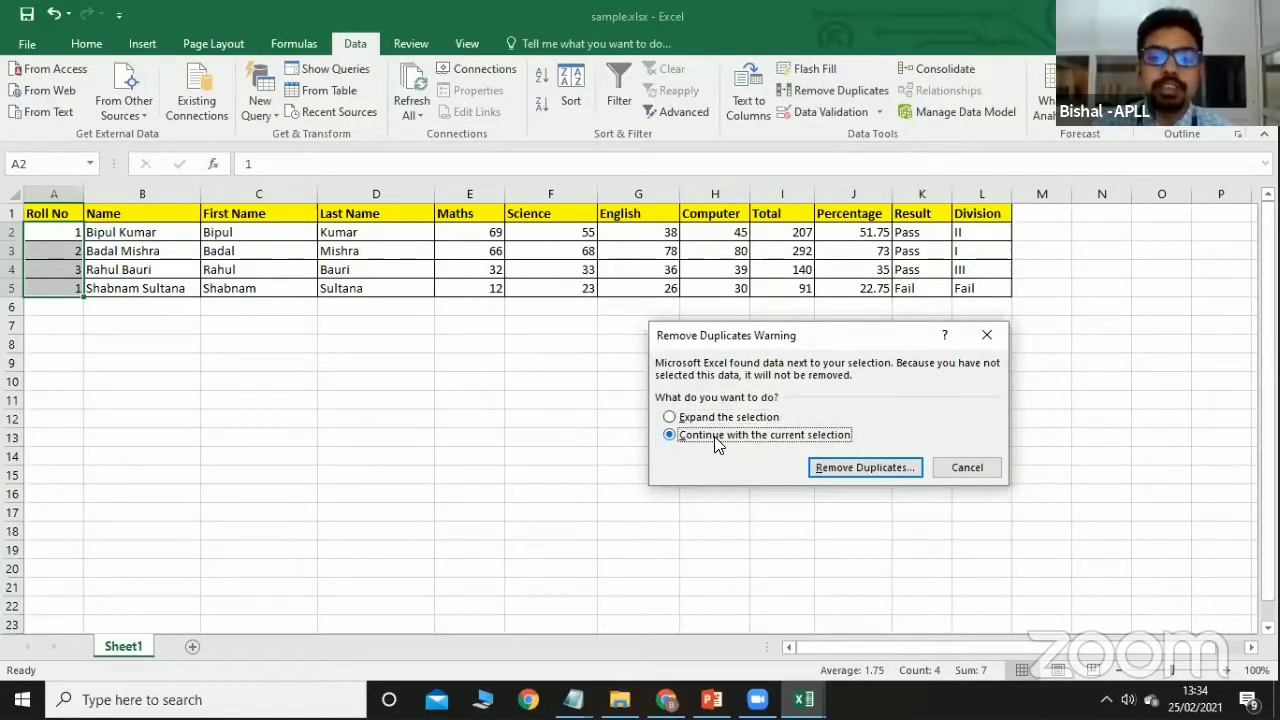
{"action": "left_click", "coordinate": [852, 469]}
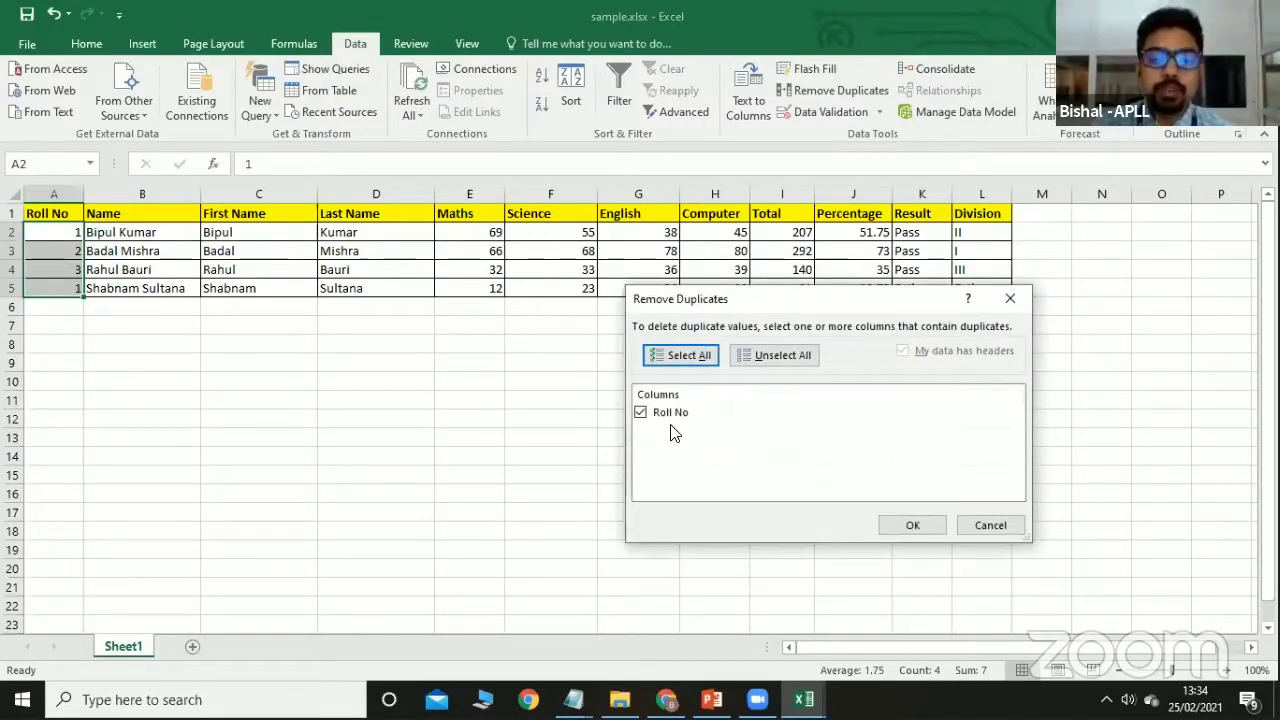
{"action": "left_click", "coordinate": [910, 525]}
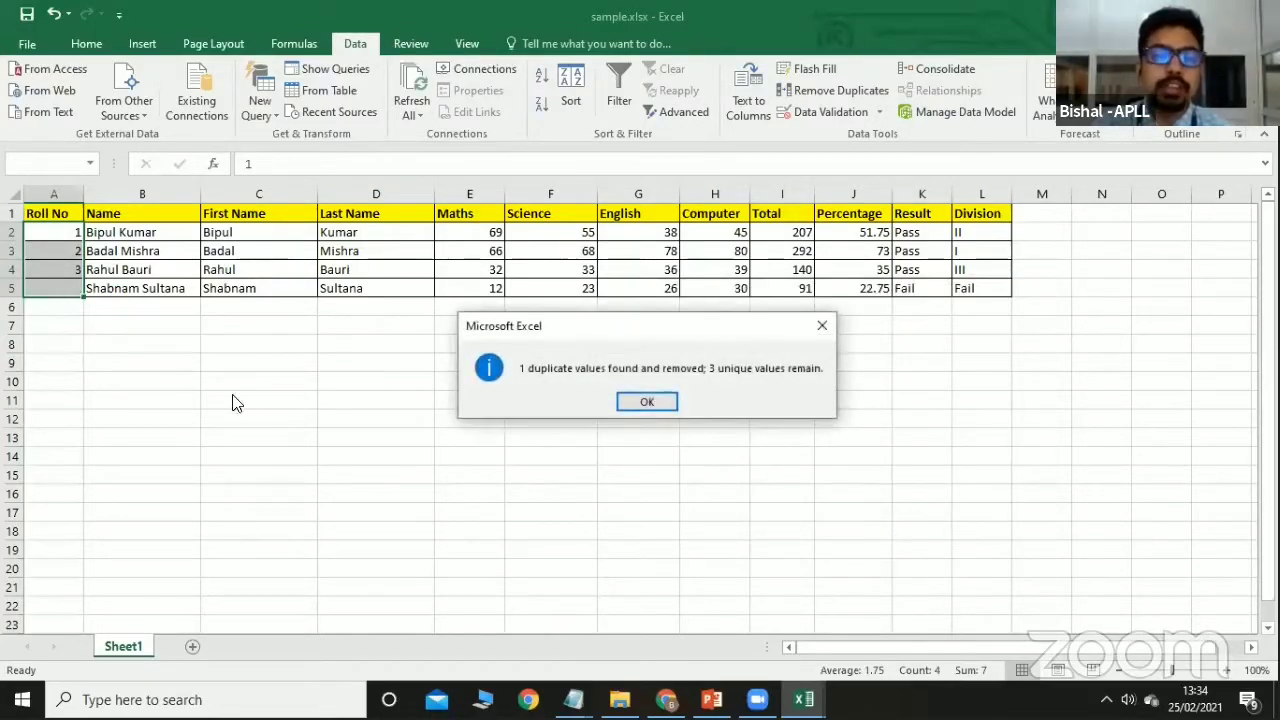
{"action": "left_click", "coordinate": [646, 402]}
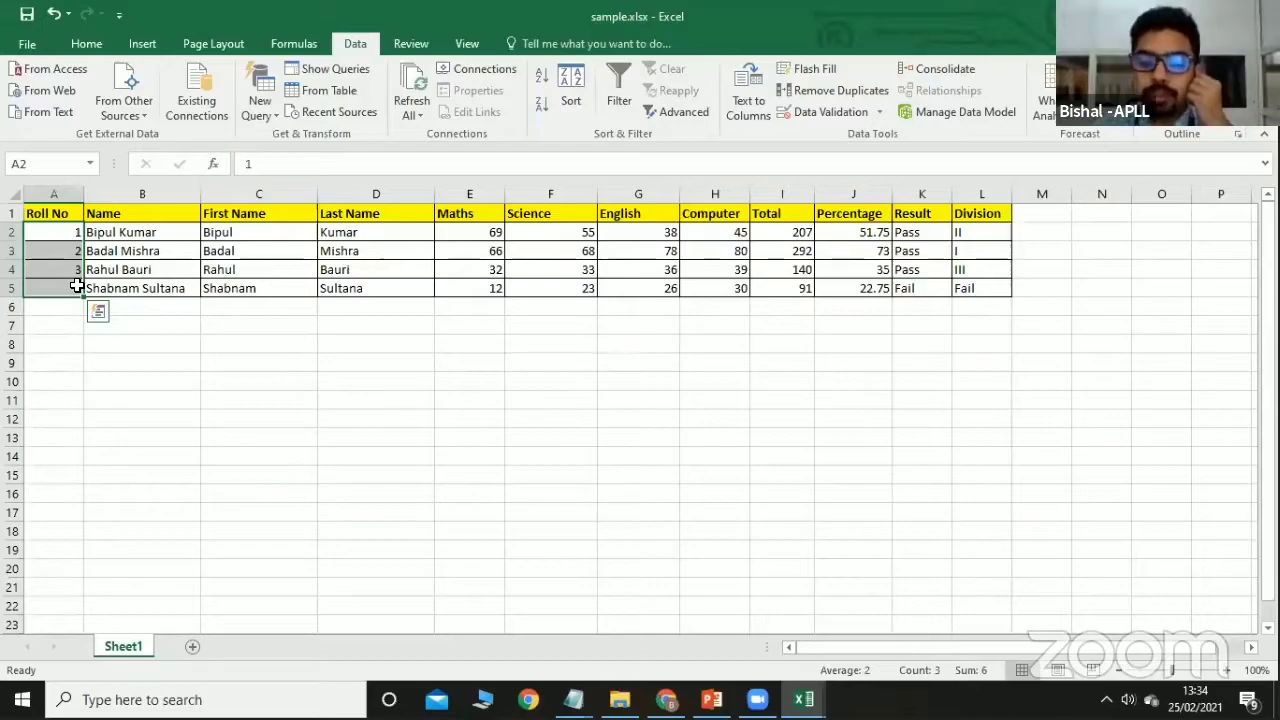
Restore roll number 4 in cell A5.
{"action": "left_click", "coordinate": [76, 288]}
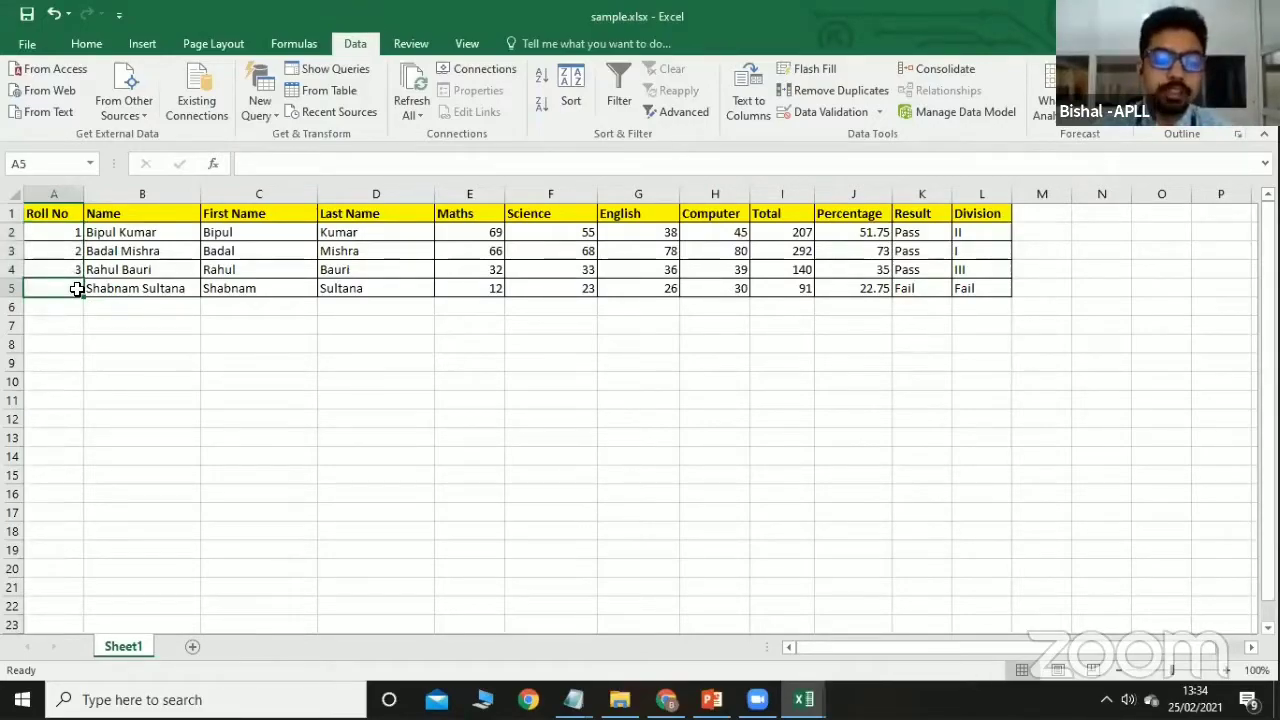
{"action": "type", "text": "4"}
{"action": "left_click", "coordinate": [90, 340]}
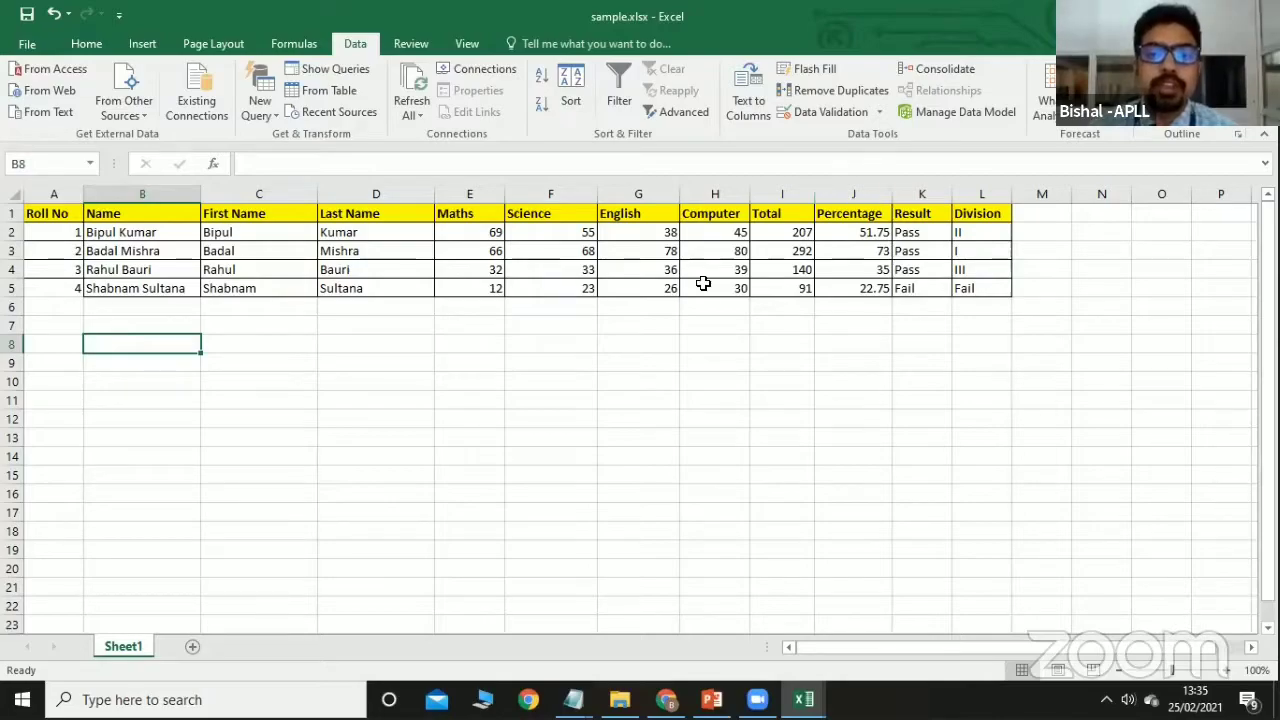
Correct the Science mark in F2 to 45, giving Total 197 and 49.25%.
{"action": "left_click", "coordinate": [567, 232]}
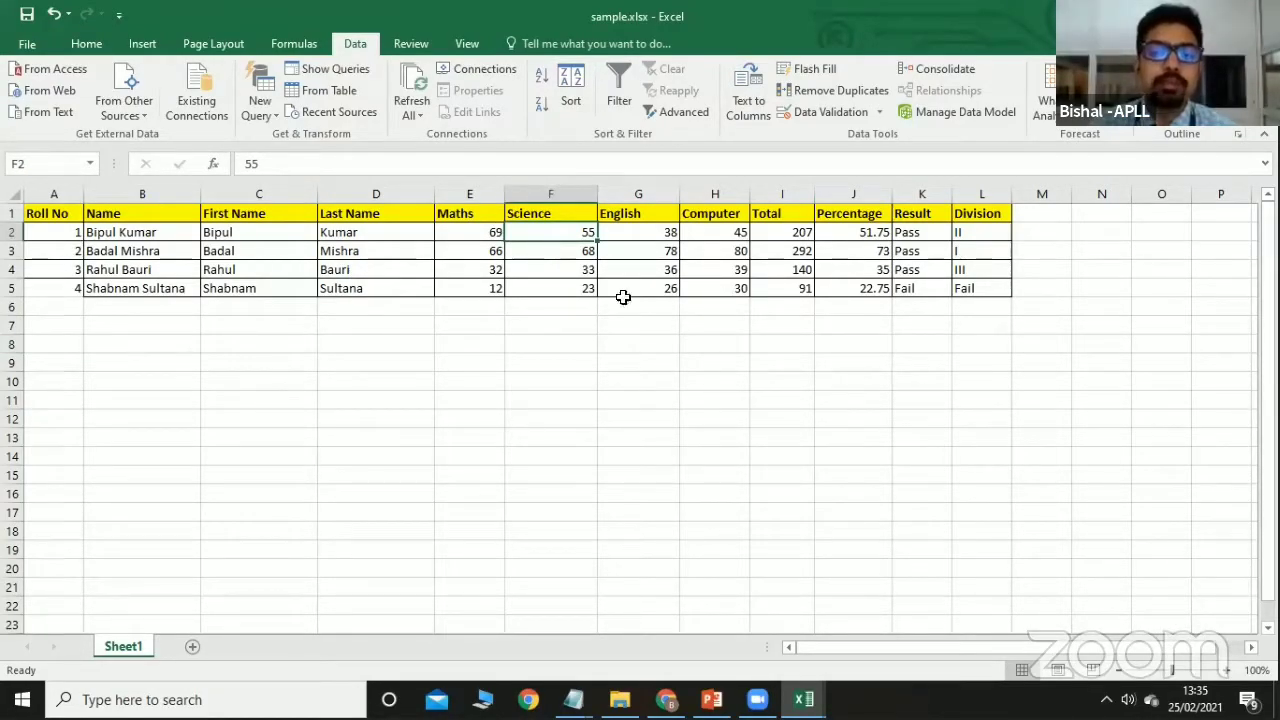
{"action": "double_click", "coordinate": [575, 232]}
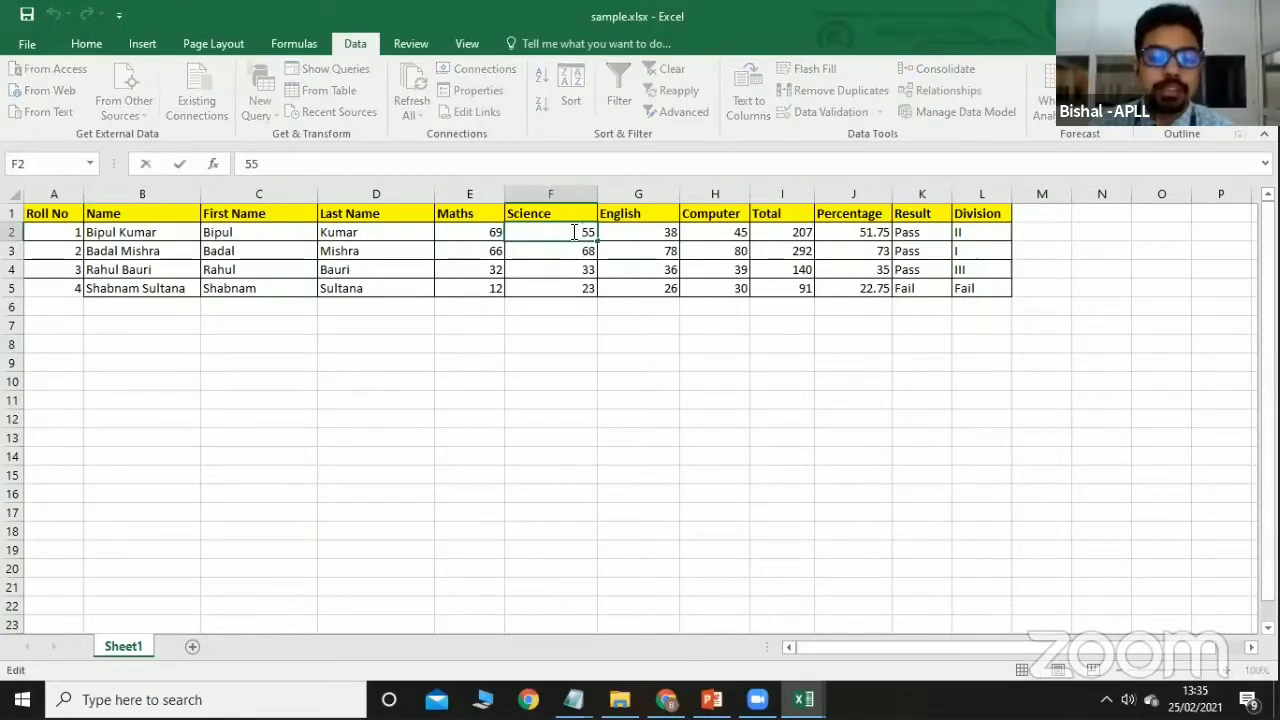
{"action": "type", "text": "4"}
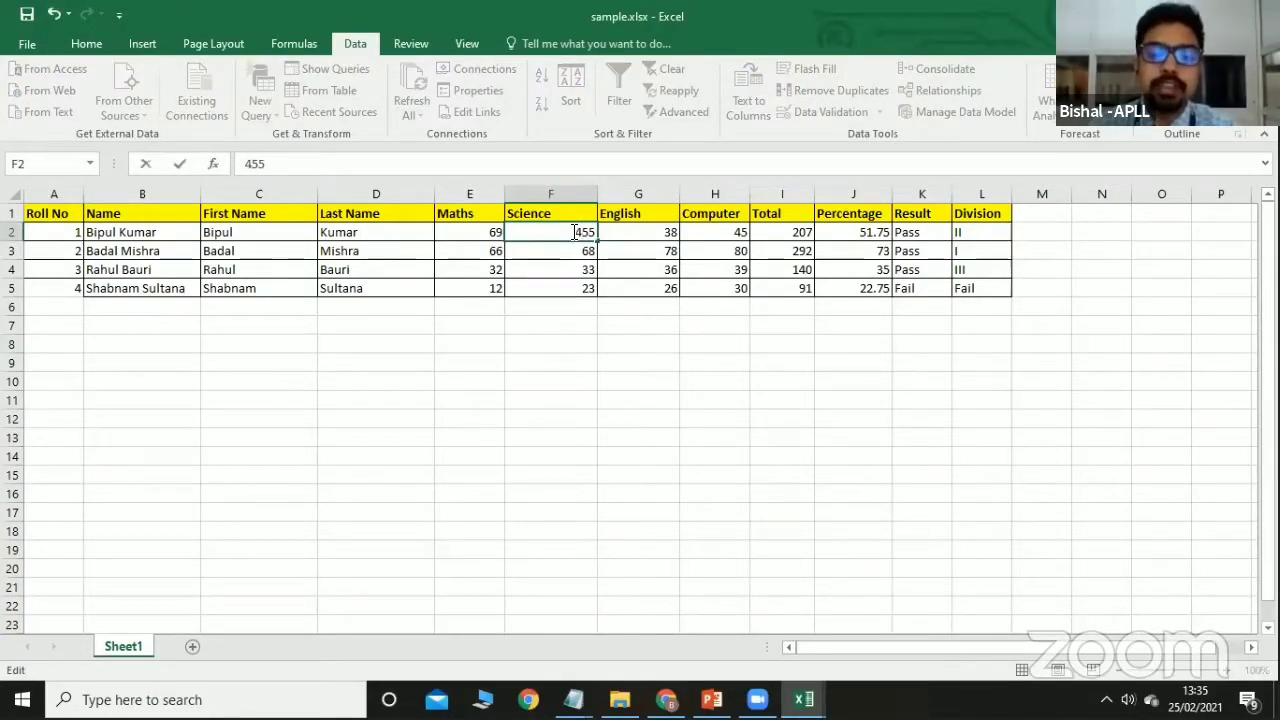
{"action": "key", "text": "Return"}
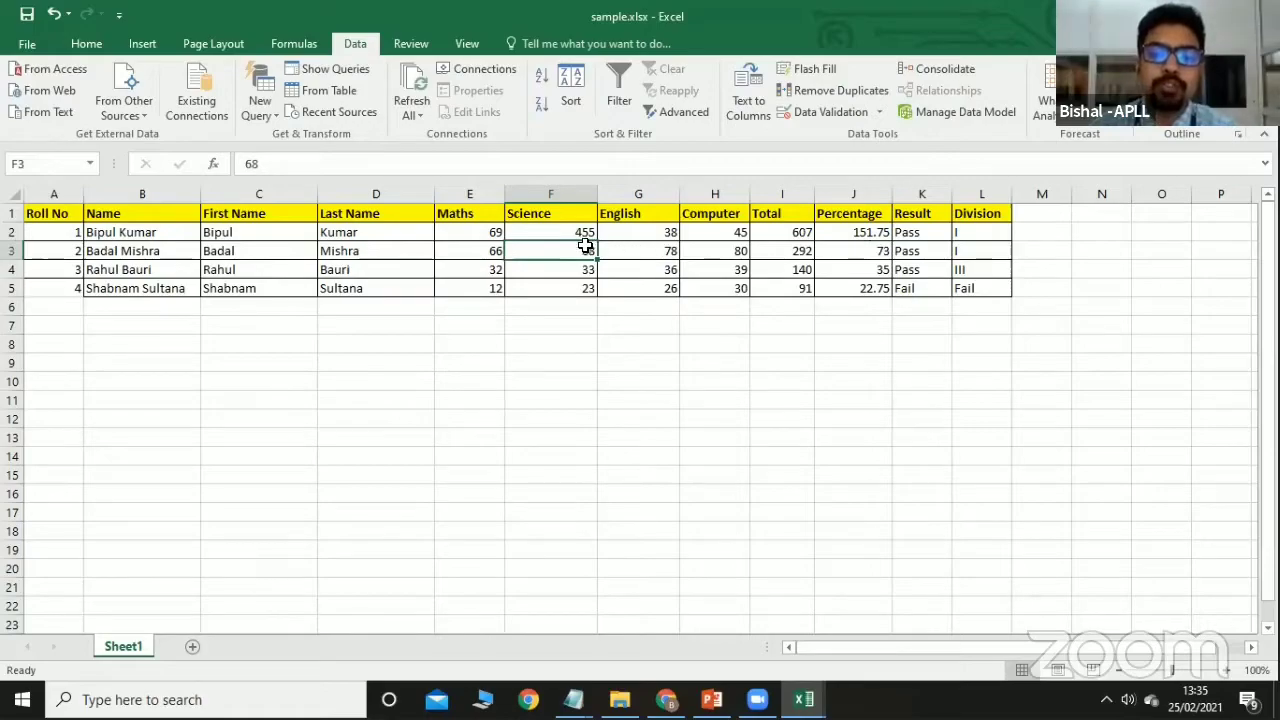
{"action": "double_click", "coordinate": [583, 232]}
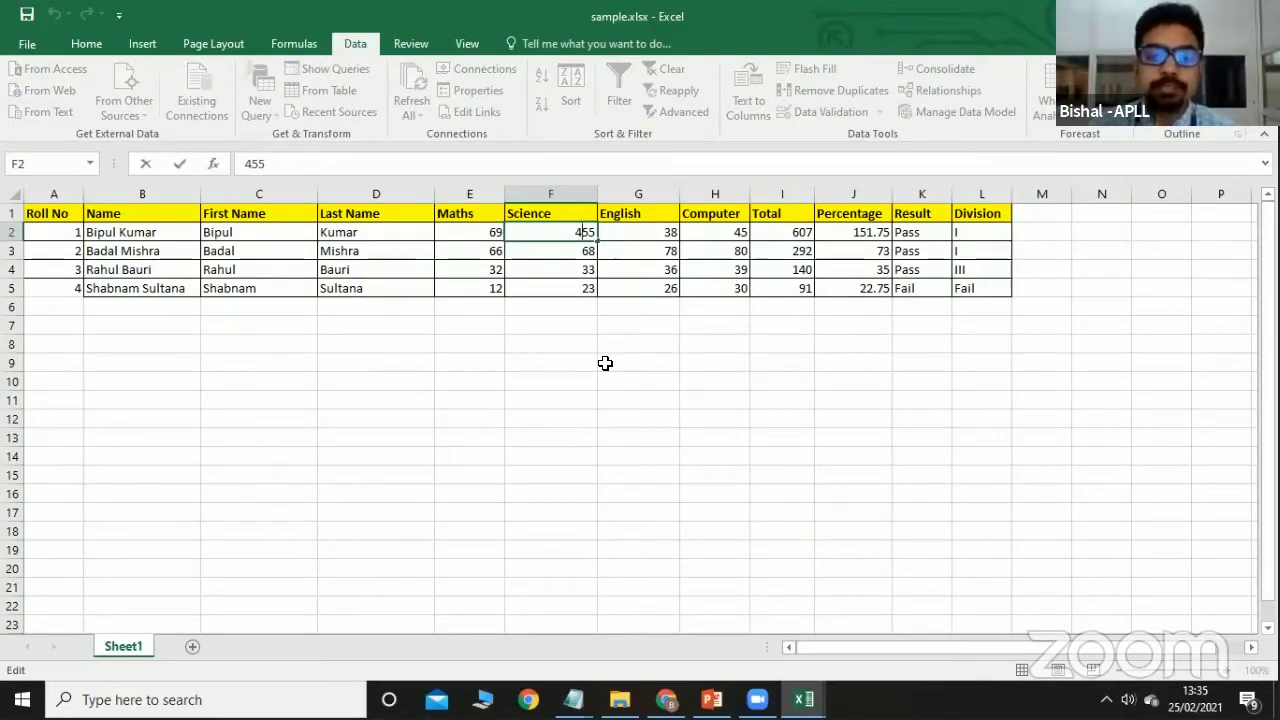
{"action": "key", "text": "BackSpace"}
{"action": "key", "text": "BackSpace"}
{"action": "type", "text": "4"}
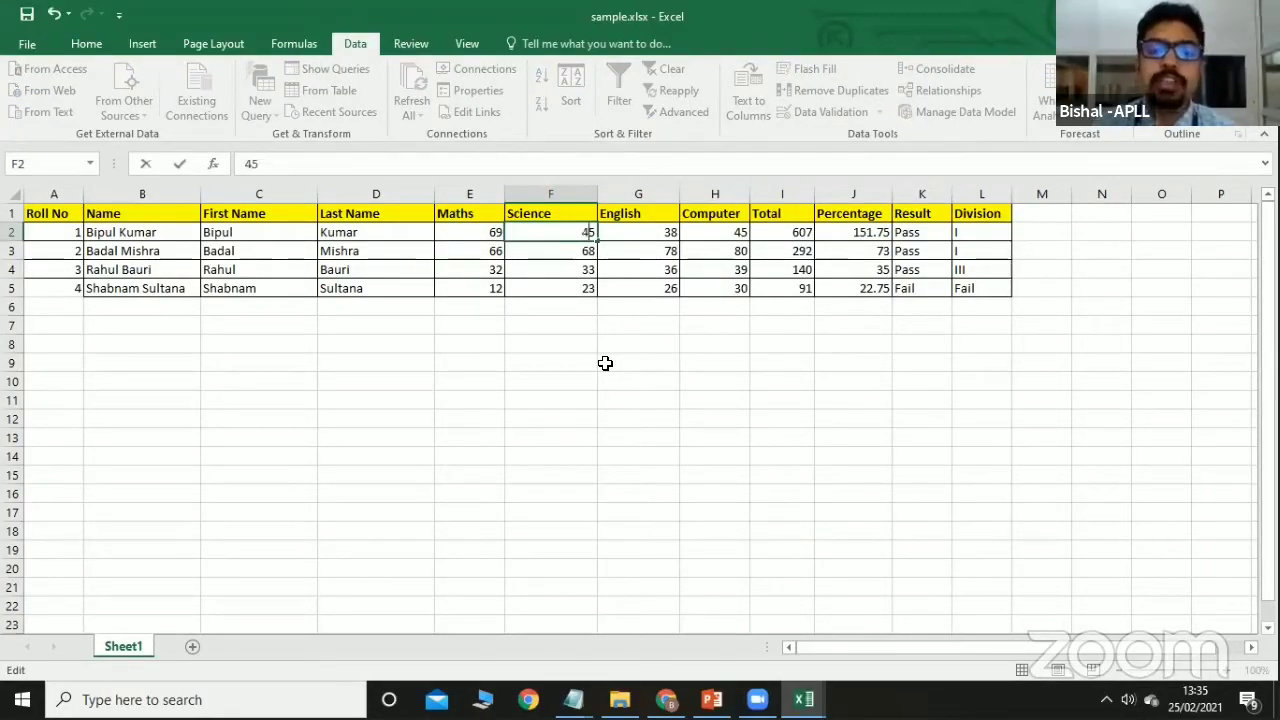
{"action": "left_click", "coordinate": [605, 363]}
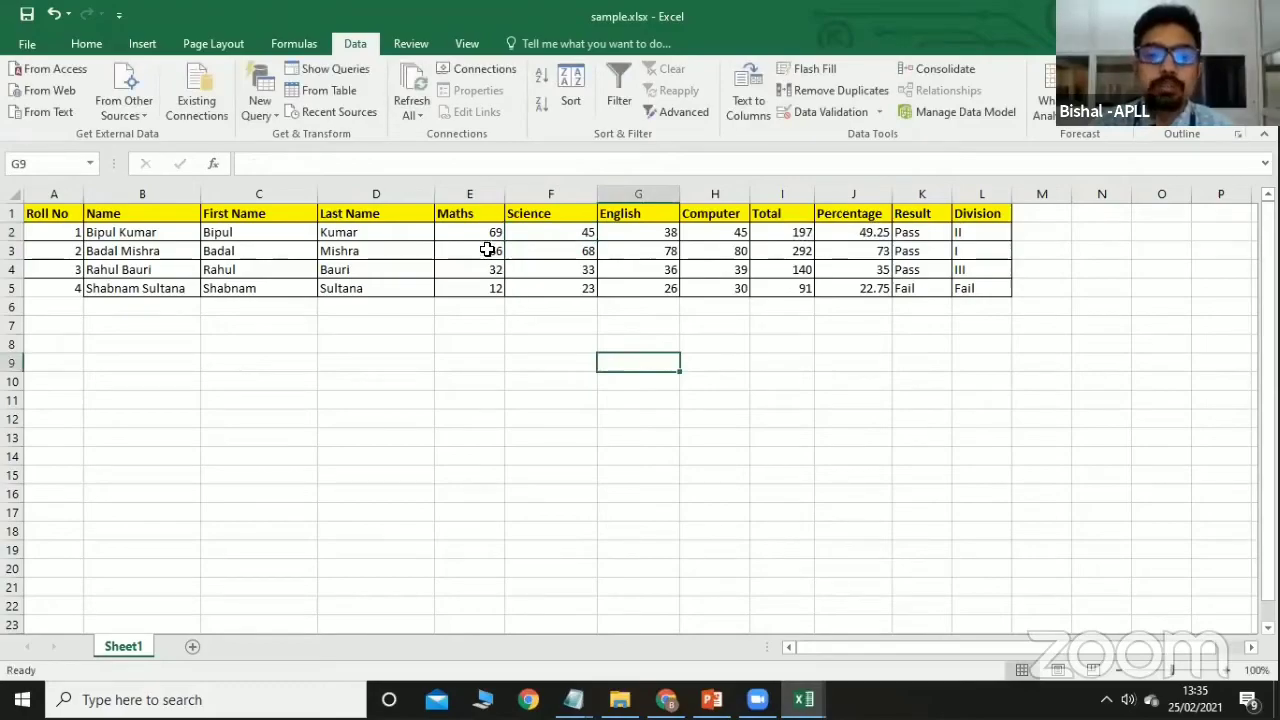
Add a data validation rule on E2:H5 allowing whole numbers between 0 and 100.
{"action": "left_click_drag", "start_coordinate": [473, 232], "coordinate": [745, 297]}
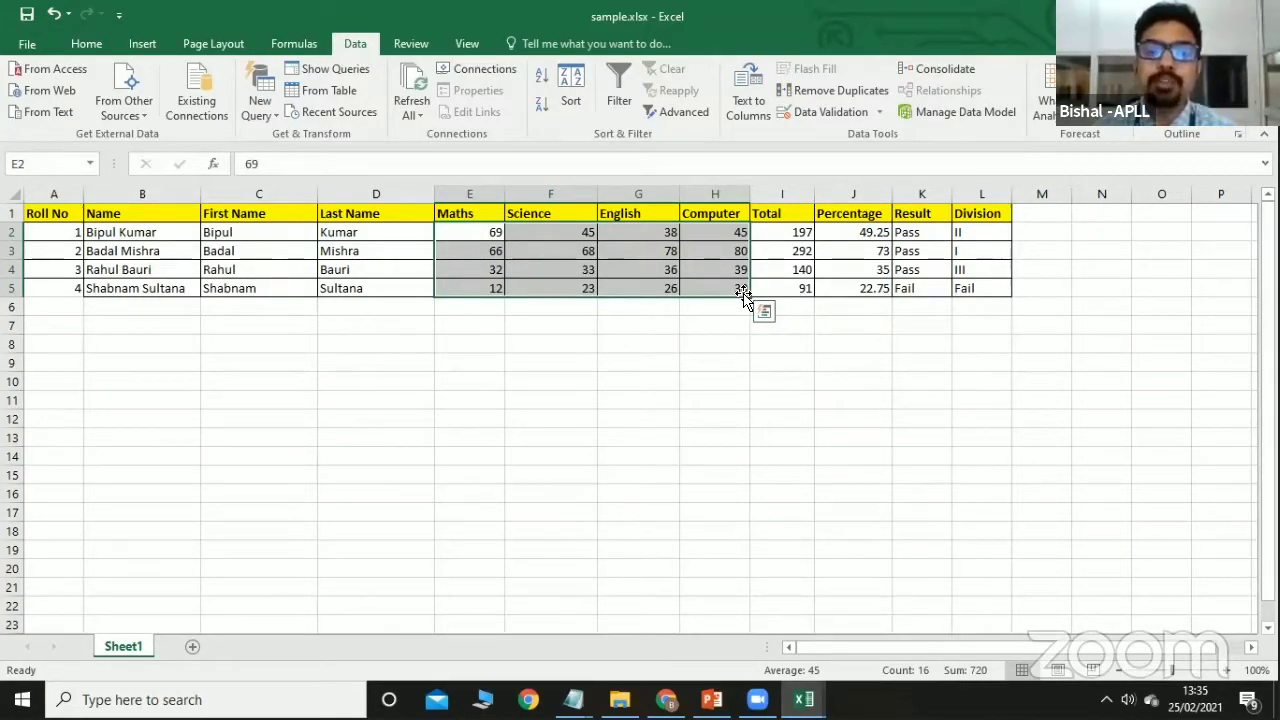
{"action": "left_click", "coordinate": [878, 112]}
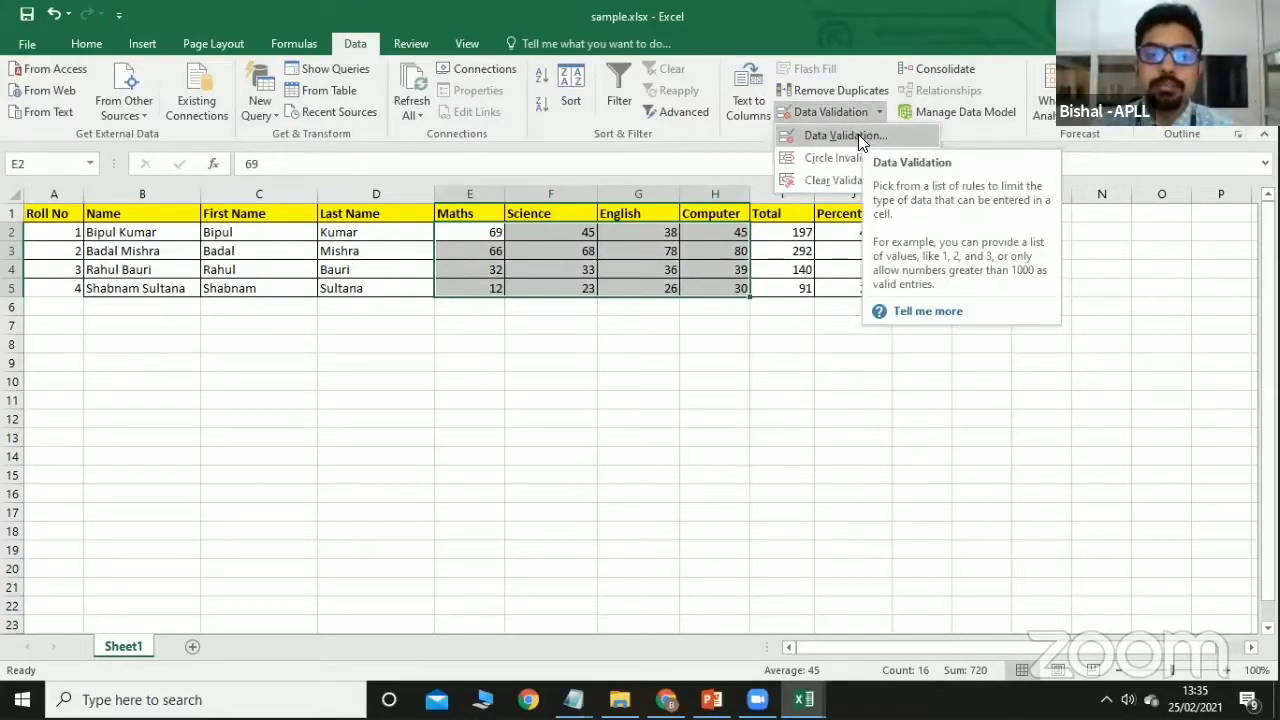
{"action": "left_click", "coordinate": [858, 134]}
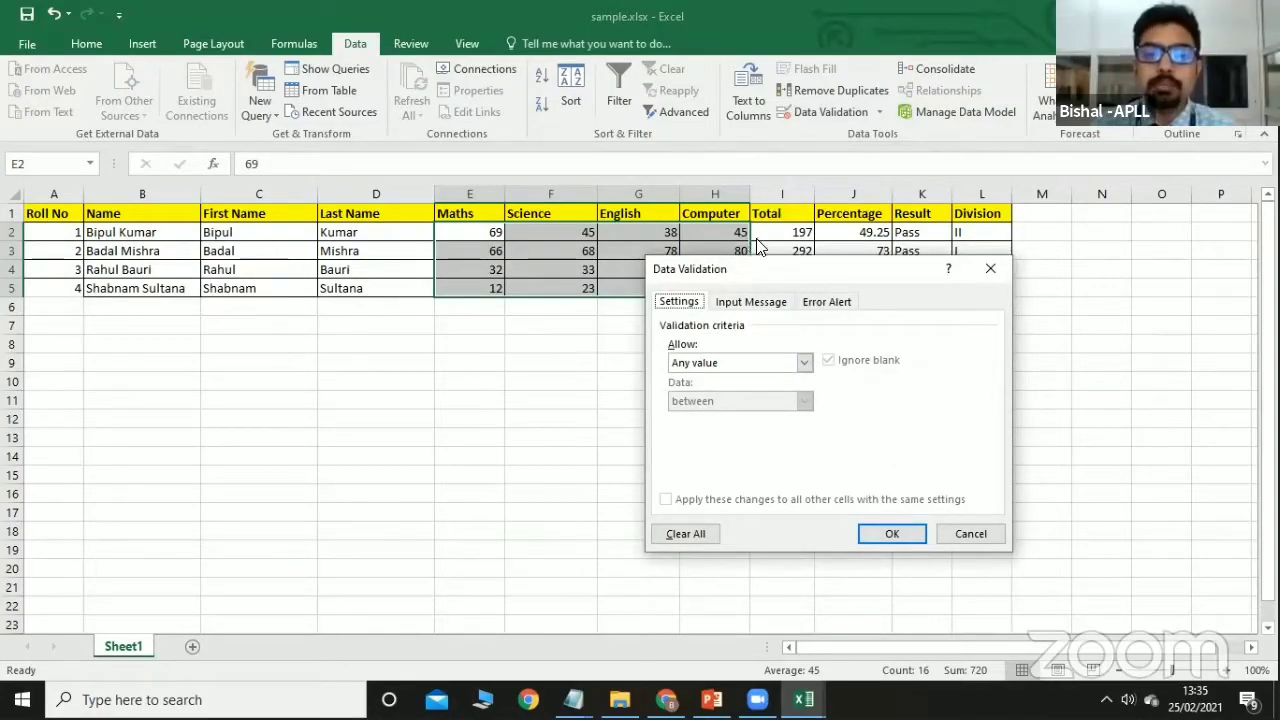
{"action": "left_click_drag", "start_coordinate": [749, 268], "coordinate": [787, 170]}
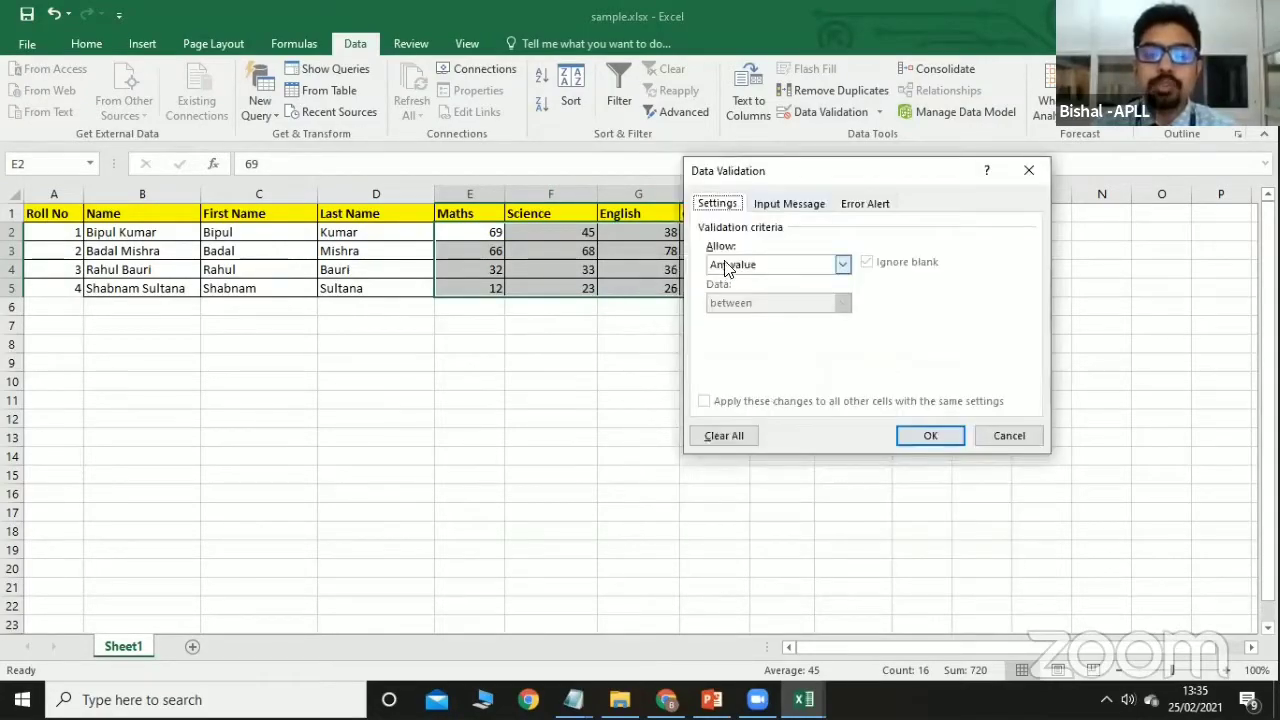
{"action": "left_click", "coordinate": [840, 266]}
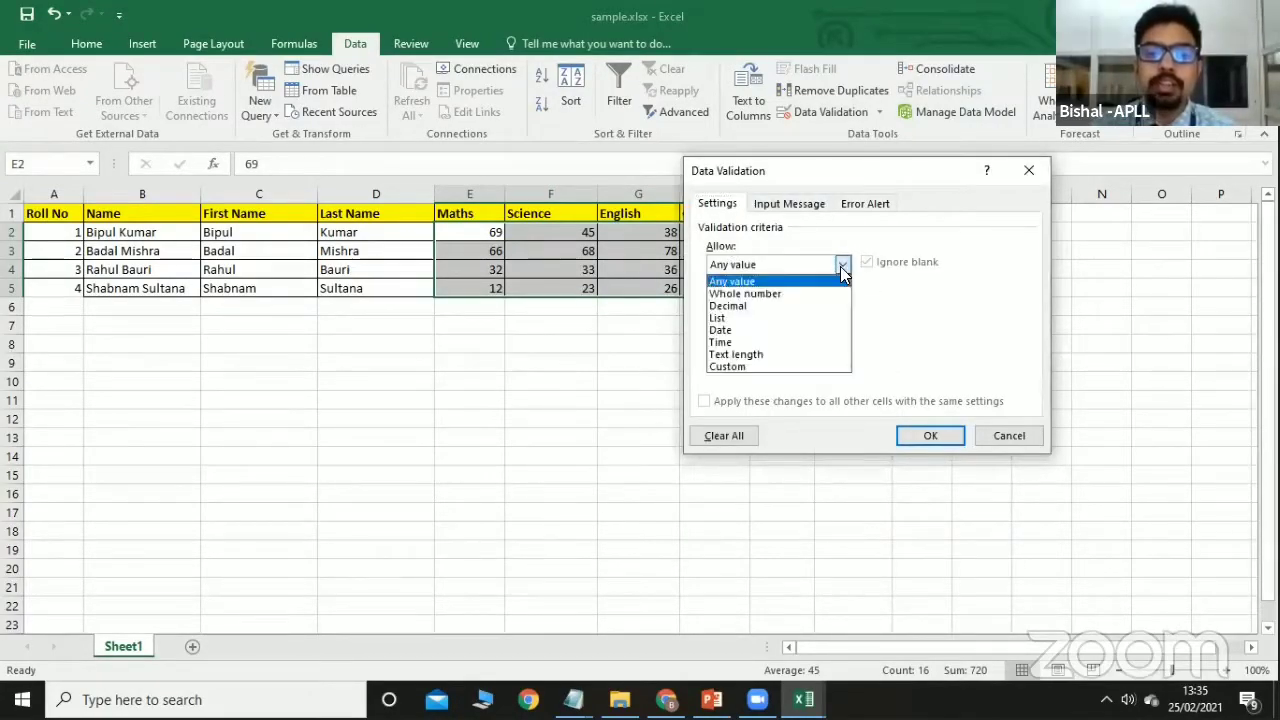
{"action": "left_click", "coordinate": [783, 295]}
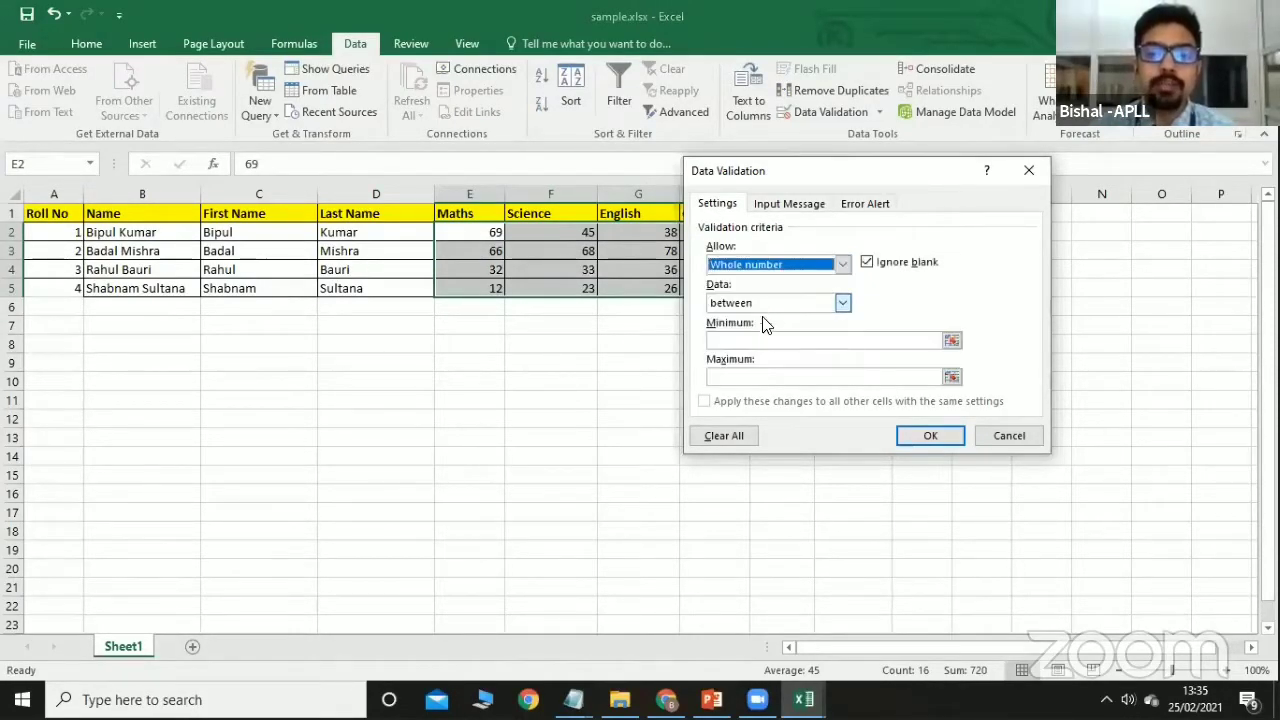
{"action": "left_click", "coordinate": [731, 341]}
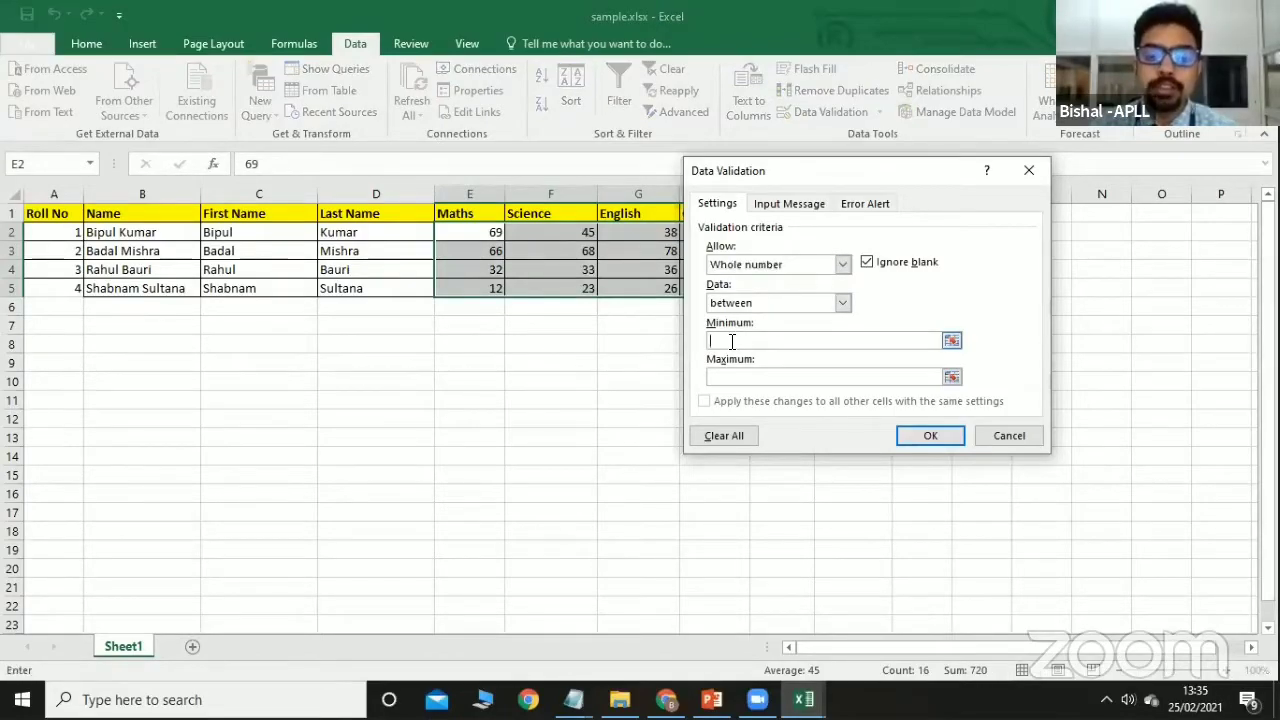
{"action": "type", "text": "0"}
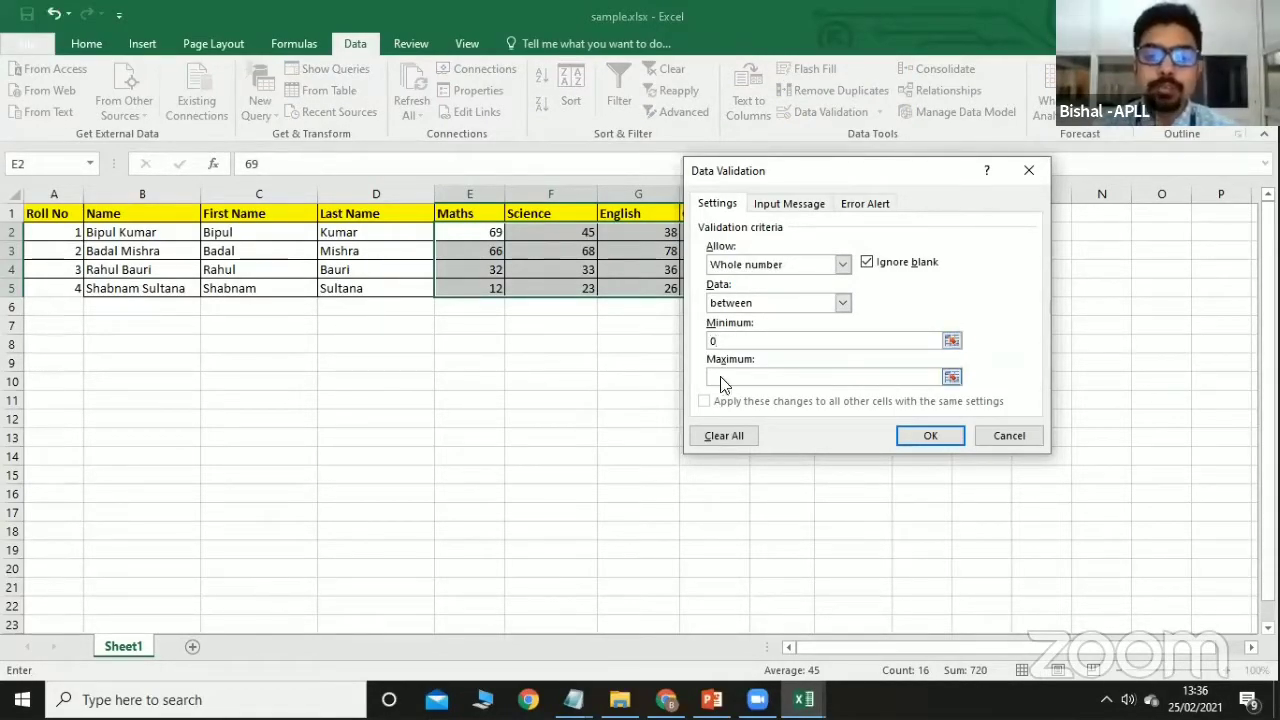
{"action": "left_click", "coordinate": [720, 380]}
{"action": "type", "text": "100"}
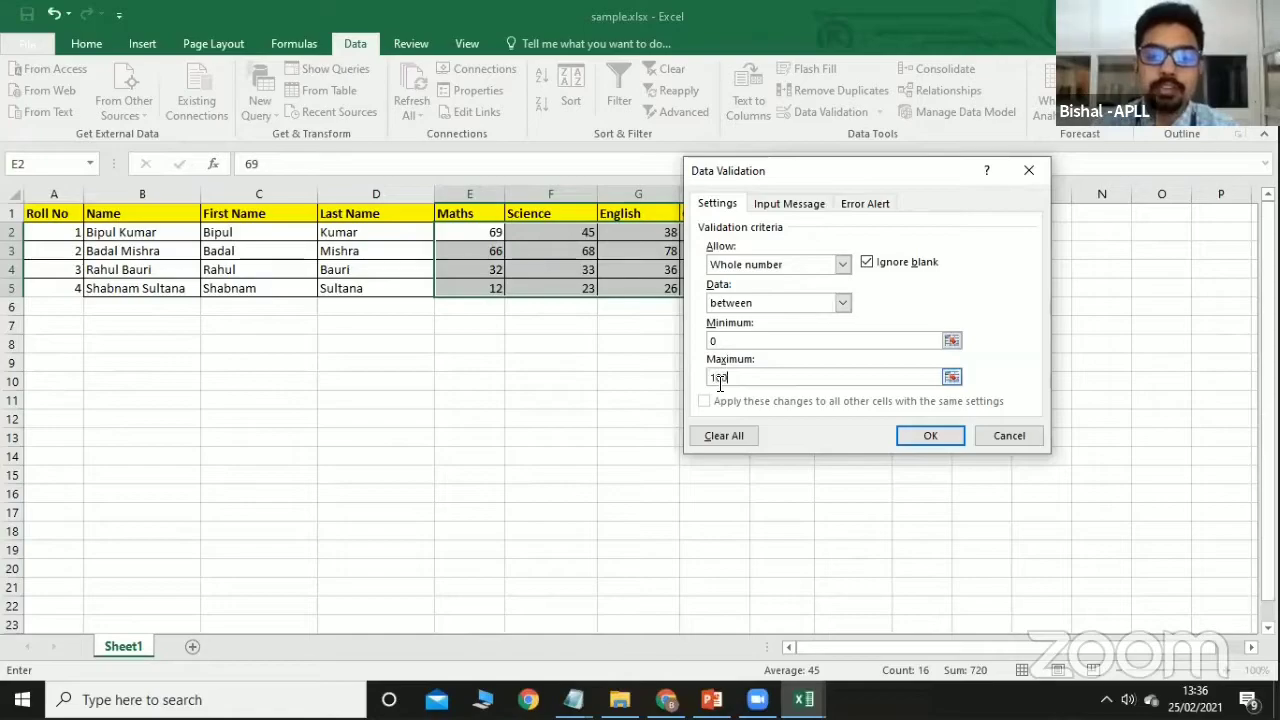
{"action": "left_click", "coordinate": [914, 434]}
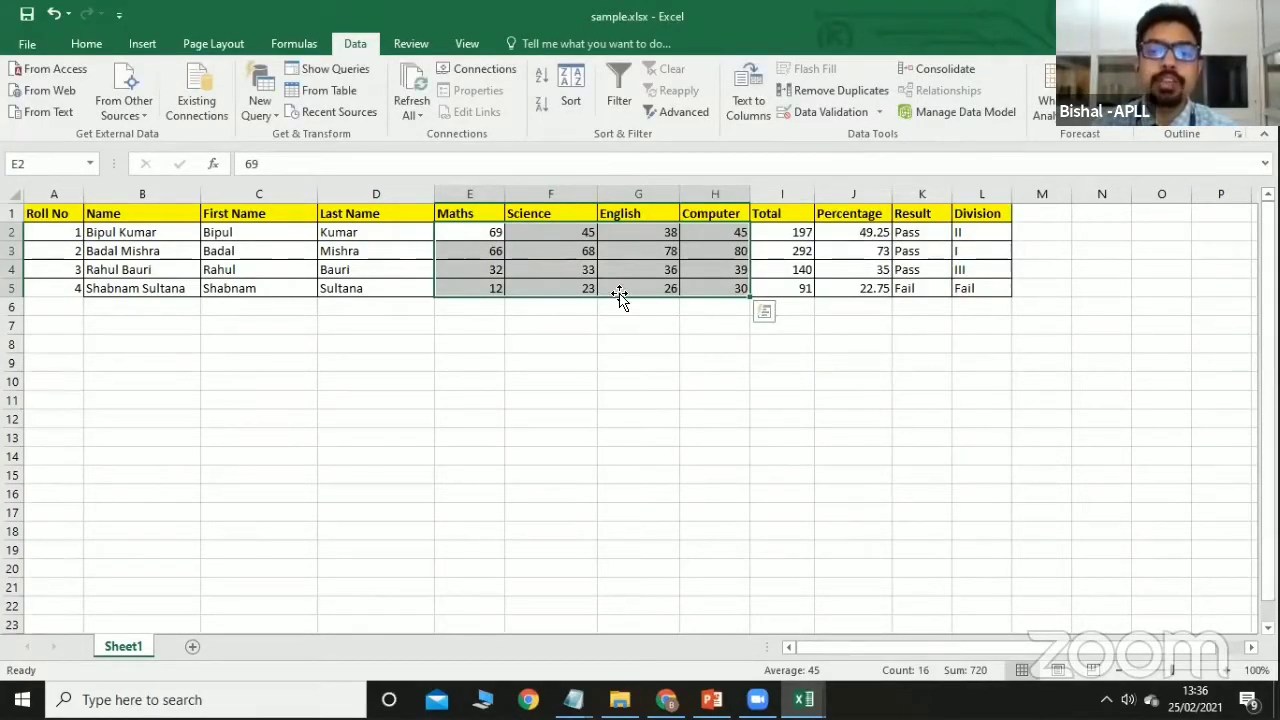
Add a Stop error alert to the validation with the message 'Range: 0-100'.
{"action": "left_click", "coordinate": [880, 112]}
{"action": "left_click", "coordinate": [868, 130]}
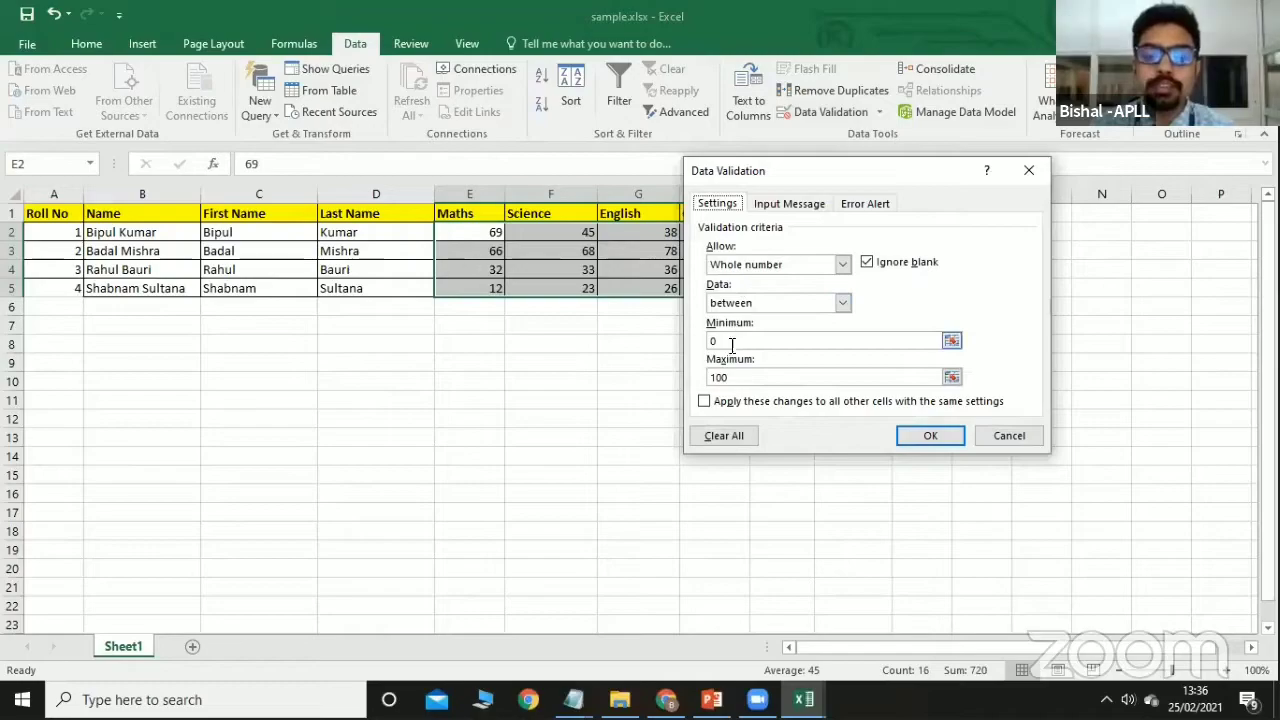
{"action": "left_click", "coordinate": [860, 207]}
{"action": "left_click", "coordinate": [876, 289]}
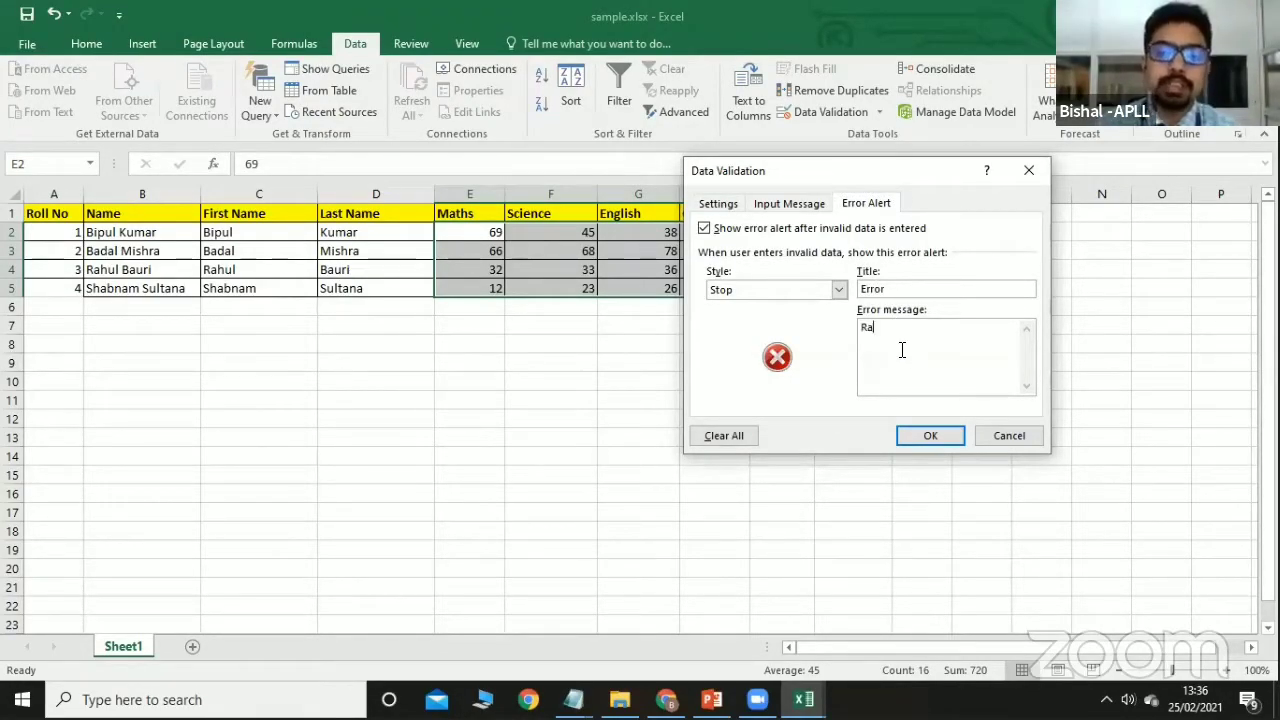
{"action": "type", "text": "ge: 0-100"}
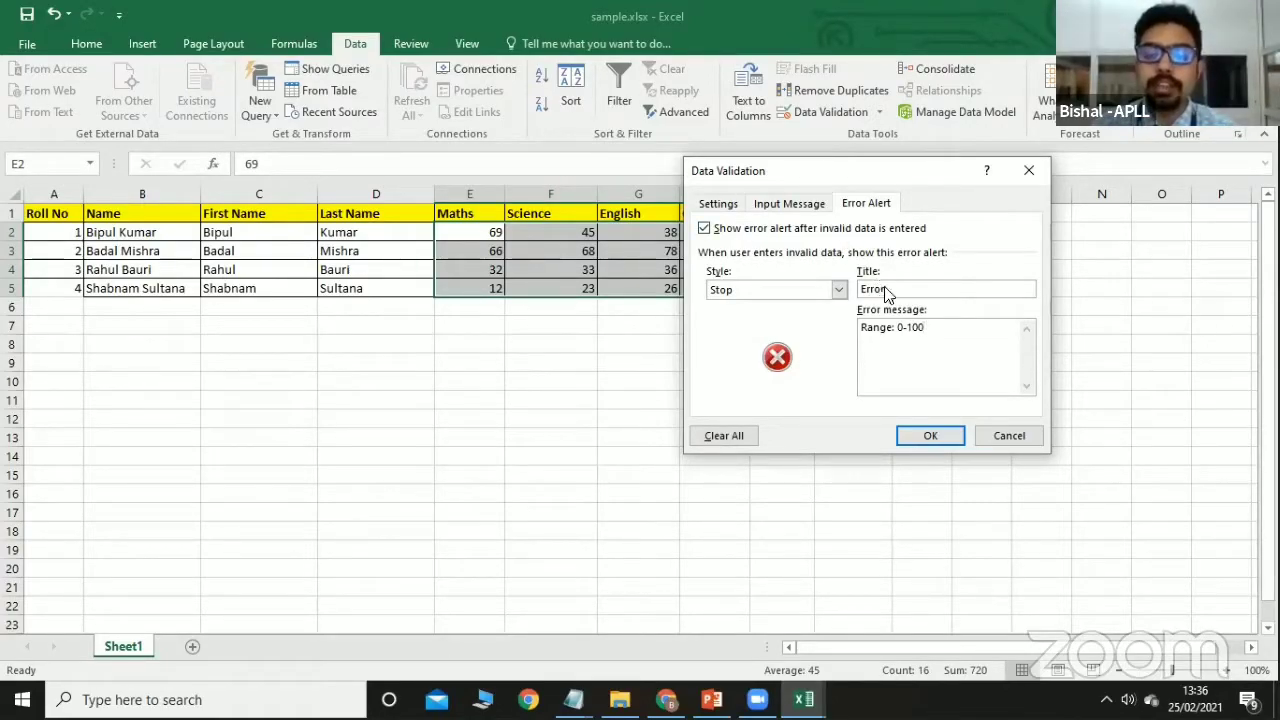
{"action": "left_click", "coordinate": [924, 428]}
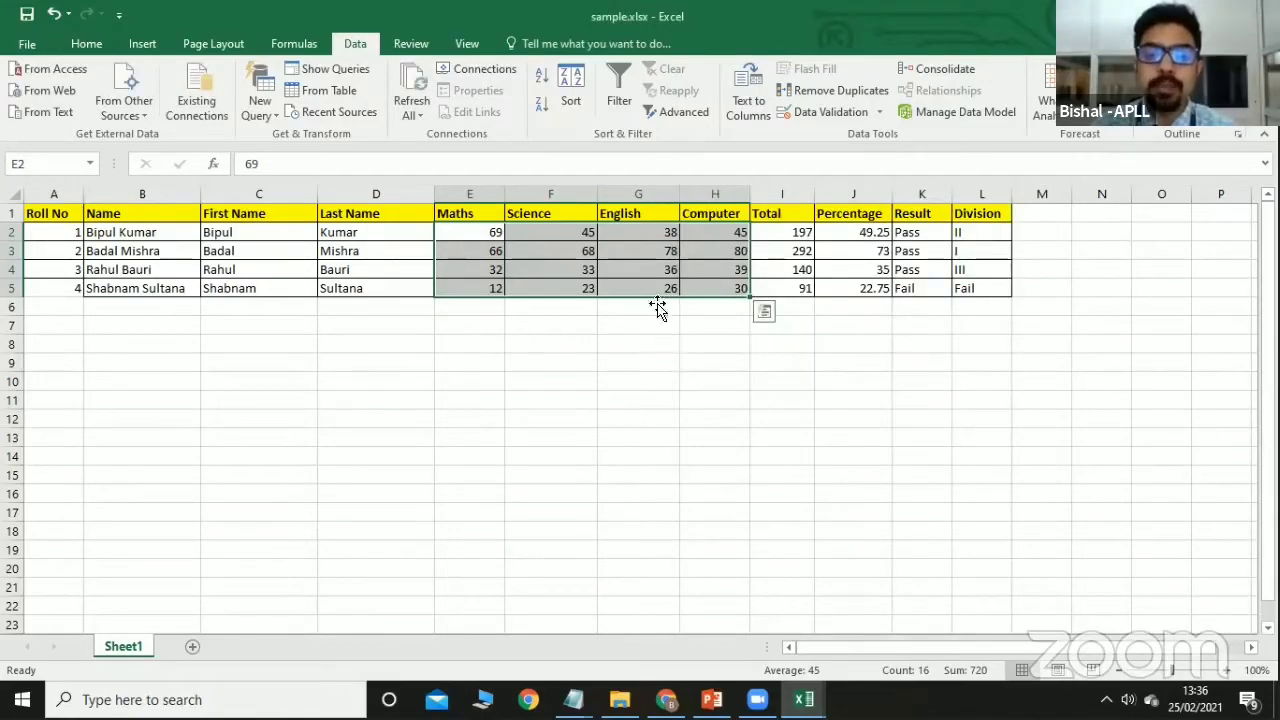
Test G3's validation with 478 and -7, retrying after each rejection.
{"action": "double_click", "coordinate": [655, 250]}
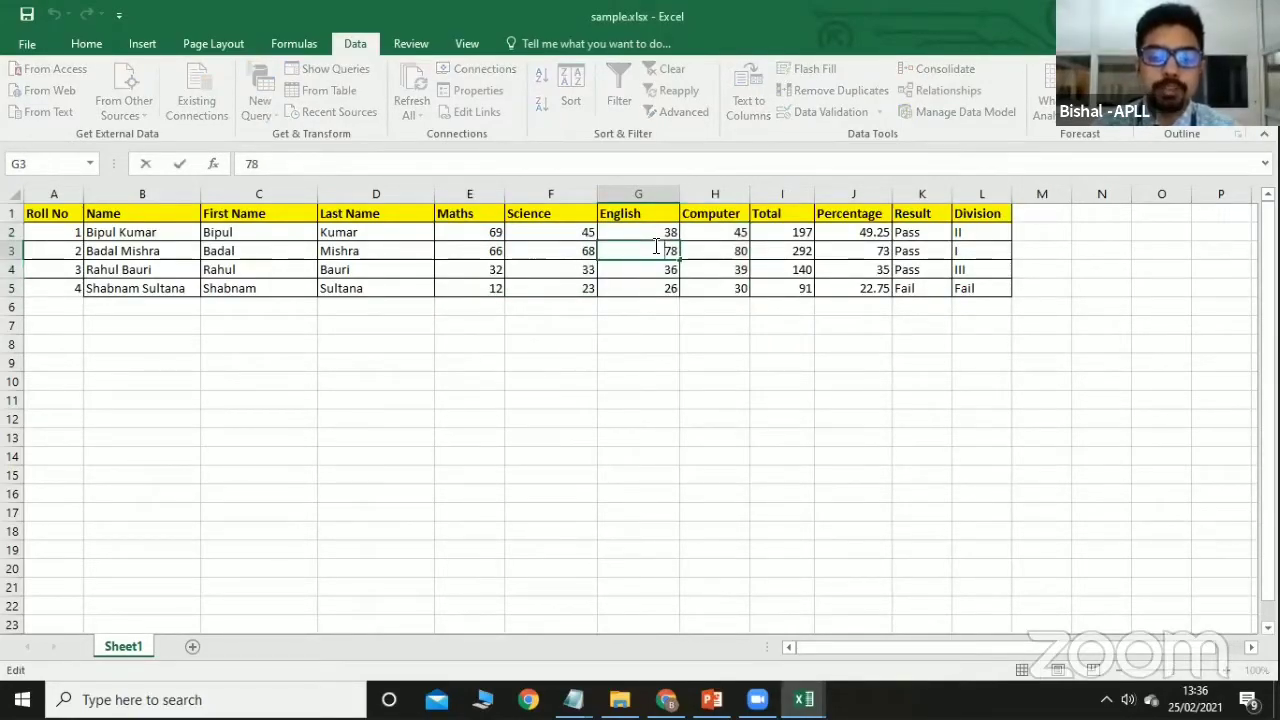
{"action": "type", "text": "4"}
{"action": "key", "text": "Return"}
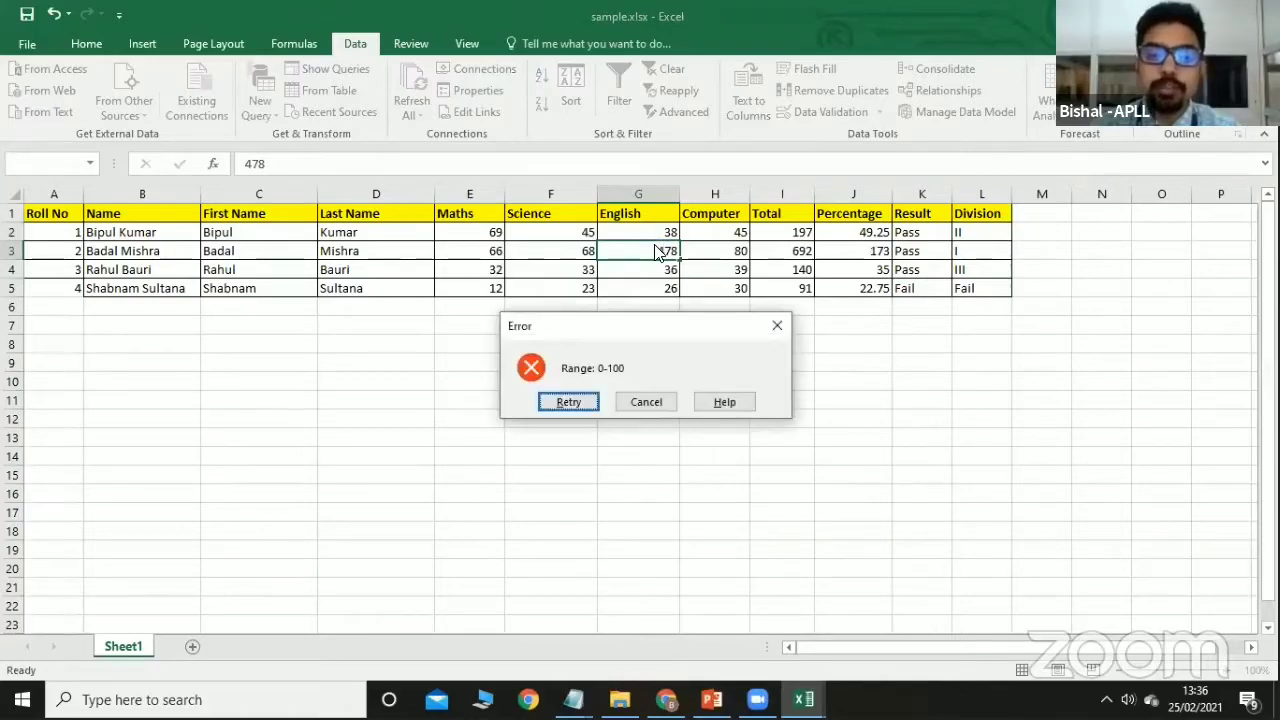
{"action": "left_click", "coordinate": [570, 401]}
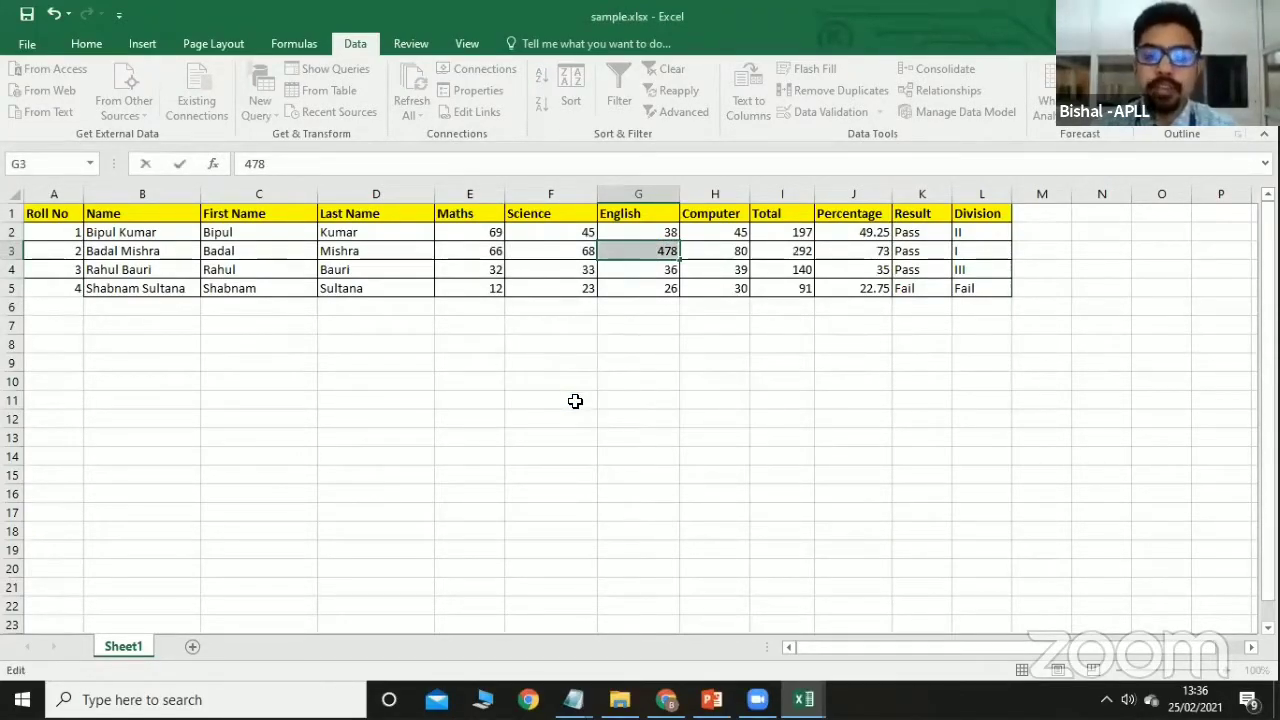
{"action": "key", "text": "BackSpace"}
{"action": "type", "text": "-7"}
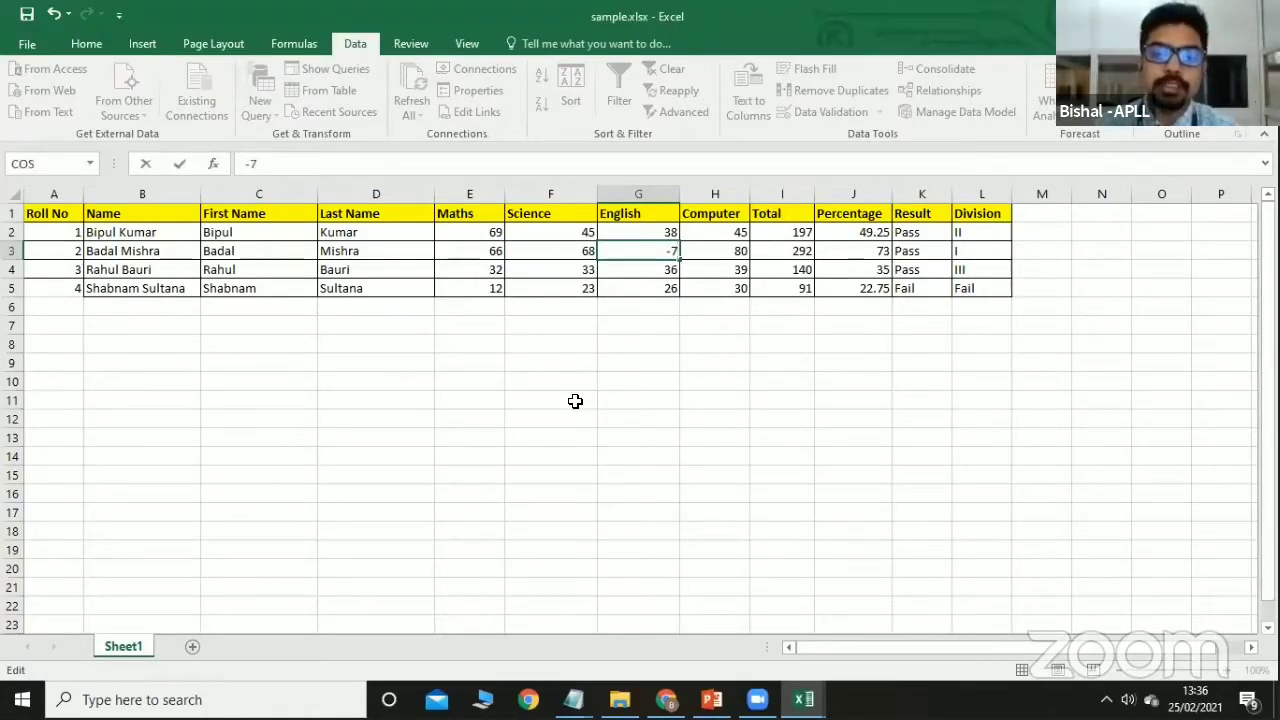
{"action": "key", "text": "Return"}
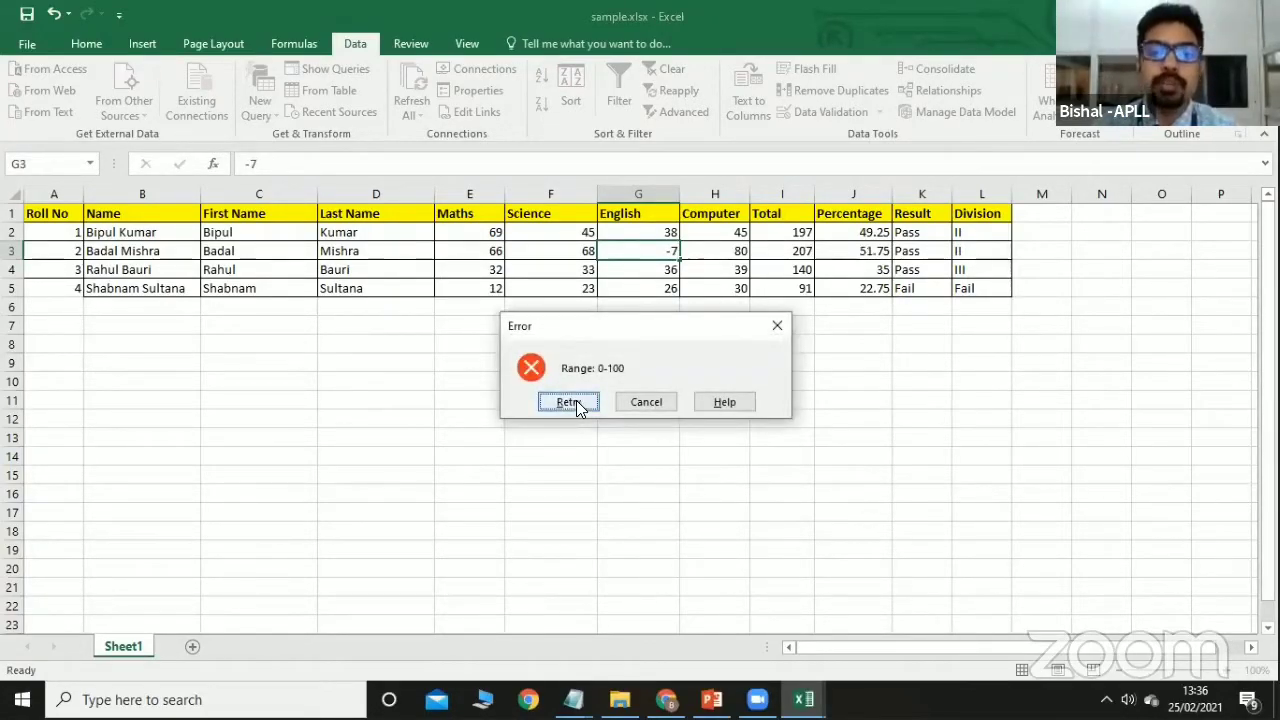
{"action": "left_click", "coordinate": [568, 402]}
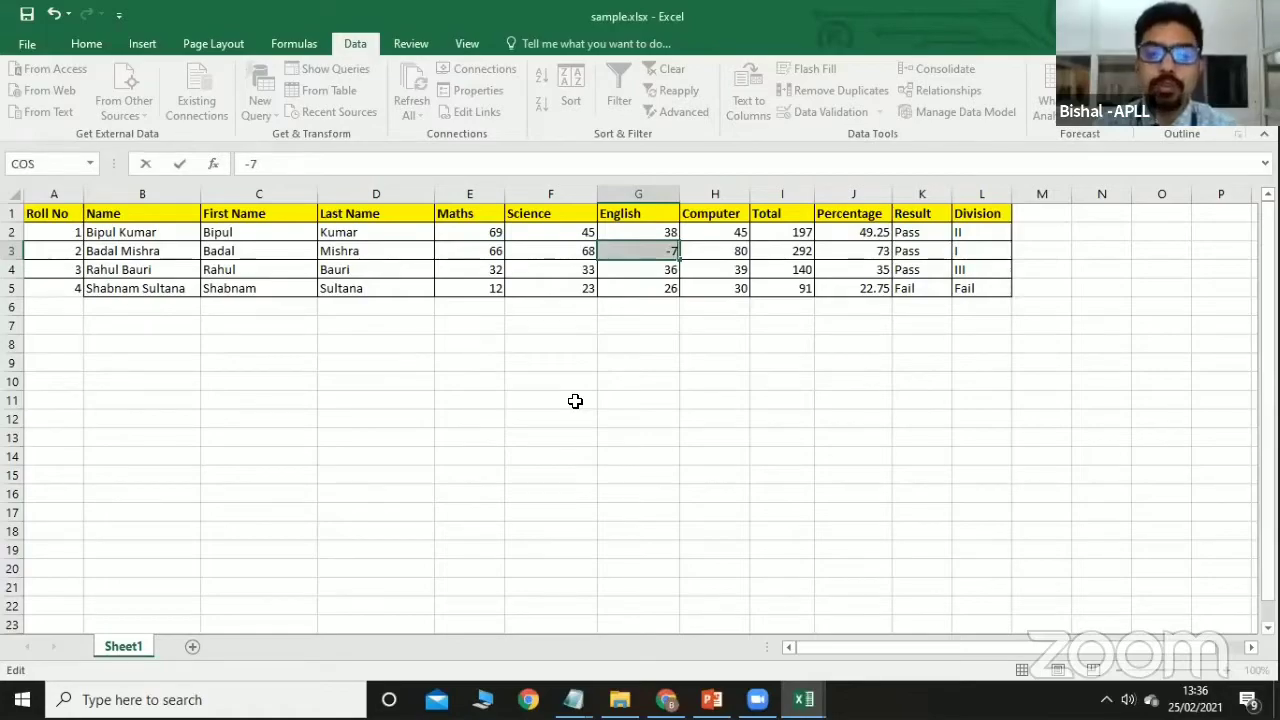
{"action": "key", "text": "BackSpace"}
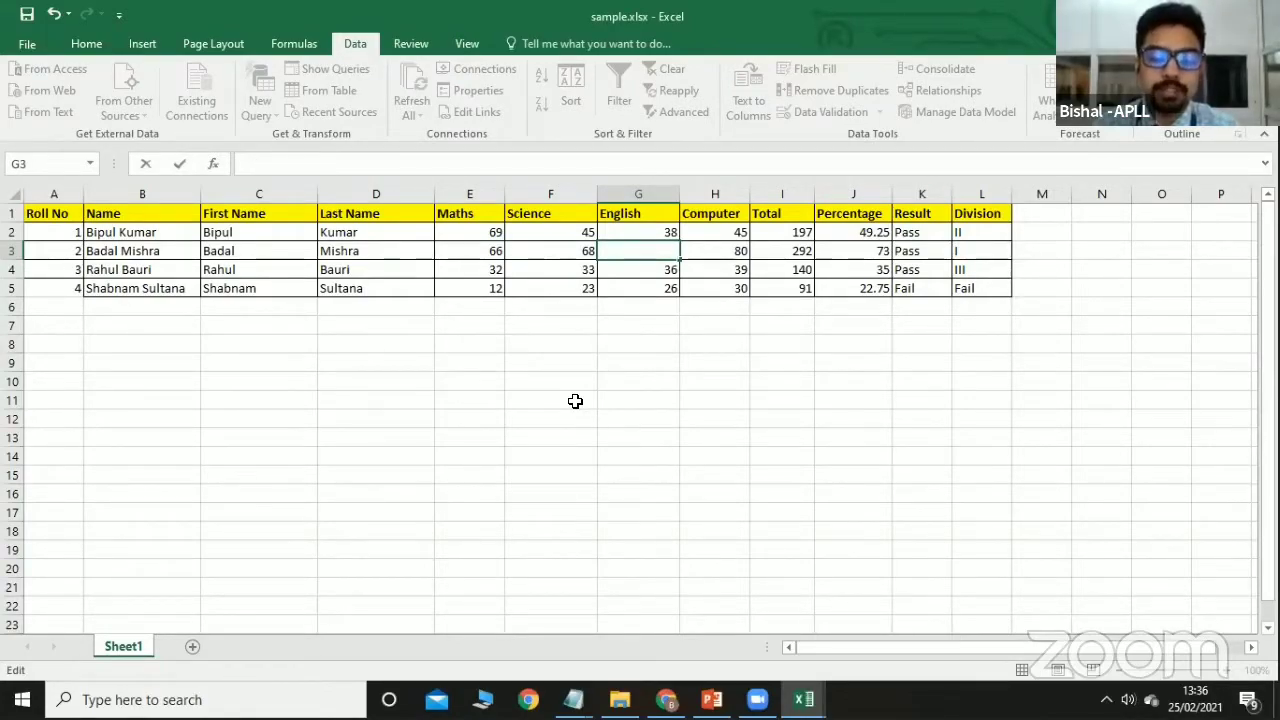
Try the text 'fff' in G3, then enter 56 as the English mark.
{"action": "type", "text": "fff"}
{"action": "key", "text": "Return"}
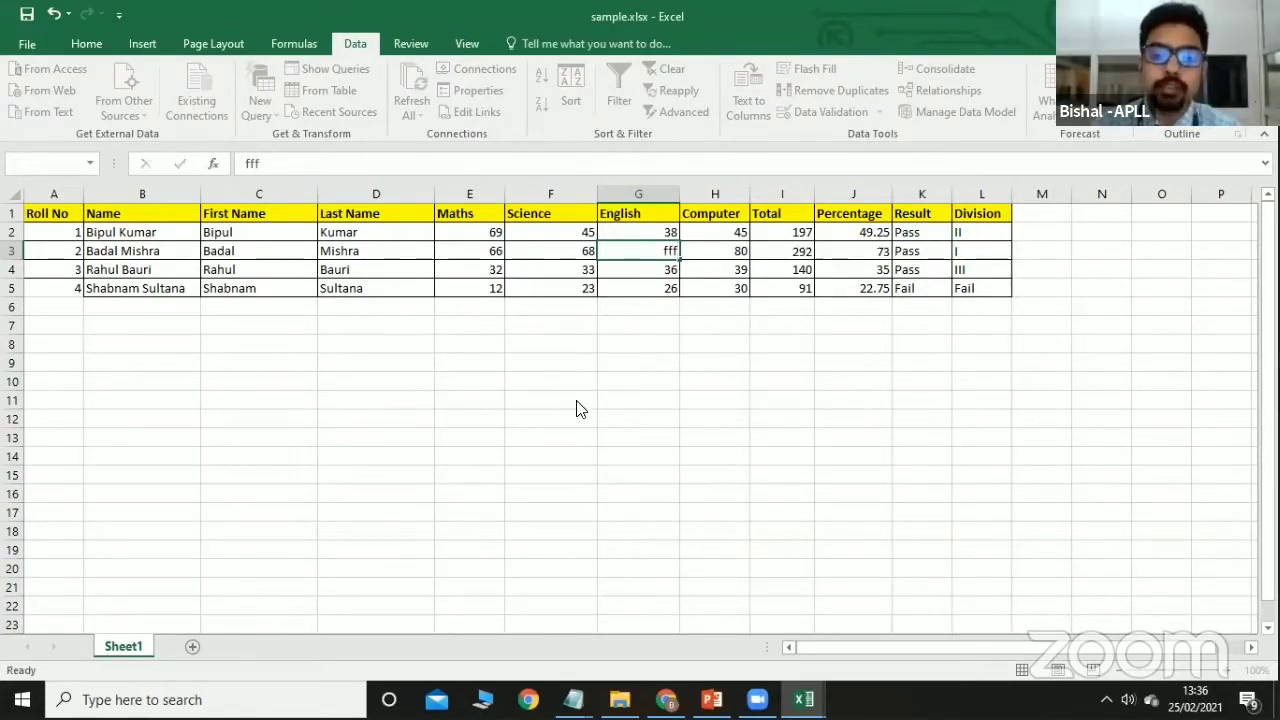
{"action": "left_click", "coordinate": [576, 400]}
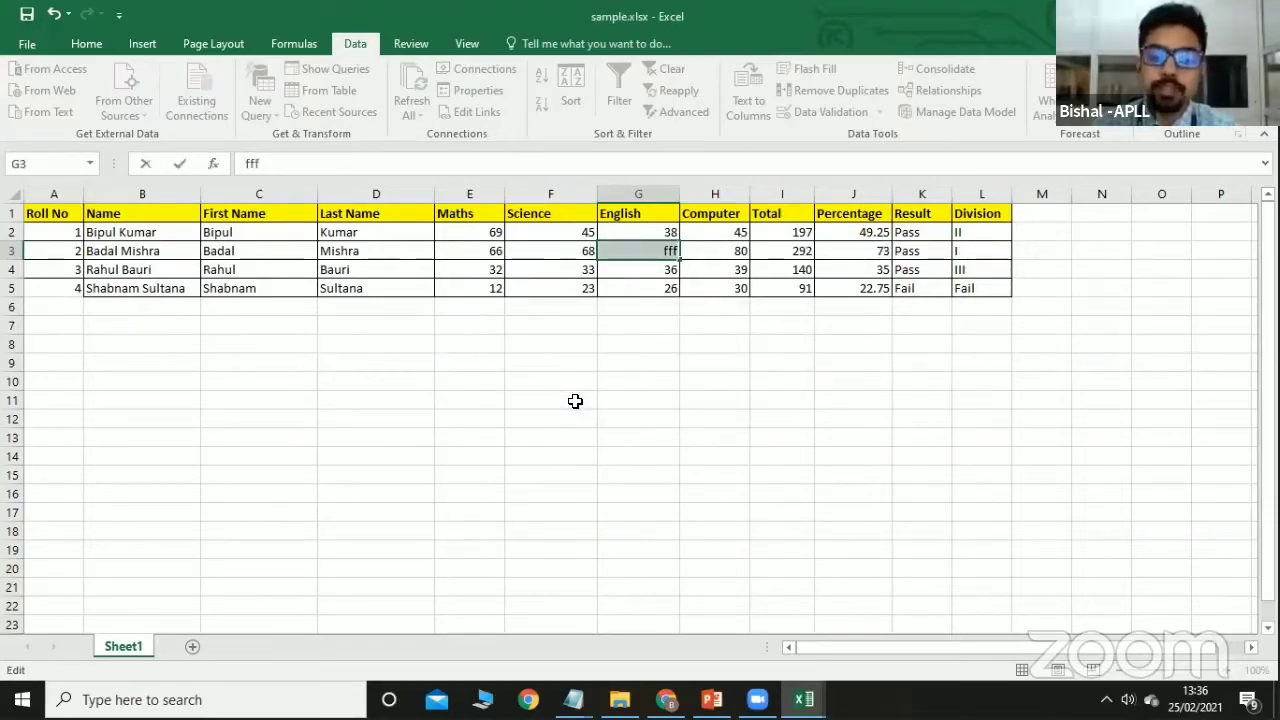
{"action": "key", "text": "BackSpace"}
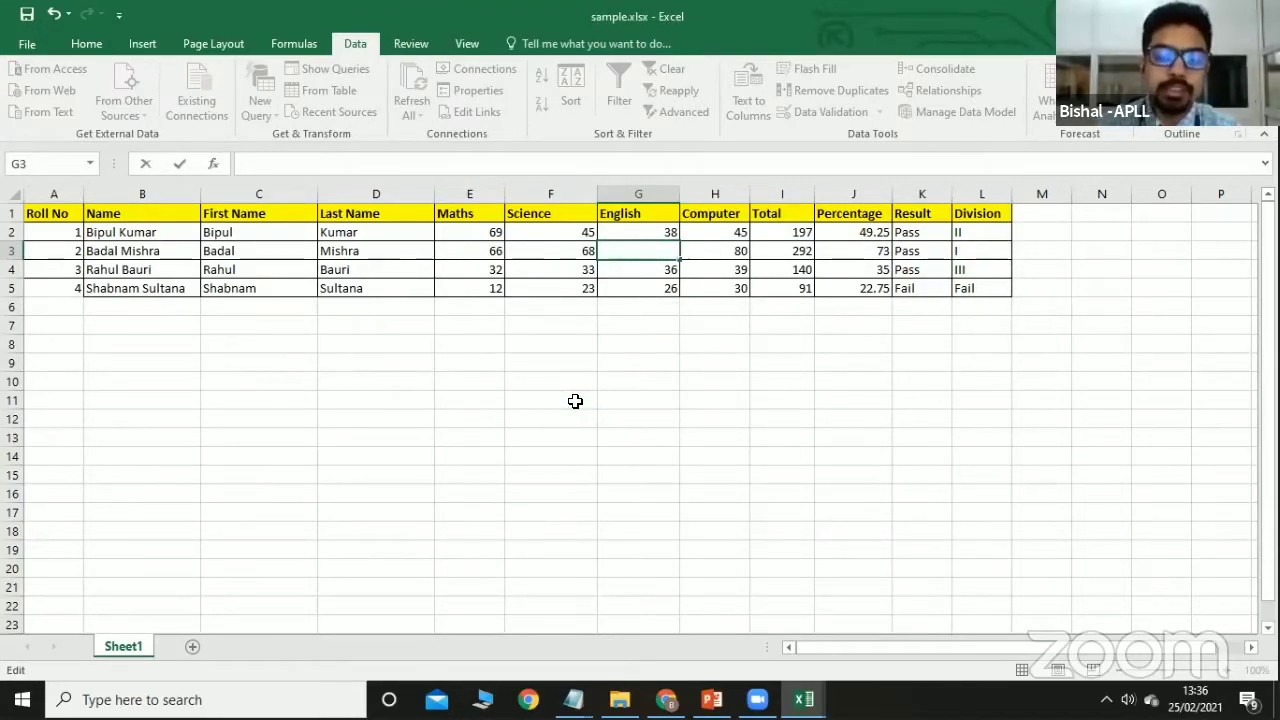
{"action": "left_click", "coordinate": [588, 486]}
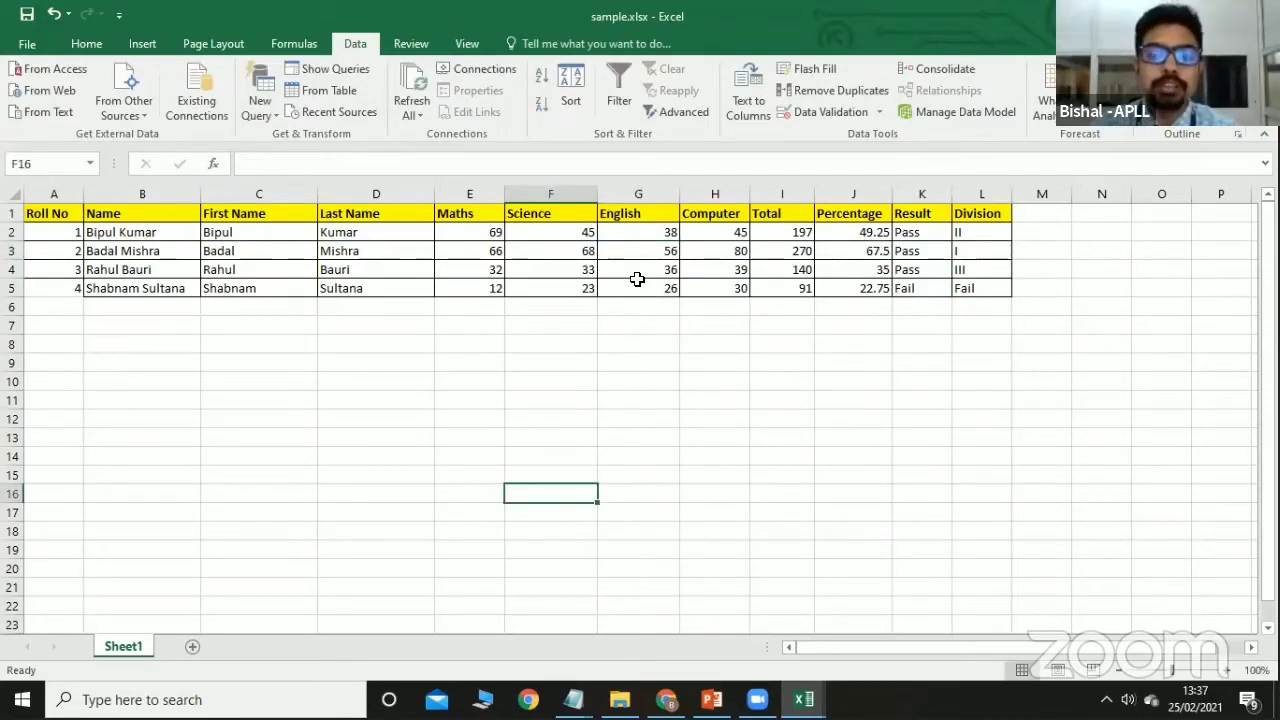
Review the marks range E2:H5, then select empty cell E10 below the table.
{"action": "left_click", "coordinate": [603, 324]}
{"action": "left_click_drag", "start_coordinate": [471, 233], "coordinate": [700, 290]}
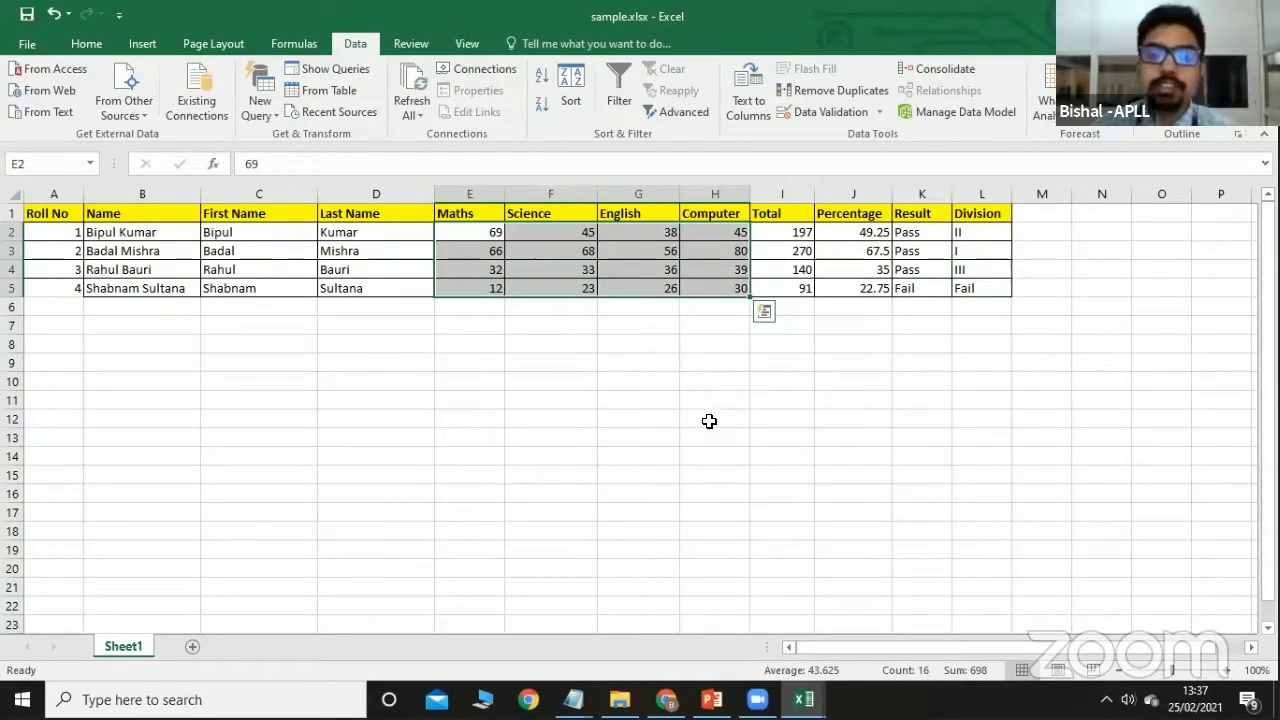
{"action": "left_click", "coordinate": [709, 421]}
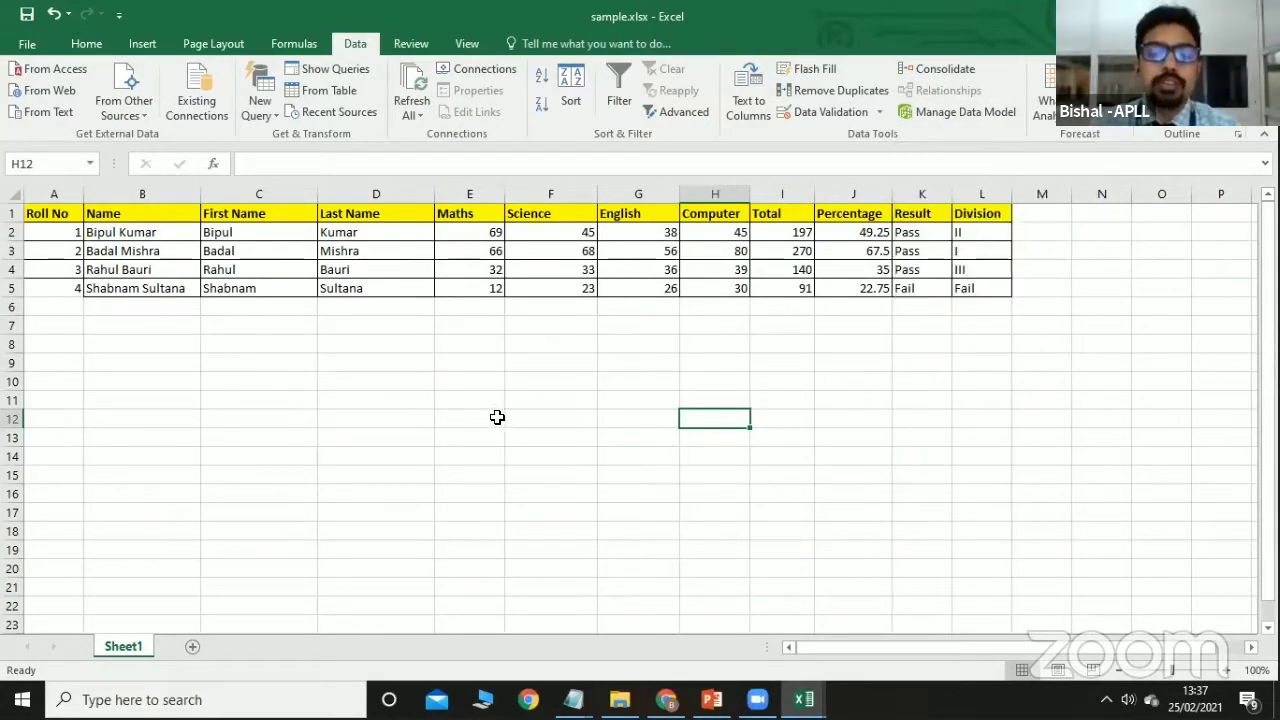
{"action": "left_click", "coordinate": [485, 363]}
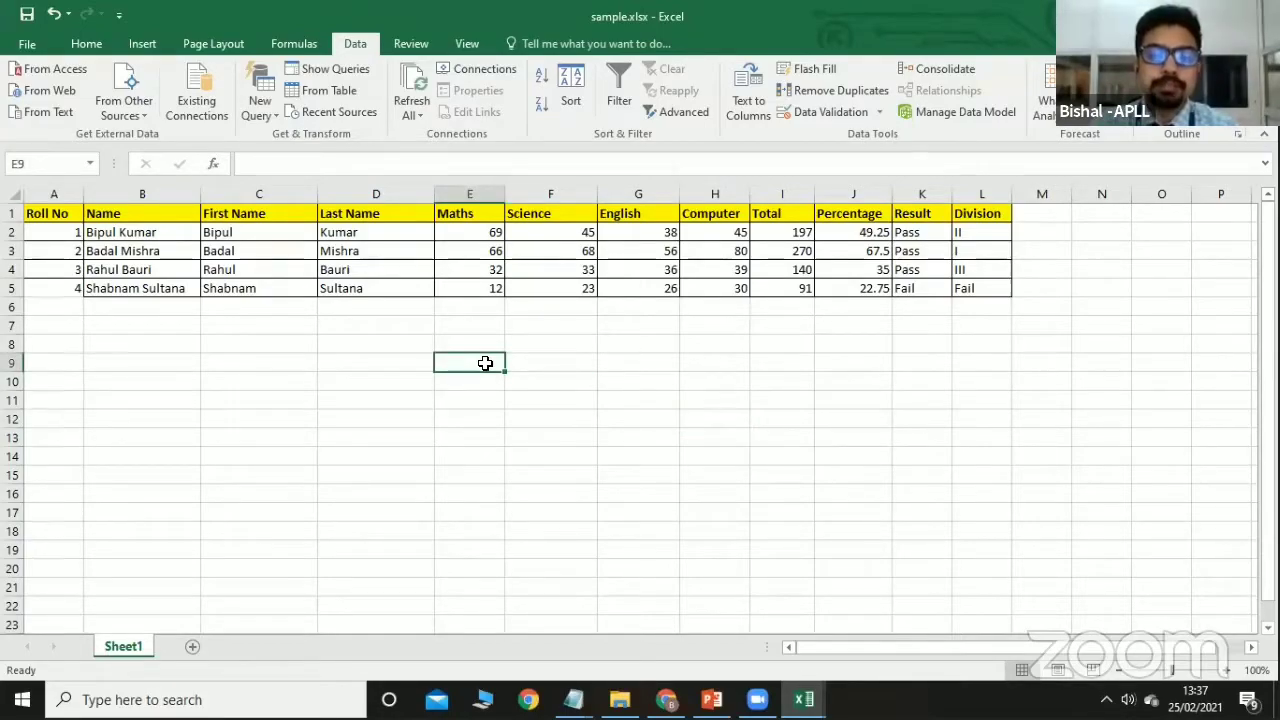
{"action": "left_click", "coordinate": [535, 363]}
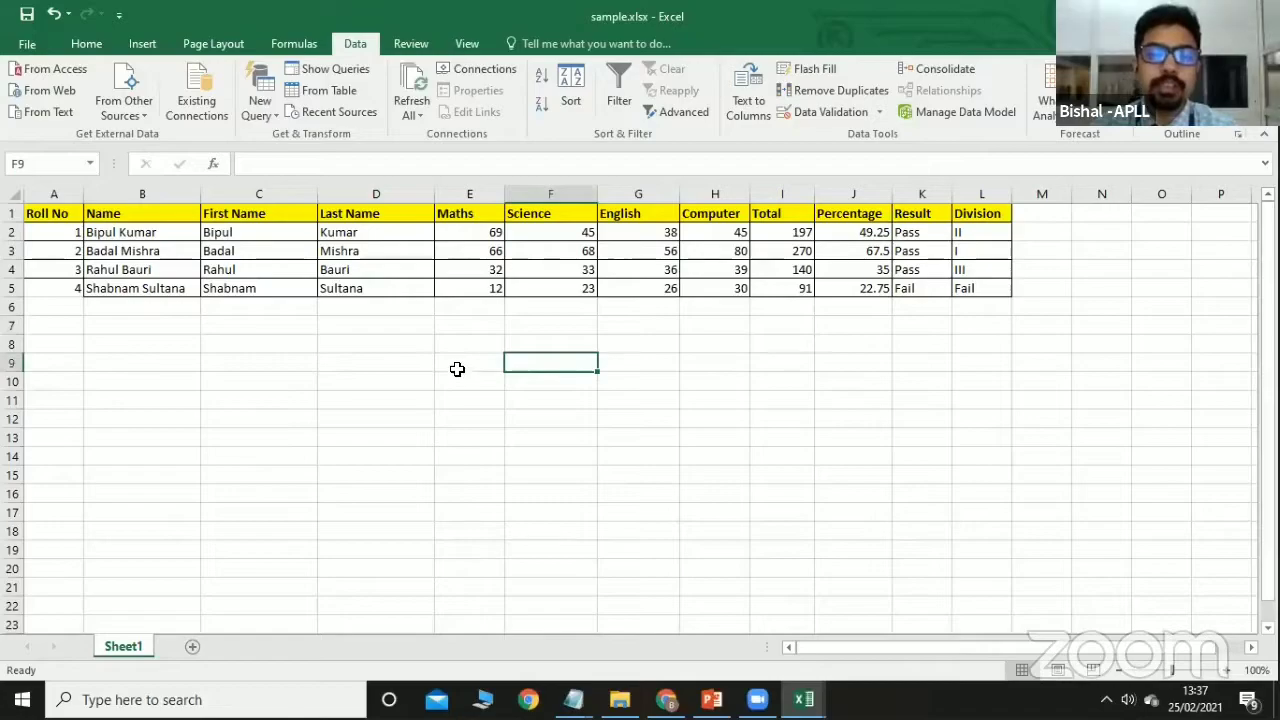
{"action": "left_click", "coordinate": [457, 368]}
{"action": "left_click", "coordinate": [457, 383]}
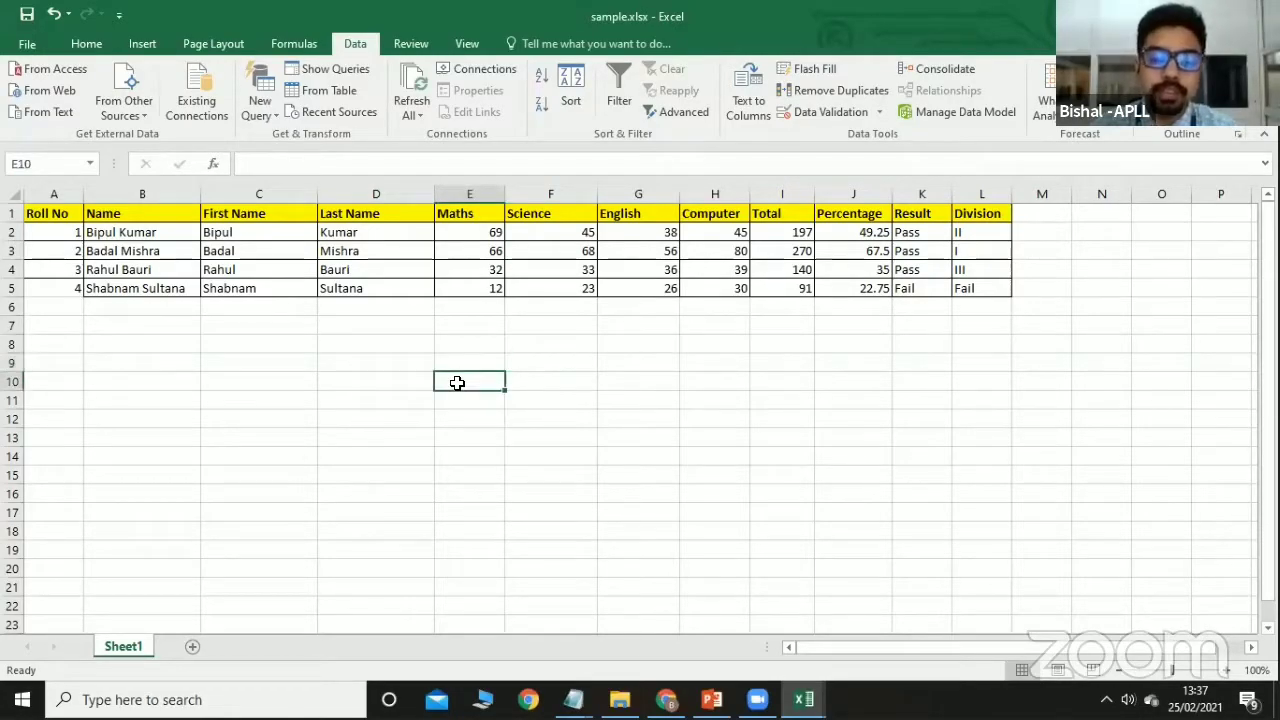
Enter test values in E10 and E11, then Clear All to remove E10's date formatting.
{"action": "type", "text": "56"}
{"action": "left_click", "coordinate": [455, 401]}
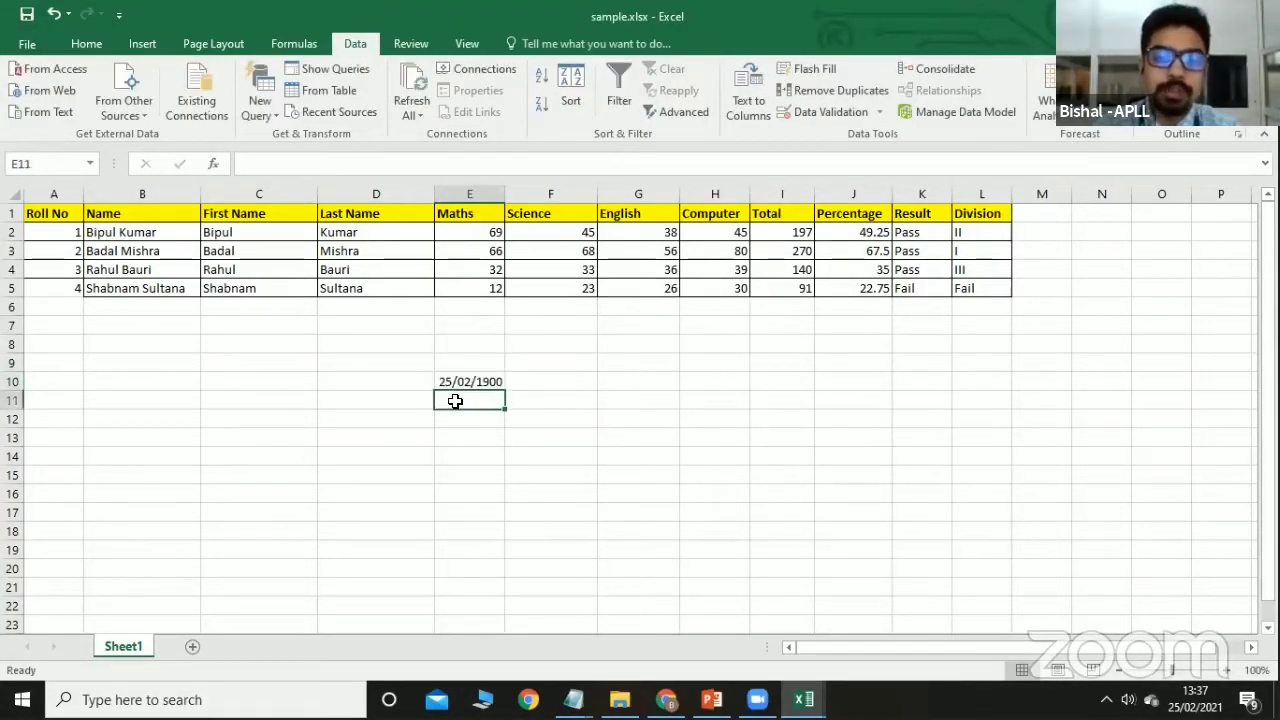
{"action": "type", "text": "5"}
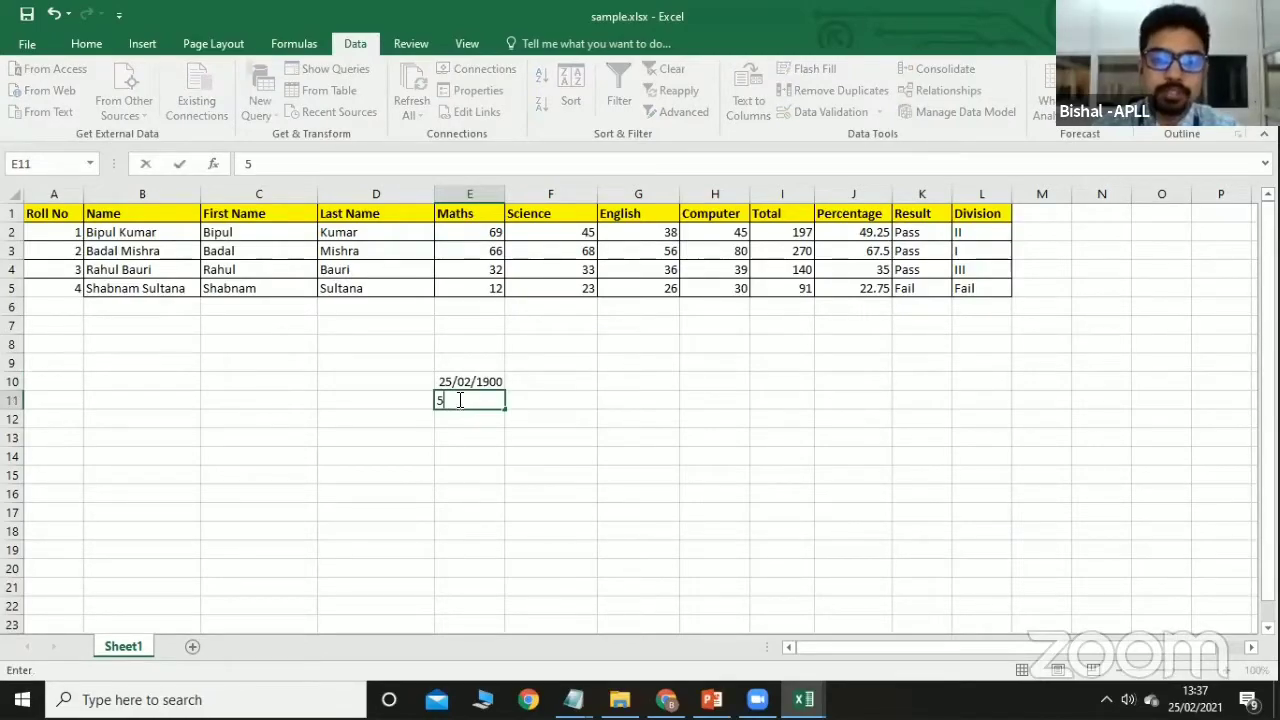
{"action": "left_click", "coordinate": [466, 378]}
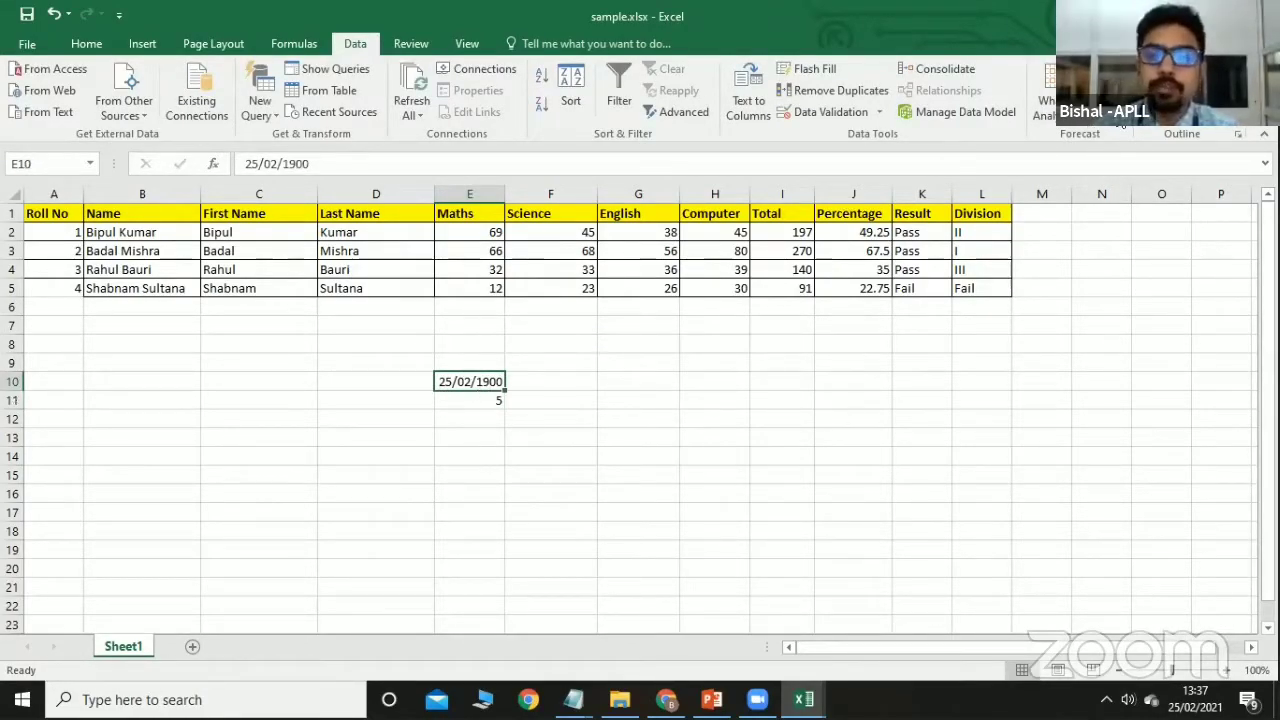
{"action": "left_click", "coordinate": [90, 44]}
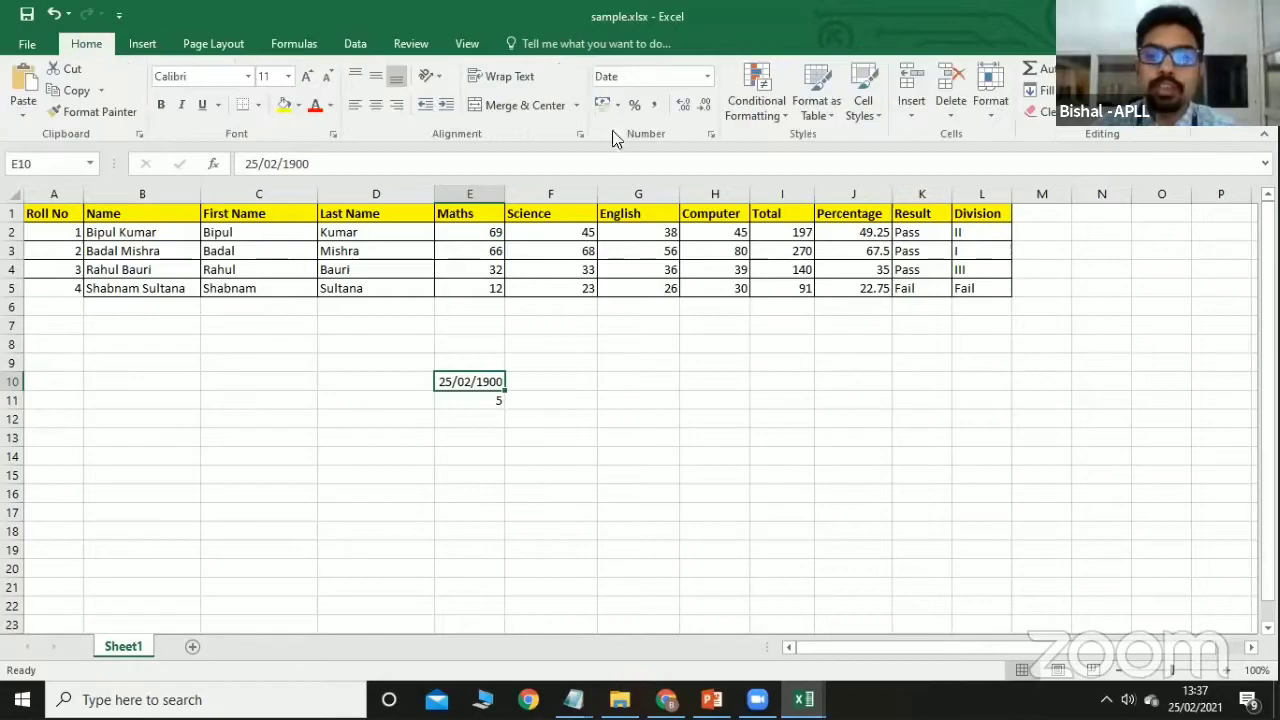
{"action": "left_click", "coordinate": [1062, 112]}
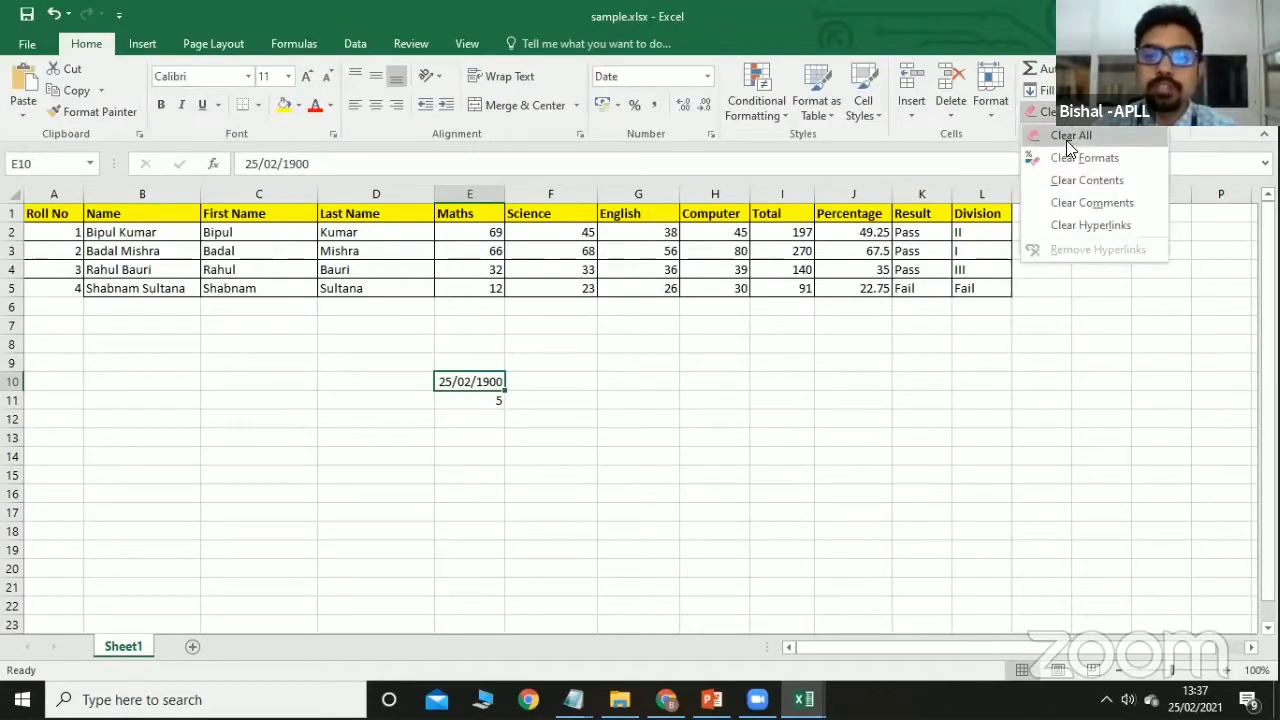
{"action": "left_click", "coordinate": [1068, 138]}
Enter 45, 55 and 65 as plain numbers in E10:E12.
{"action": "left_click", "coordinate": [1056, 112]}
{"action": "left_click", "coordinate": [1077, 160]}
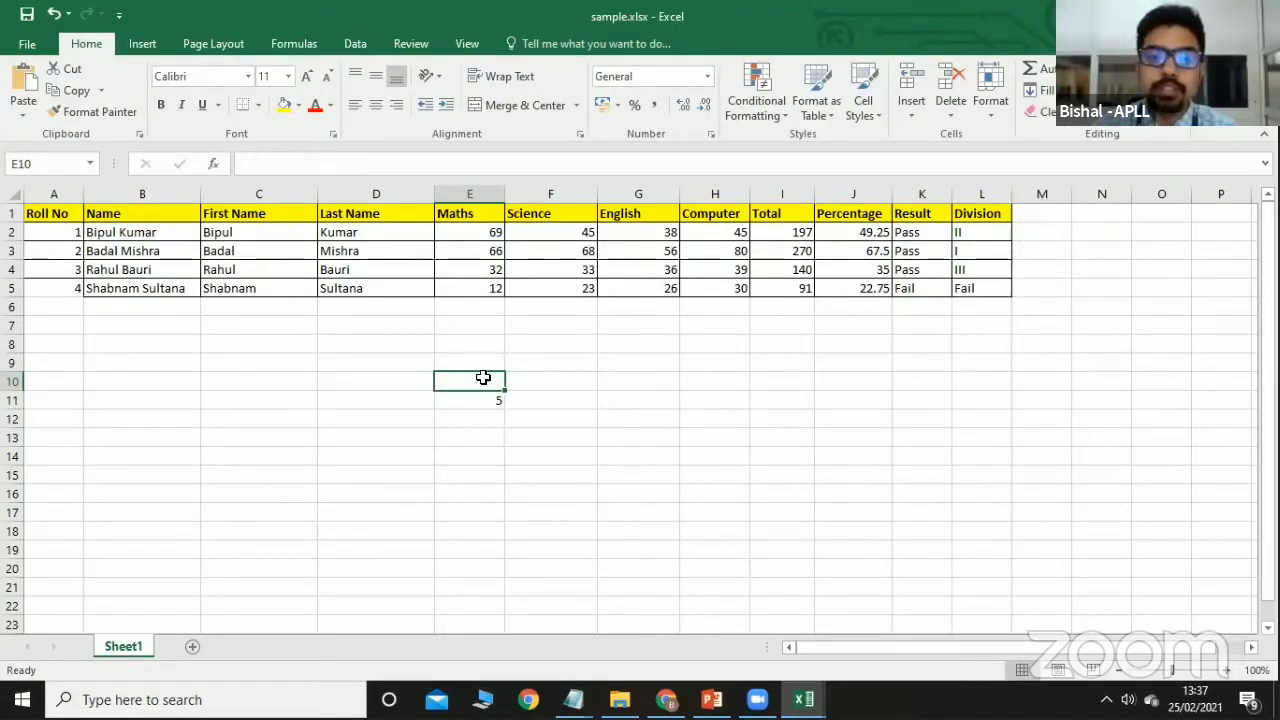
{"action": "type", "text": "45"}
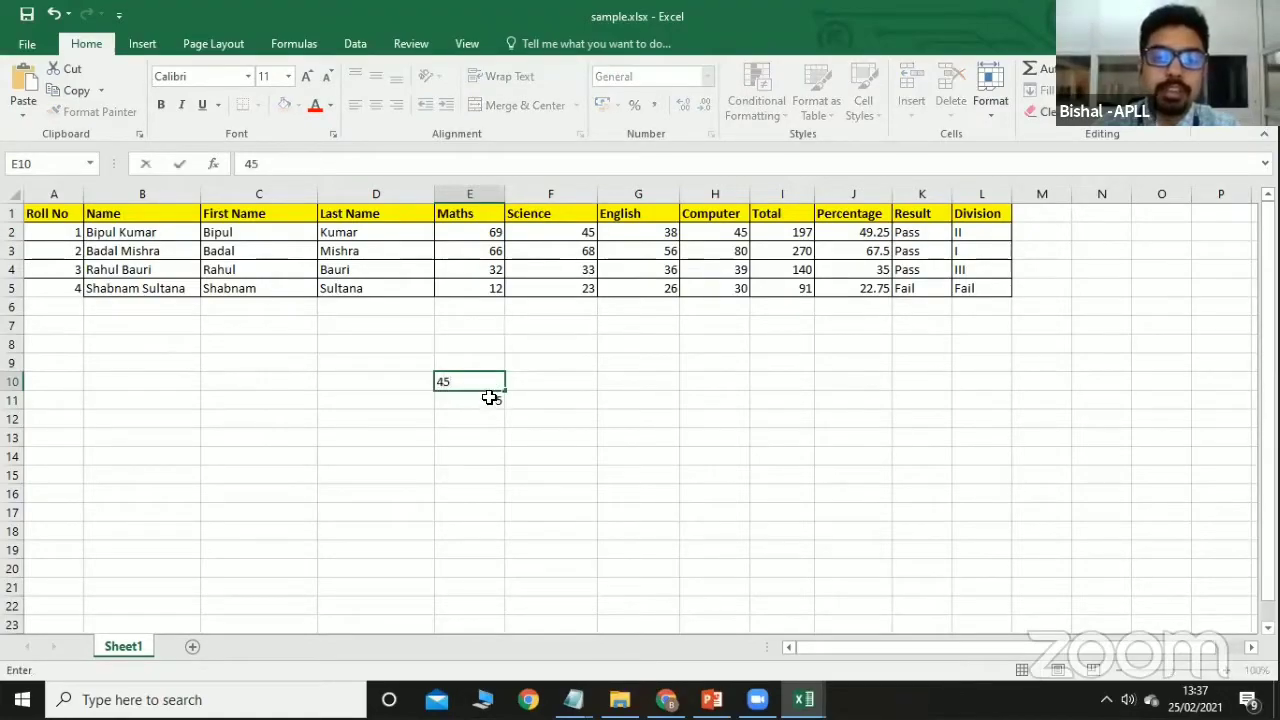
{"action": "key", "text": "Return"}
{"action": "type", "text": "55"}
{"action": "key", "text": "Return"}
{"action": "type", "text": "65"}
{"action": "left_click", "coordinate": [537, 378]}
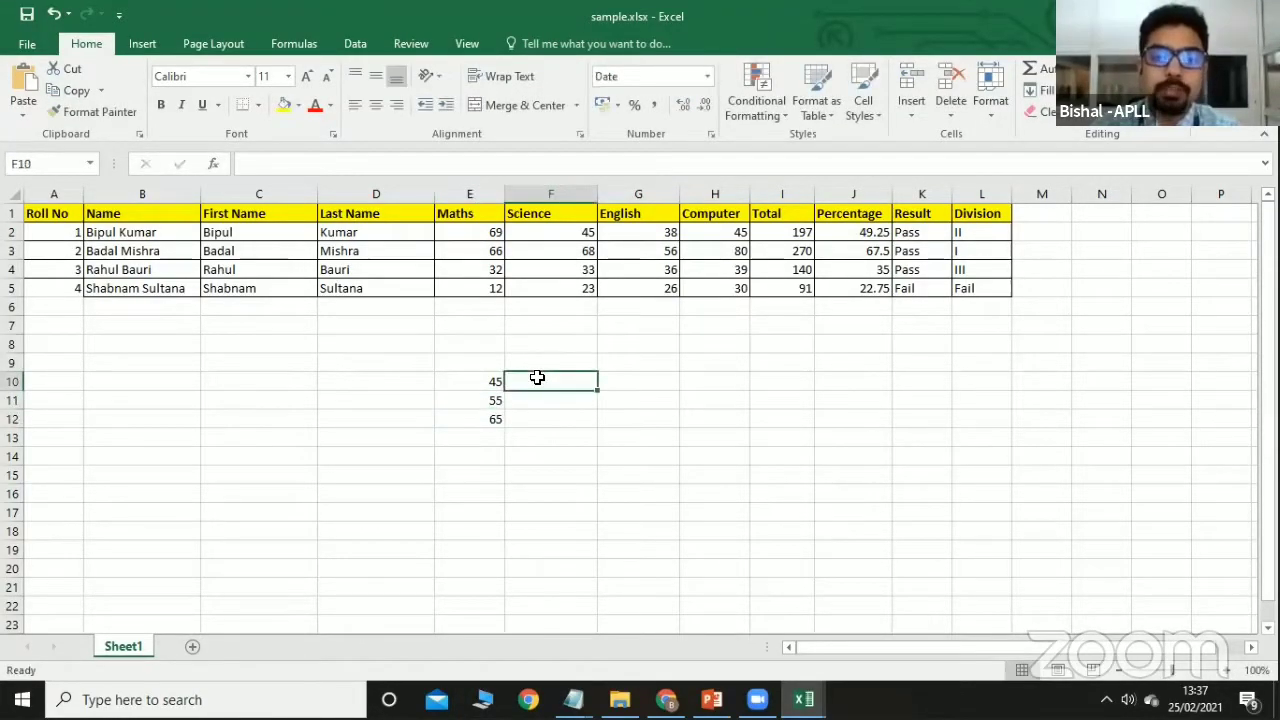
Enter 67 in F10 and clear its date format.
{"action": "type", "text": "67"}
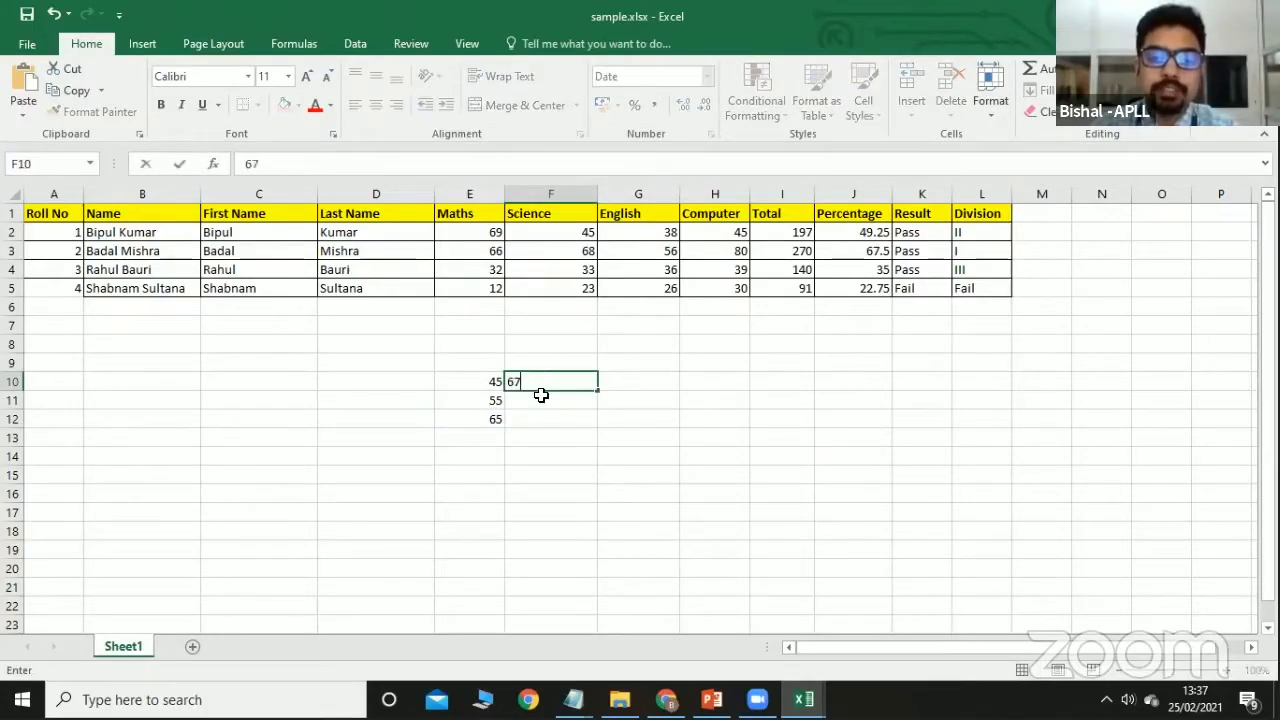
{"action": "key", "text": "Return"}
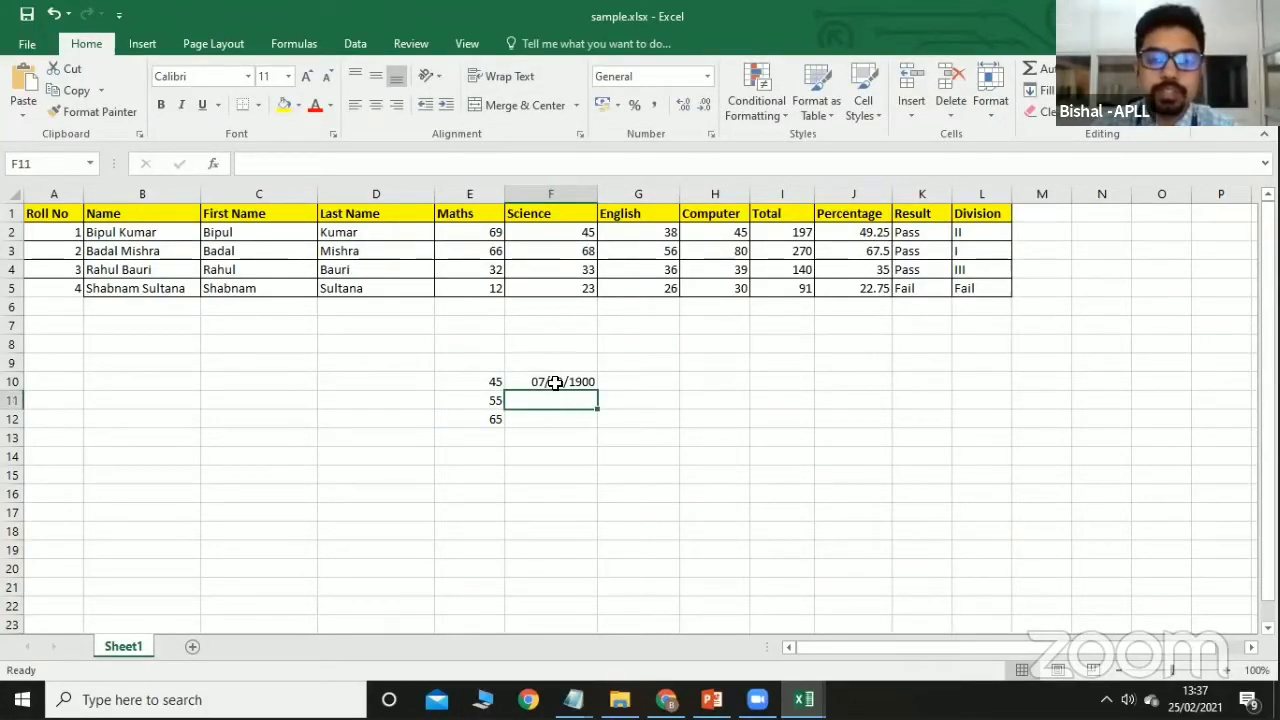
{"action": "left_click", "coordinate": [560, 378]}
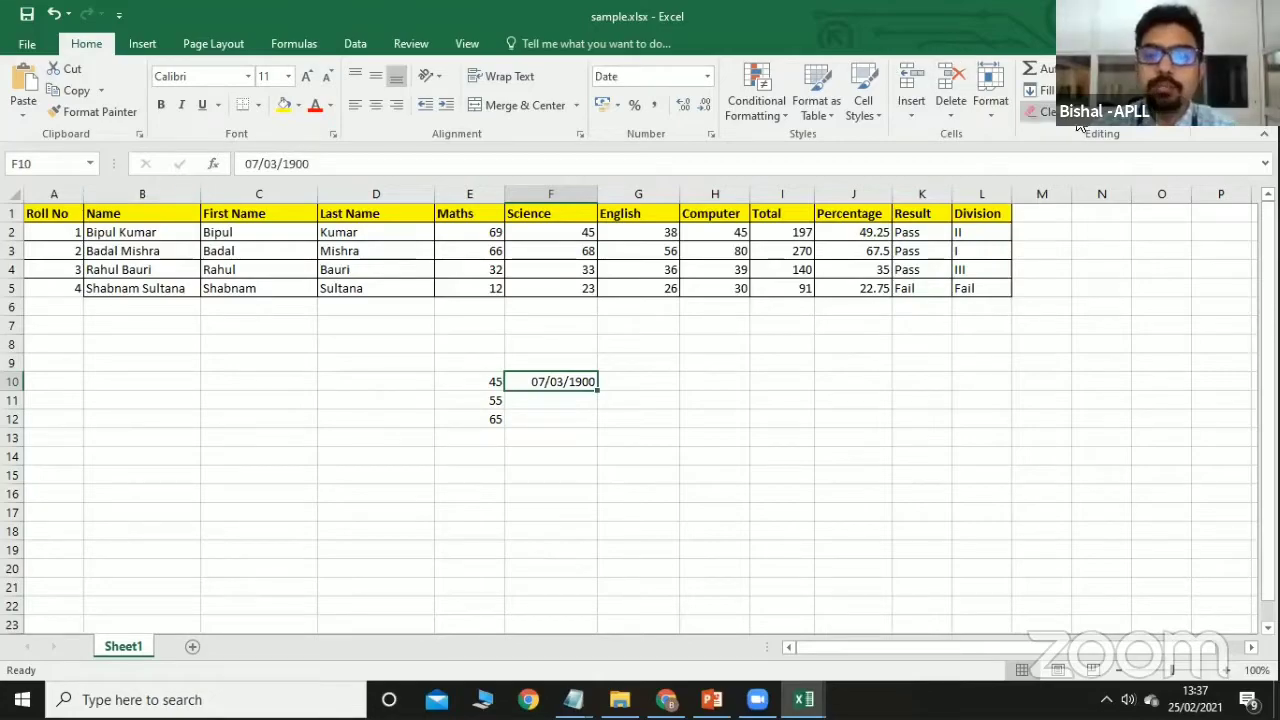
{"action": "left_click", "coordinate": [1045, 111]}
{"action": "left_click", "coordinate": [1073, 160]}
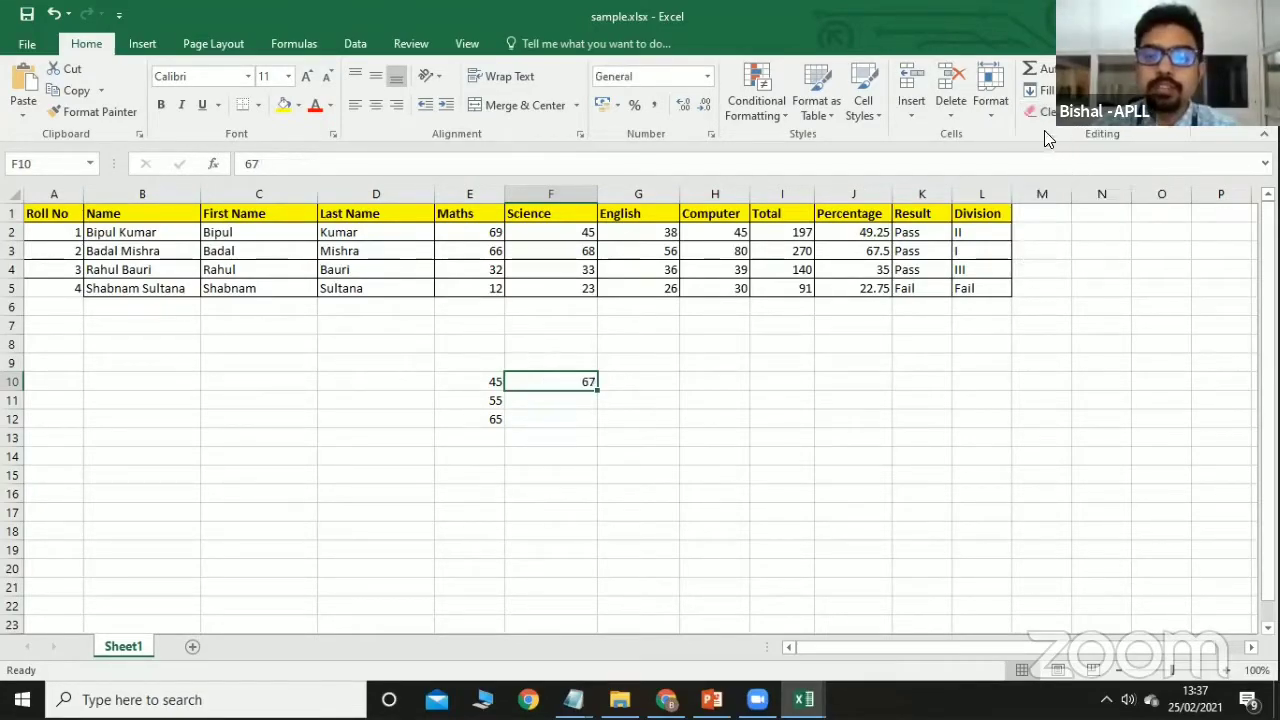
{"action": "left_click", "coordinate": [1048, 112]}
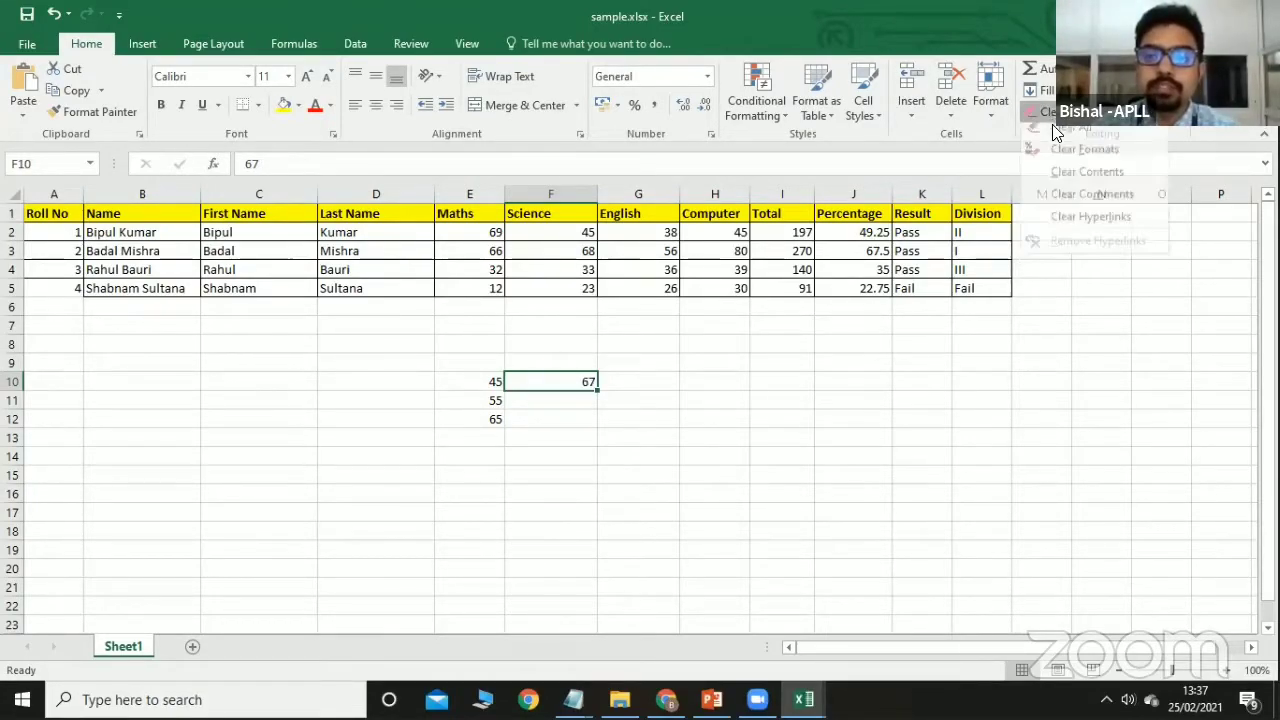
{"action": "left_click", "coordinate": [551, 396]}
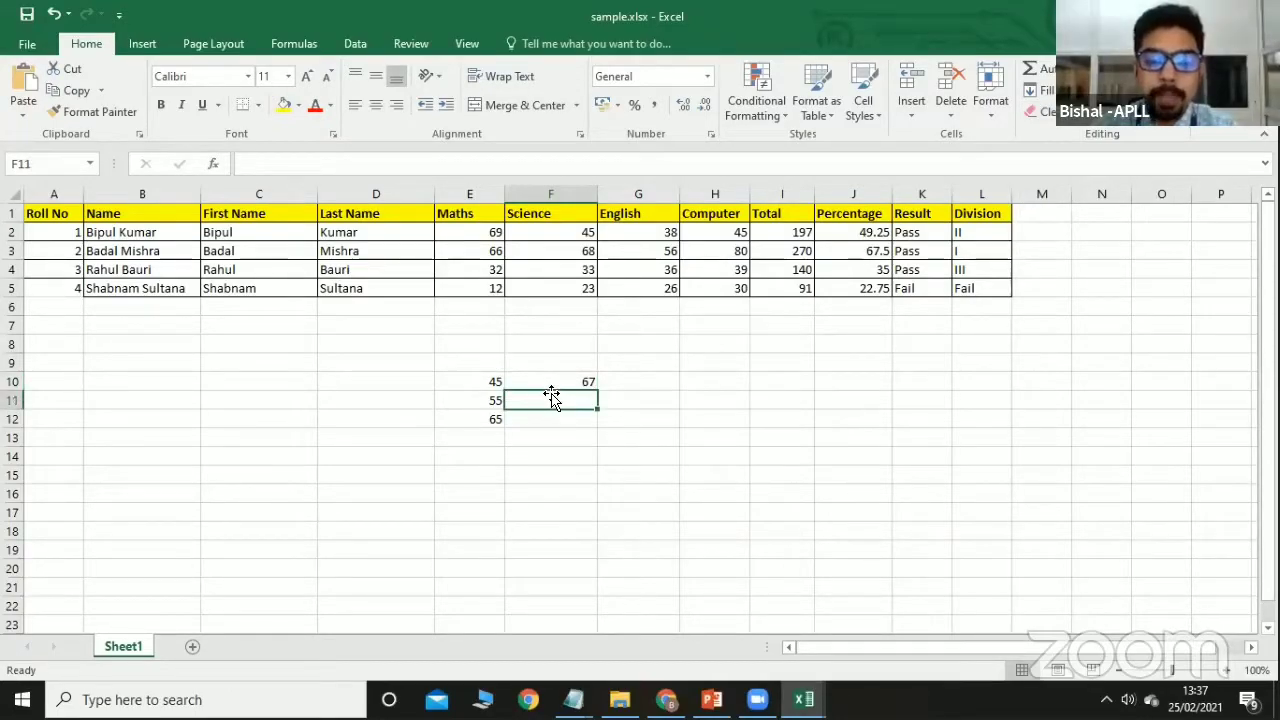
Enter 65 and 56 in F11 and F12.
{"action": "type", "text": "65"}
{"action": "left_click", "coordinate": [563, 419]}
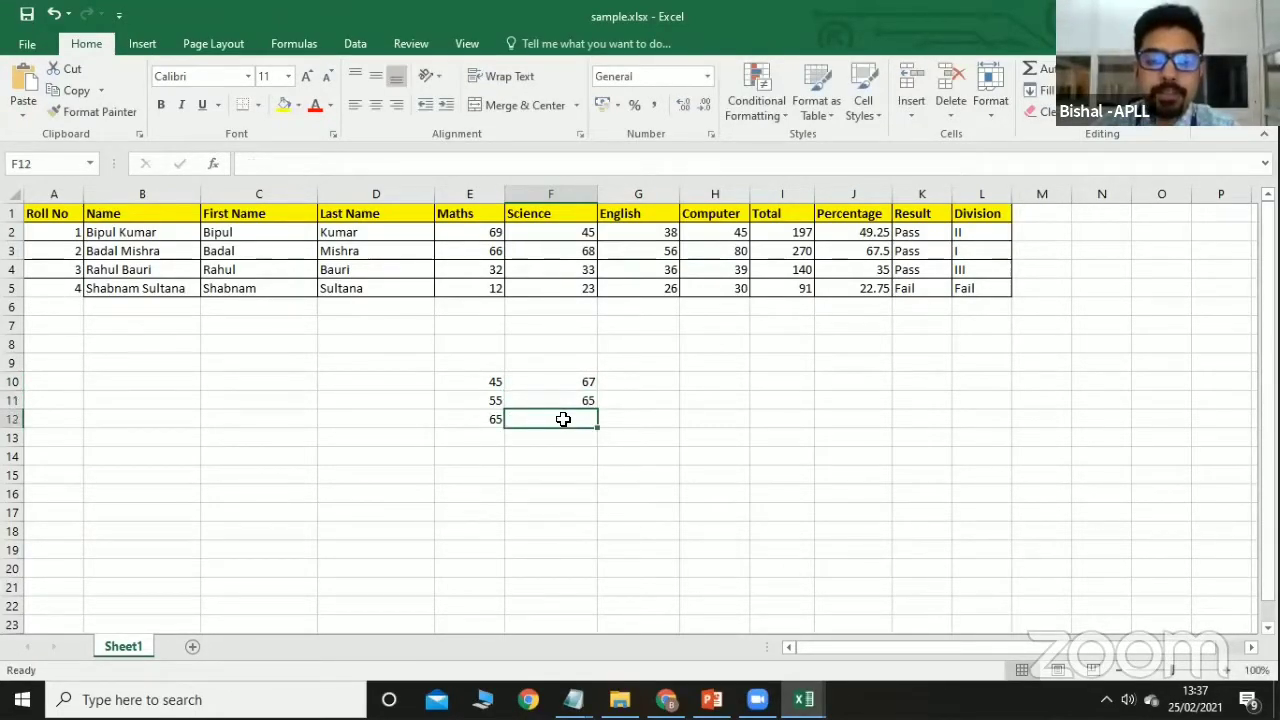
{"action": "type", "text": "56"}
{"action": "left_click", "coordinate": [595, 463]}
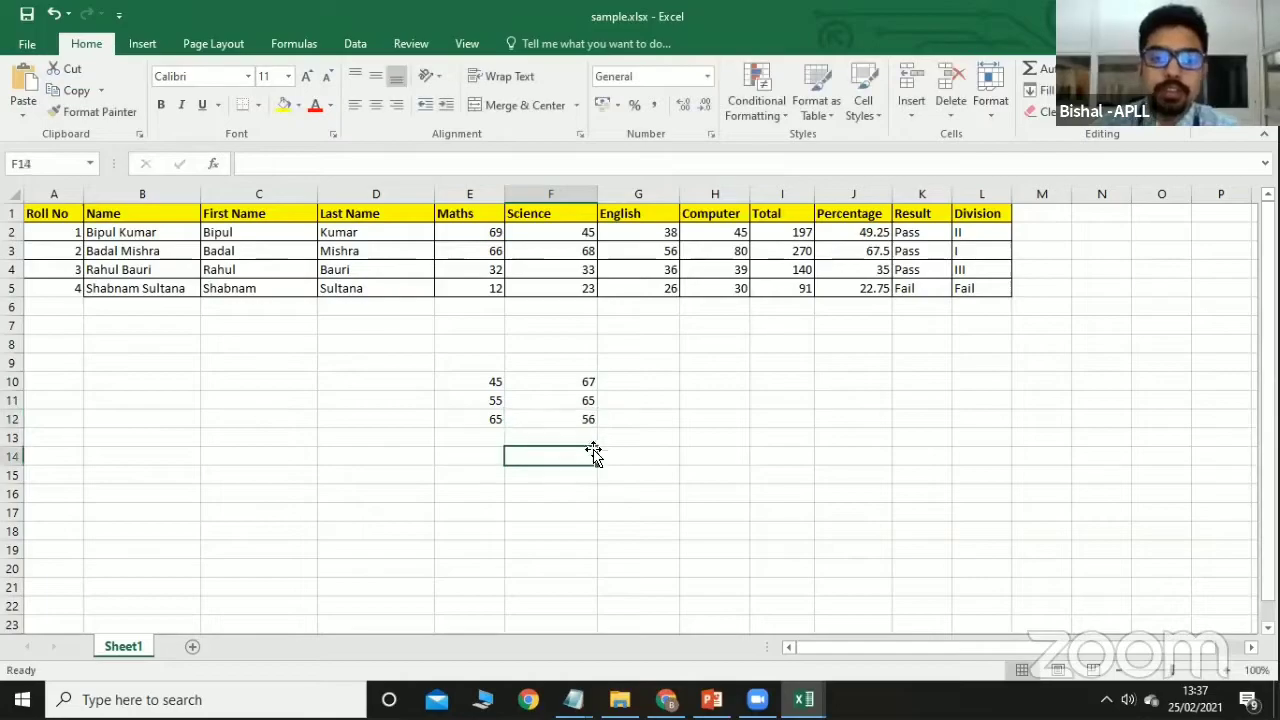
{"action": "left_click", "coordinate": [625, 380]}
Add a trial total =SUM(E10:F10) in G10.
{"action": "type", "text": "=sum"}
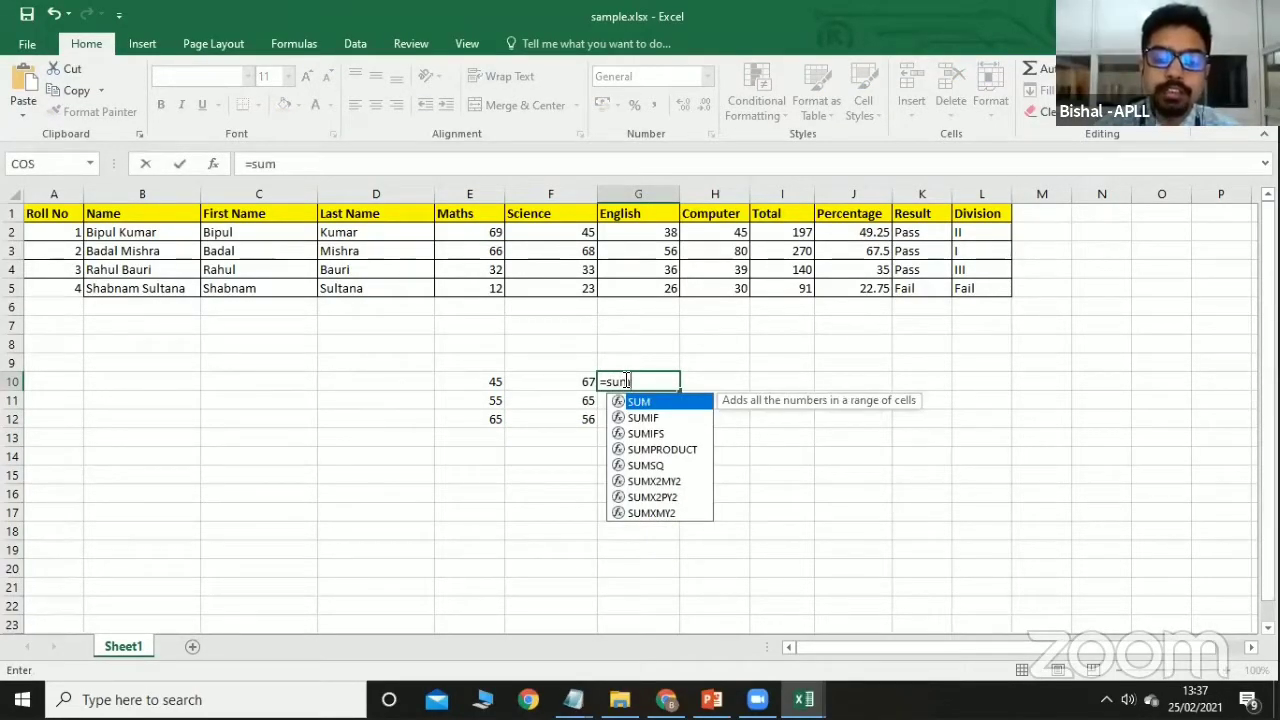
{"action": "type", "text": "("}
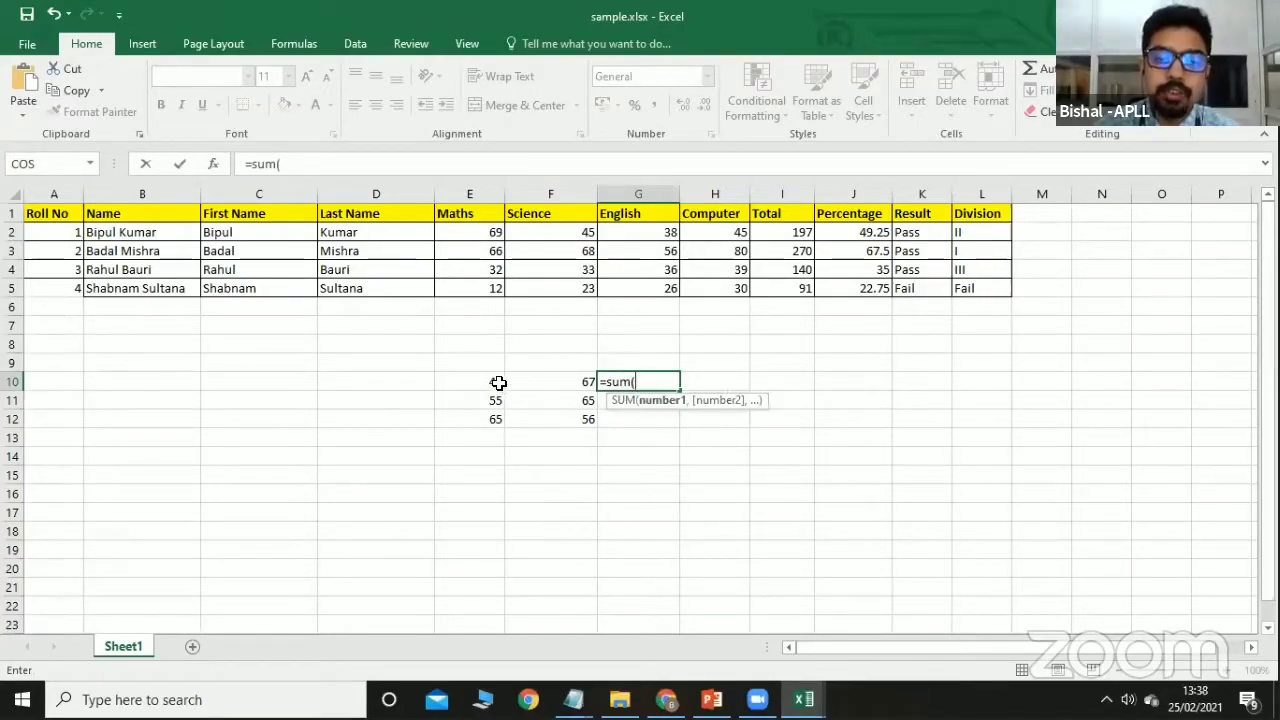
{"action": "left_click_drag", "start_coordinate": [497, 383], "coordinate": [557, 383]}
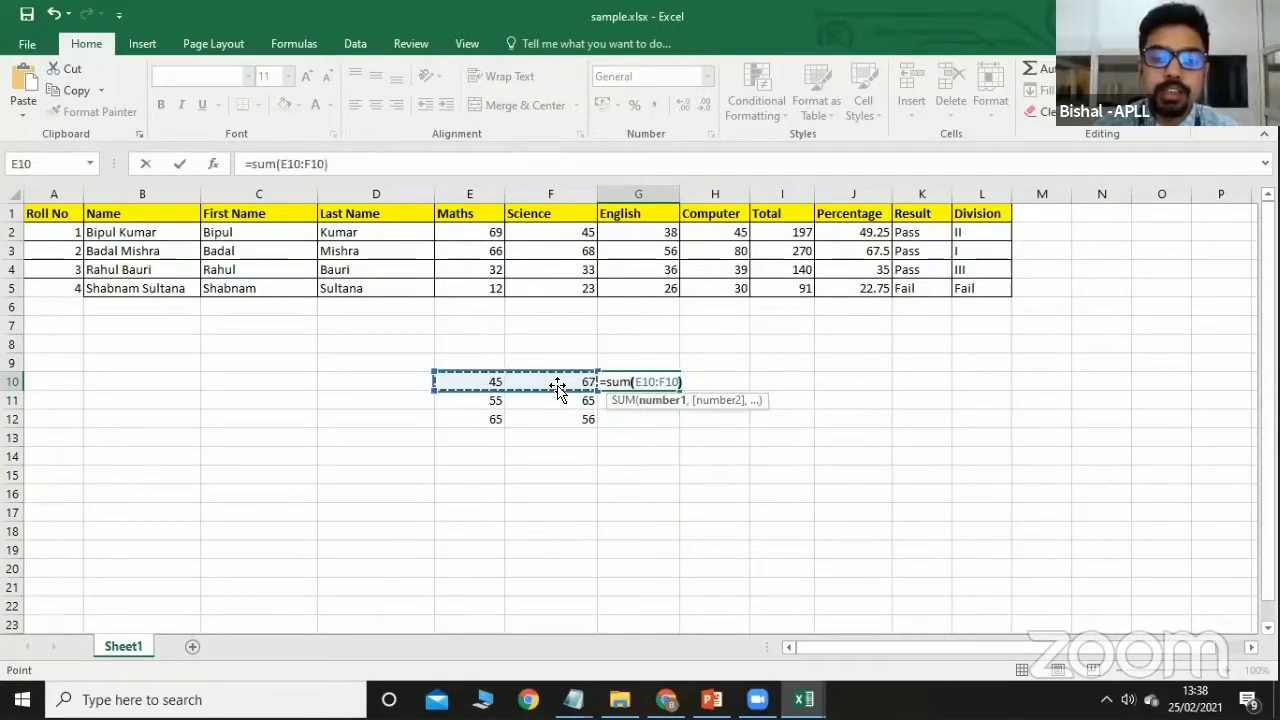
{"action": "key", "text": "Return"}
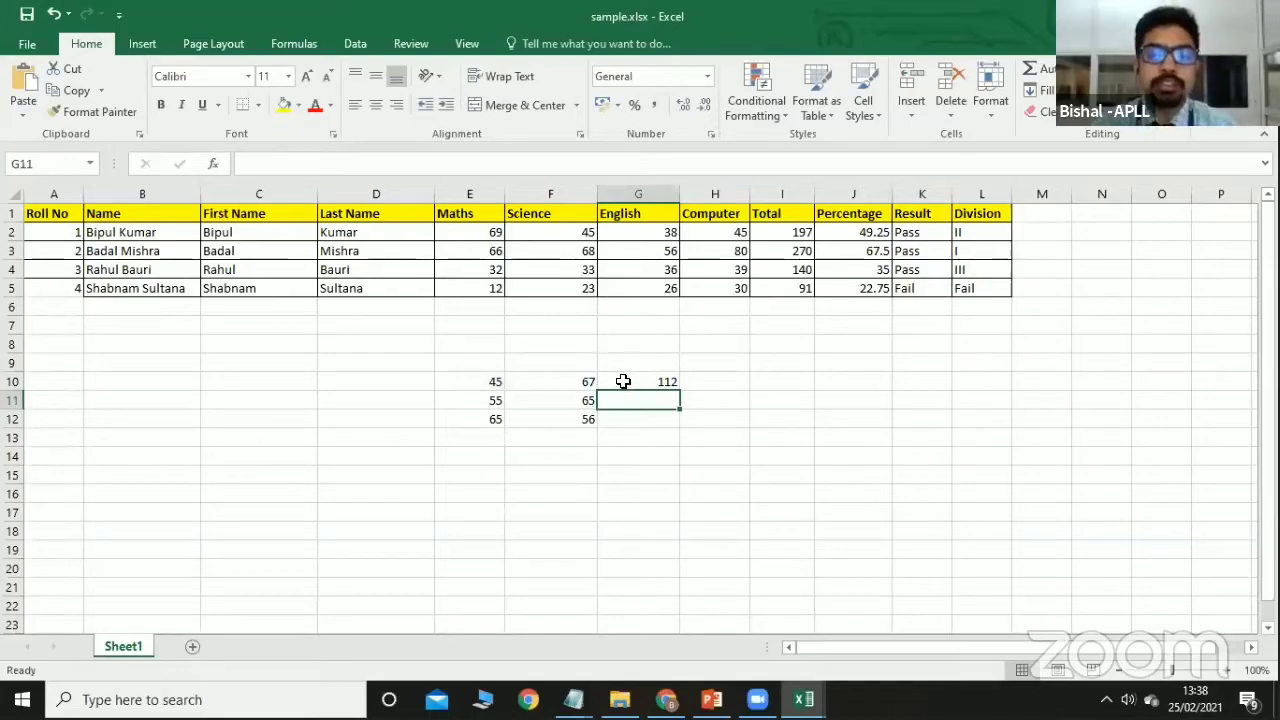
{"action": "left_click", "coordinate": [623, 381]}
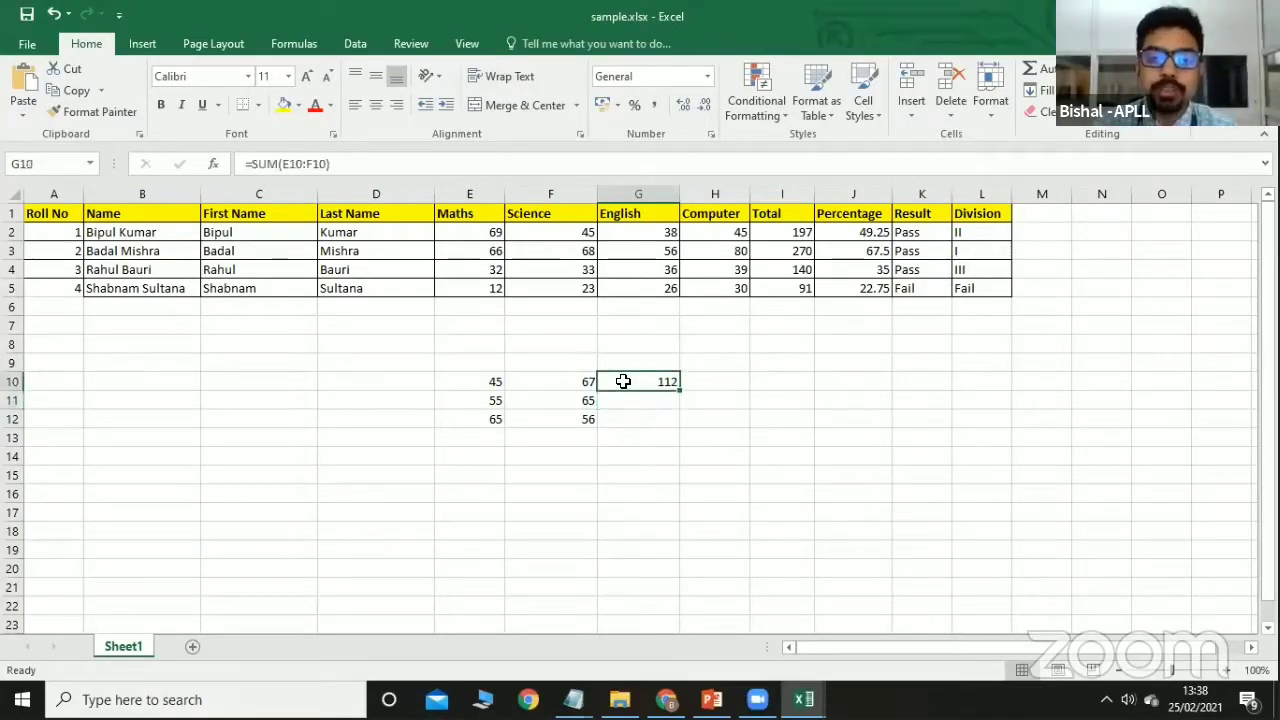
Move the values 45, 55, 65 from E10:E12 to C10:C12.
{"action": "left_click_drag", "start_coordinate": [490, 384], "coordinate": [481, 414]}
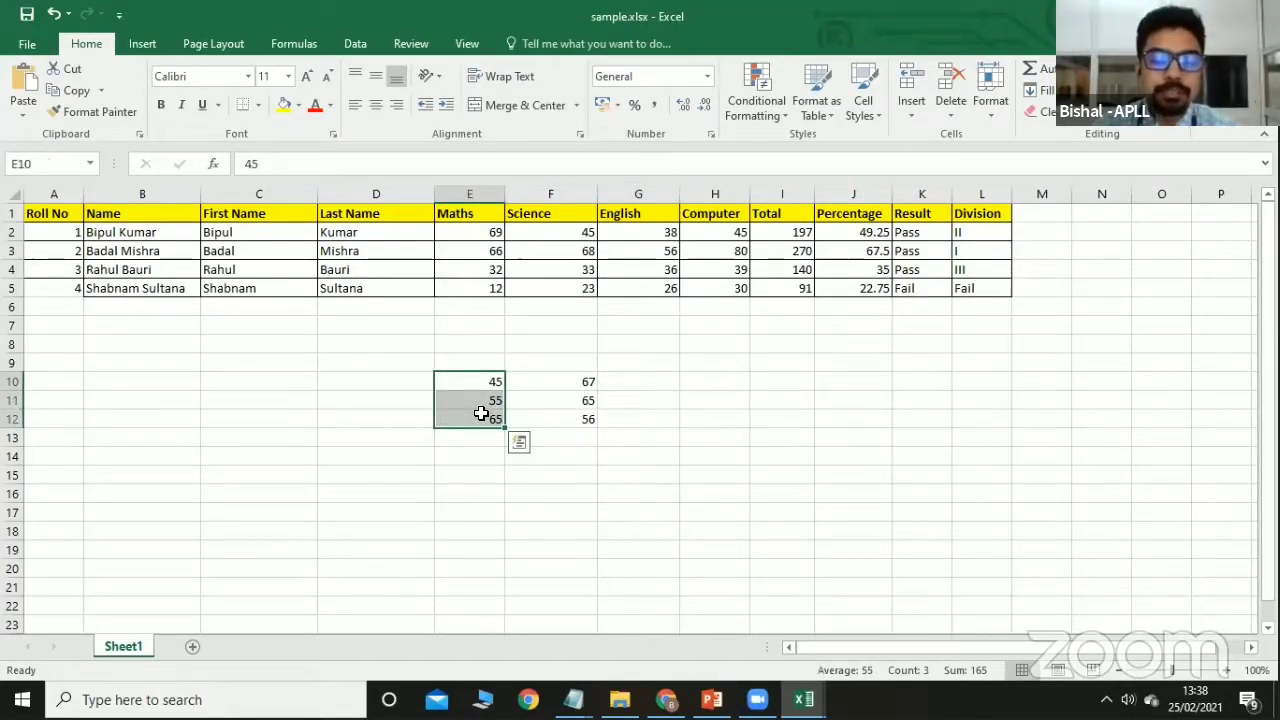
{"action": "key", "text": "ctrl+c"}
{"action": "left_click", "coordinate": [292, 381]}
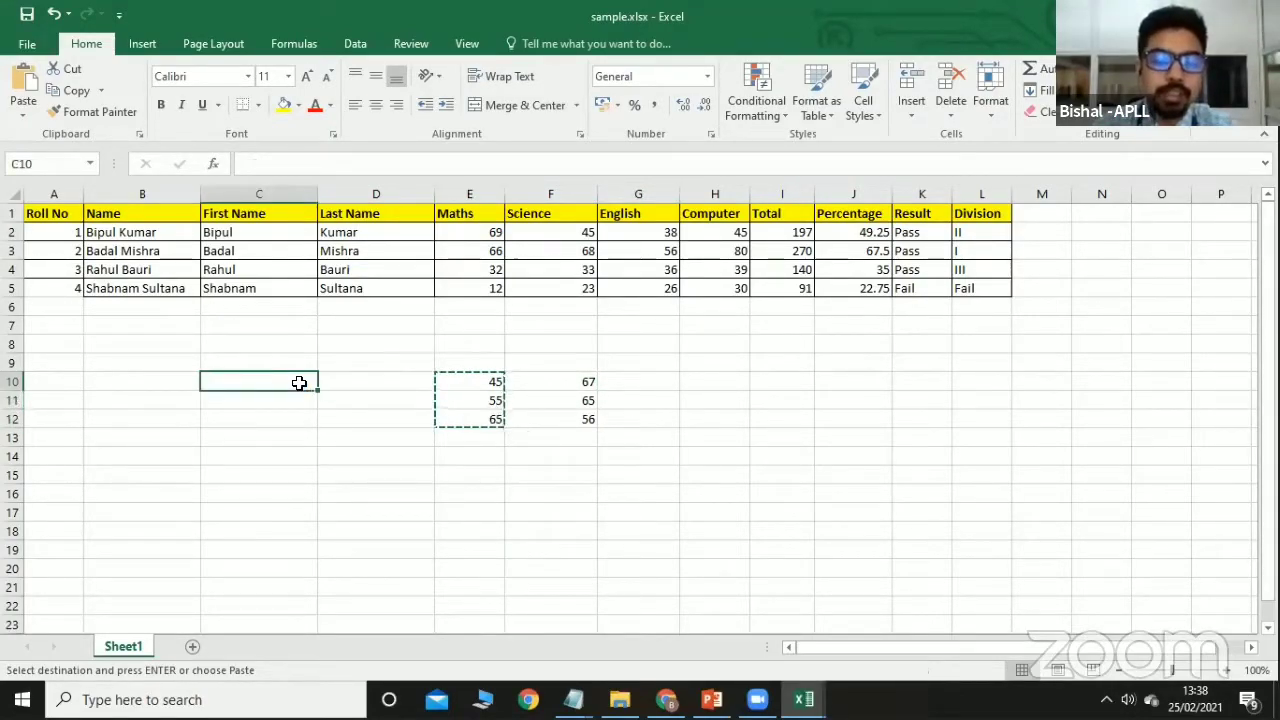
{"action": "key", "text": "ctrl+v"}
{"action": "left_click", "coordinate": [400, 417]}
{"action": "left_click", "coordinate": [423, 380]}
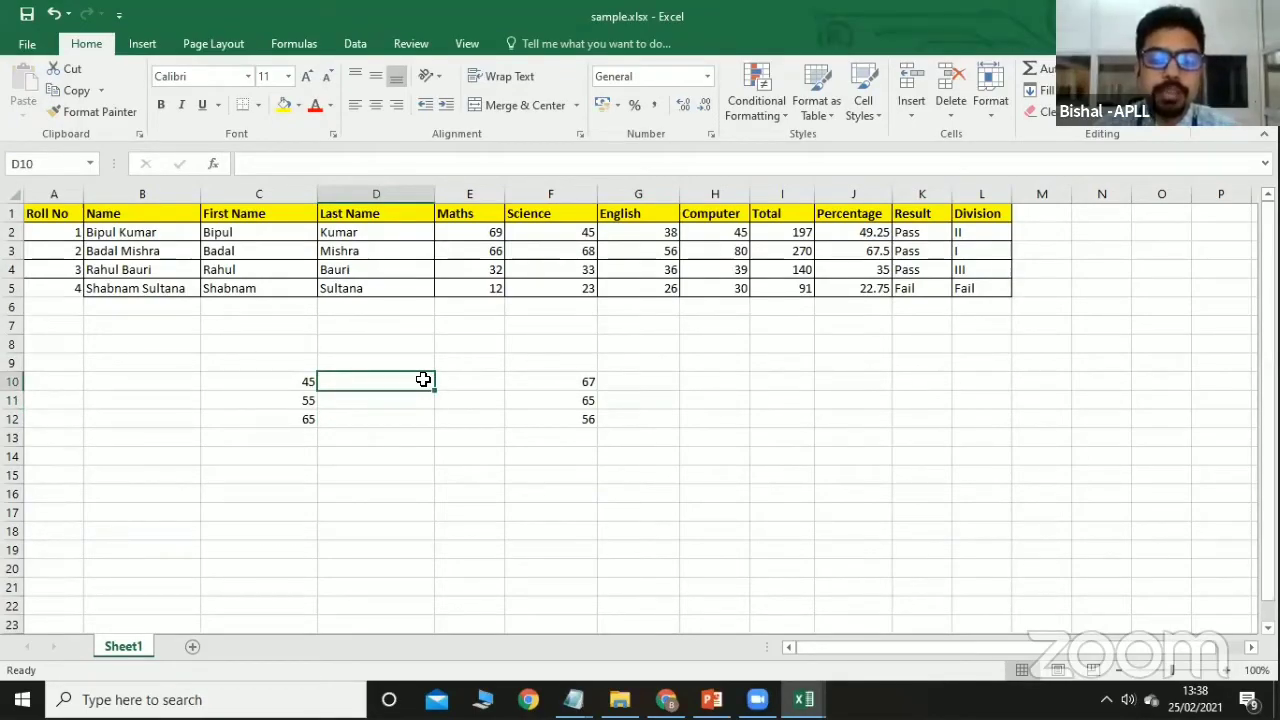
{"action": "left_click", "coordinate": [825, 377]}
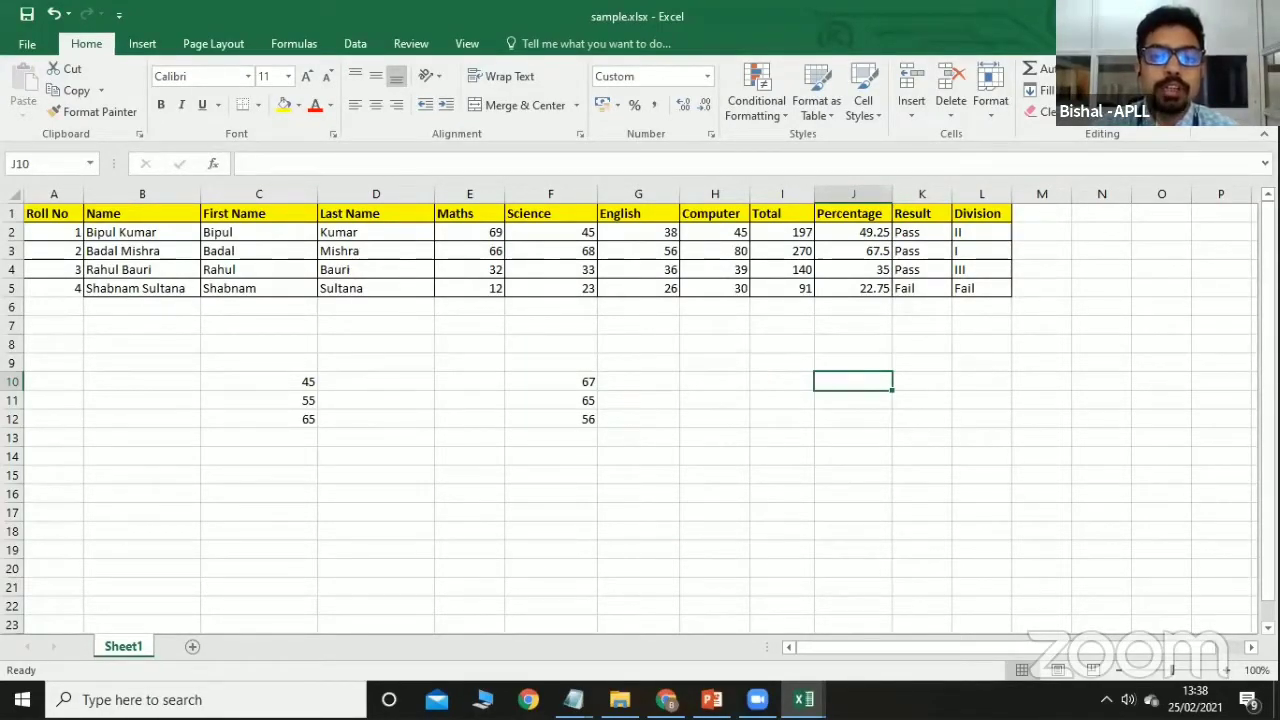
Consolidate C10:C12 and F10:F12 with Sum into J10:J12.
{"action": "left_click", "coordinate": [356, 43]}
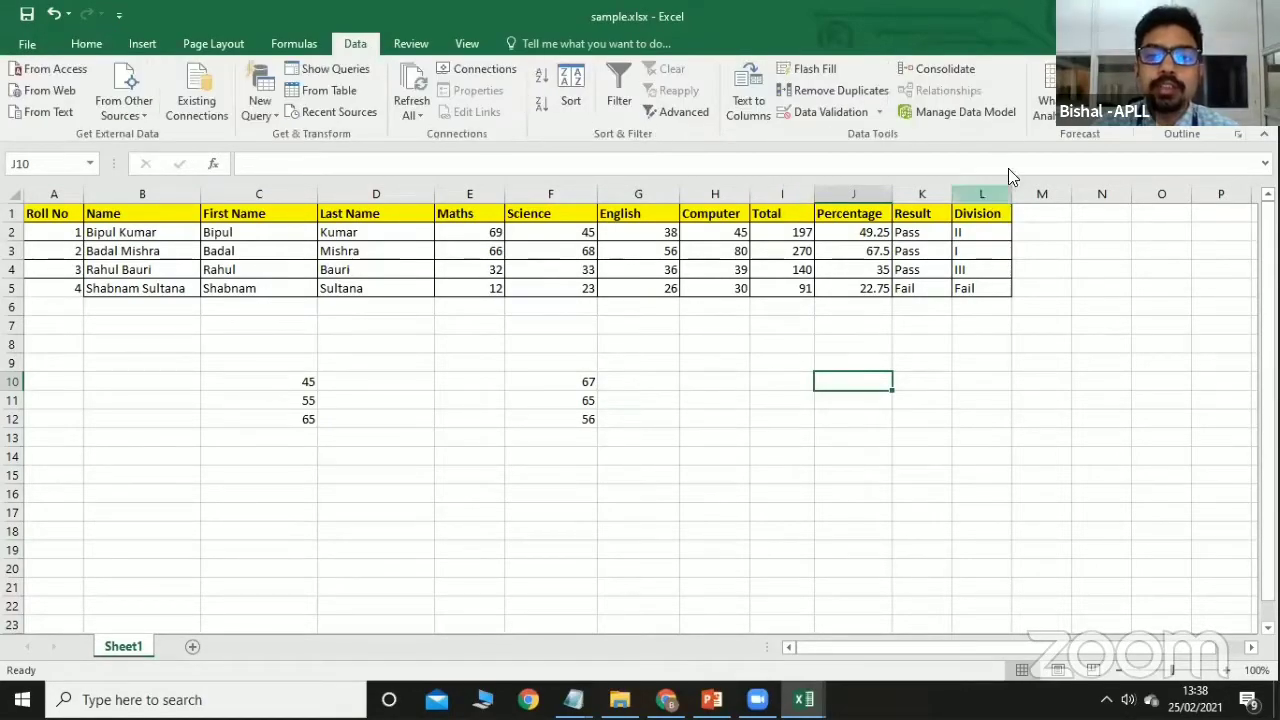
{"action": "left_click", "coordinate": [940, 68]}
{"action": "left_click_drag", "start_coordinate": [818, 181], "coordinate": [895, 135]}
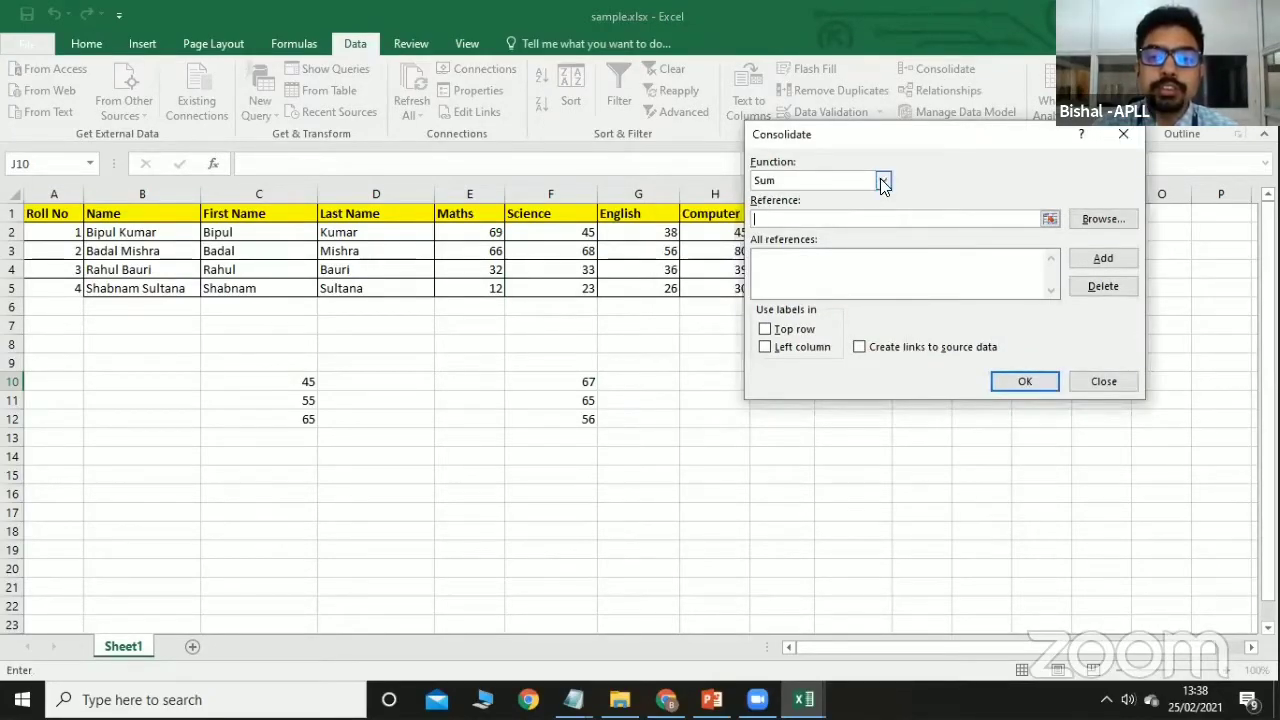
{"action": "left_click", "coordinate": [883, 182]}
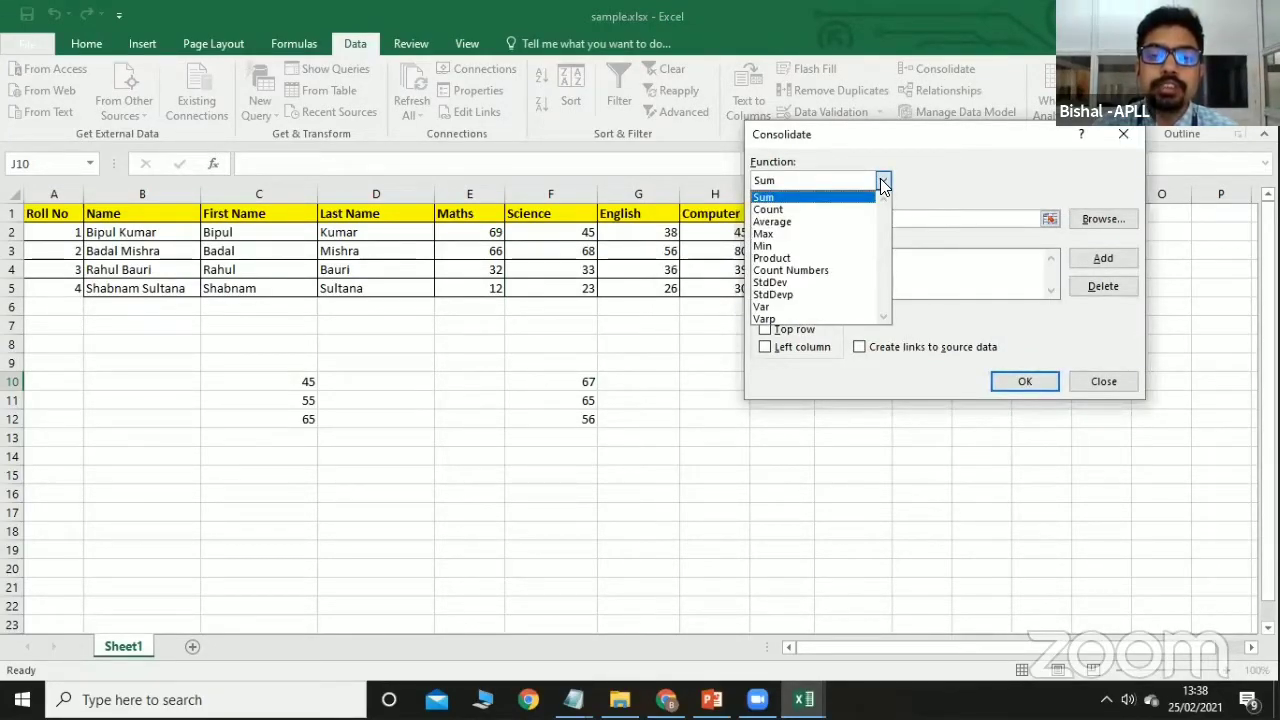
{"action": "left_click", "coordinate": [880, 178]}
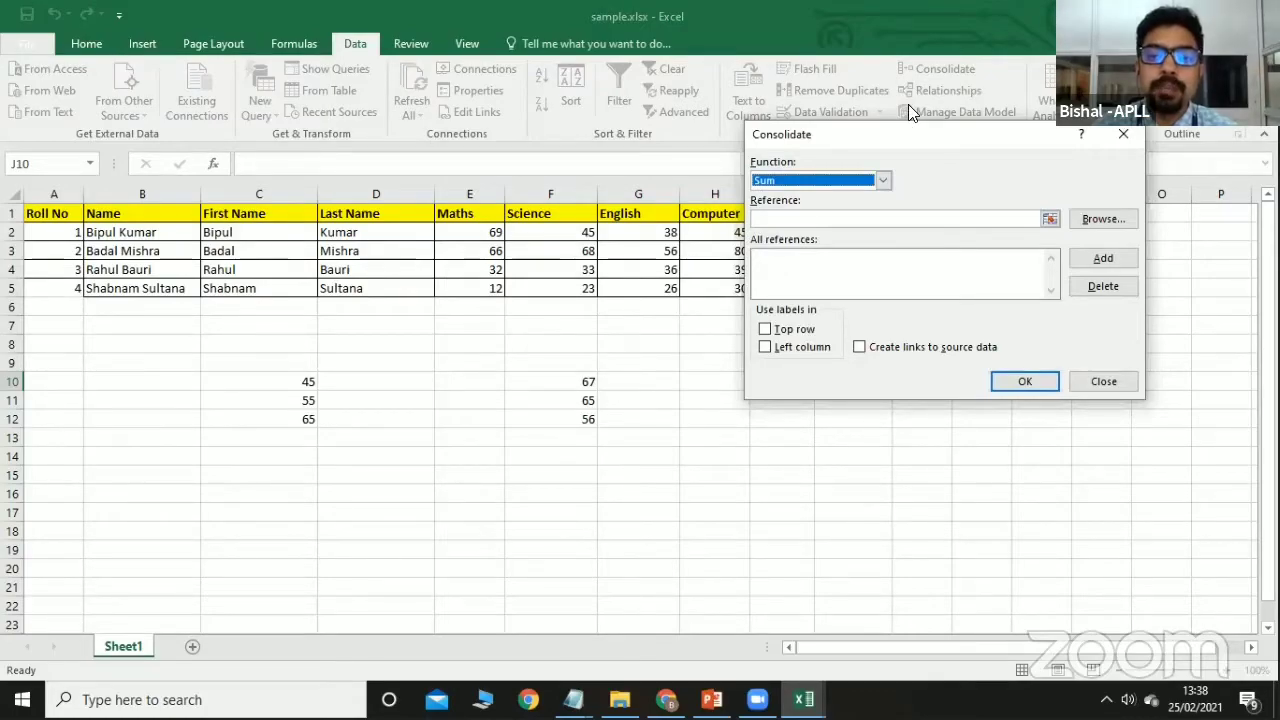
{"action": "left_click_drag", "start_coordinate": [897, 133], "coordinate": [913, 30]}
{"action": "left_click", "coordinate": [791, 118]}
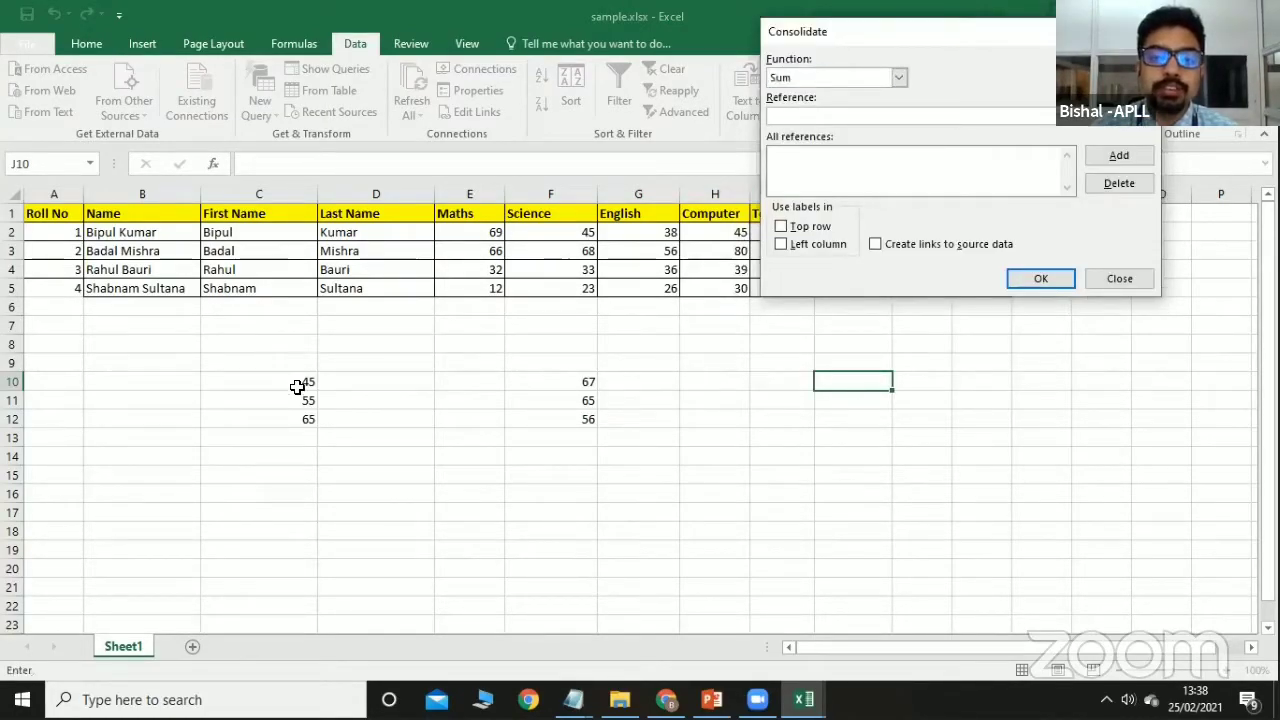
{"action": "left_click_drag", "start_coordinate": [297, 378], "coordinate": [298, 421]}
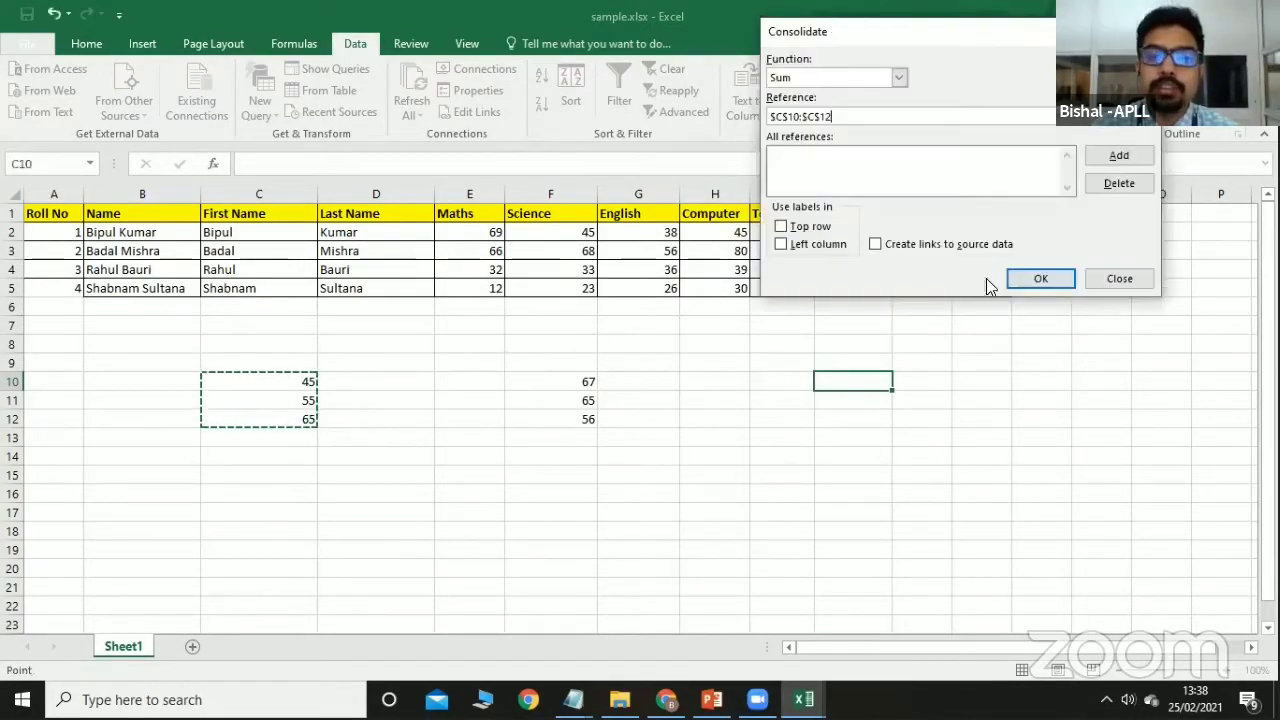
{"action": "left_click", "coordinate": [1102, 156]}
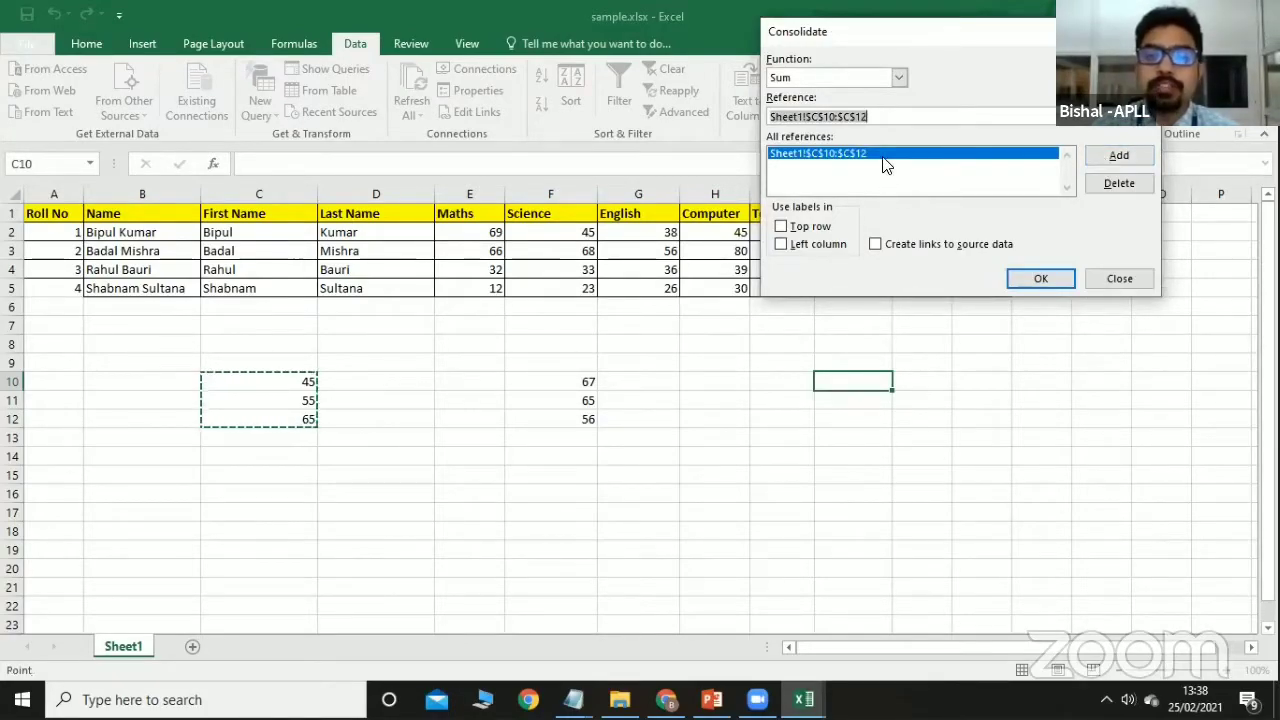
{"action": "left_click_drag", "start_coordinate": [571, 381], "coordinate": [571, 419]}
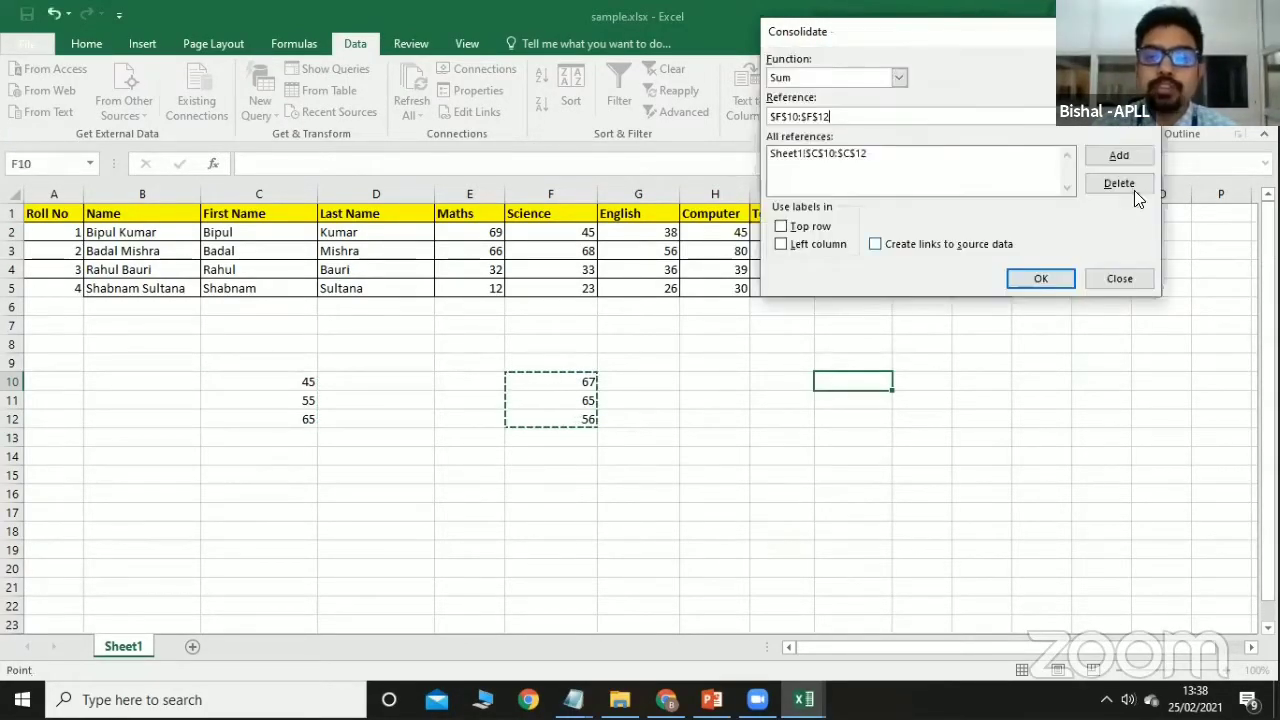
{"action": "left_click", "coordinate": [1119, 160]}
{"action": "left_click", "coordinate": [1038, 279]}
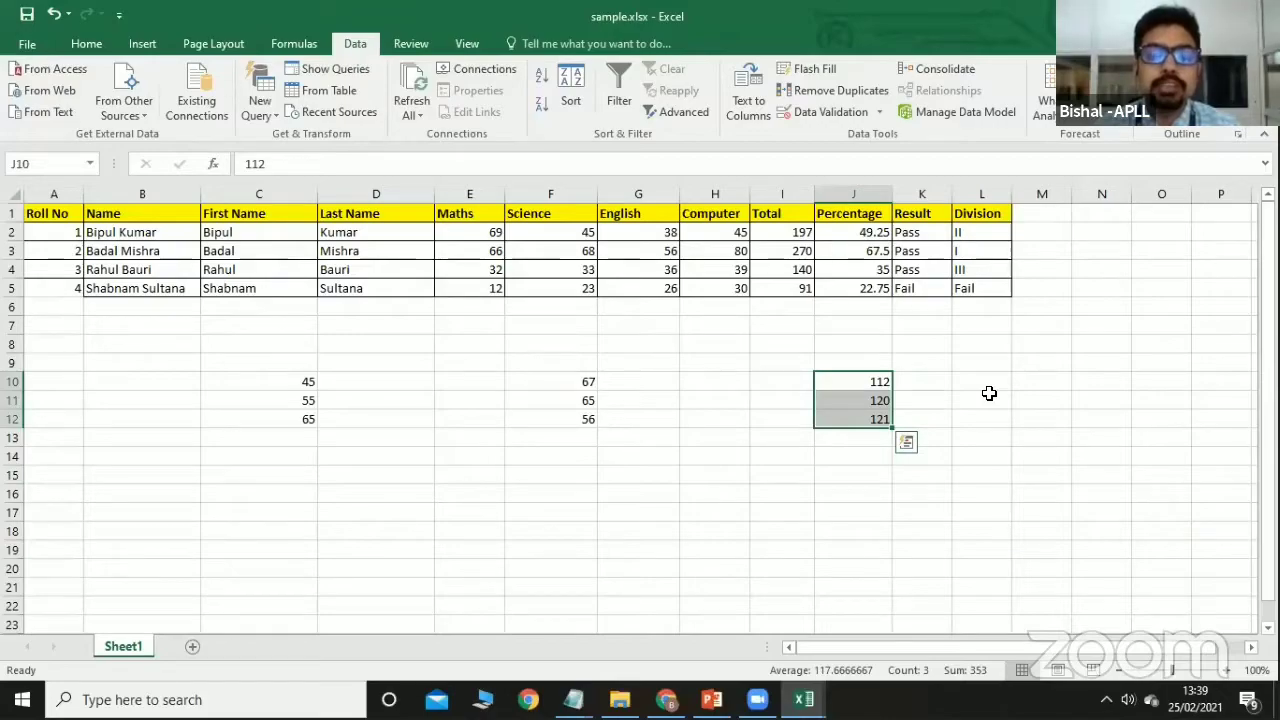
Clear all helper values in C8:J14 below the marks table.
{"action": "left_click_drag", "start_coordinate": [271, 340], "coordinate": [879, 455]}
{"action": "key", "text": "Delete"}
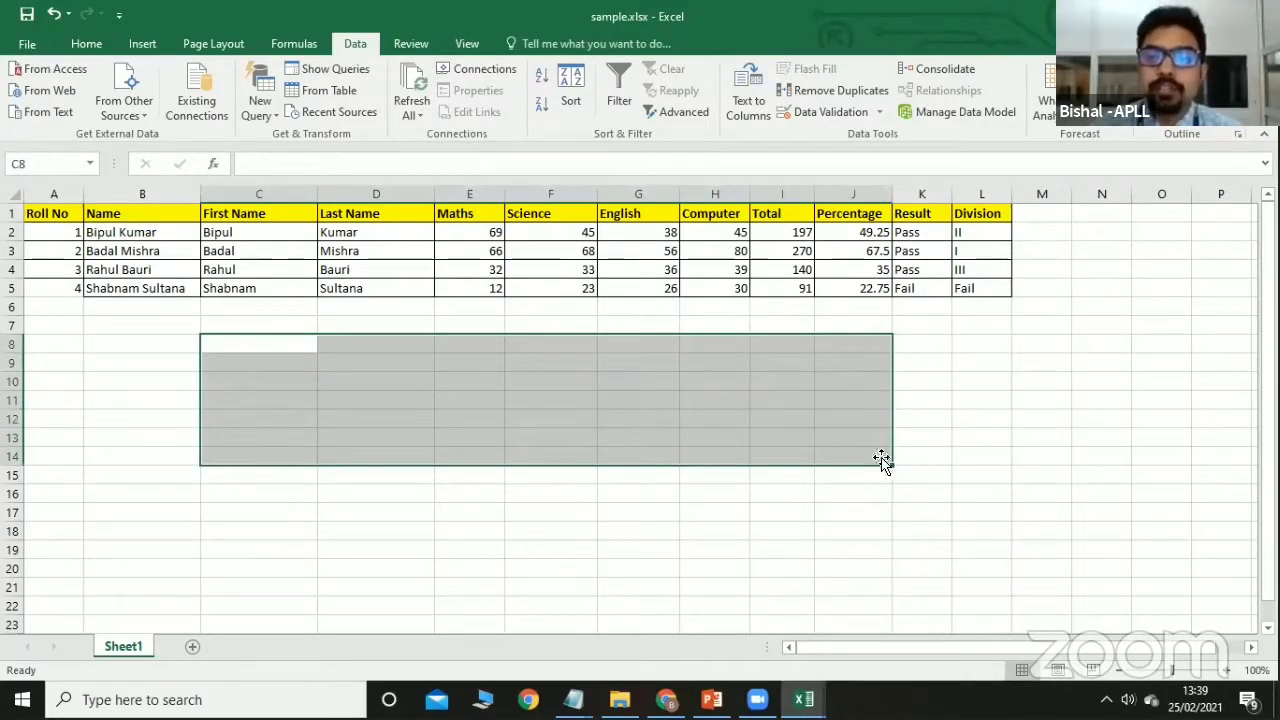
{"action": "left_click", "coordinate": [921, 456]}
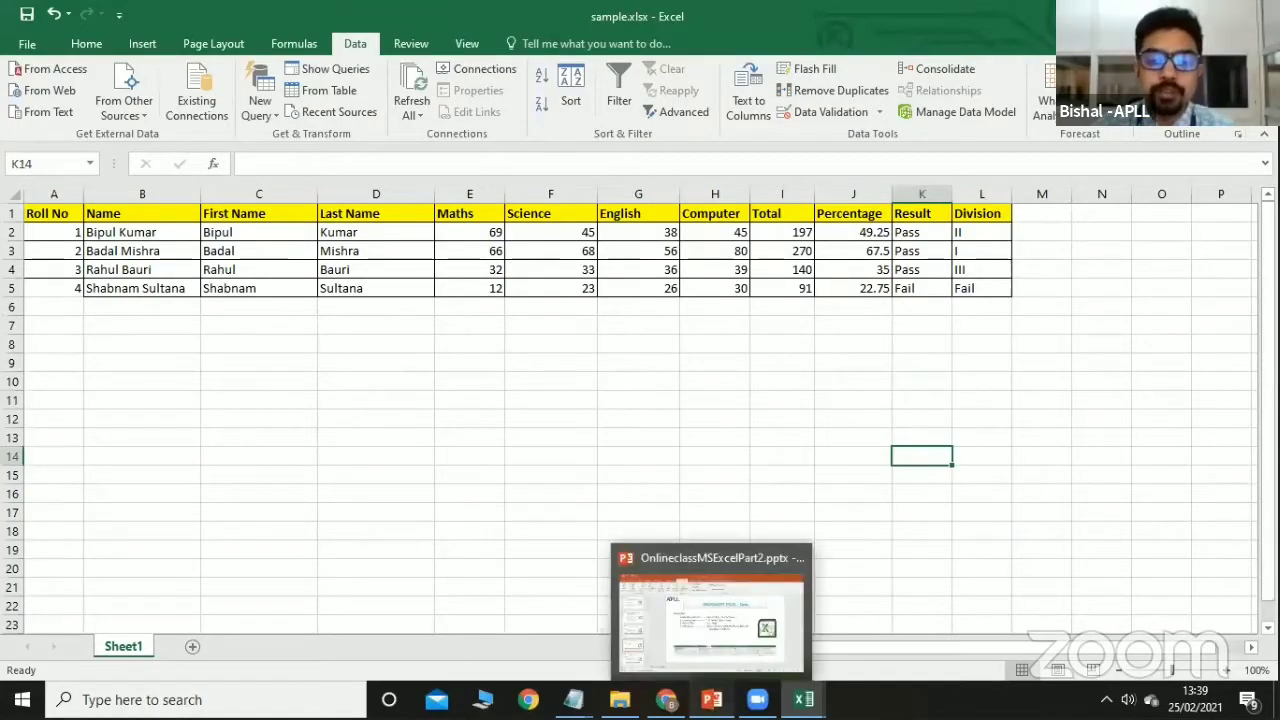
Present PowerPoint's Review Tab slide (slide 7), then return to the sample.xlsx workbook.
{"action": "left_click", "coordinate": [711, 698]}
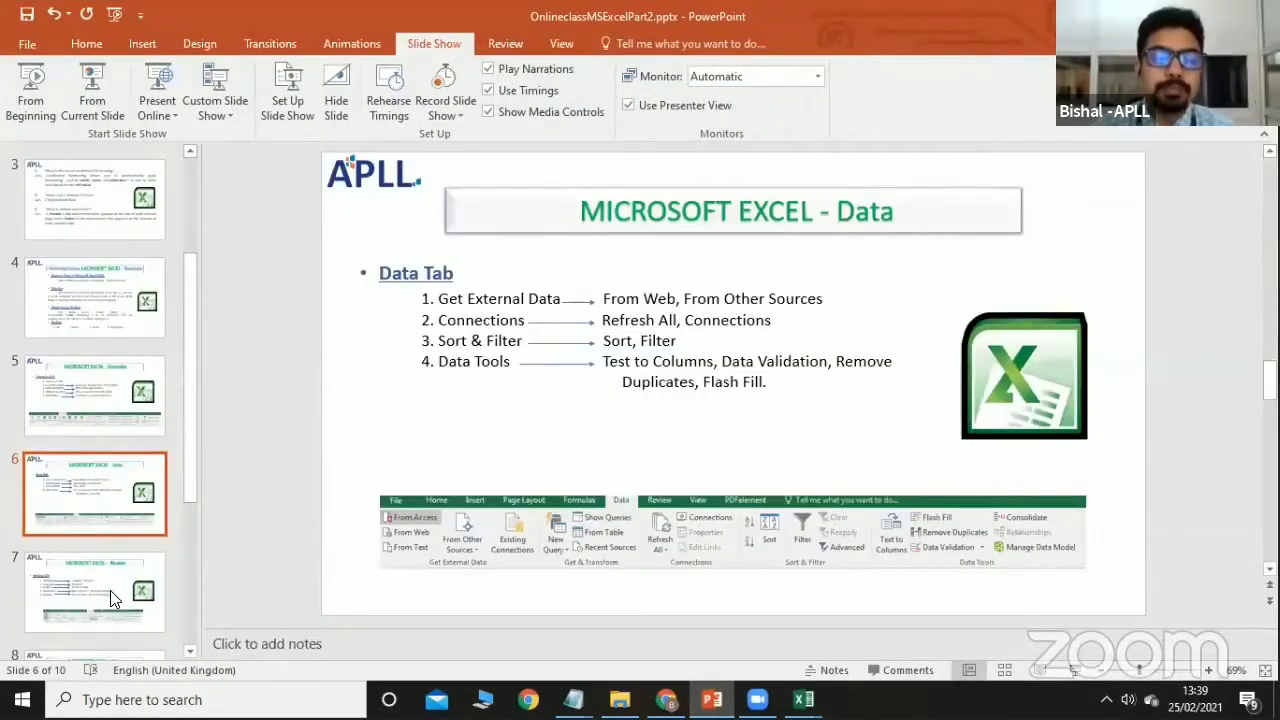
{"action": "left_click", "coordinate": [110, 587]}
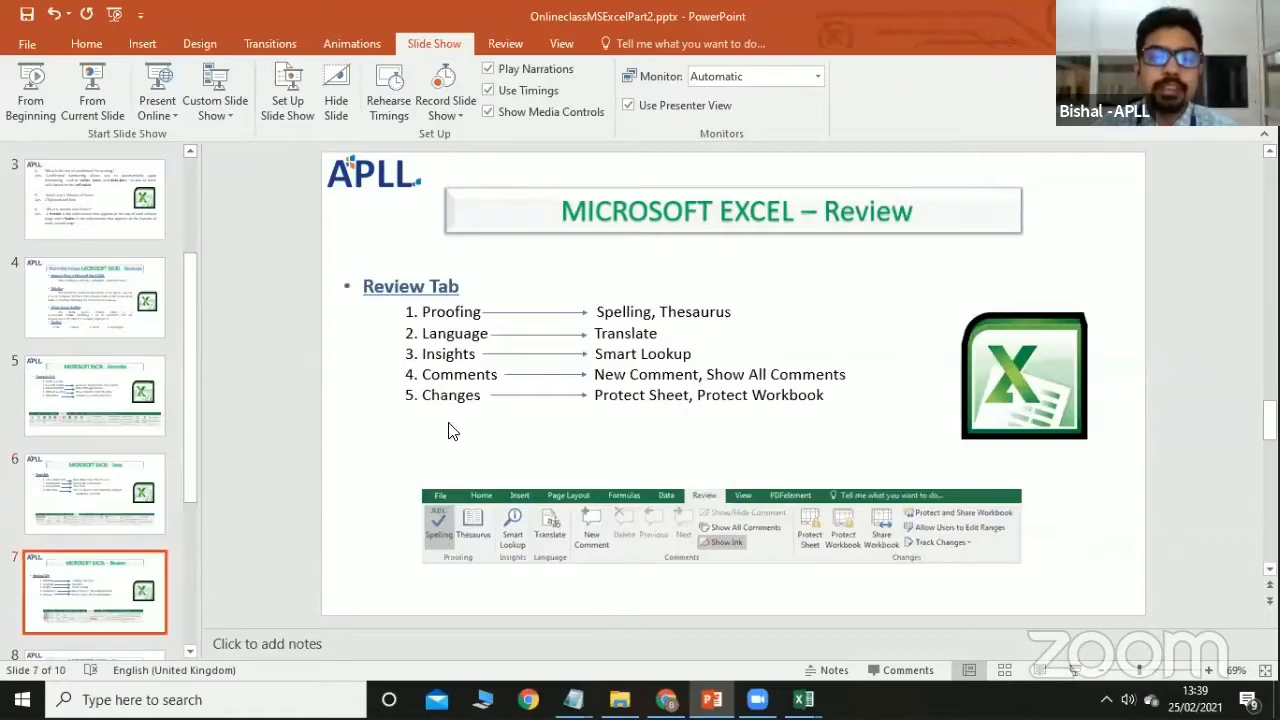
{"action": "left_click", "coordinate": [88, 112]}
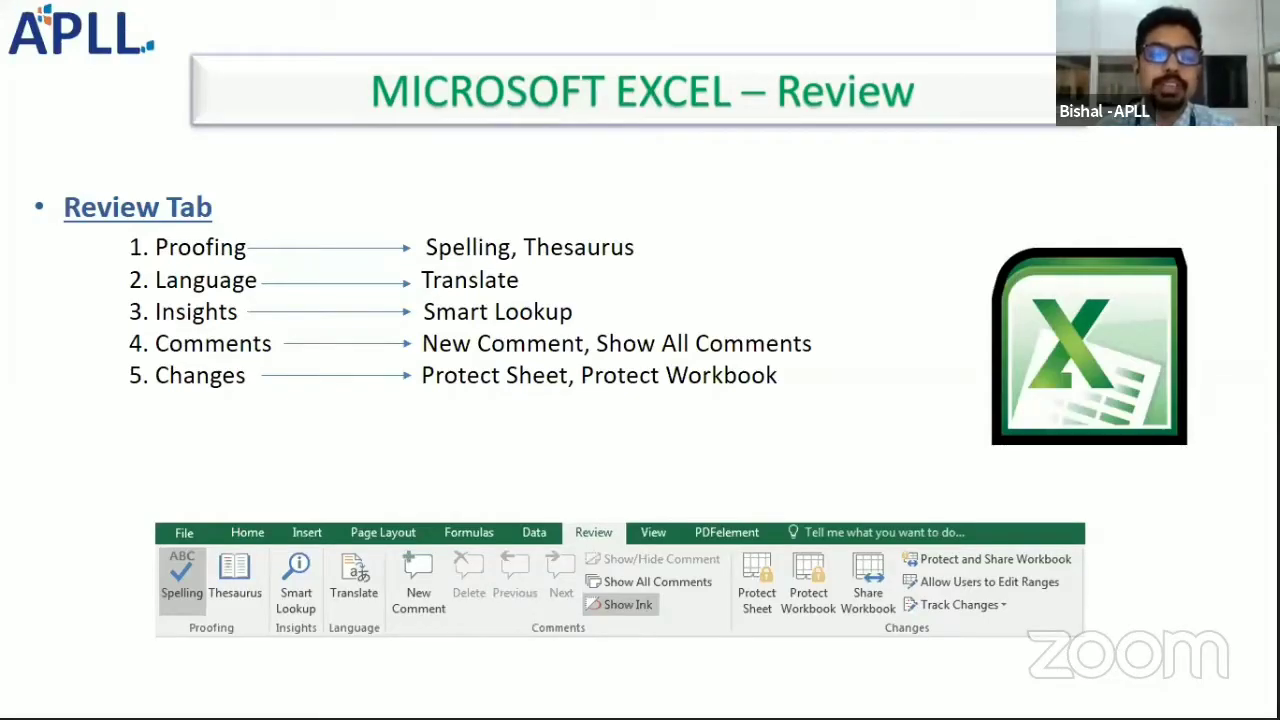
{"action": "key", "text": "Escape"}
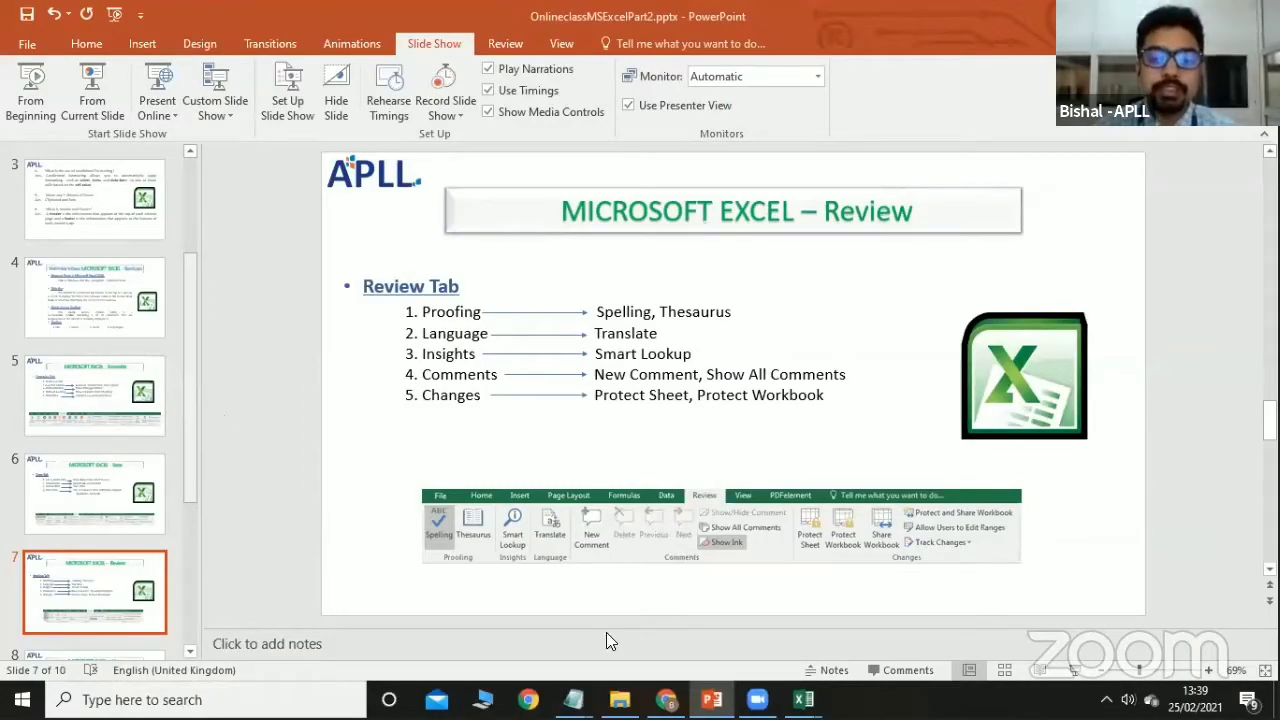
{"action": "mouse_move", "coordinate": [804, 699]}
{"action": "left_click", "coordinate": [726, 631]}
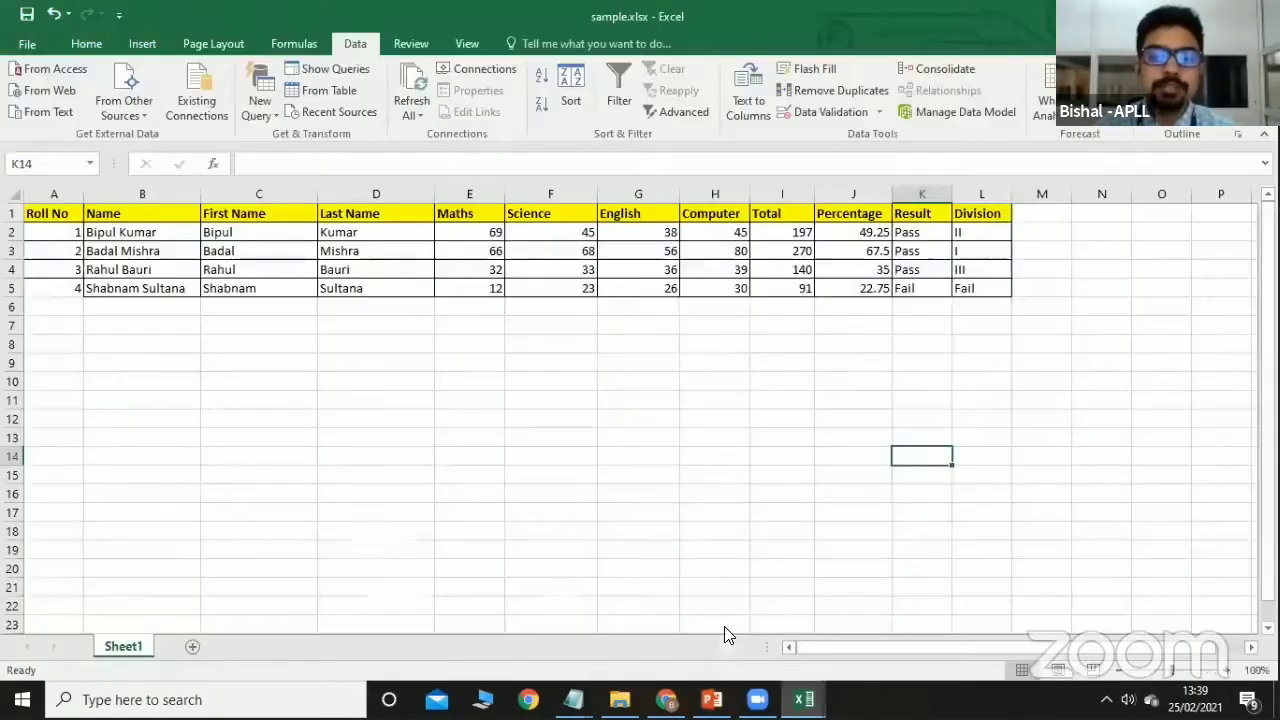
Run a spelling check of the sheet from the beginning, then cancel it.
{"action": "left_click", "coordinate": [617, 421]}
{"action": "left_click", "coordinate": [408, 46]}
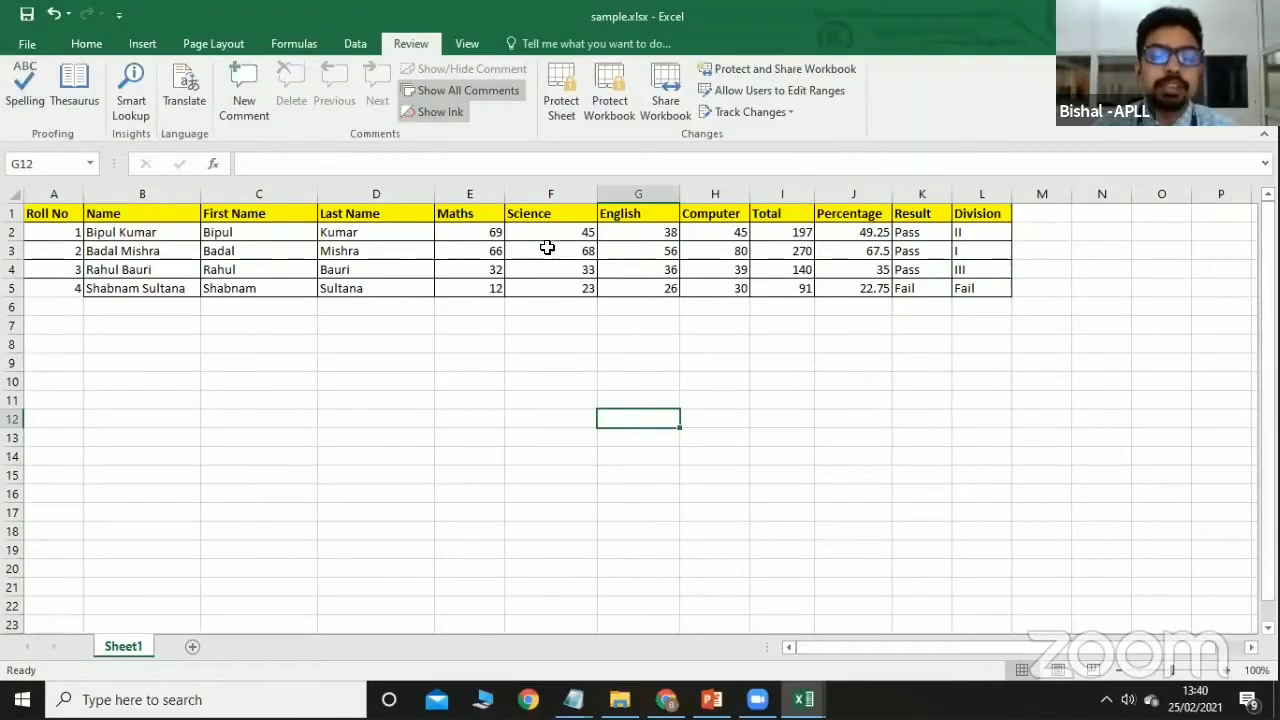
{"action": "left_click", "coordinate": [37, 96]}
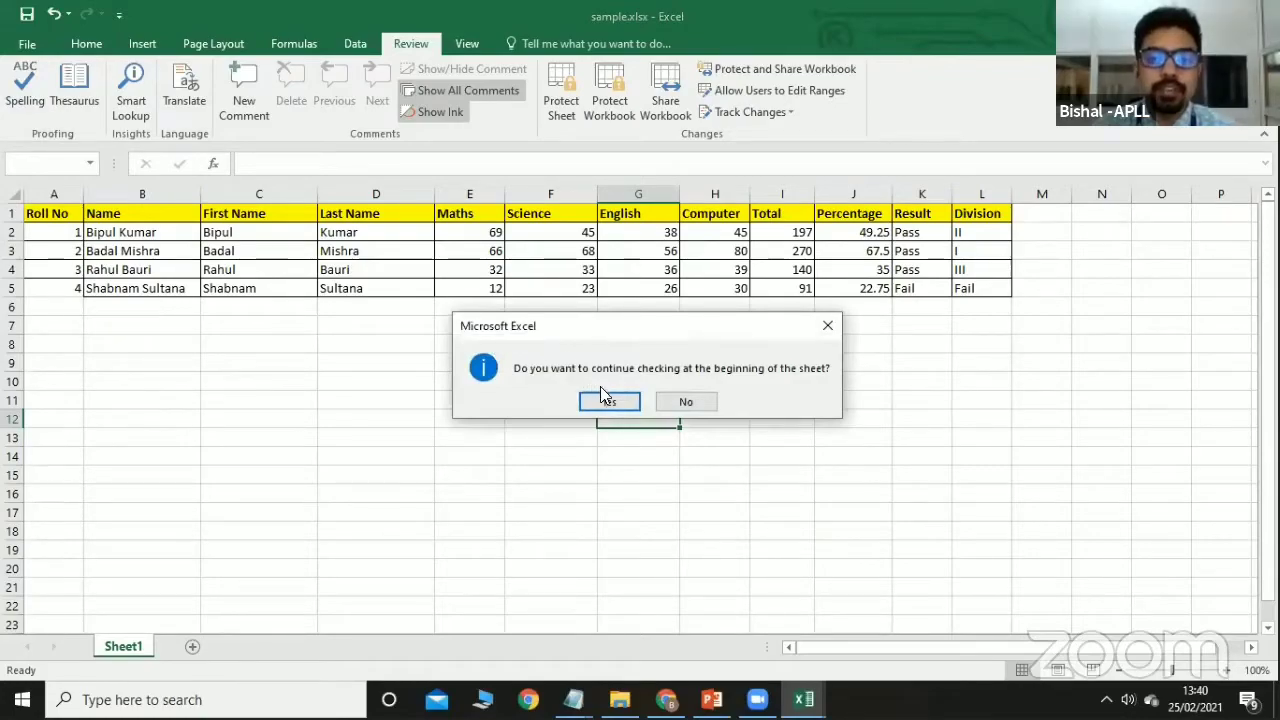
{"action": "left_click", "coordinate": [614, 401]}
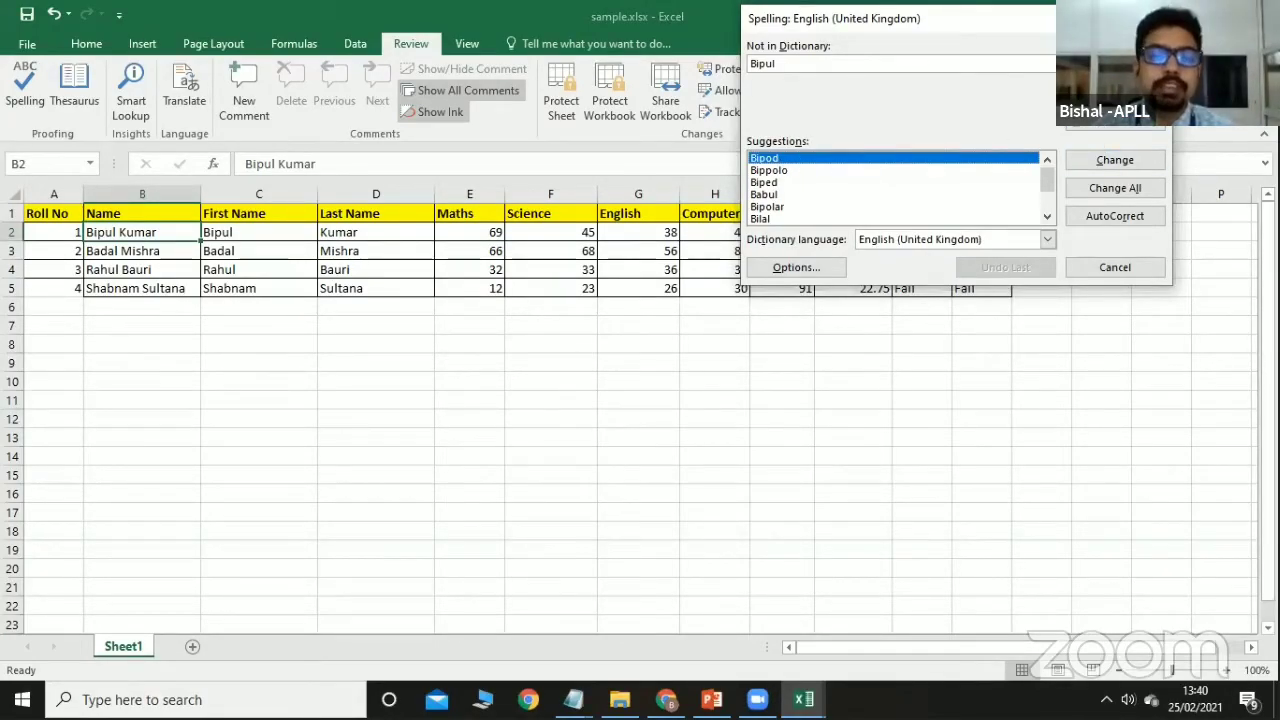
{"action": "left_click", "coordinate": [1156, 18]}
Misspell the B1 header as 'Nam' and rerun the spelling check.
{"action": "double_click", "coordinate": [144, 210]}
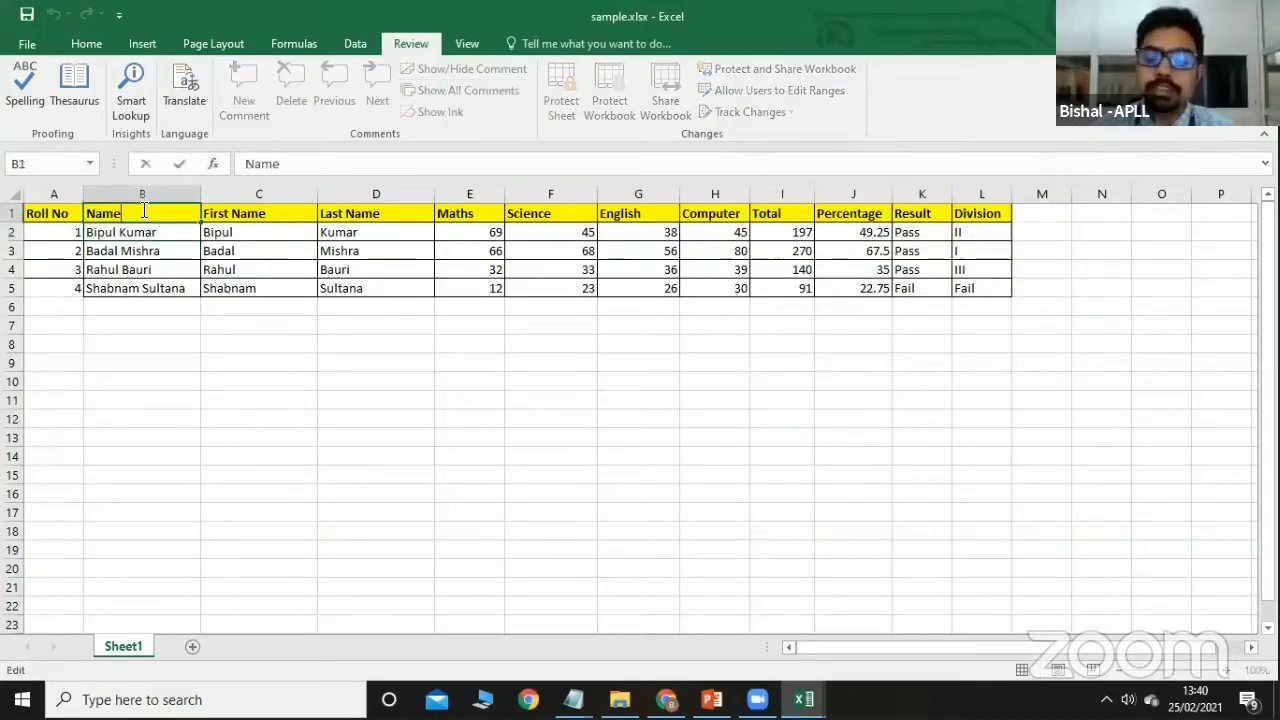
{"action": "key", "text": "BackSpace"}
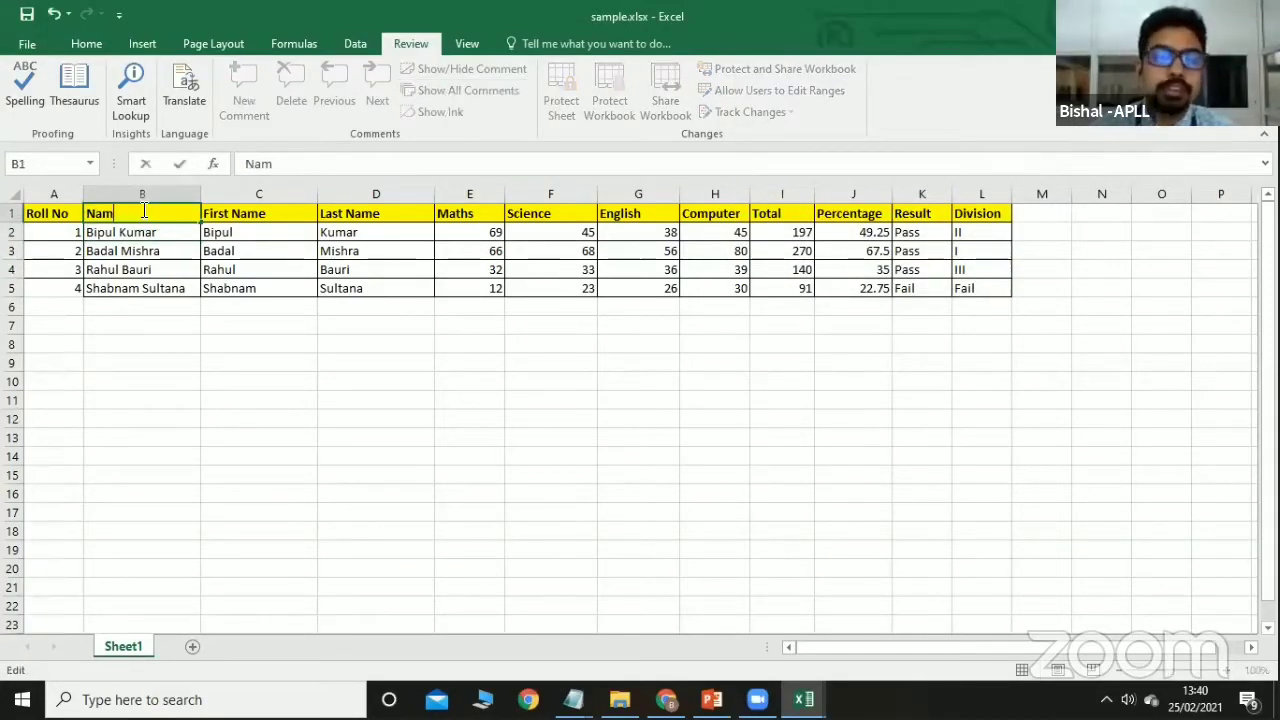
{"action": "left_click", "coordinate": [57, 346]}
{"action": "left_click", "coordinate": [26, 88]}
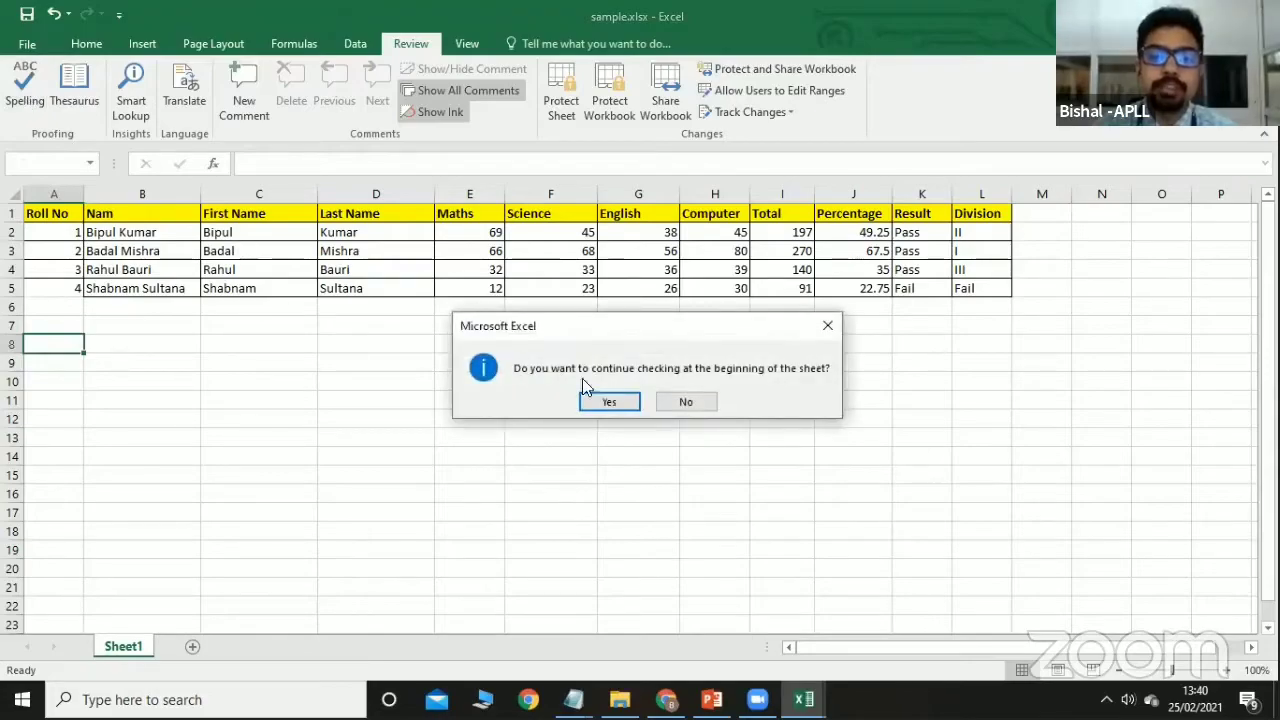
{"action": "left_click", "coordinate": [606, 401]}
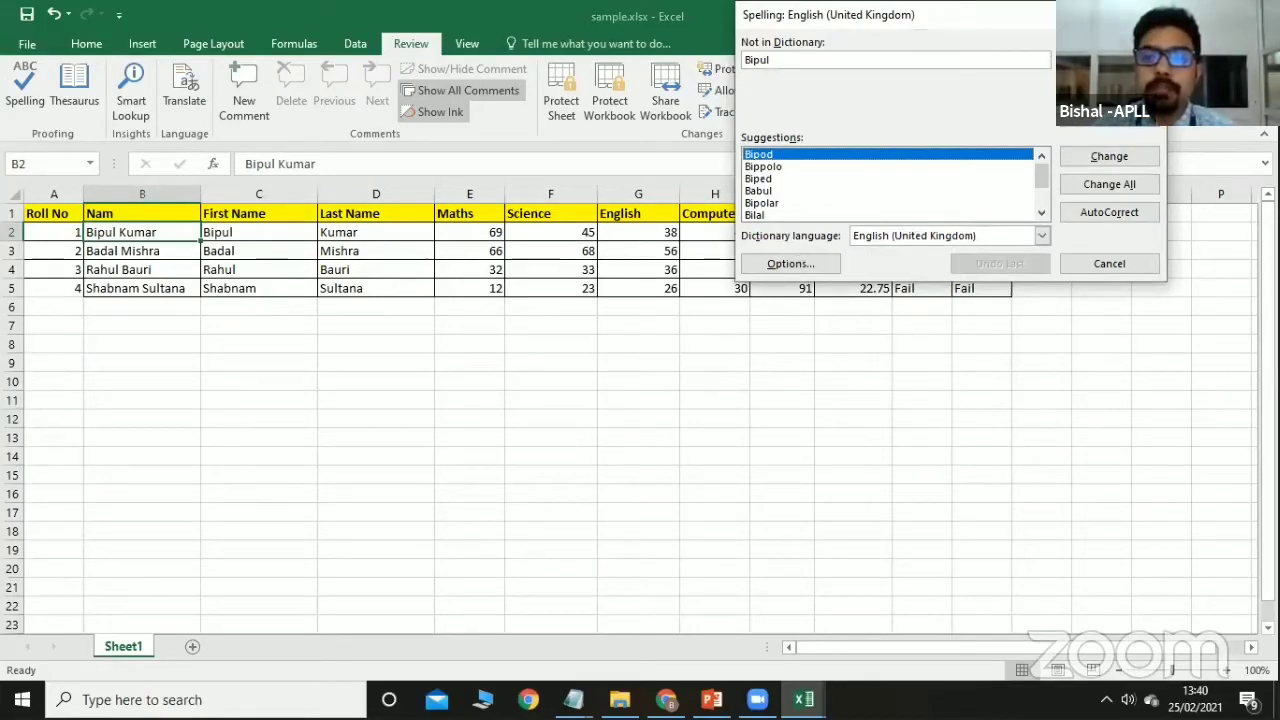
{"action": "left_click", "coordinate": [1109, 263]}
{"action": "left_click", "coordinate": [131, 212]}
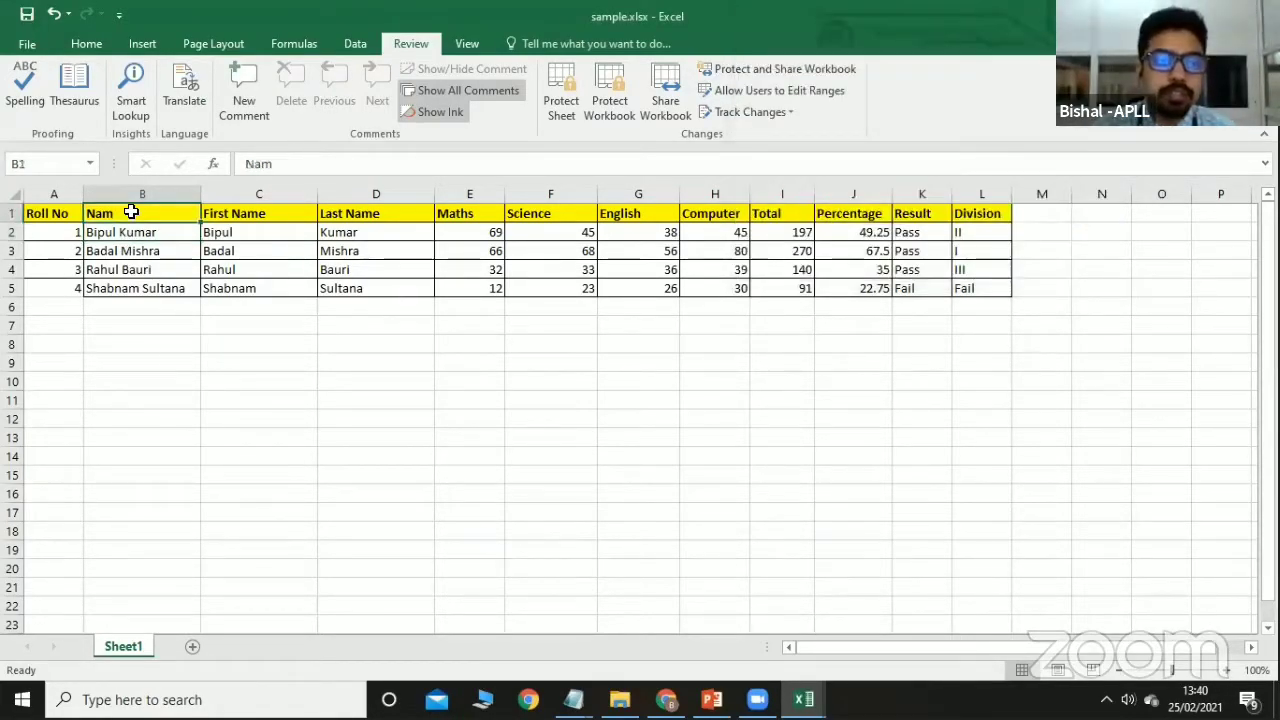
{"action": "left_click", "coordinate": [25, 95]}
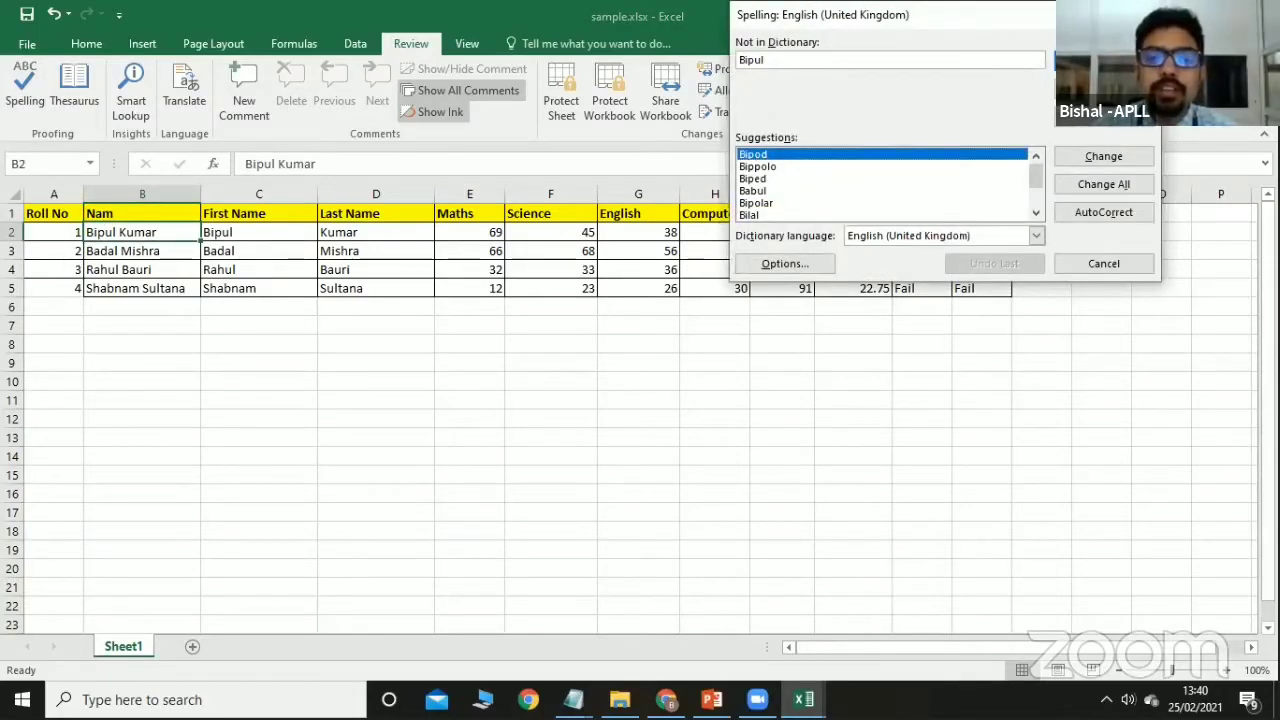
{"action": "left_click", "coordinate": [1141, 15]}
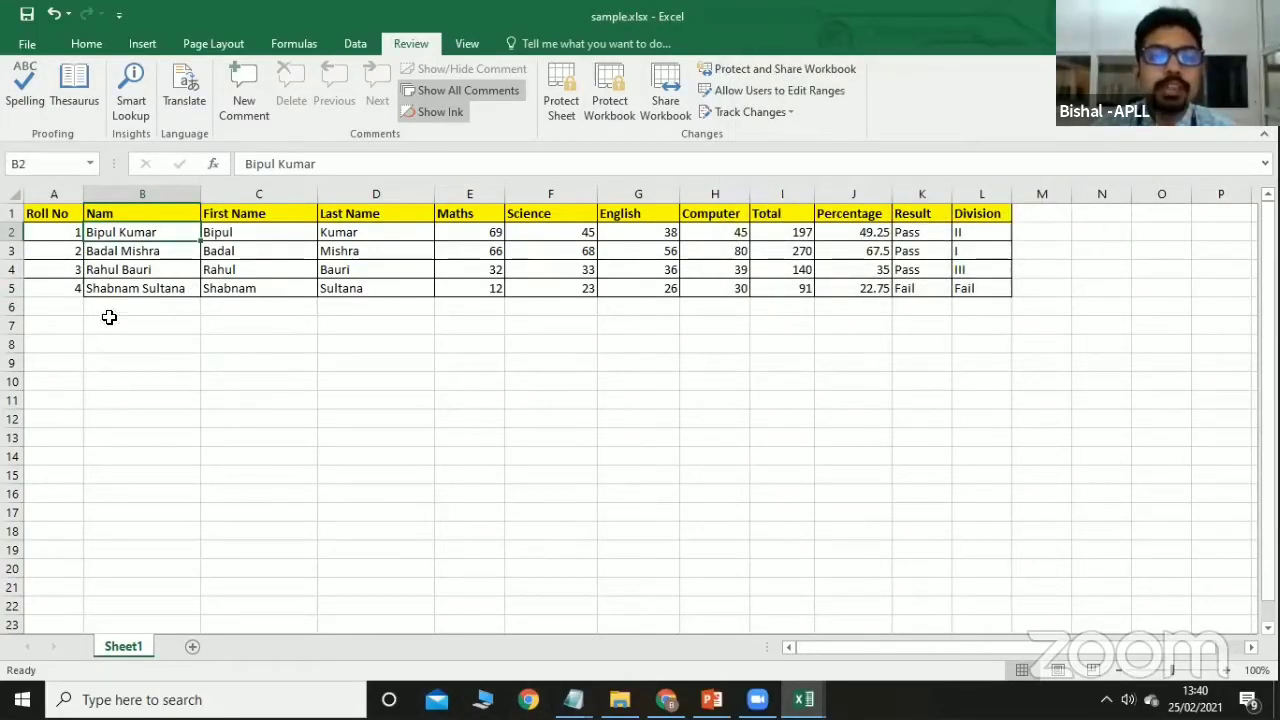
Spell-check the student names in B2:B5, then cancel the check.
{"action": "left_click", "coordinate": [147, 212]}
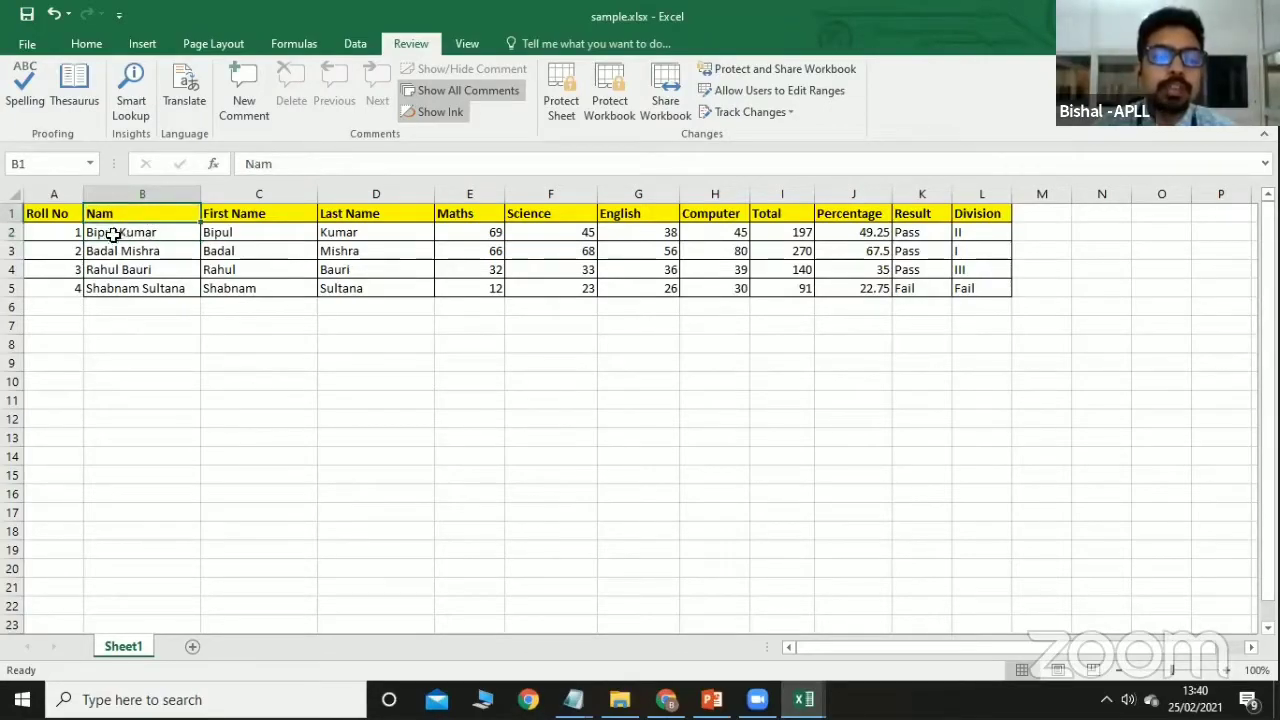
{"action": "left_click_drag", "start_coordinate": [109, 235], "coordinate": [122, 300]}
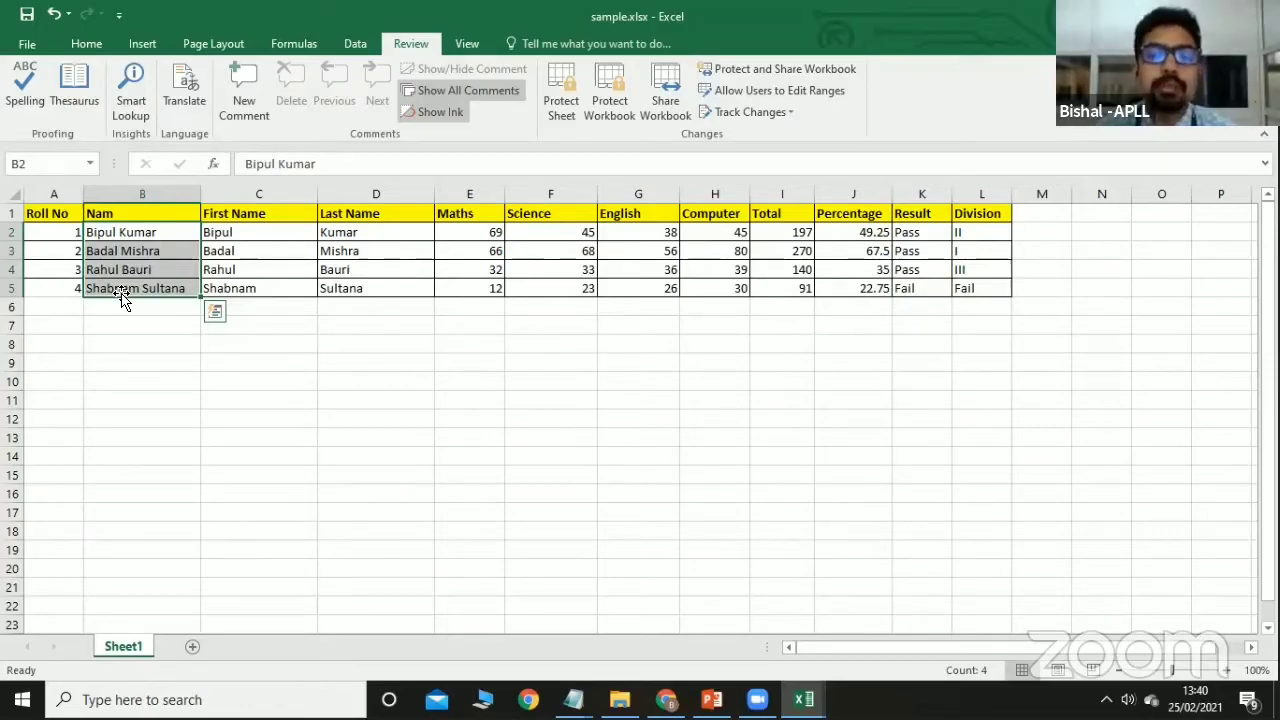
{"action": "left_click", "coordinate": [25, 86]}
{"action": "left_click", "coordinate": [780, 60]}
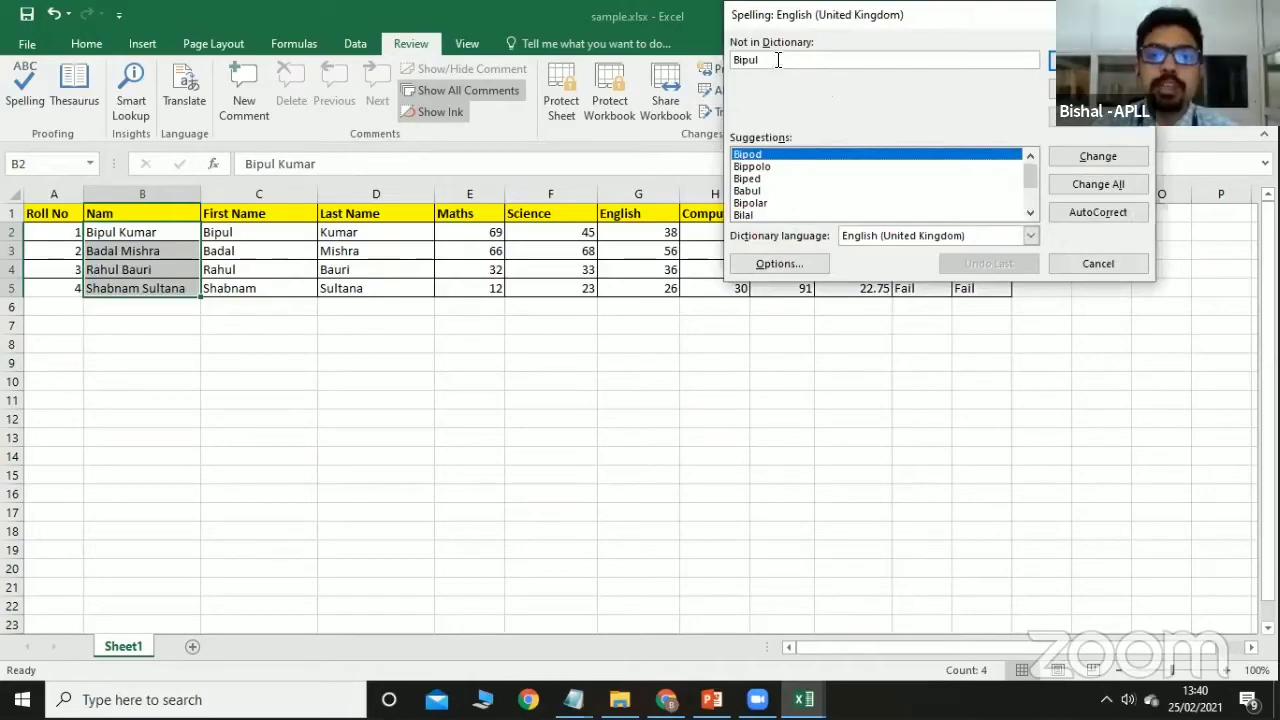
{"action": "key", "text": "BackSpace"}
{"action": "key", "text": "BackSpace"}
{"action": "key", "text": "BackSpace"}
{"action": "key", "text": "BackSpace"}
{"action": "key", "text": "BackSpace"}
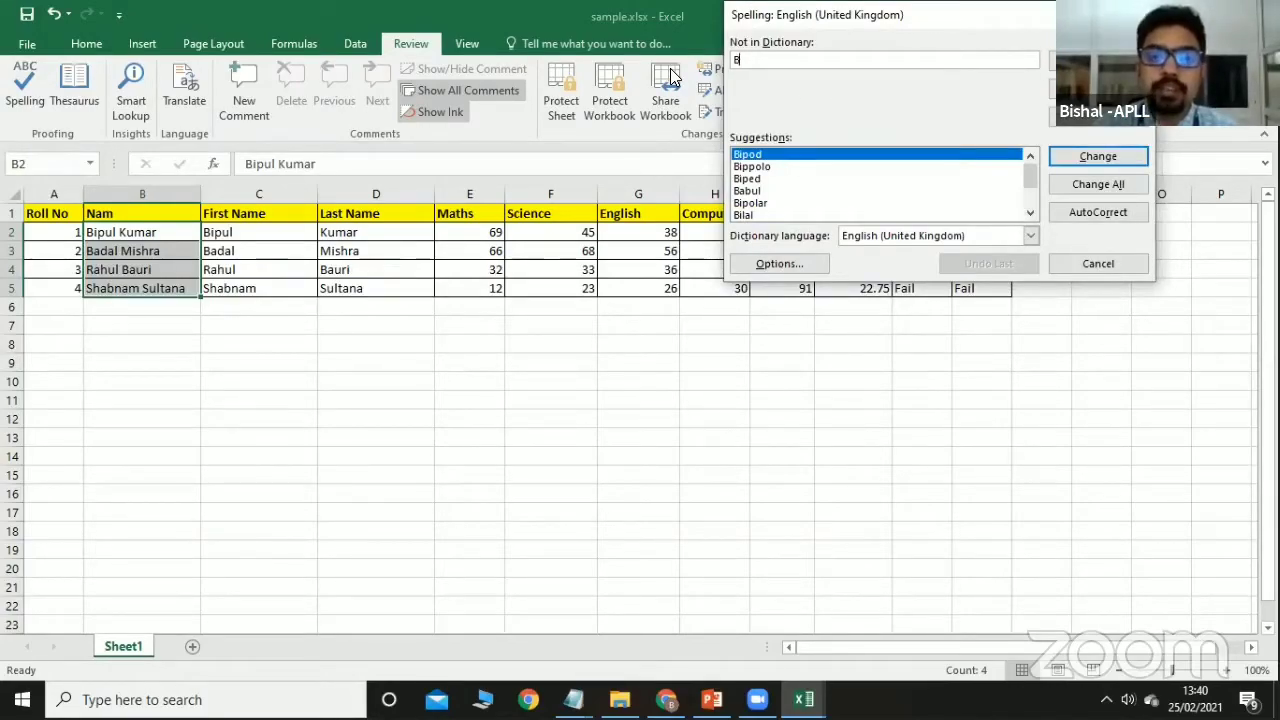
{"action": "type", "text": "Nam"}
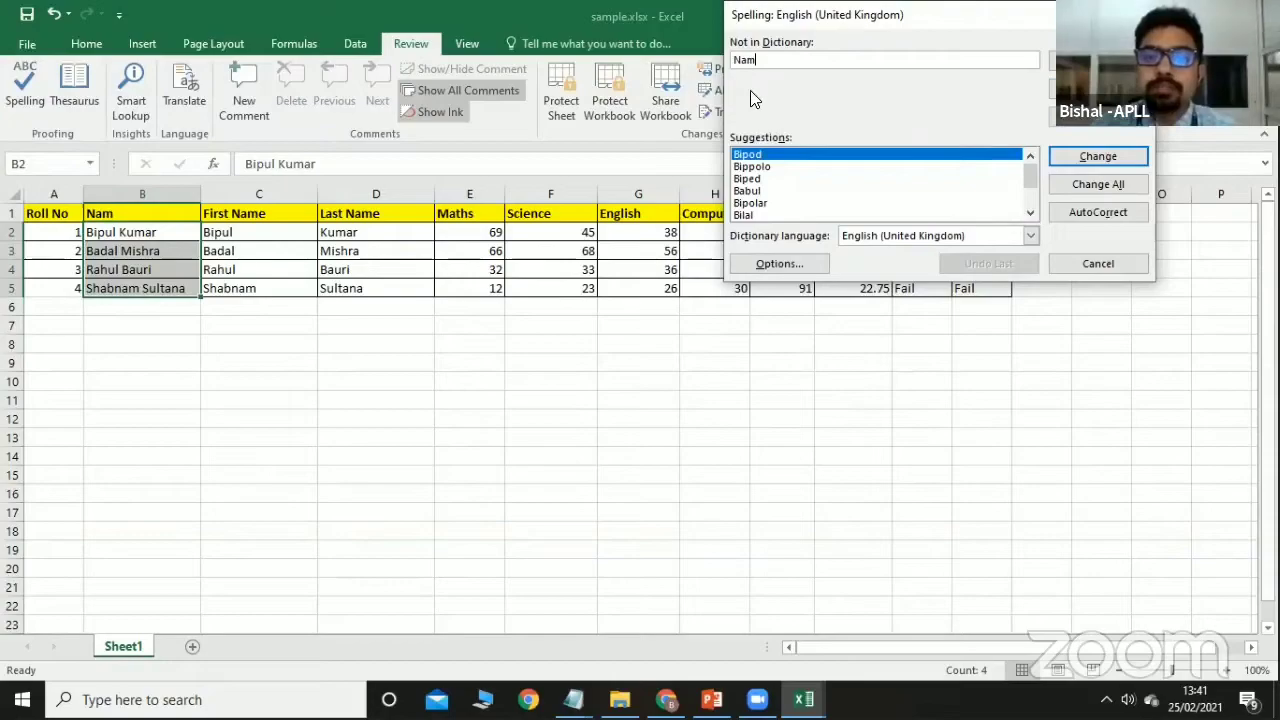
{"action": "key", "text": "Escape"}
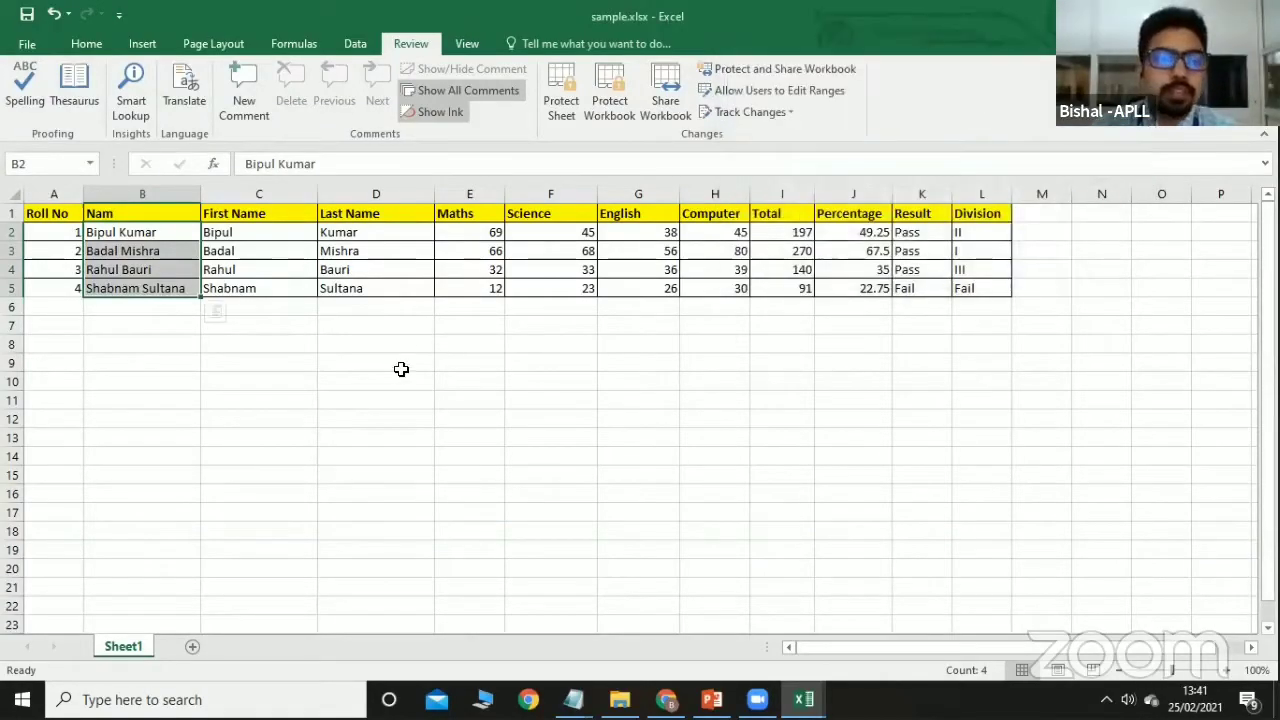
{"action": "left_click", "coordinate": [400, 362]}
Run an F7 spelling check from B1, skipping the flagged student name, until complete.
{"action": "left_click", "coordinate": [147, 207]}
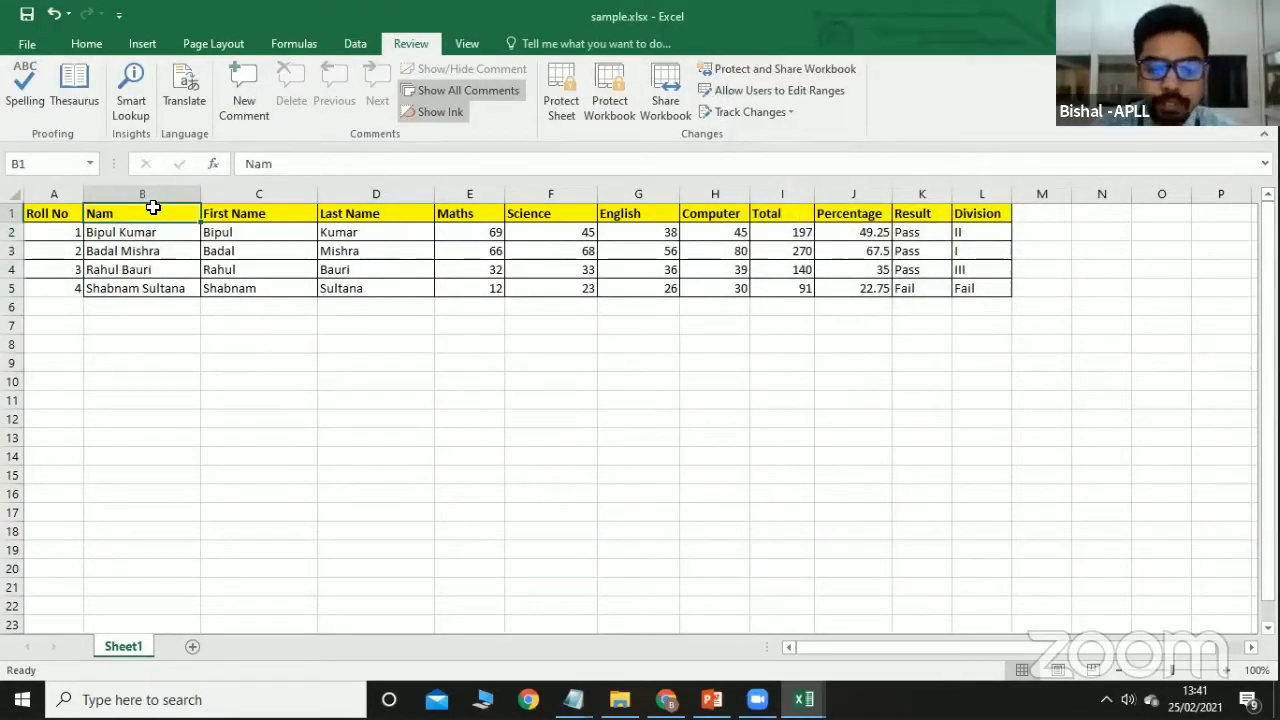
{"action": "key", "text": "F7"}
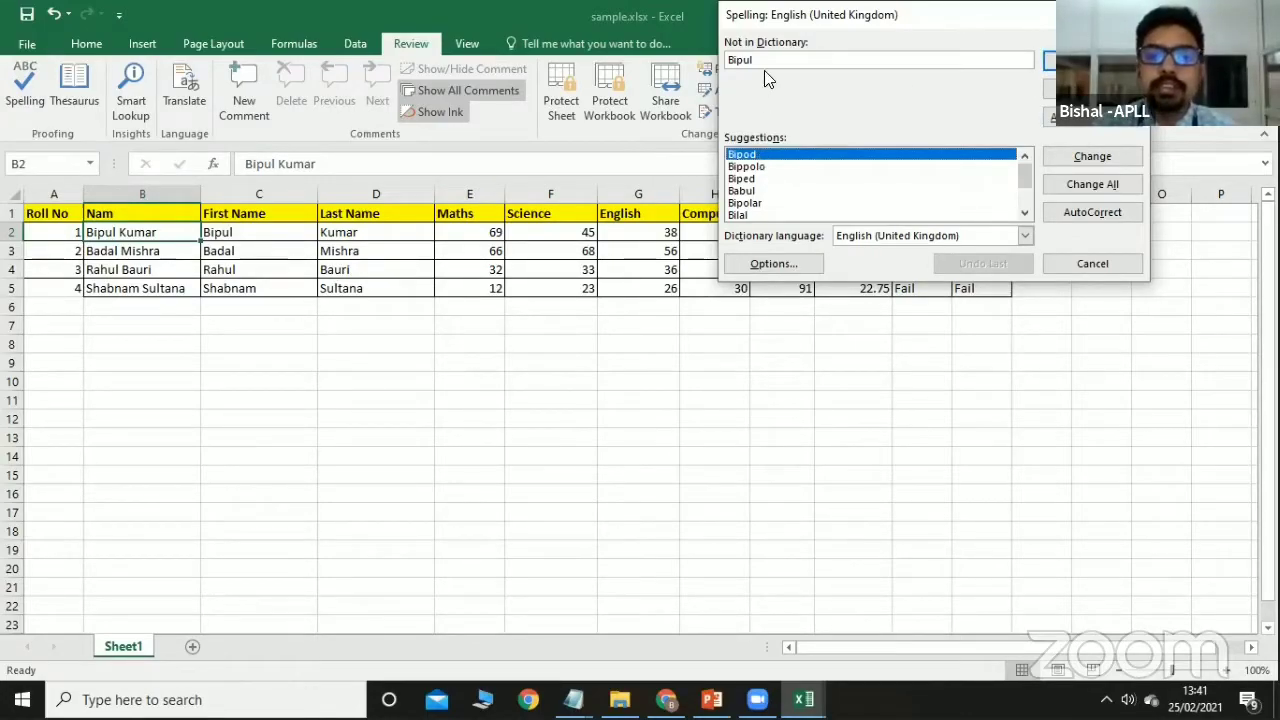
{"action": "left_click", "coordinate": [1093, 122]}
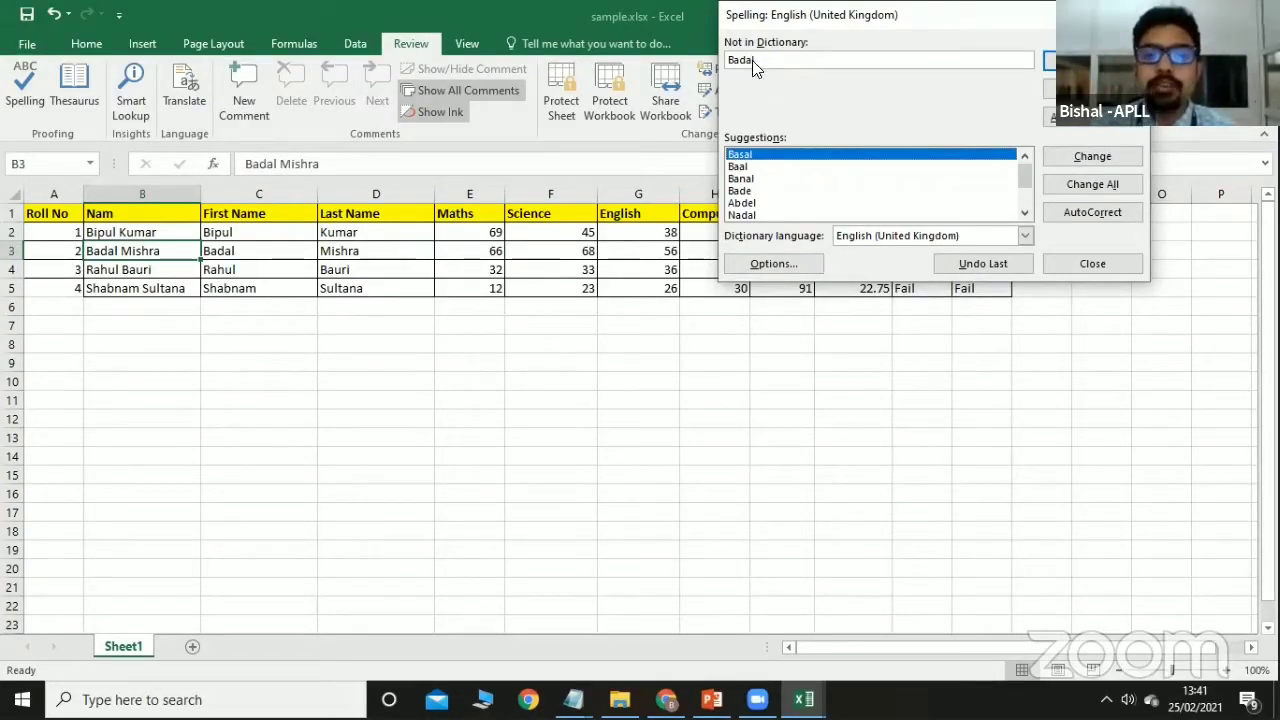
{"action": "scroll", "coordinate": [757, 190], "scroll_direction": "down", "scroll_amount": 2}
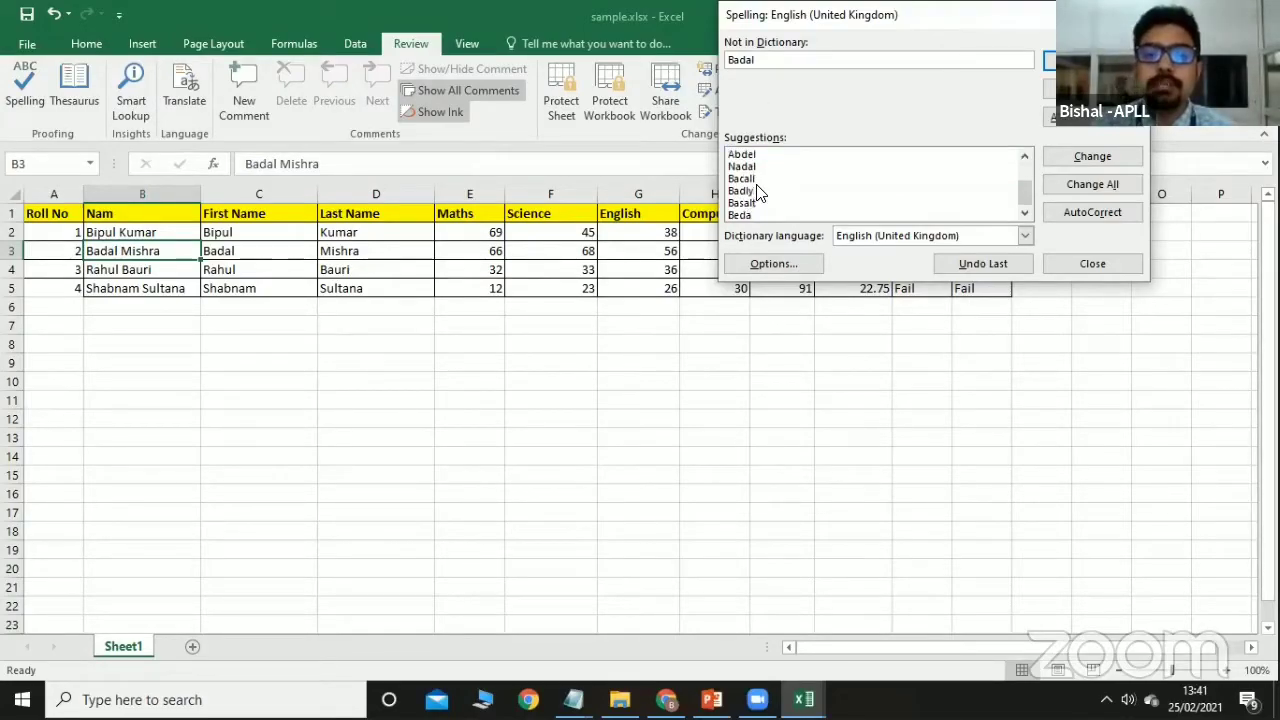
{"action": "left_click", "coordinate": [1084, 262]}
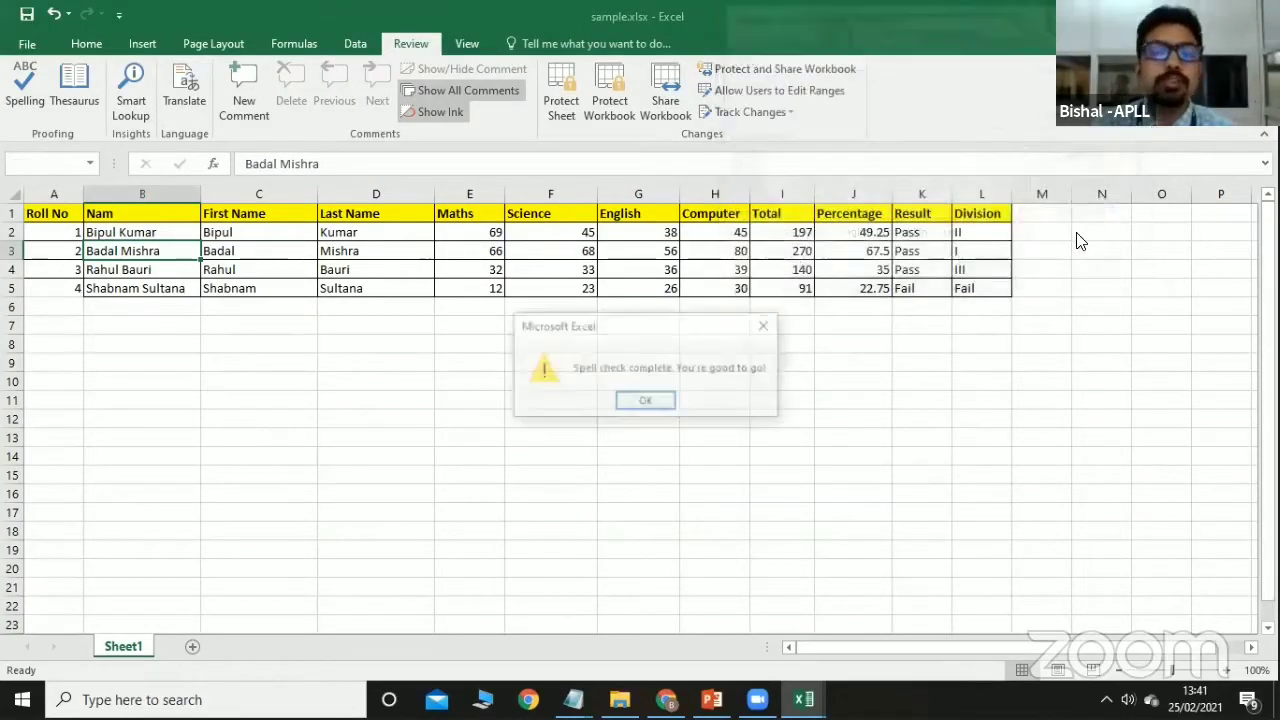
{"action": "left_click", "coordinate": [668, 404]}
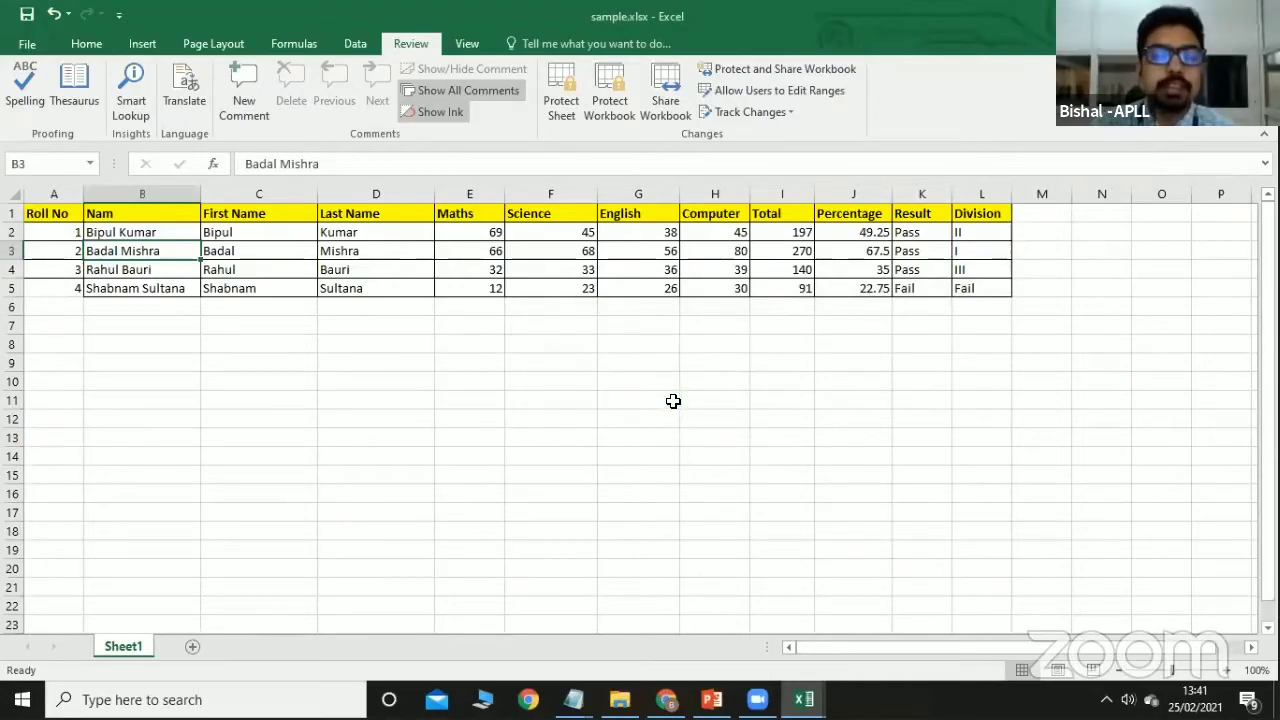
Correct the B1 header from 'Nam' to 'Name'.
{"action": "double_click", "coordinate": [150, 214]}
{"action": "type", "text": "e"}
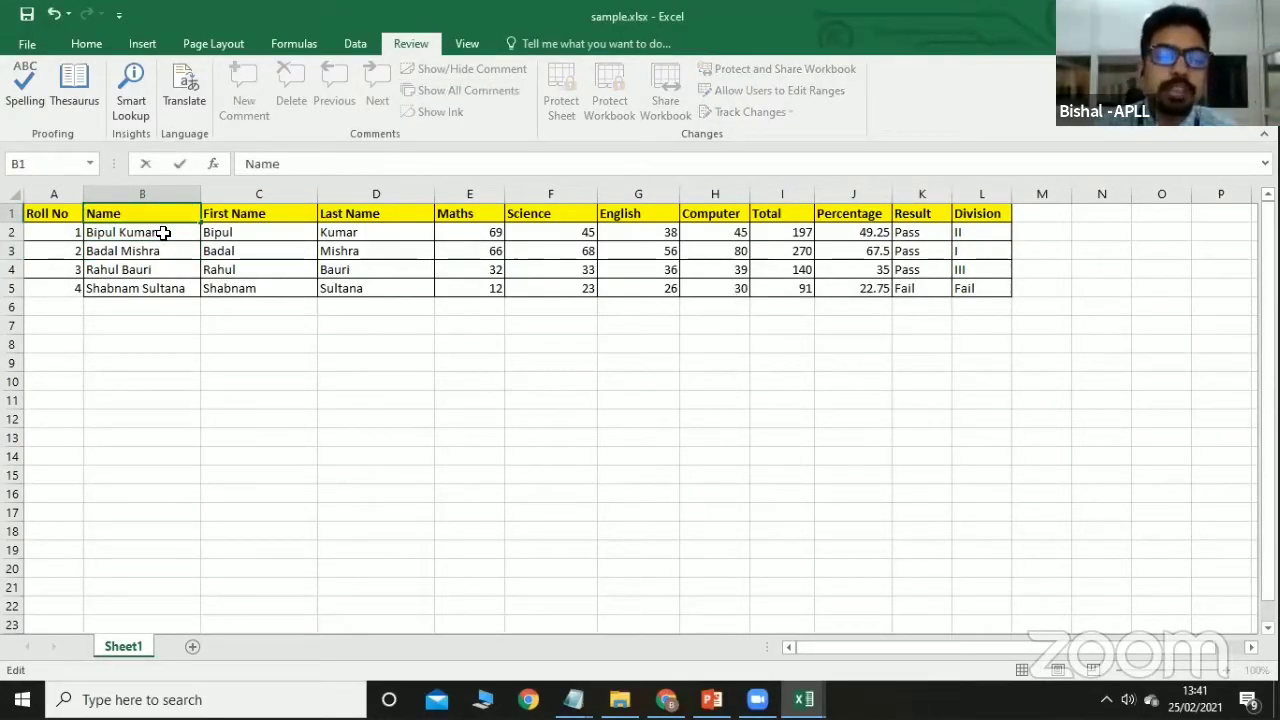
{"action": "key", "text": "Return"}
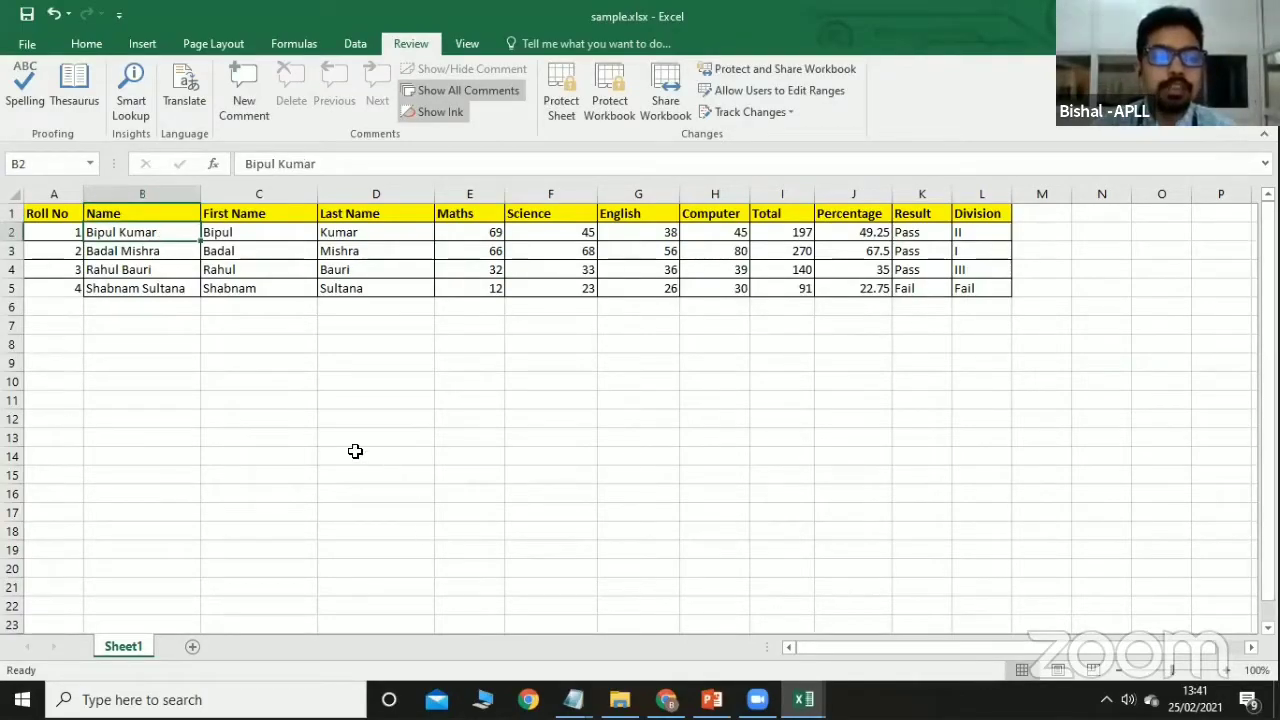
{"action": "left_click", "coordinate": [78, 96]}
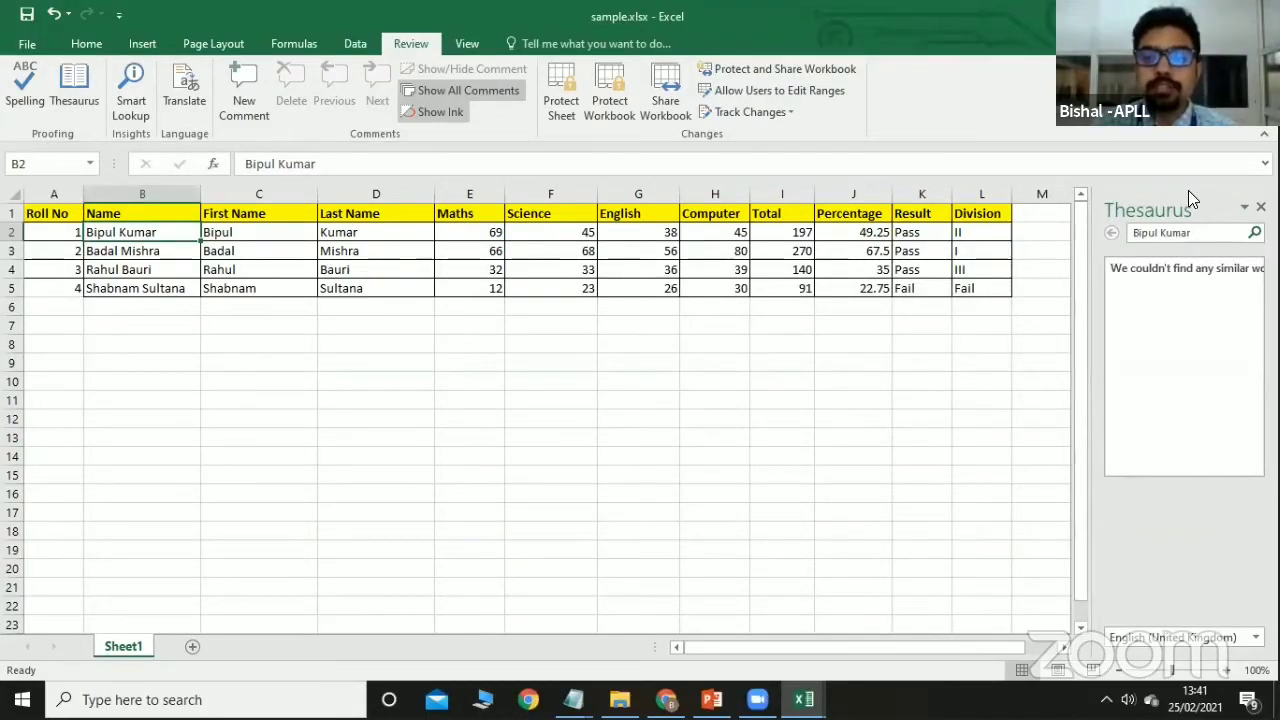
{"action": "left_click_drag", "start_coordinate": [1196, 233], "coordinate": [1086, 238]}
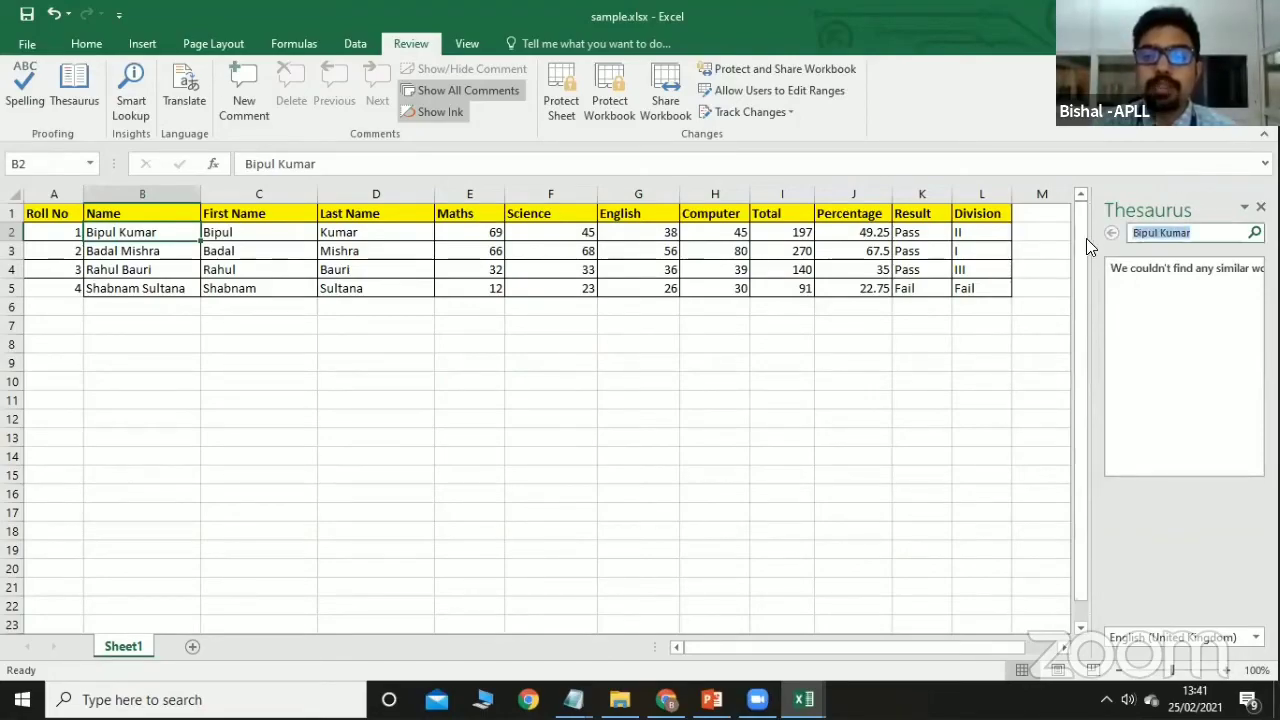
{"action": "key", "text": "BackSpace"}
{"action": "type", "text": "Name"}
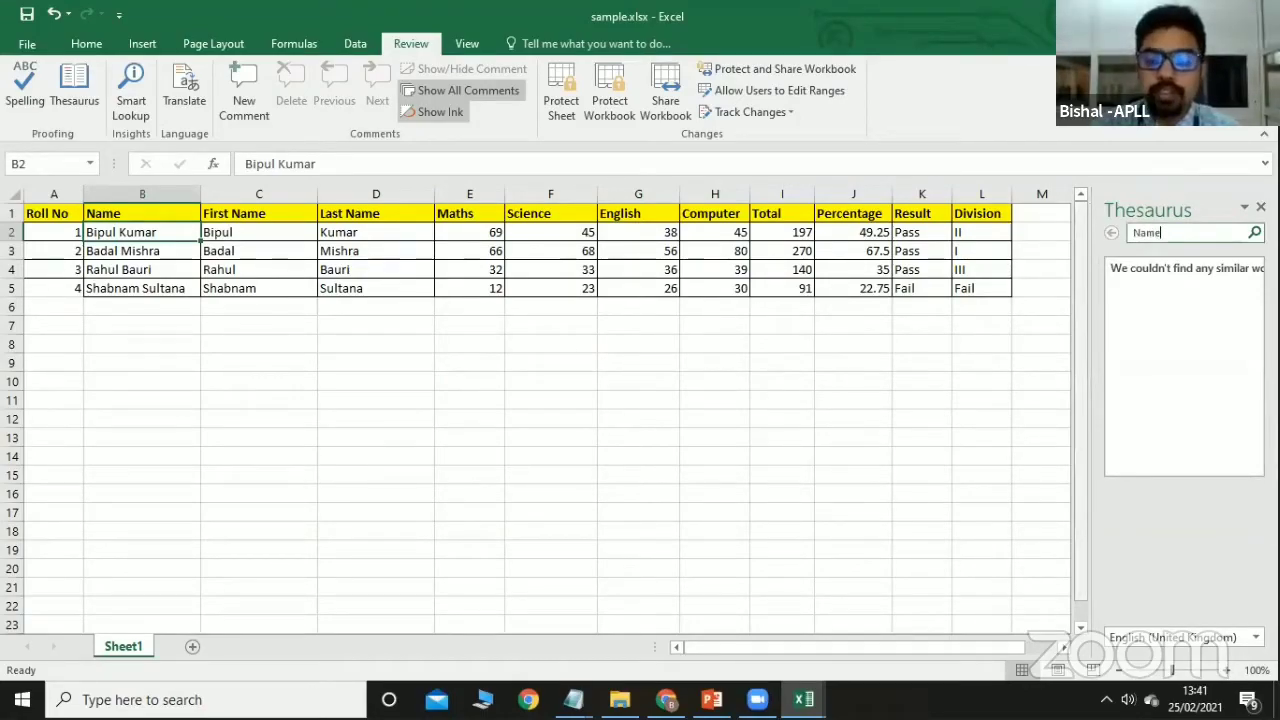
{"action": "key", "text": "Return"}
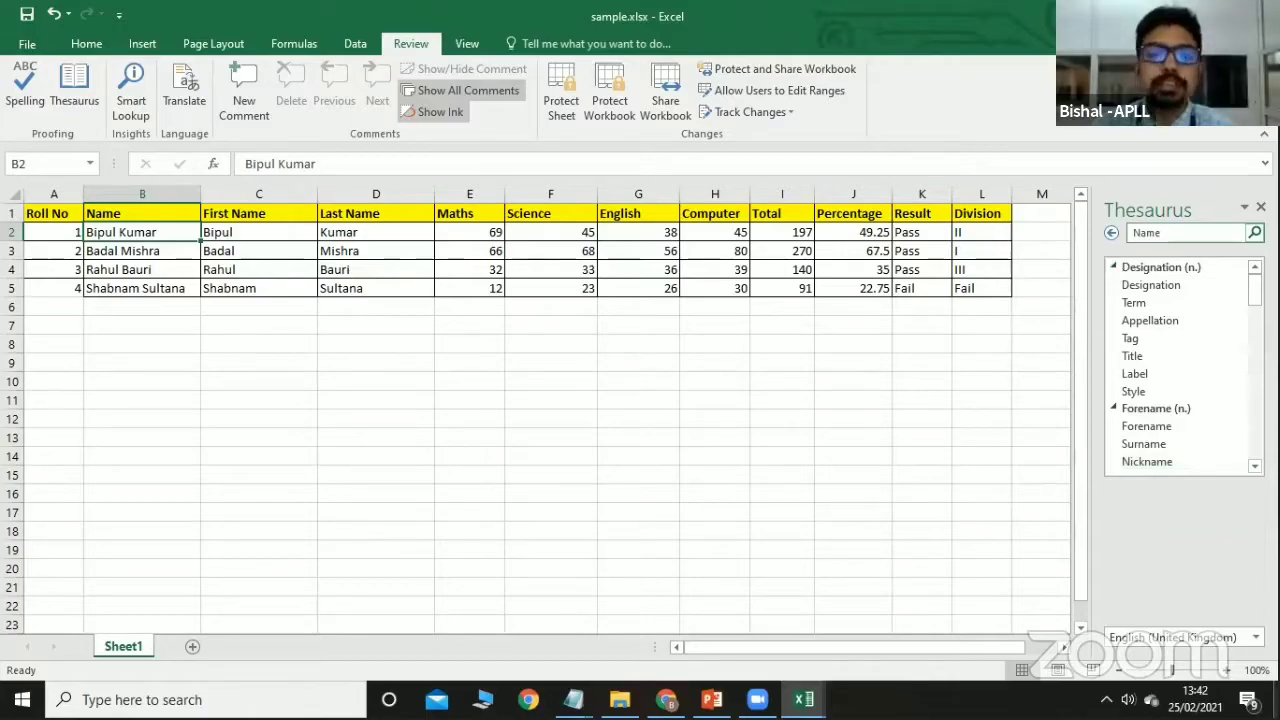
{"action": "left_click", "coordinate": [1260, 207]}
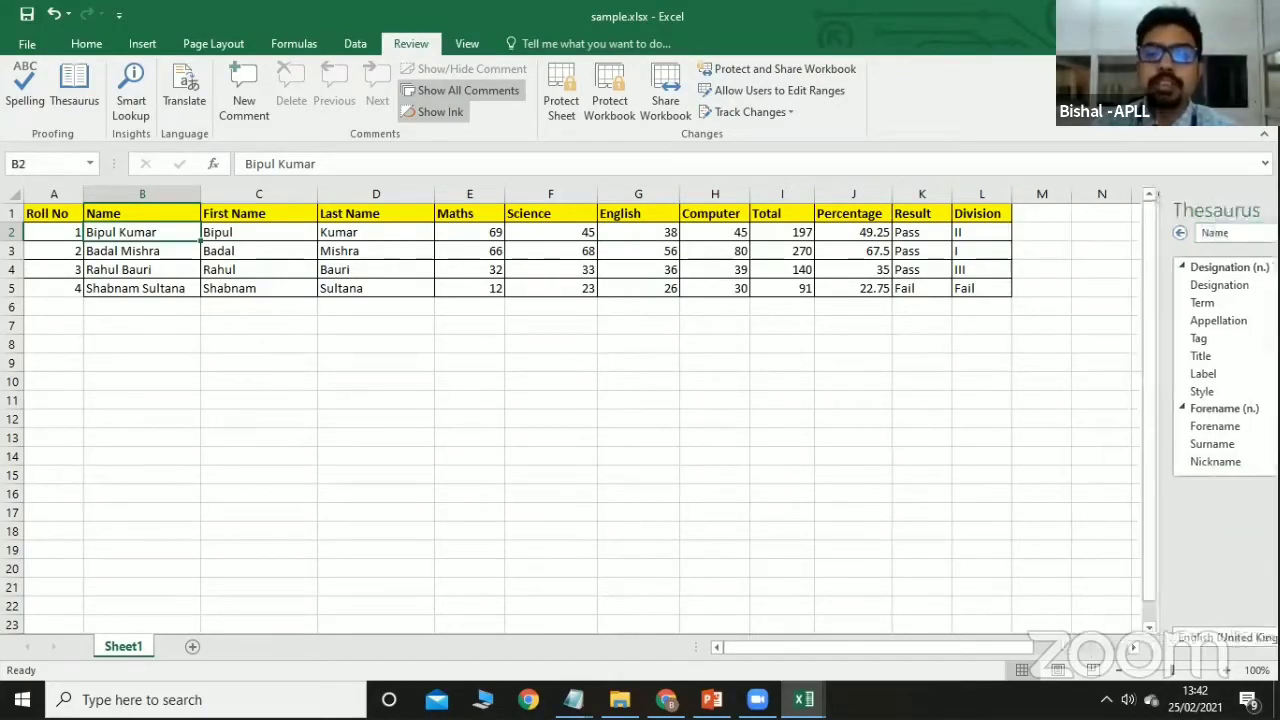
{"action": "left_click", "coordinate": [185, 95]}
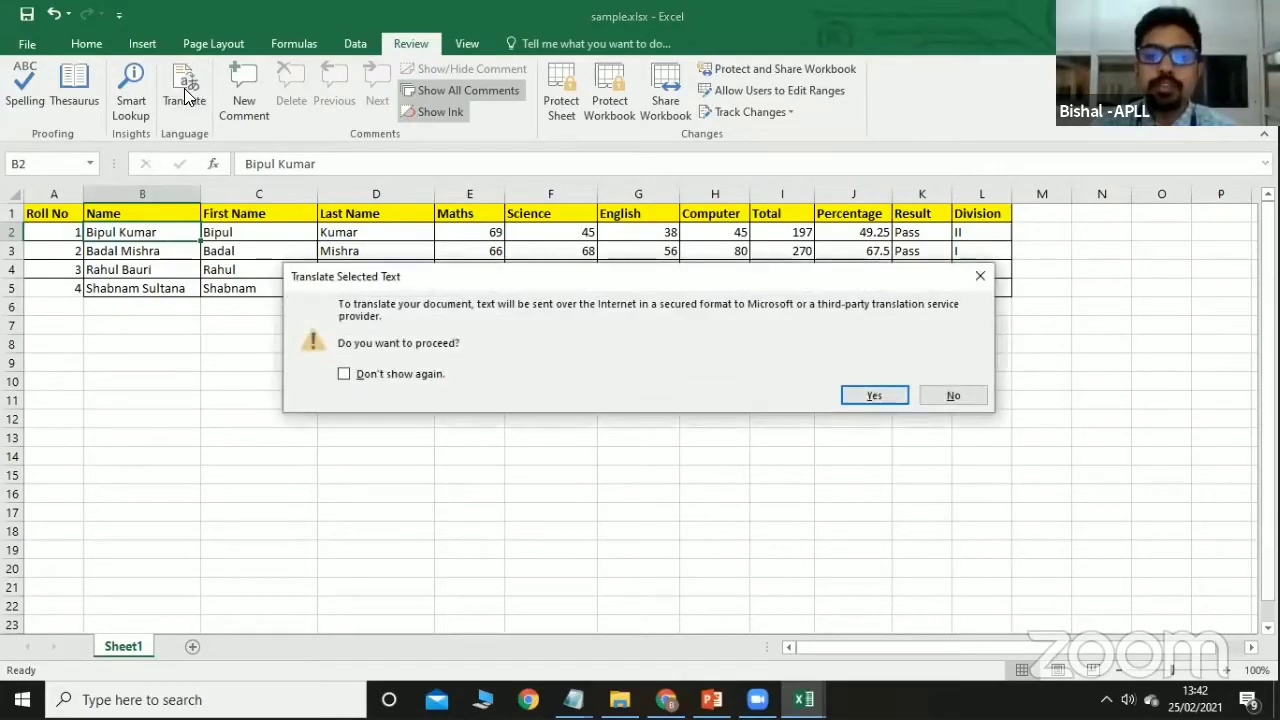
{"action": "left_click", "coordinate": [873, 394]}
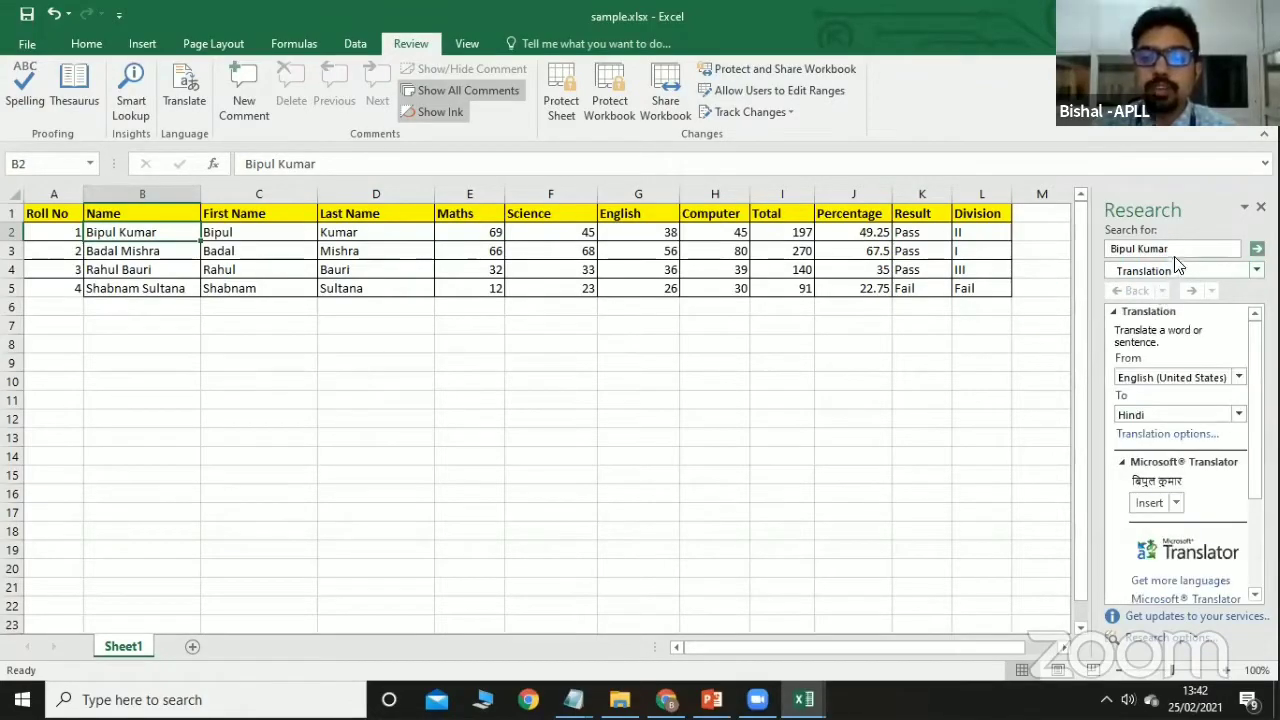
{"action": "key", "text": "BackSpace"}
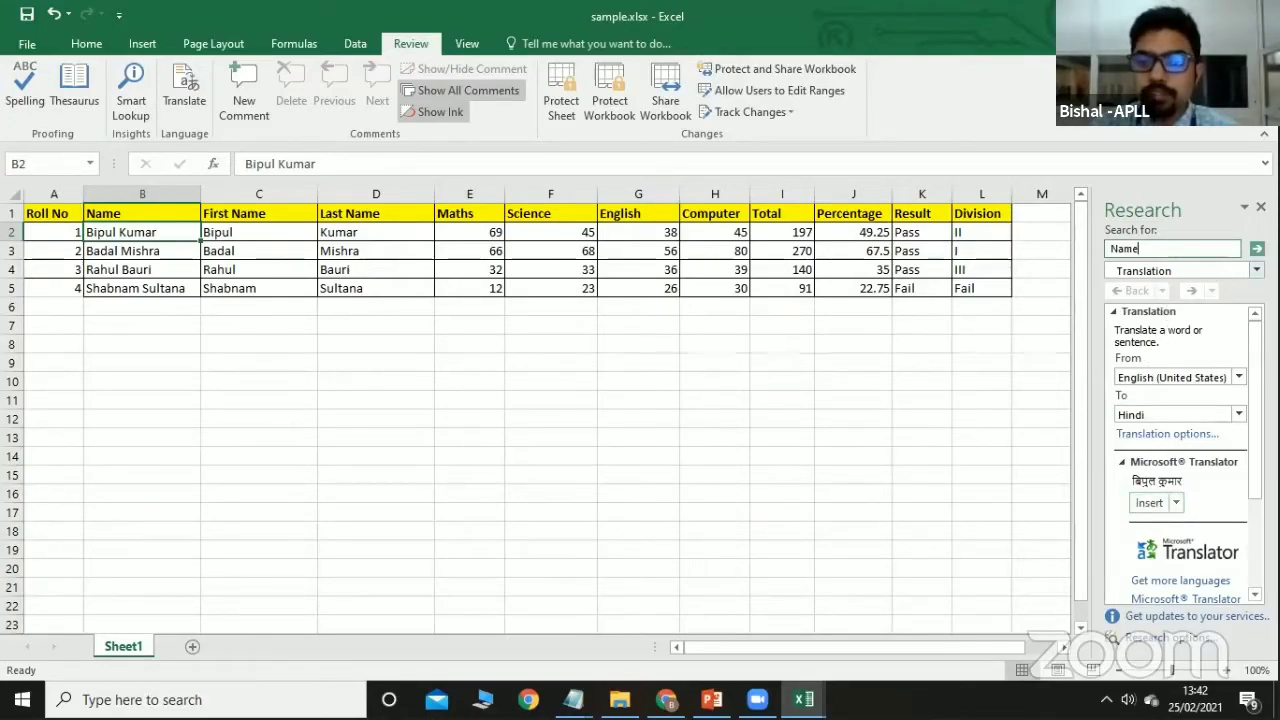
{"action": "left_click", "coordinate": [1240, 270]}
{"action": "left_click", "coordinate": [1128, 345]}
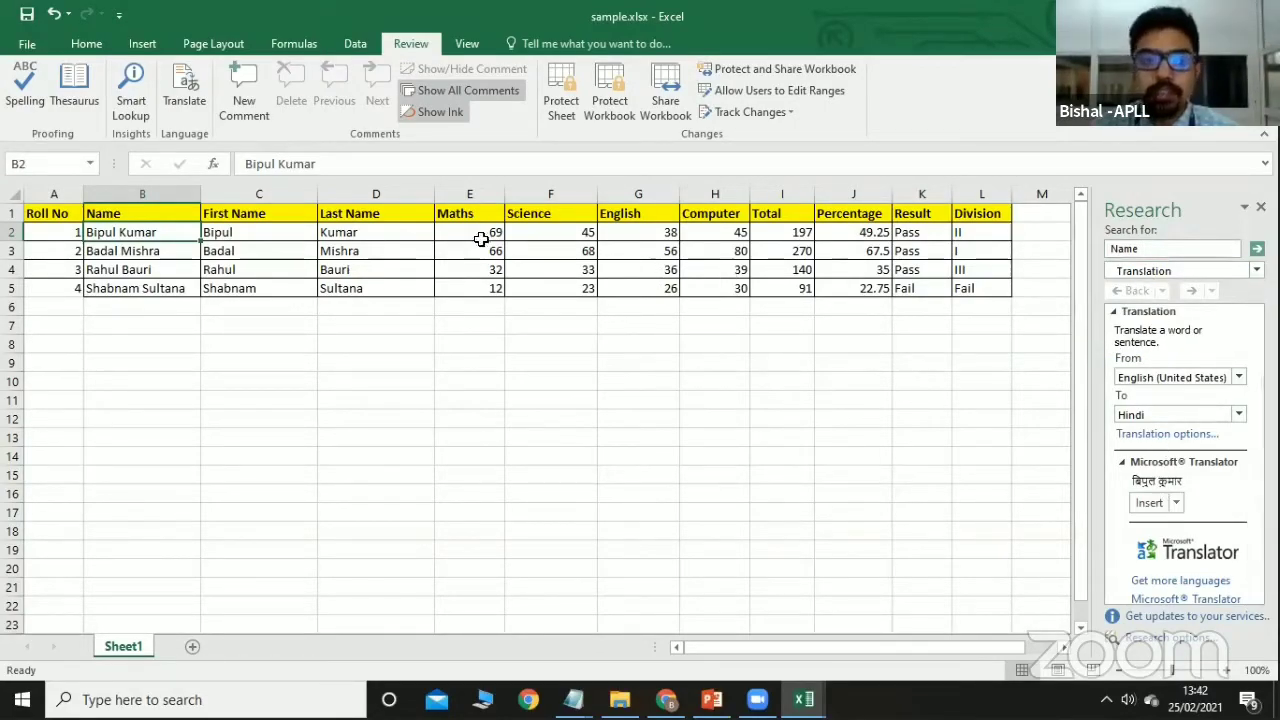
{"action": "left_click", "coordinate": [150, 210]}
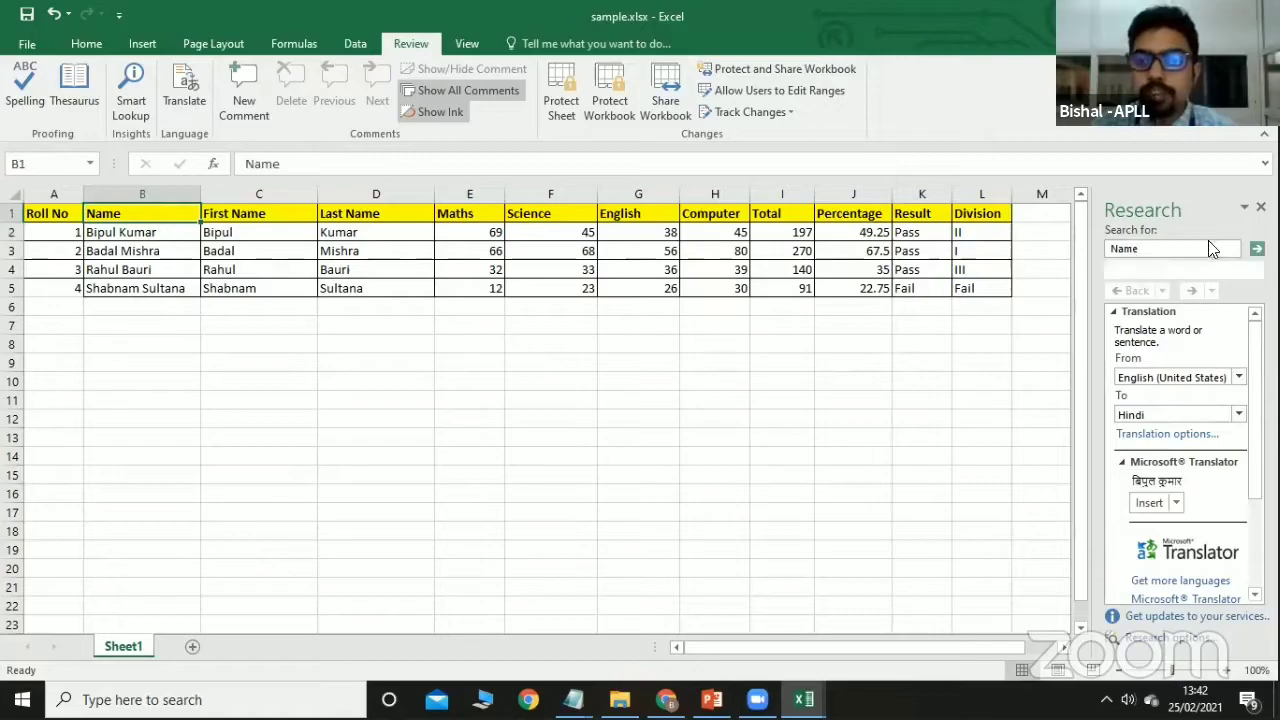
{"action": "left_click", "coordinate": [1260, 207]}
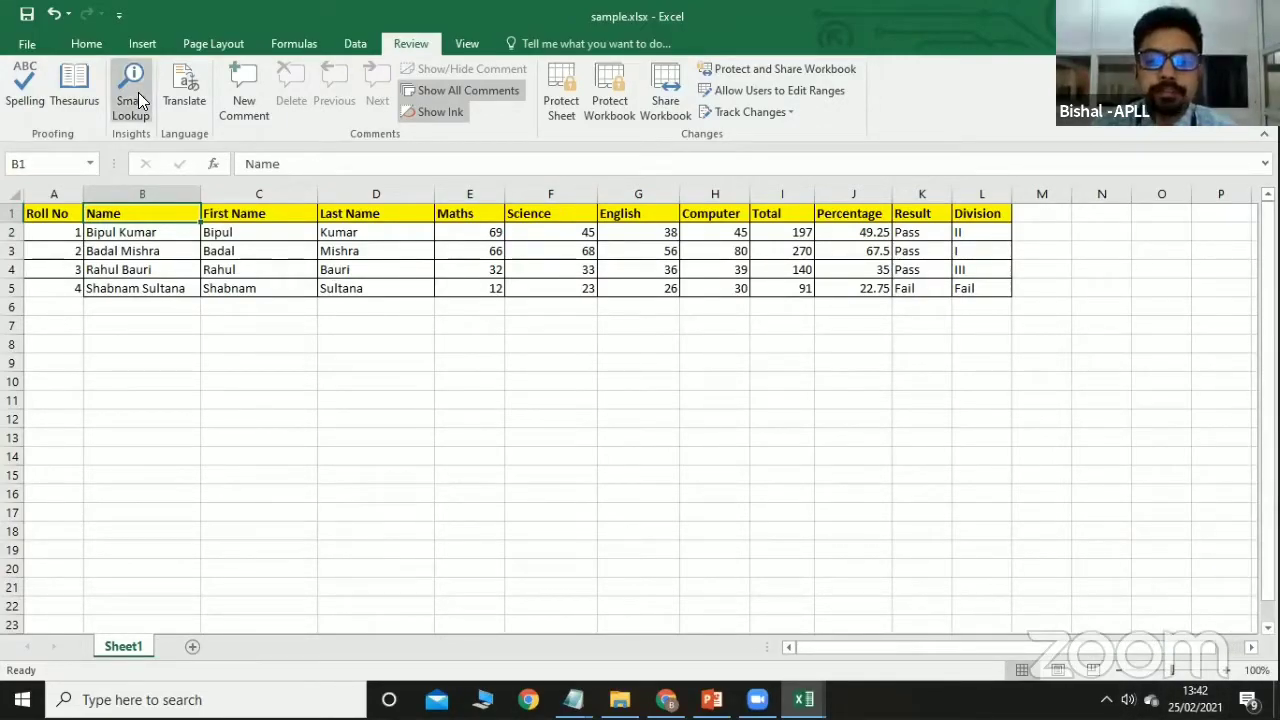
{"action": "left_click", "coordinate": [186, 92]}
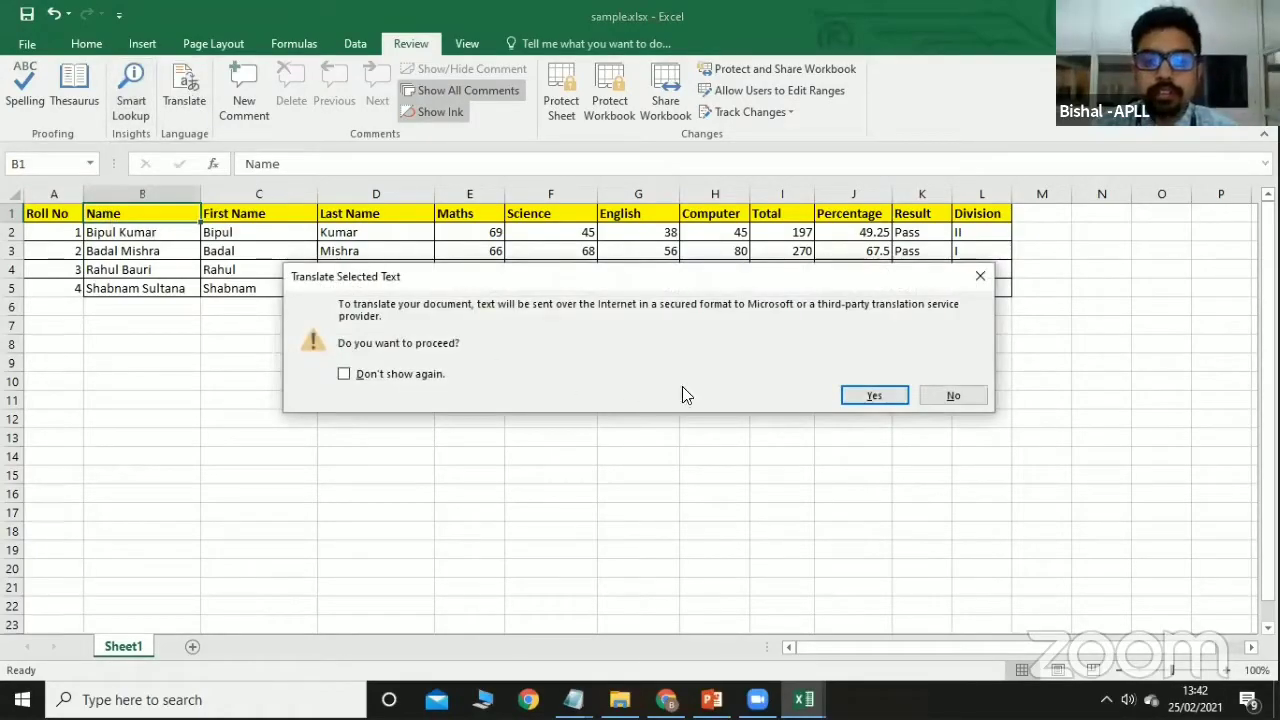
{"action": "left_click", "coordinate": [872, 396]}
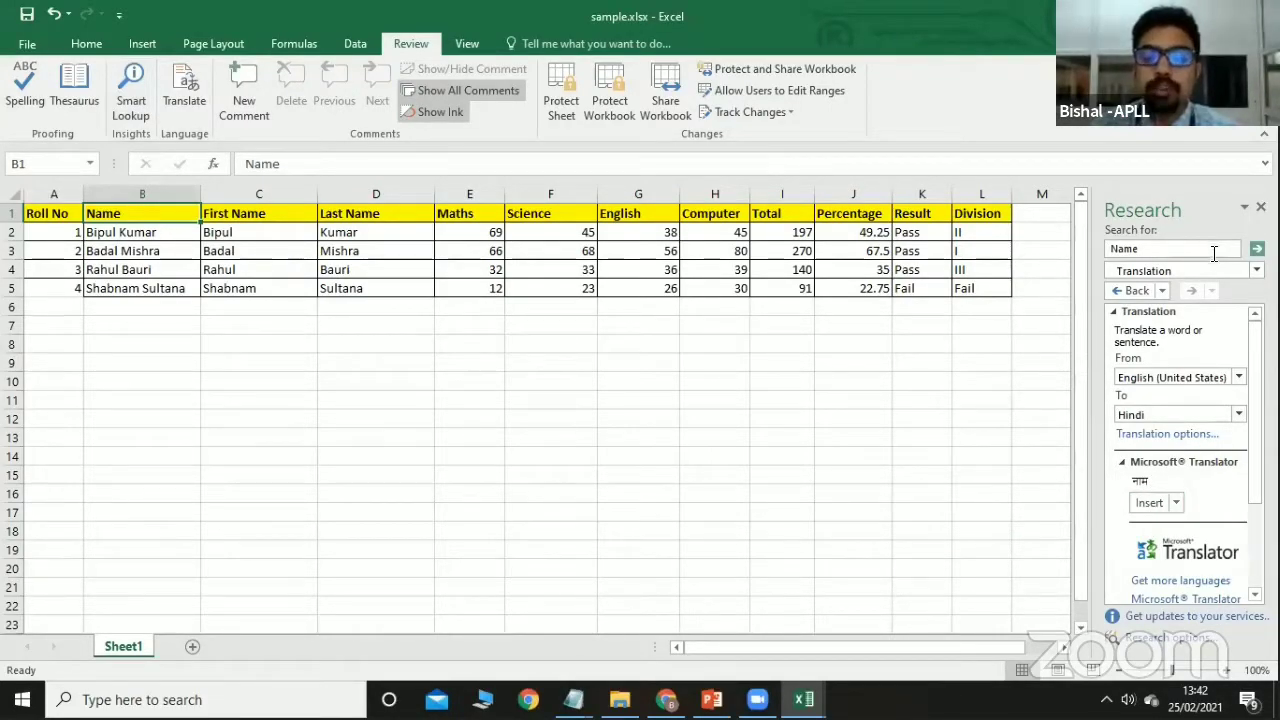
{"action": "left_click", "coordinate": [1260, 207]}
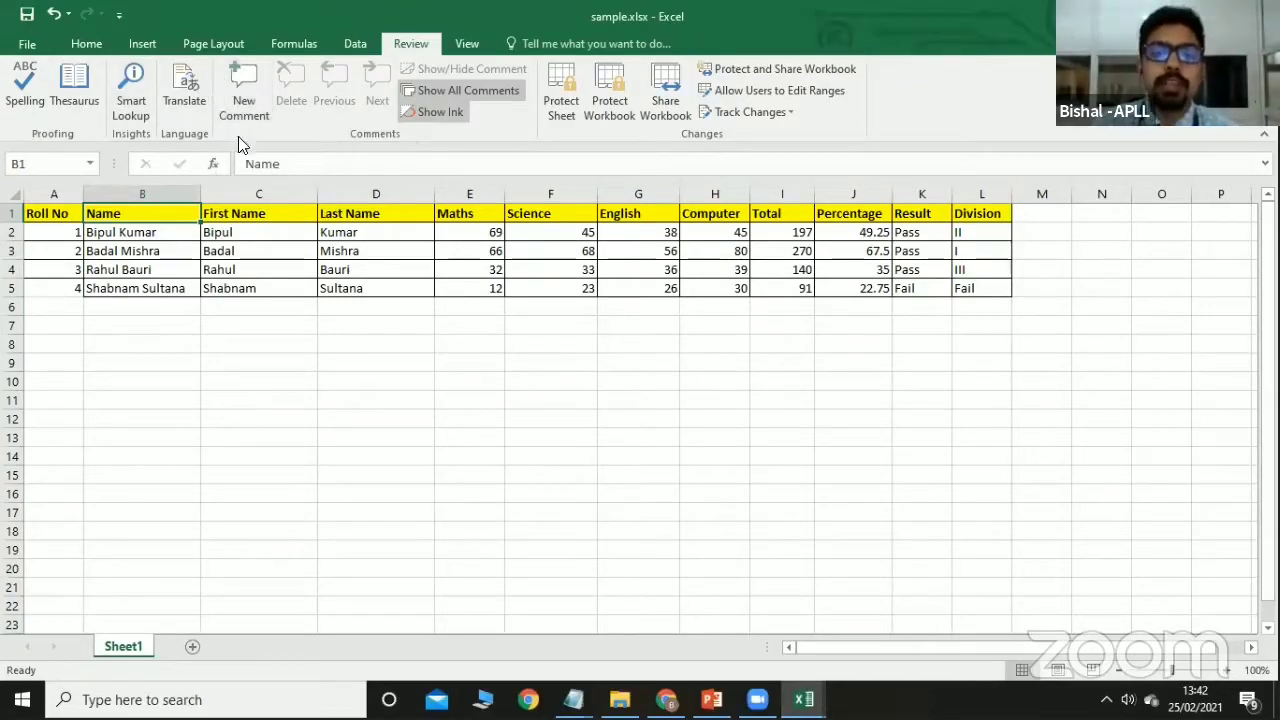
Protect Sheet1 with a password, re-entering the password to confirm it.
{"action": "left_click", "coordinate": [493, 361]}
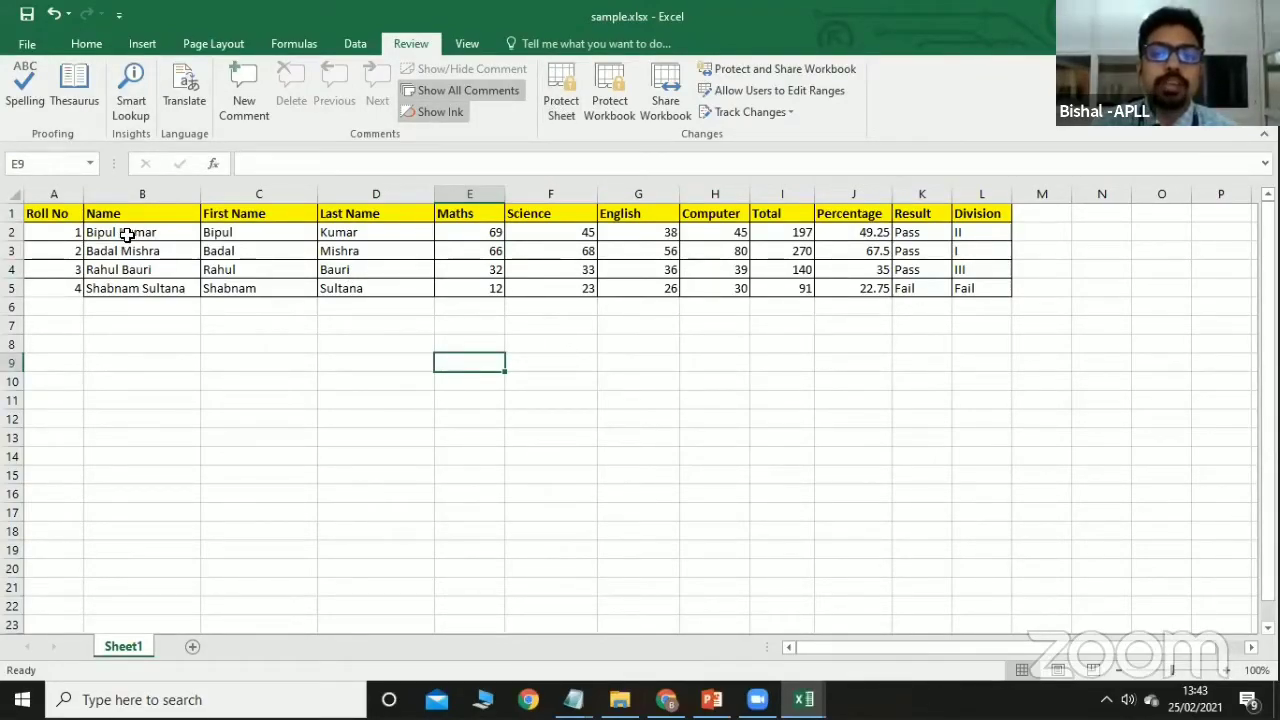
{"action": "left_click", "coordinate": [554, 106]}
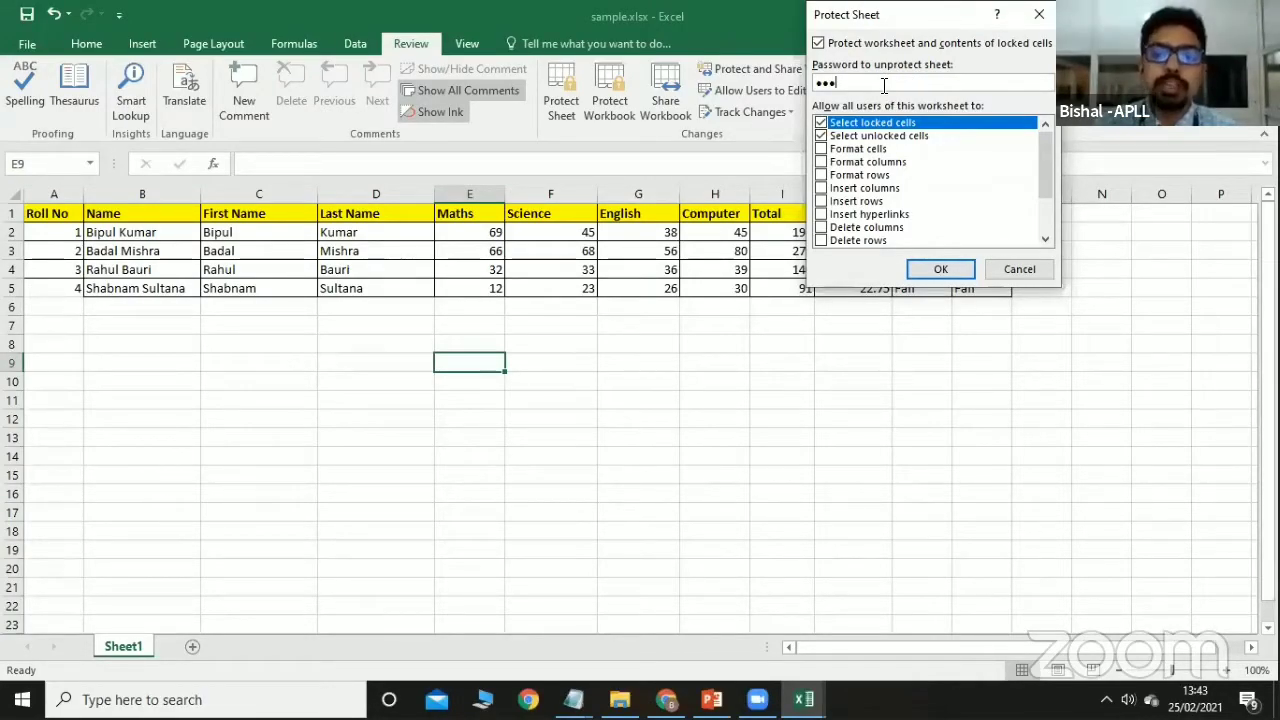
{"action": "left_click", "coordinate": [946, 269]}
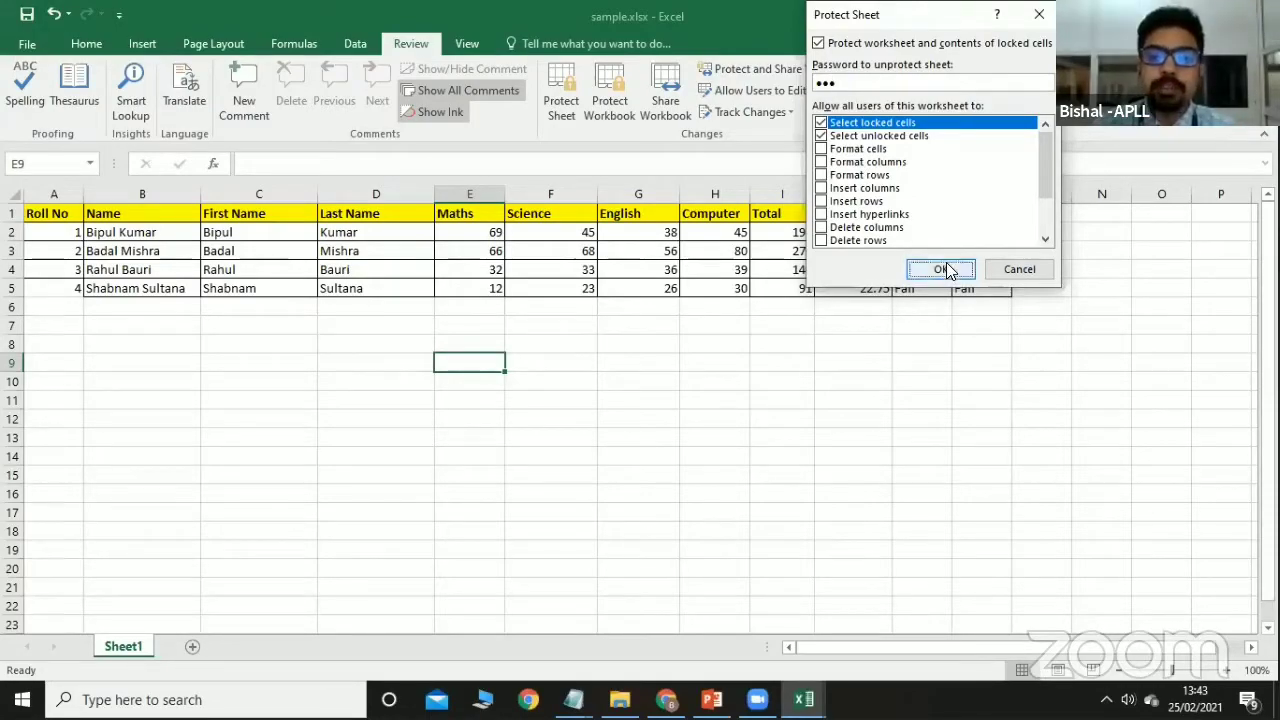
{"action": "type", "text": "***"}
{"action": "left_click", "coordinate": [945, 212]}
Try editing the mark in E3 and cell C8, dismissing each protected-sheet warning.
{"action": "left_click", "coordinate": [455, 252]}
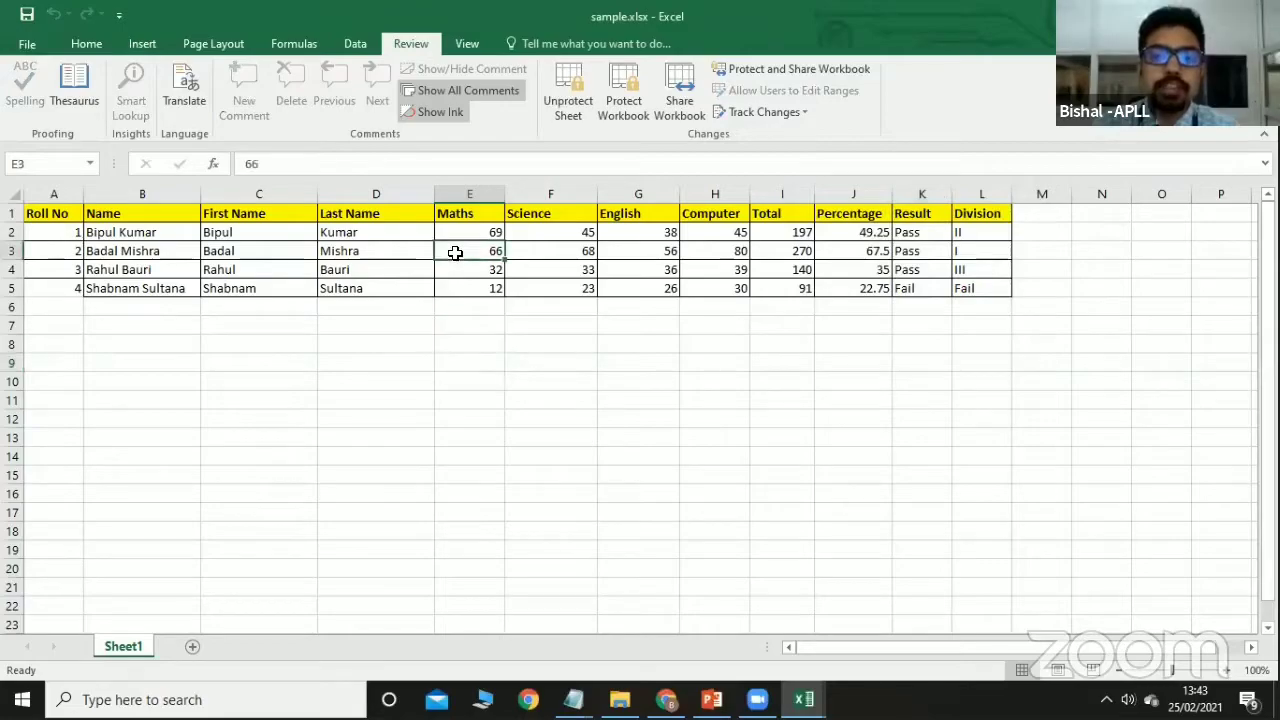
{"action": "double_click", "coordinate": [455, 252]}
{"action": "left_click", "coordinate": [650, 400]}
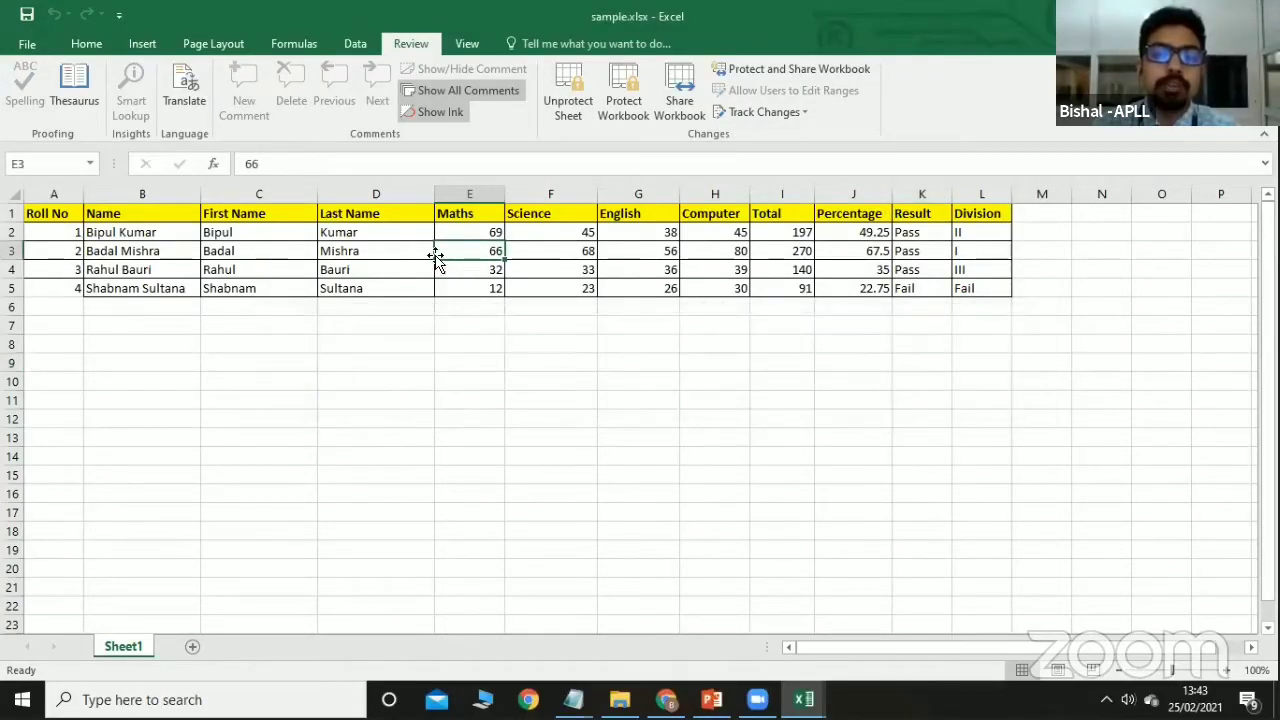
{"action": "left_click", "coordinate": [350, 256]}
{"action": "left_click", "coordinate": [348, 286]}
{"action": "double_click", "coordinate": [306, 343]}
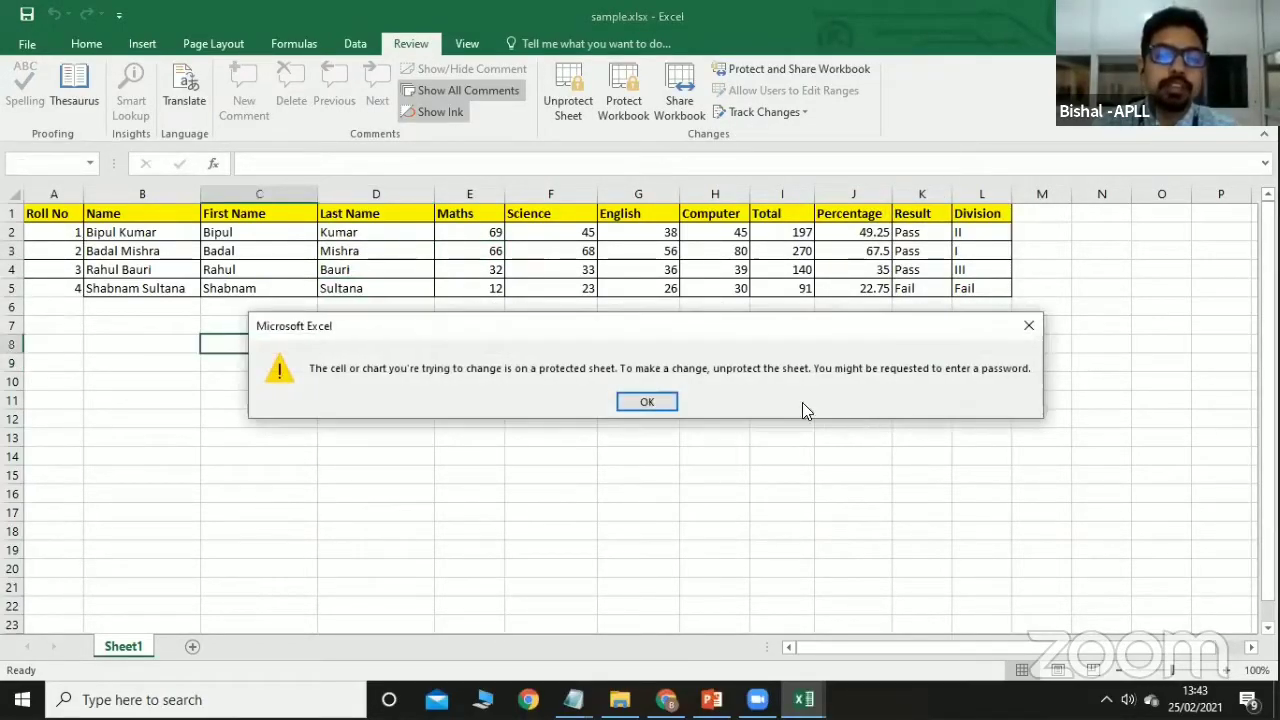
{"action": "left_click", "coordinate": [648, 402]}
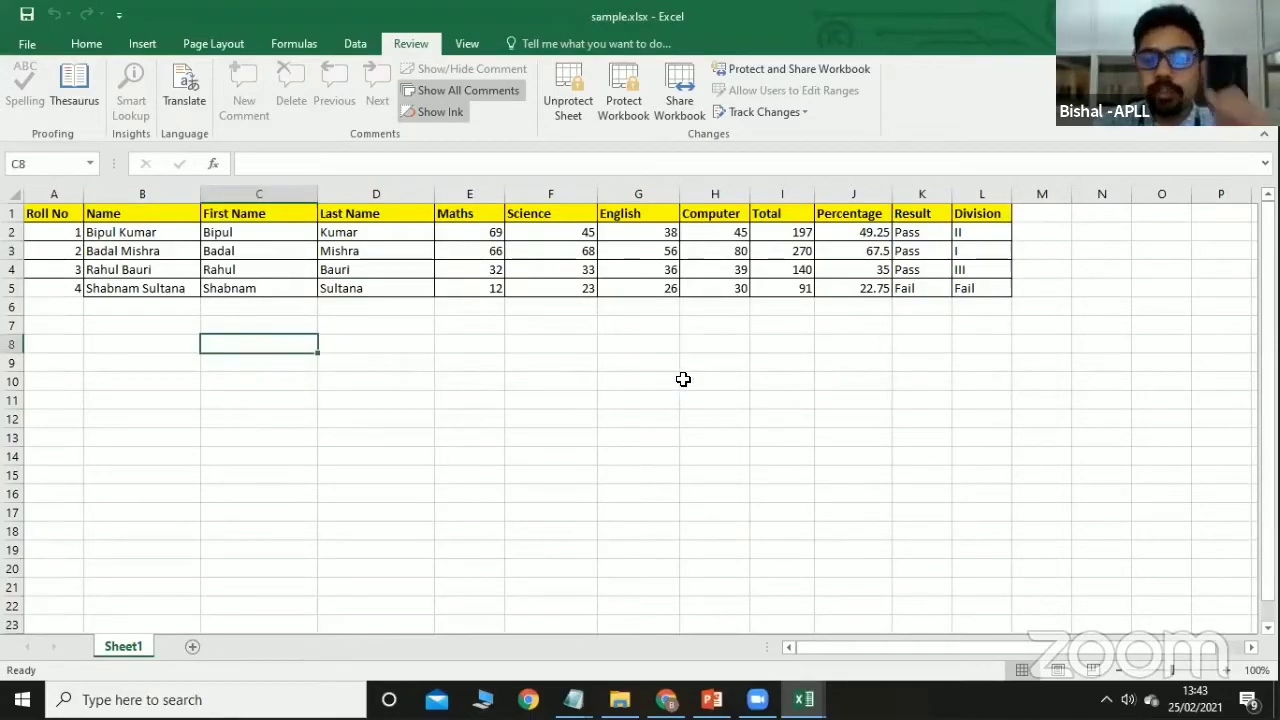
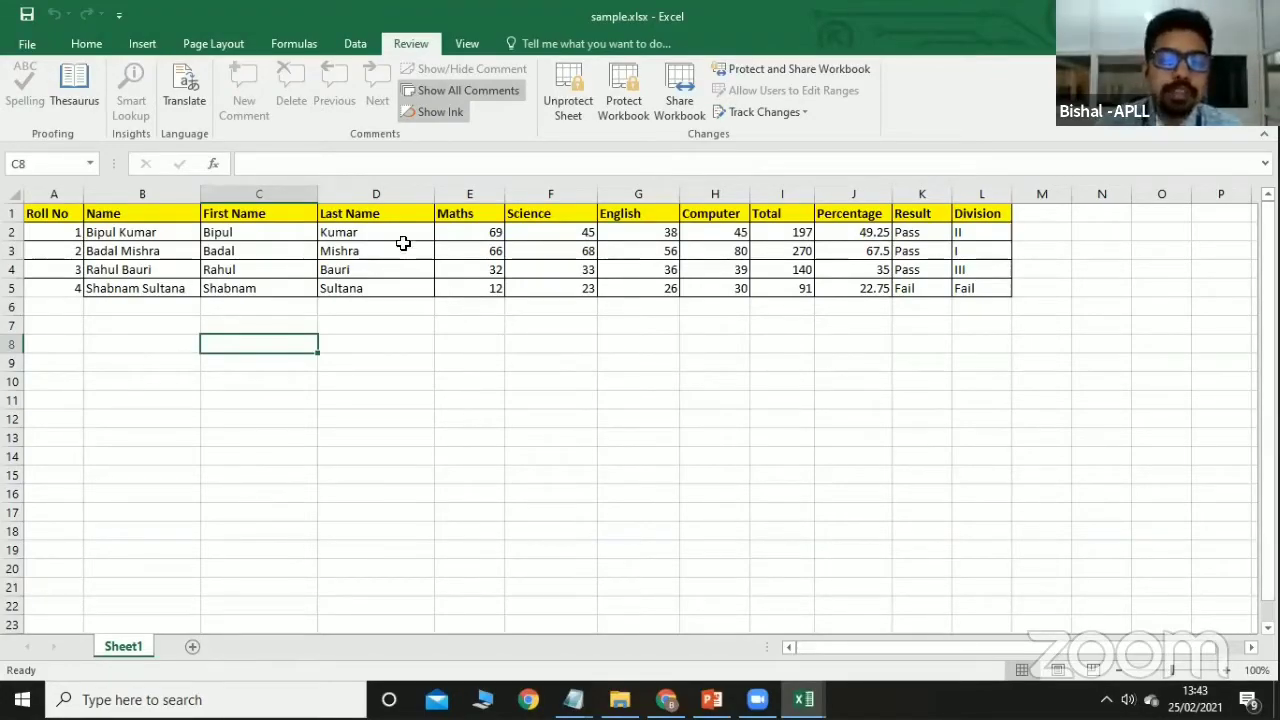
Dismiss the D3 protection warning and unprotect Sheet1 by entering its password.
{"action": "double_click", "coordinate": [405, 250]}
{"action": "left_click", "coordinate": [652, 404]}
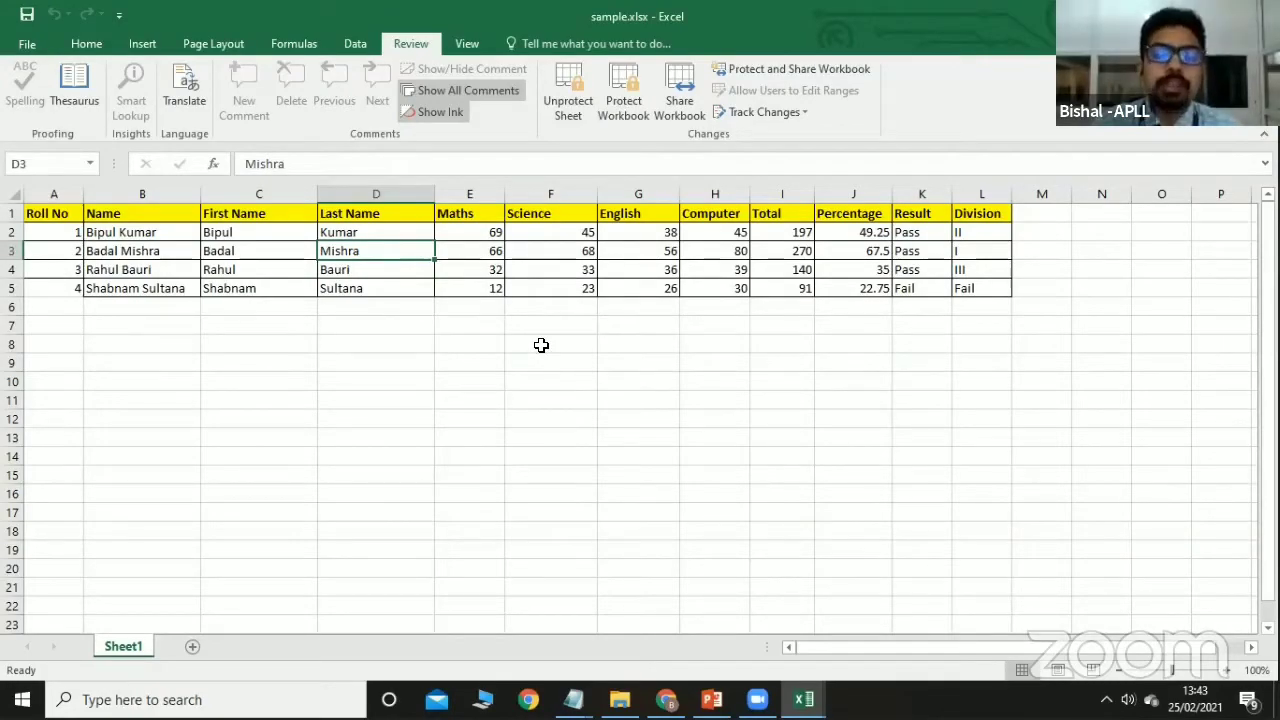
{"action": "left_click", "coordinate": [567, 100]}
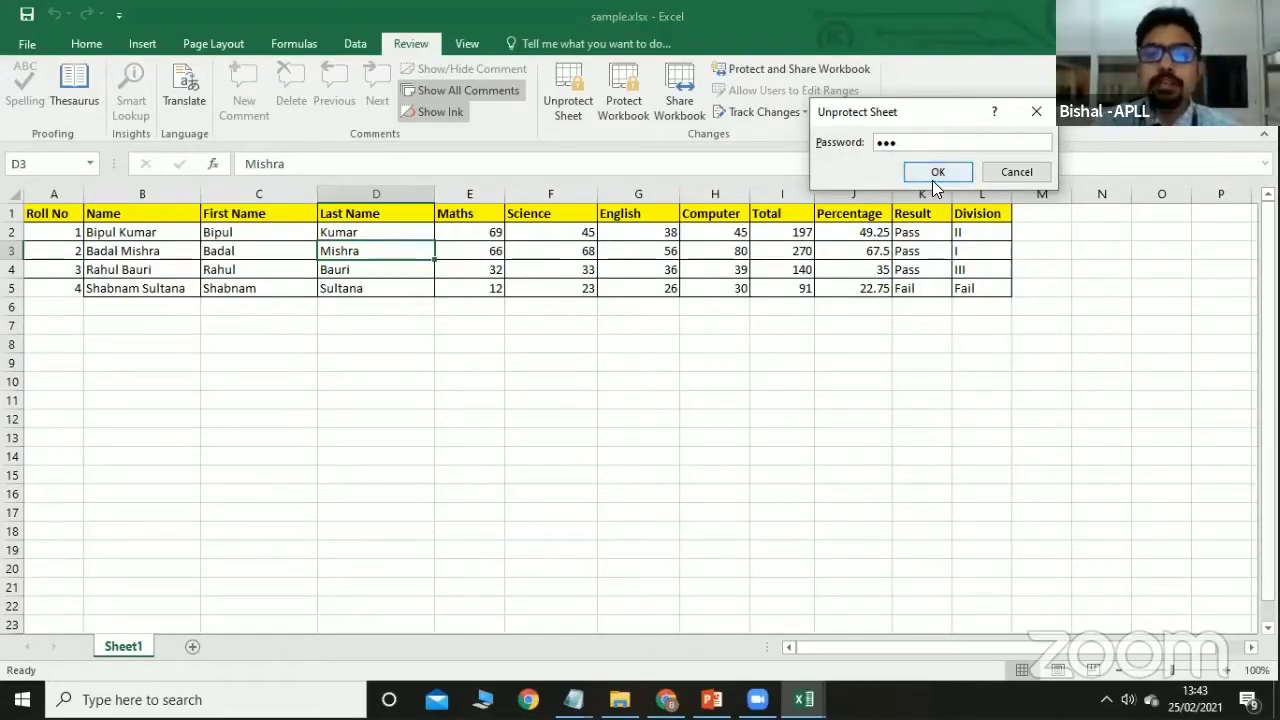
{"action": "left_click", "coordinate": [937, 172]}
Edit the Maths and Science marks in E3 and F3, then select G3.
{"action": "left_click", "coordinate": [480, 252]}
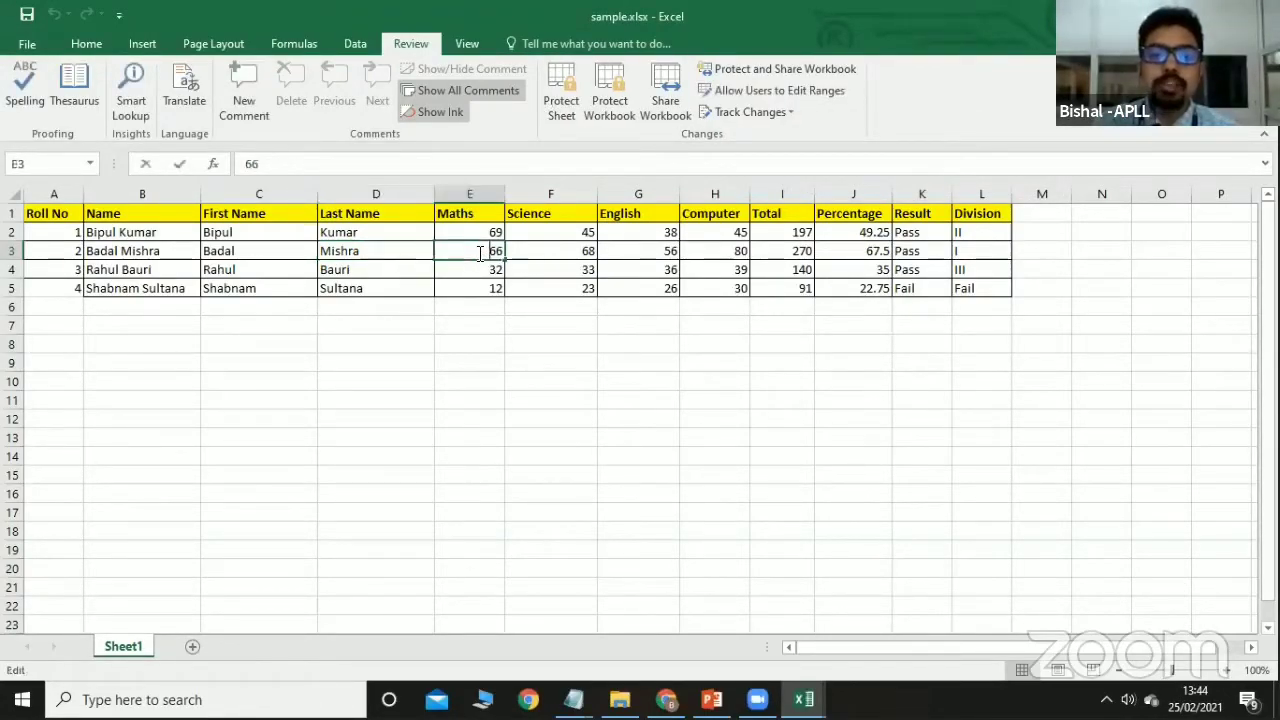
{"action": "double_click", "coordinate": [480, 252]}
{"action": "double_click", "coordinate": [545, 251]}
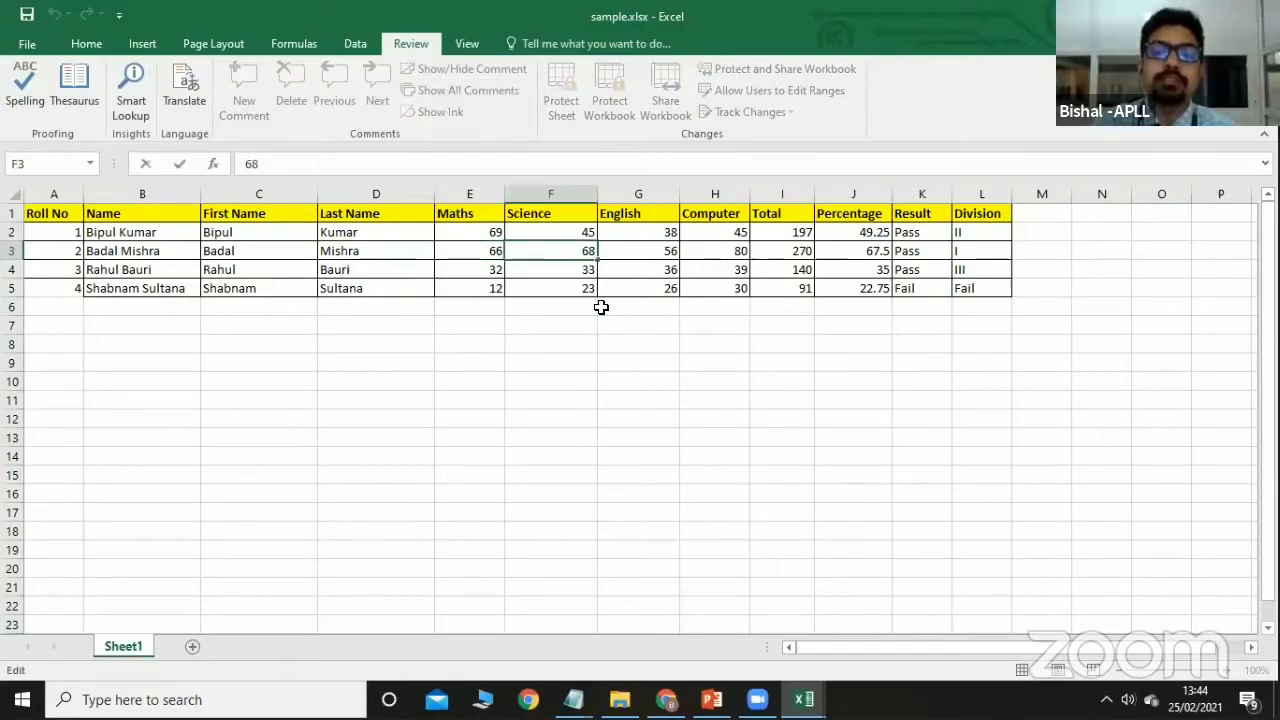
{"action": "left_click", "coordinate": [657, 247]}
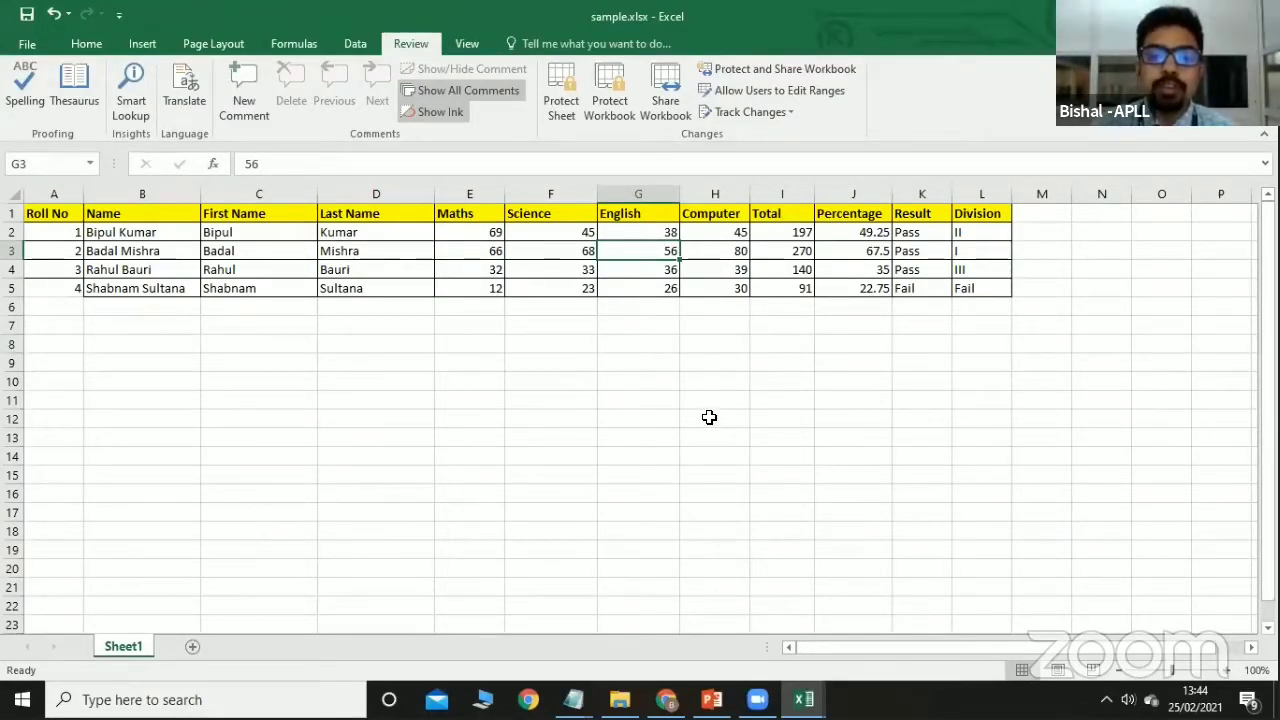
Rename the Sheet1 worksheet tab to 'First Name'.
{"action": "right_click", "coordinate": [126, 646]}
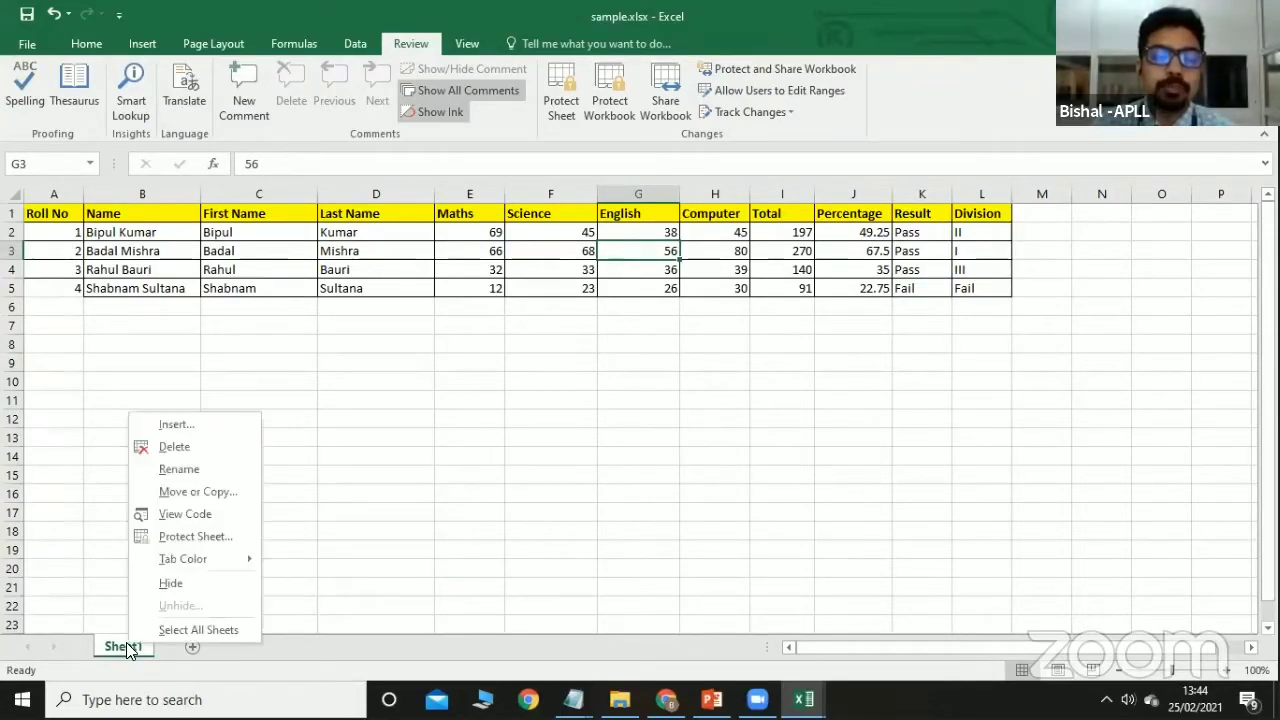
{"action": "left_click", "coordinate": [167, 472]}
{"action": "key", "text": "BackSpace"}
{"action": "type", "text": "Fi"}
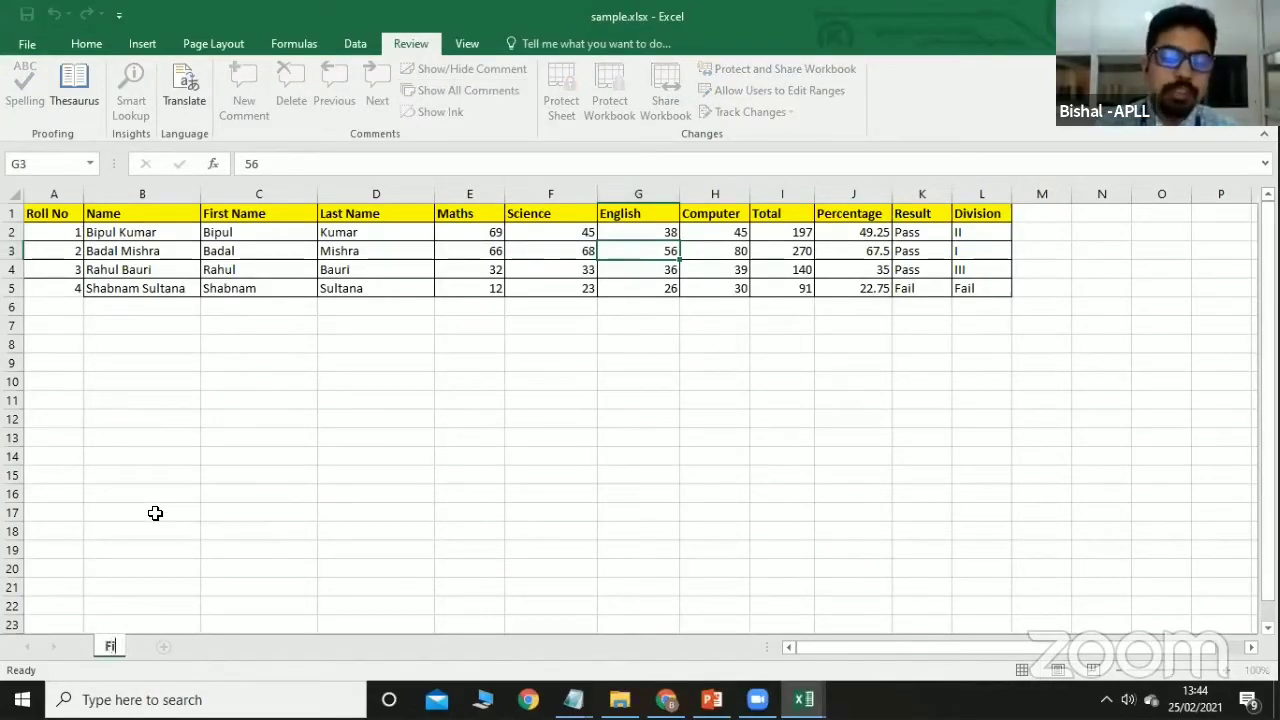
{"action": "type", "text": "rst Name"}
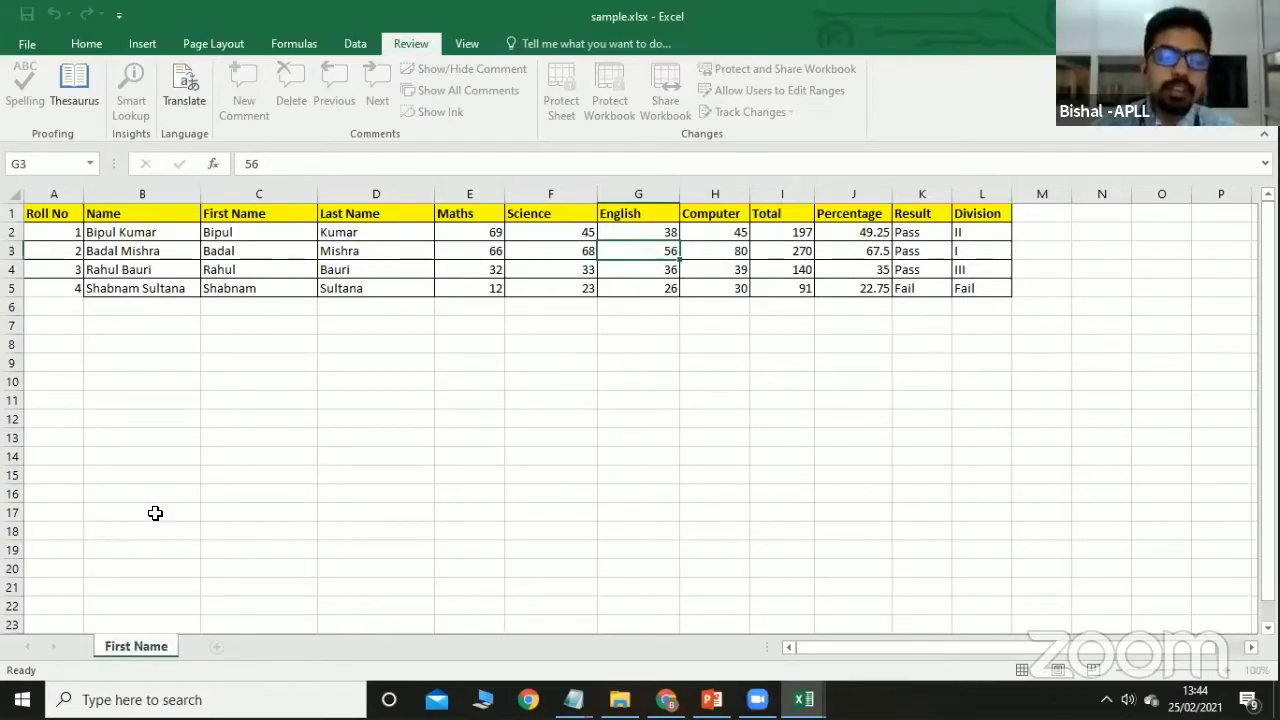
{"action": "left_click", "coordinate": [155, 513]}
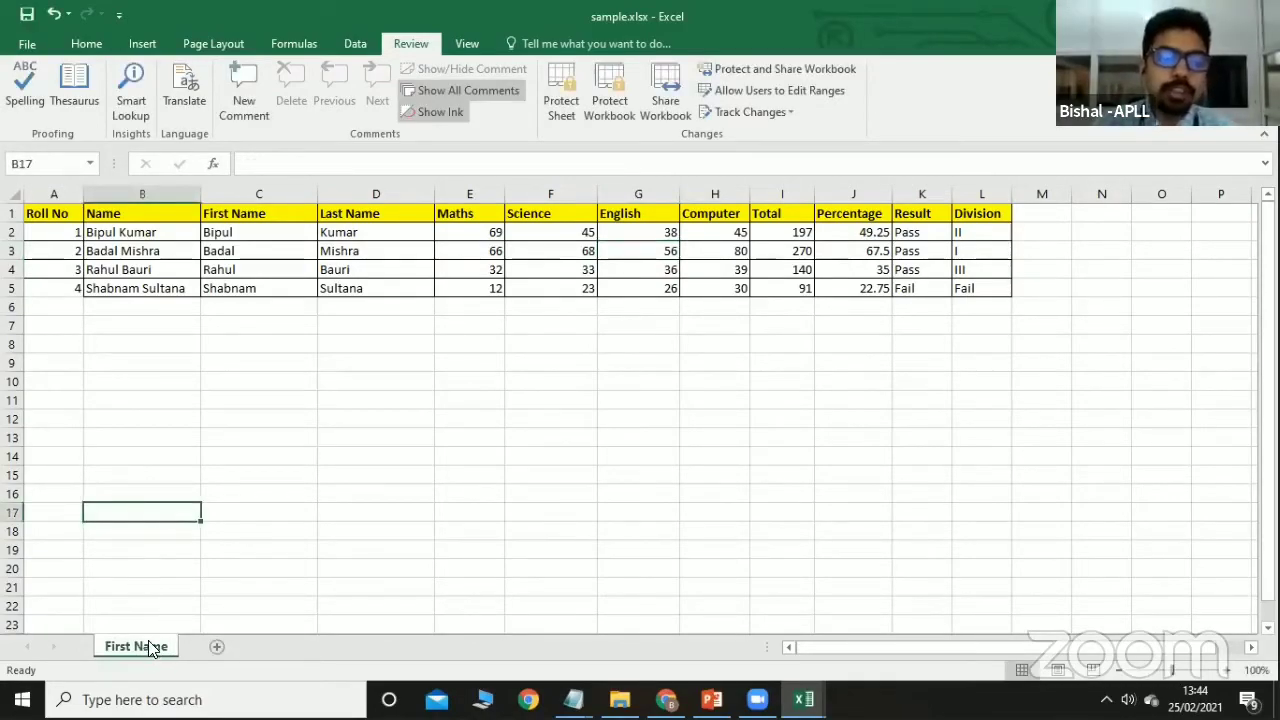
{"action": "right_click", "coordinate": [148, 643]}
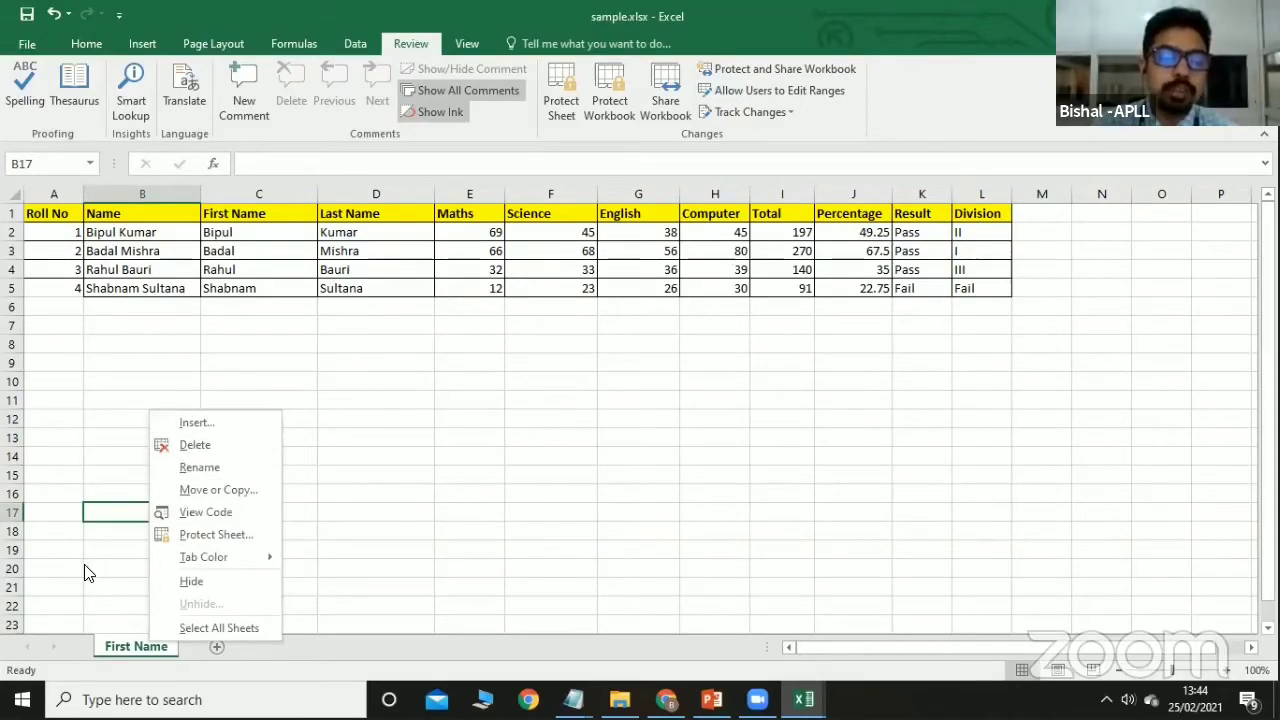
{"action": "left_click", "coordinate": [536, 428]}
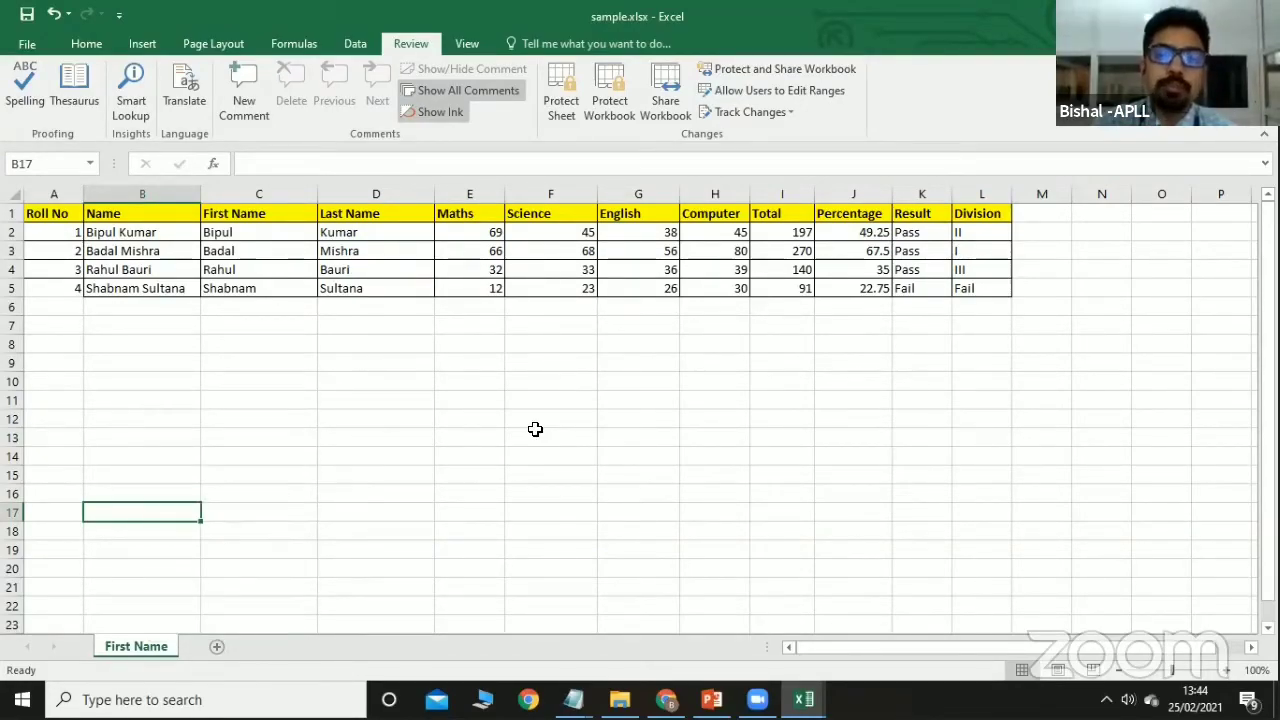
{"action": "left_click", "coordinate": [612, 107]}
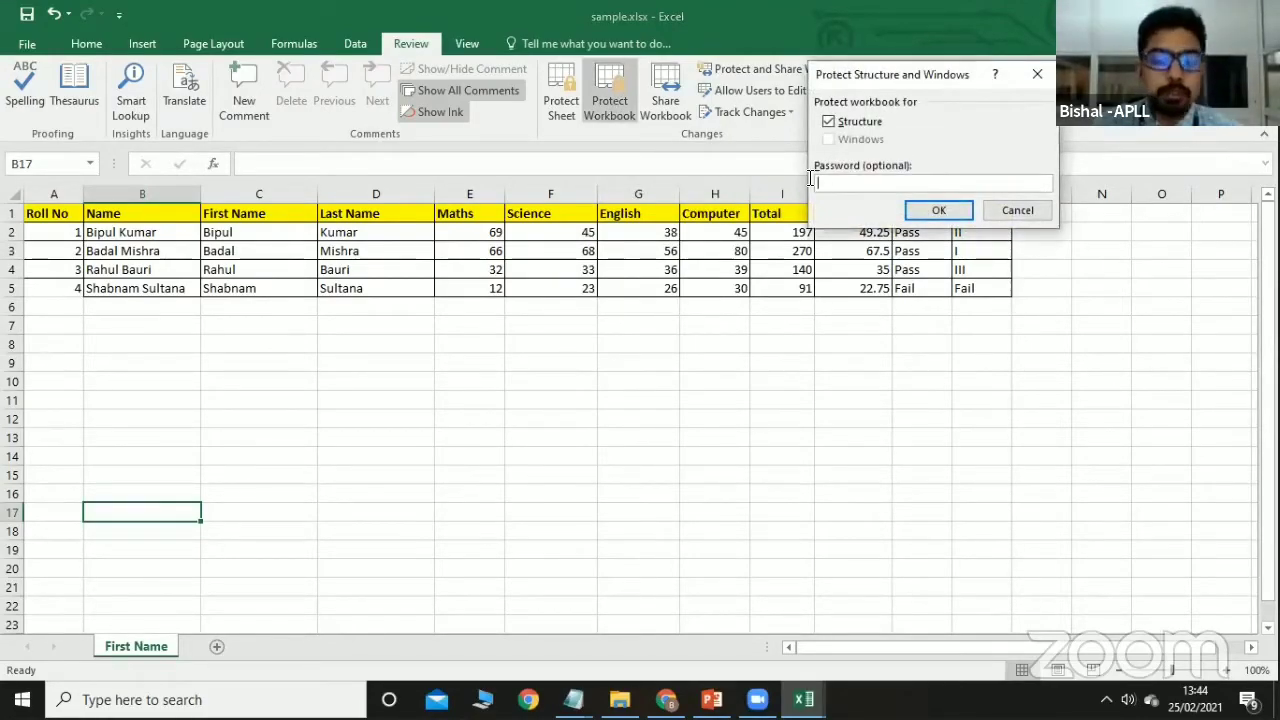
{"action": "type", "text": "1234"}
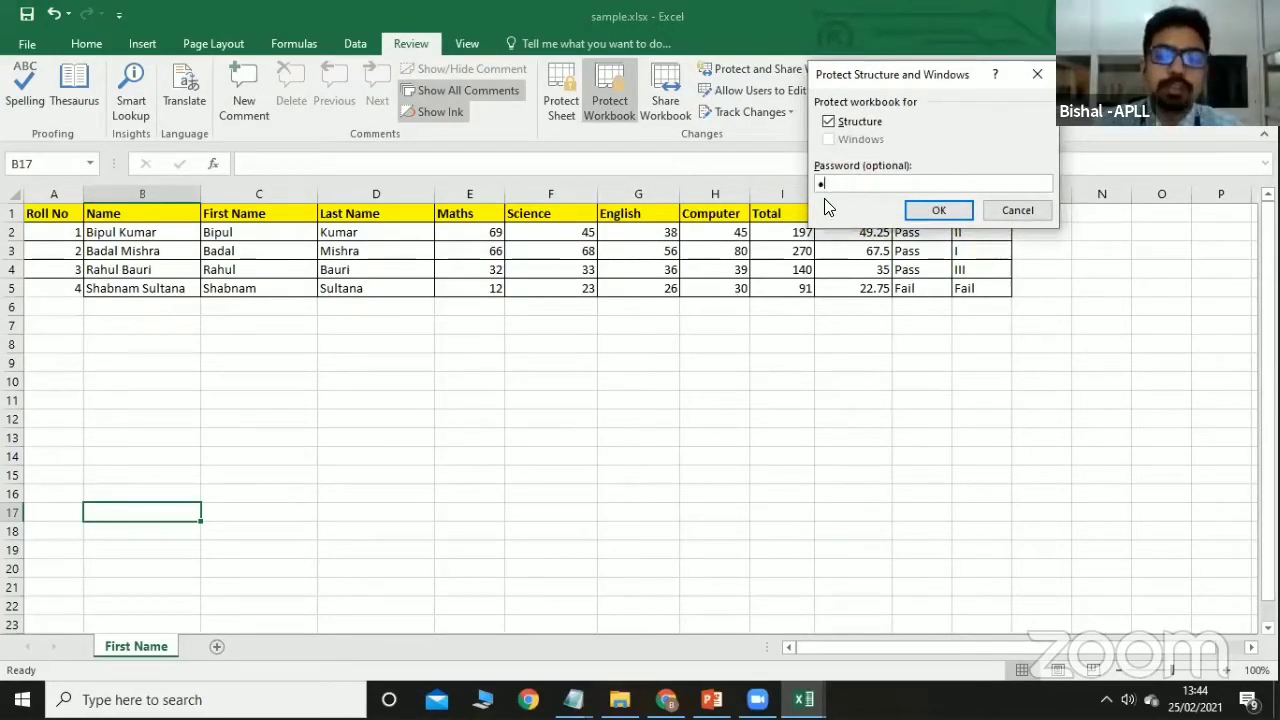
{"action": "left_click", "coordinate": [944, 204]}
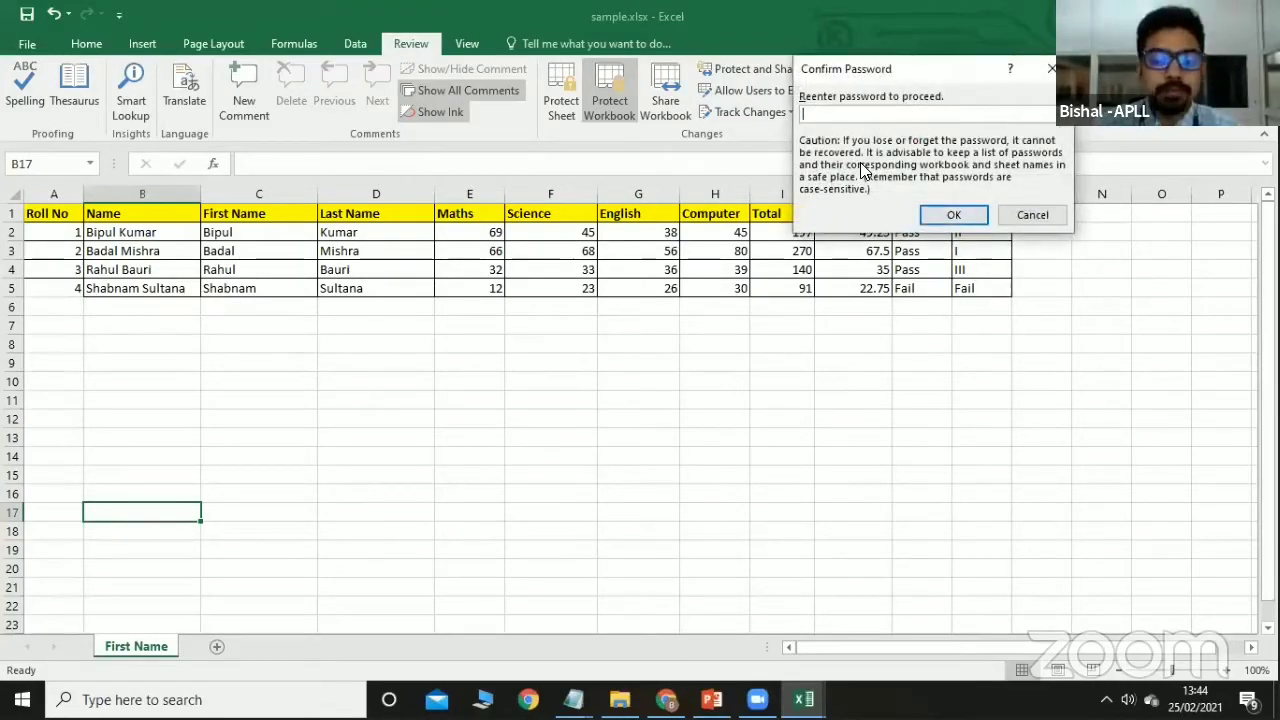
{"action": "type", "text": "1234"}
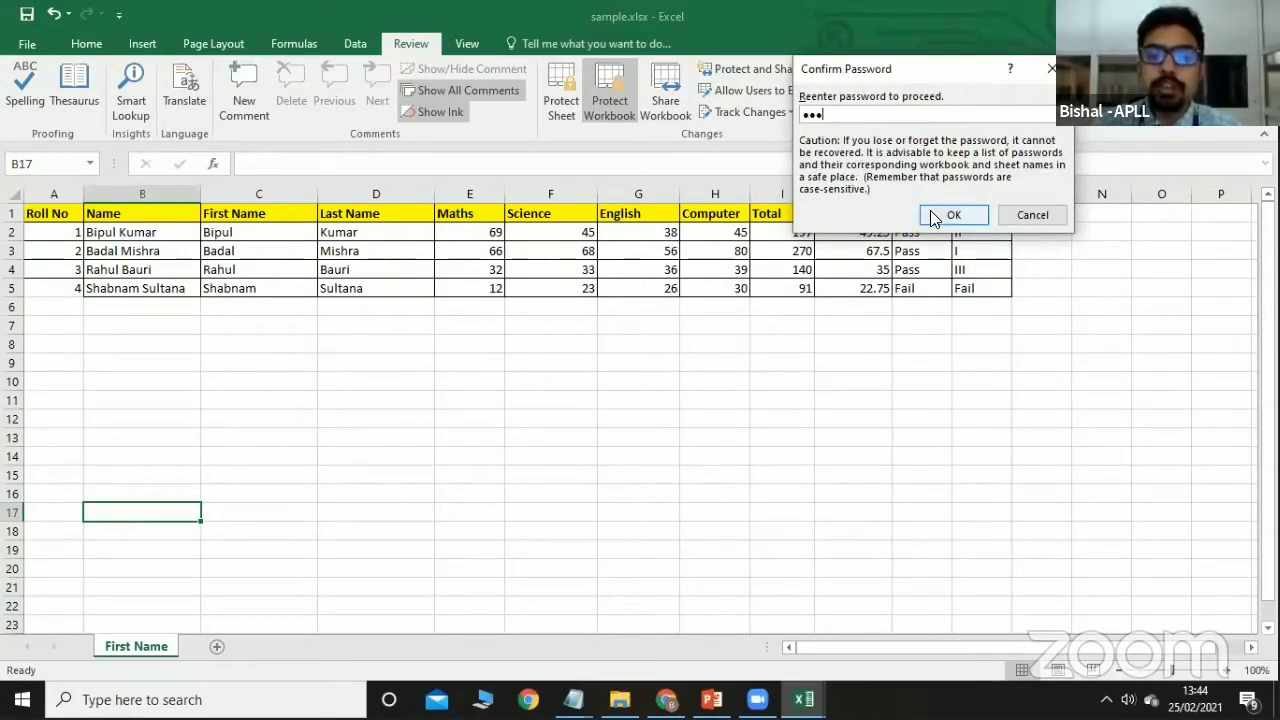
{"action": "left_click", "coordinate": [953, 214]}
{"action": "double_click", "coordinate": [147, 644]}
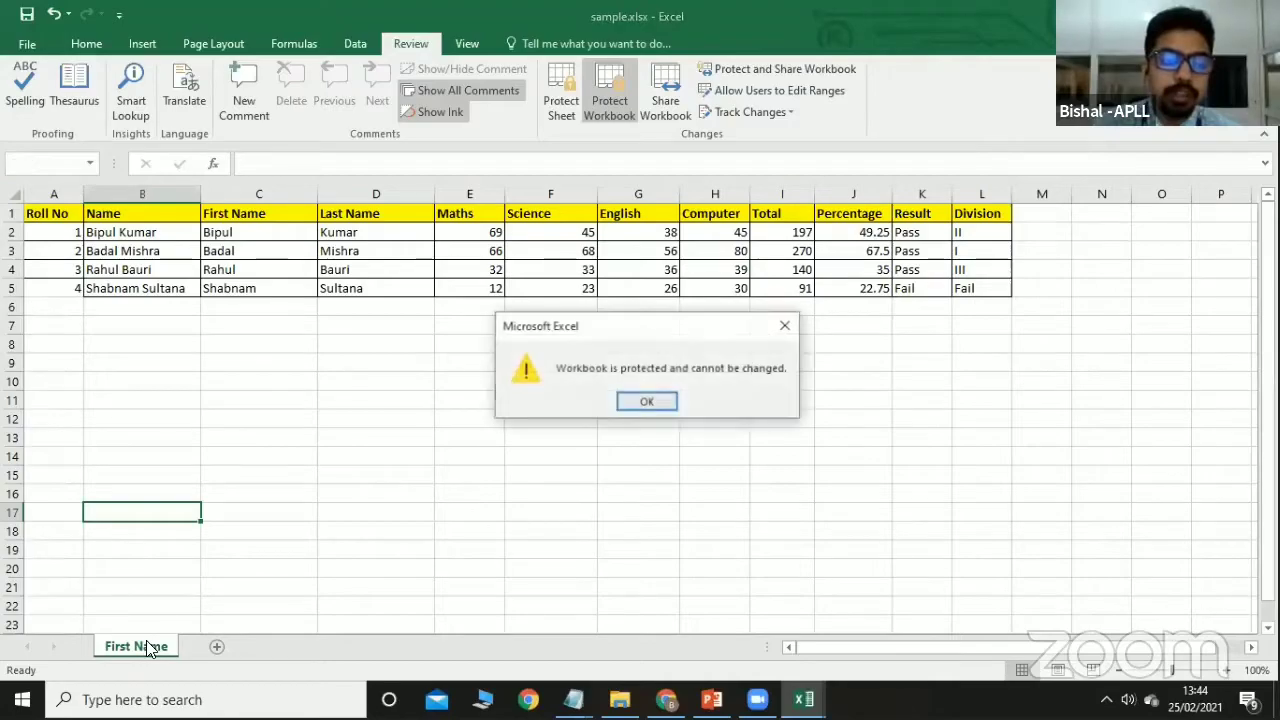
{"action": "left_click", "coordinate": [648, 400]}
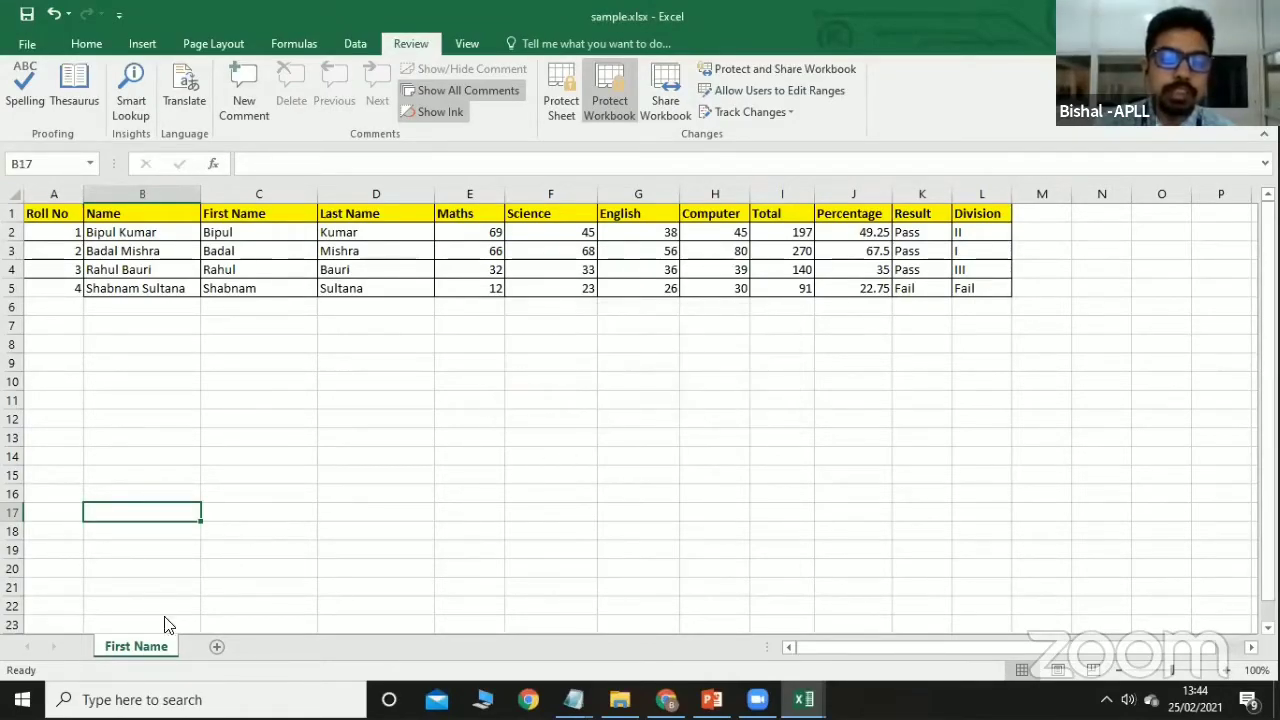
{"action": "right_click", "coordinate": [133, 645]}
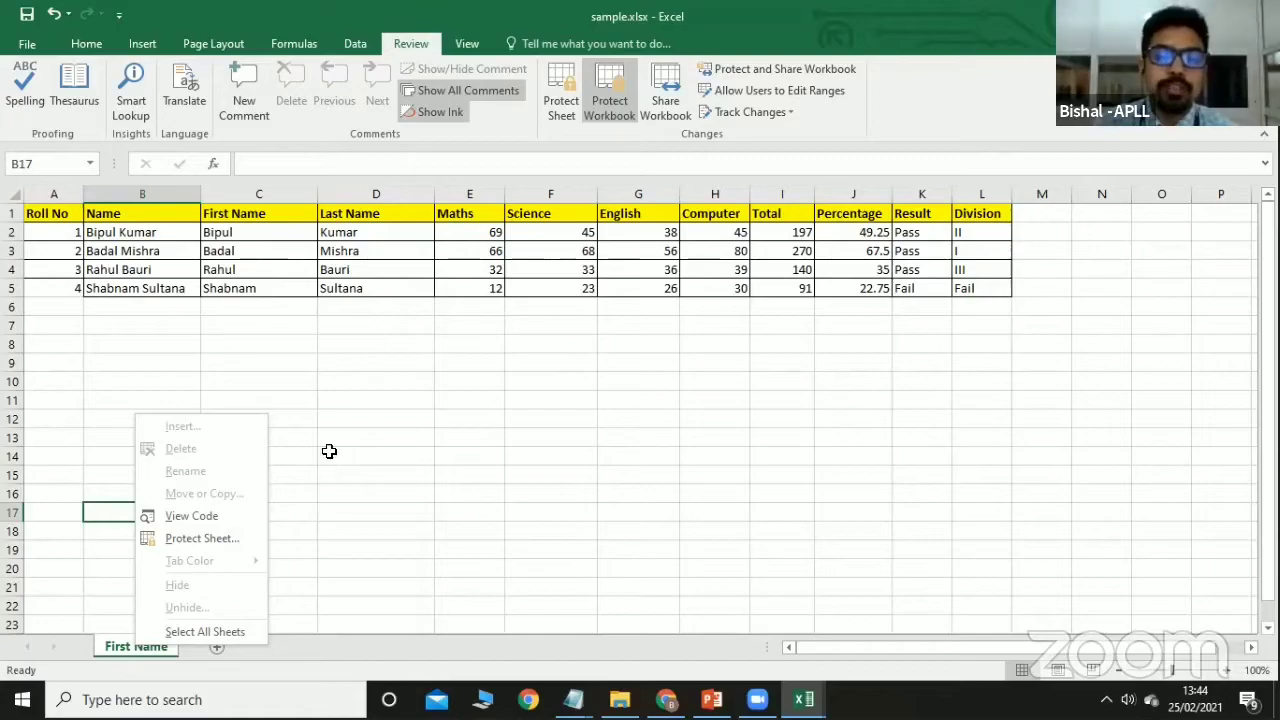
{"action": "key", "text": "Escape"}
{"action": "left_click", "coordinate": [609, 100]}
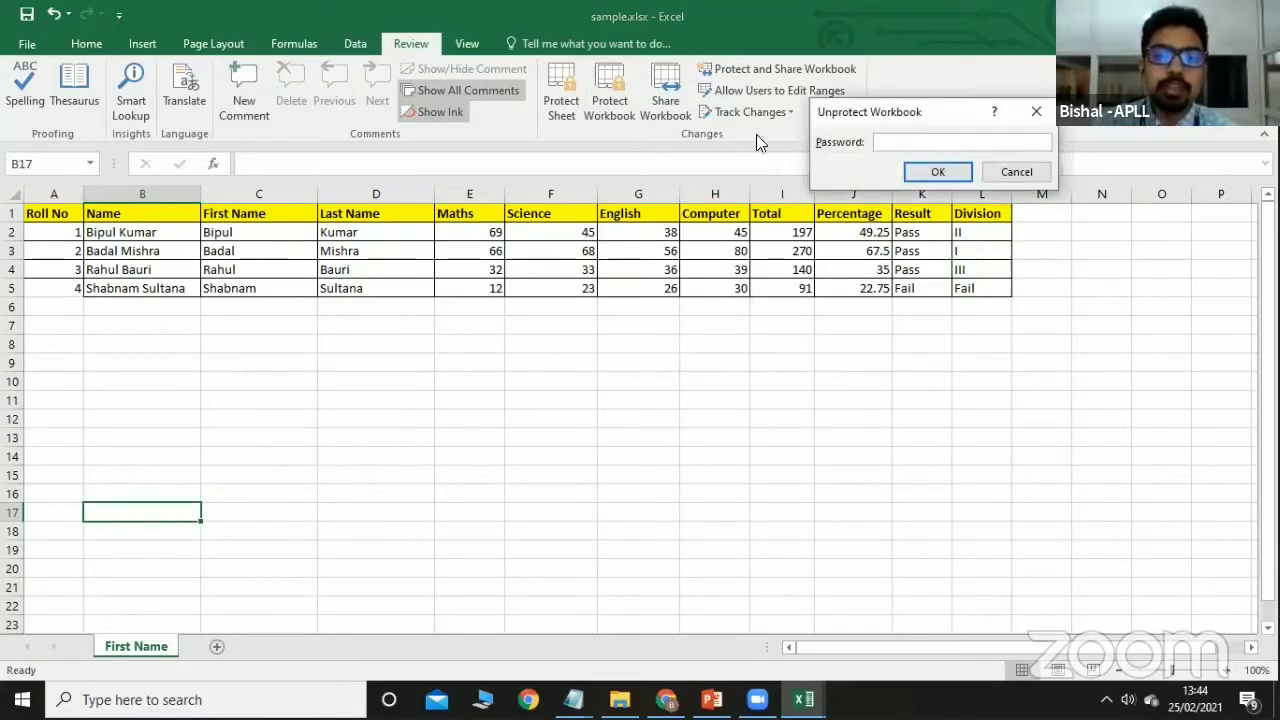
{"action": "type", "text": "123"}
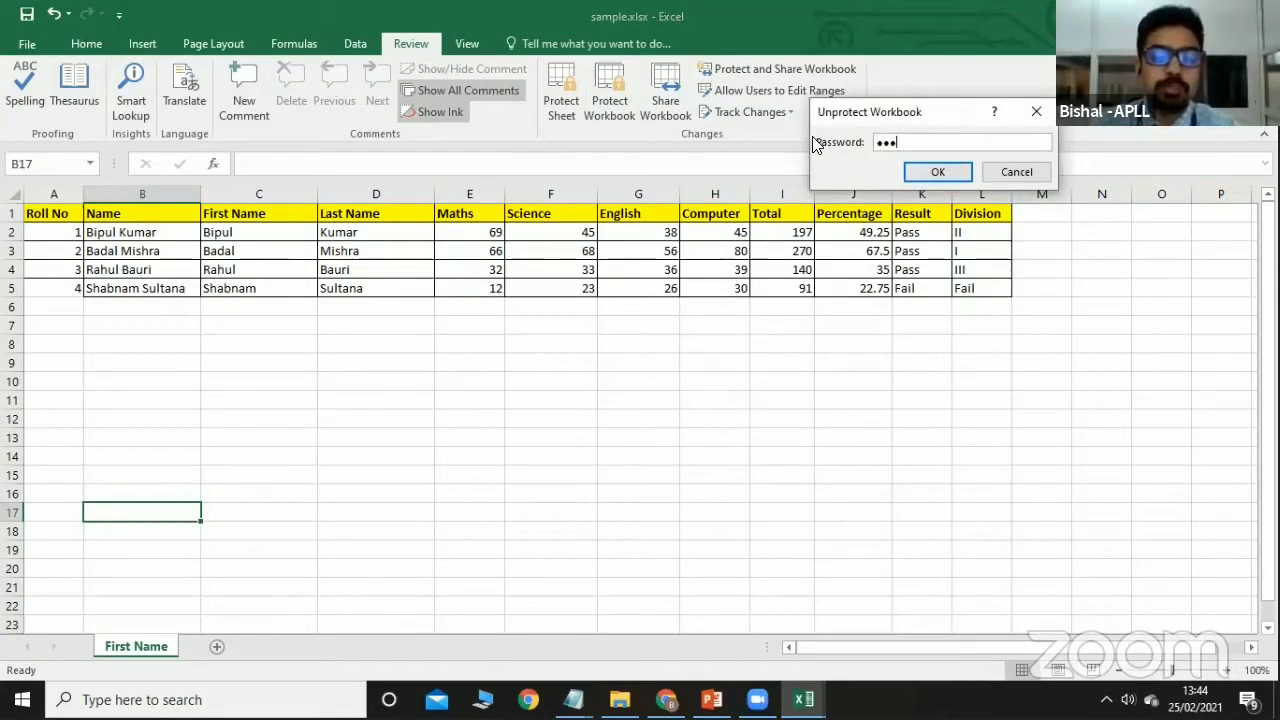
{"action": "left_click", "coordinate": [931, 171]}
{"action": "right_click", "coordinate": [124, 646]}
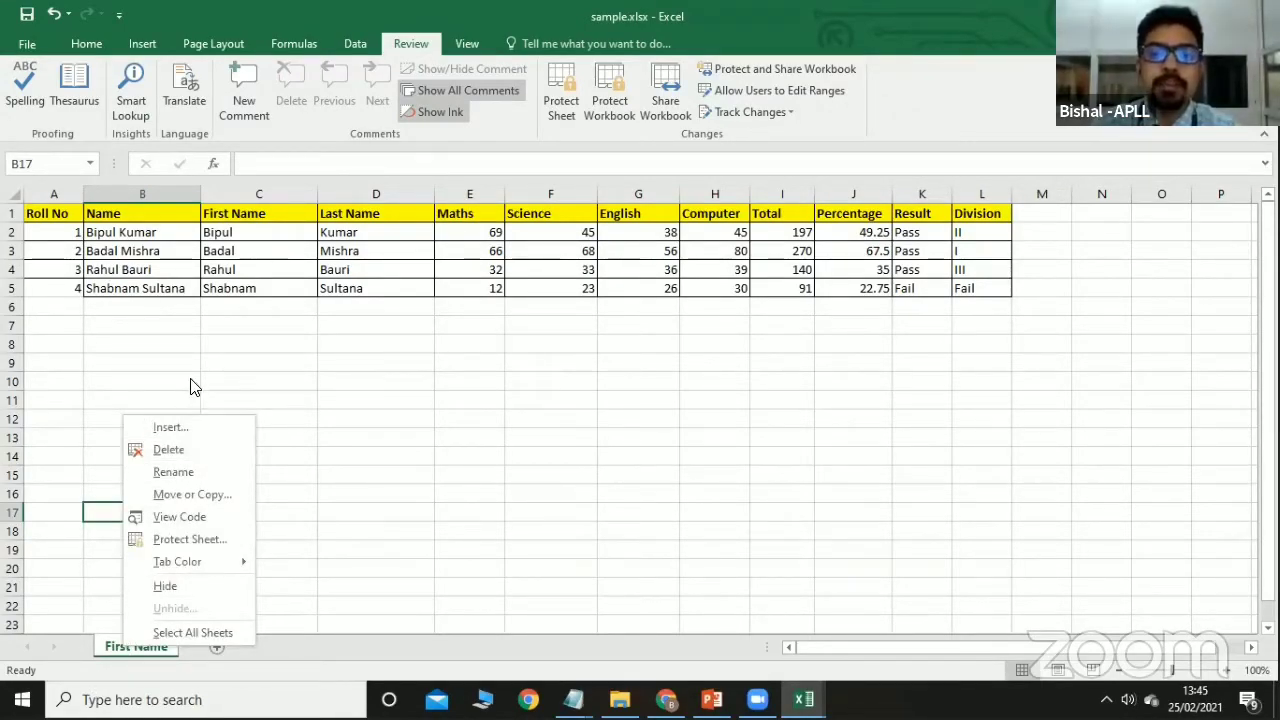
{"action": "left_click", "coordinate": [497, 351]}
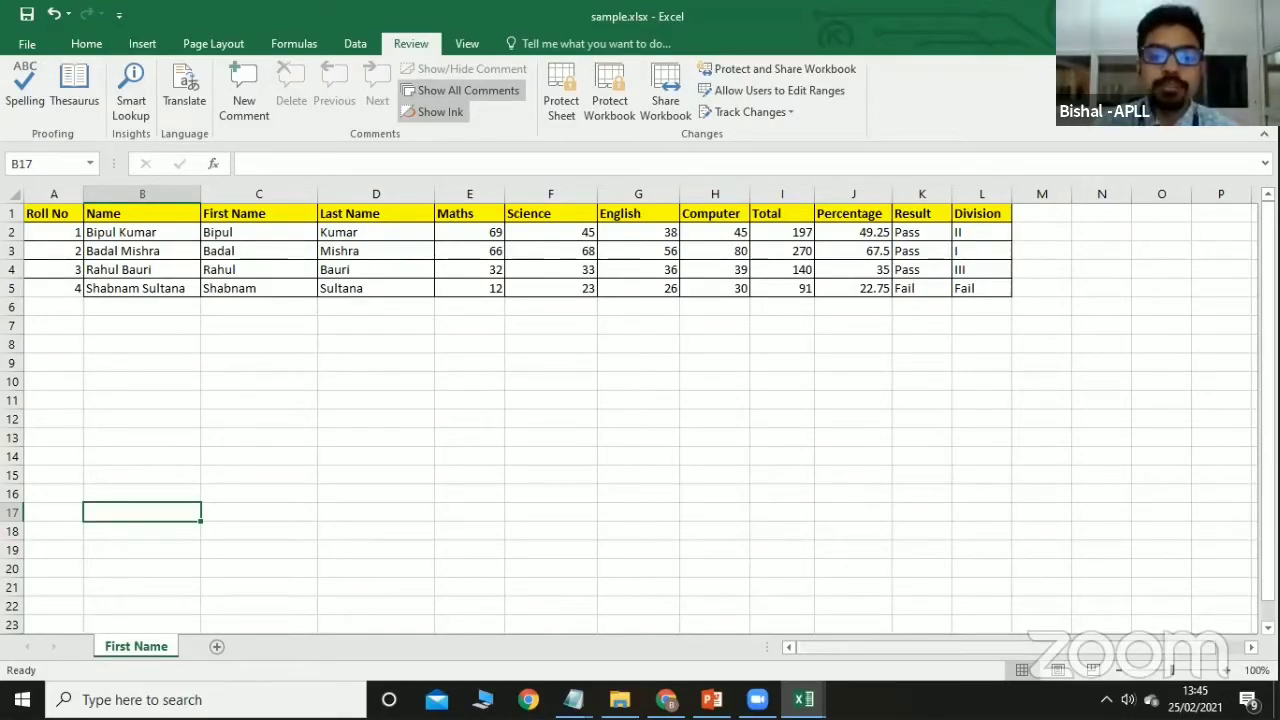
Present PowerPoint slide 8, 'MICROSOFT EXCEL – View', then return to sample.xlsx in Excel.
{"action": "key", "text": "alt+Tab"}
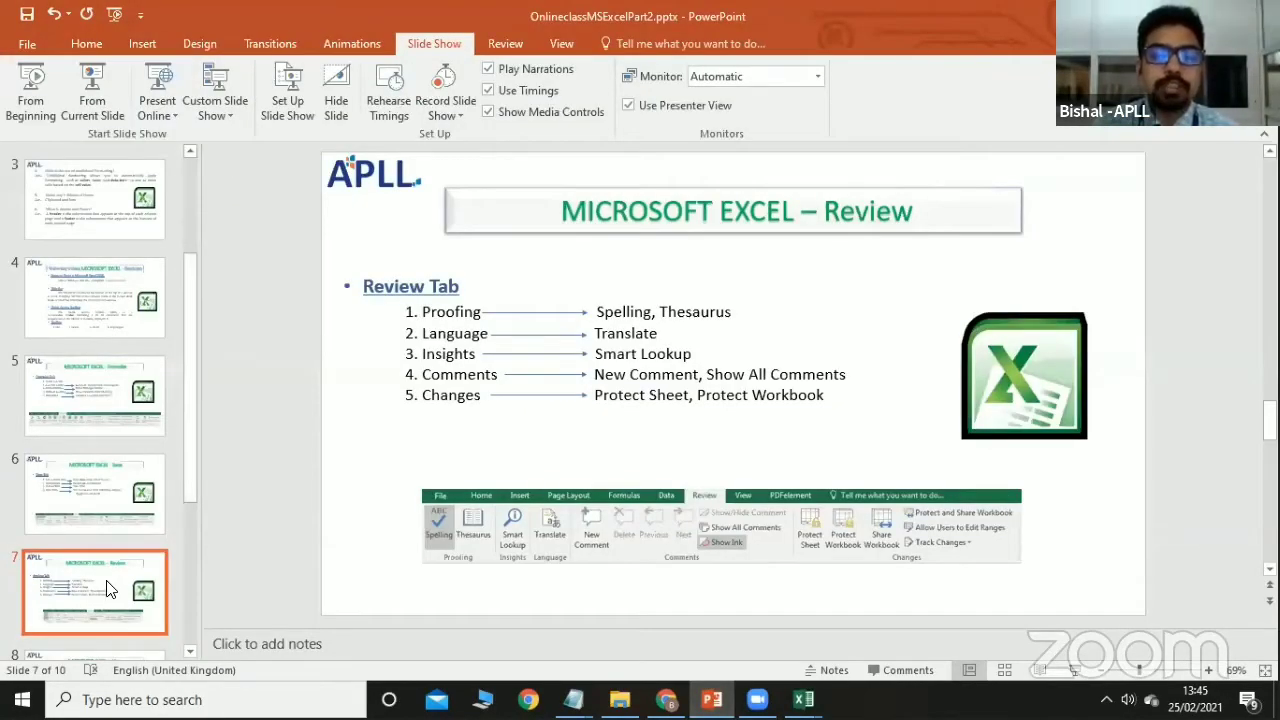
{"action": "scroll", "coordinate": [529, 345], "scroll_direction": "down", "scroll_amount": 1}
{"action": "left_click", "coordinate": [104, 100]}
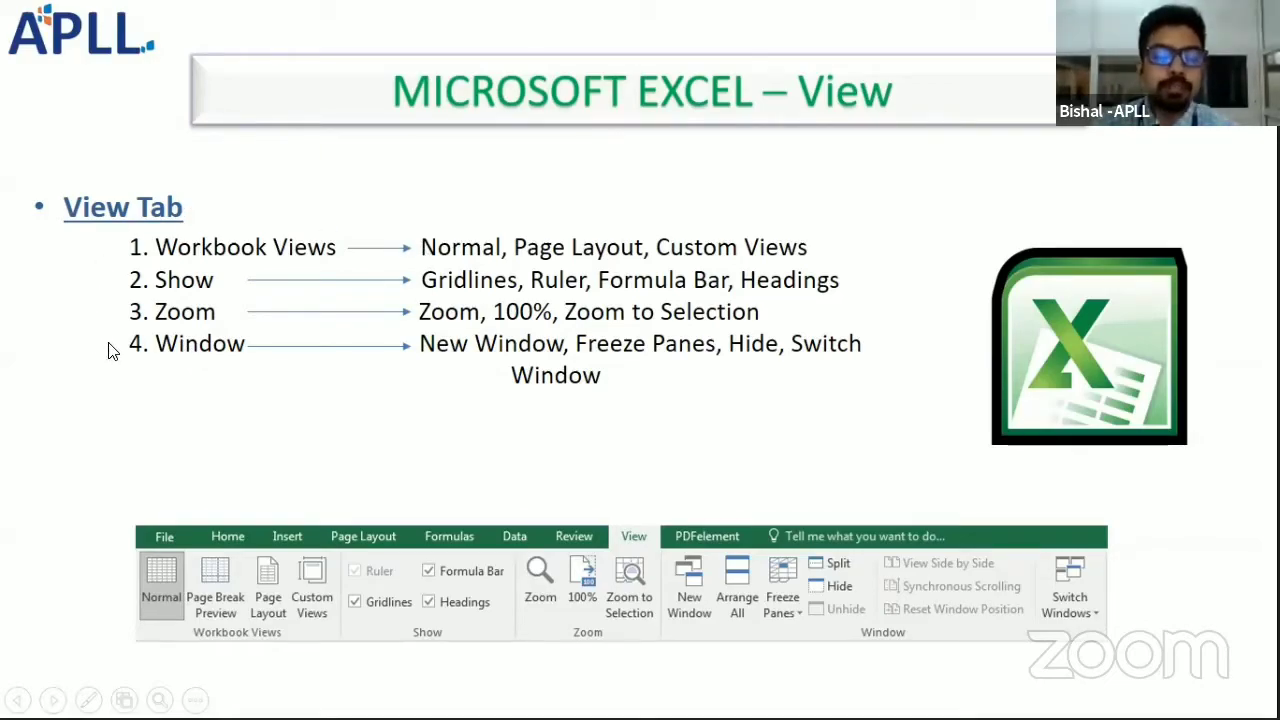
{"action": "key", "text": "Escape"}
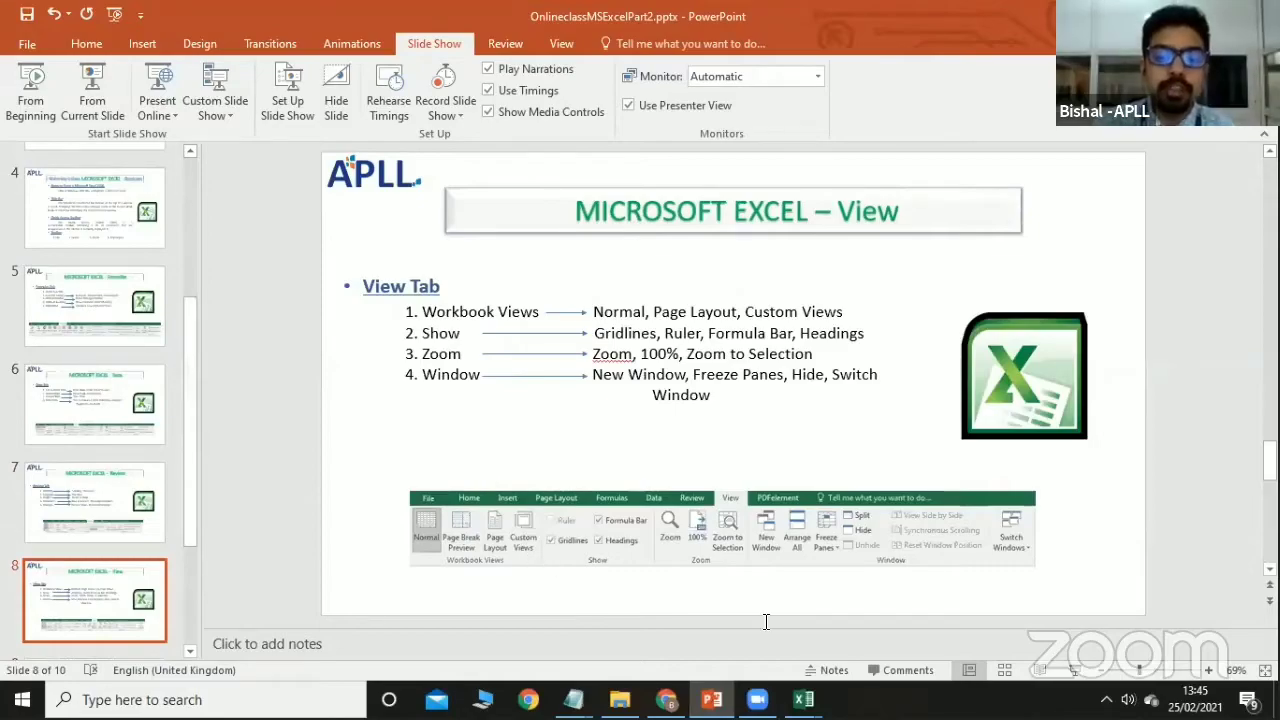
{"action": "mouse_move", "coordinate": [803, 699]}
{"action": "left_click", "coordinate": [670, 588]}
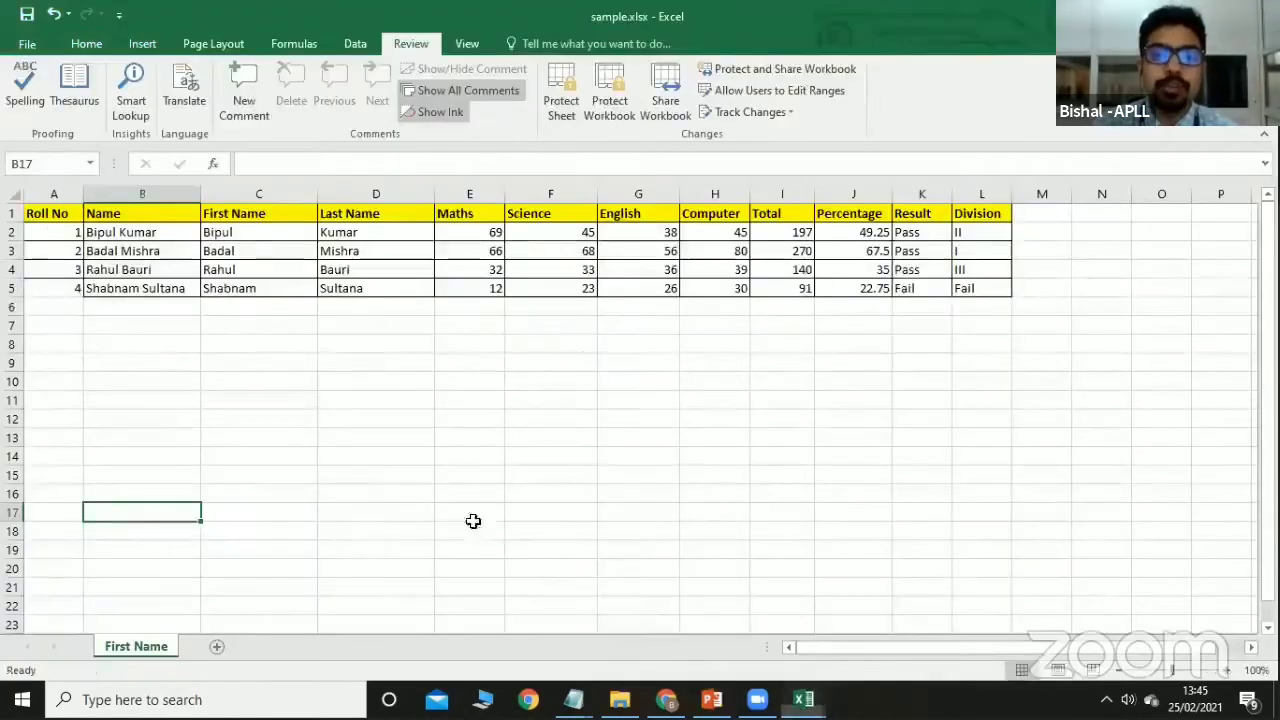
Try Page Break Preview, Page Layout and Custom Views, then return to Normal view.
{"action": "left_click", "coordinate": [467, 43]}
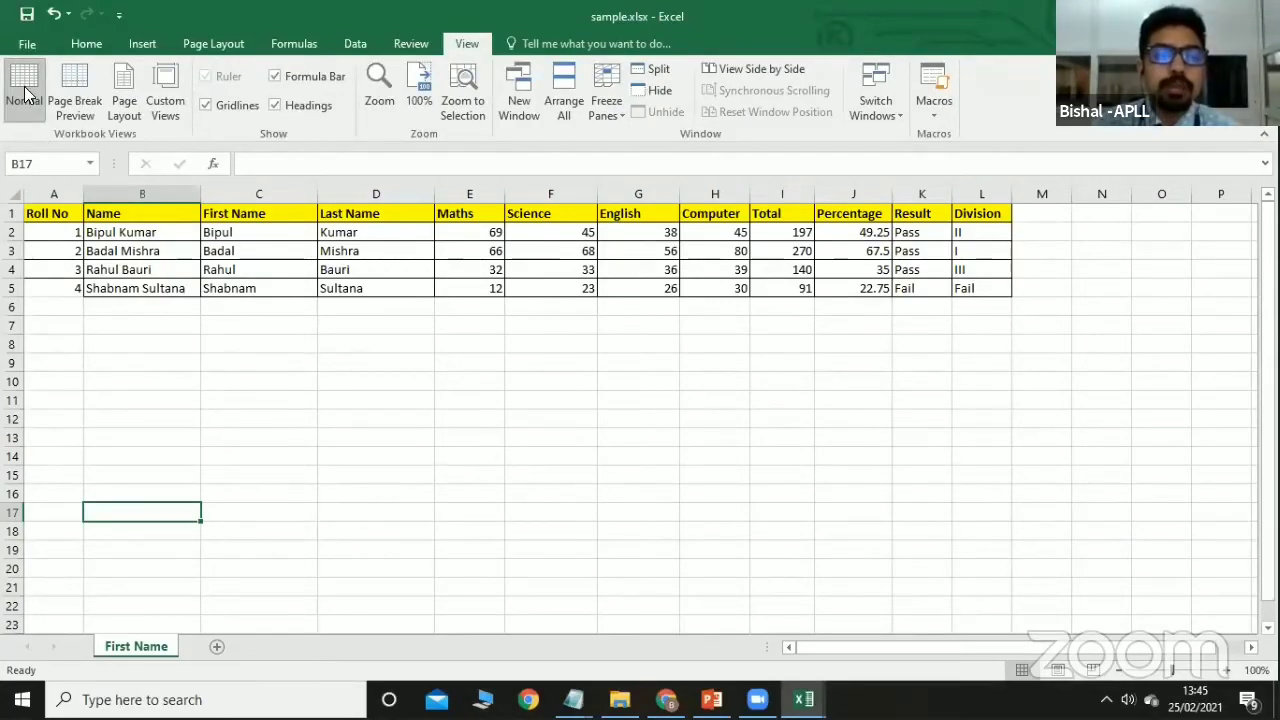
{"action": "left_click", "coordinate": [73, 103]}
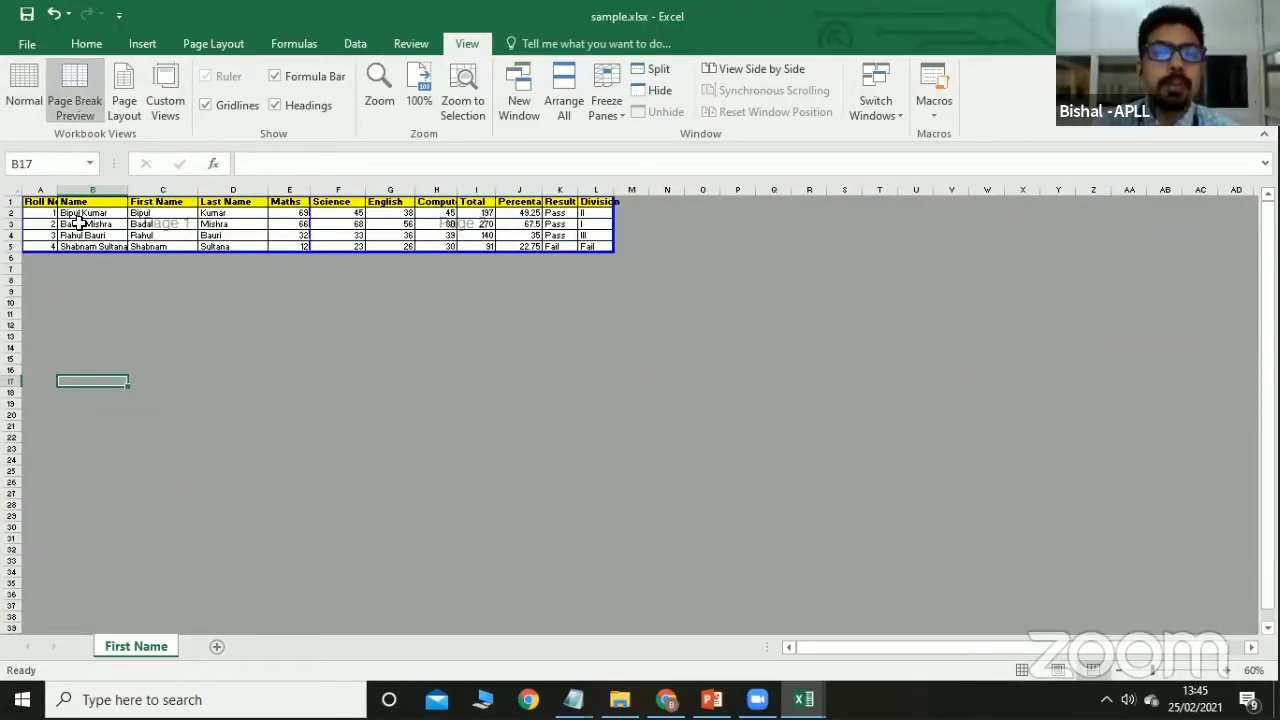
{"action": "left_click", "coordinate": [122, 112]}
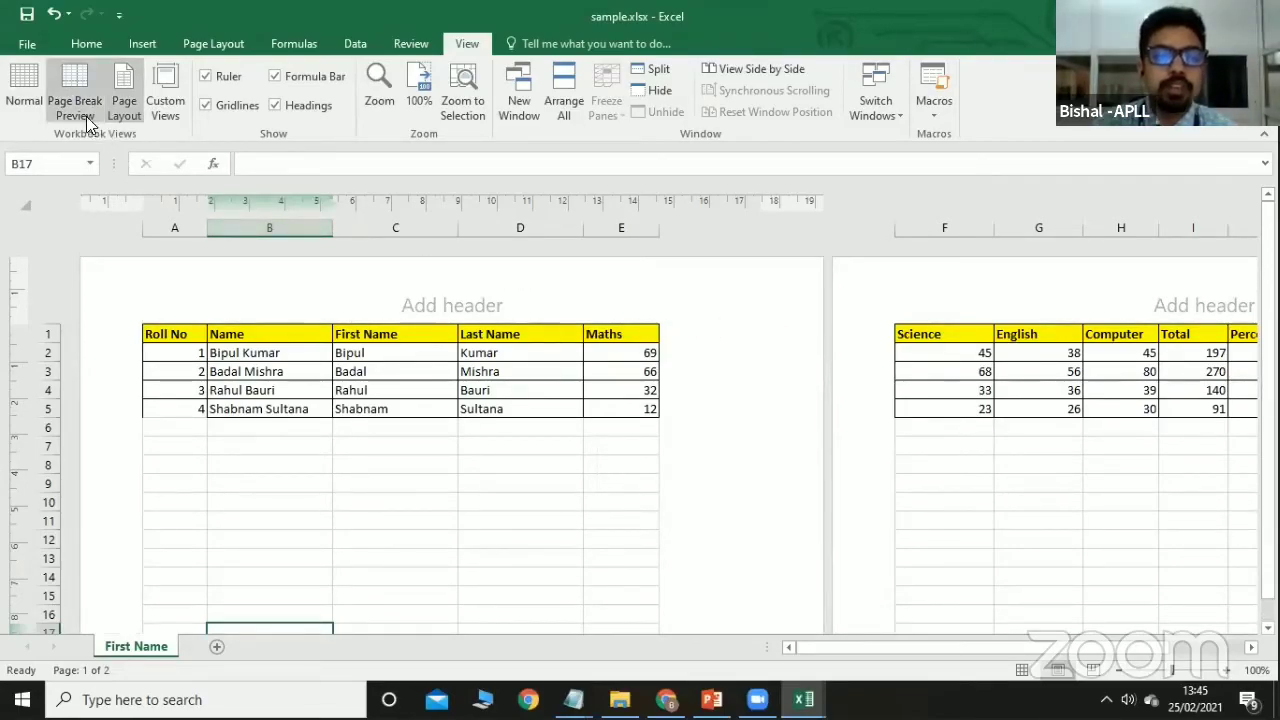
{"action": "left_click", "coordinate": [165, 117]}
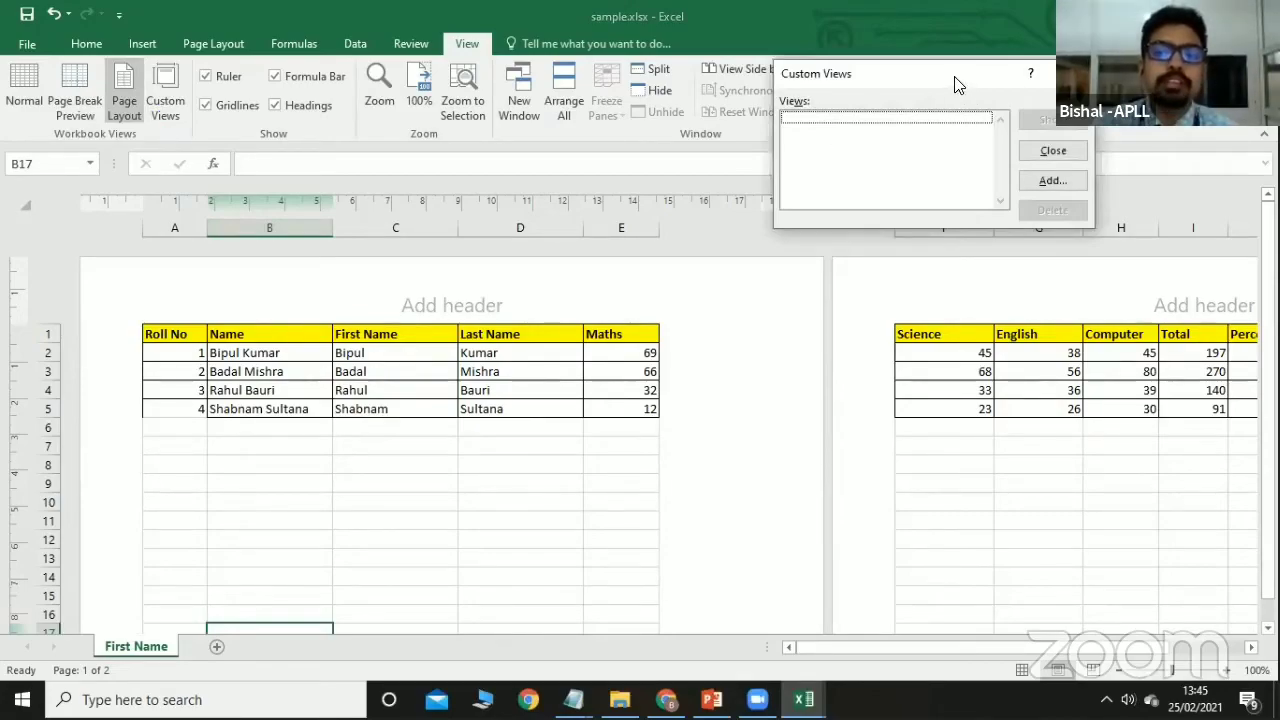
{"action": "left_click_drag", "start_coordinate": [957, 82], "coordinate": [719, 86]}
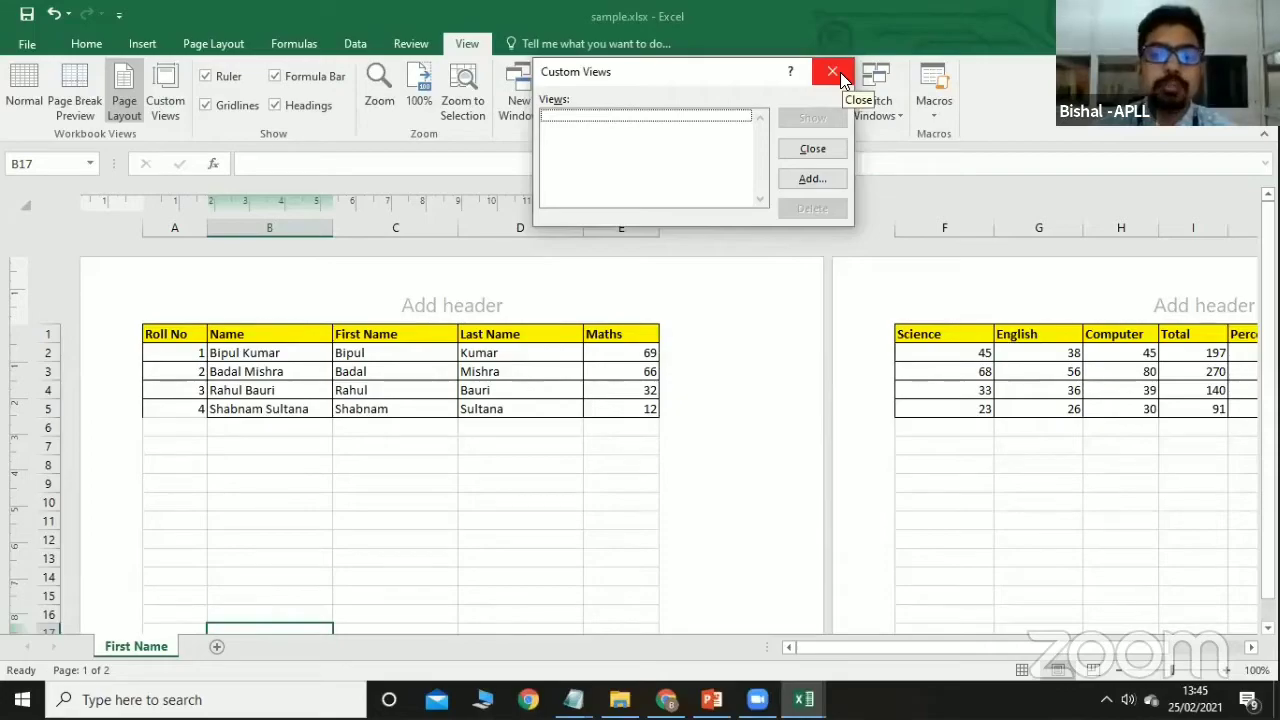
{"action": "left_click", "coordinate": [840, 72]}
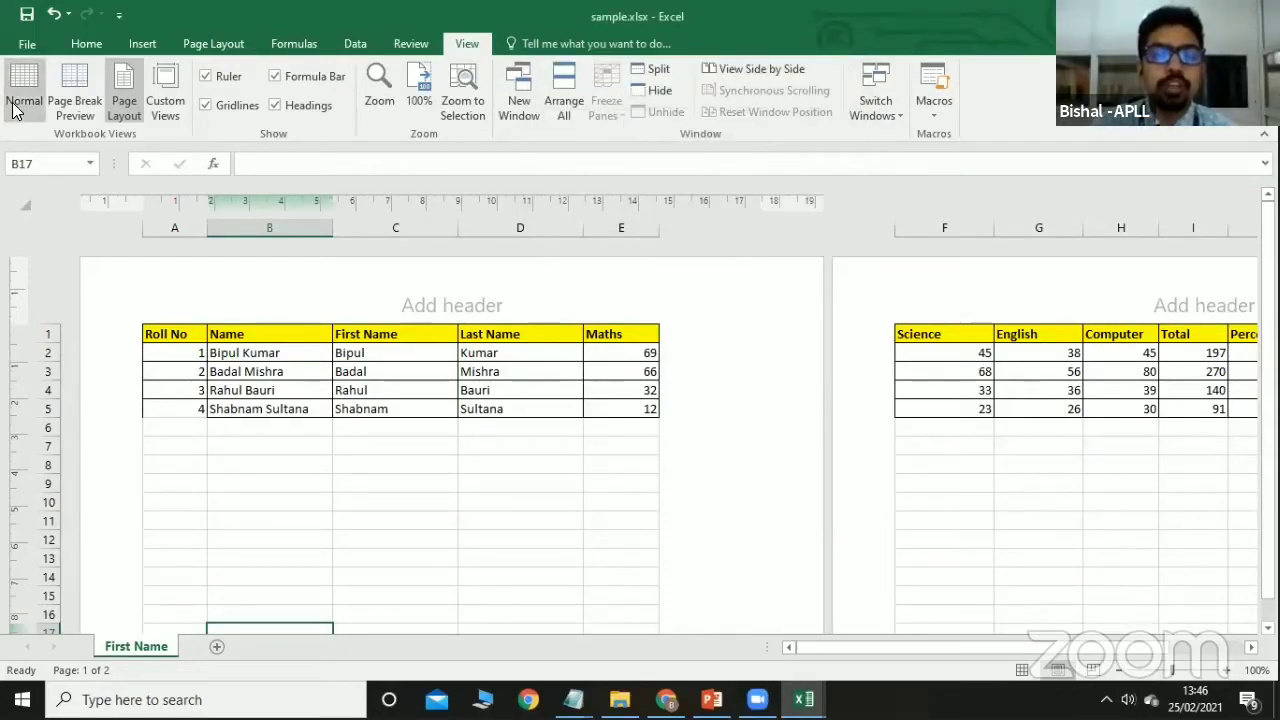
{"action": "left_click", "coordinate": [22, 100]}
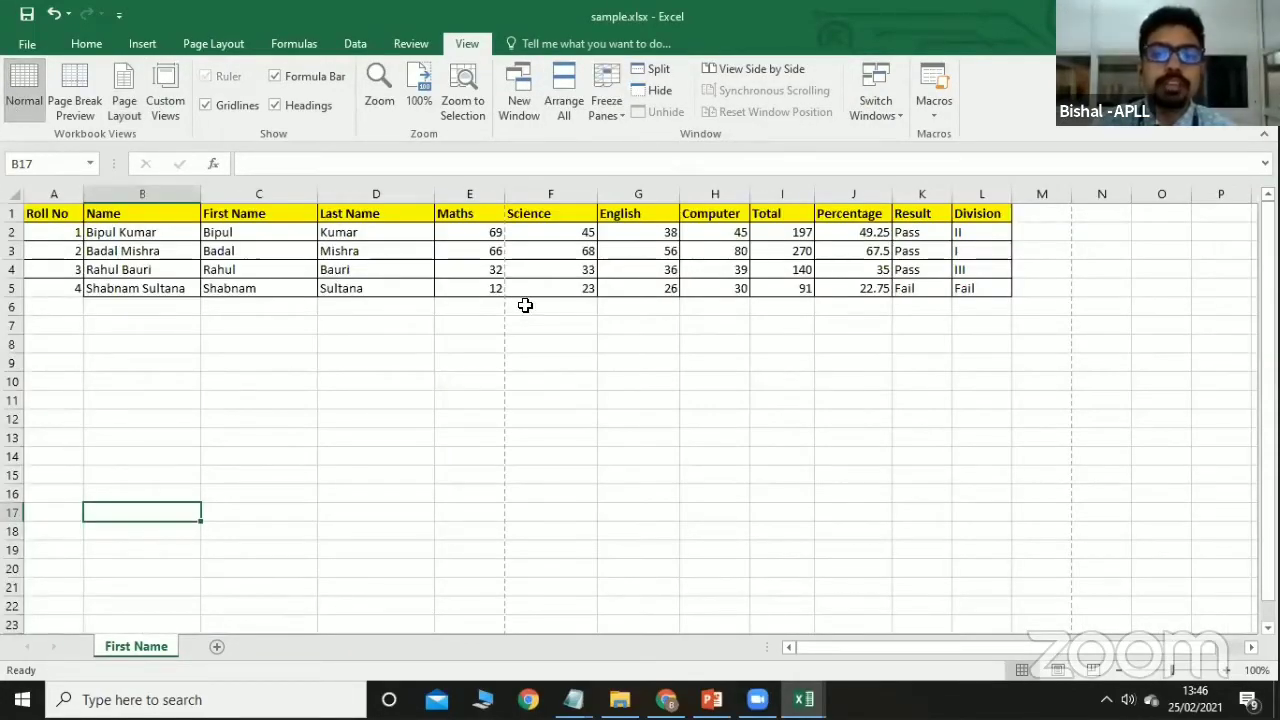
Toggle gridlines off and back on, then hide the formula bar.
{"action": "left_click", "coordinate": [207, 105]}
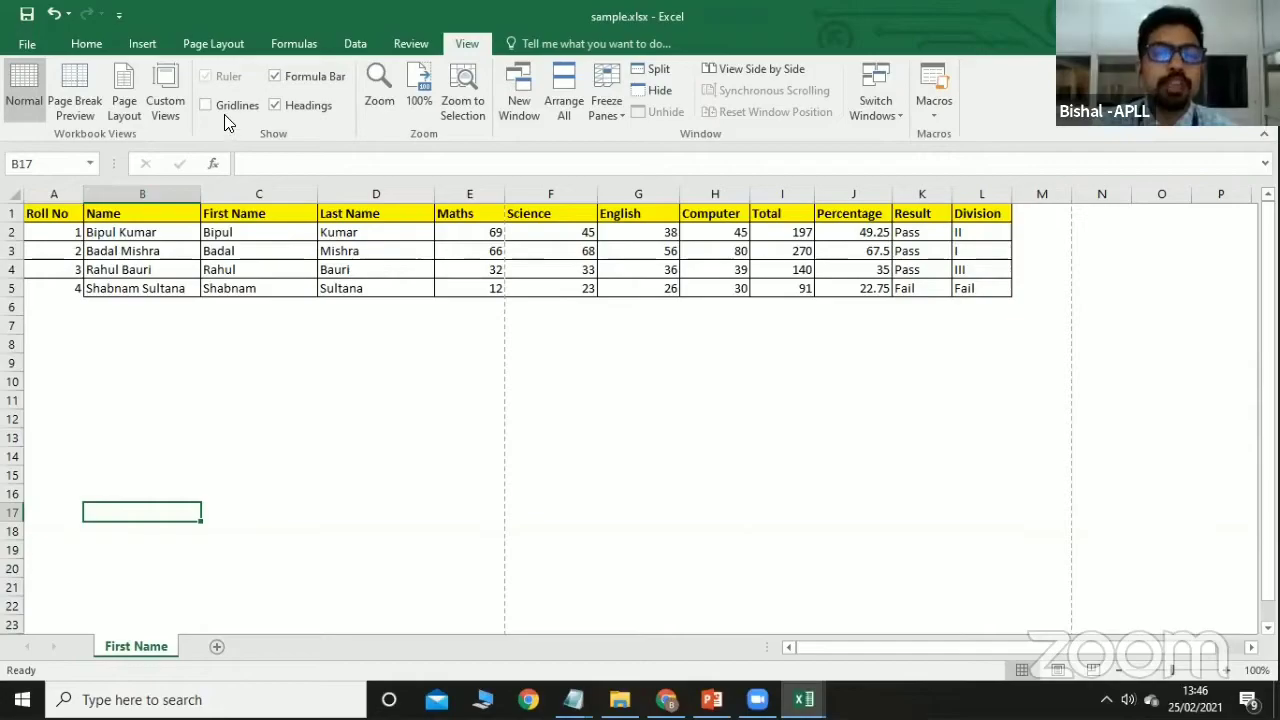
{"action": "left_click", "coordinate": [225, 110]}
{"action": "left_click", "coordinate": [310, 77]}
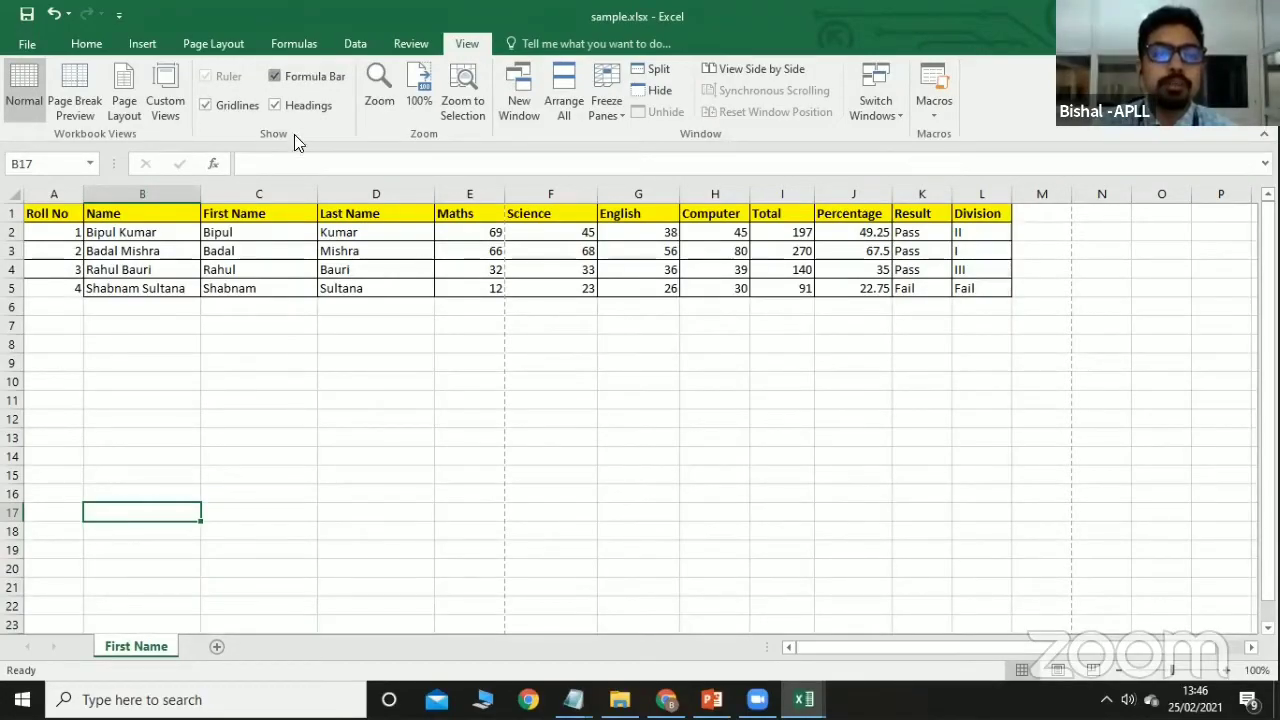
Show the formula bar again and toggle row/column headings off and on.
{"action": "left_click", "coordinate": [290, 76]}
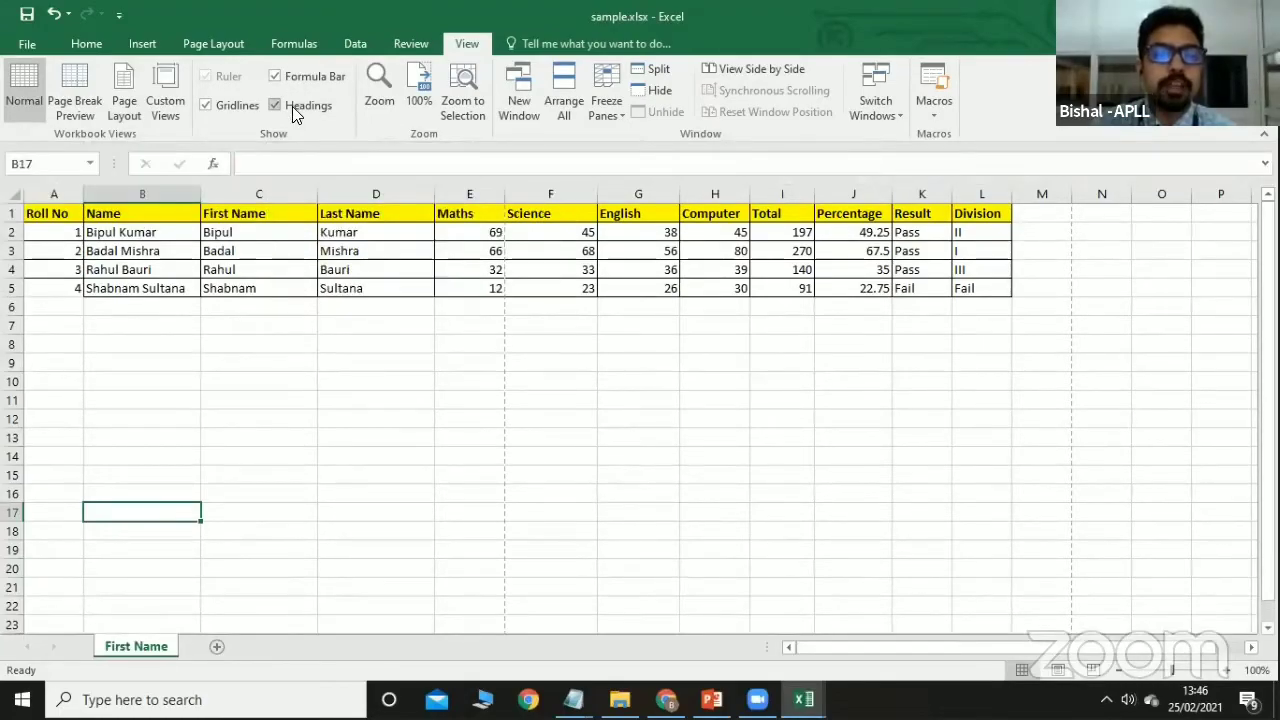
{"action": "left_click", "coordinate": [286, 105]}
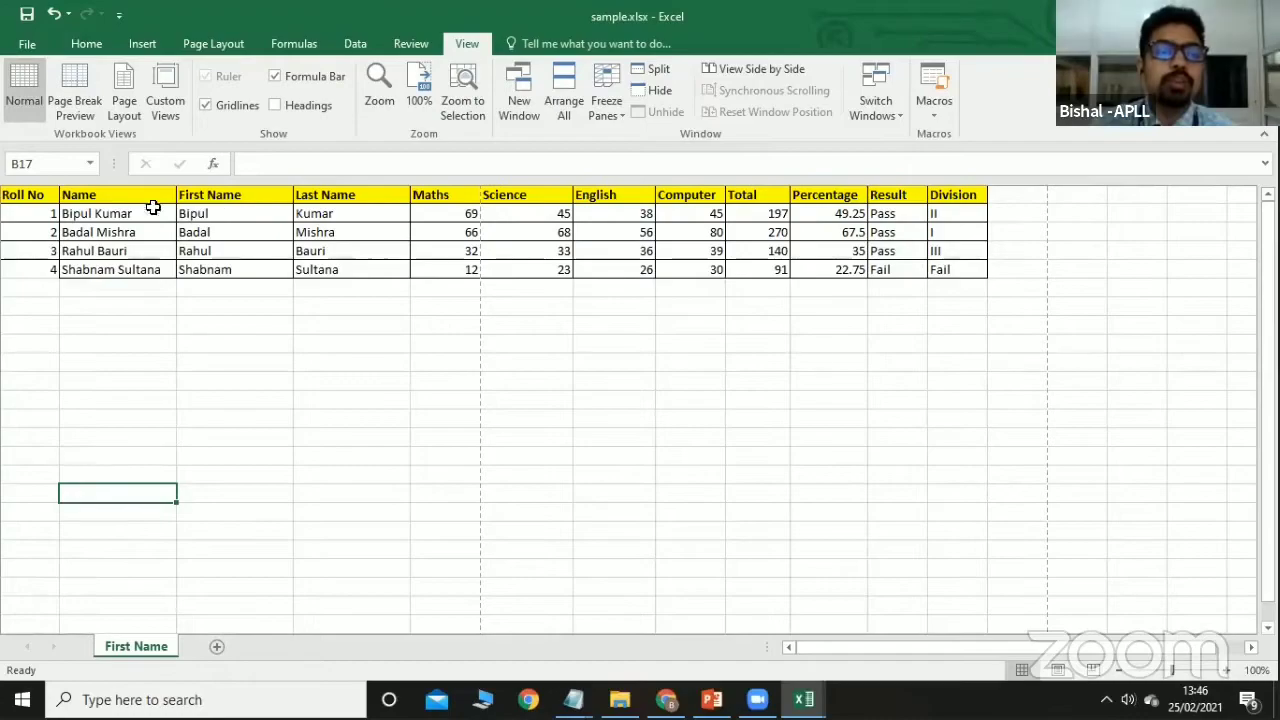
{"action": "left_click", "coordinate": [275, 105]}
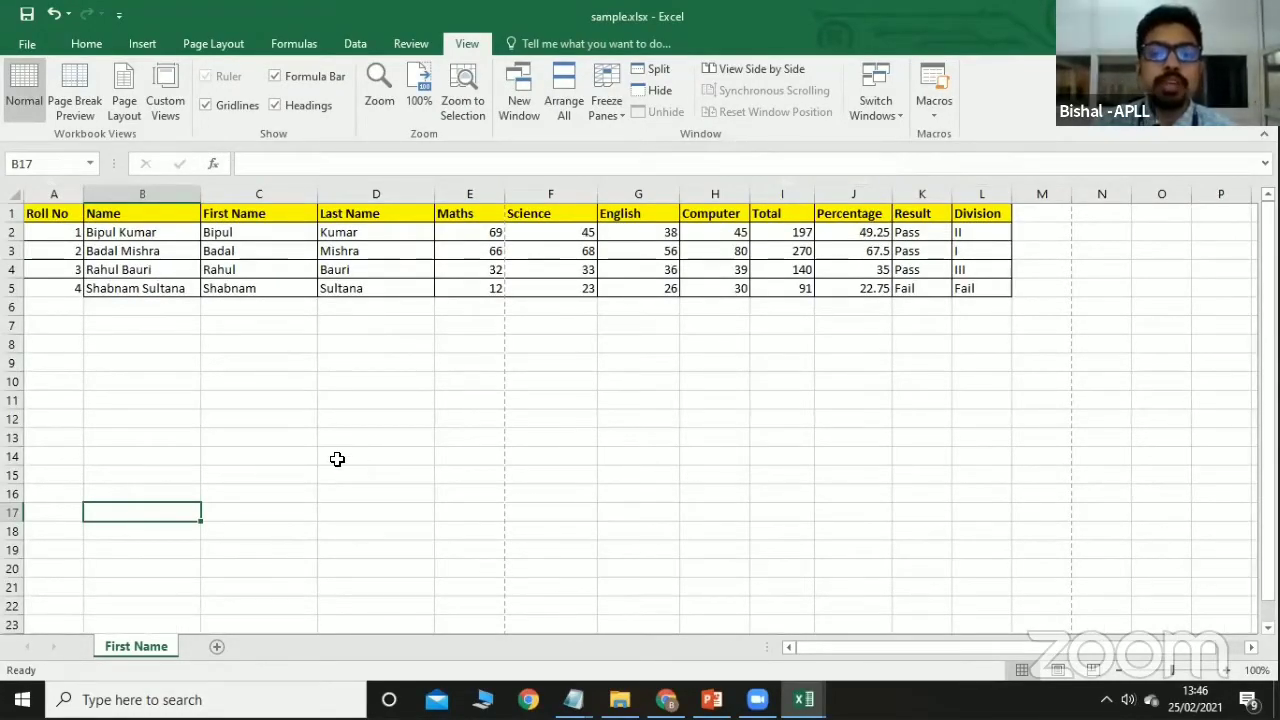
Zoom the sheet to 75%, back to 100%, then to 98%.
{"action": "left_click", "coordinate": [378, 90]}
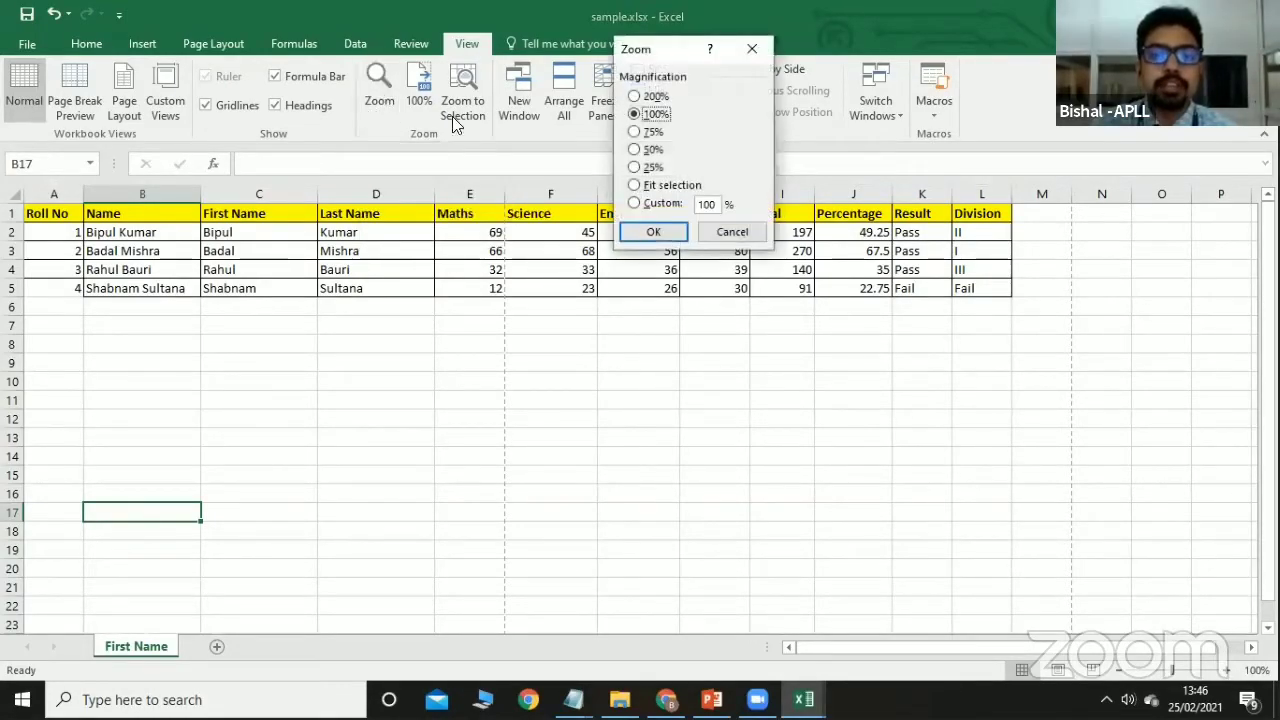
{"action": "left_click", "coordinate": [648, 131]}
{"action": "left_click", "coordinate": [650, 232]}
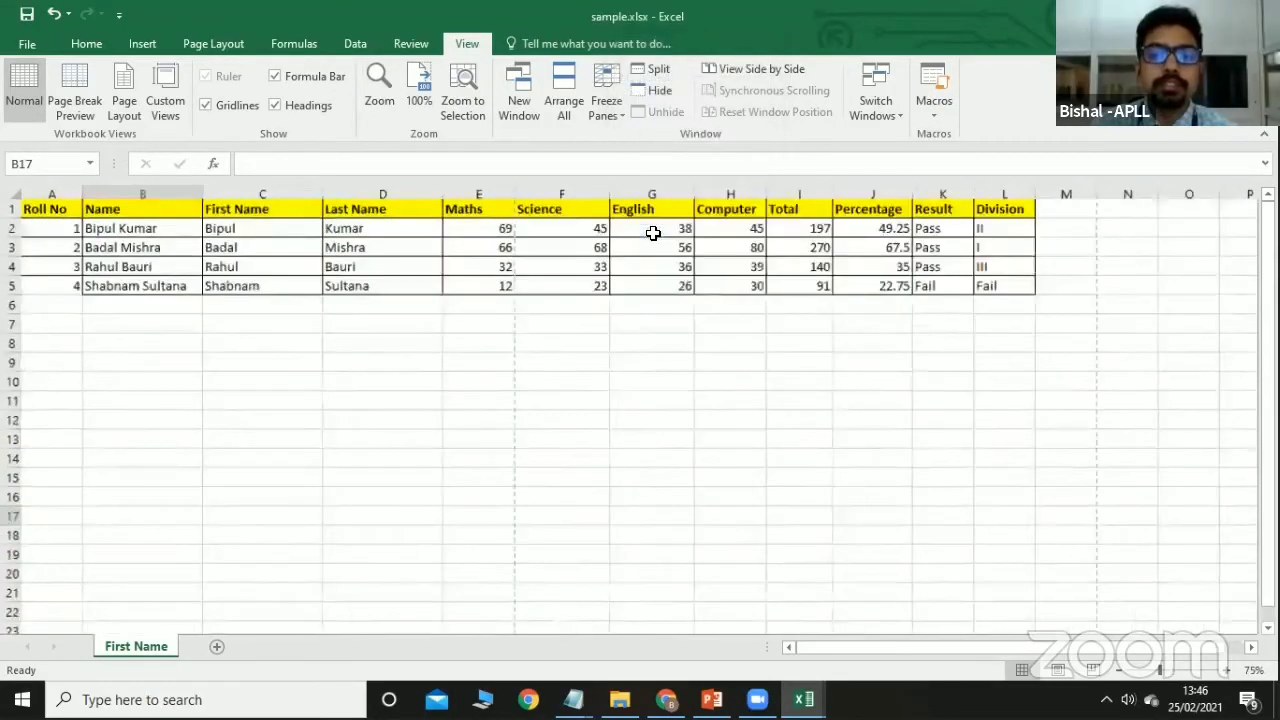
{"action": "left_click", "coordinate": [420, 108]}
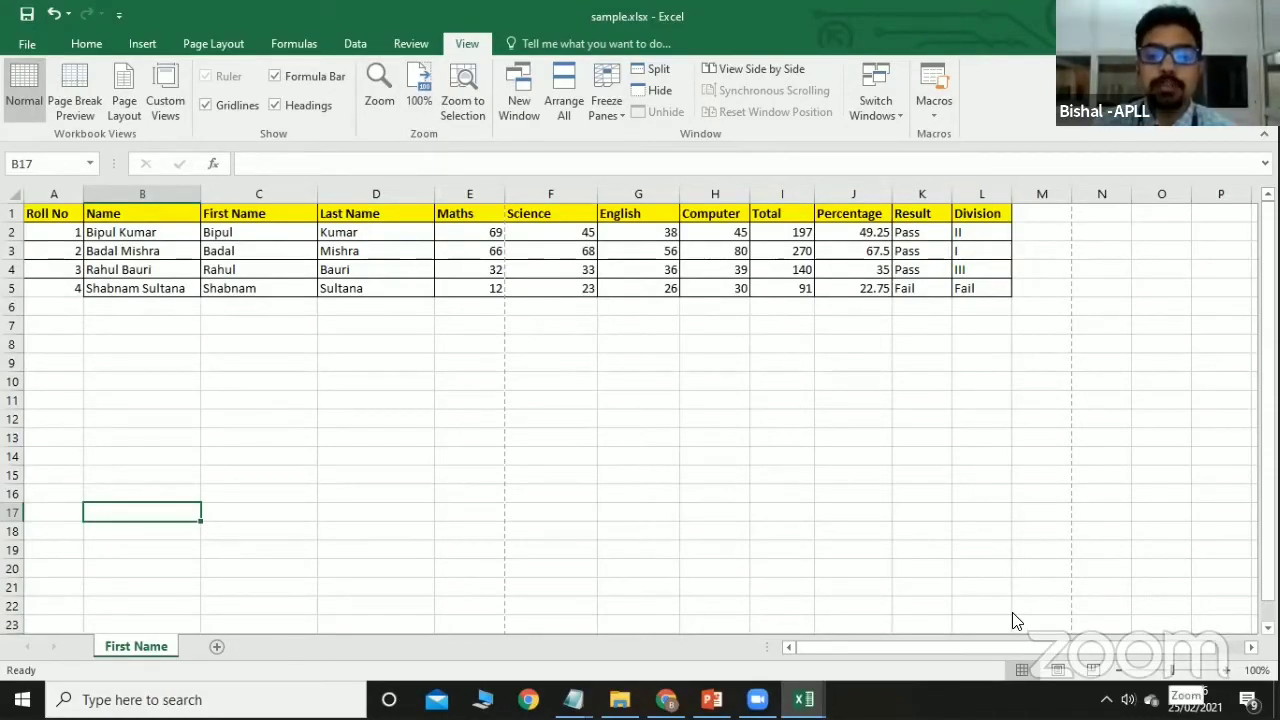
{"action": "left_click_drag", "start_coordinate": [1172, 670], "coordinate": [1173, 670]}
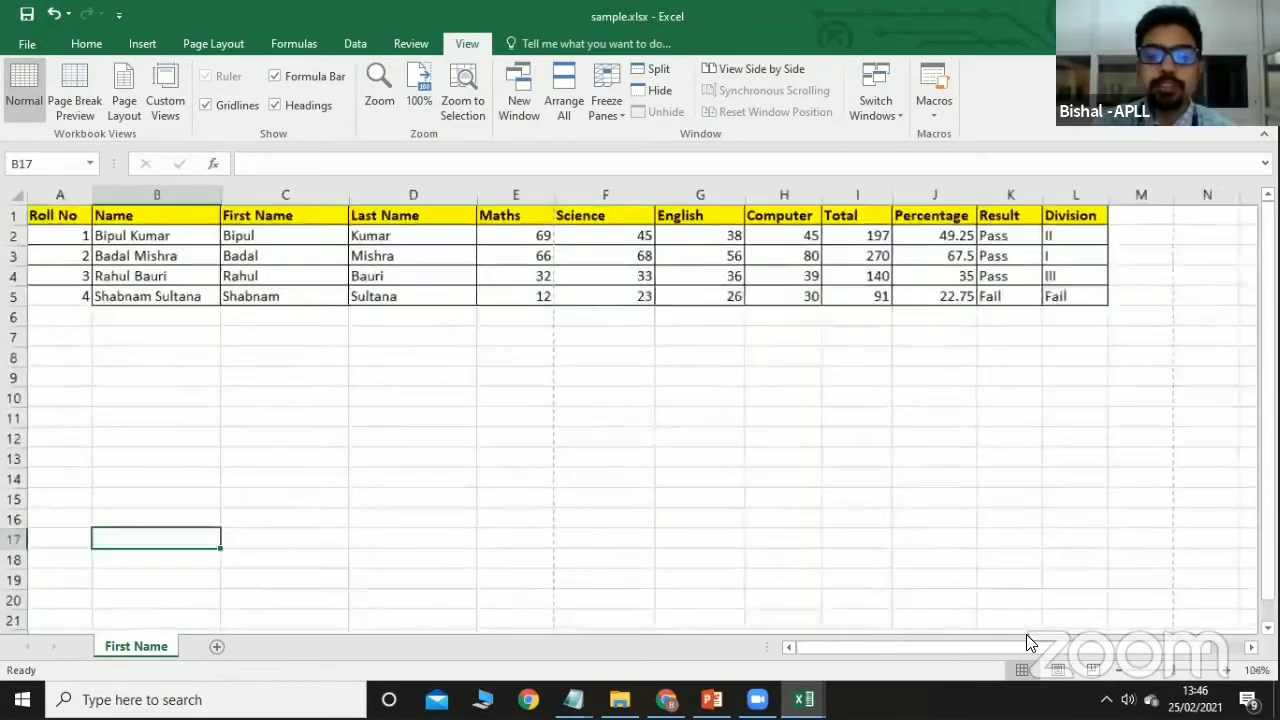
{"action": "scroll", "coordinate": [1026, 636], "scroll_direction": "down", "scroll_amount": 2}
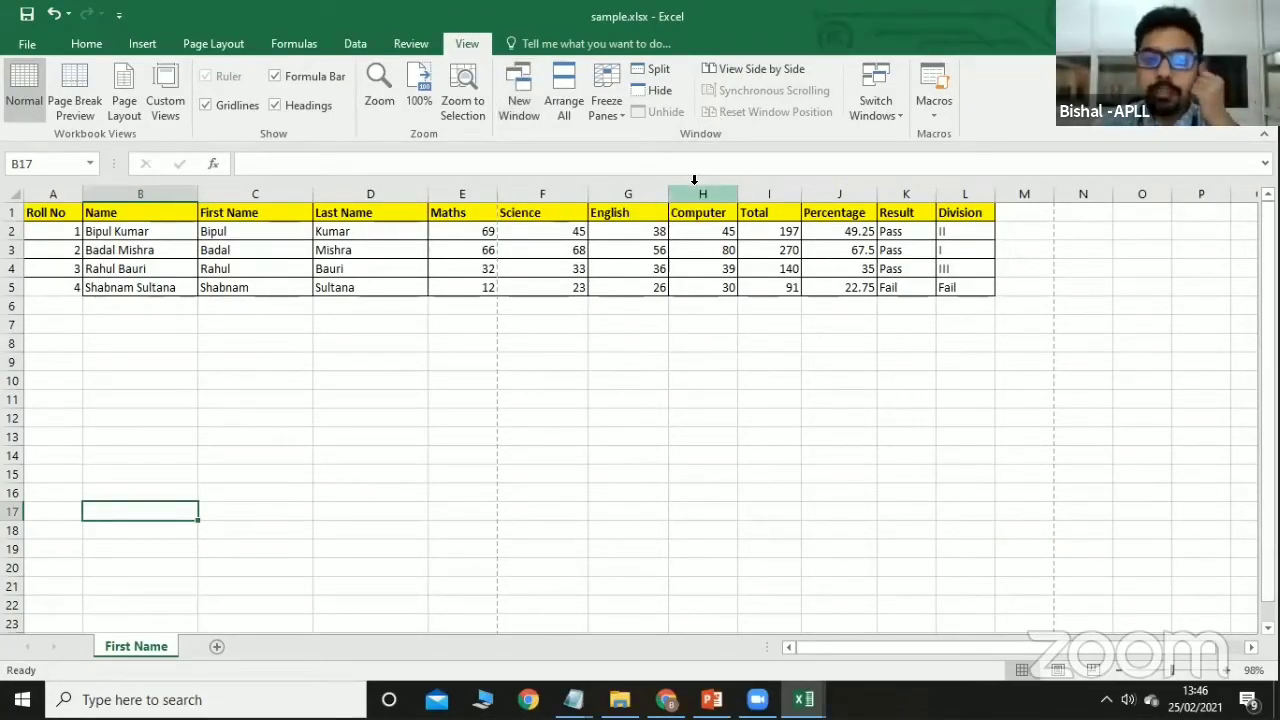
Open a second sample.xlsx window, tile all windows, then close sample.xlsx:2 and Events.xlsx.
{"action": "left_click", "coordinate": [519, 103]}
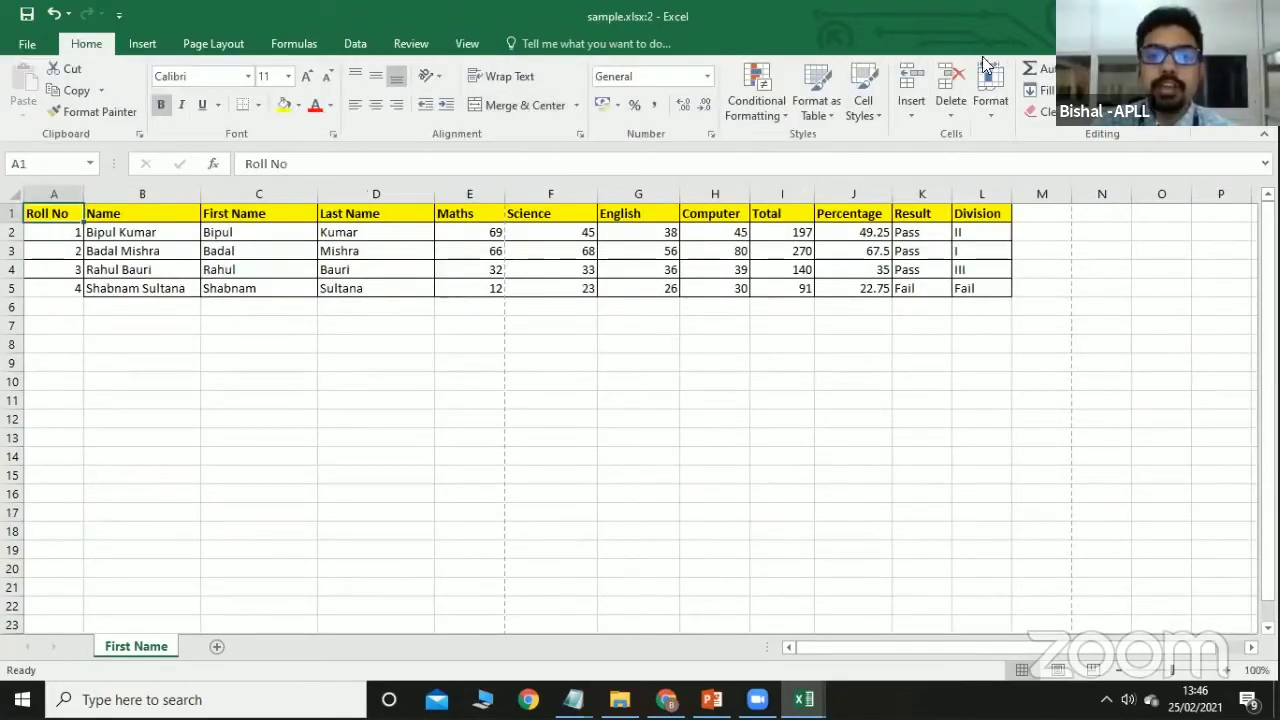
{"action": "left_click", "coordinate": [464, 44]}
{"action": "left_click", "coordinate": [564, 105]}
{"action": "left_click", "coordinate": [666, 218]}
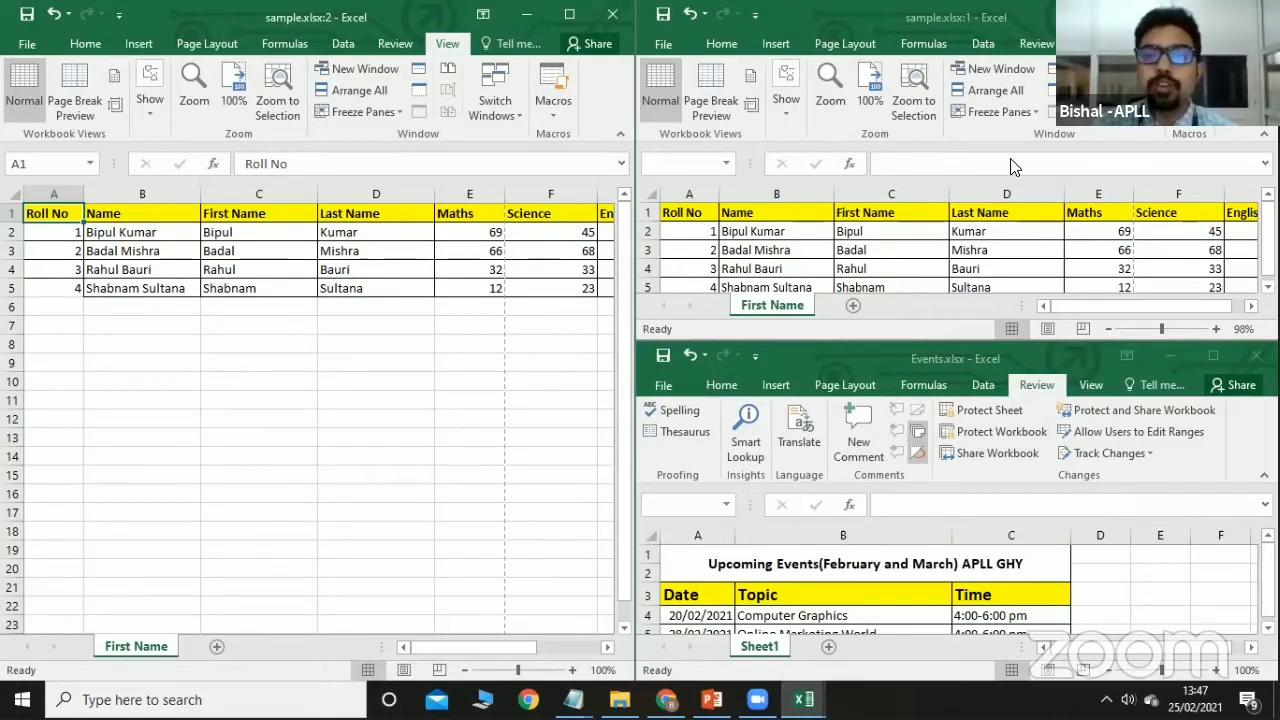
{"action": "left_click", "coordinate": [613, 16]}
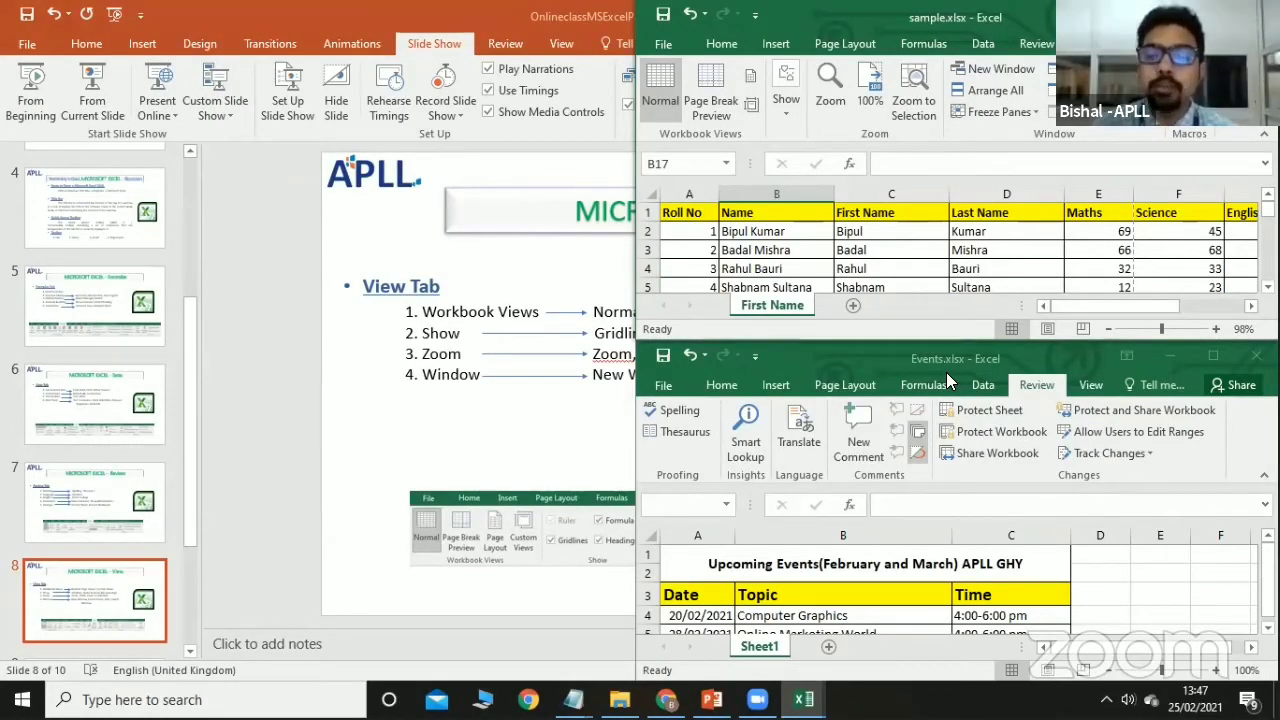
{"action": "left_click", "coordinate": [1256, 356]}
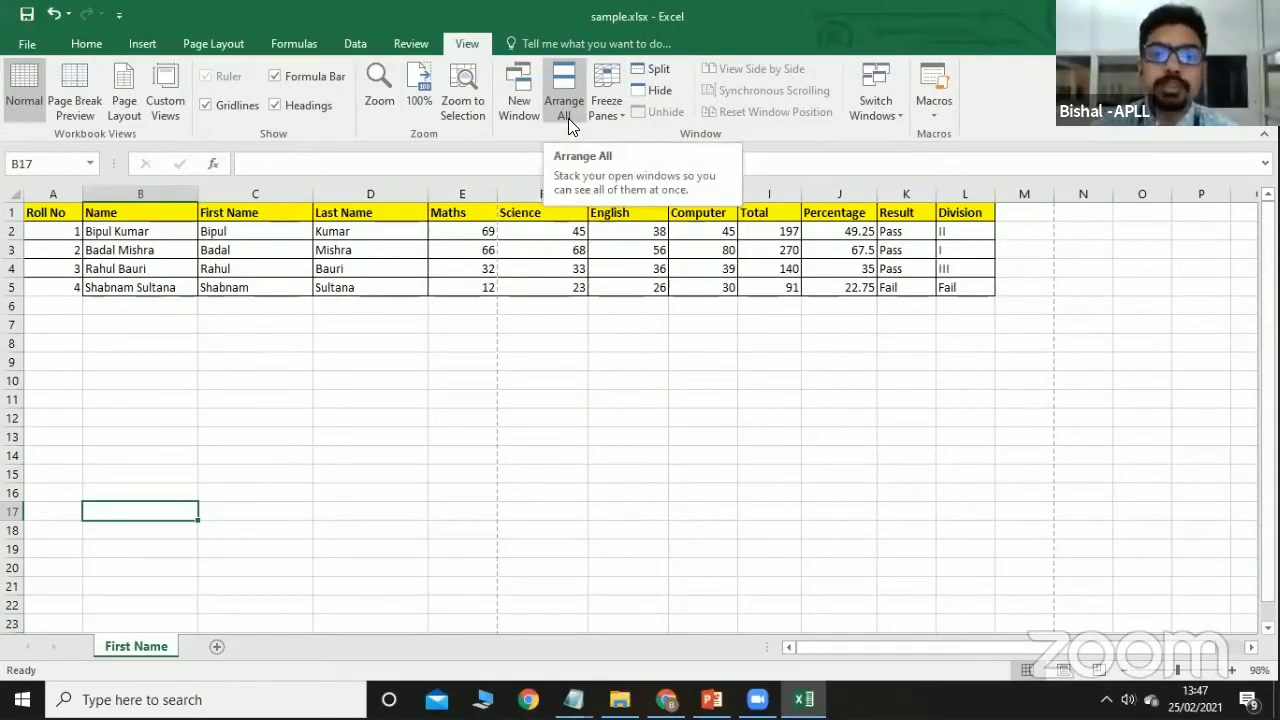
Freeze panes at cell F6 and scroll to check rows 1–5 and columns A–E stay fixed.
{"action": "left_click", "coordinate": [504, 312]}
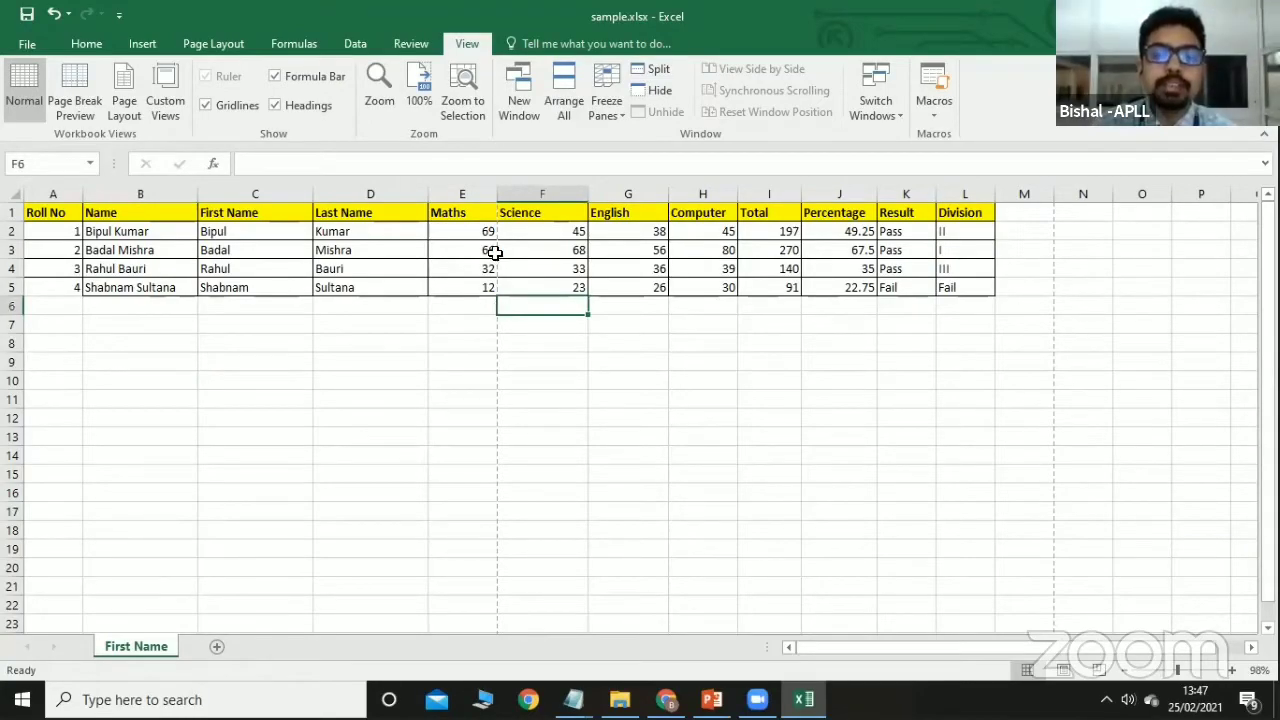
{"action": "left_click", "coordinate": [610, 106]}
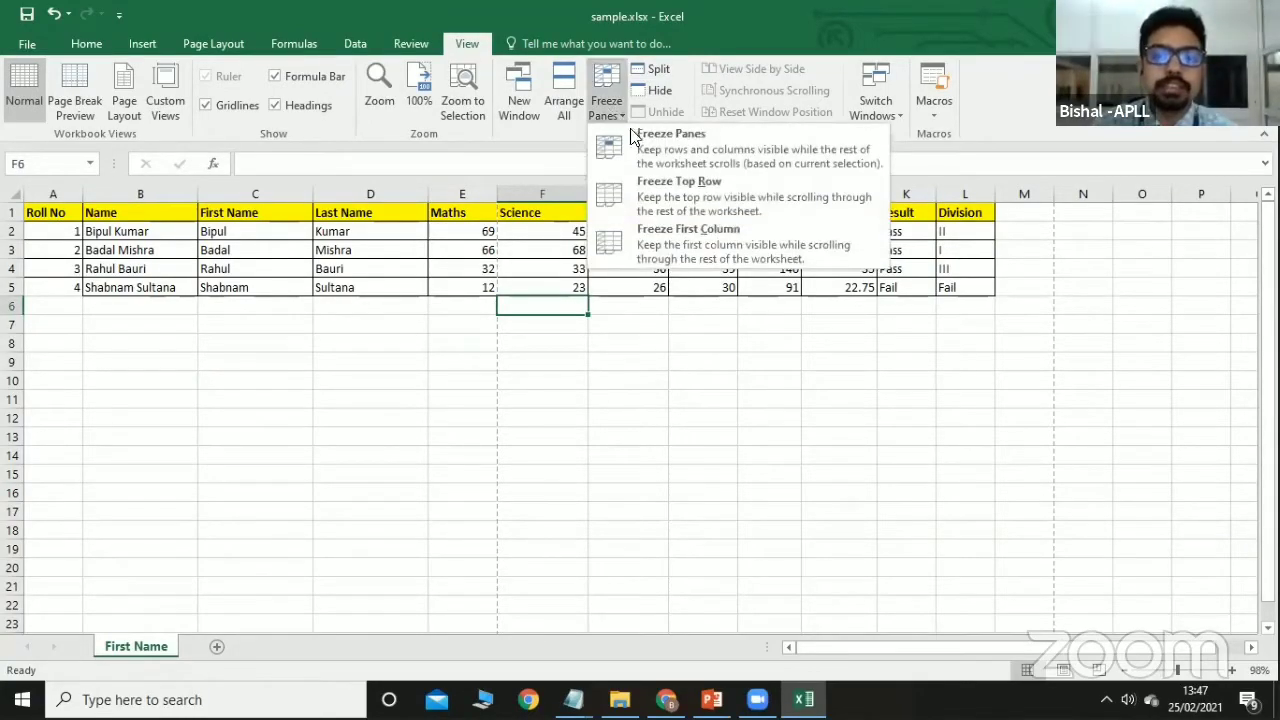
{"action": "left_click", "coordinate": [640, 146]}
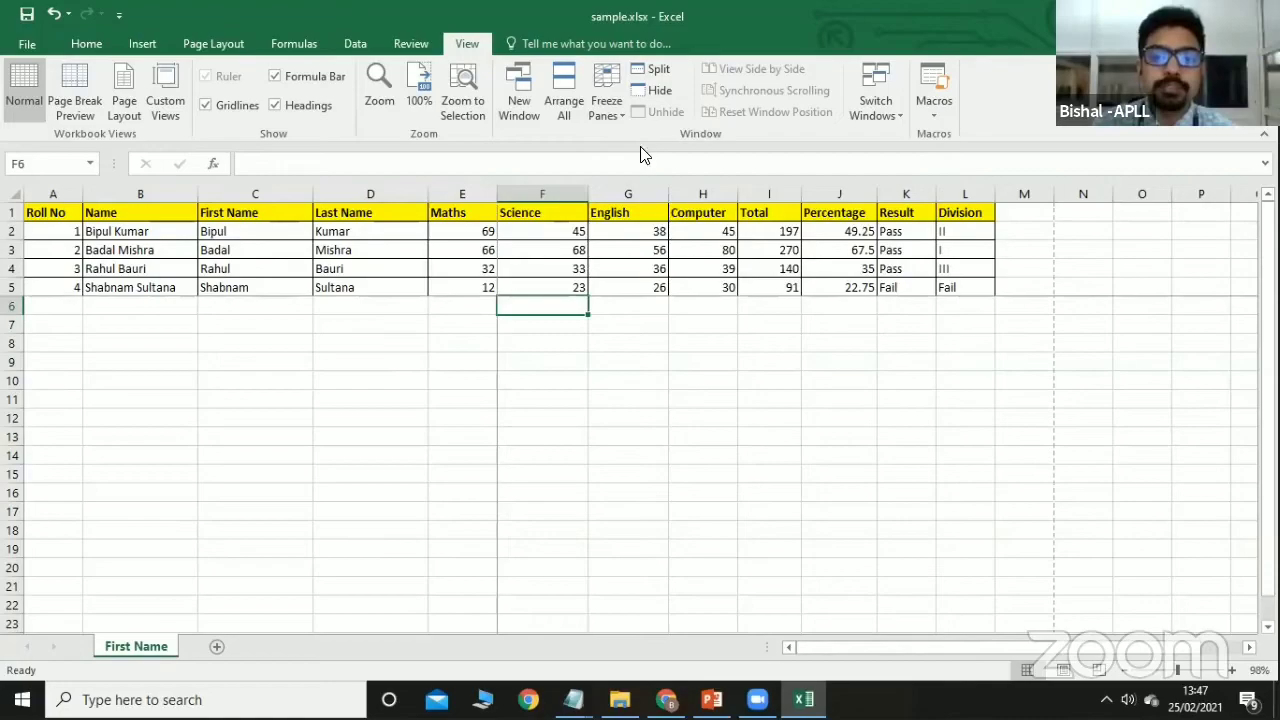
{"action": "left_click_drag", "start_coordinate": [1268, 321], "coordinate": [1268, 343]}
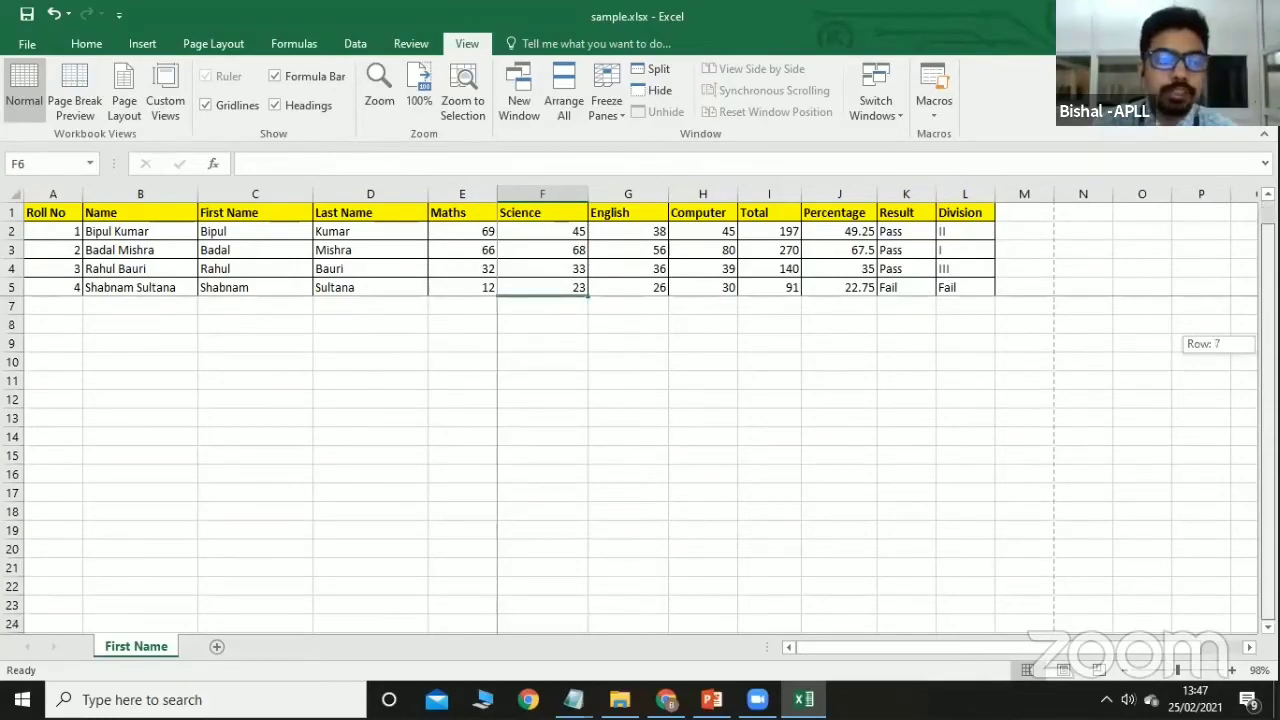
{"action": "scroll", "coordinate": [630, 460], "scroll_direction": "down", "scroll_amount": 3}
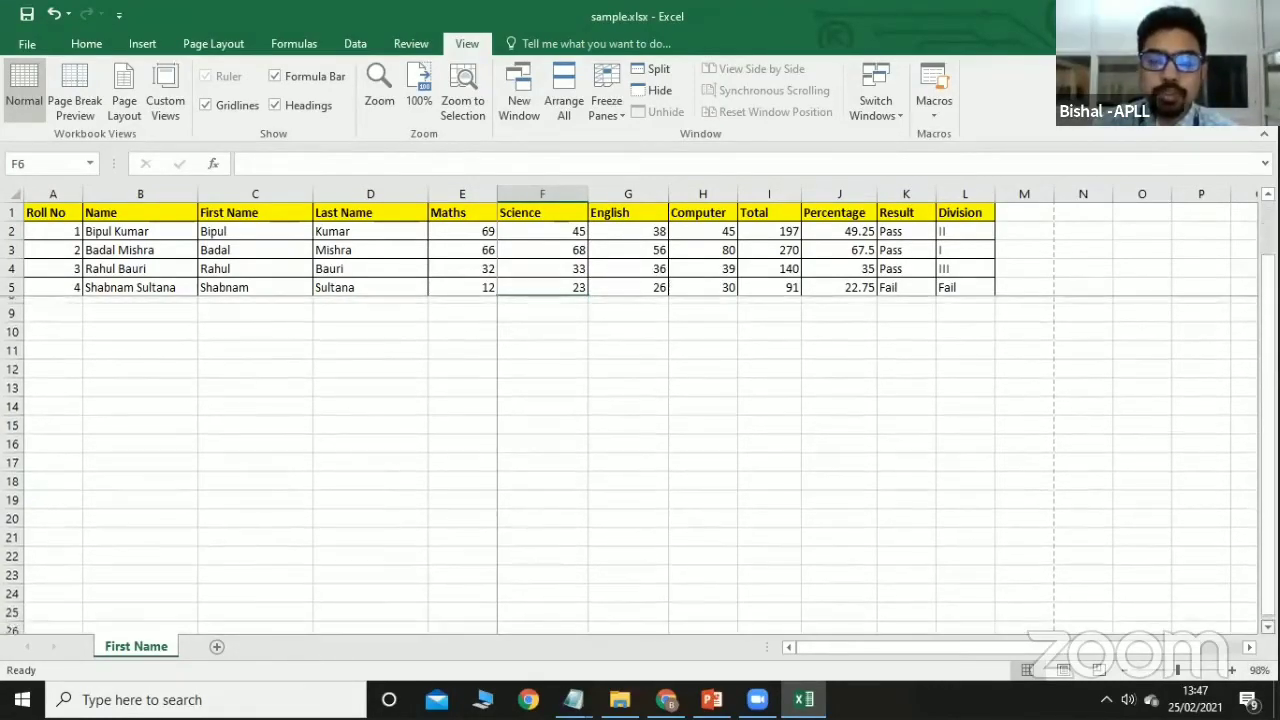
{"action": "scroll", "coordinate": [630, 465], "scroll_direction": "down", "scroll_amount": 2}
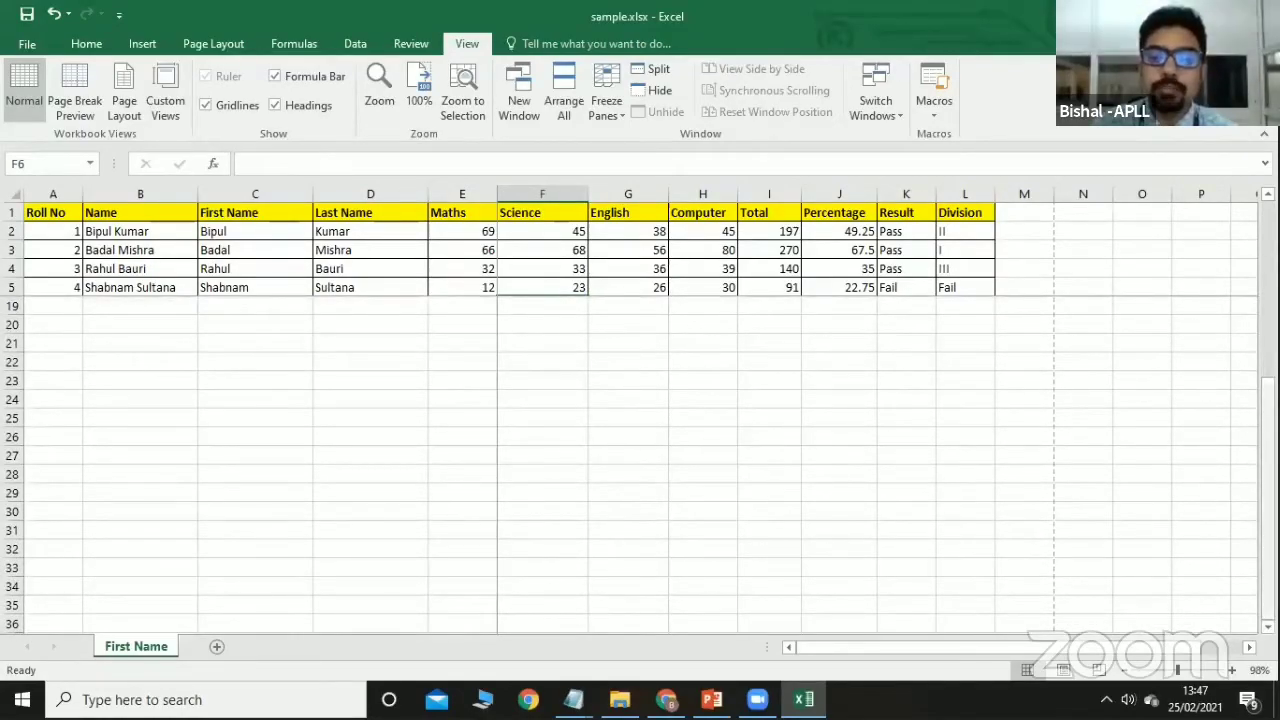
{"action": "scroll", "coordinate": [640, 466], "scroll_direction": "down", "scroll_amount": 1}
{"action": "scroll", "coordinate": [640, 466], "scroll_direction": "down", "scroll_amount": 1}
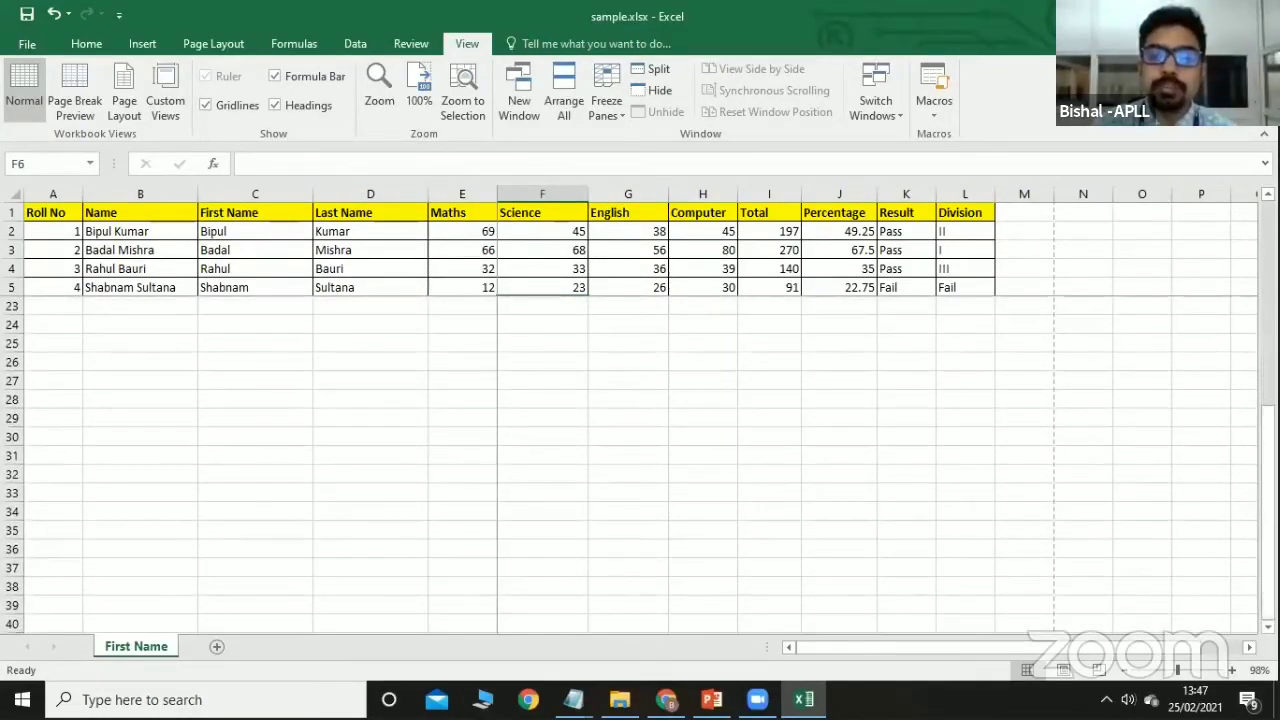
{"action": "left_click_drag", "start_coordinate": [1268, 433], "coordinate": [1268, 226]}
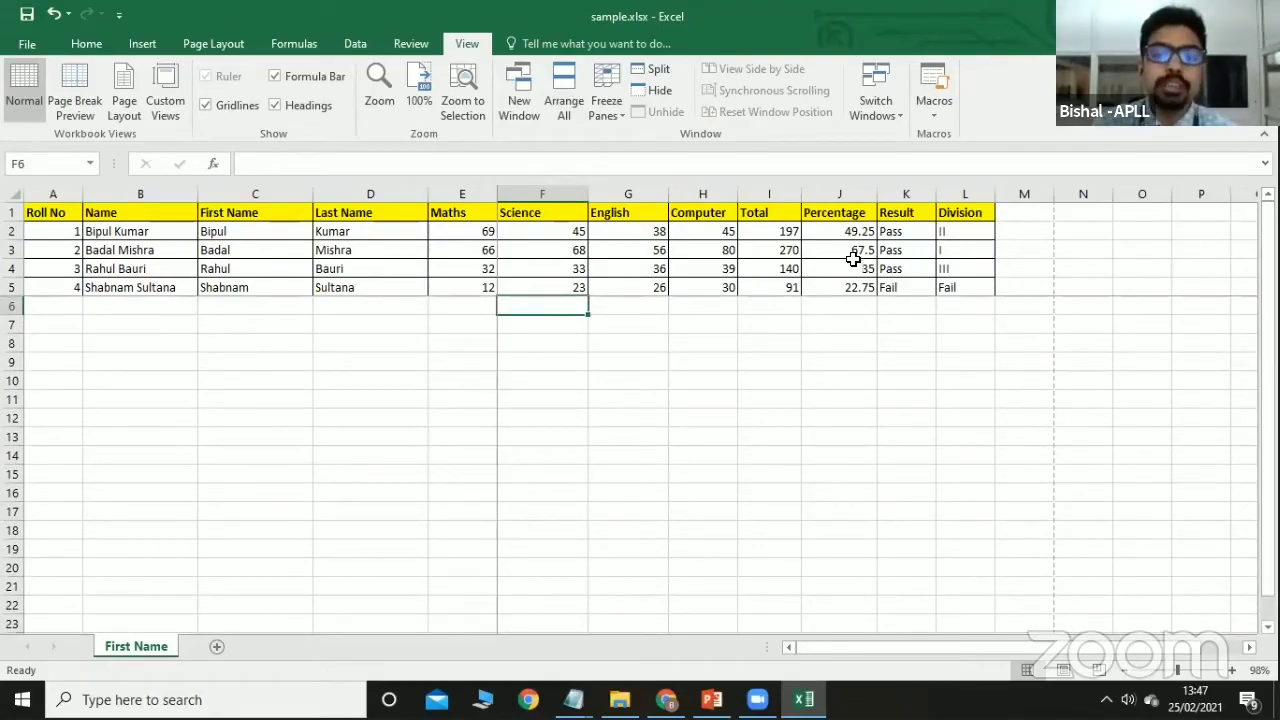
Unfreeze the panes and scroll to confirm the whole sheet moves together.
{"action": "left_click", "coordinate": [616, 108]}
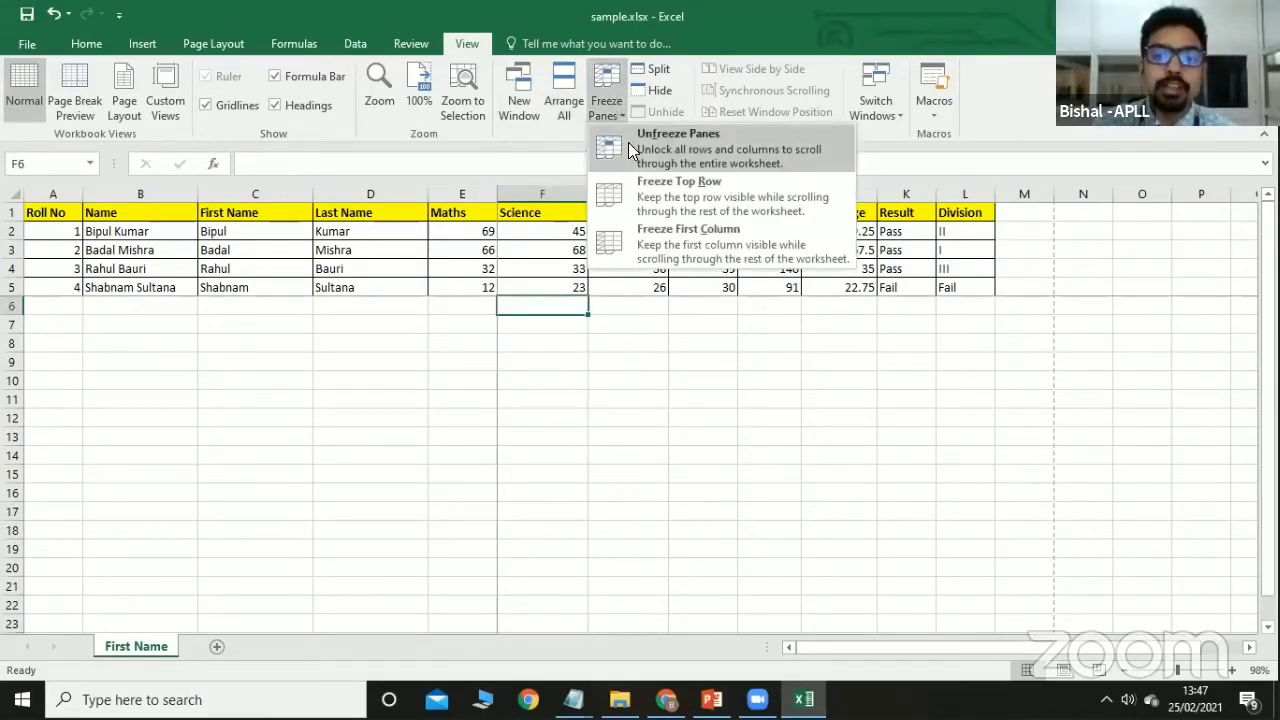
{"action": "left_click", "coordinate": [628, 142]}
{"action": "left_click_drag", "start_coordinate": [1268, 409], "coordinate": [1268, 425]}
{"action": "scroll", "coordinate": [628, 418], "scroll_direction": "down", "scroll_amount": 3}
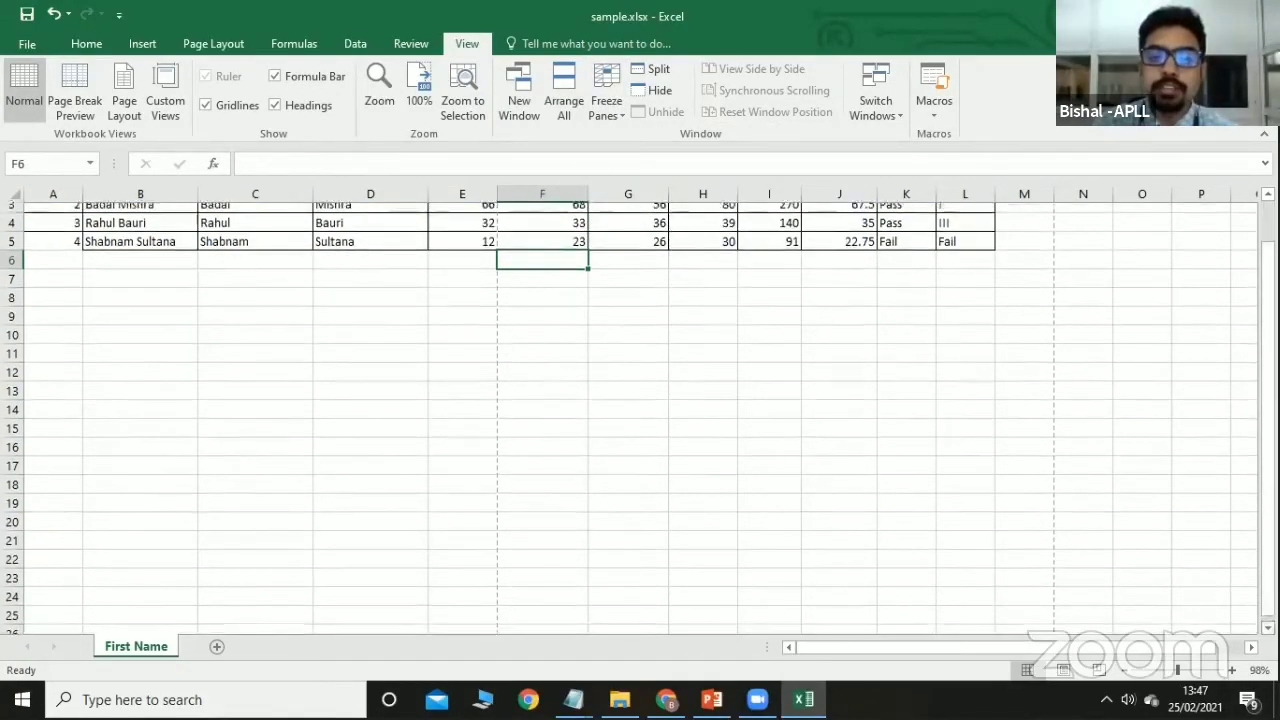
{"action": "left_click", "coordinate": [1268, 628]}
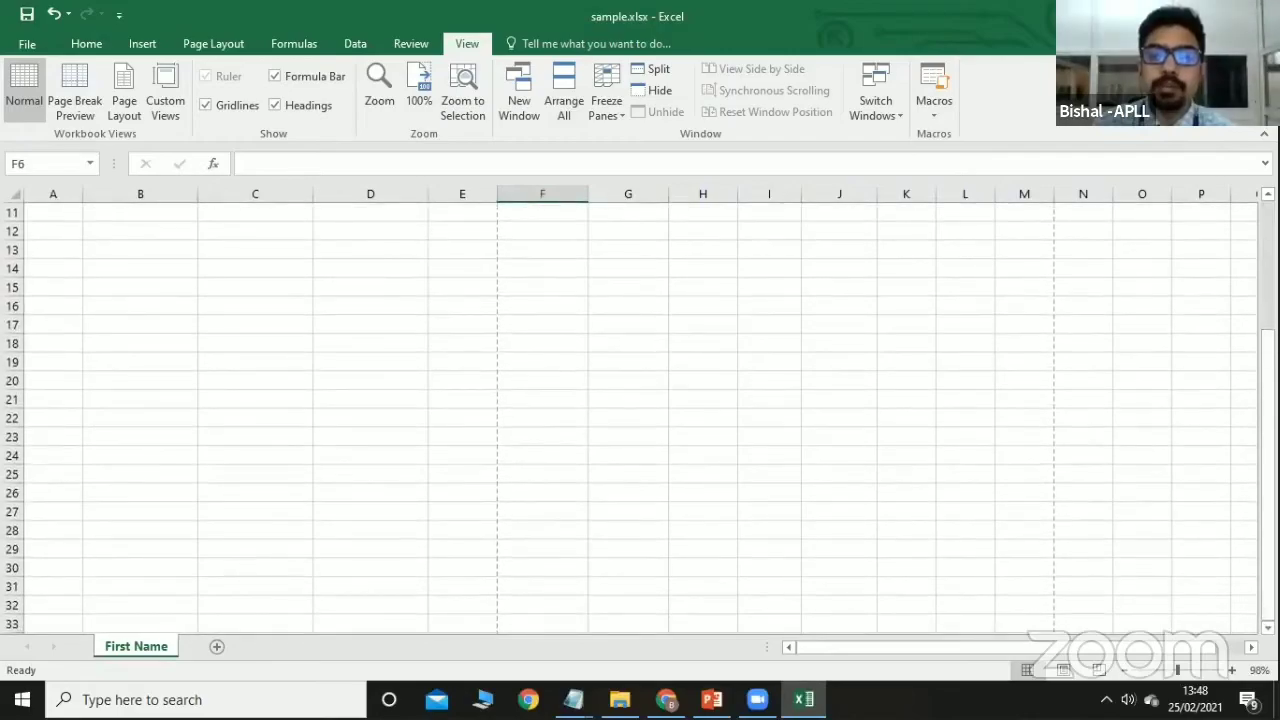
{"action": "scroll", "coordinate": [628, 418], "scroll_direction": "up", "scroll_amount": 3}
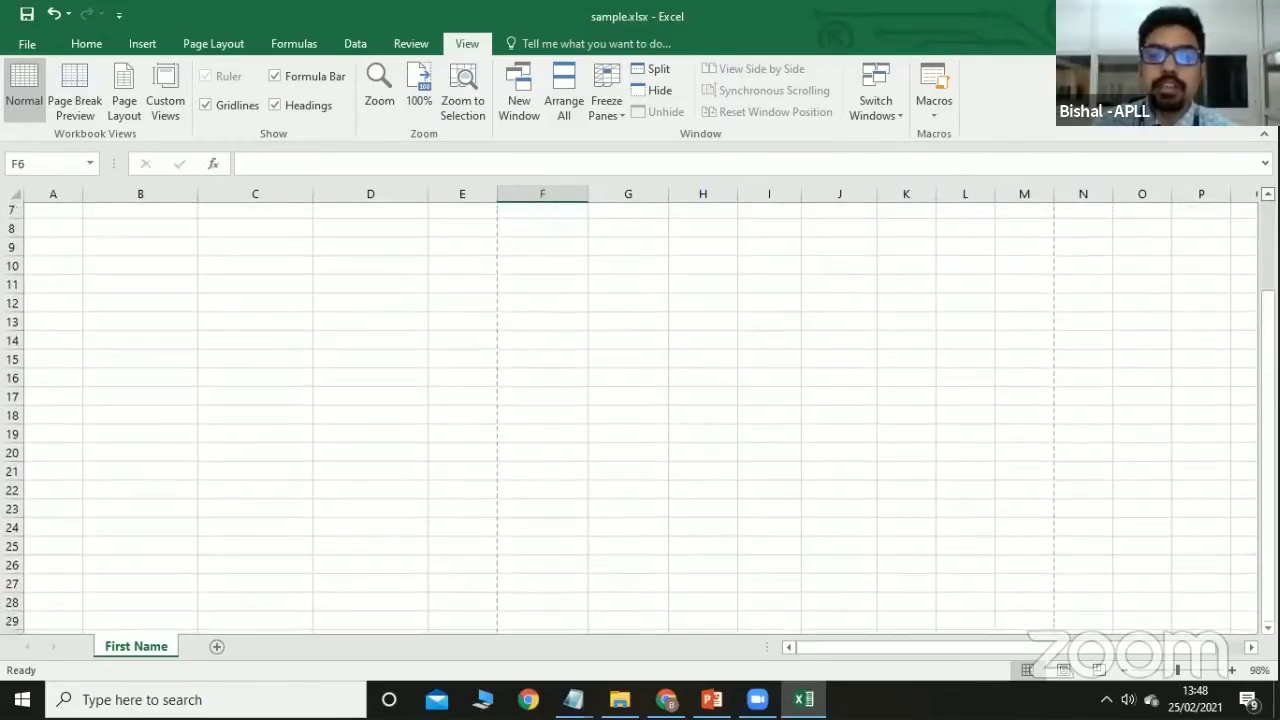
{"action": "scroll", "coordinate": [628, 418], "scroll_direction": "up", "scroll_amount": 1}
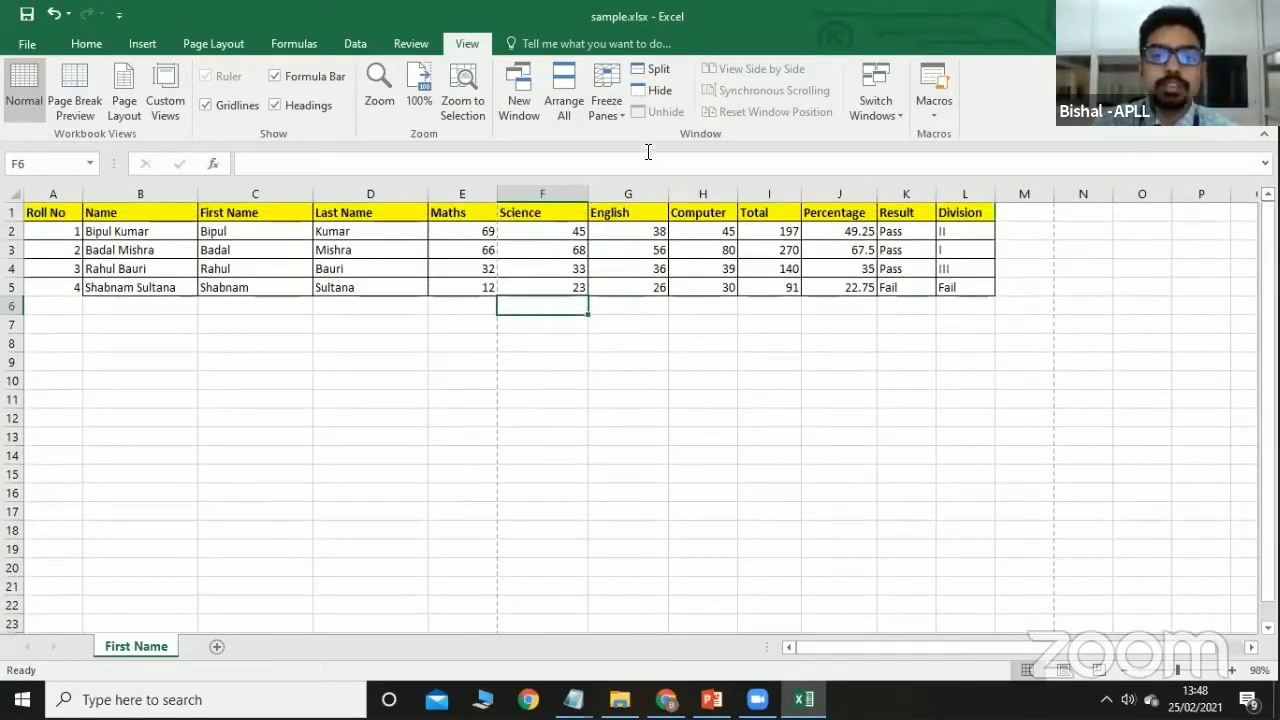
Refreeze panes at F6, test by scrolling, then unfreeze them again.
{"action": "left_click", "coordinate": [608, 112]}
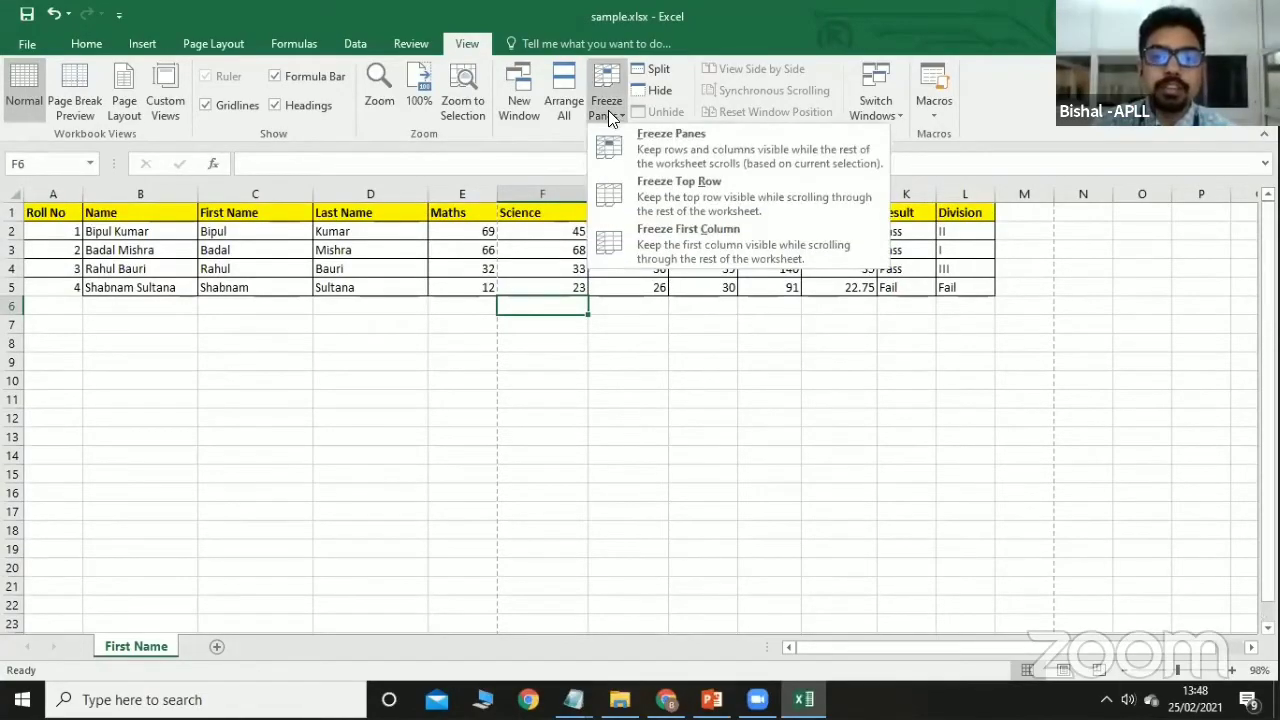
{"action": "left_click", "coordinate": [622, 142]}
{"action": "scroll", "coordinate": [628, 465], "scroll_direction": "down", "scroll_amount": 3}
{"action": "scroll", "coordinate": [630, 465], "scroll_direction": "down", "scroll_amount": 1}
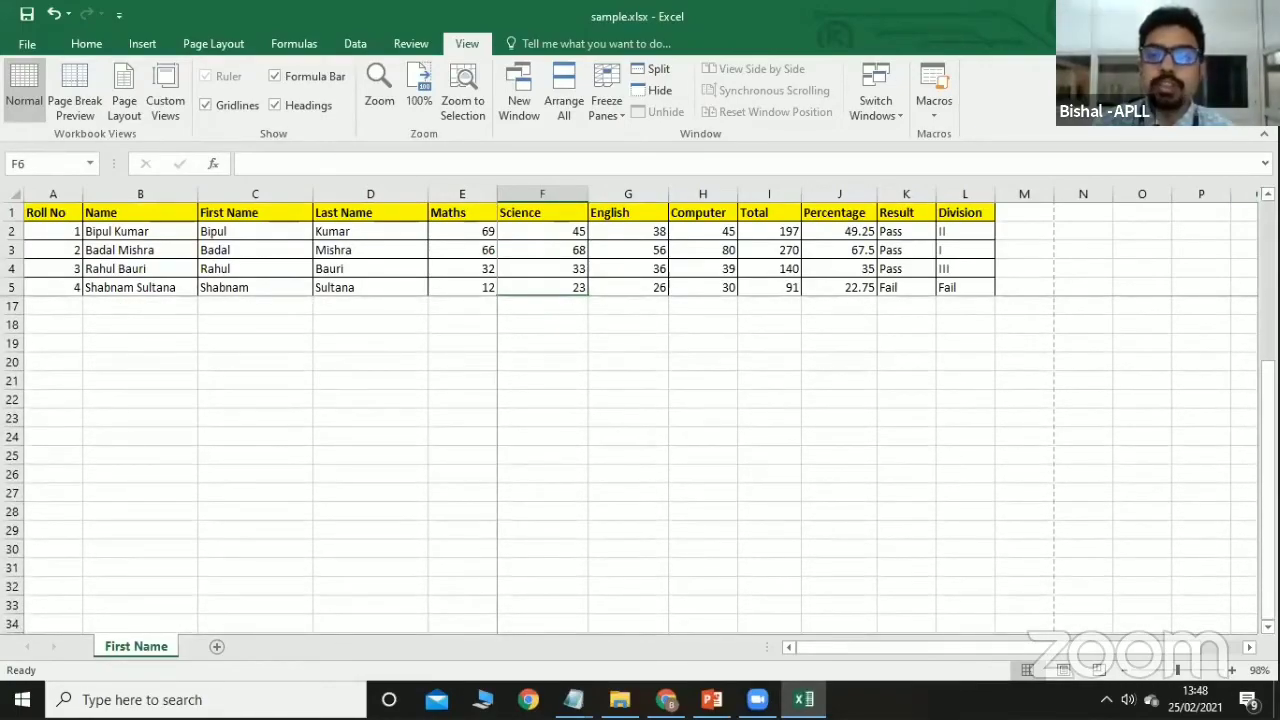
{"action": "scroll", "coordinate": [630, 465], "scroll_direction": "up", "scroll_amount": 4}
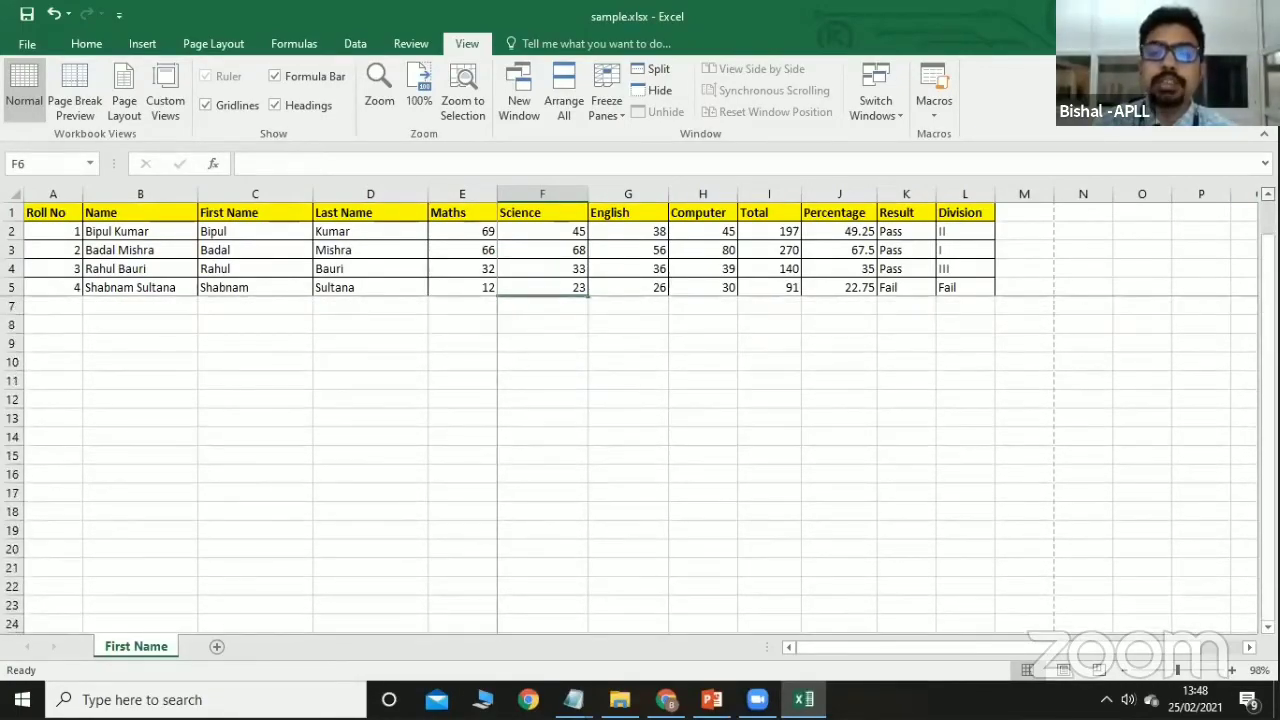
{"action": "left_click", "coordinate": [620, 116]}
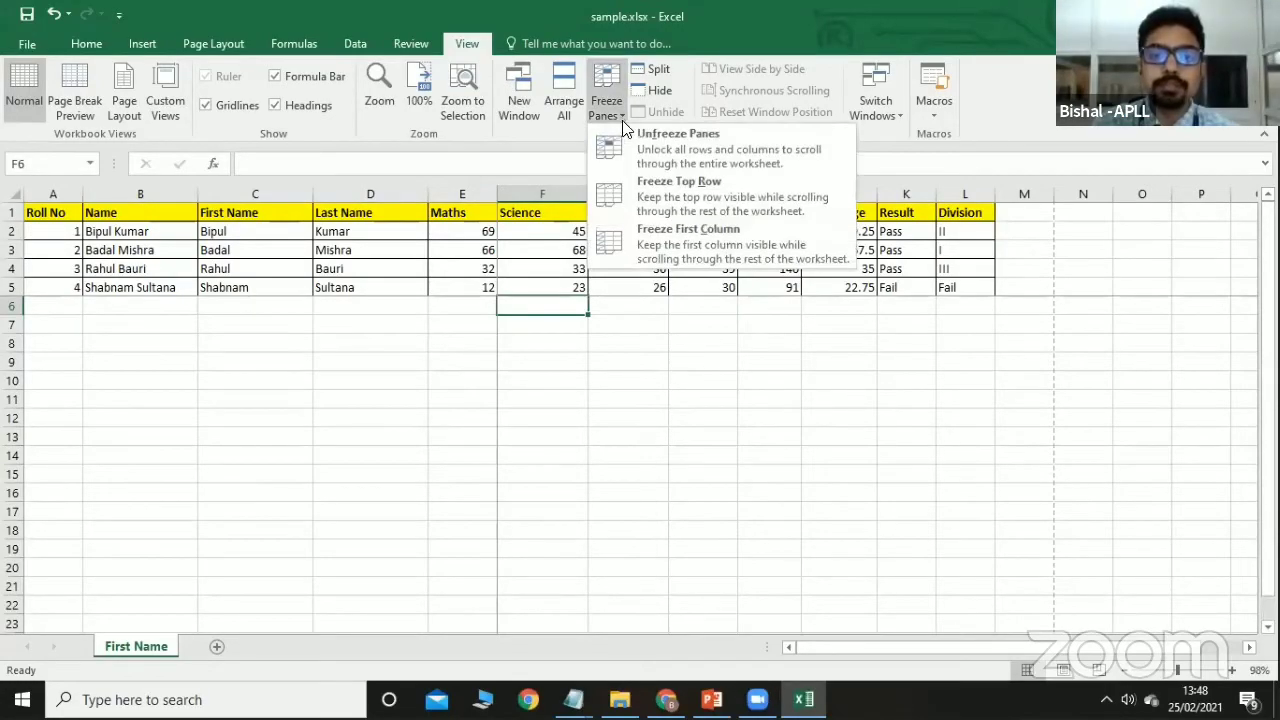
{"action": "left_click", "coordinate": [640, 150]}
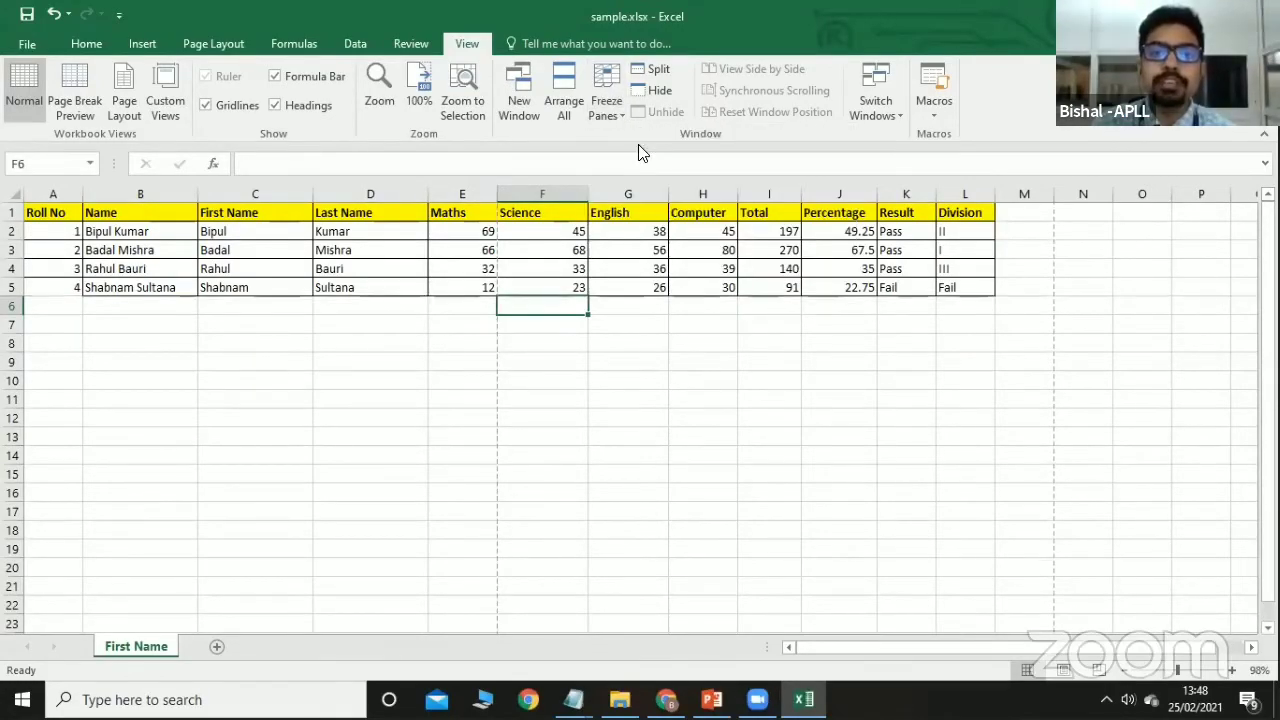
Hide the sample.xlsx window, then unhide it.
{"action": "left_click", "coordinate": [648, 94]}
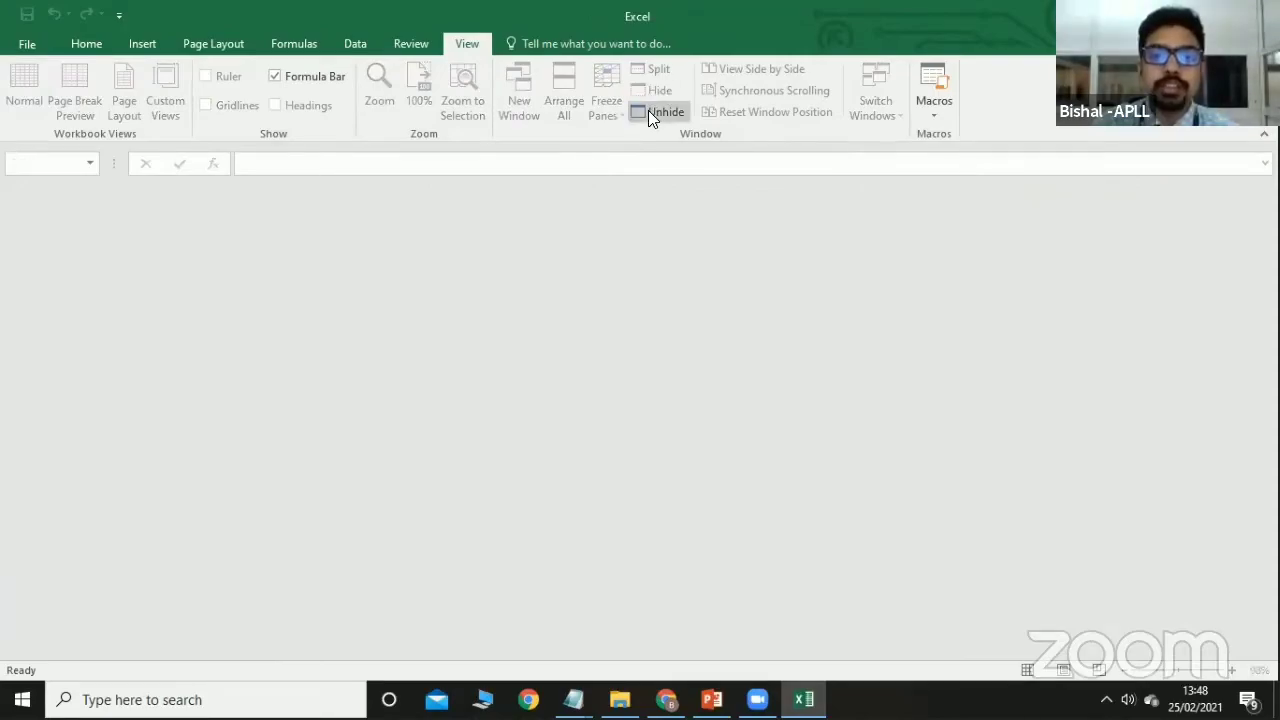
{"action": "left_click", "coordinate": [648, 112]}
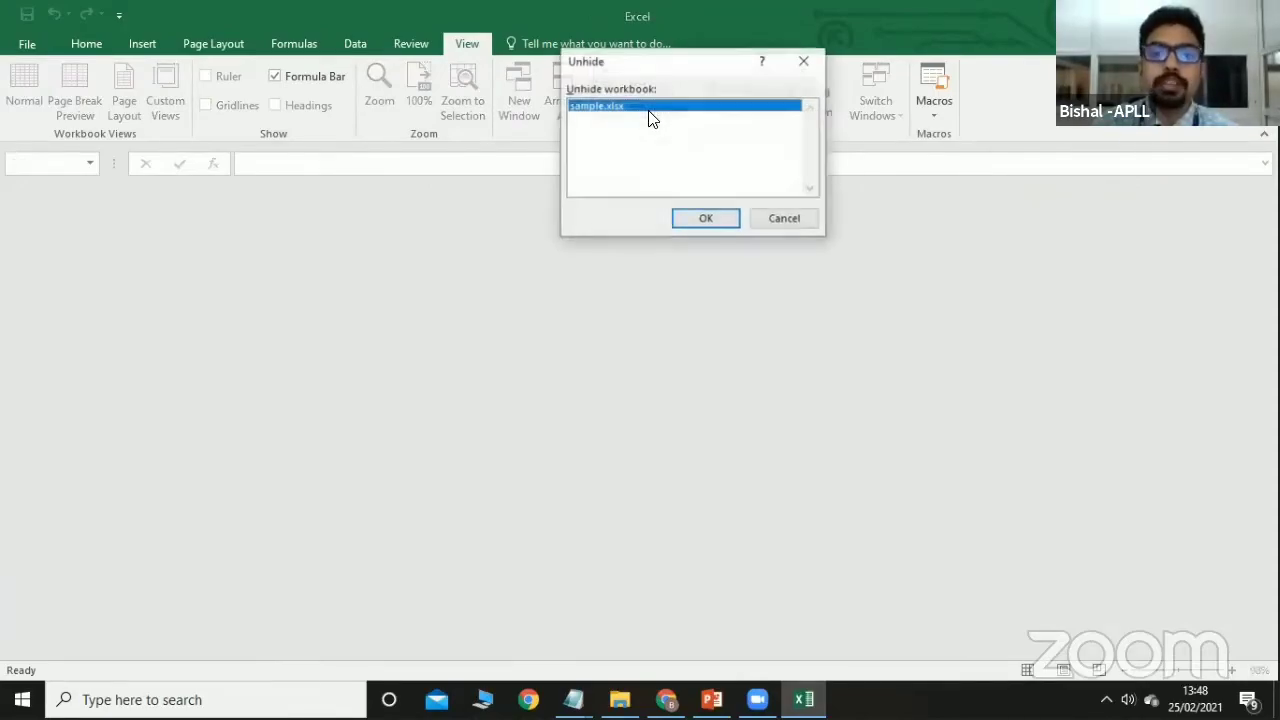
{"action": "left_click", "coordinate": [683, 214]}
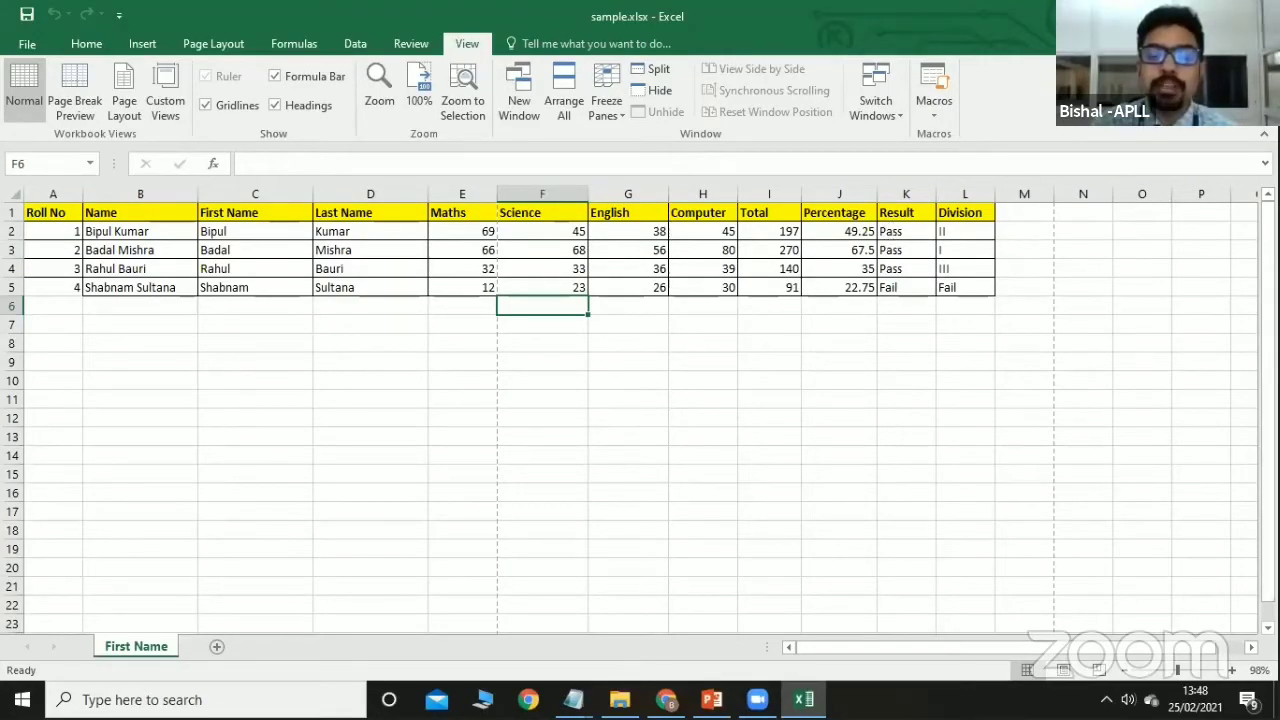
Widen column K and open K2's =IF(J2>30,"Pass","Fail") formula for editing.
{"action": "mouse_move", "coordinate": [711, 699]}
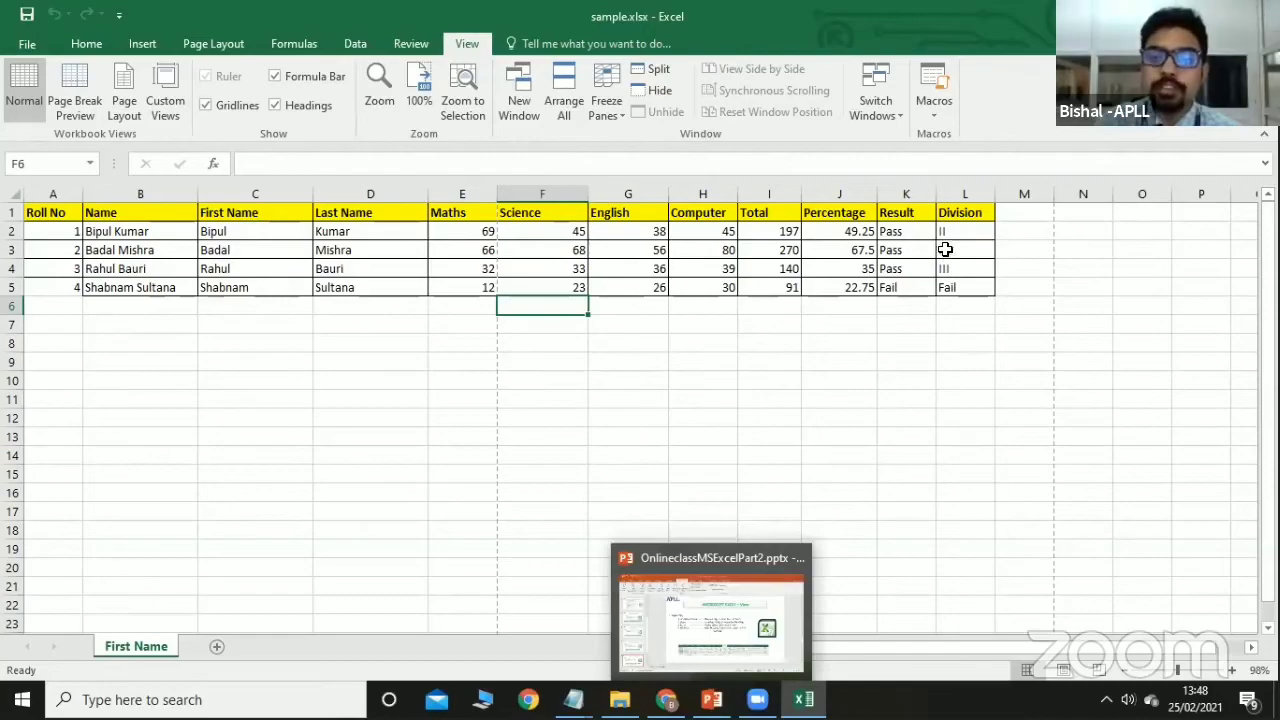
{"action": "left_click_drag", "start_coordinate": [934, 196], "coordinate": [949, 197]}
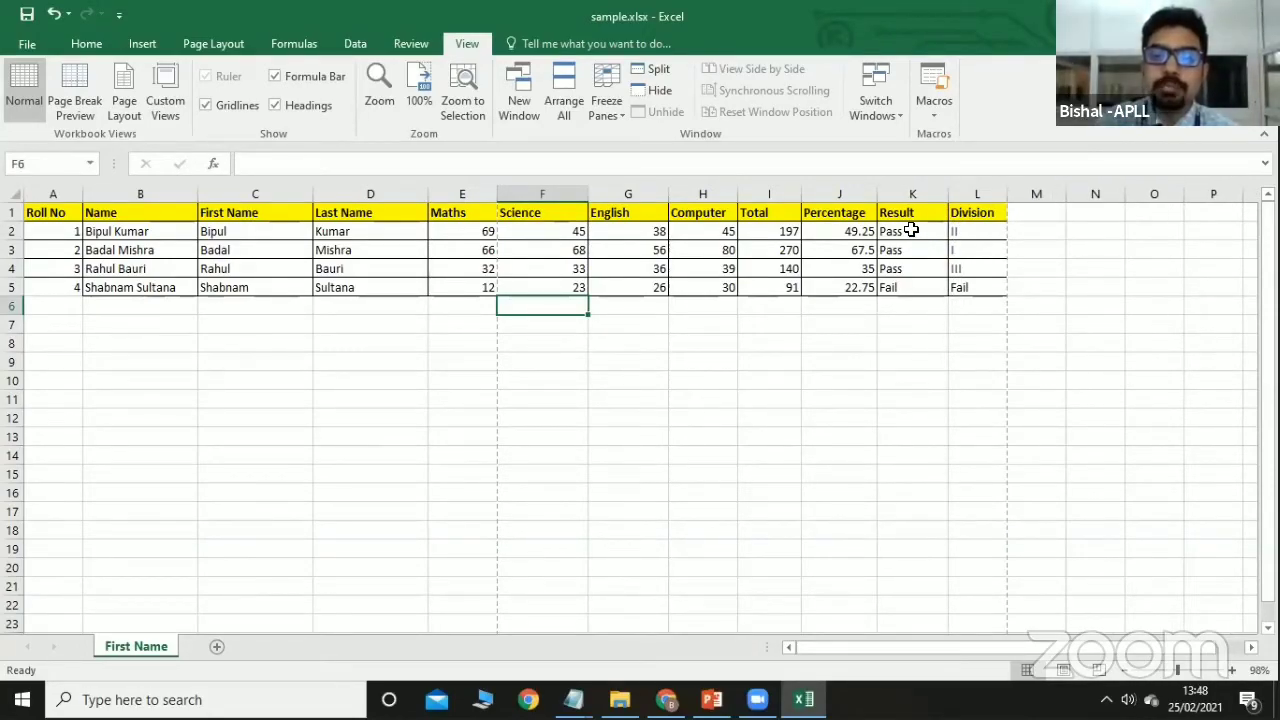
{"action": "double_click", "coordinate": [911, 230]}
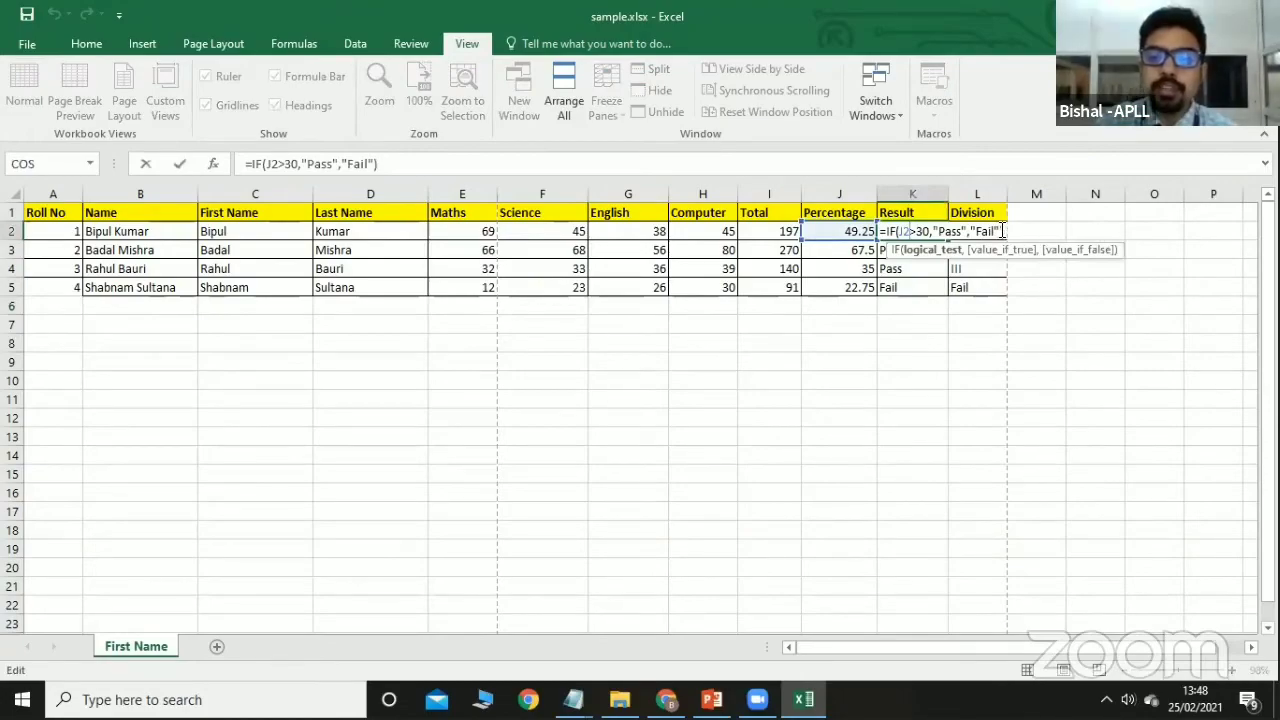
{"action": "key", "text": "BackSpace"}
{"action": "key", "text": "BackSpace"}
{"action": "key", "text": "BackSpace"}
{"action": "key", "text": "BackSpace"}
{"action": "key", "text": "BackSpace"}
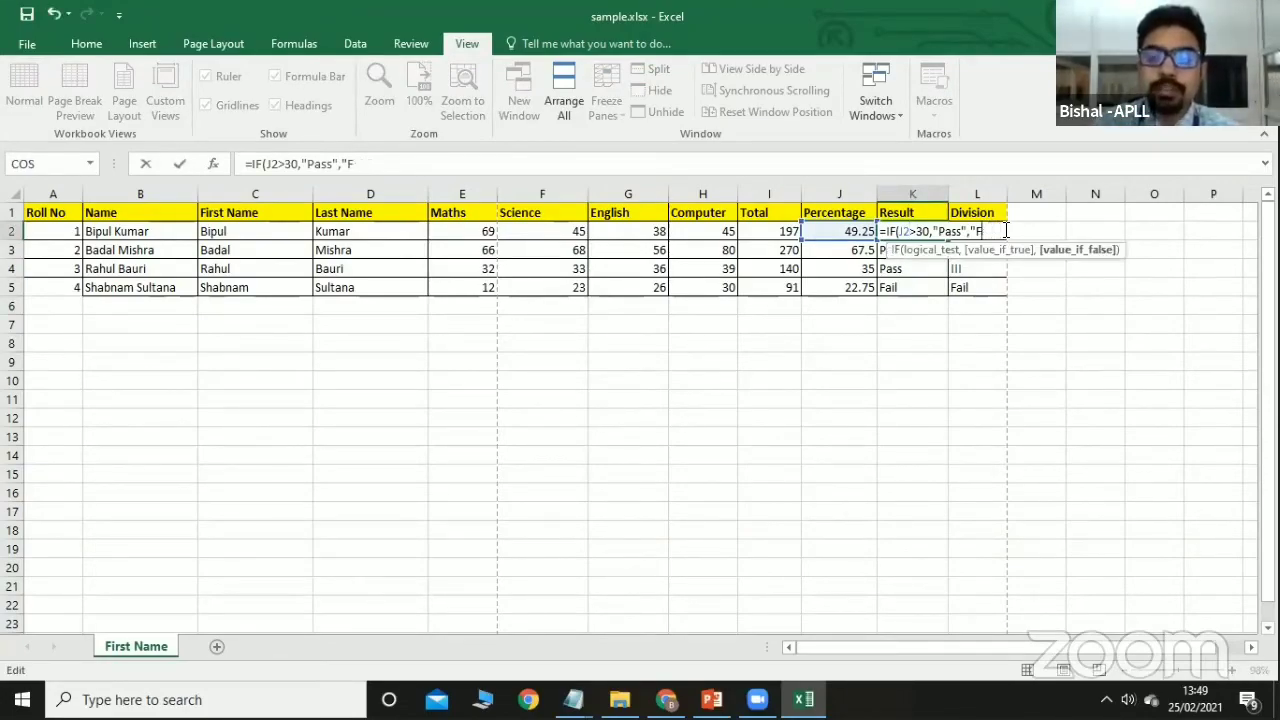
Clear K2's old Pass/Fail formula completely.
{"action": "key", "text": "BackSpace"}
{"action": "key", "text": "BackSpace"}
{"action": "key", "text": "BackSpace"}
{"action": "key", "text": "BackSpace"}
{"action": "key", "text": "BackSpace"}
{"action": "key", "text": "BackSpace"}
{"action": "key", "text": "BackSpace"}
{"action": "key", "text": "BackSpace"}
{"action": "key", "text": "BackSpace"}
{"action": "key", "text": "BackSpace"}
{"action": "key", "text": "BackSpace"}
{"action": "key", "text": "BackSpace"}
{"action": "key", "text": "BackSpace"}
{"action": "key", "text": "BackSpace"}
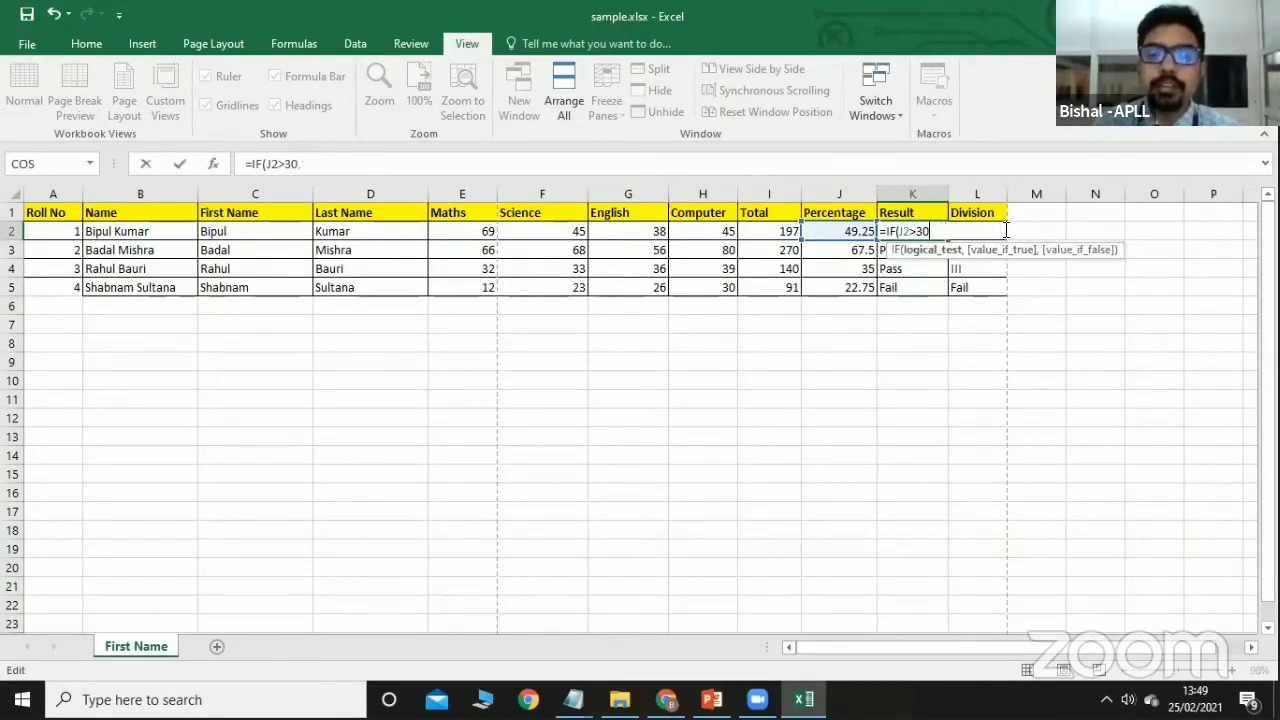
{"action": "key", "text": "BackSpace"}
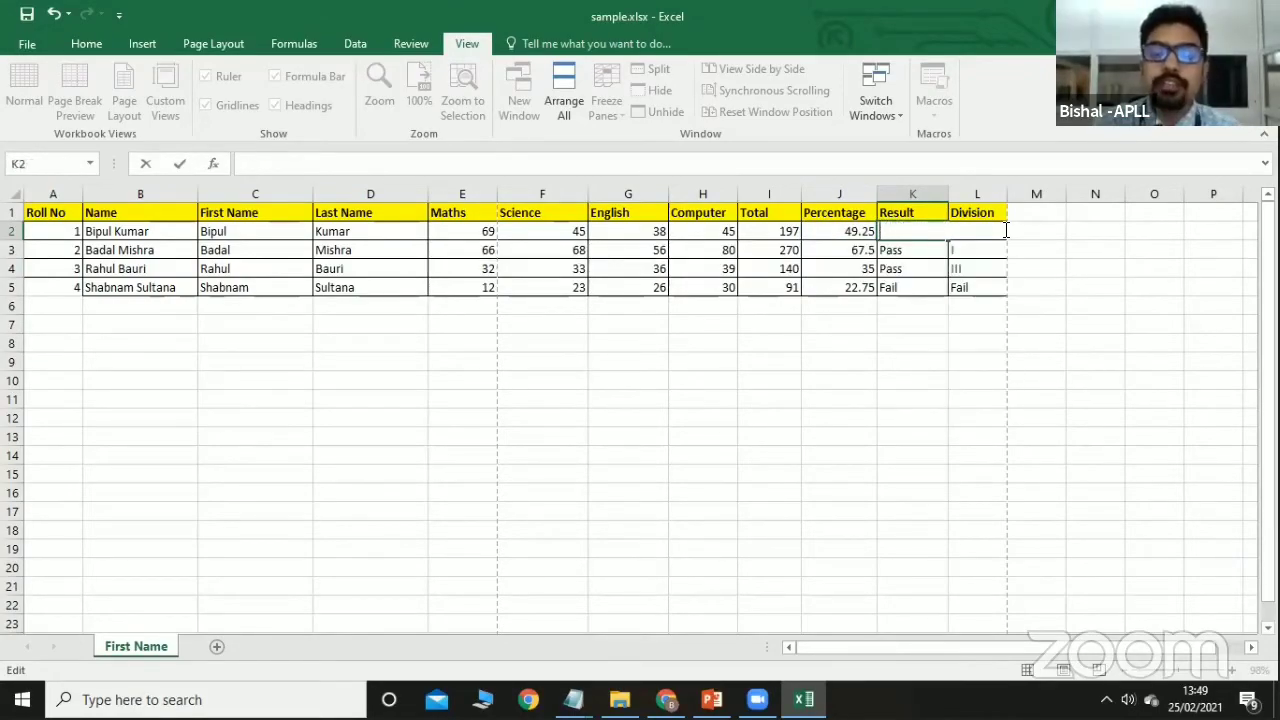
{"action": "left_click", "coordinate": [933, 401]}
{"action": "left_click", "coordinate": [904, 235]}
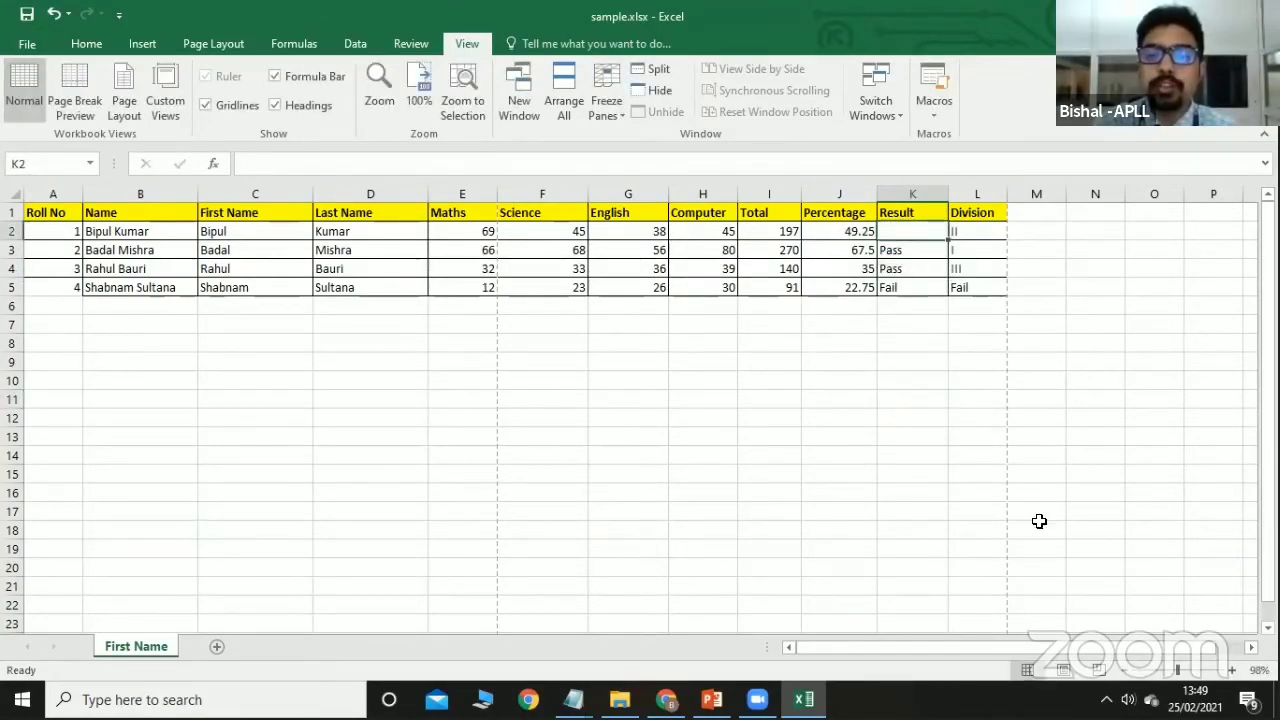
Enter =if(J2<30,"Fail","Pass") in K2.
{"action": "type", "text": "="}
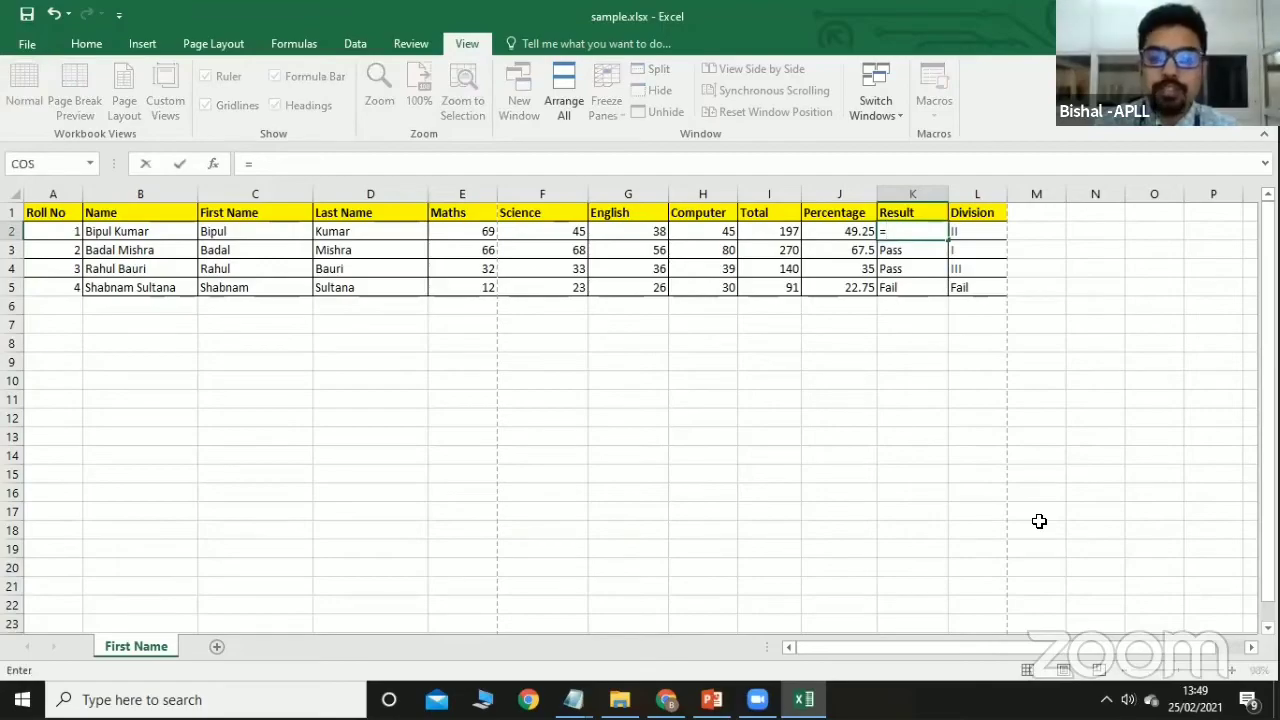
{"action": "type", "text": "if"}
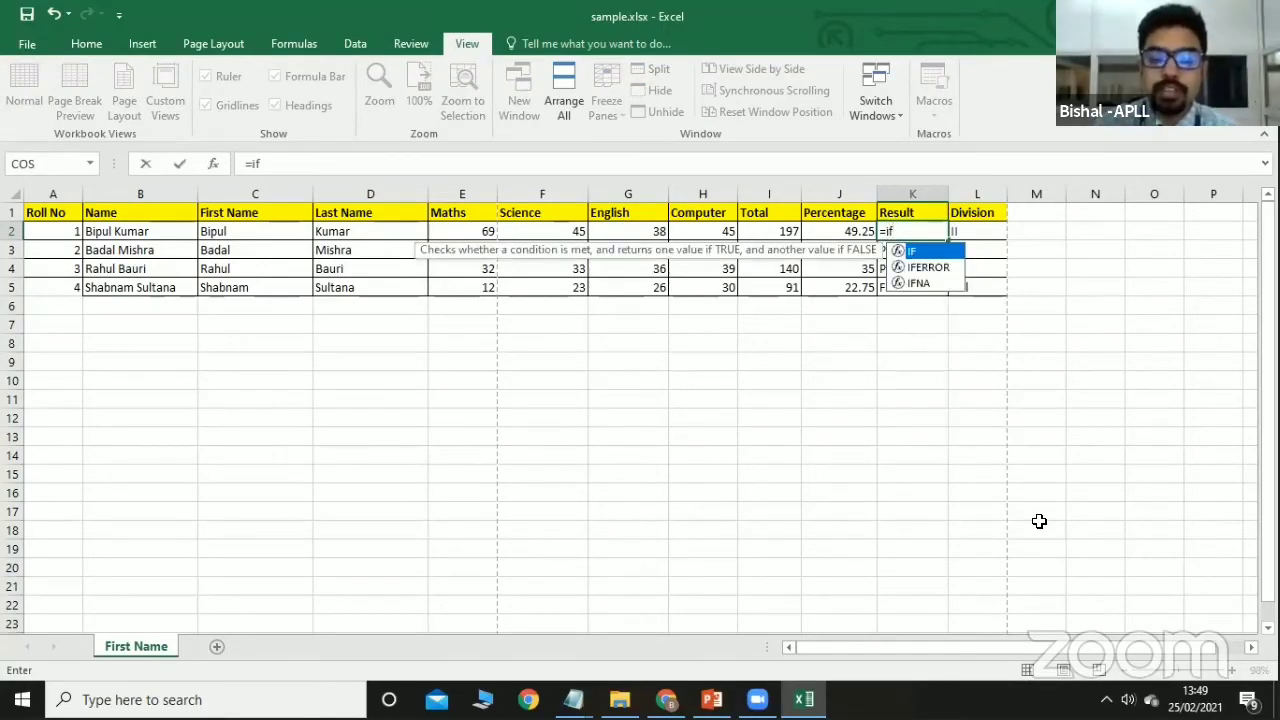
{"action": "type", "text": "("}
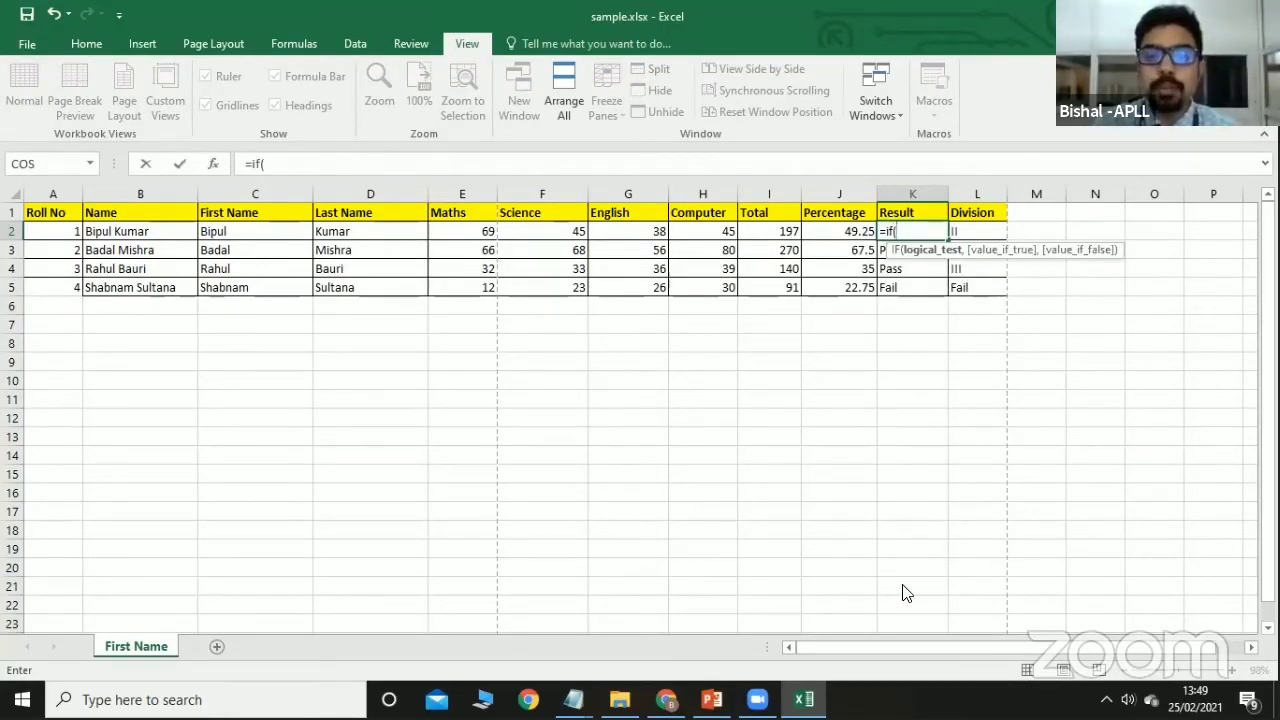
{"action": "left_click", "coordinate": [837, 232]}
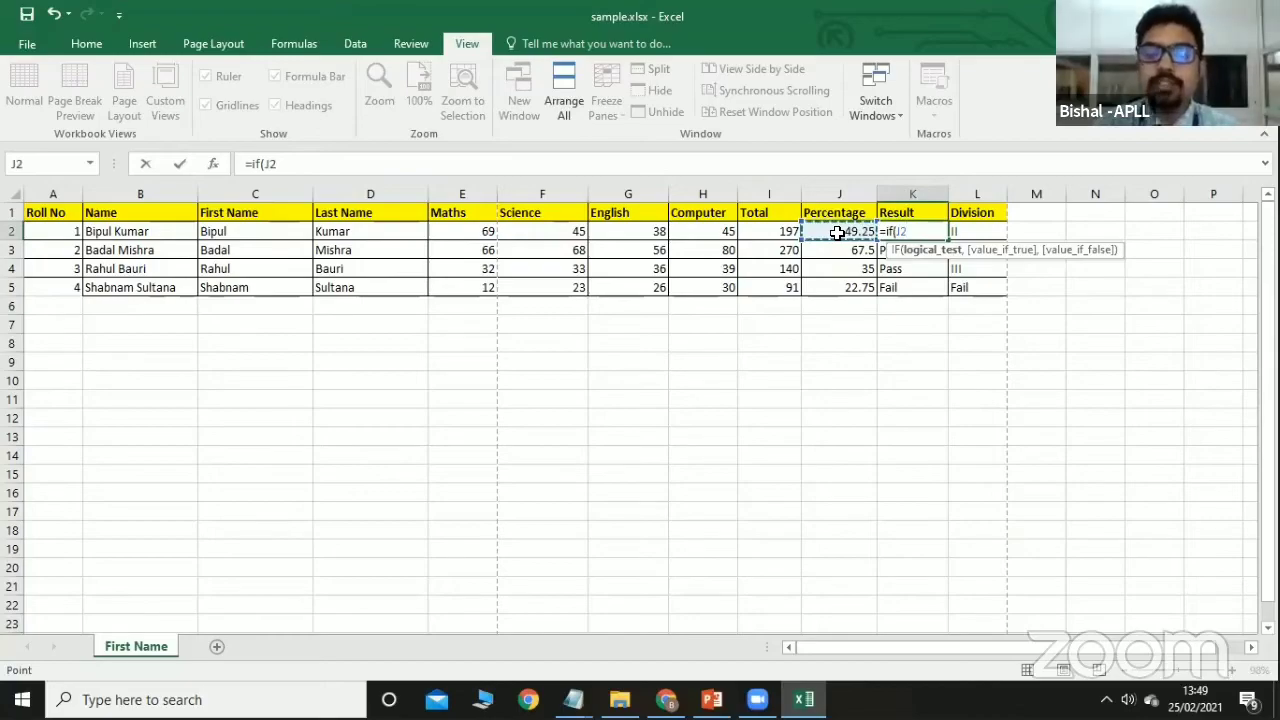
{"action": "type", "text": "<"}
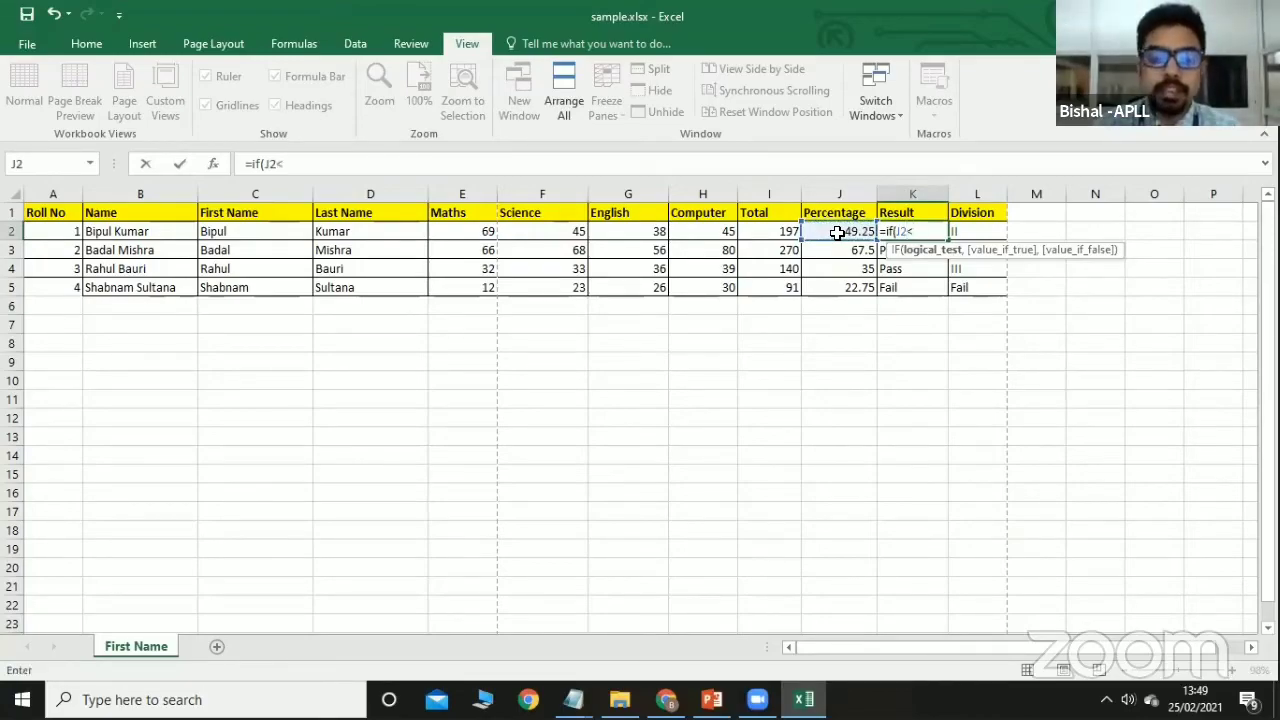
{"action": "type", "text": "30,"}
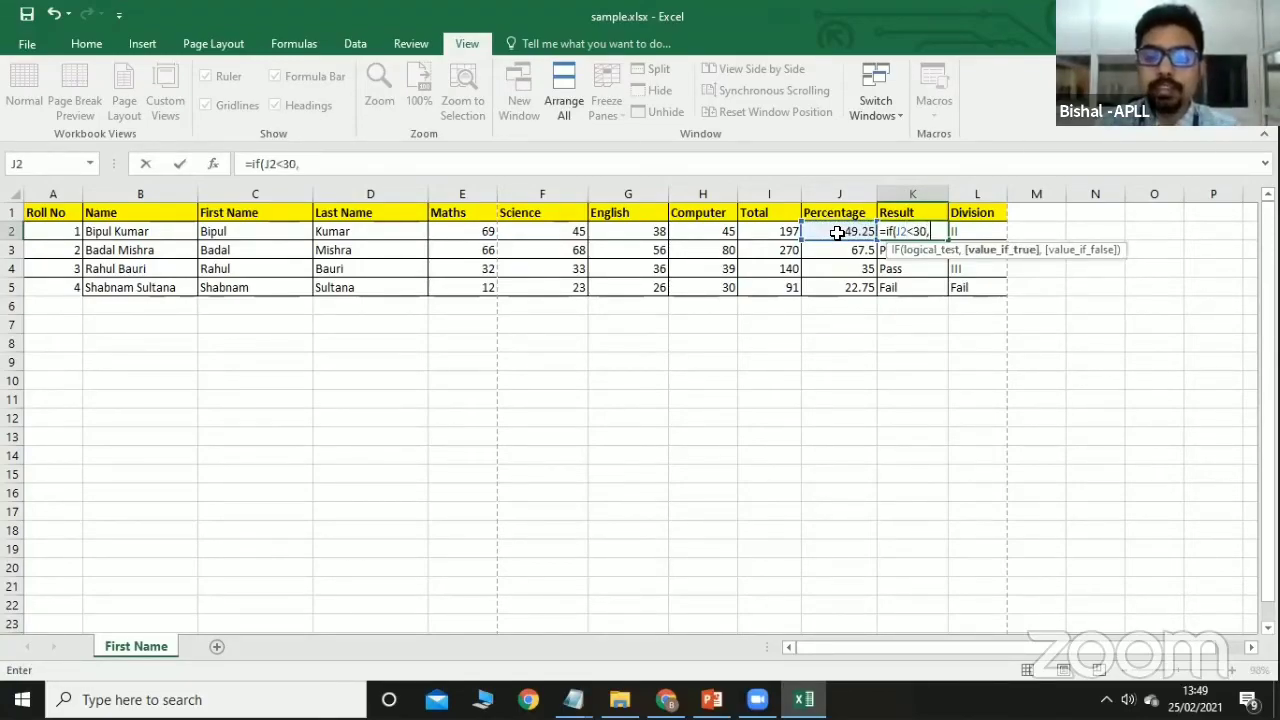
{"action": "type", "text": "\"Fail"}
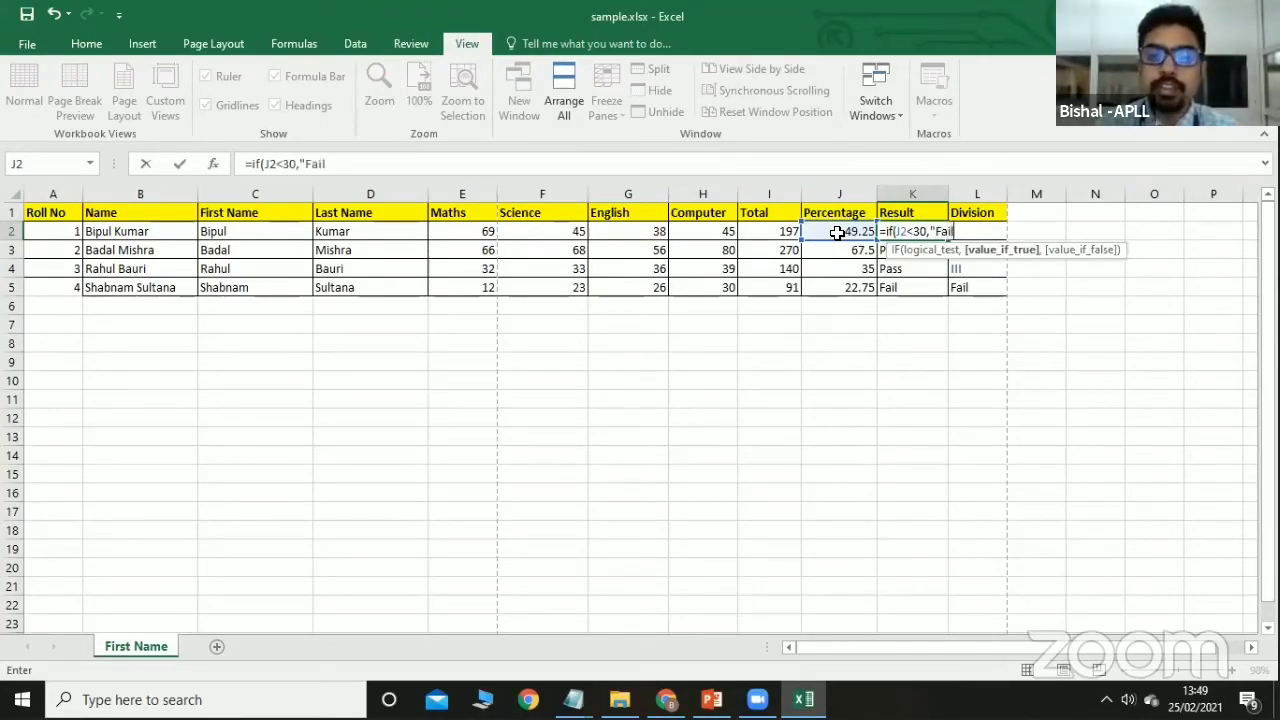
{"action": "type", "text": "\",\"Pass"}
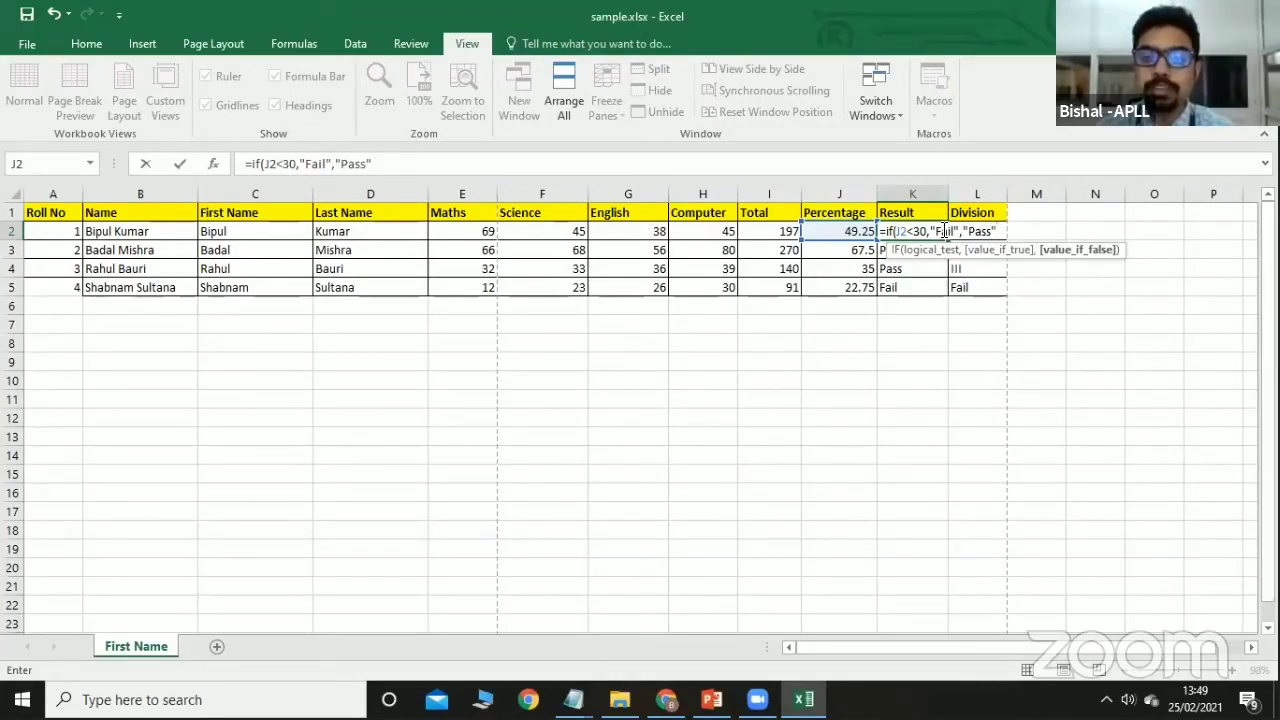
{"action": "type", "text": ")"}
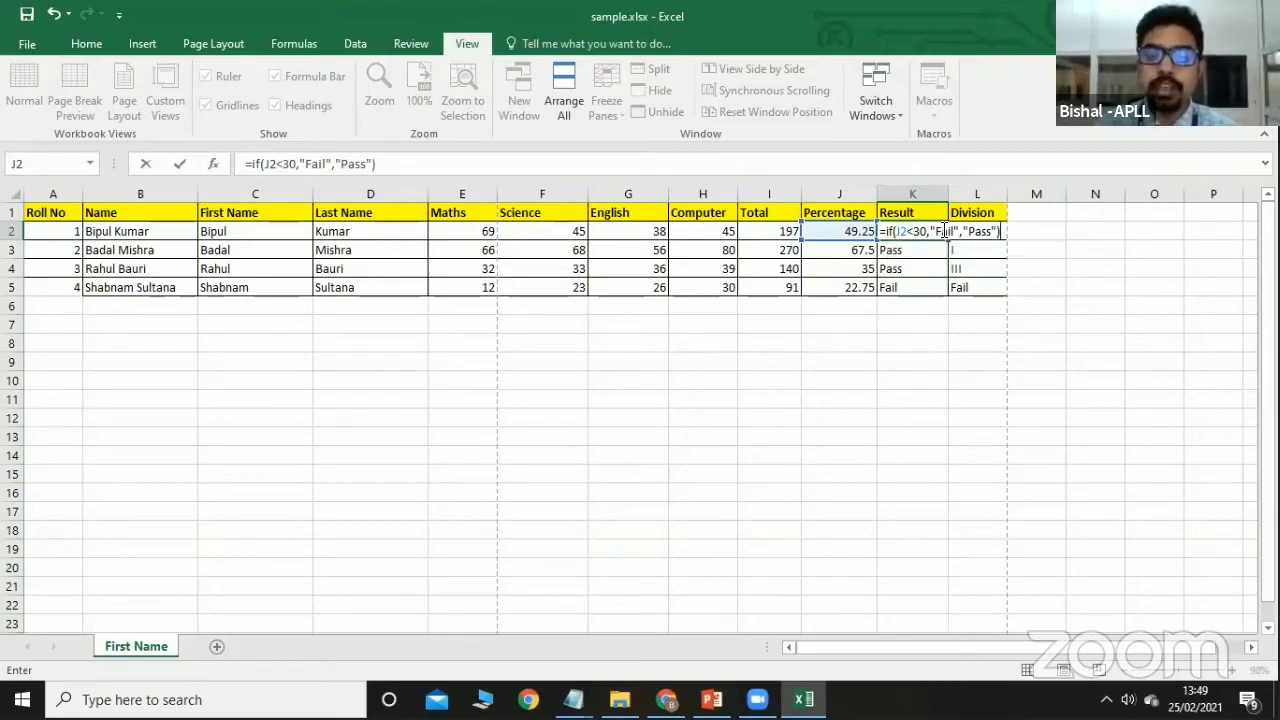
{"action": "key", "text": "Return"}
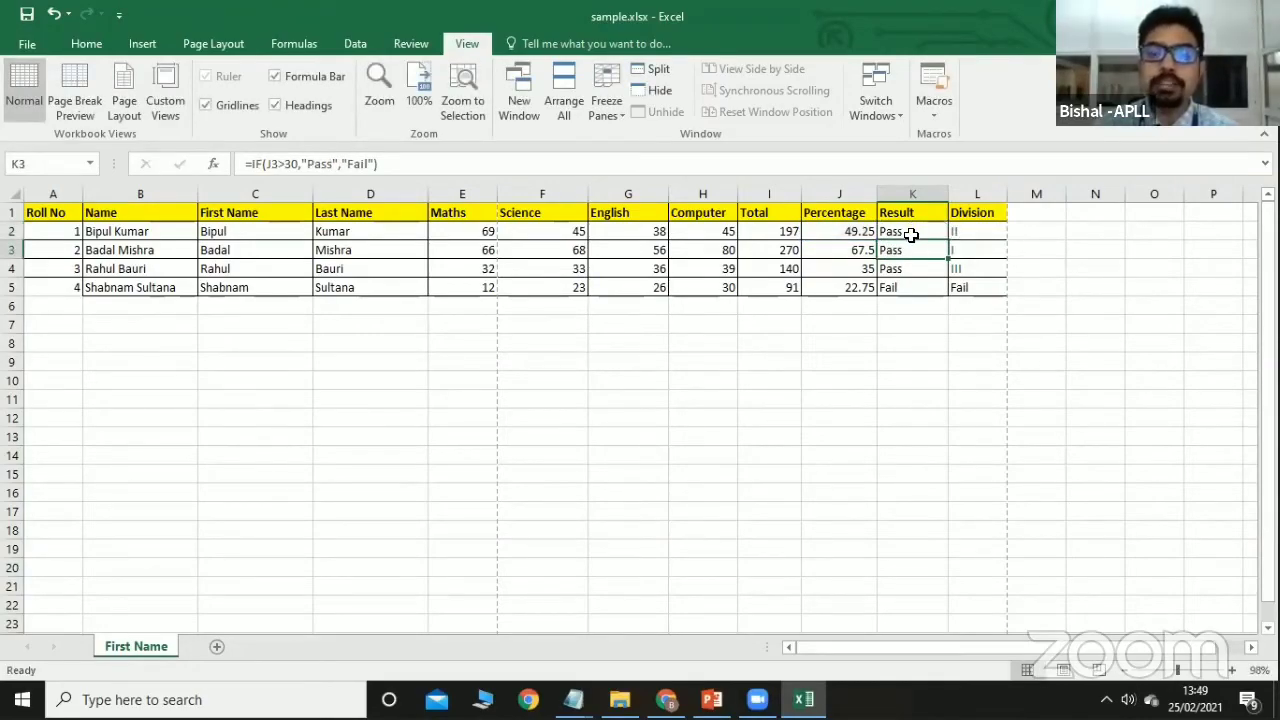
{"action": "left_click", "coordinate": [911, 288]}
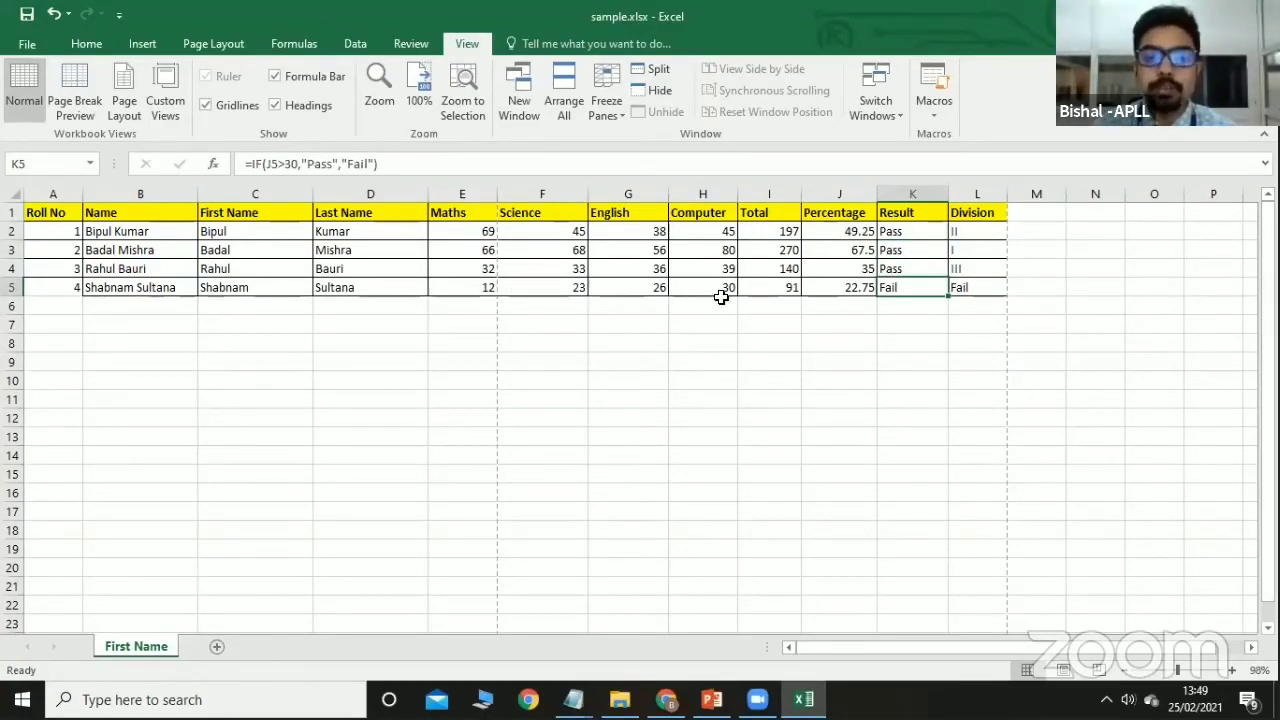
{"action": "left_click", "coordinate": [833, 290]}
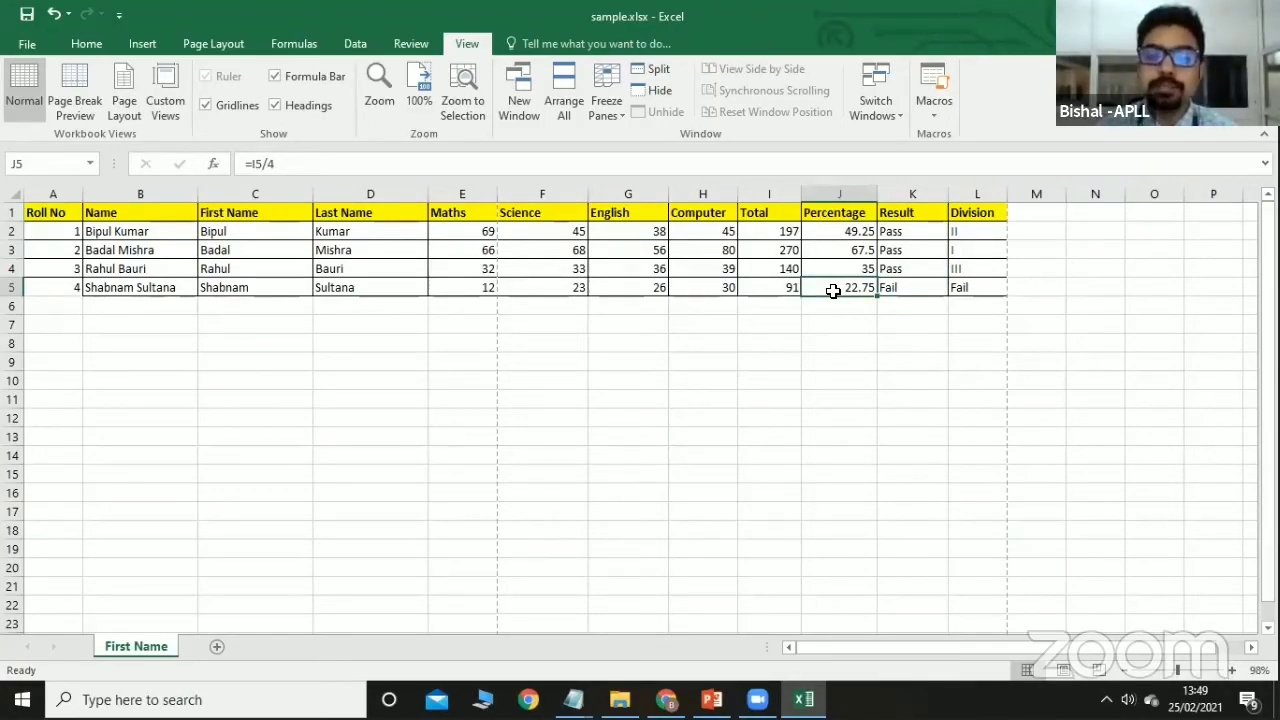
{"action": "double_click", "coordinate": [907, 231]}
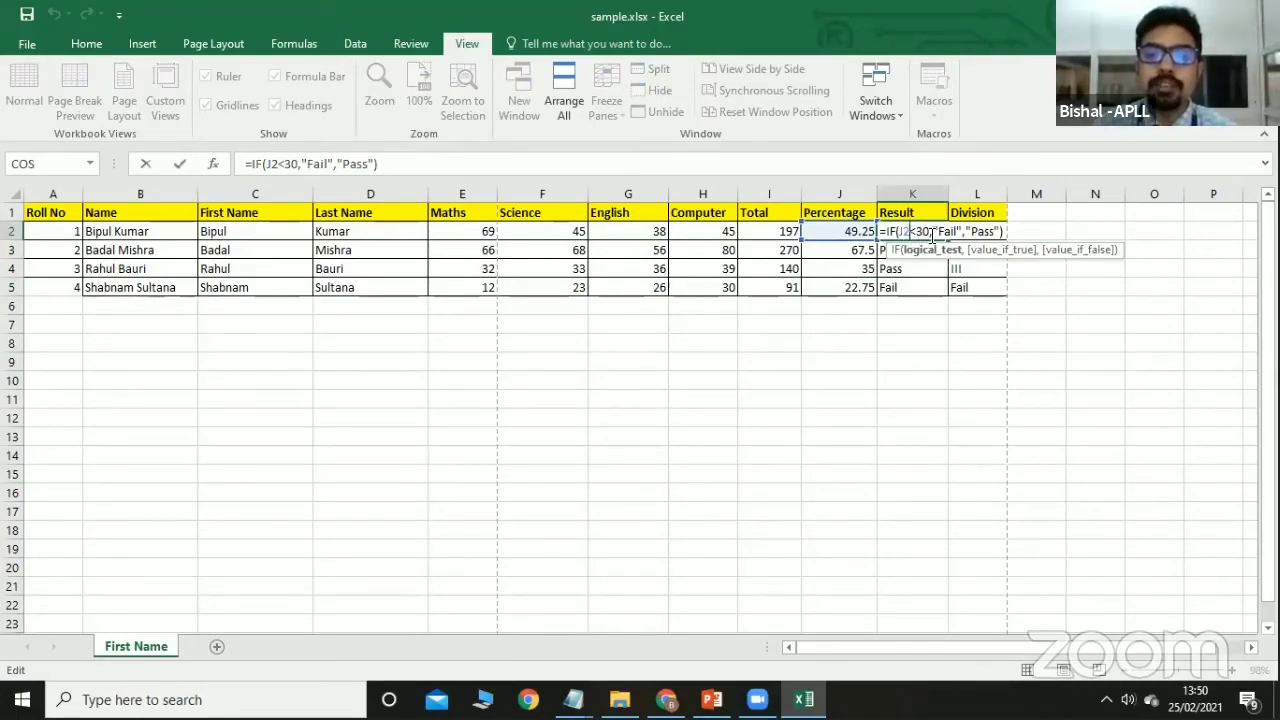
{"action": "left_click", "coordinate": [1007, 231]}
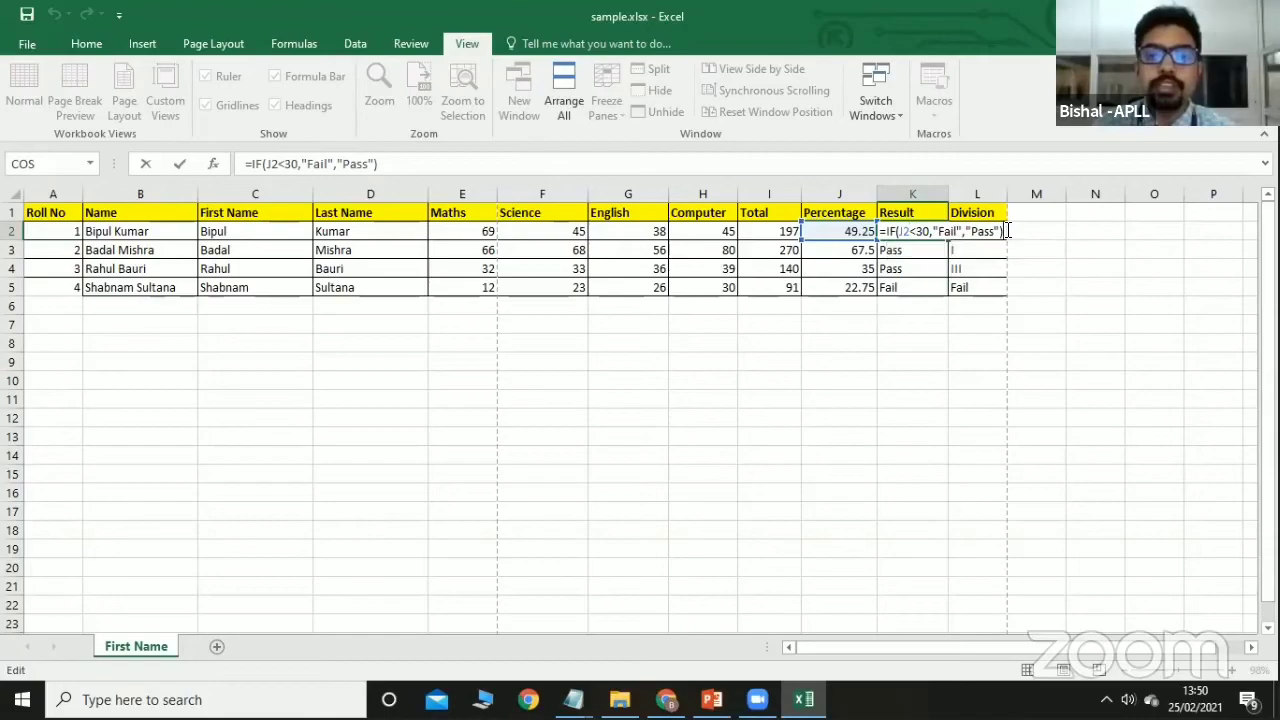
{"action": "key", "text": "Return"}
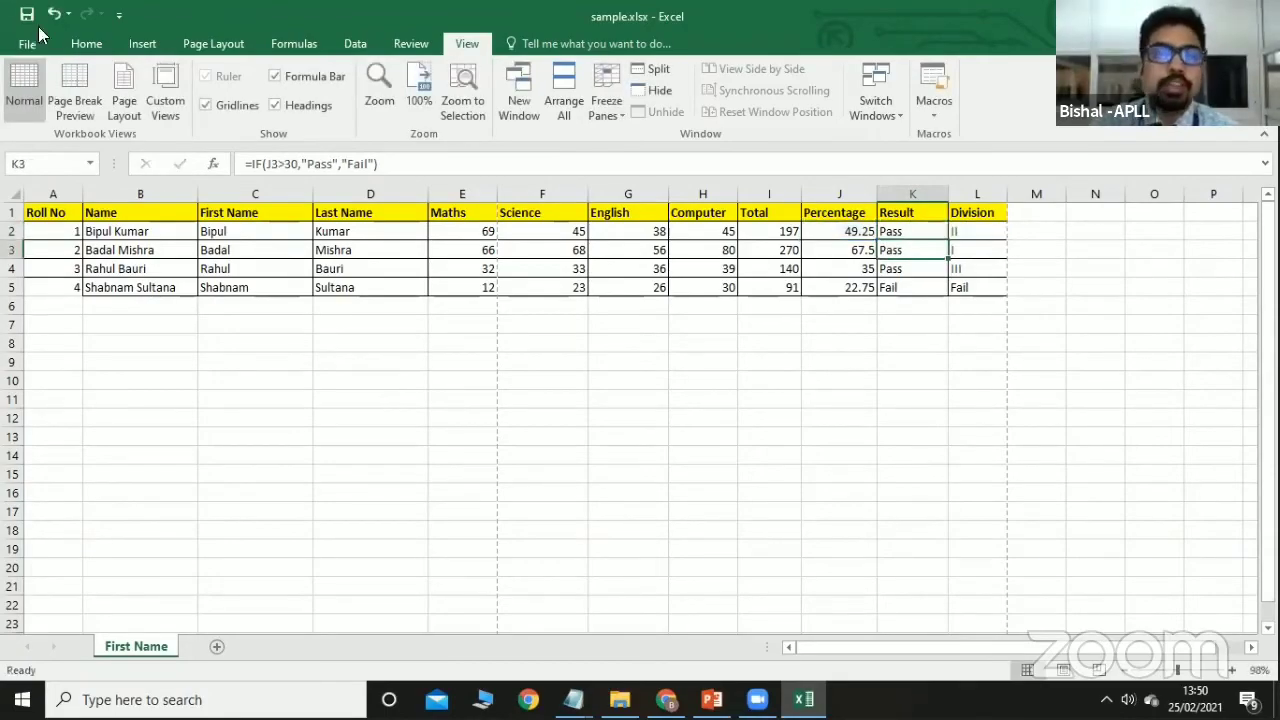
Select the subject marks E2:H5 on the Home tab.
{"action": "left_click", "coordinate": [88, 50]}
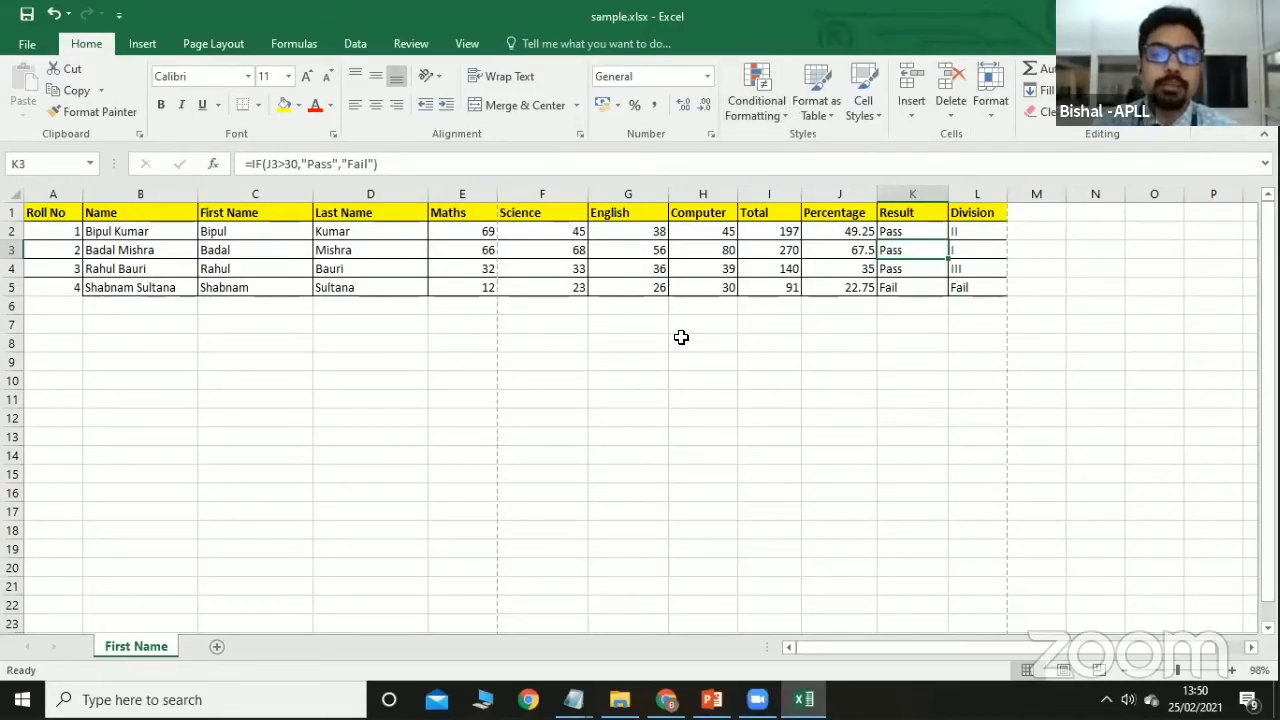
{"action": "left_click", "coordinate": [681, 337]}
{"action": "left_click_drag", "start_coordinate": [486, 231], "coordinate": [694, 286]}
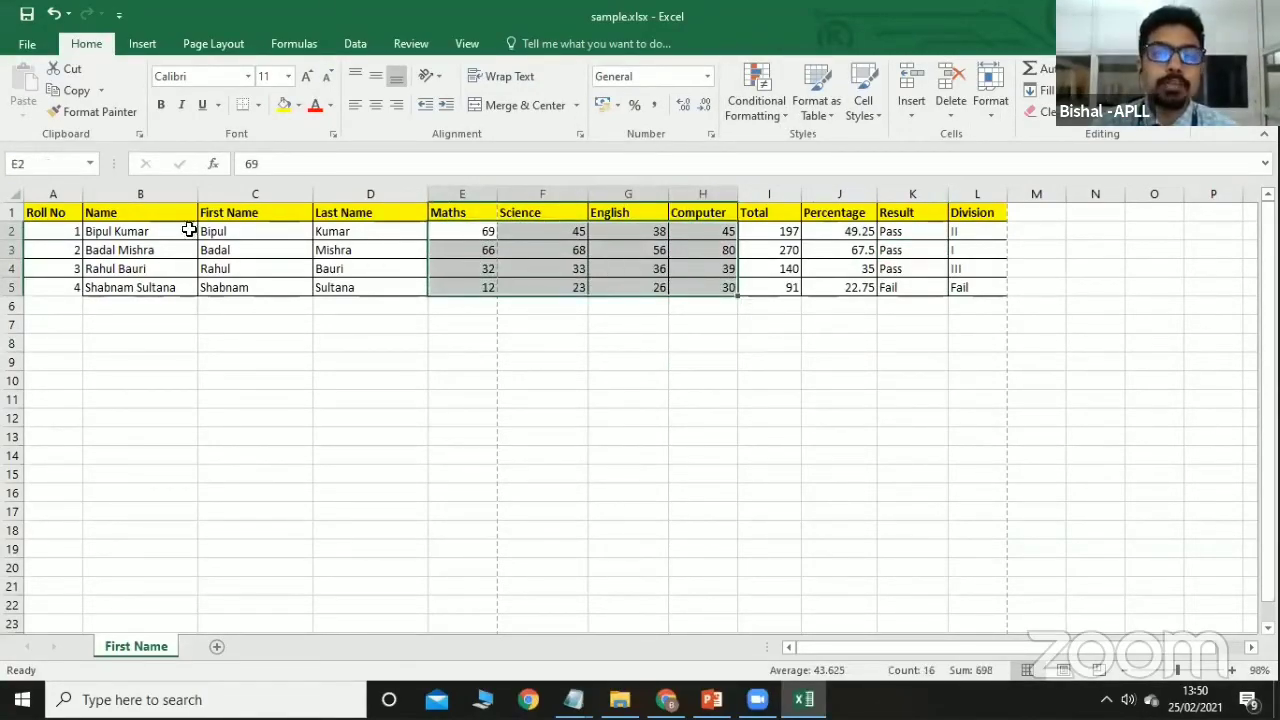
Add a Greater Than 60 rule with Green Fill with Dark Green Text.
{"action": "left_click", "coordinate": [778, 116]}
{"action": "mouse_move", "coordinate": [784, 150]}
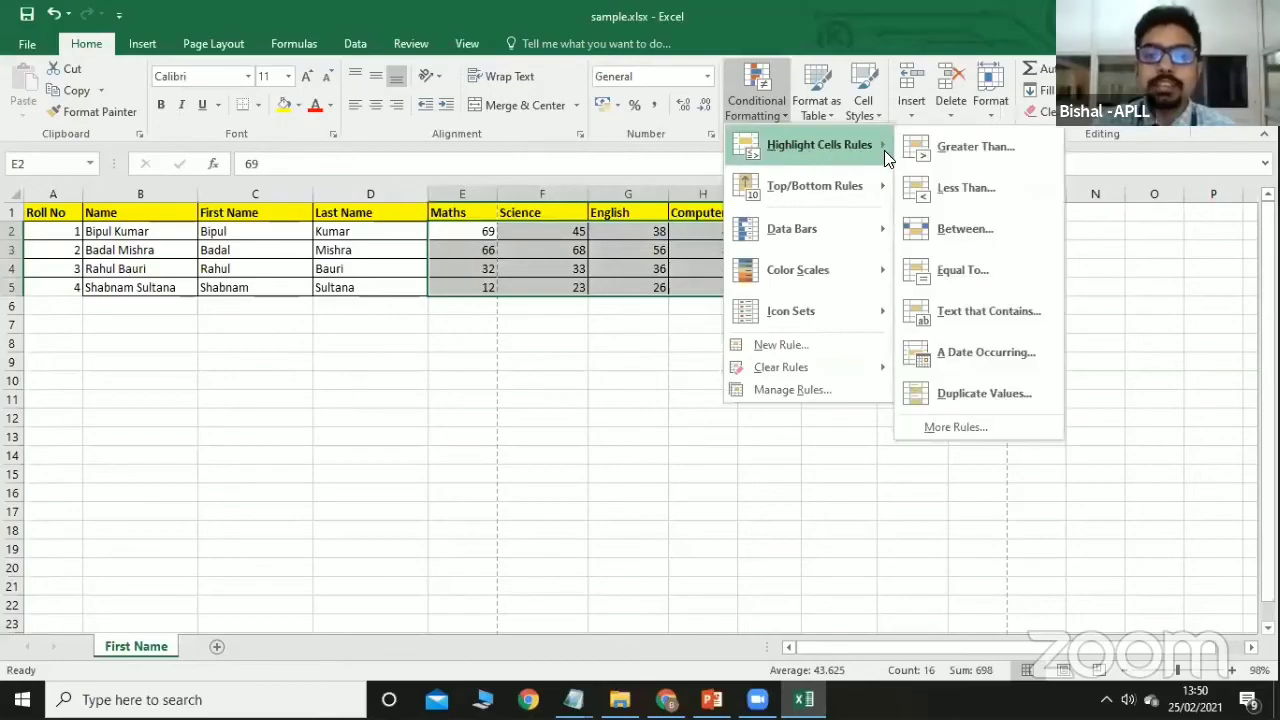
{"action": "left_click", "coordinate": [904, 152]}
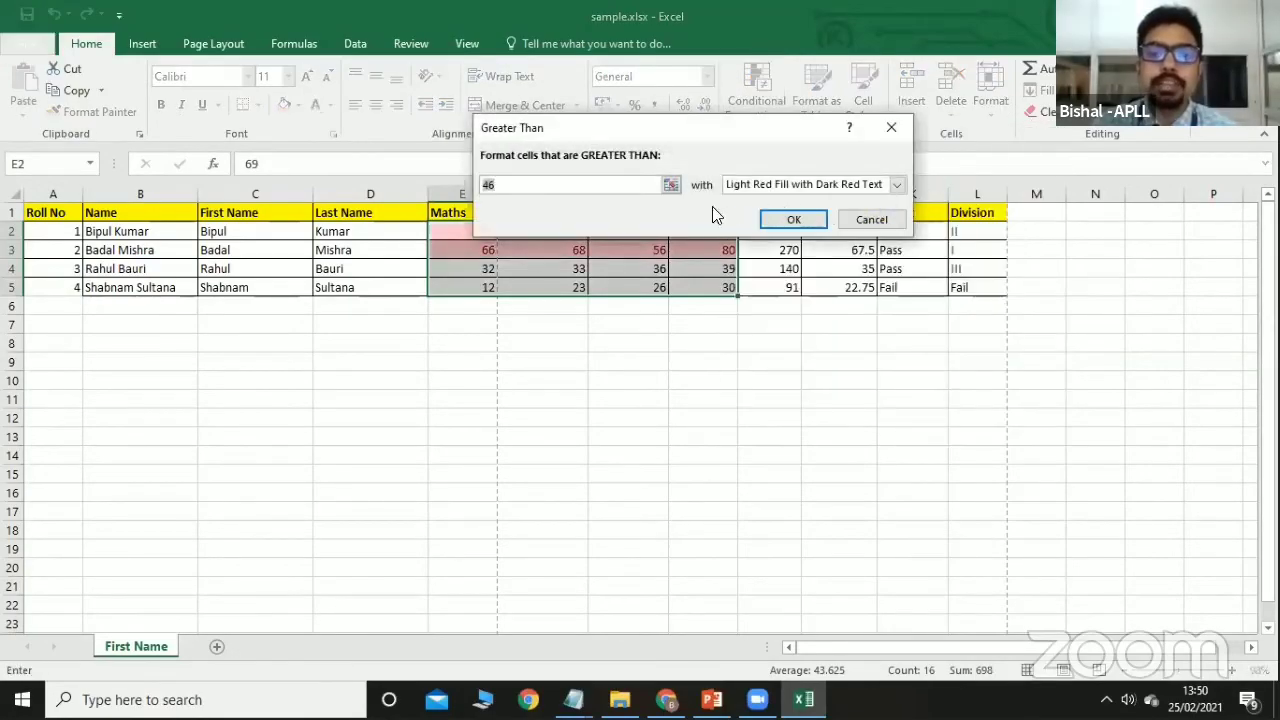
{"action": "key", "text": "BackSpace"}
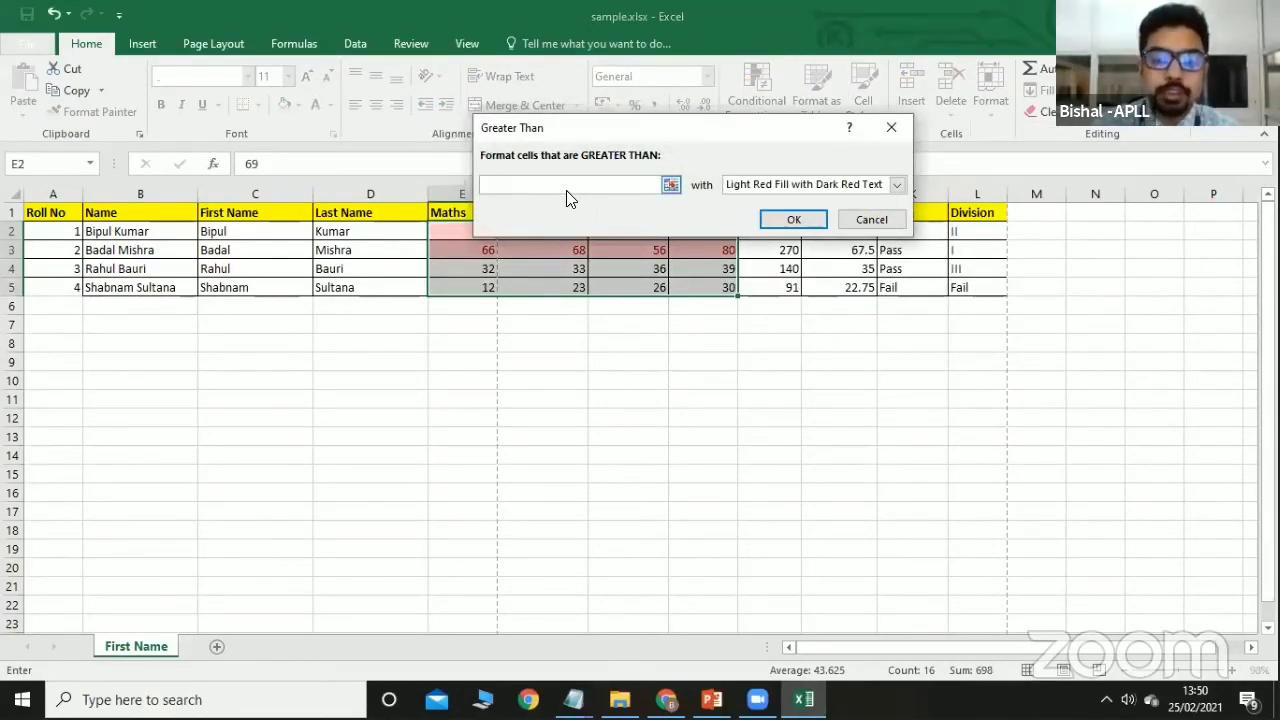
{"action": "type", "text": "6"}
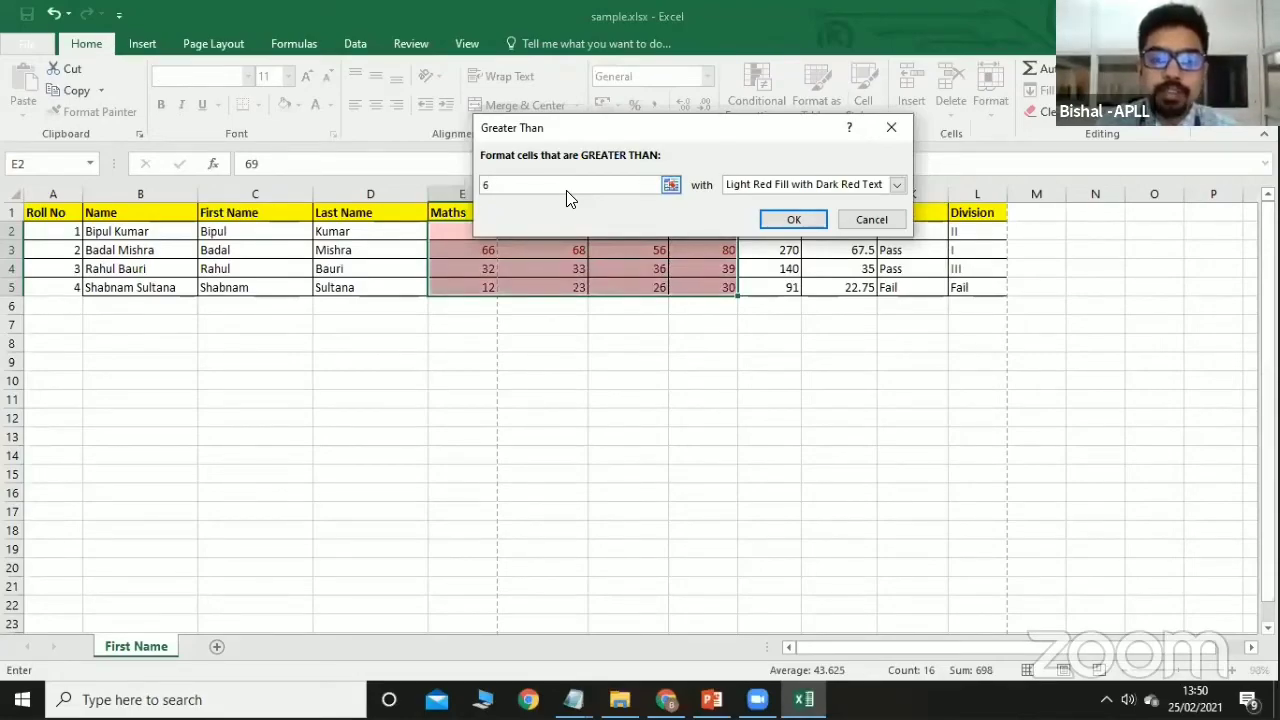
{"action": "type", "text": "0"}
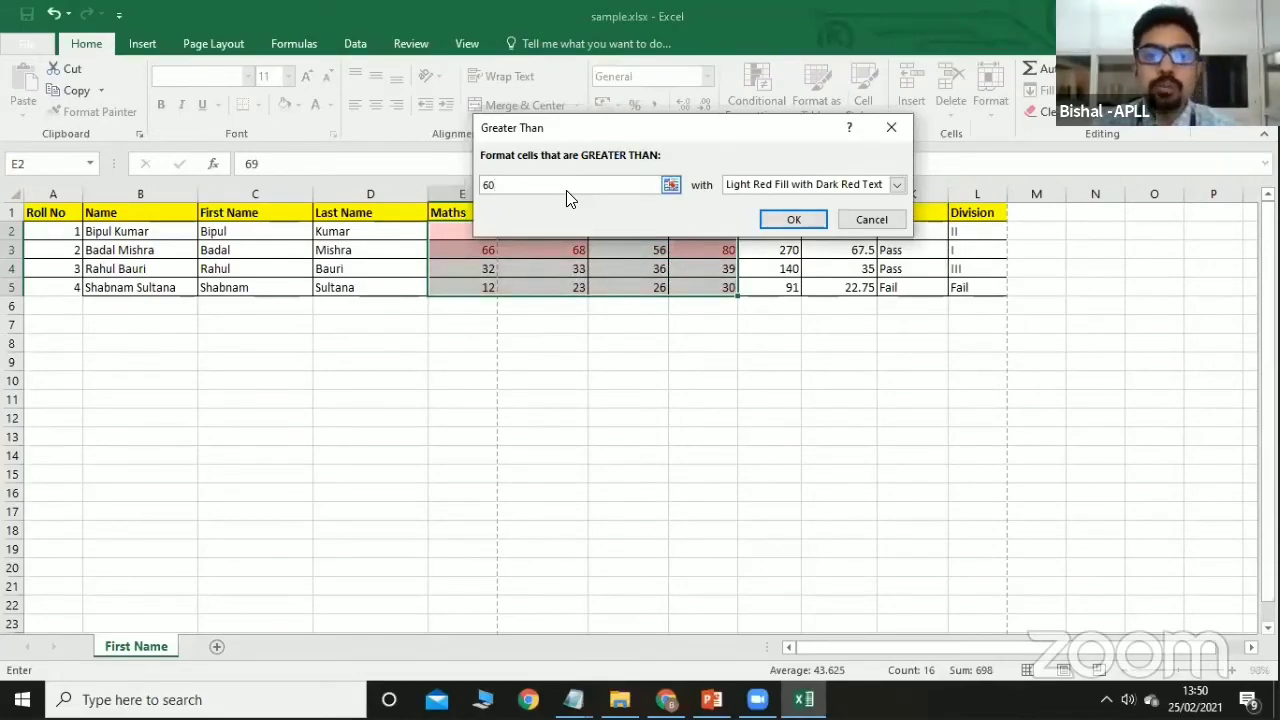
{"action": "left_click", "coordinate": [899, 184]}
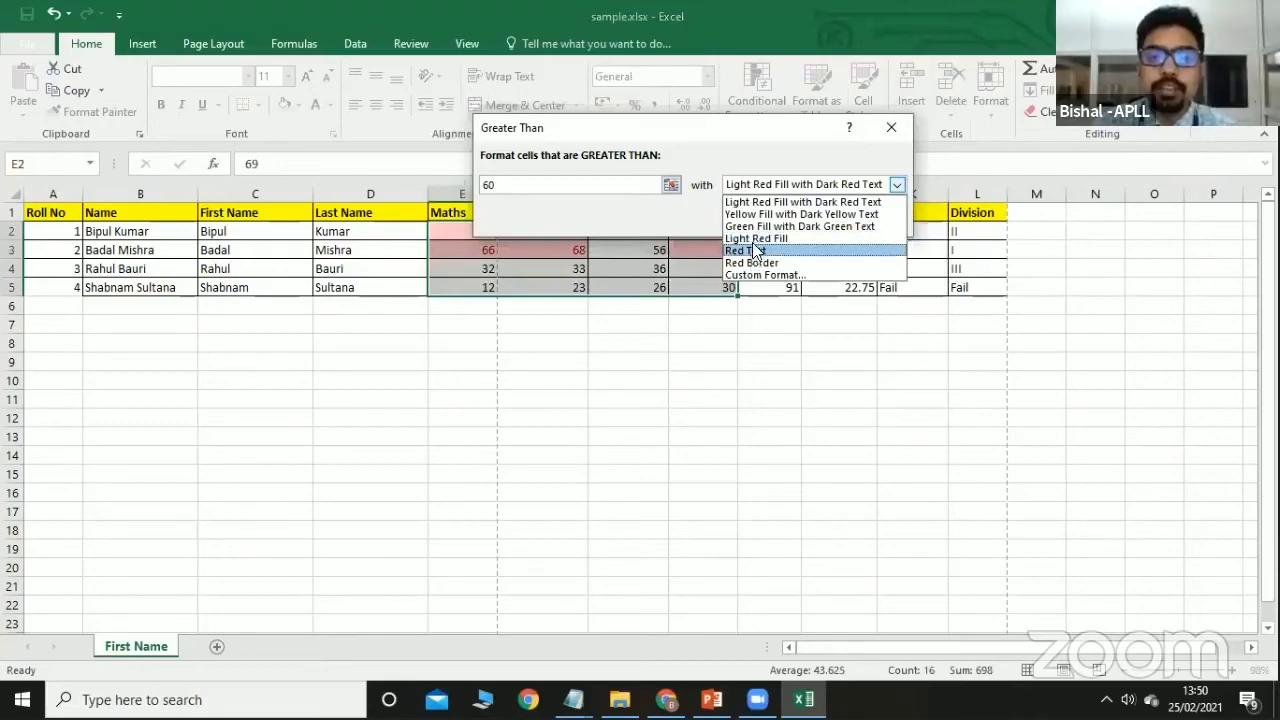
{"action": "left_click", "coordinate": [754, 230]}
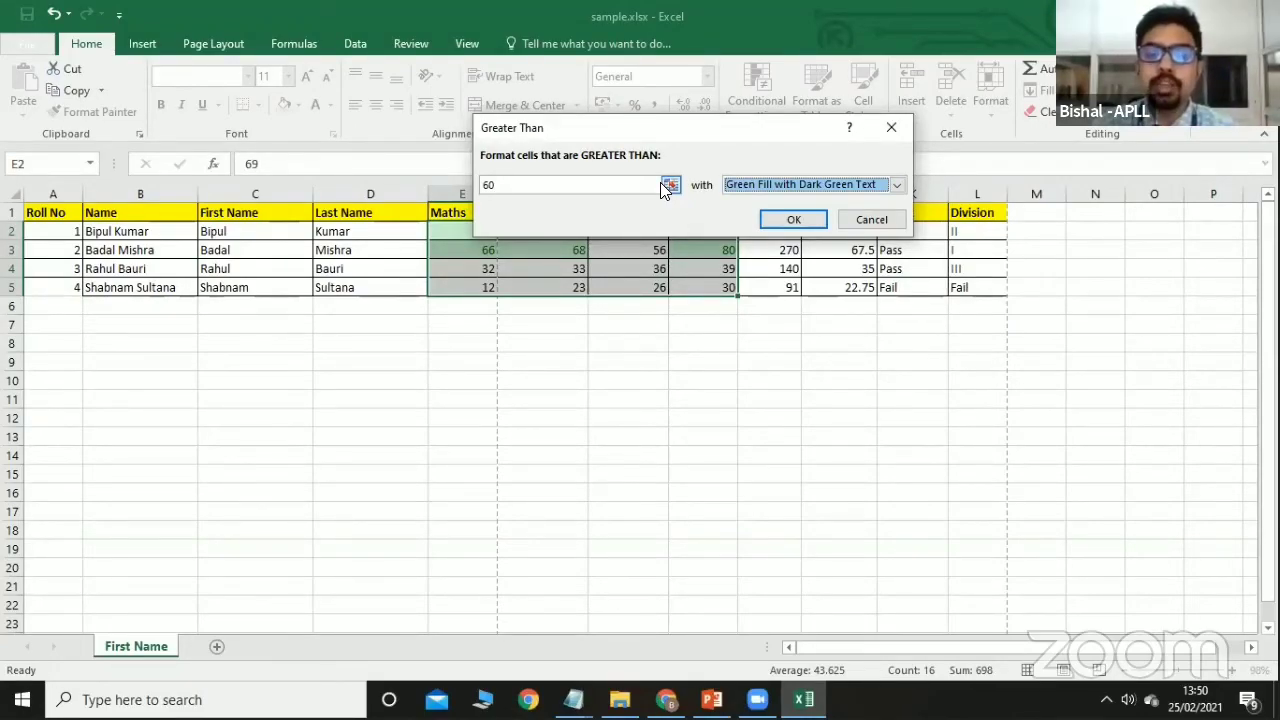
{"action": "left_click", "coordinate": [806, 216]}
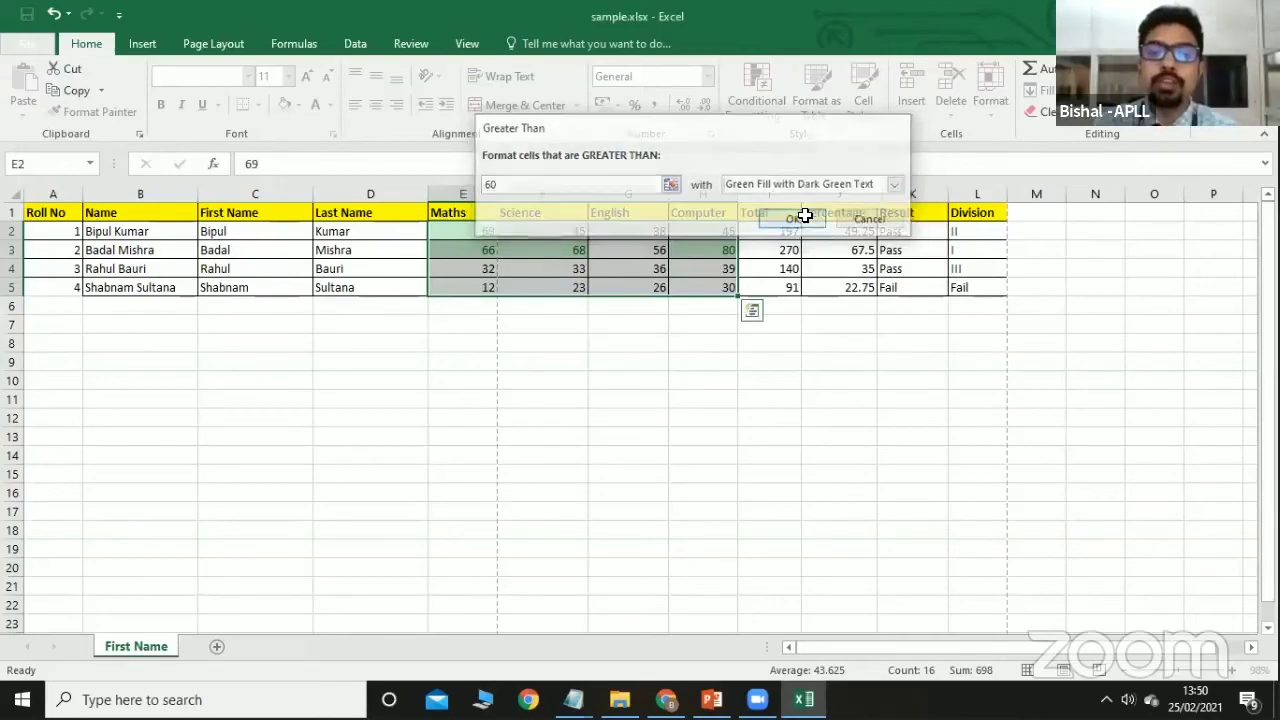
{"action": "left_click", "coordinate": [533, 287]}
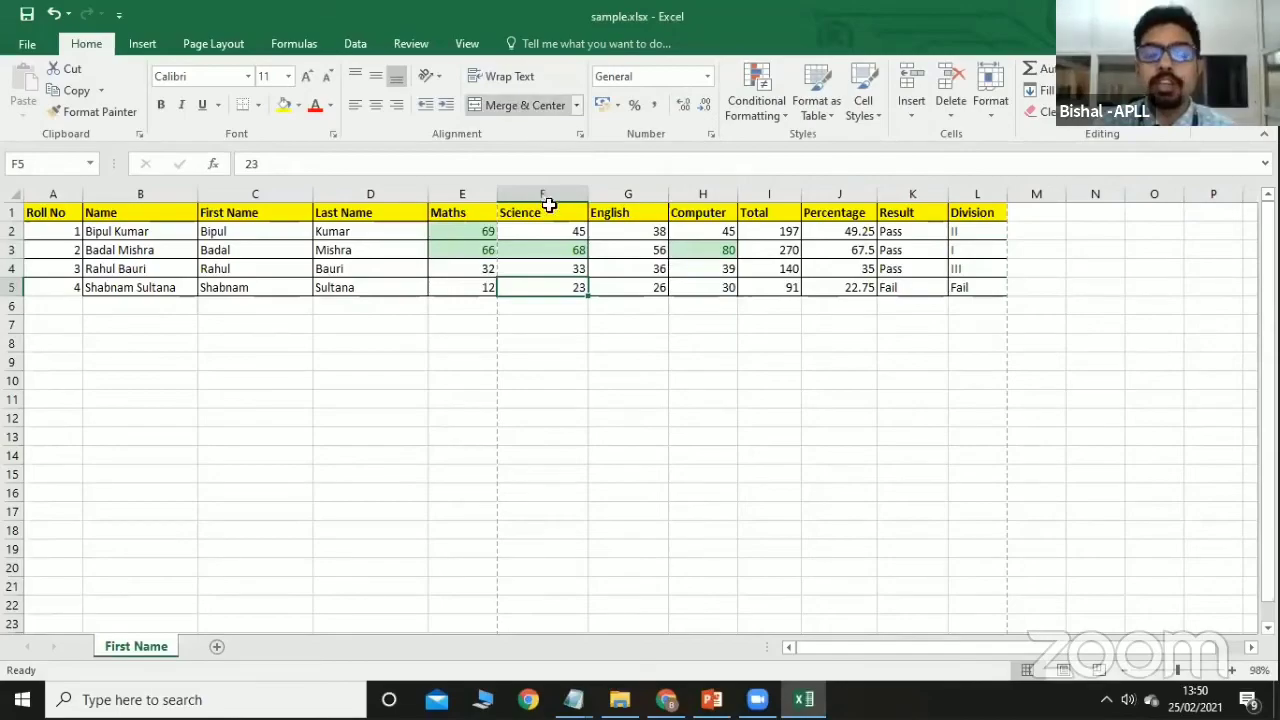
Browse the Formulas, Data, Review and View ribbon tabs, then bring the PowerPoint deck forward.
{"action": "left_click", "coordinate": [466, 44]}
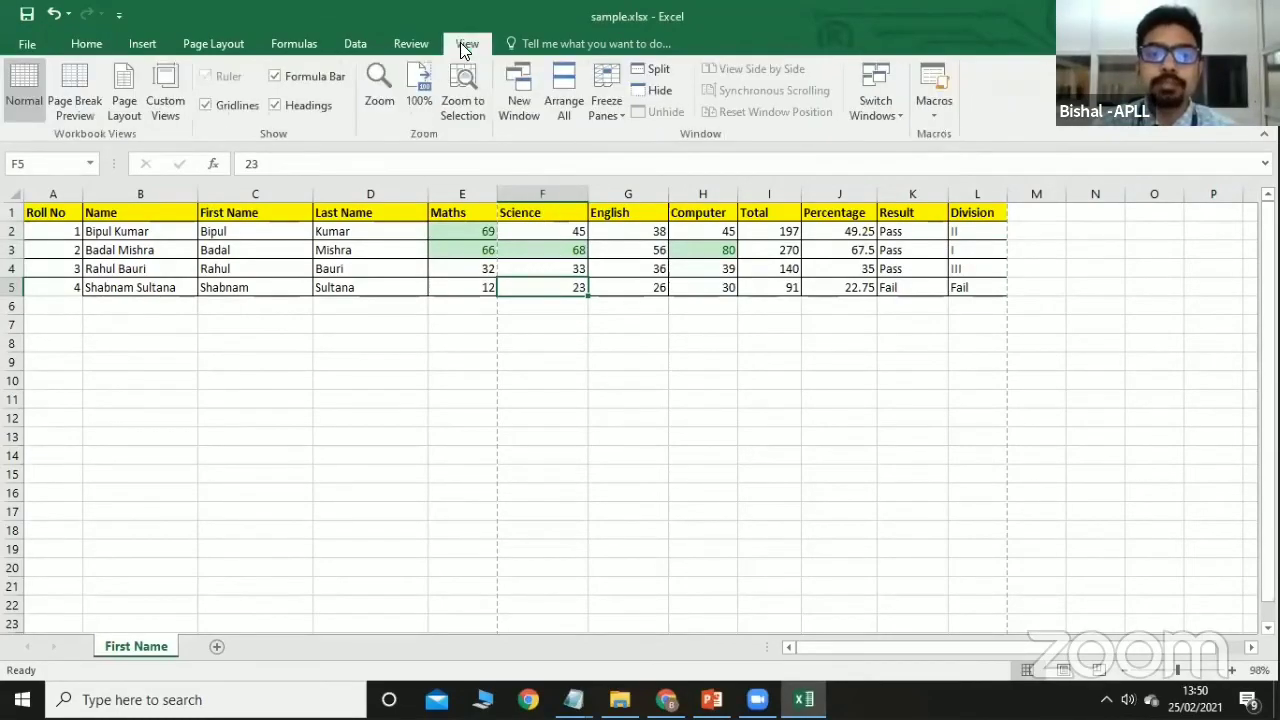
{"action": "left_click", "coordinate": [296, 42]}
{"action": "left_click", "coordinate": [354, 45]}
{"action": "left_click", "coordinate": [406, 46]}
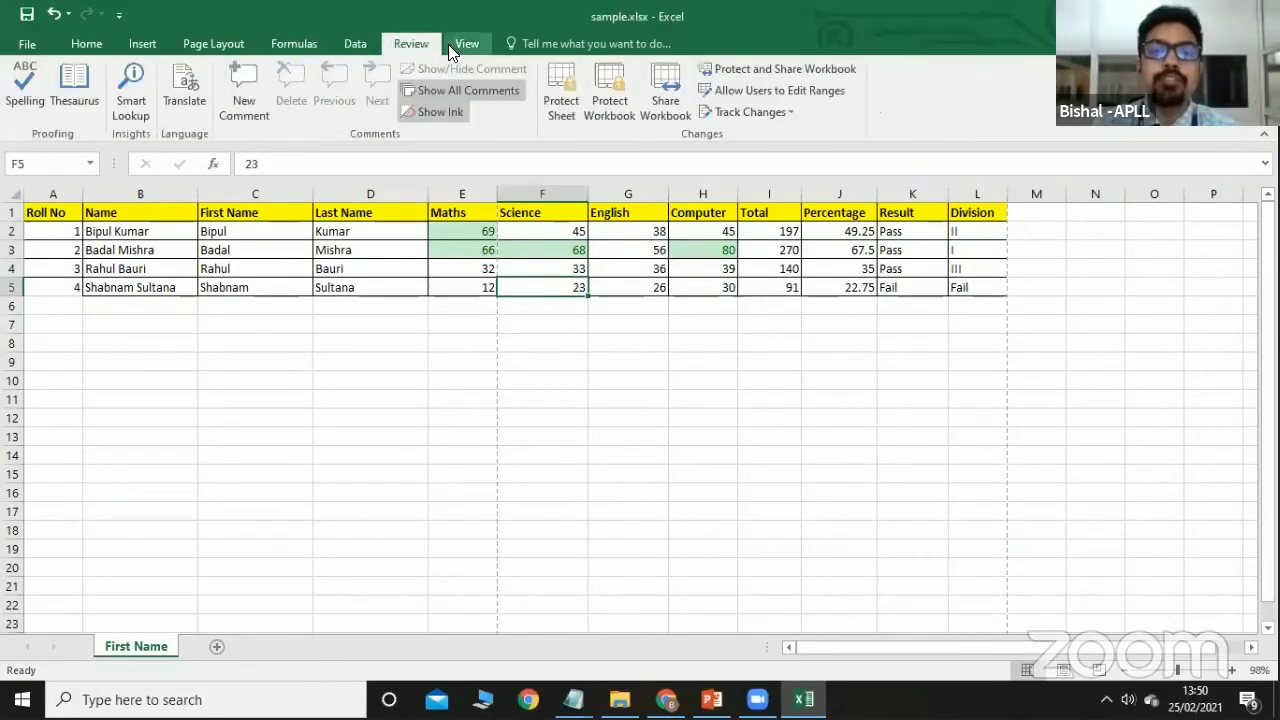
{"action": "left_click", "coordinate": [448, 44]}
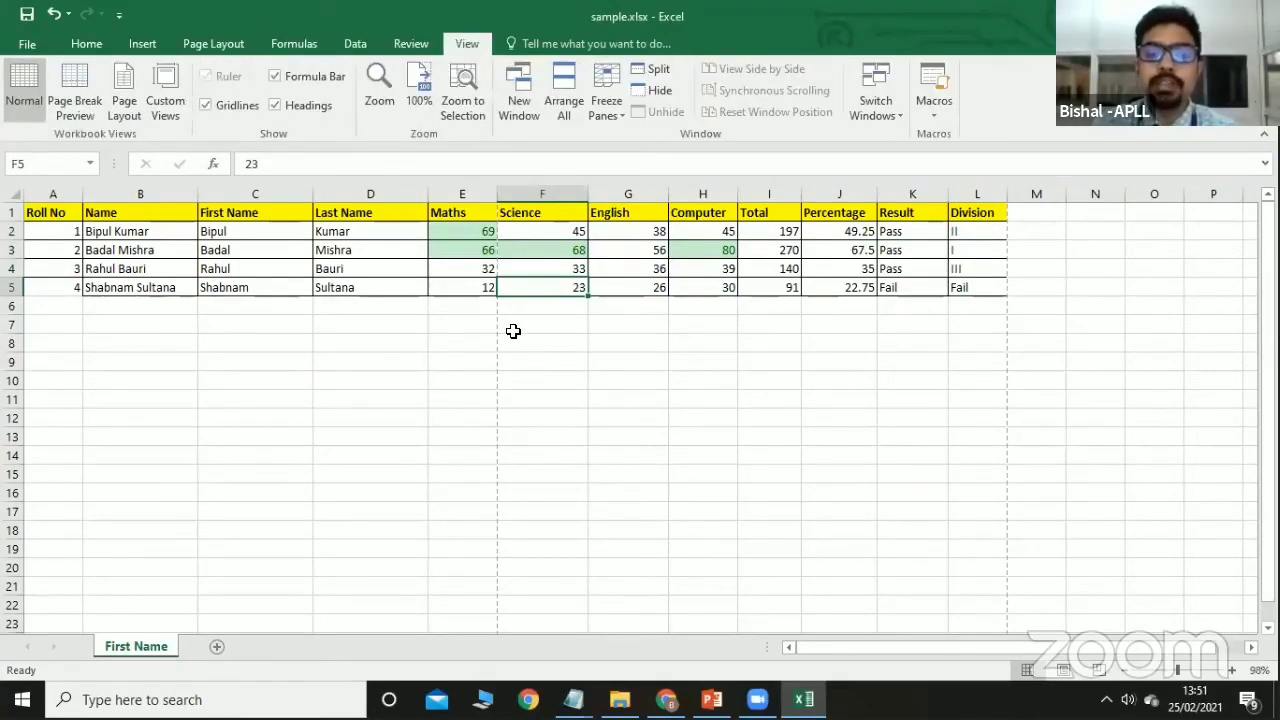
{"action": "mouse_move", "coordinate": [757, 699]}
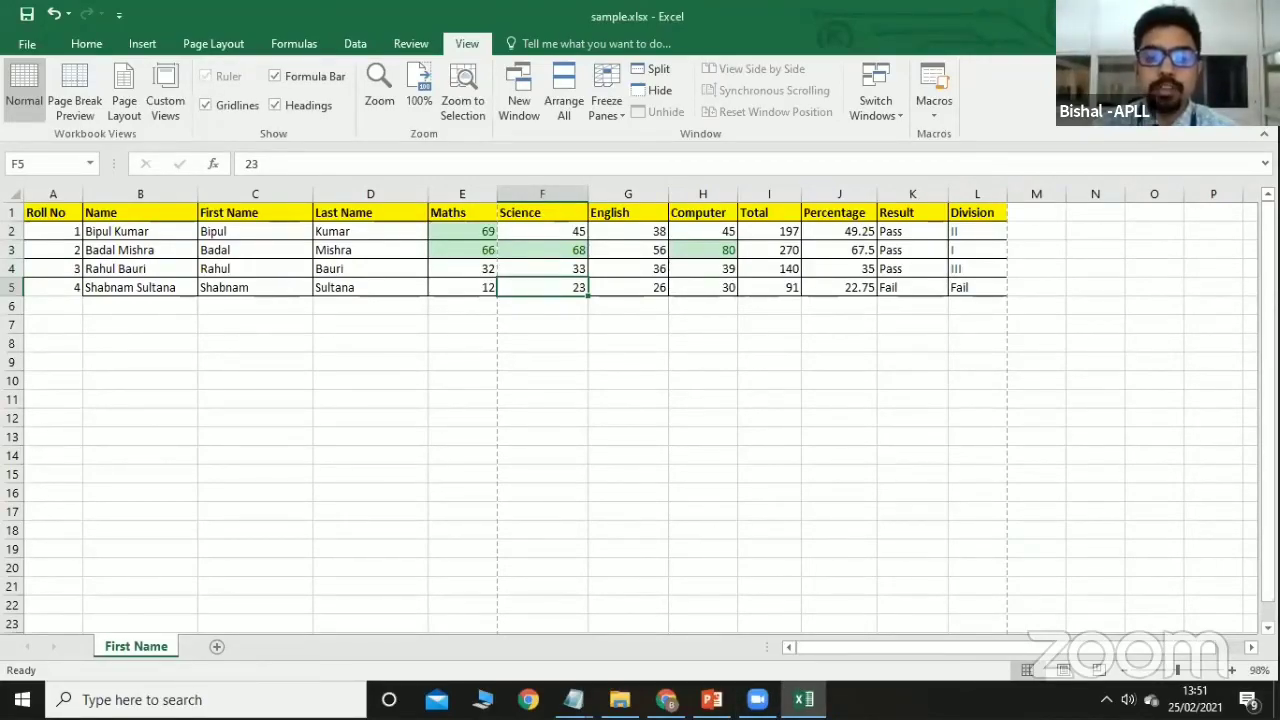
{"action": "key", "text": "alt+Tab"}
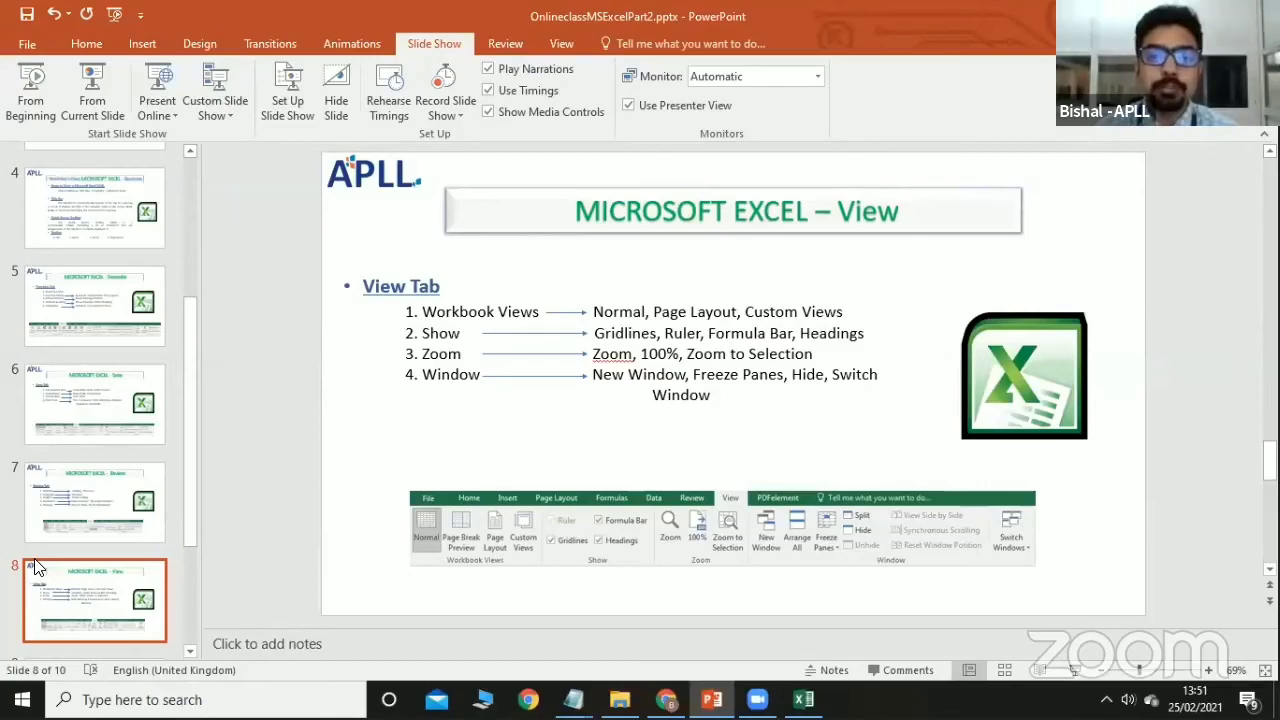
Start the slide show from slide 8 and advance to the Assignment slide.
{"action": "left_click", "coordinate": [96, 120]}
{"action": "key", "text": "Right"}
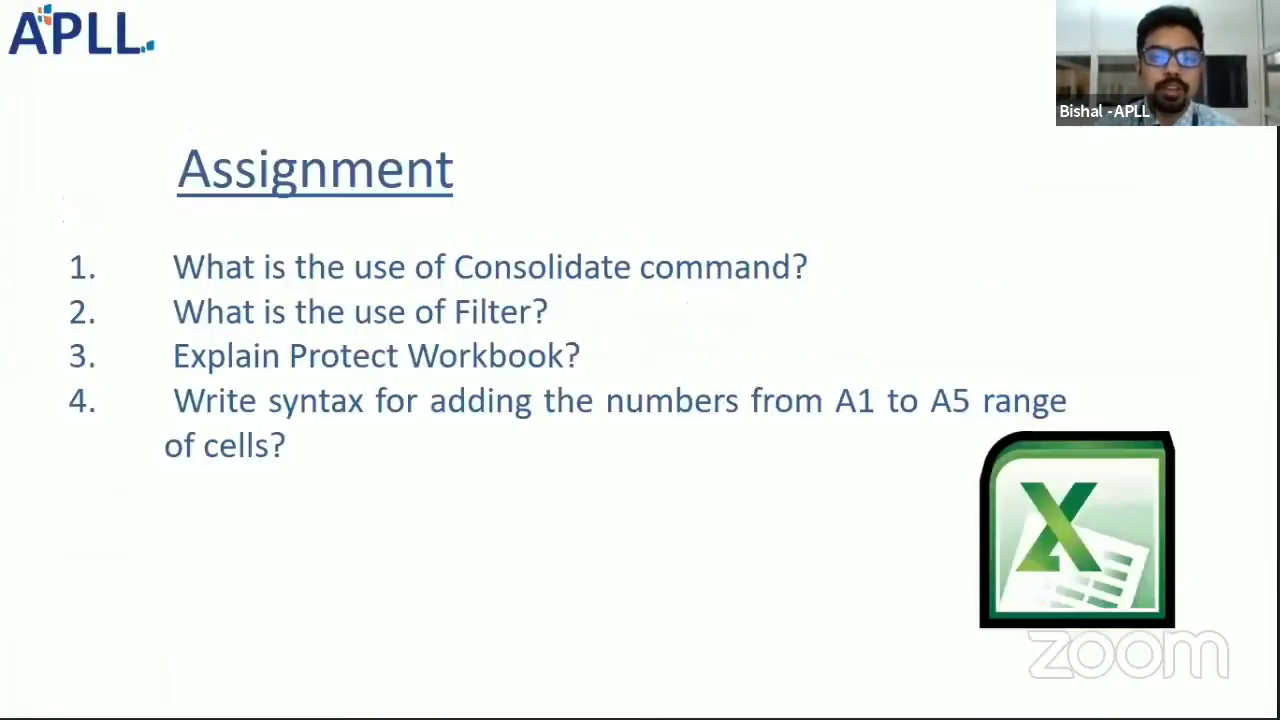